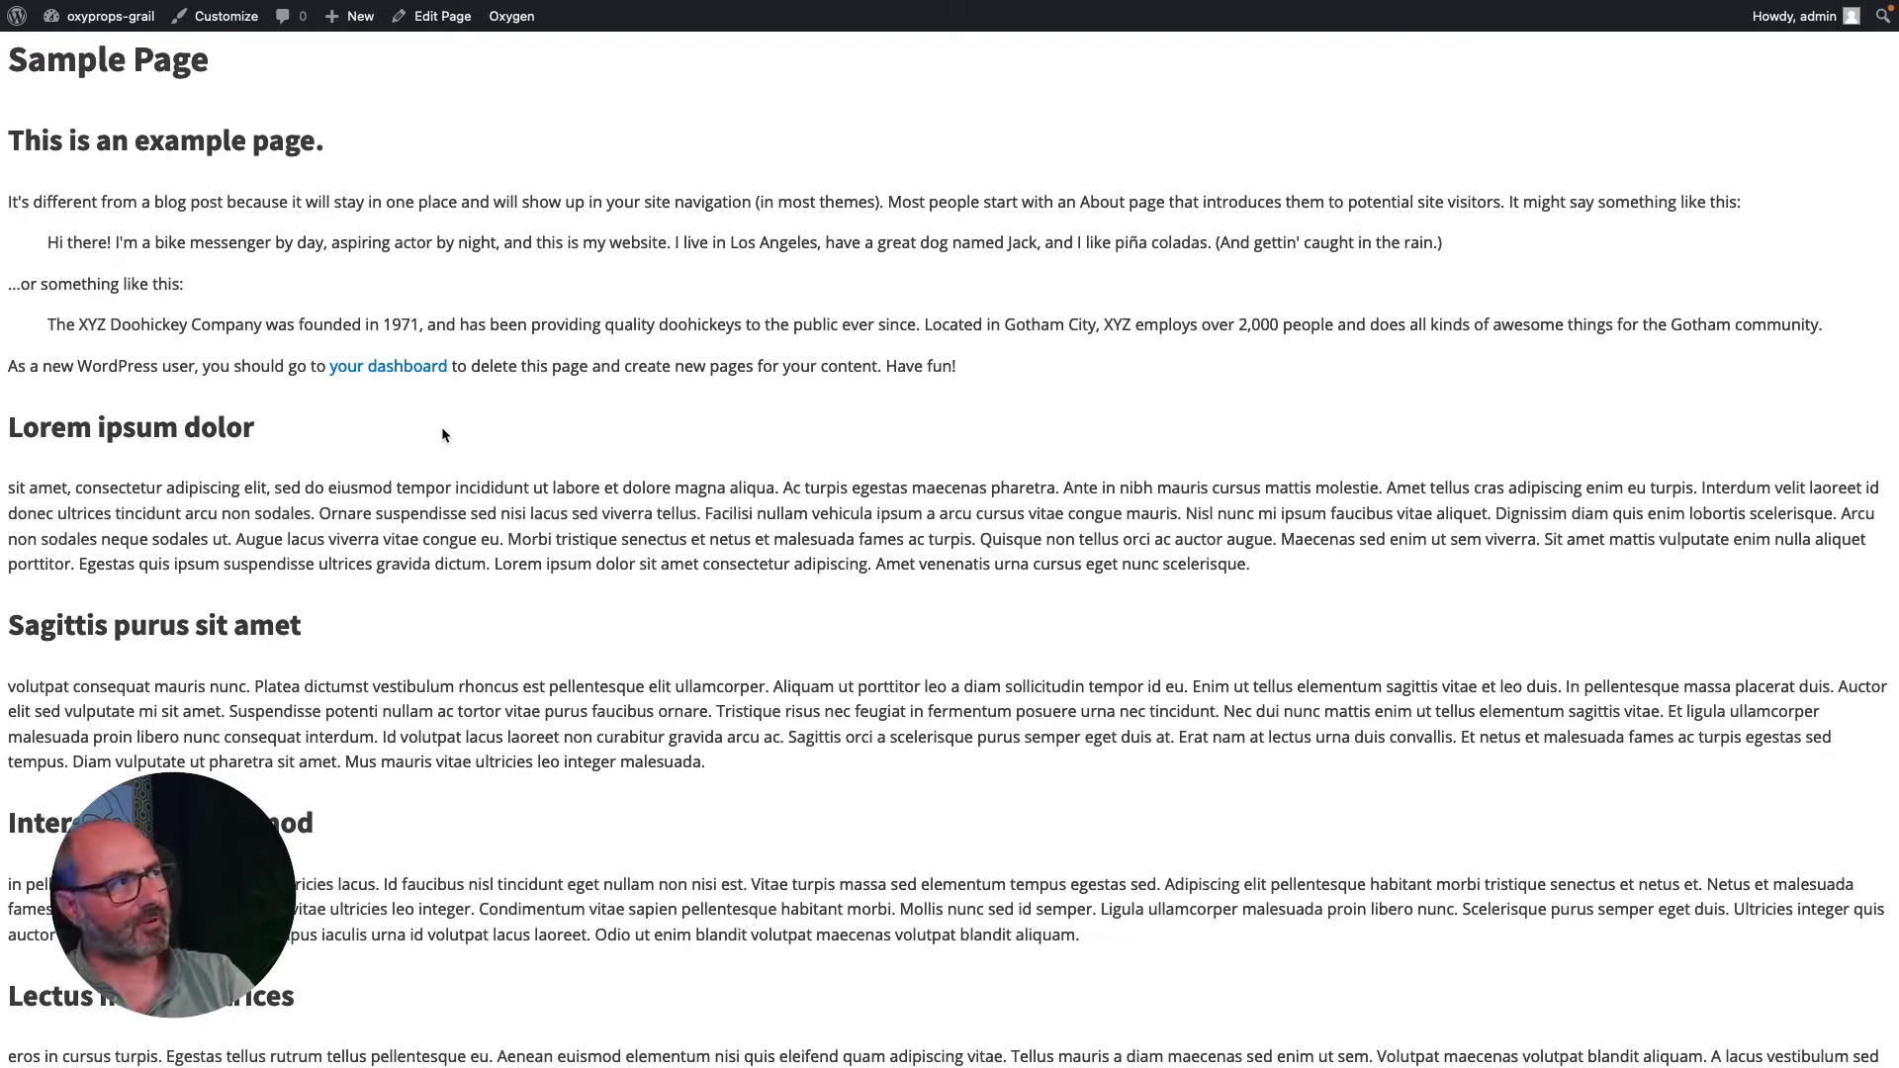
Go from the Sample Page to the Oxygen Templates list in the WordPress admin.
click(462, 391)
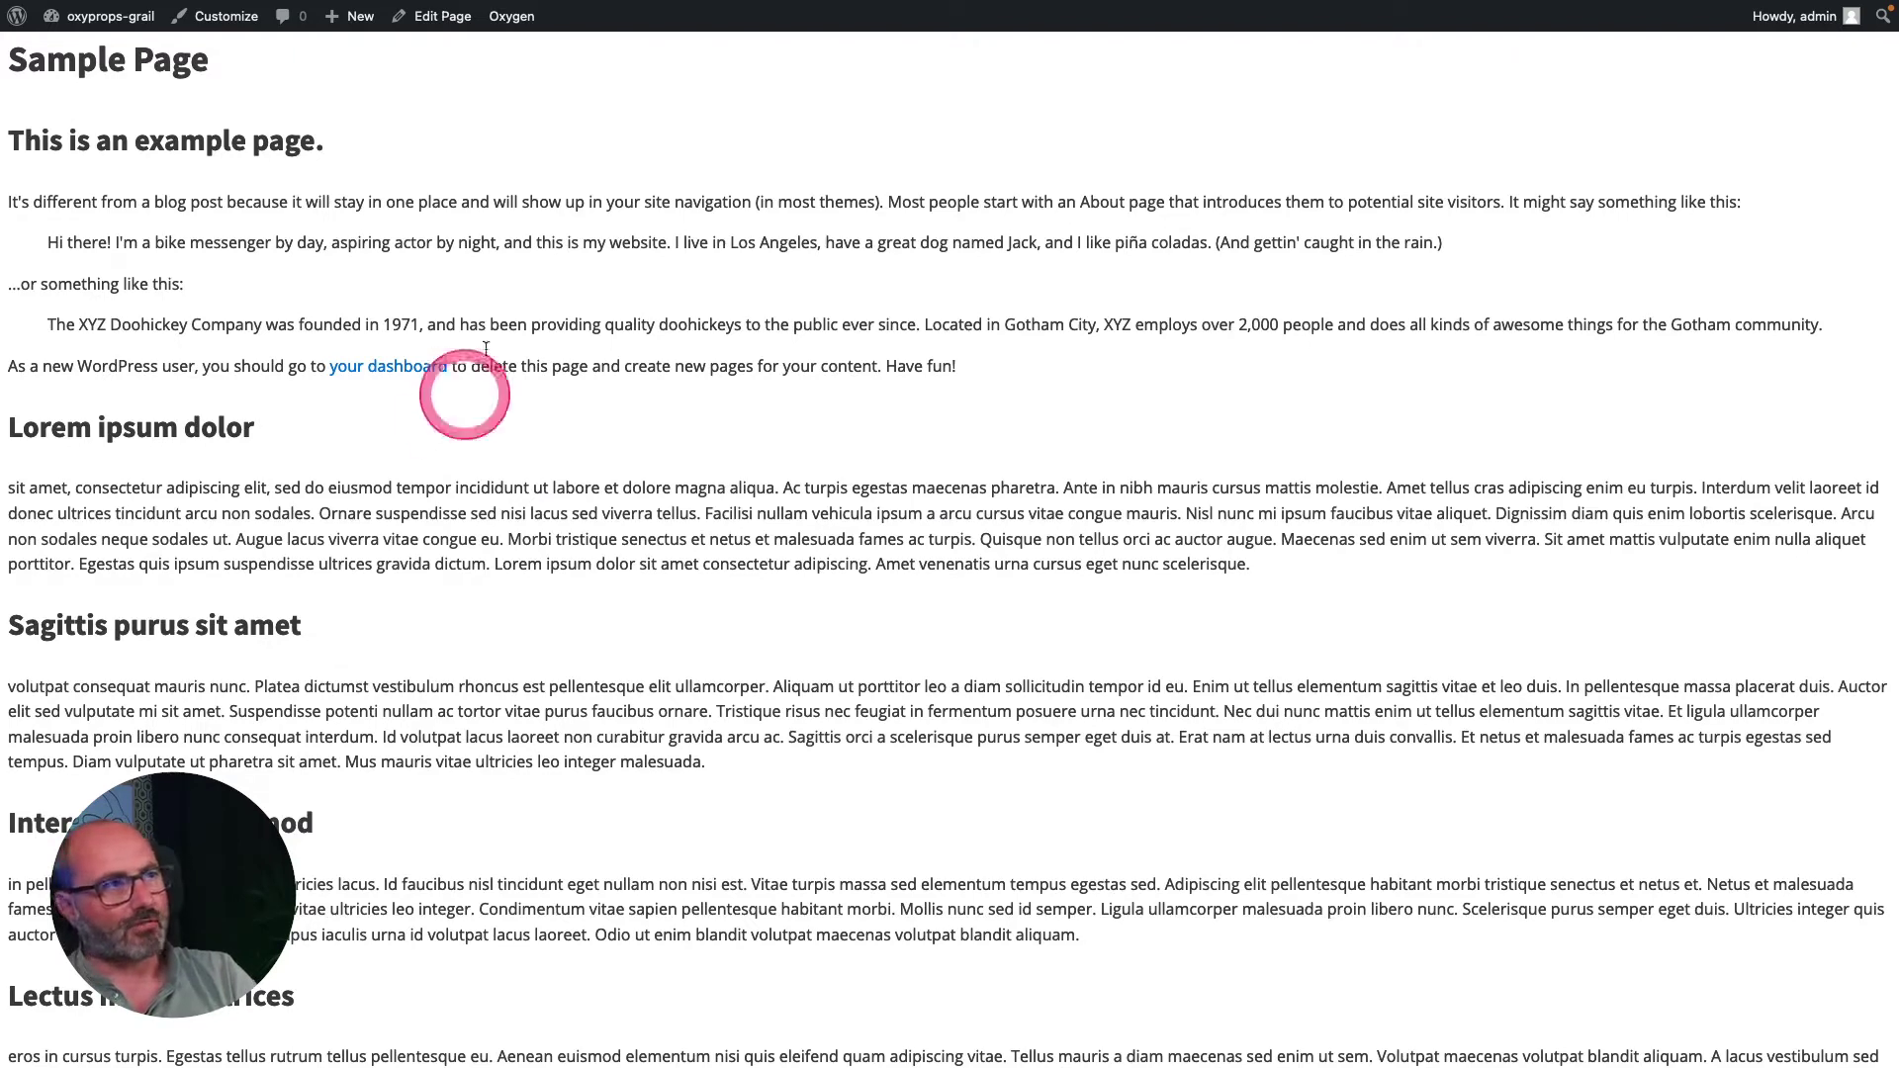
click(858, 72)
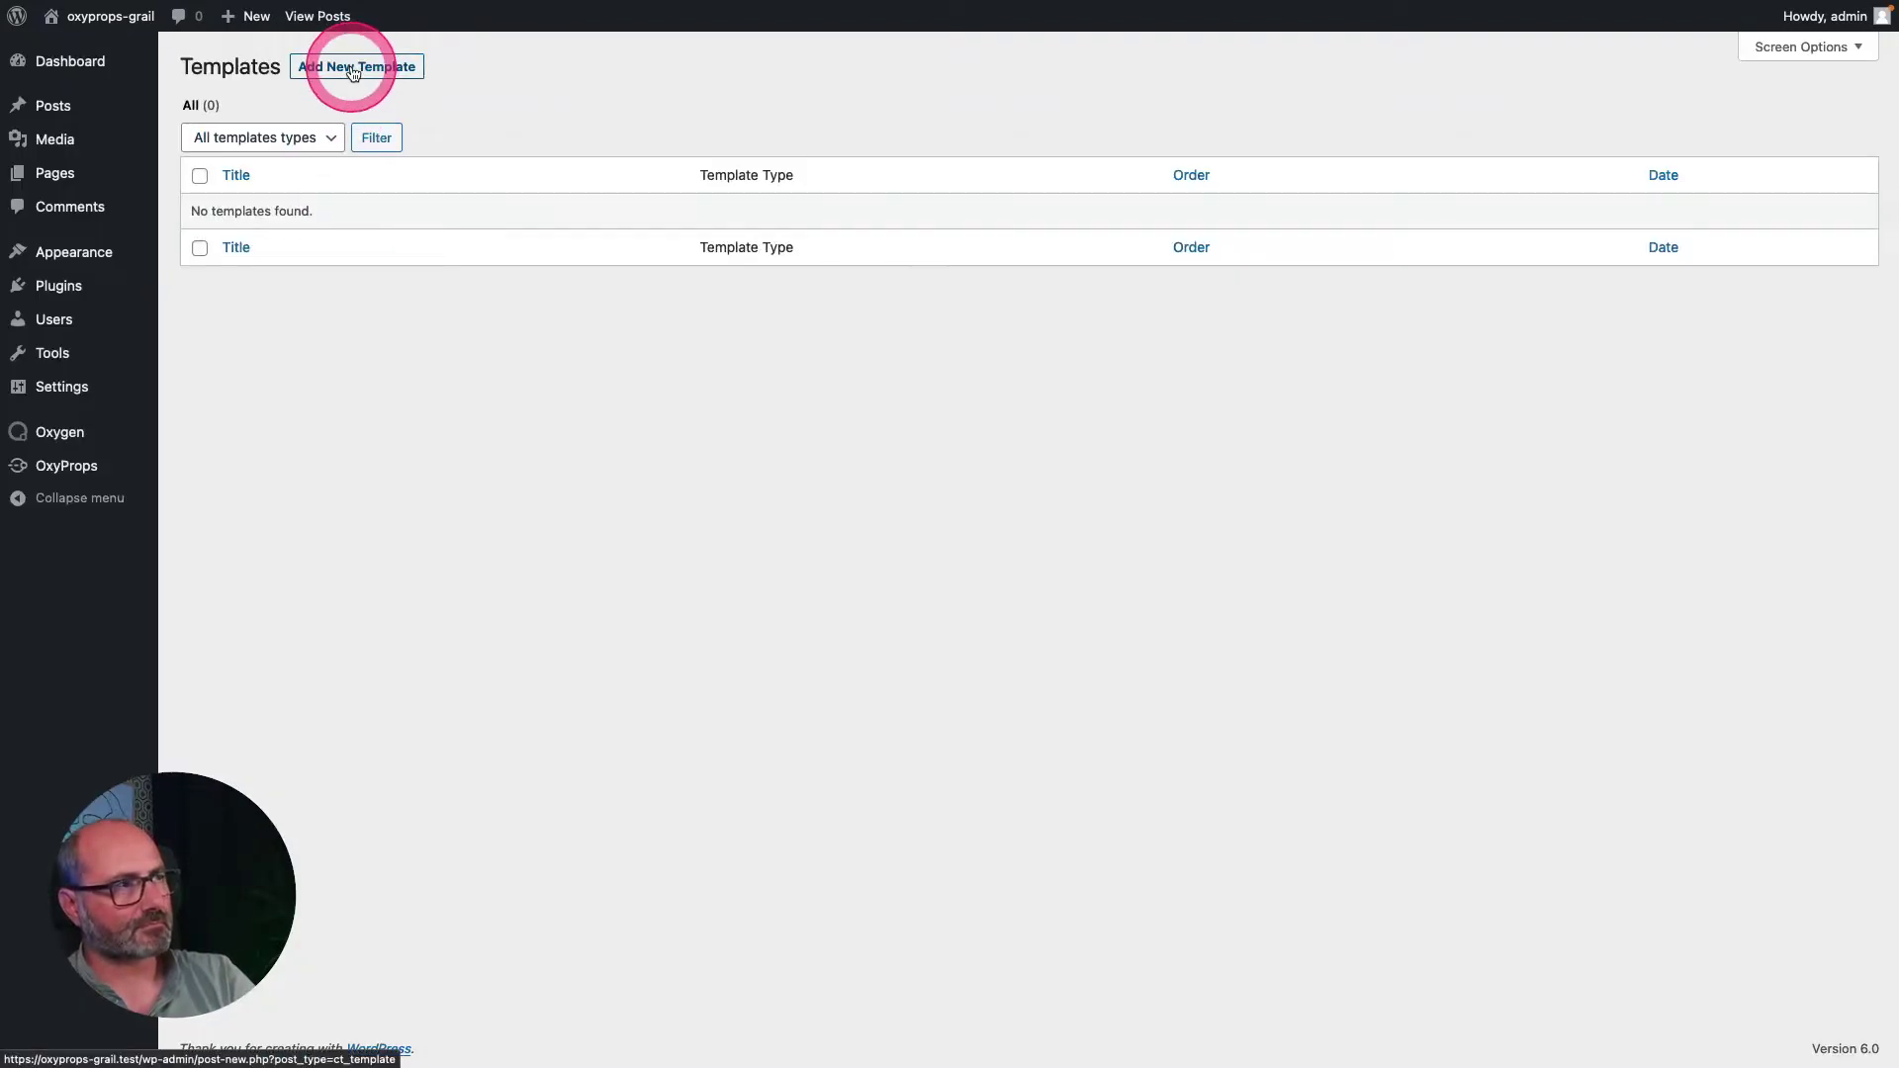
Create and publish a 'Holy Grail' template applied to Posts and Pages, then edit it with Oxygen.
click(353, 69)
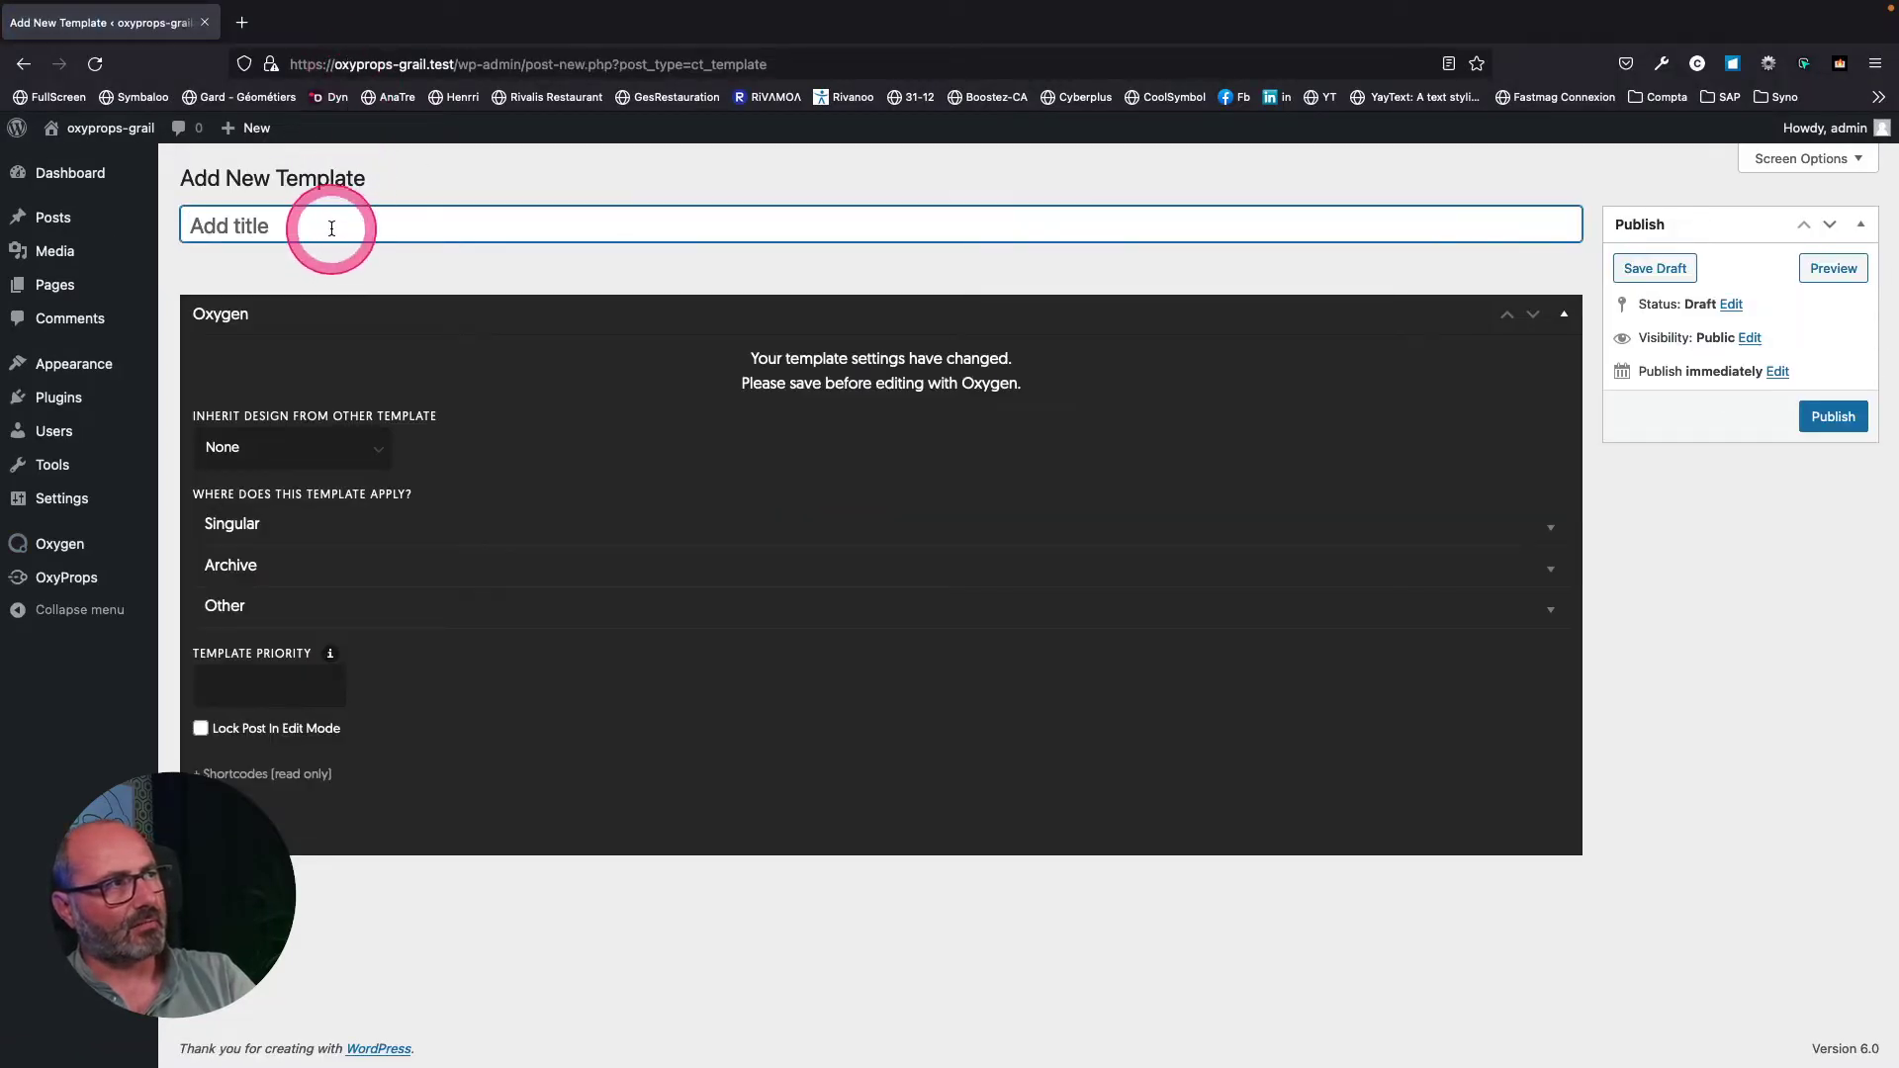
text(Holy Grail)
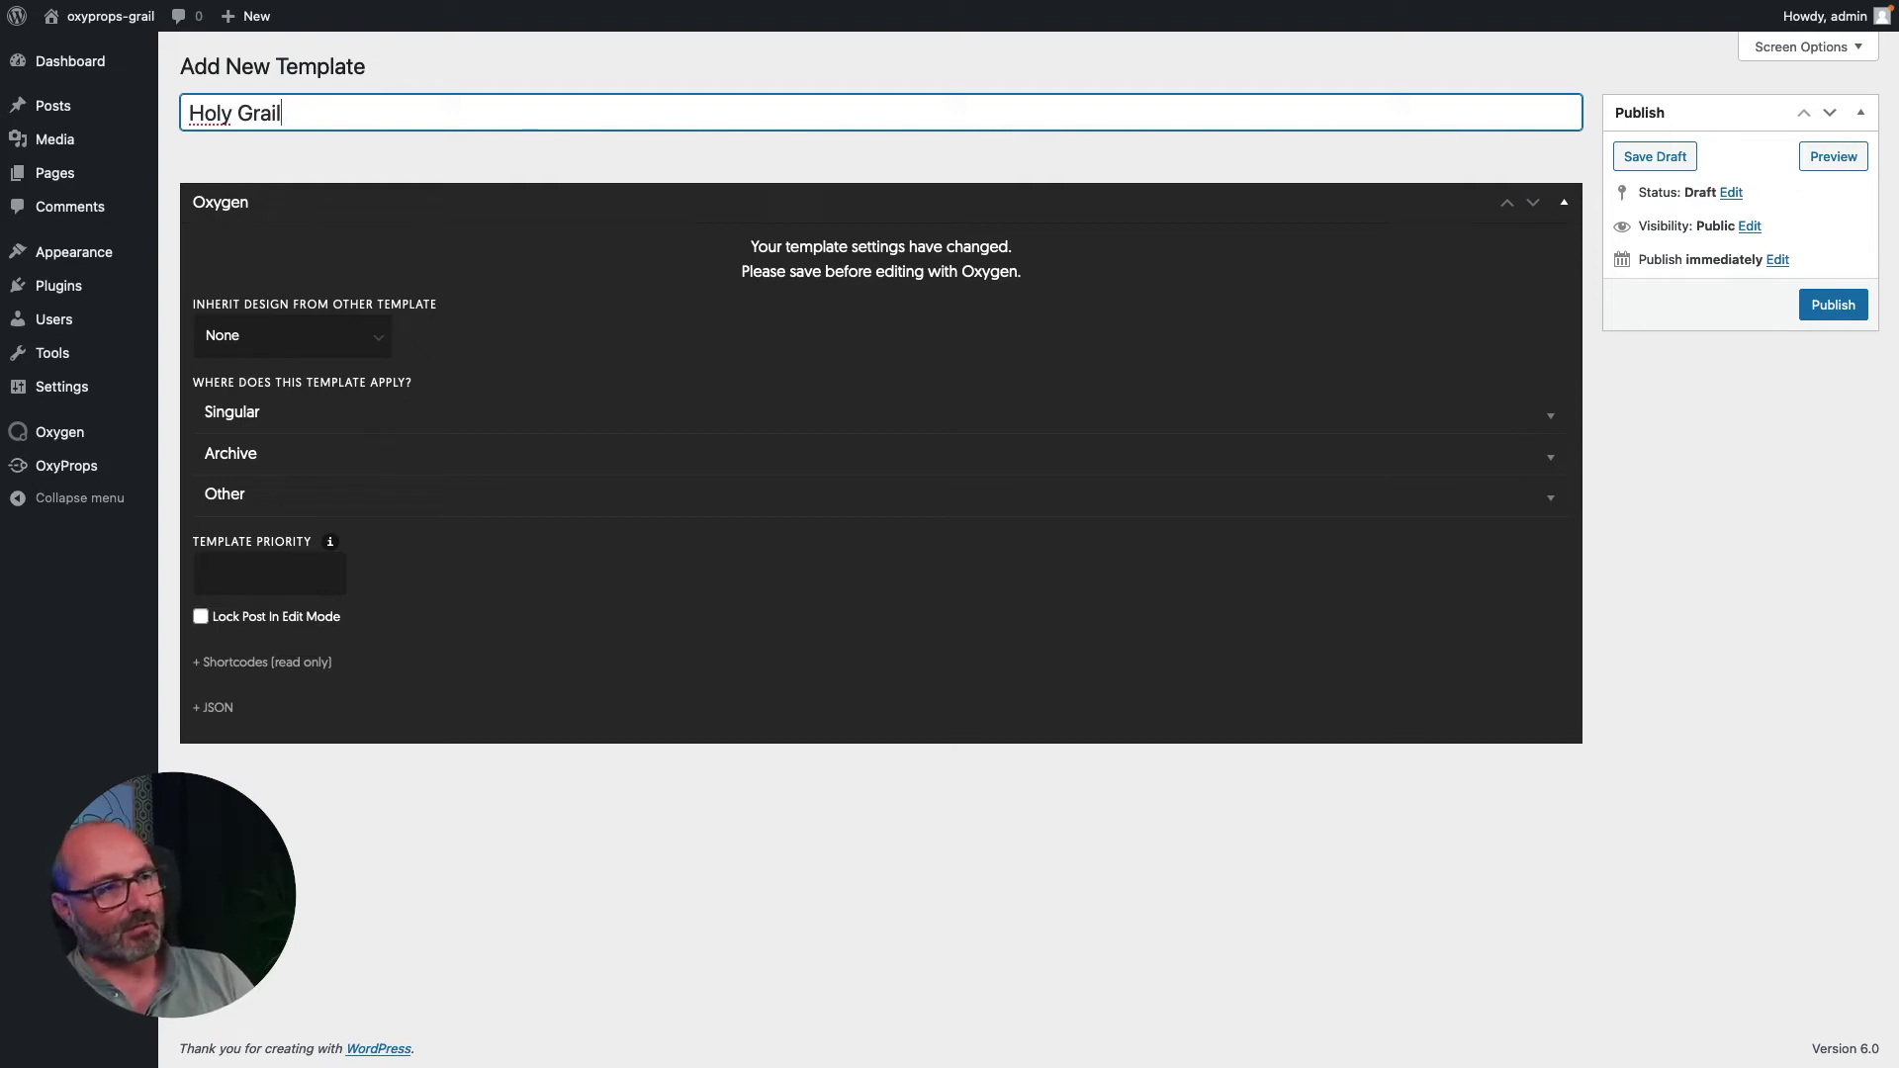
click(247, 414)
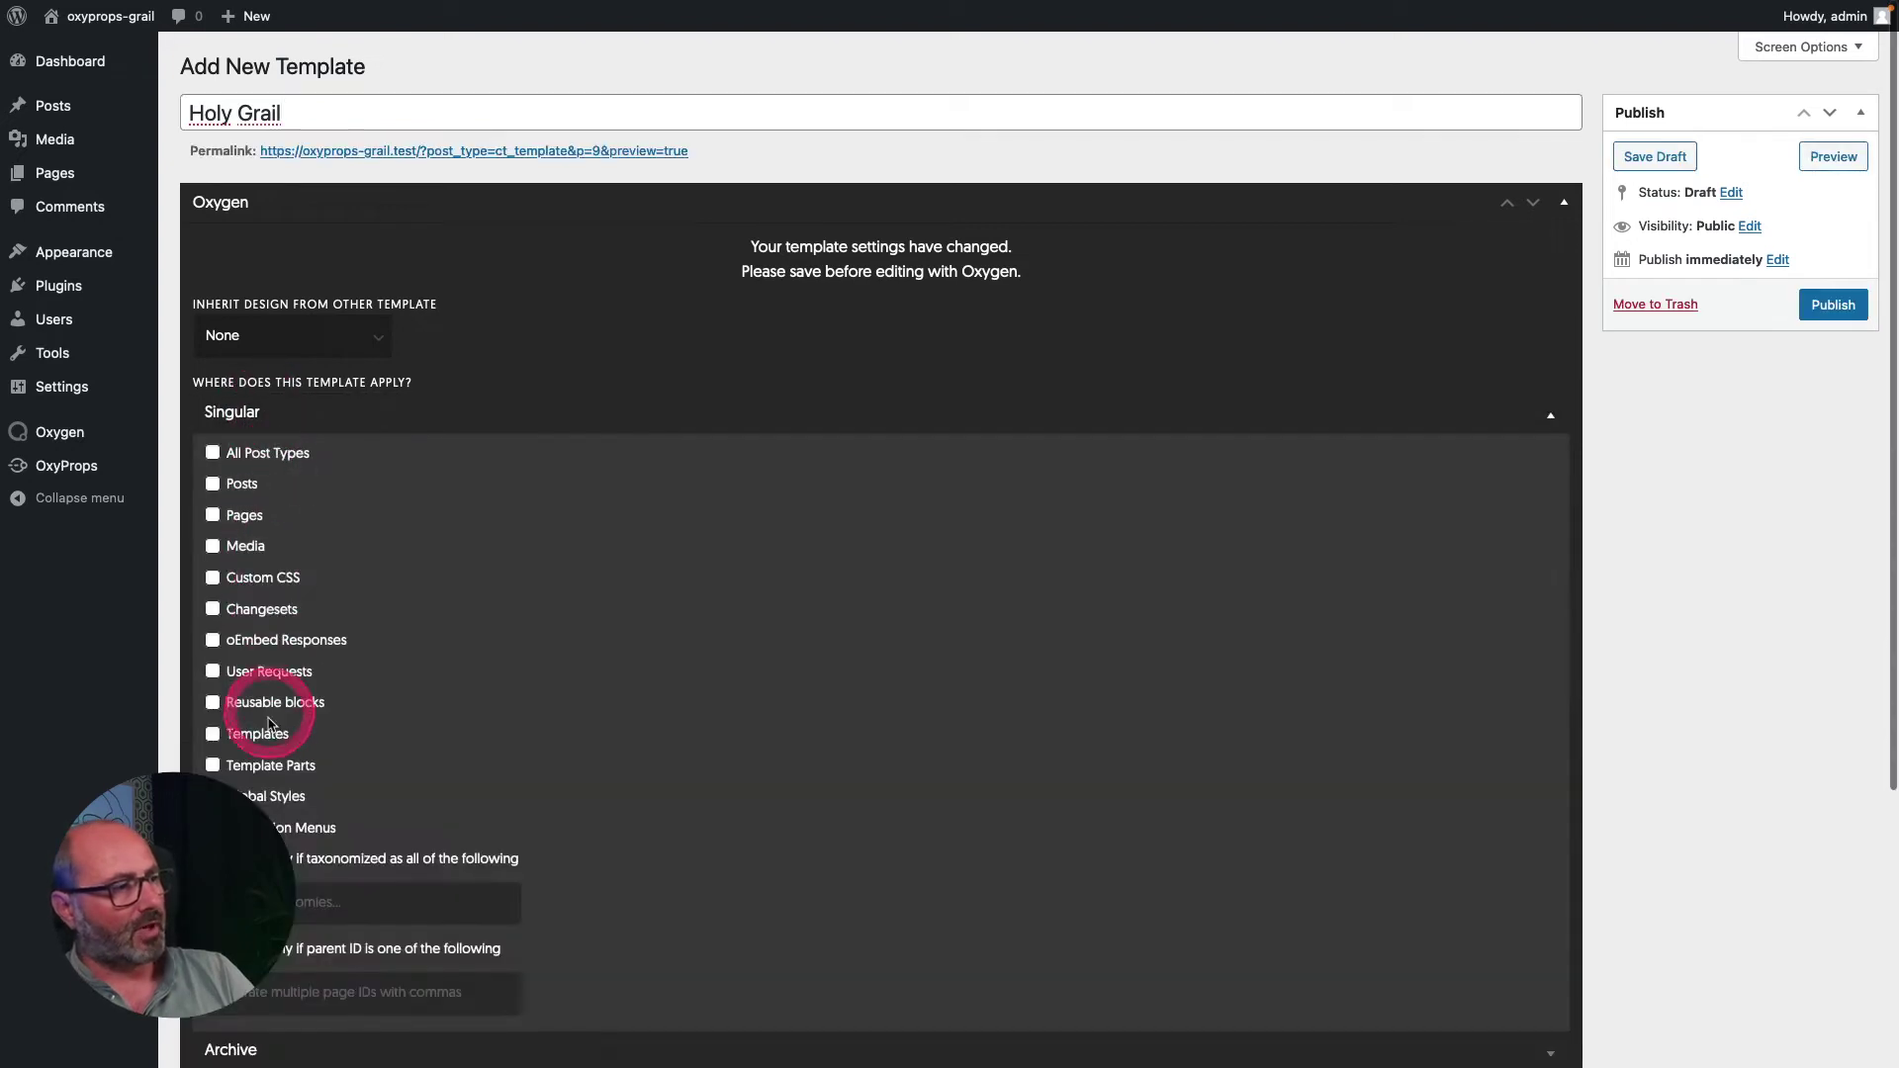
click(212, 484)
click(213, 515)
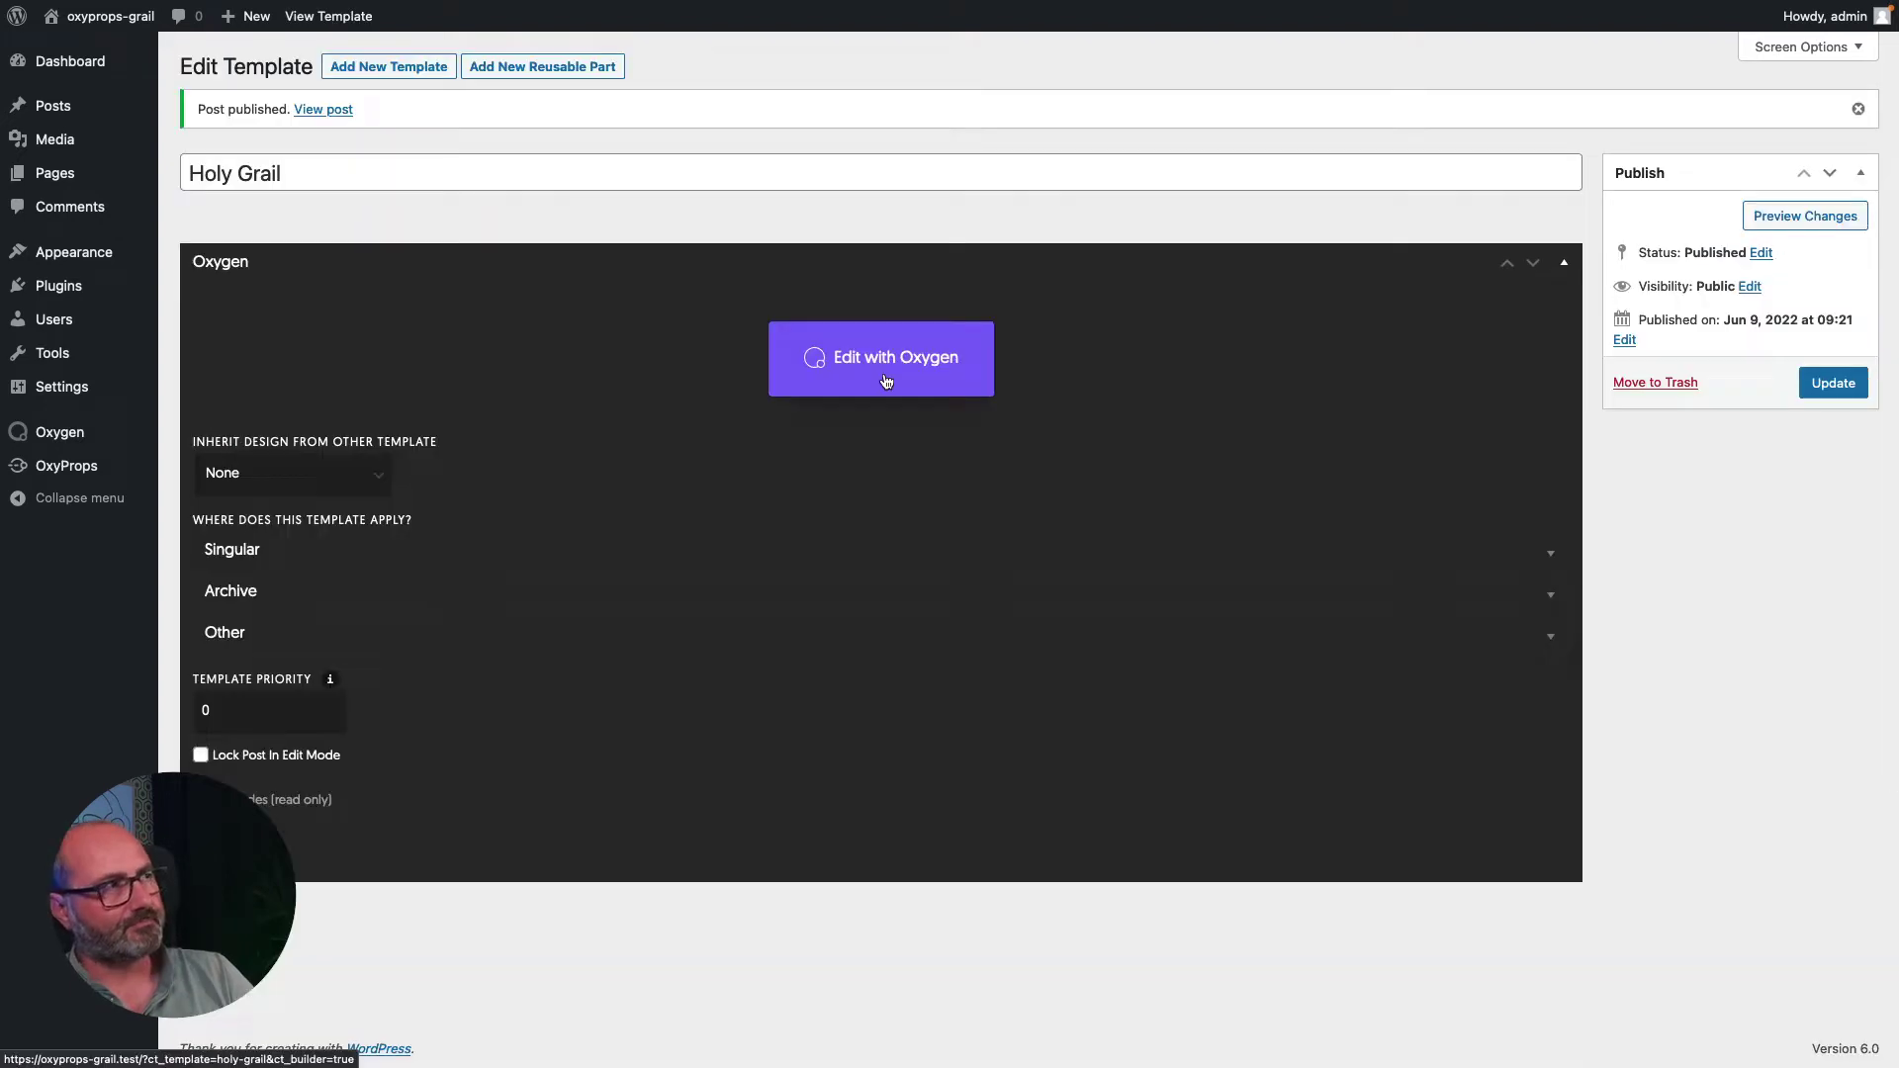
click(877, 356)
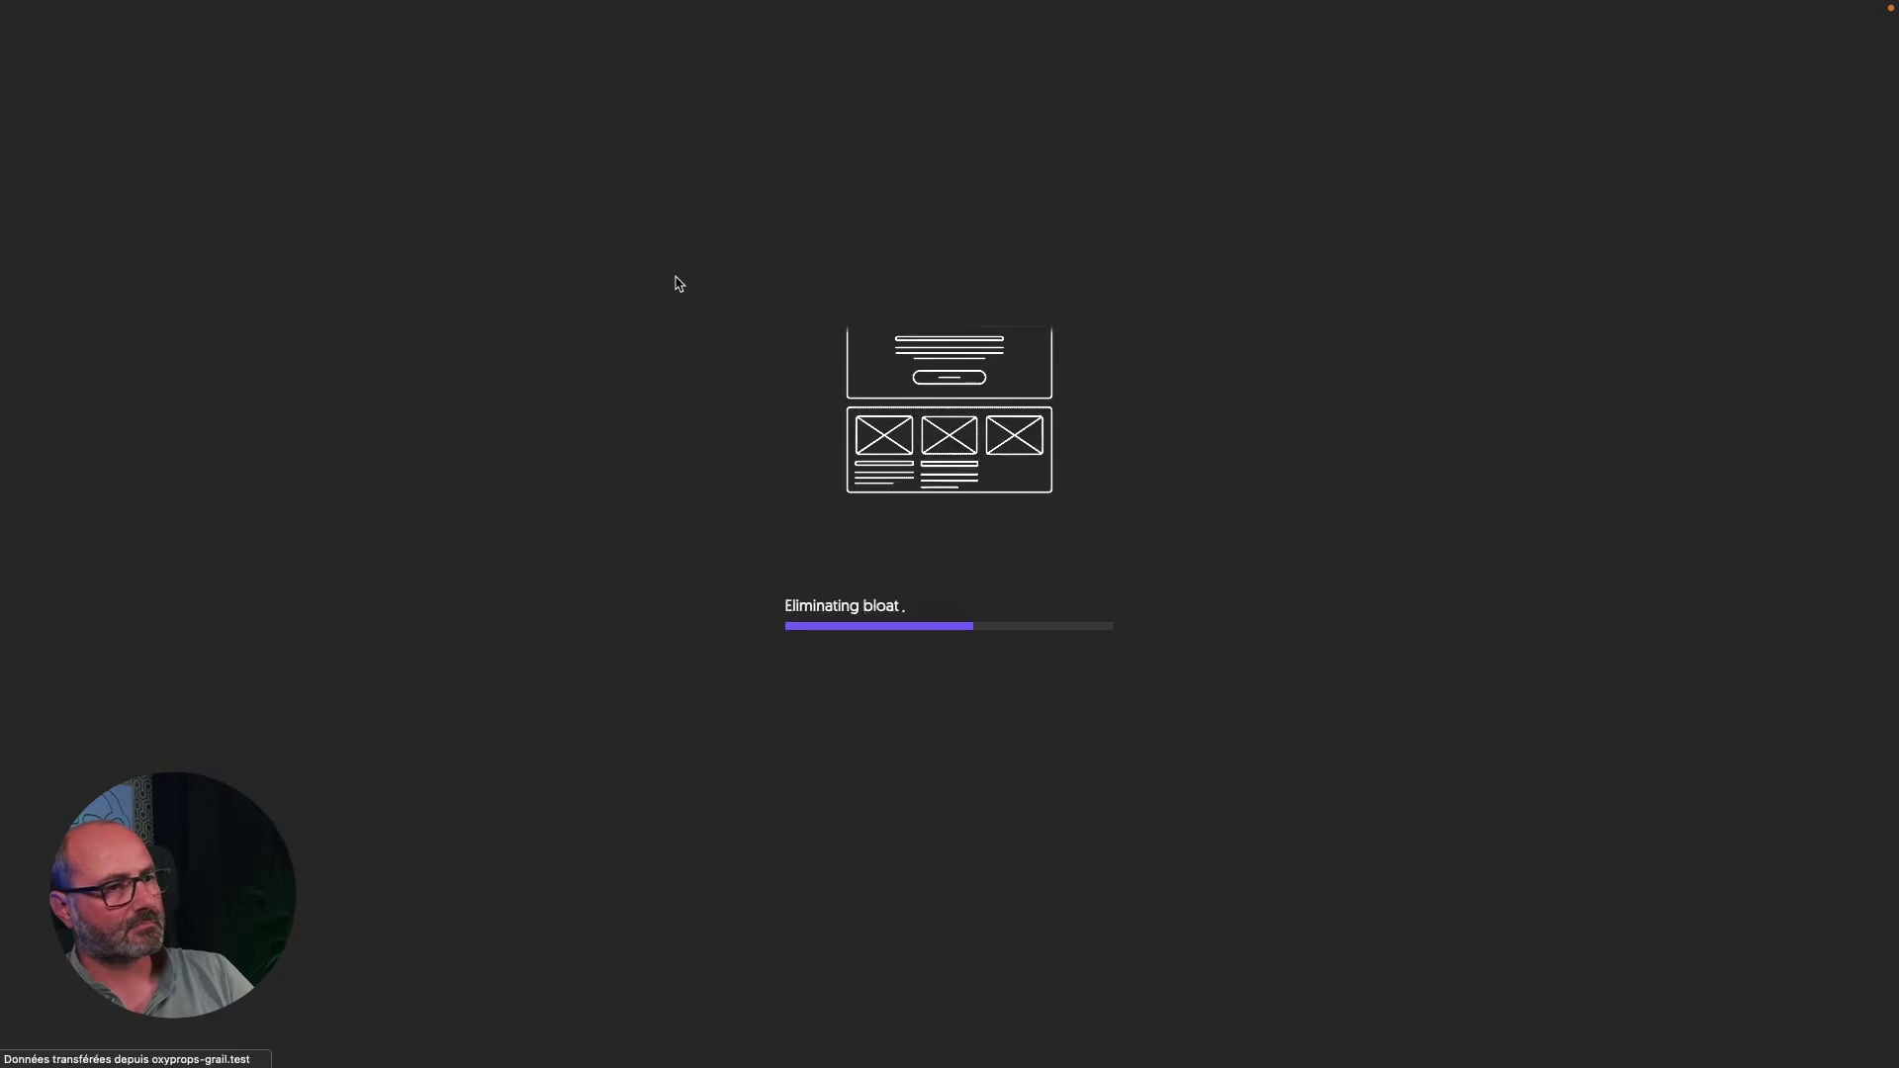
Add a Div to the page and rename it 'Page Container' in the Structure panel.
click(1584, 20)
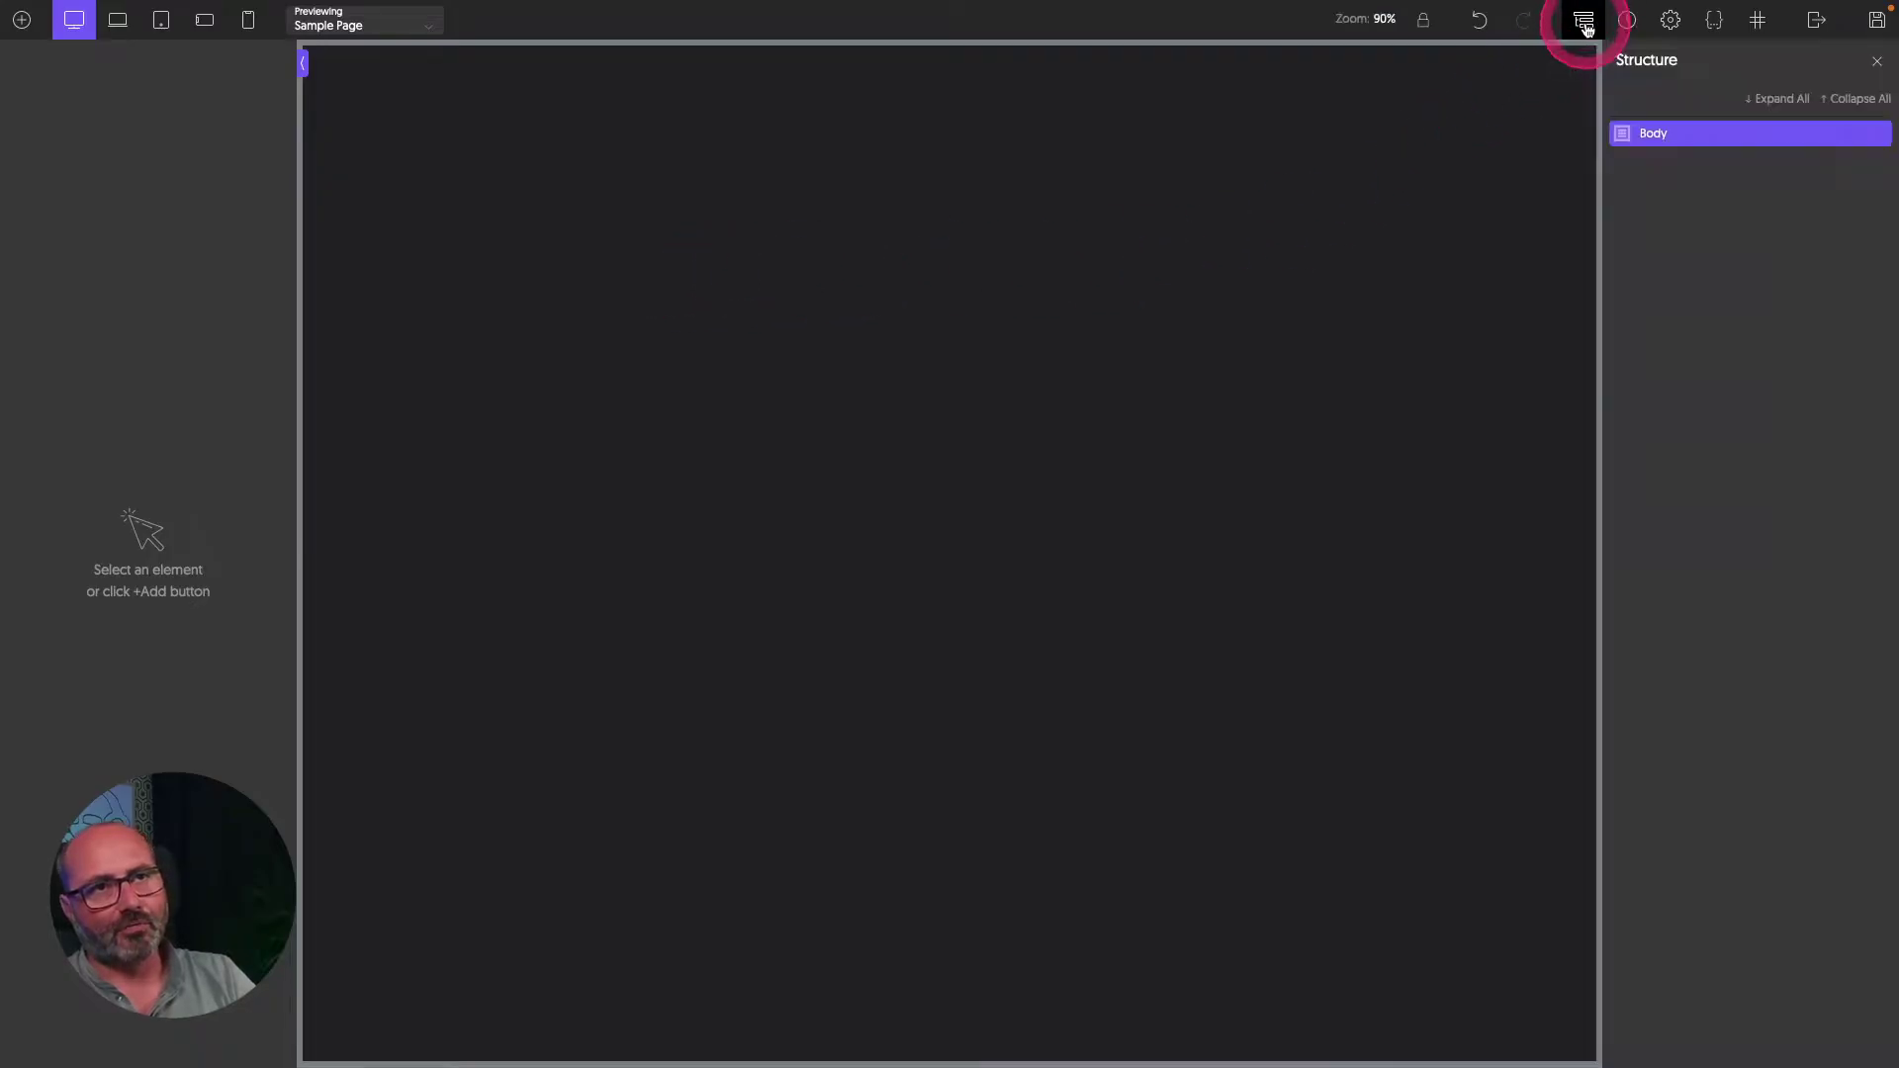
click(22, 20)
click(143, 195)
double_click(1717, 160)
text(Page Containe)
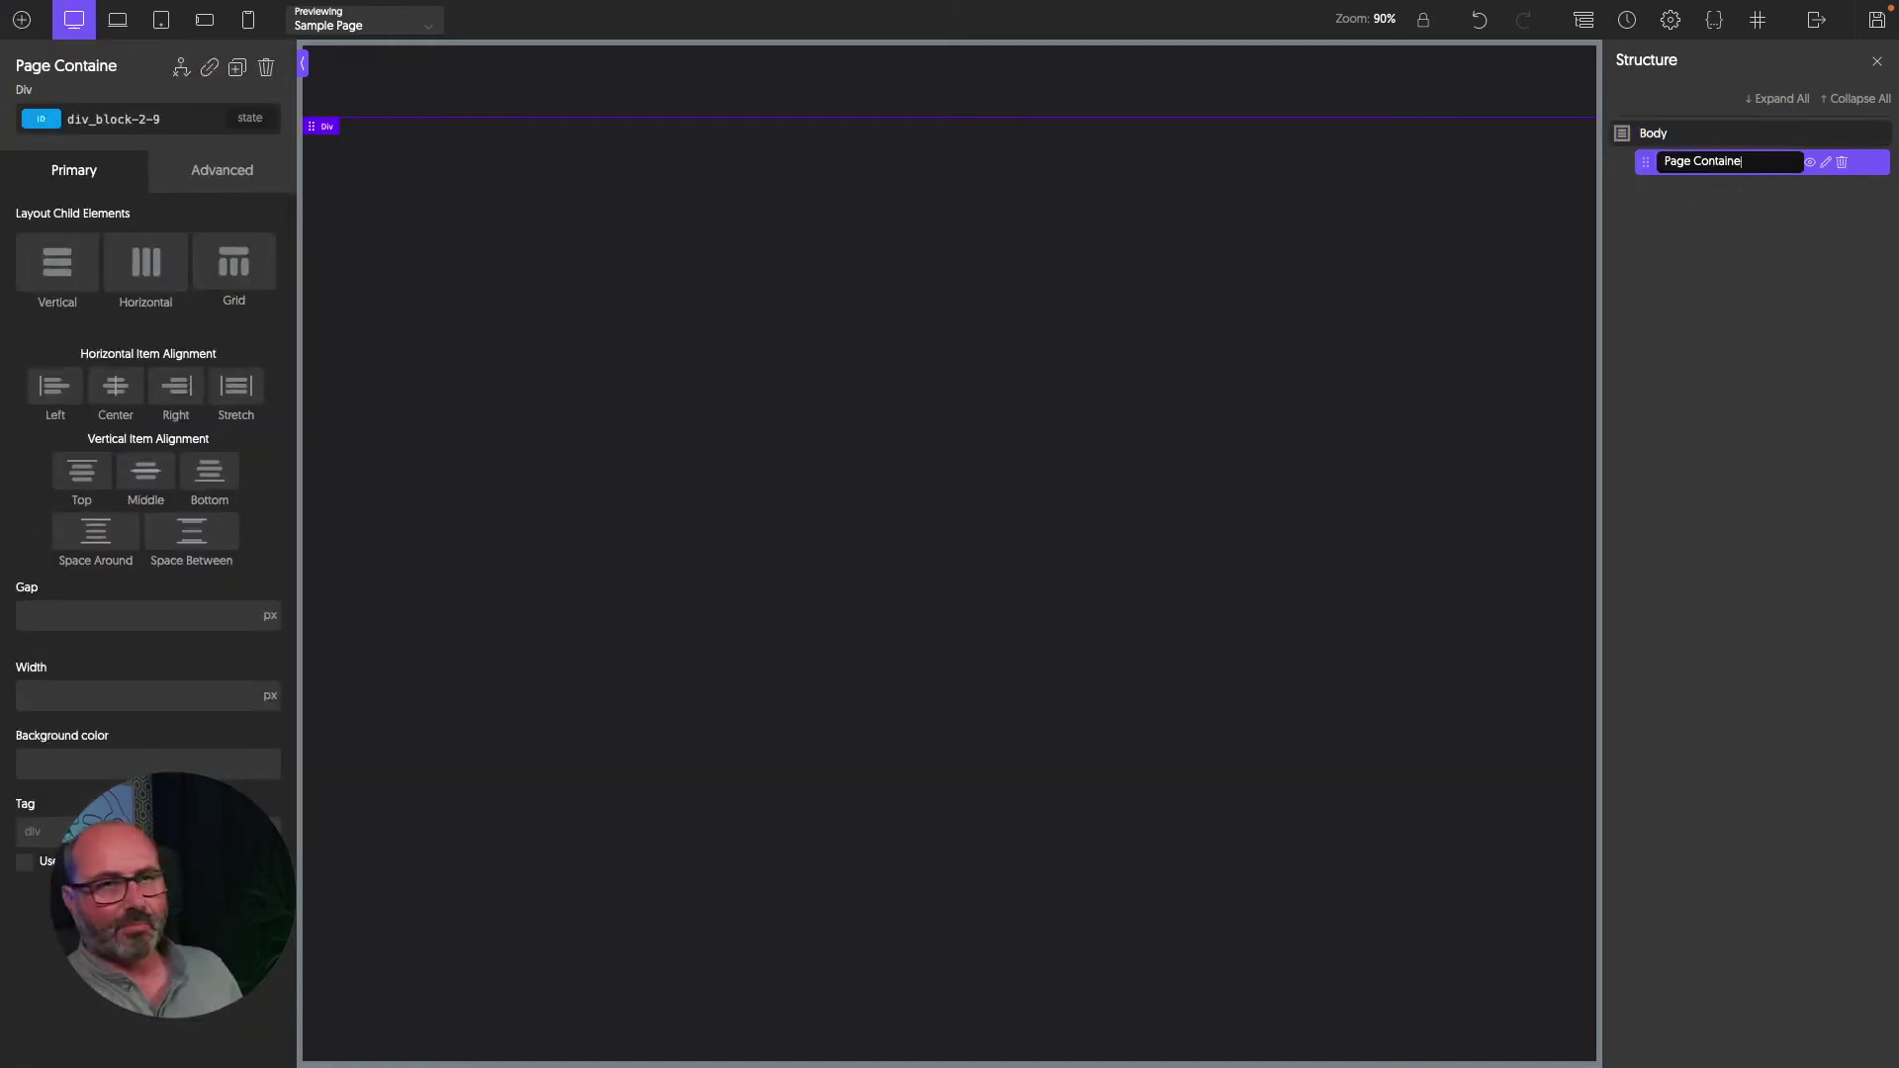
text(r)
key(Return)
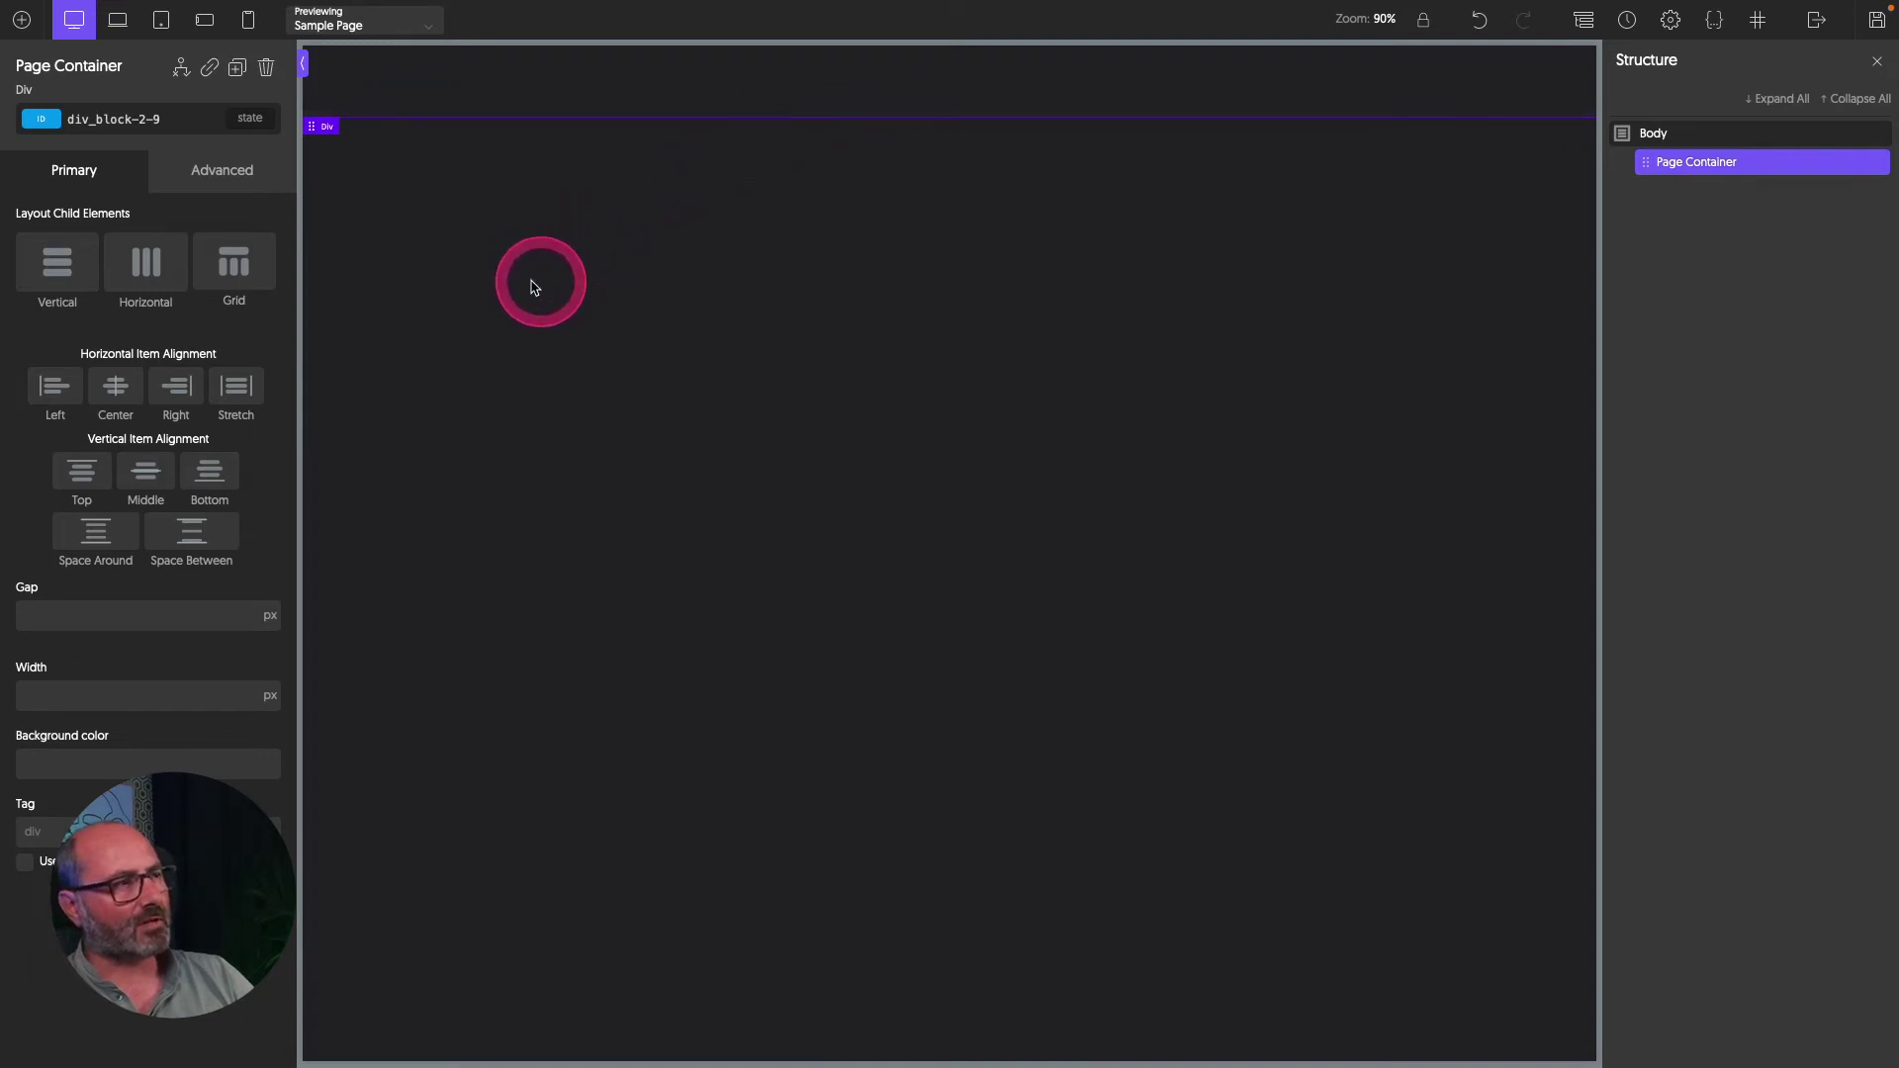
Set Page Container's height to the 100 vh preset.
click(216, 182)
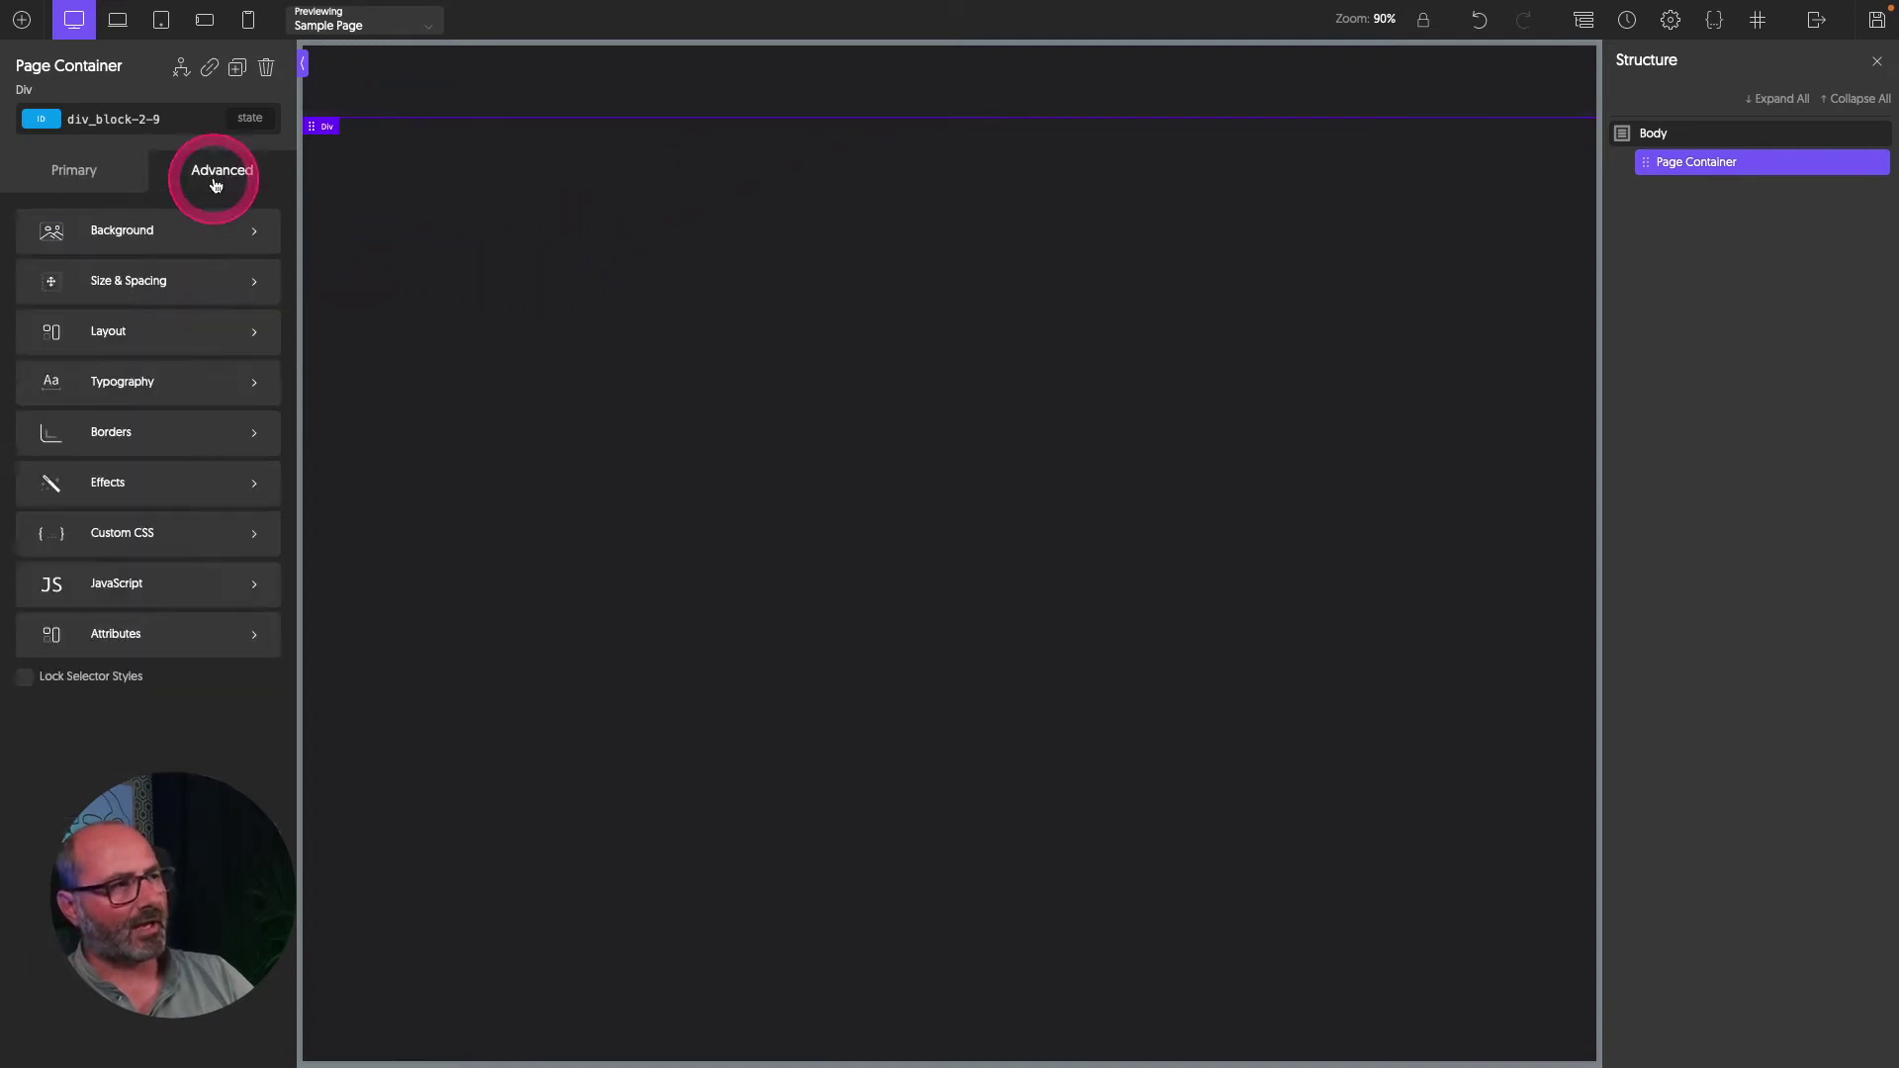
click(135, 272)
click(54, 526)
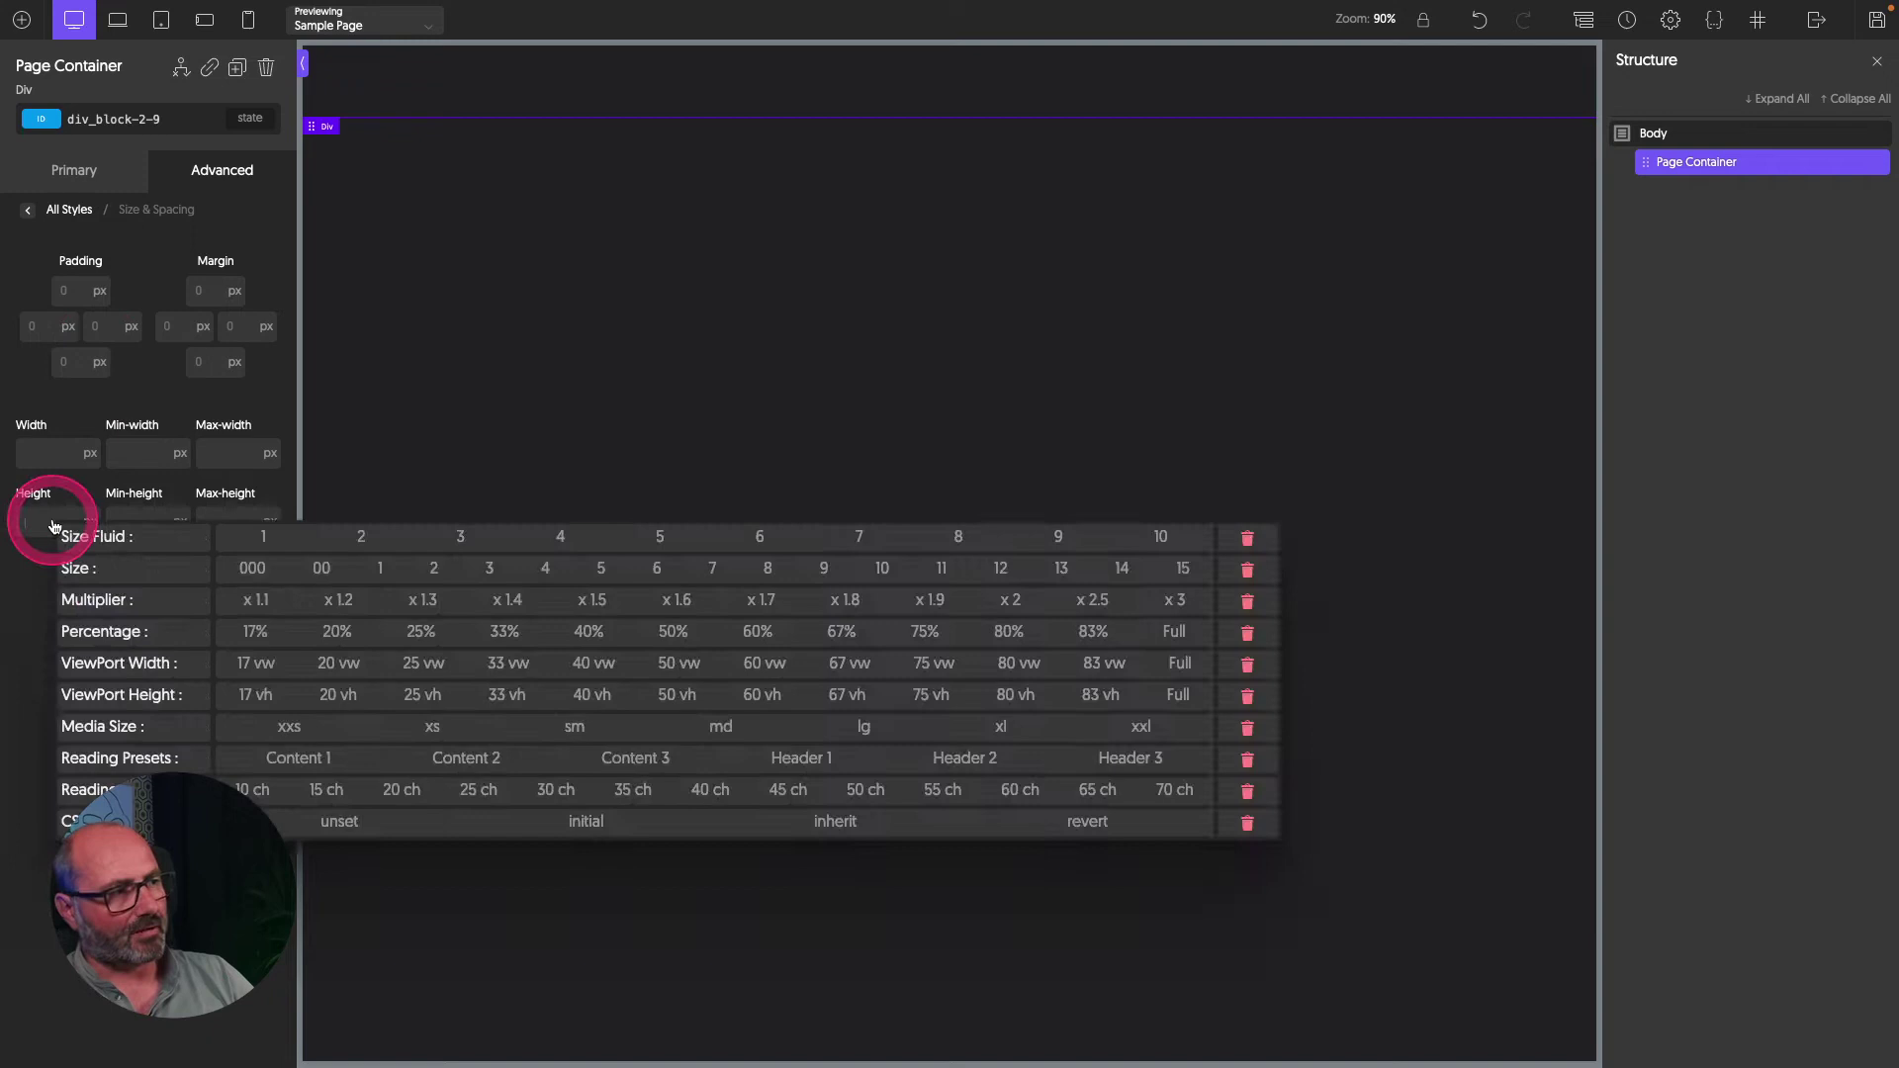
click(1194, 710)
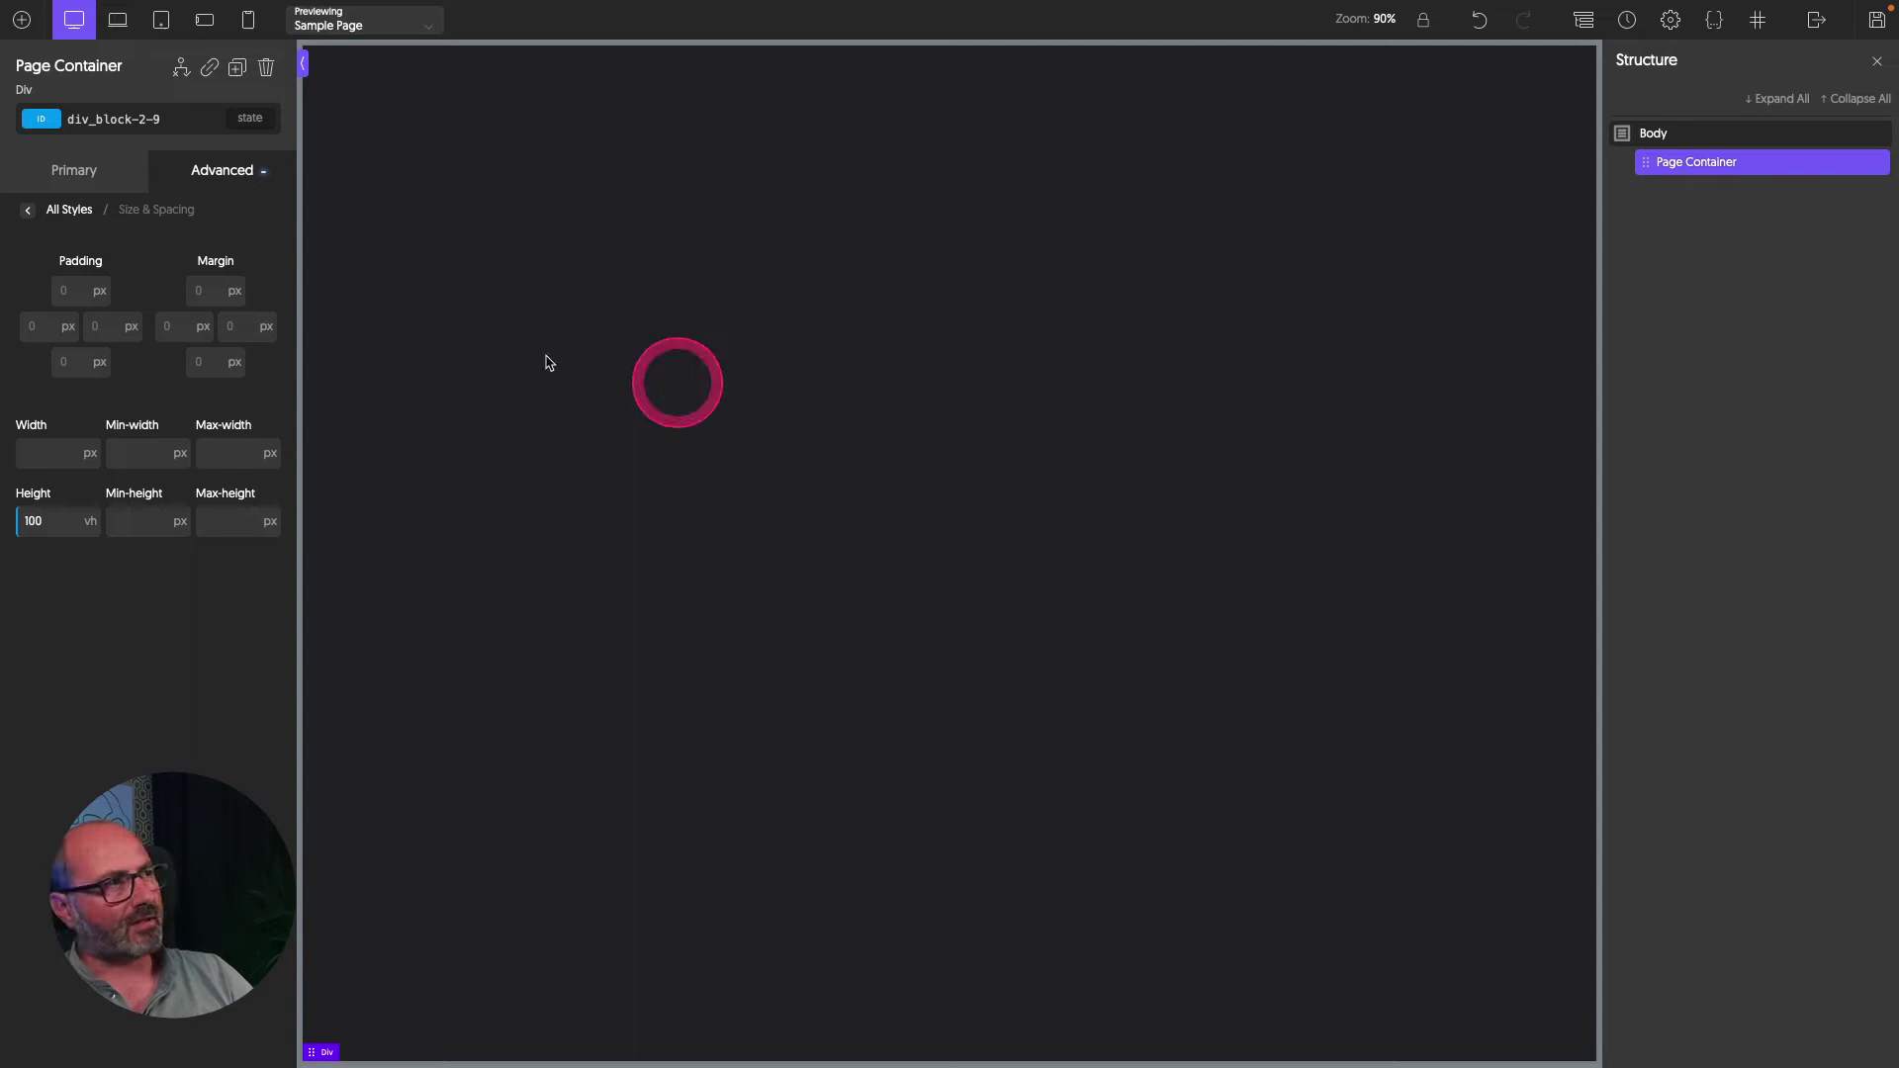
Add an empty child div inside Page Container and duplicate it to make five.
click(21, 20)
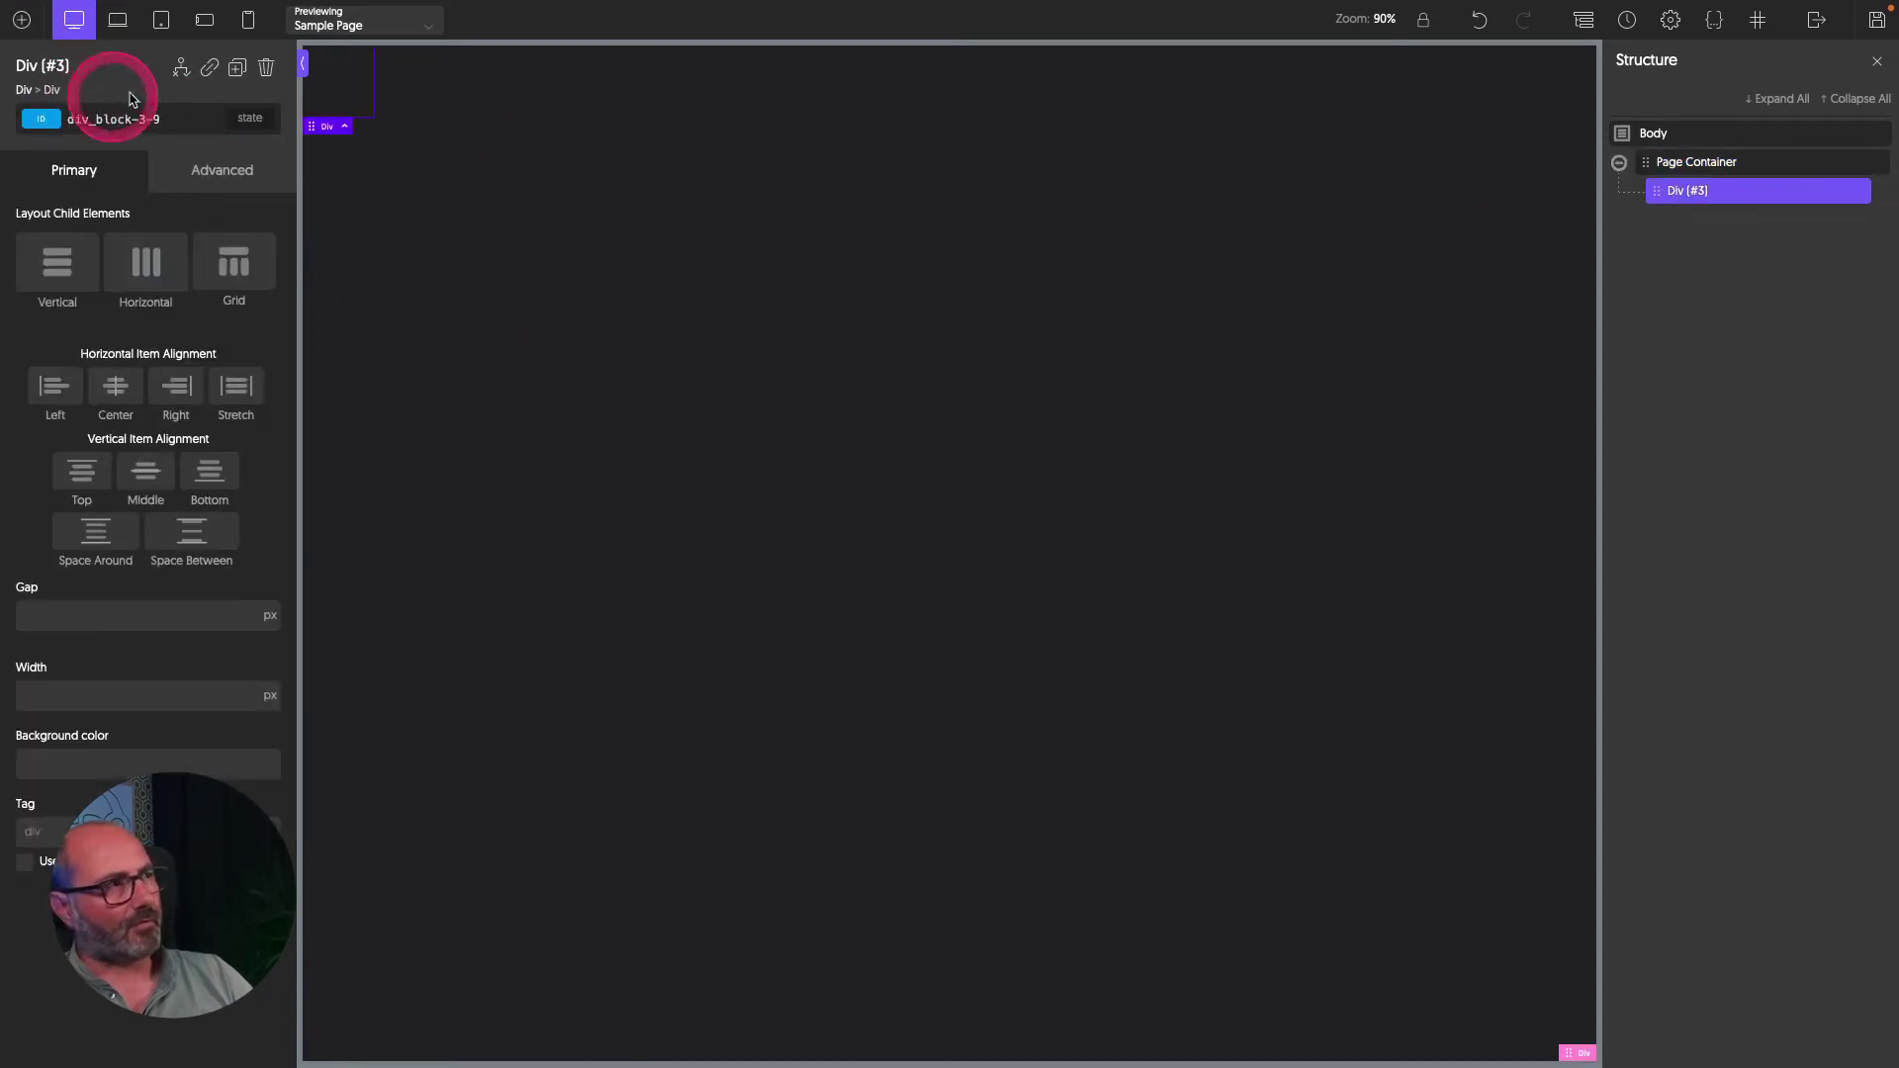
click(237, 68)
click(236, 68)
click(236, 69)
click(237, 69)
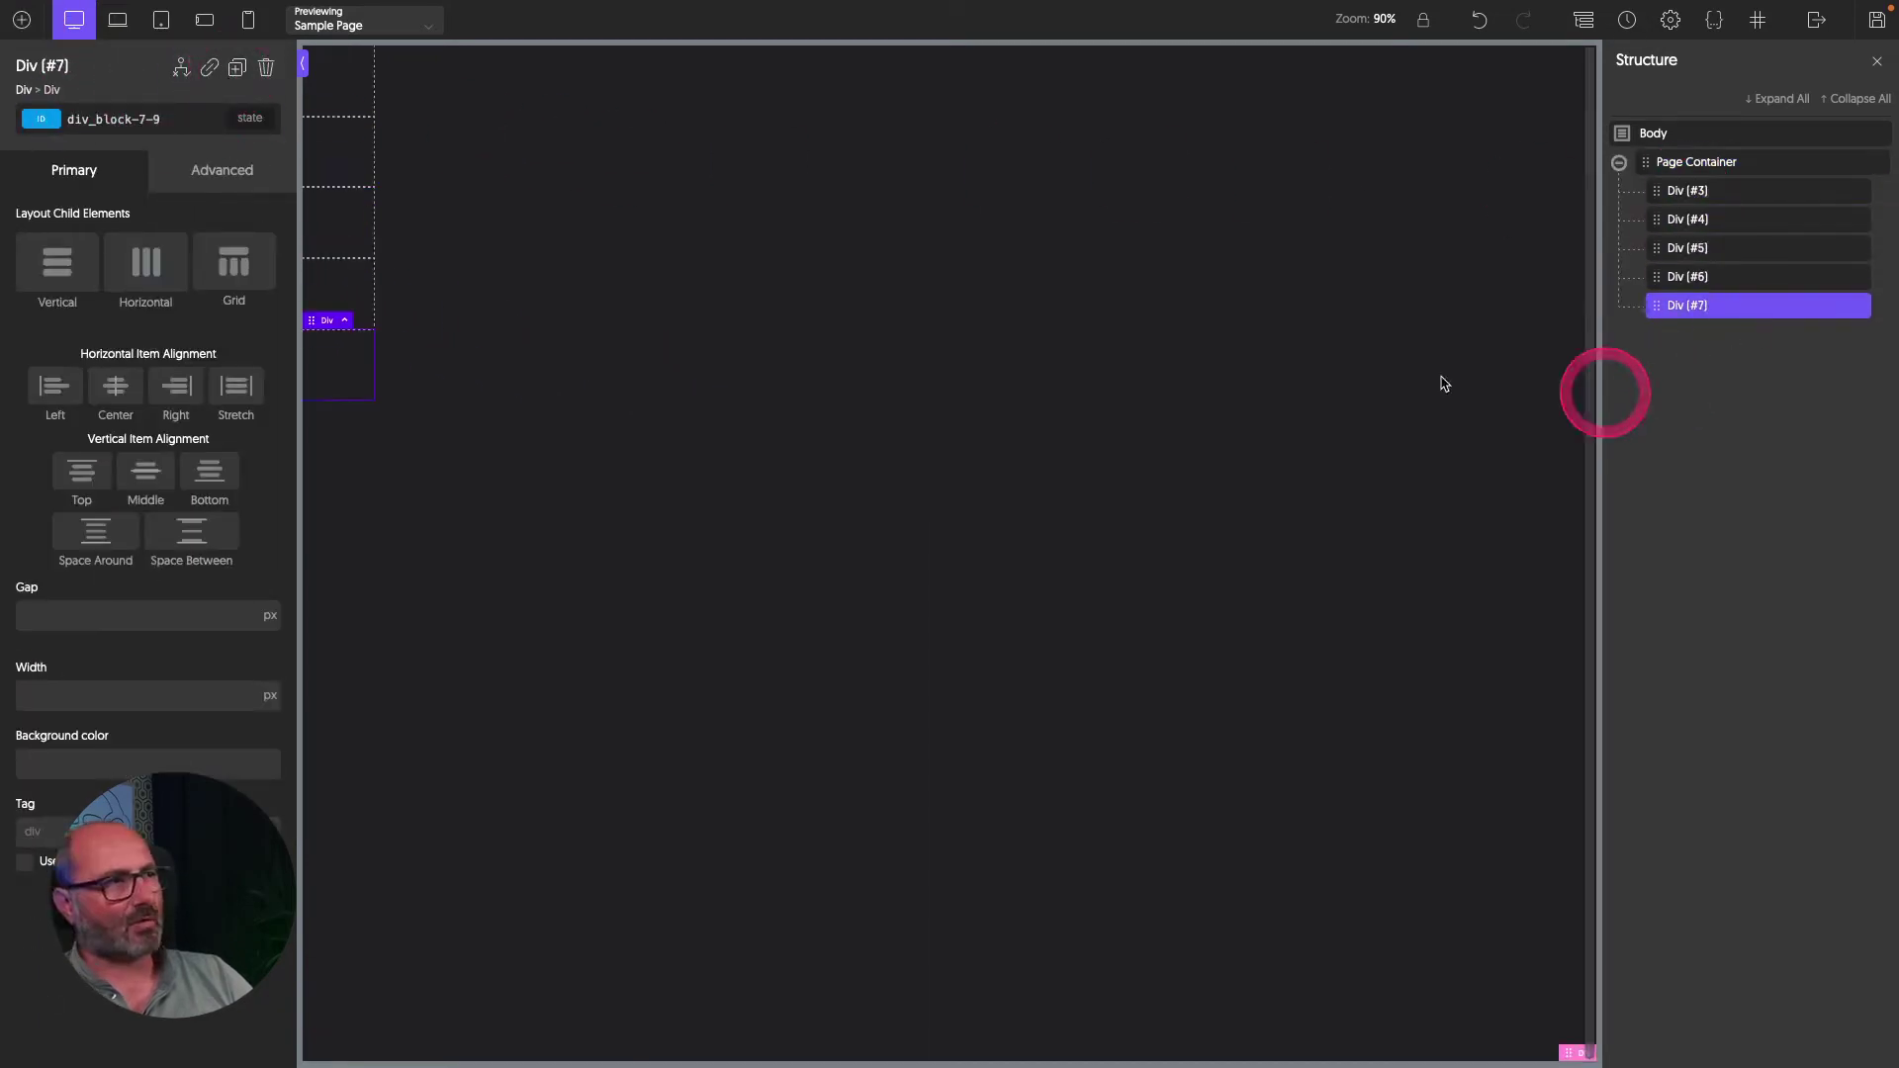
Apply the o-holy-grail class to Page Container.
click(1777, 174)
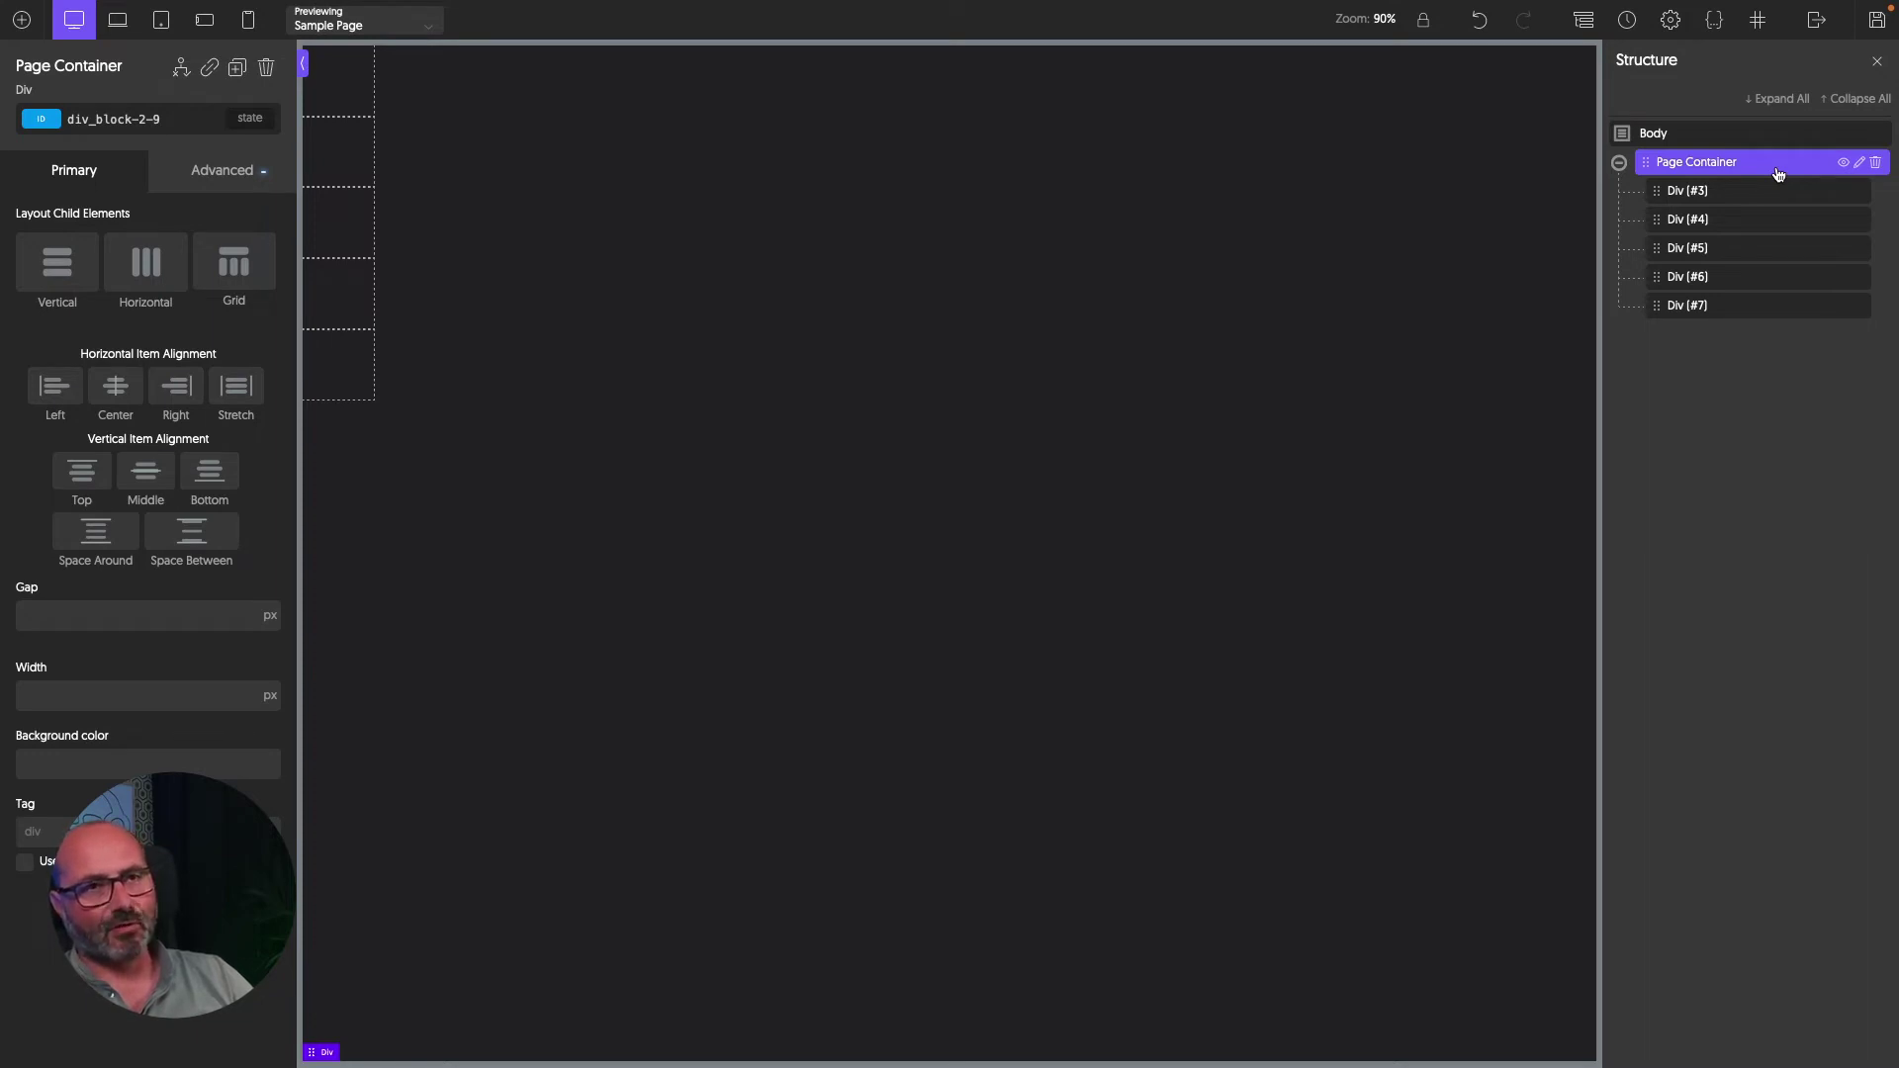
click(149, 133)
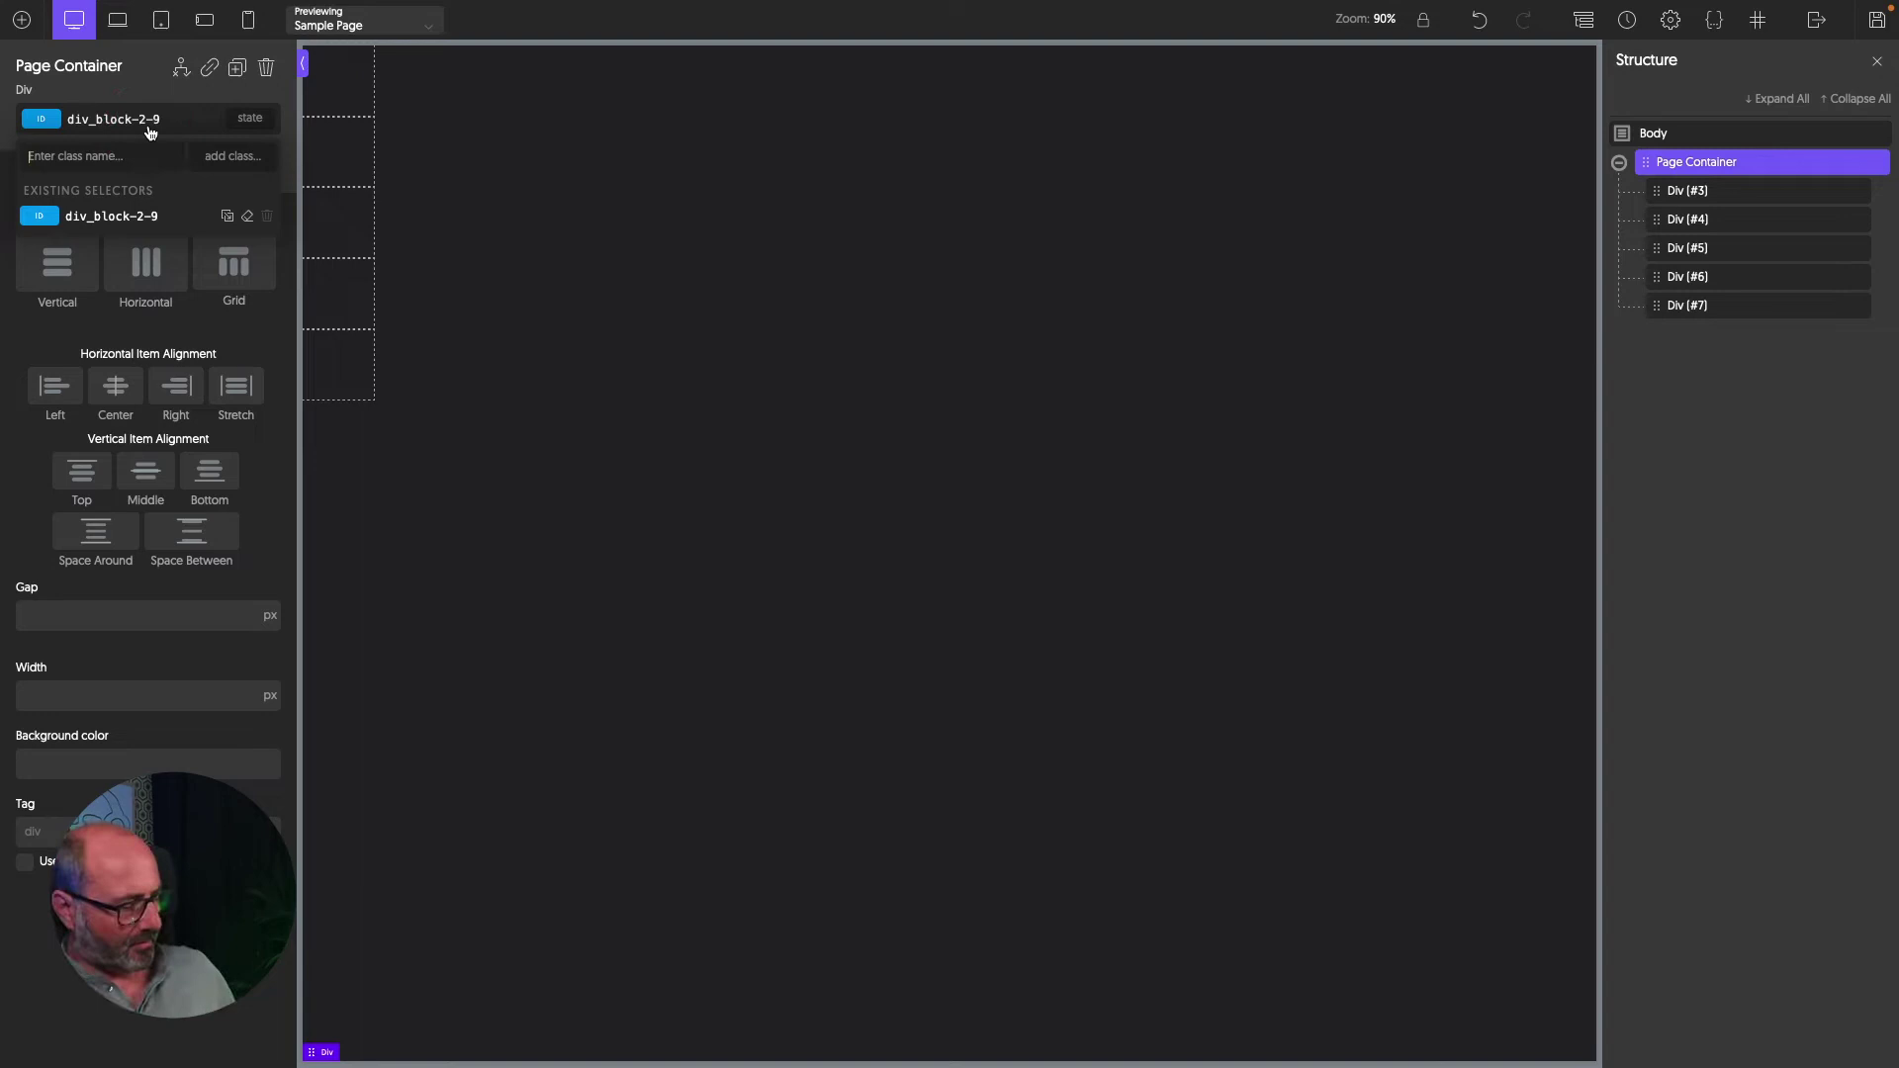
text(hol)
click(111, 218)
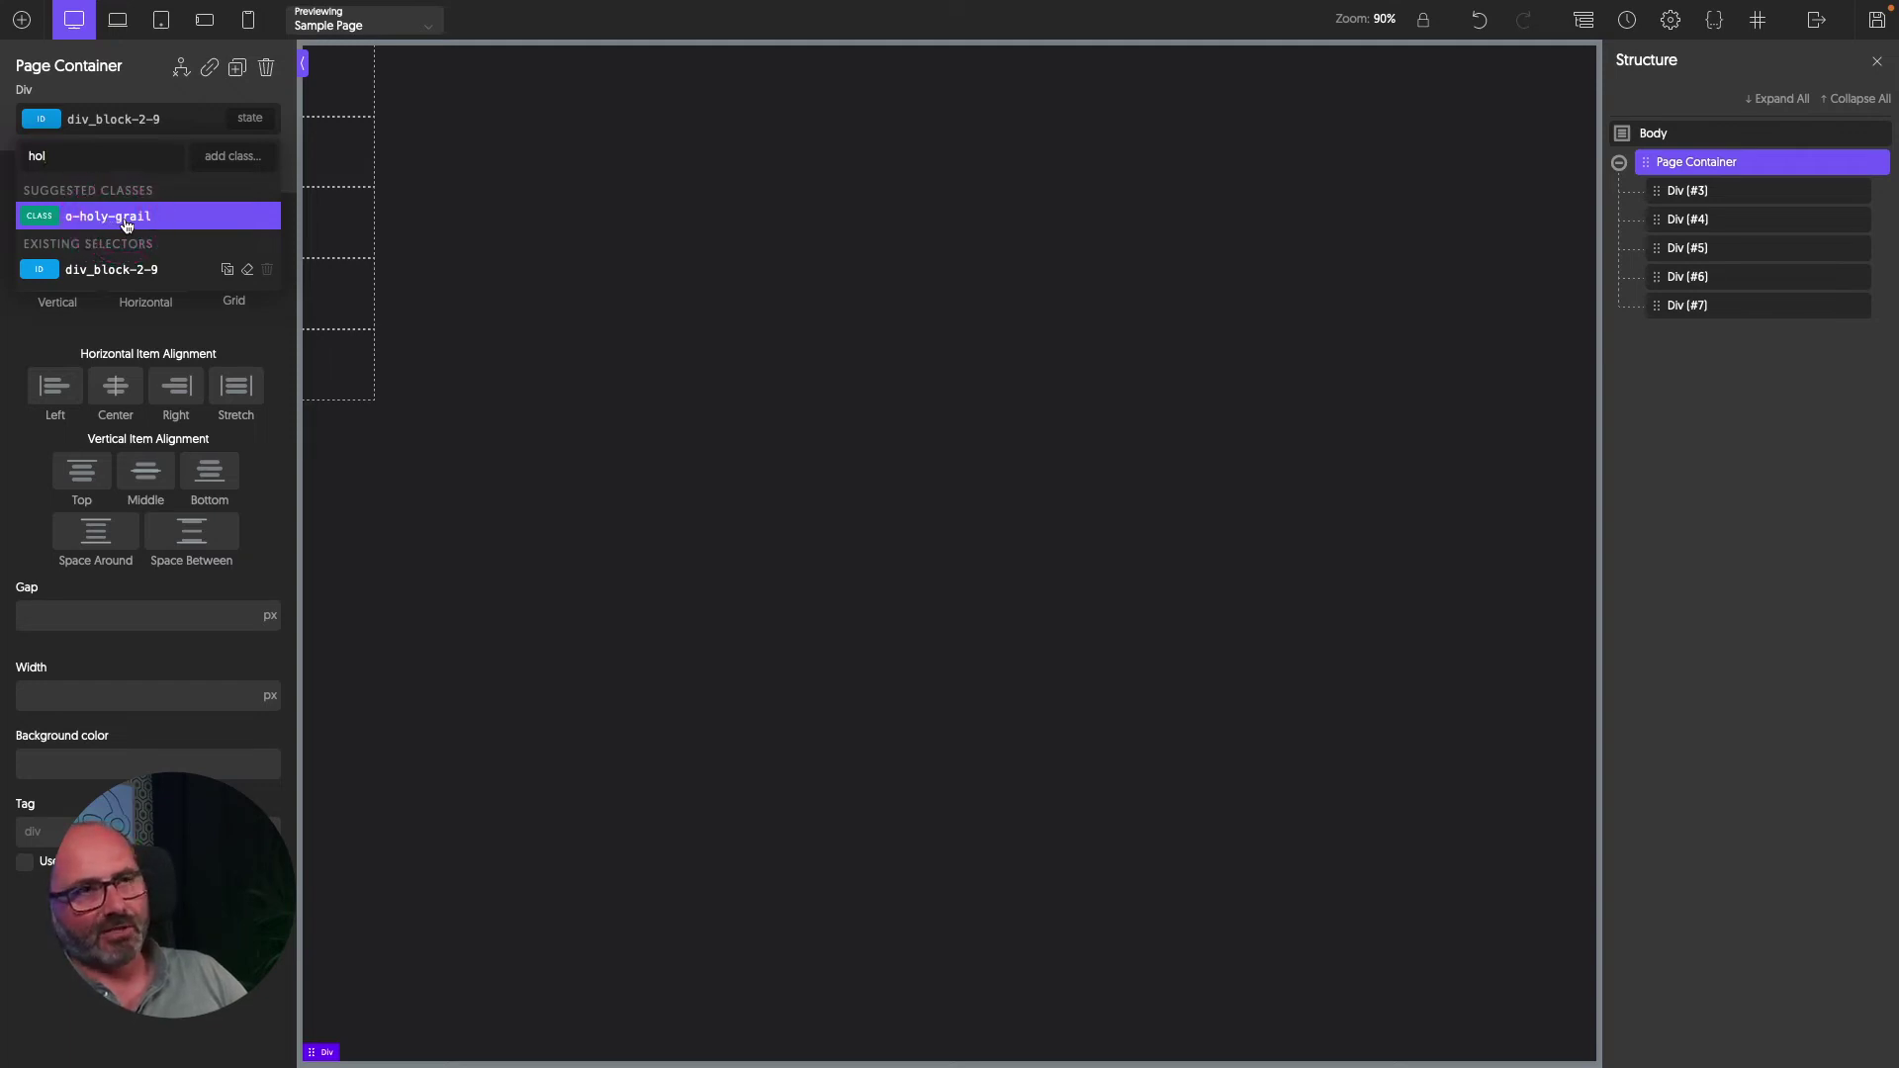
click(125, 218)
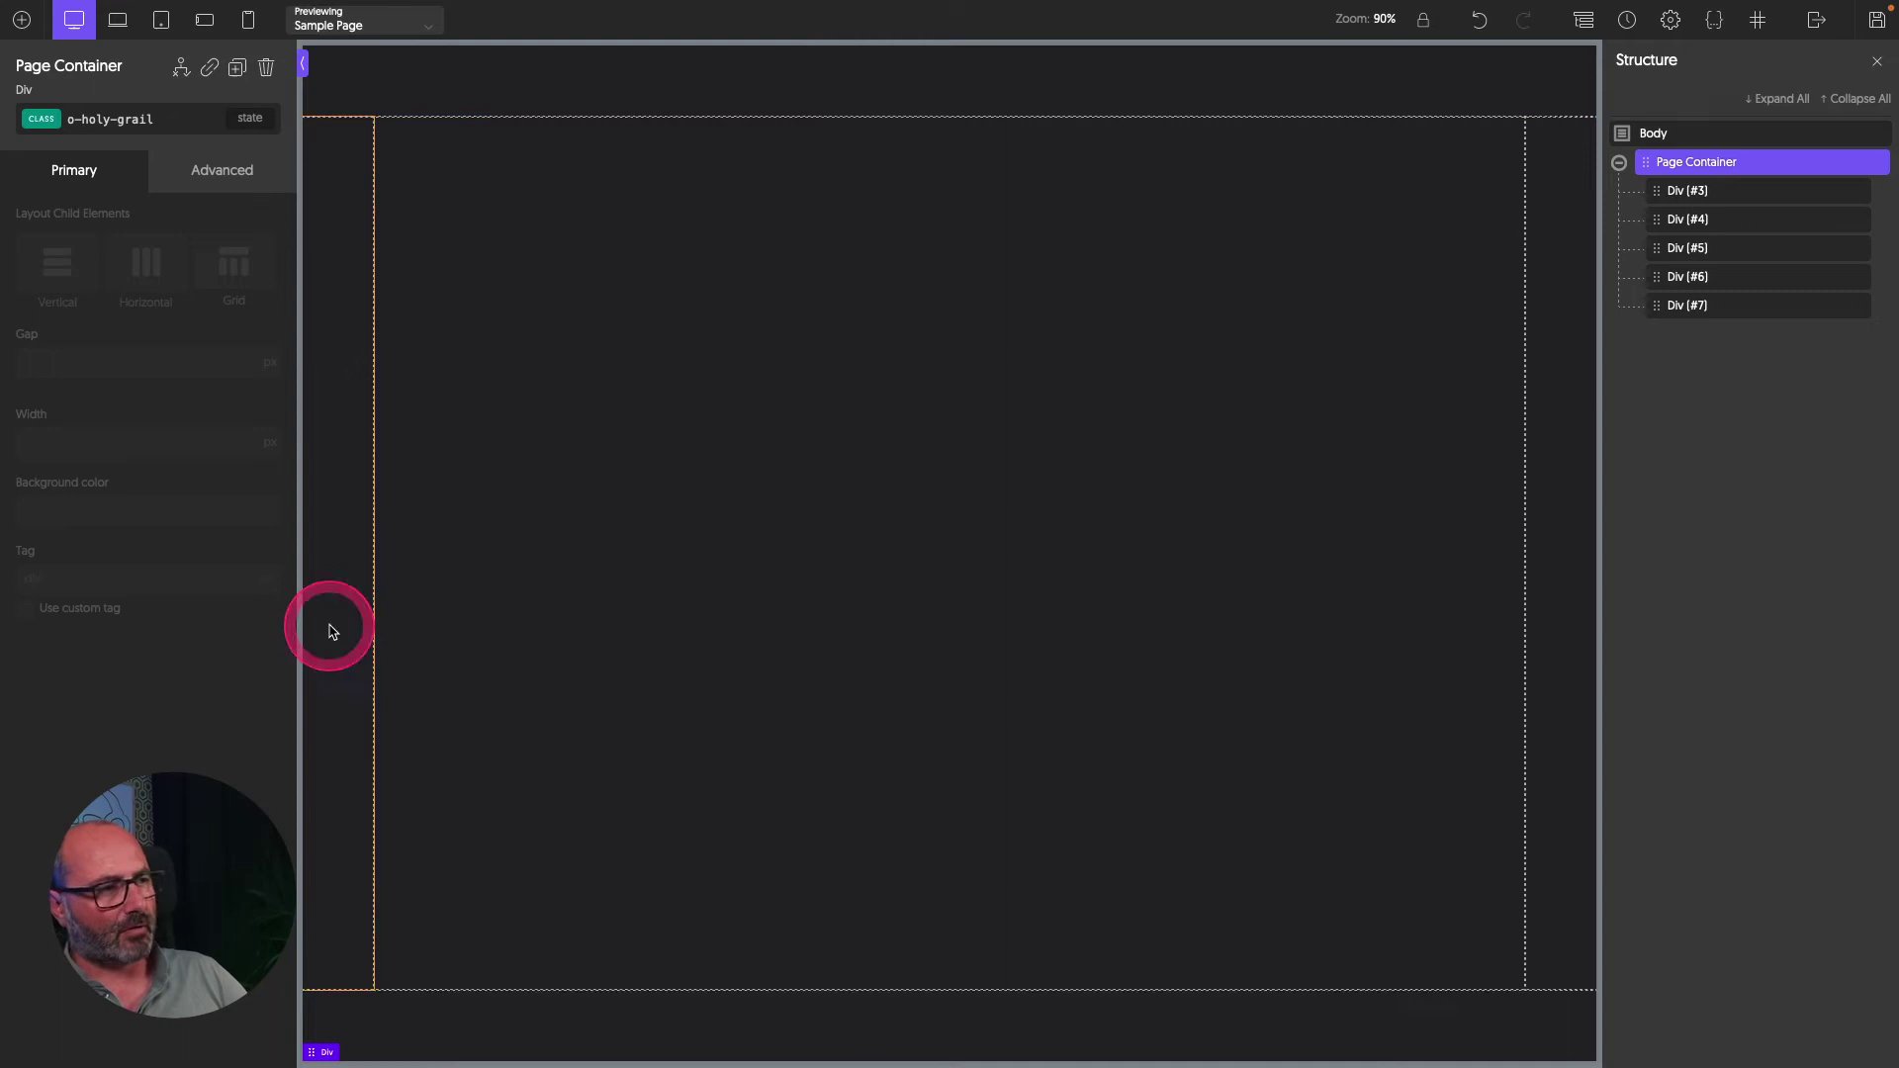
Rename the first child div 'Header' and the fourth child div 'Right Bar'.
click(1375, 513)
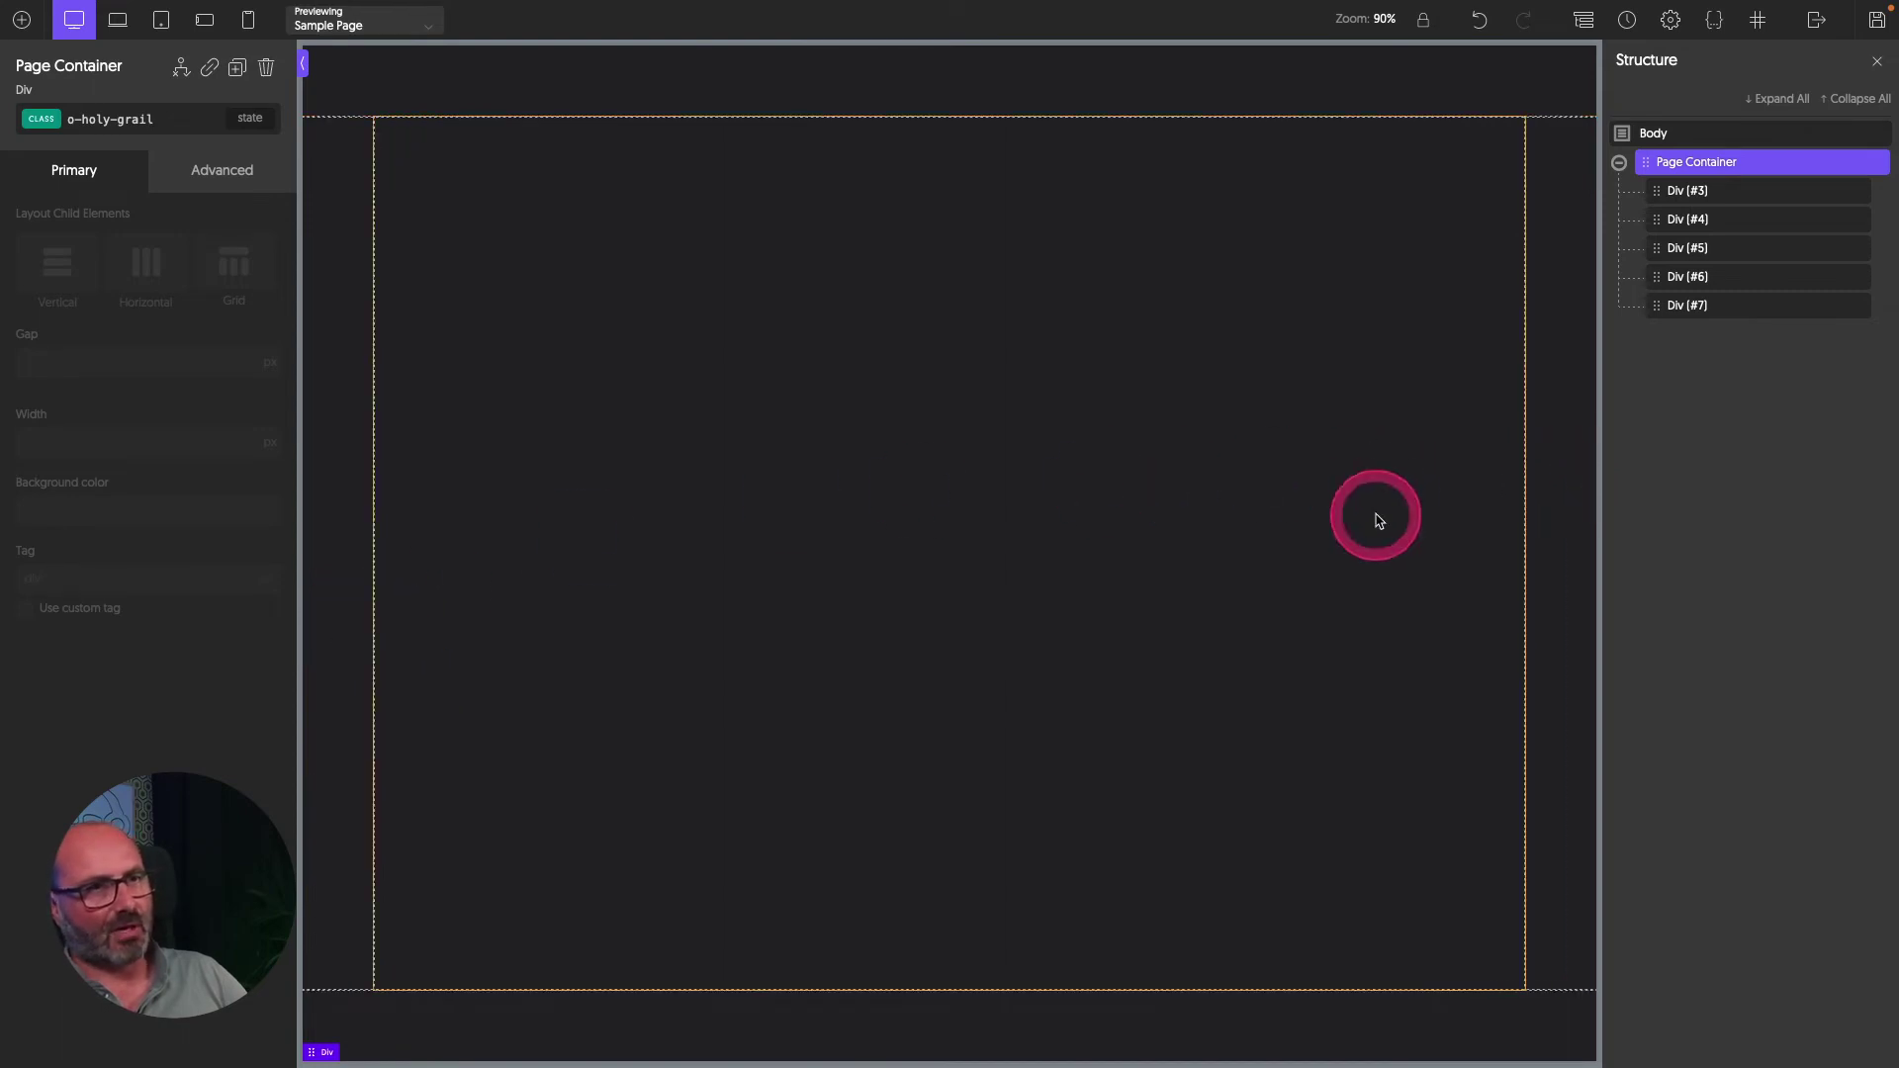
click(1686, 190)
double_click(1686, 190)
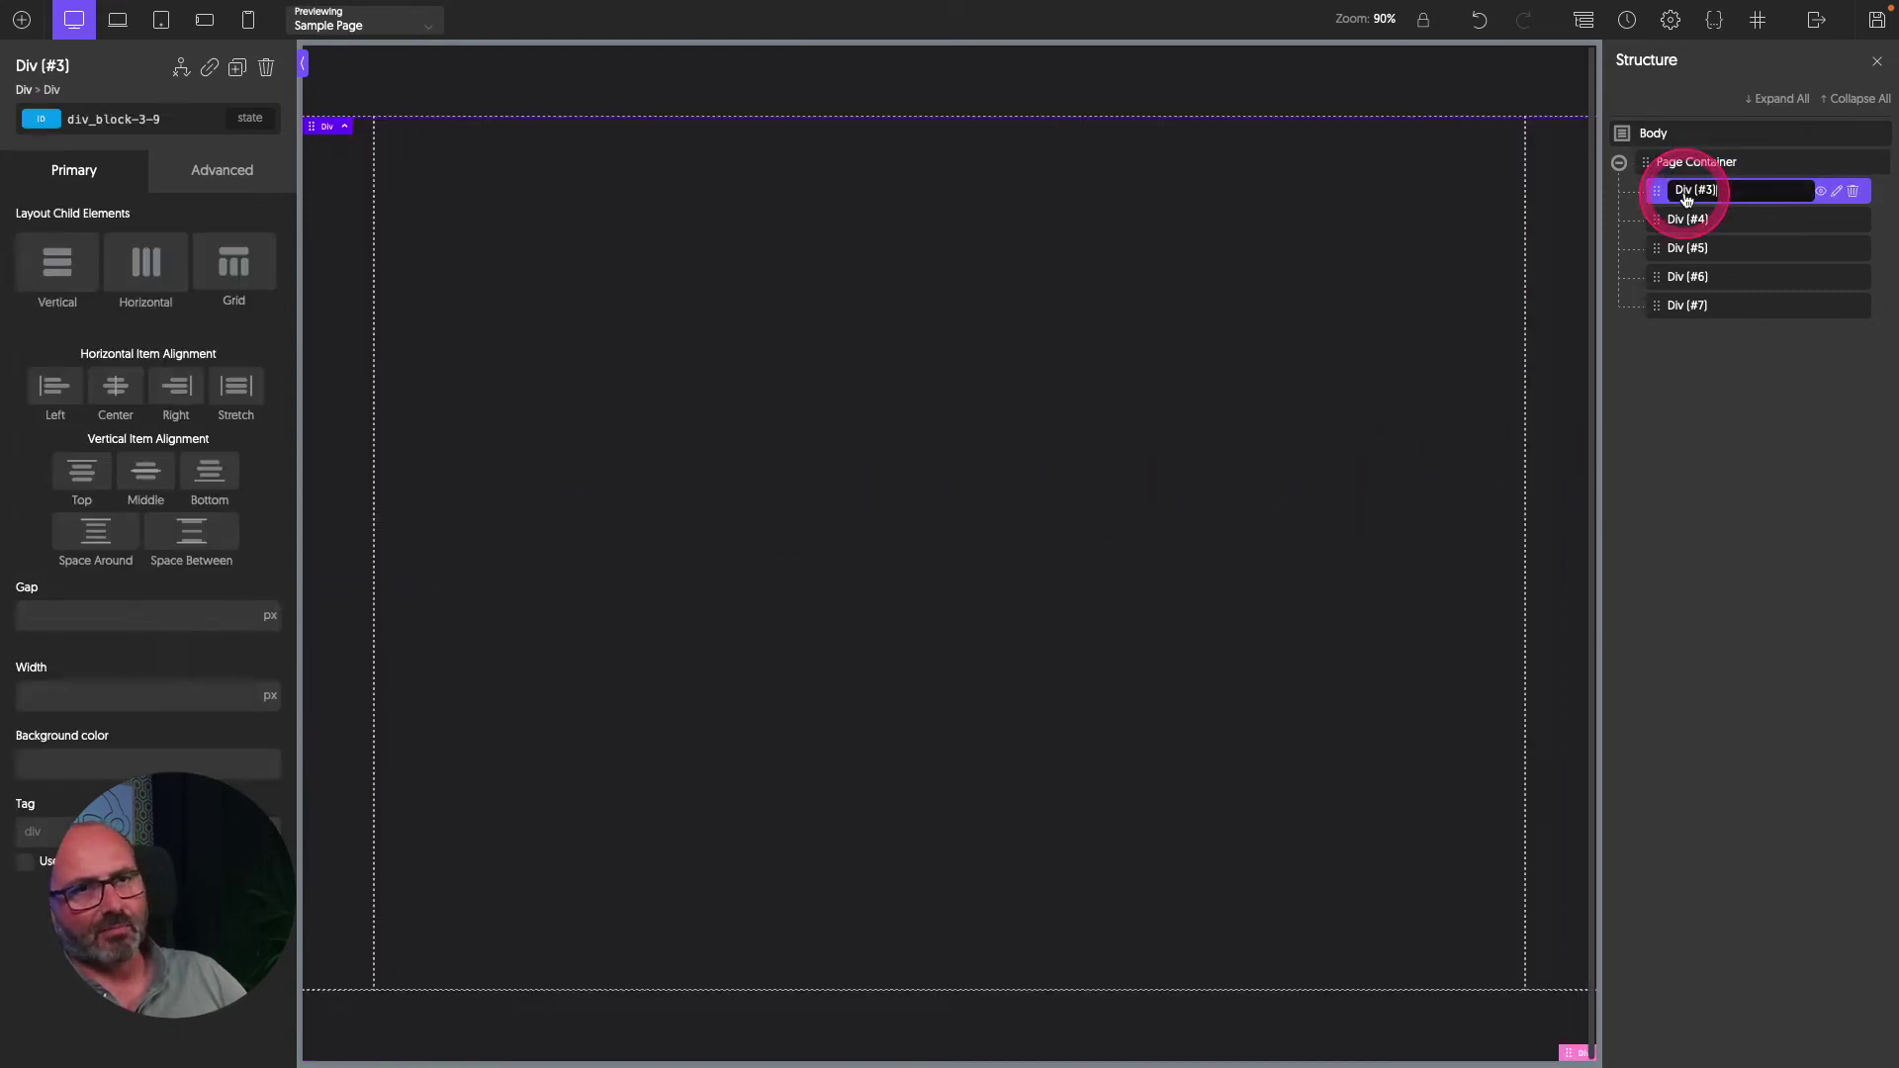
text(Header)
key(Return)
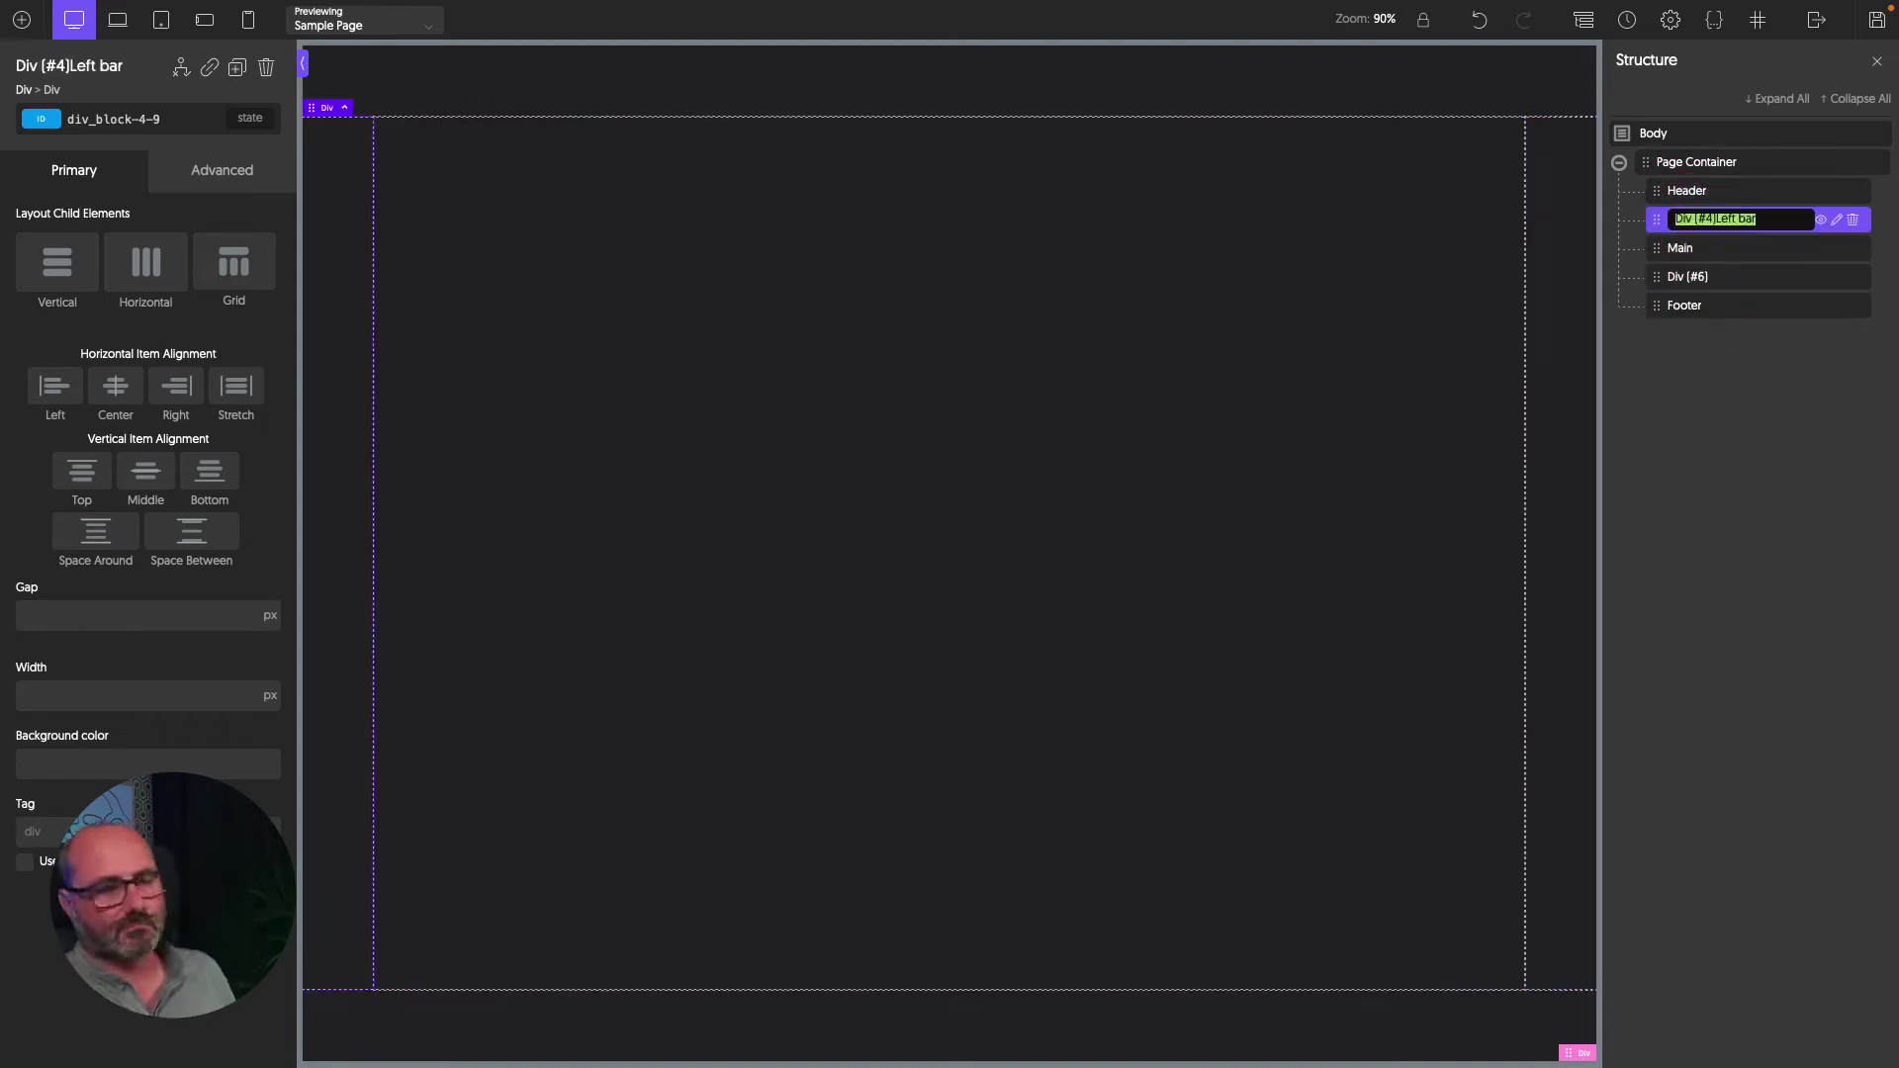
double_click(1699, 277)
text(Right Bar)
key(Return)
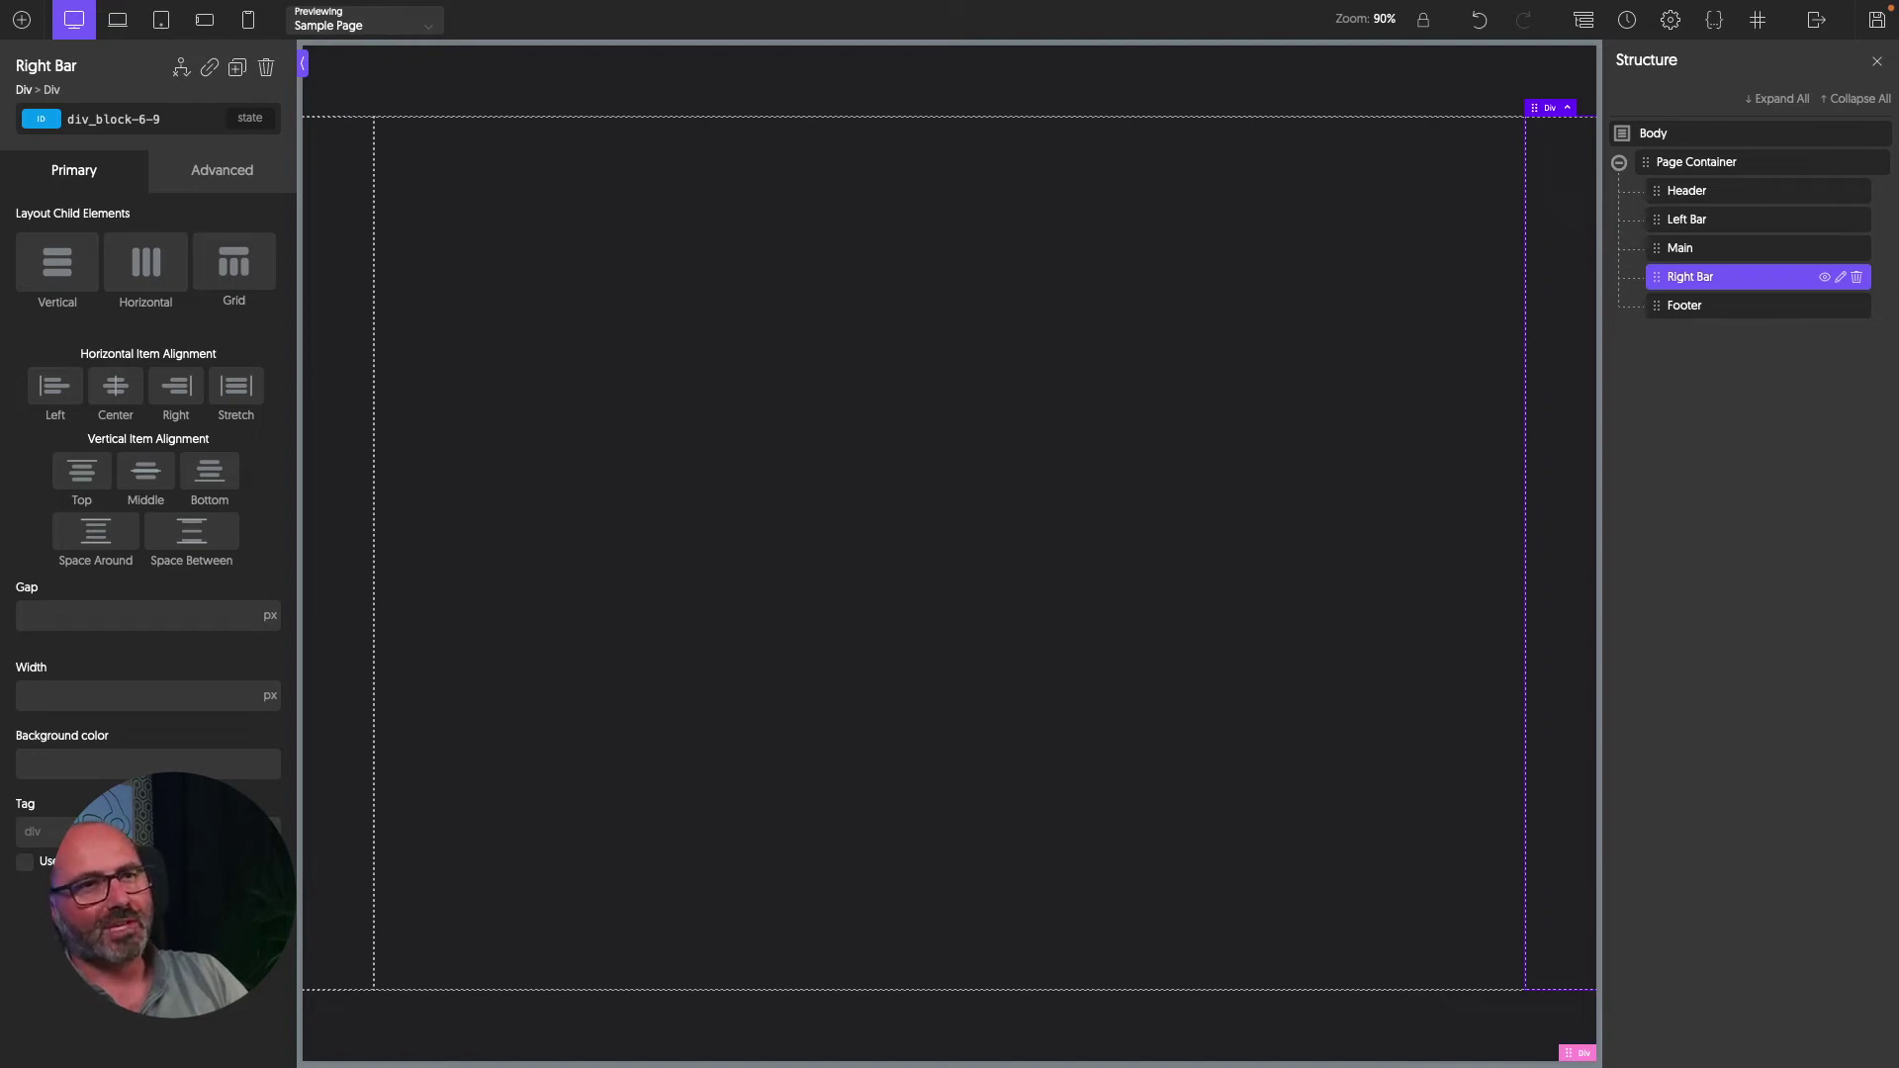
Insert Inner Content into Main and give Main the main HTML tag.
drag(1689, 281, 1699, 256)
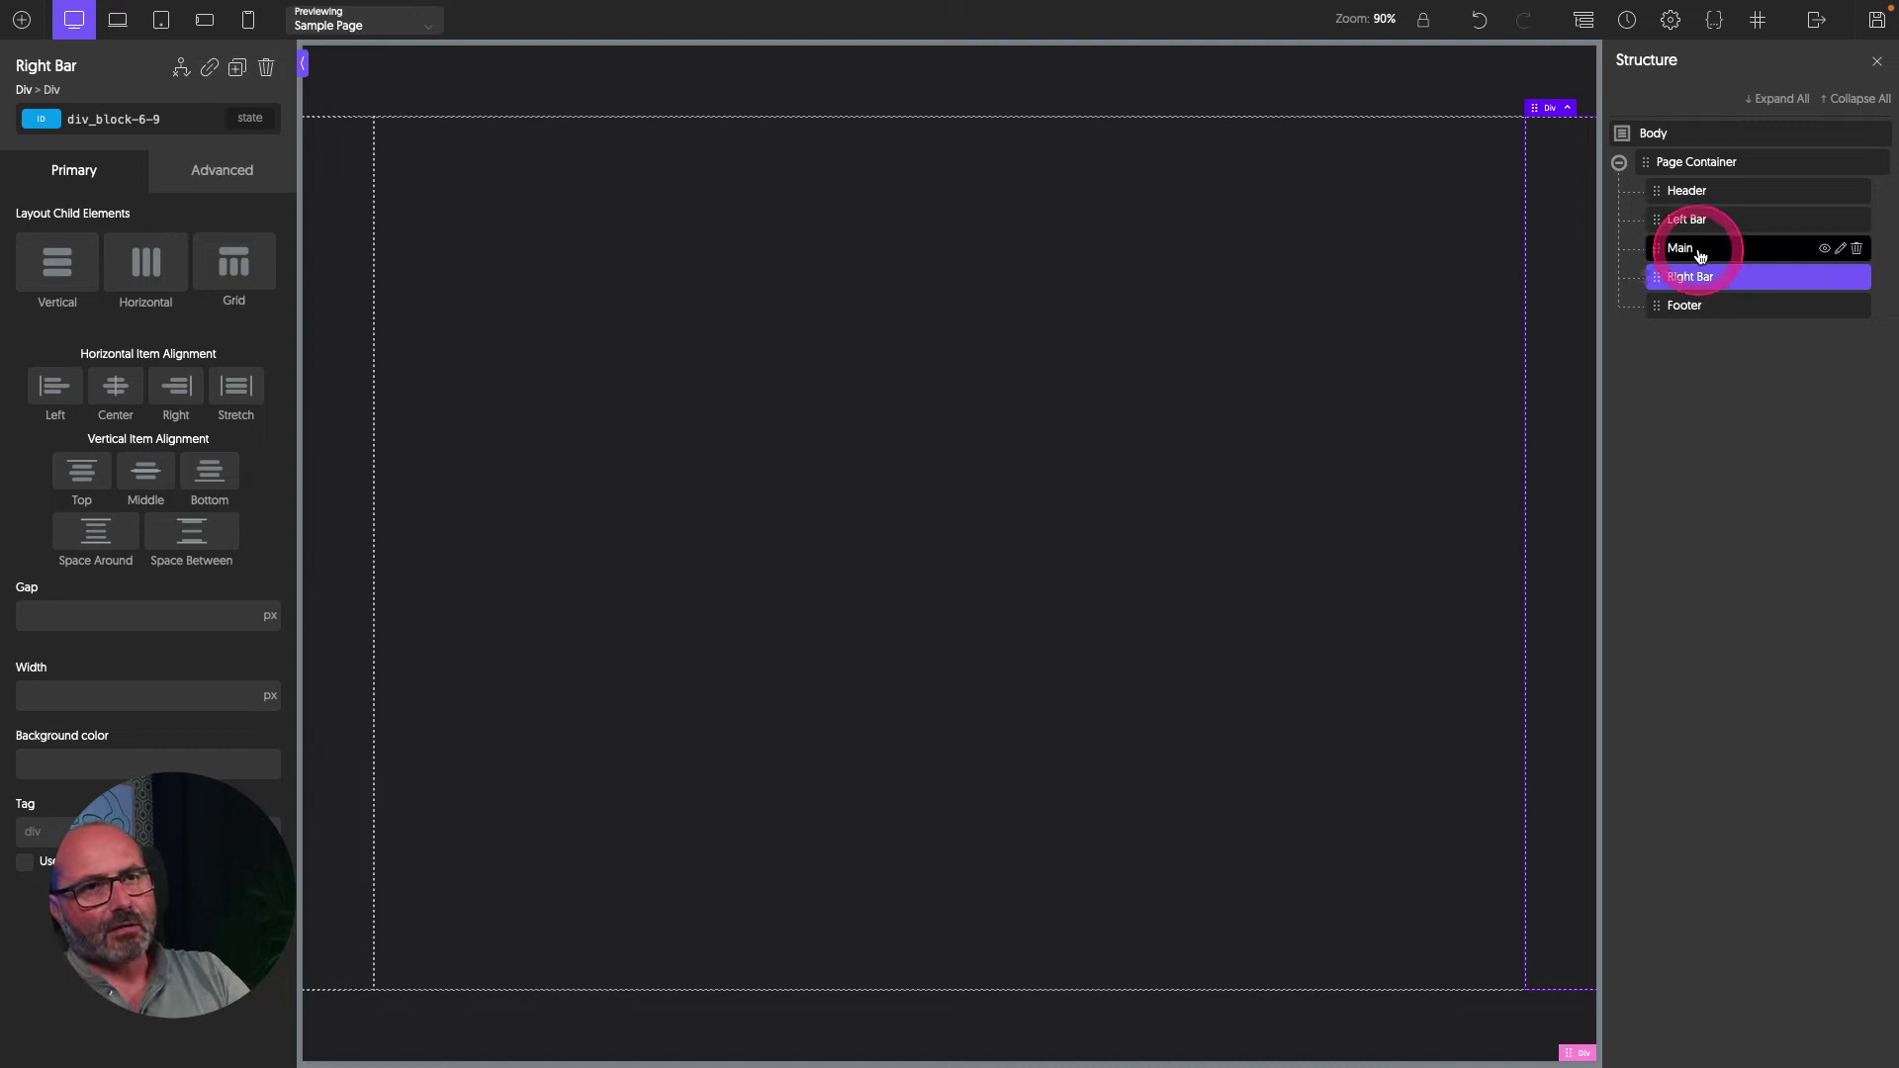
click(1699, 255)
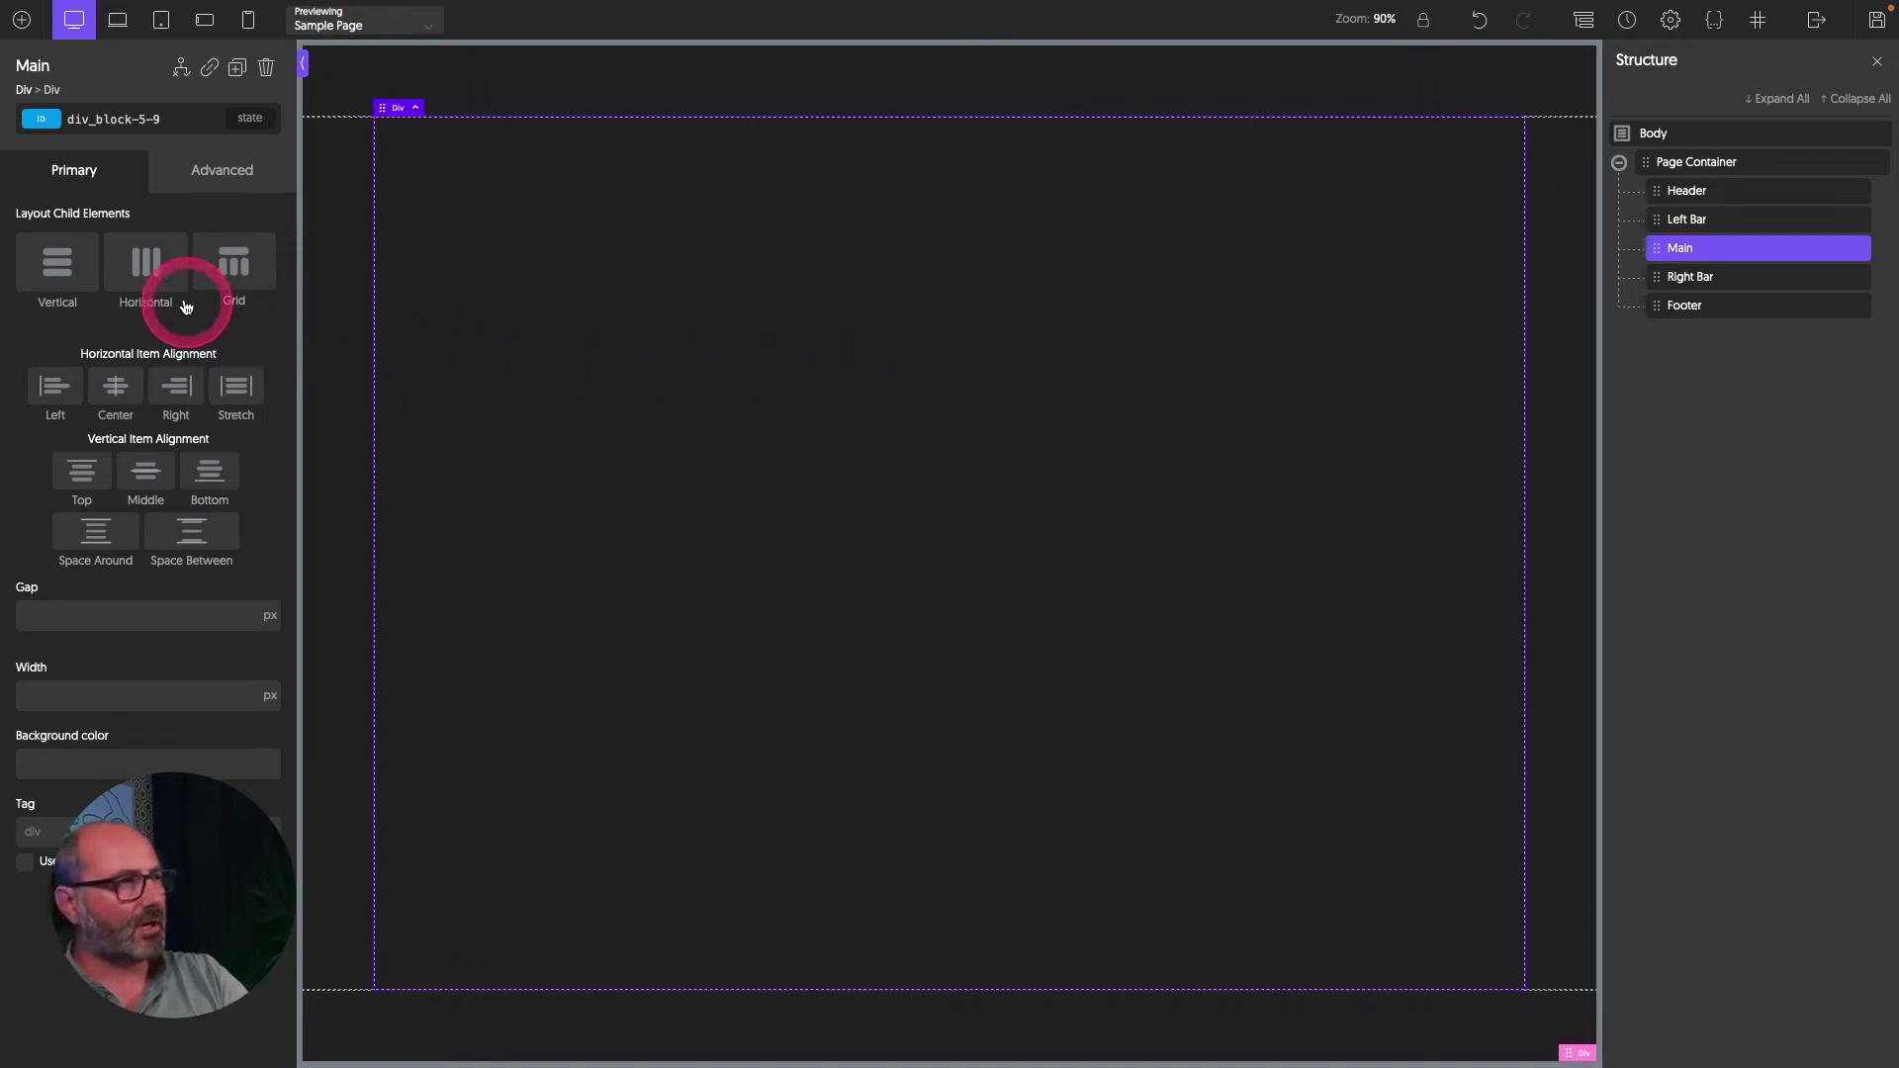
click(22, 19)
click(140, 748)
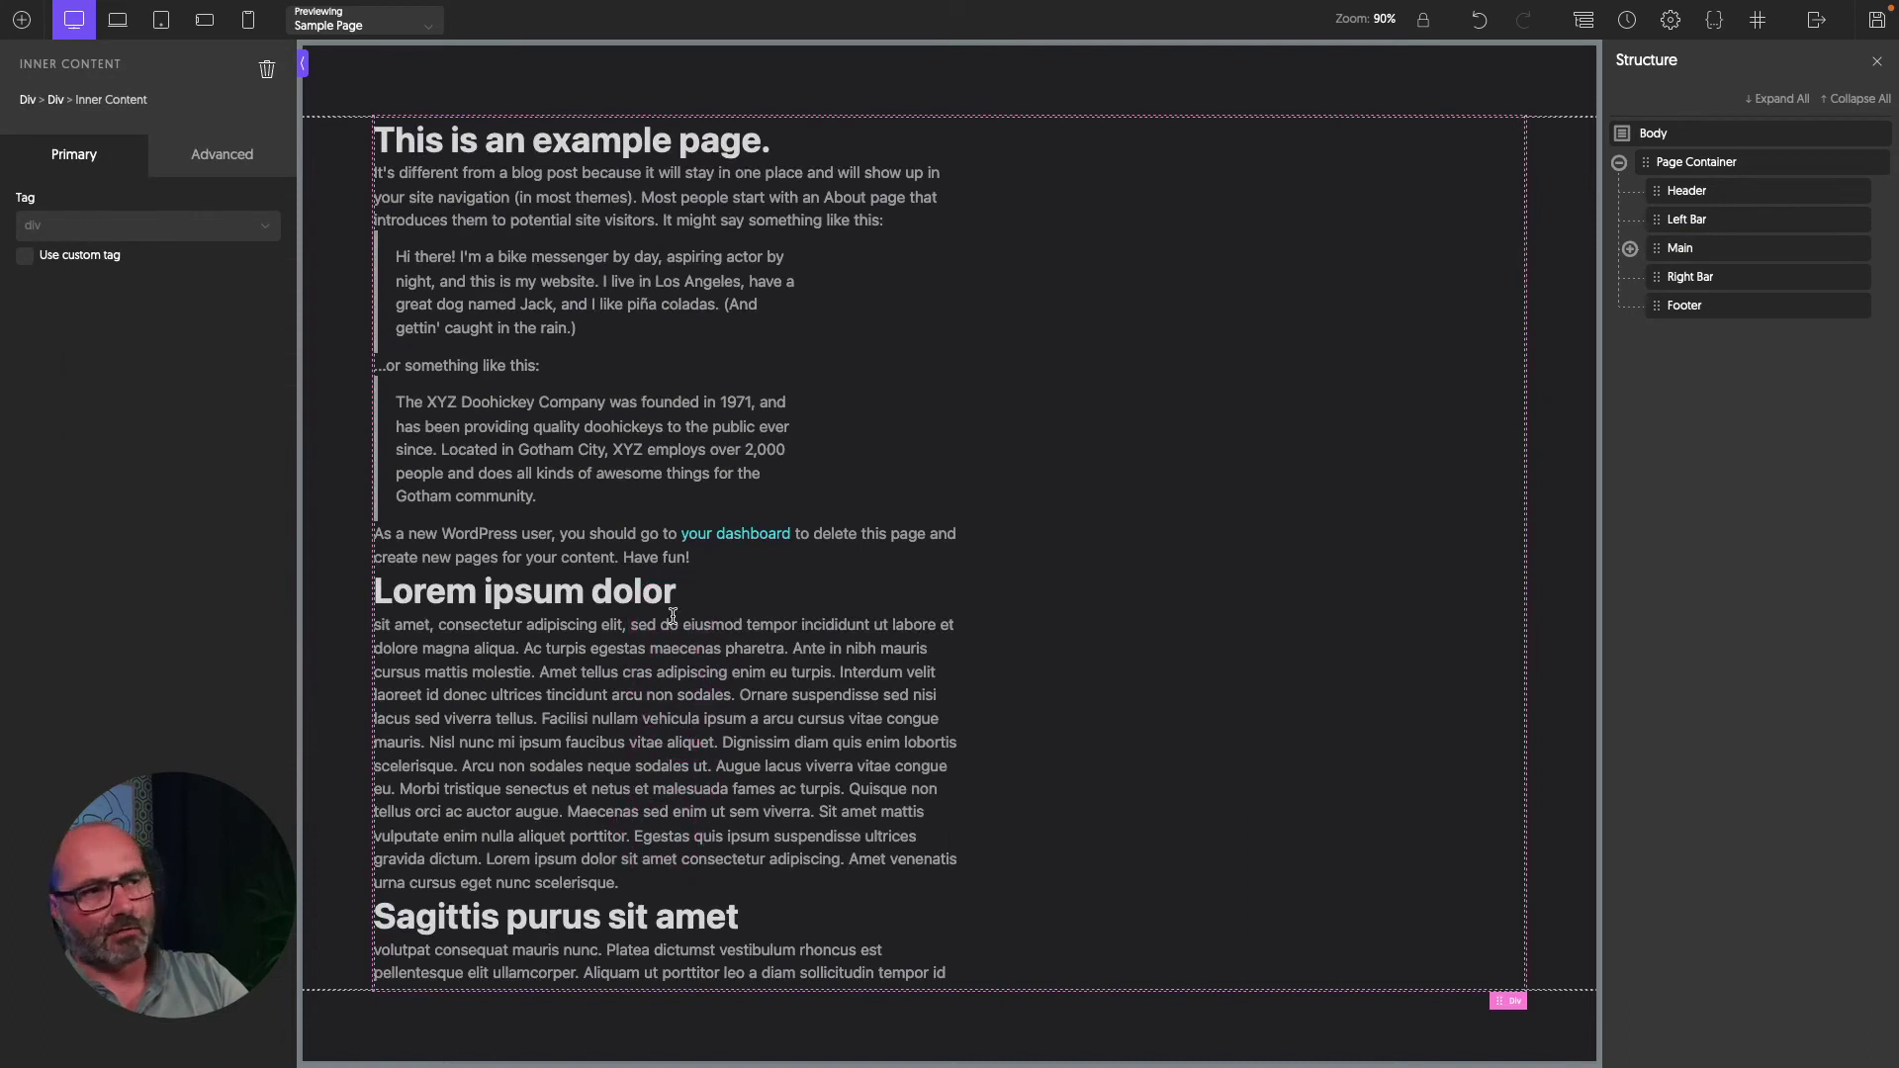
click(1684, 249)
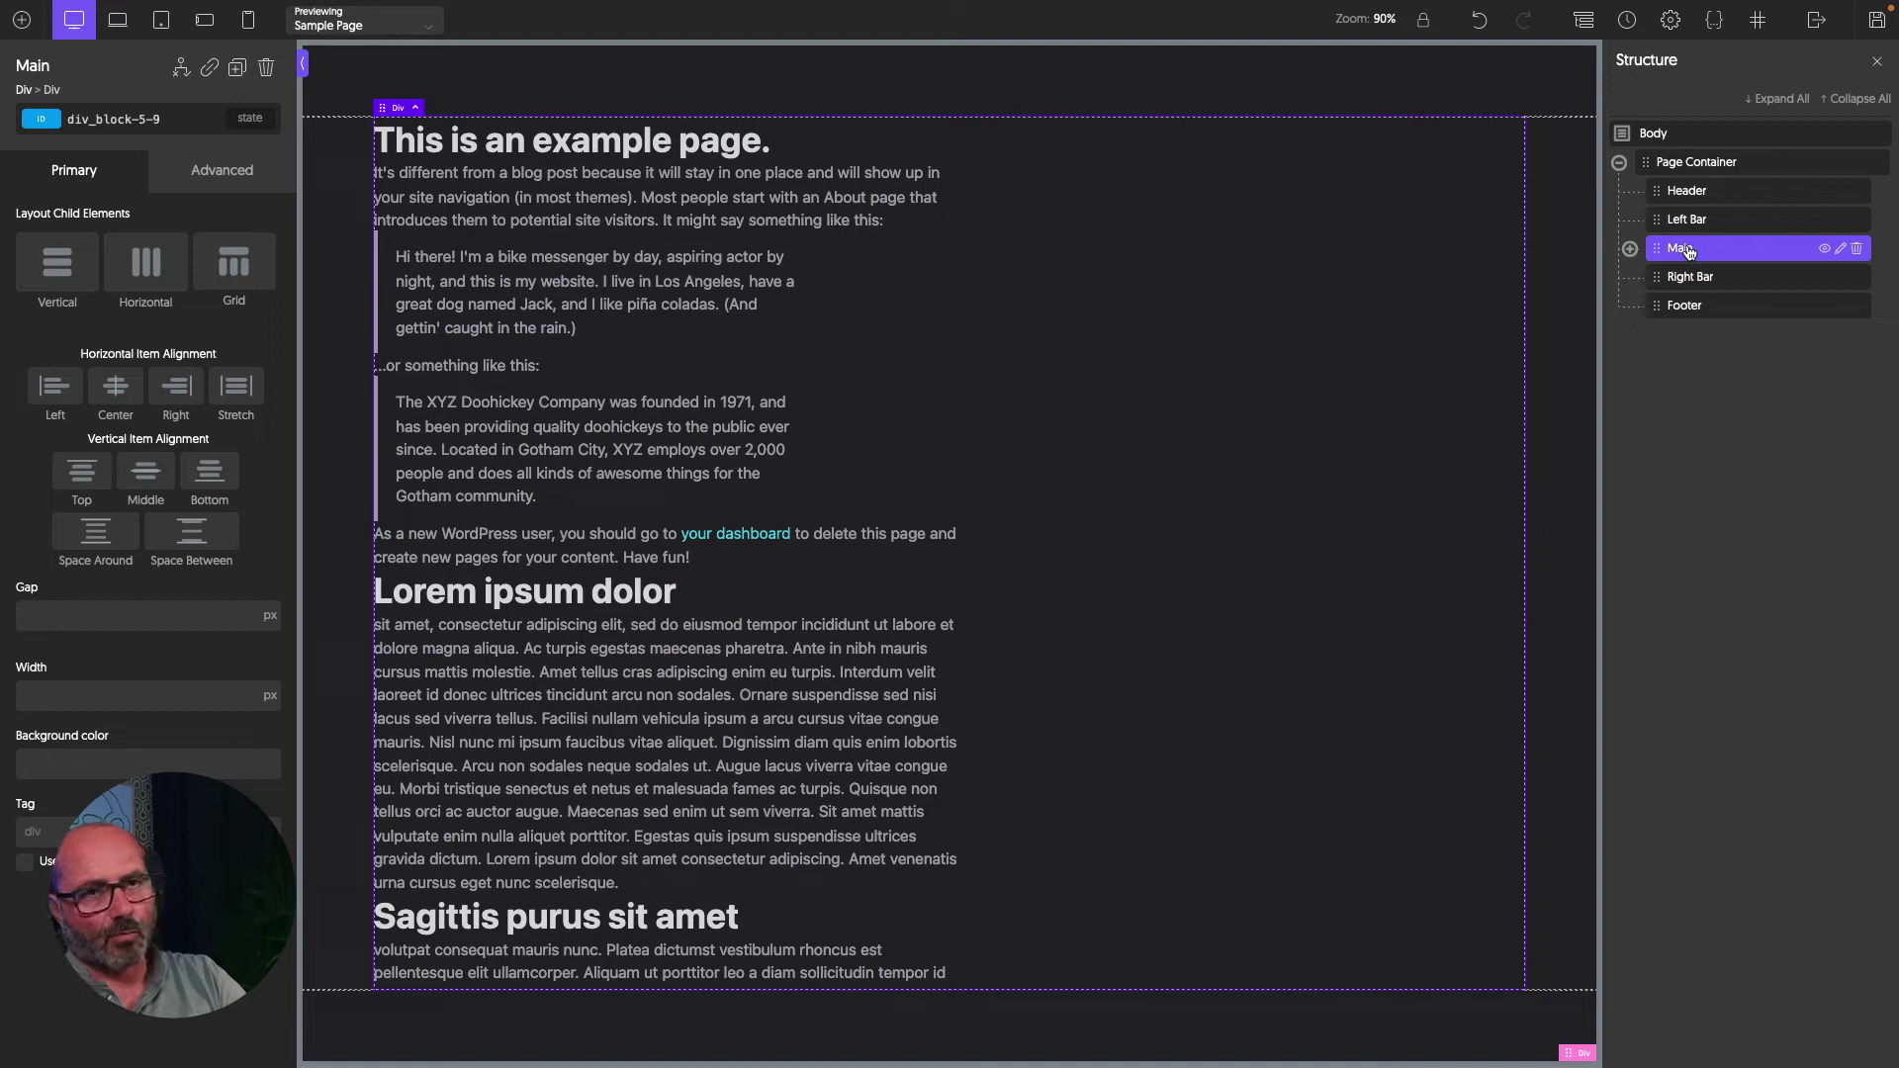
click(148, 832)
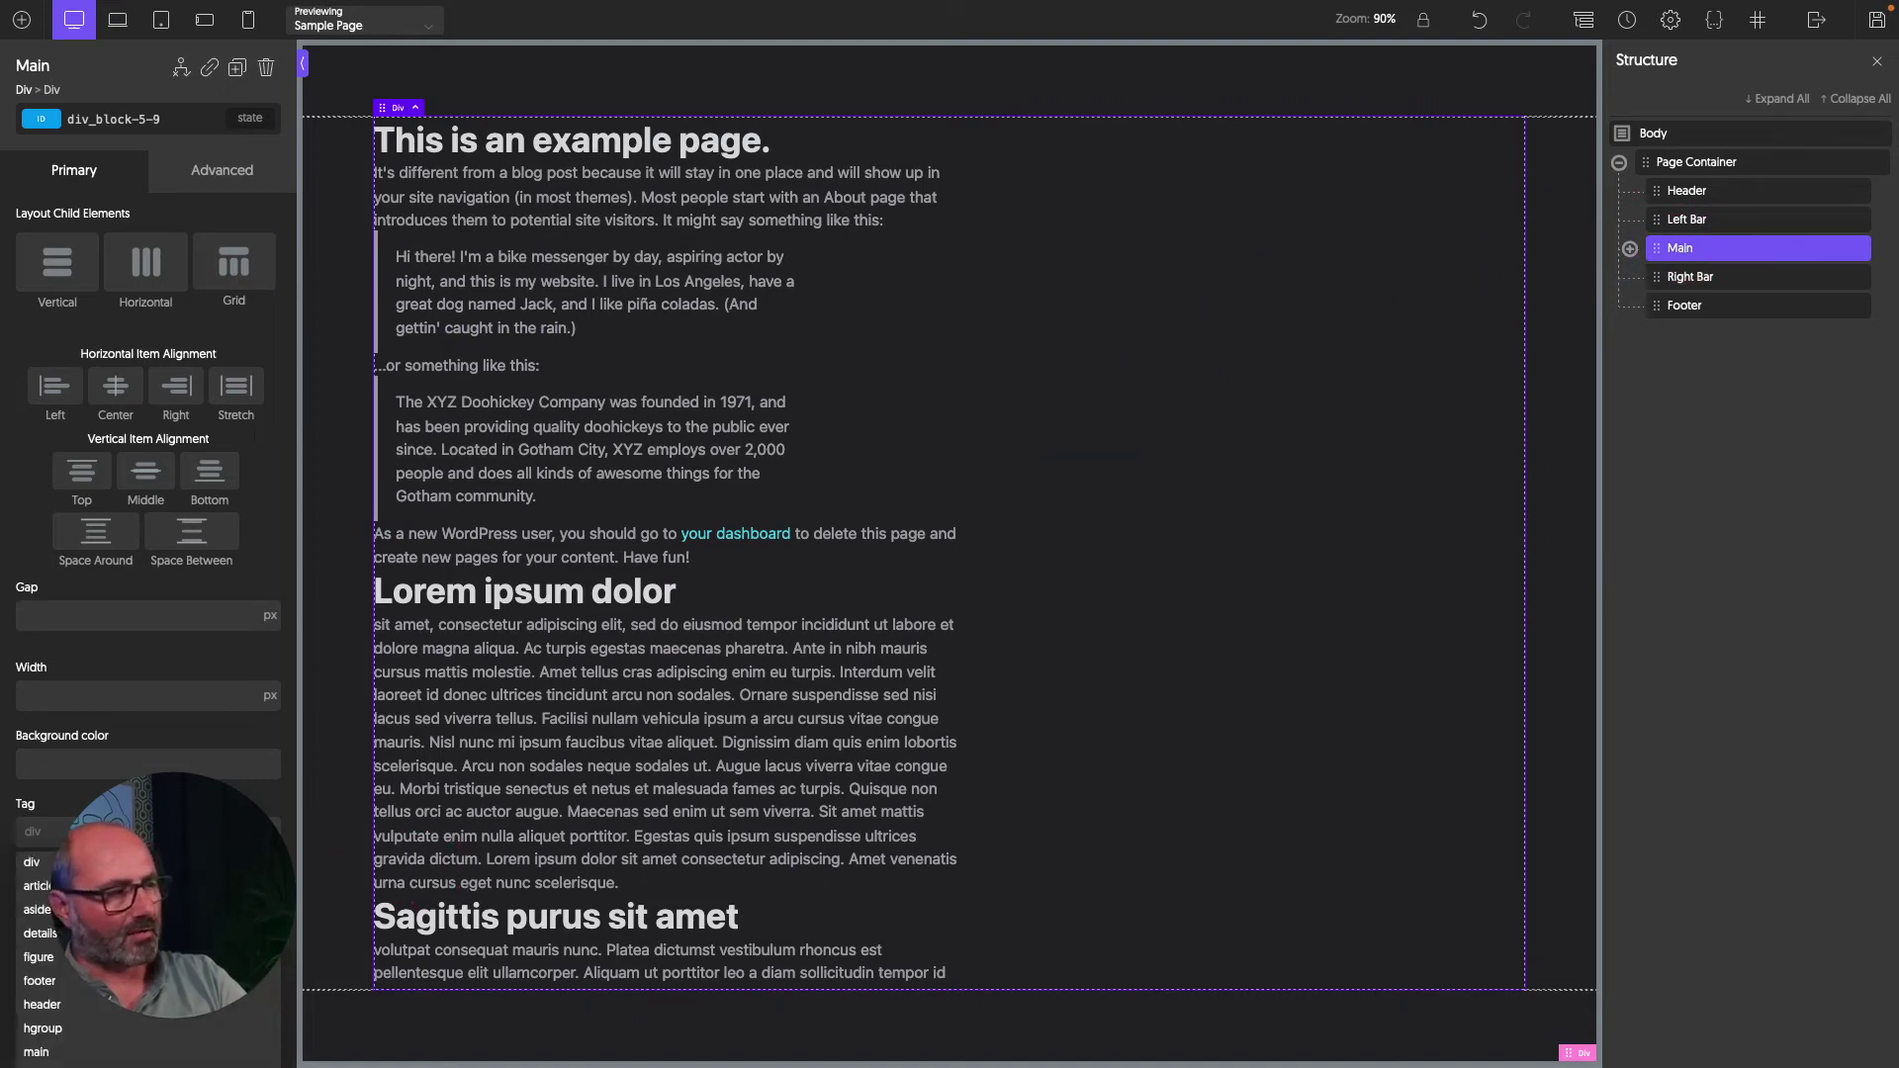
click(153, 1054)
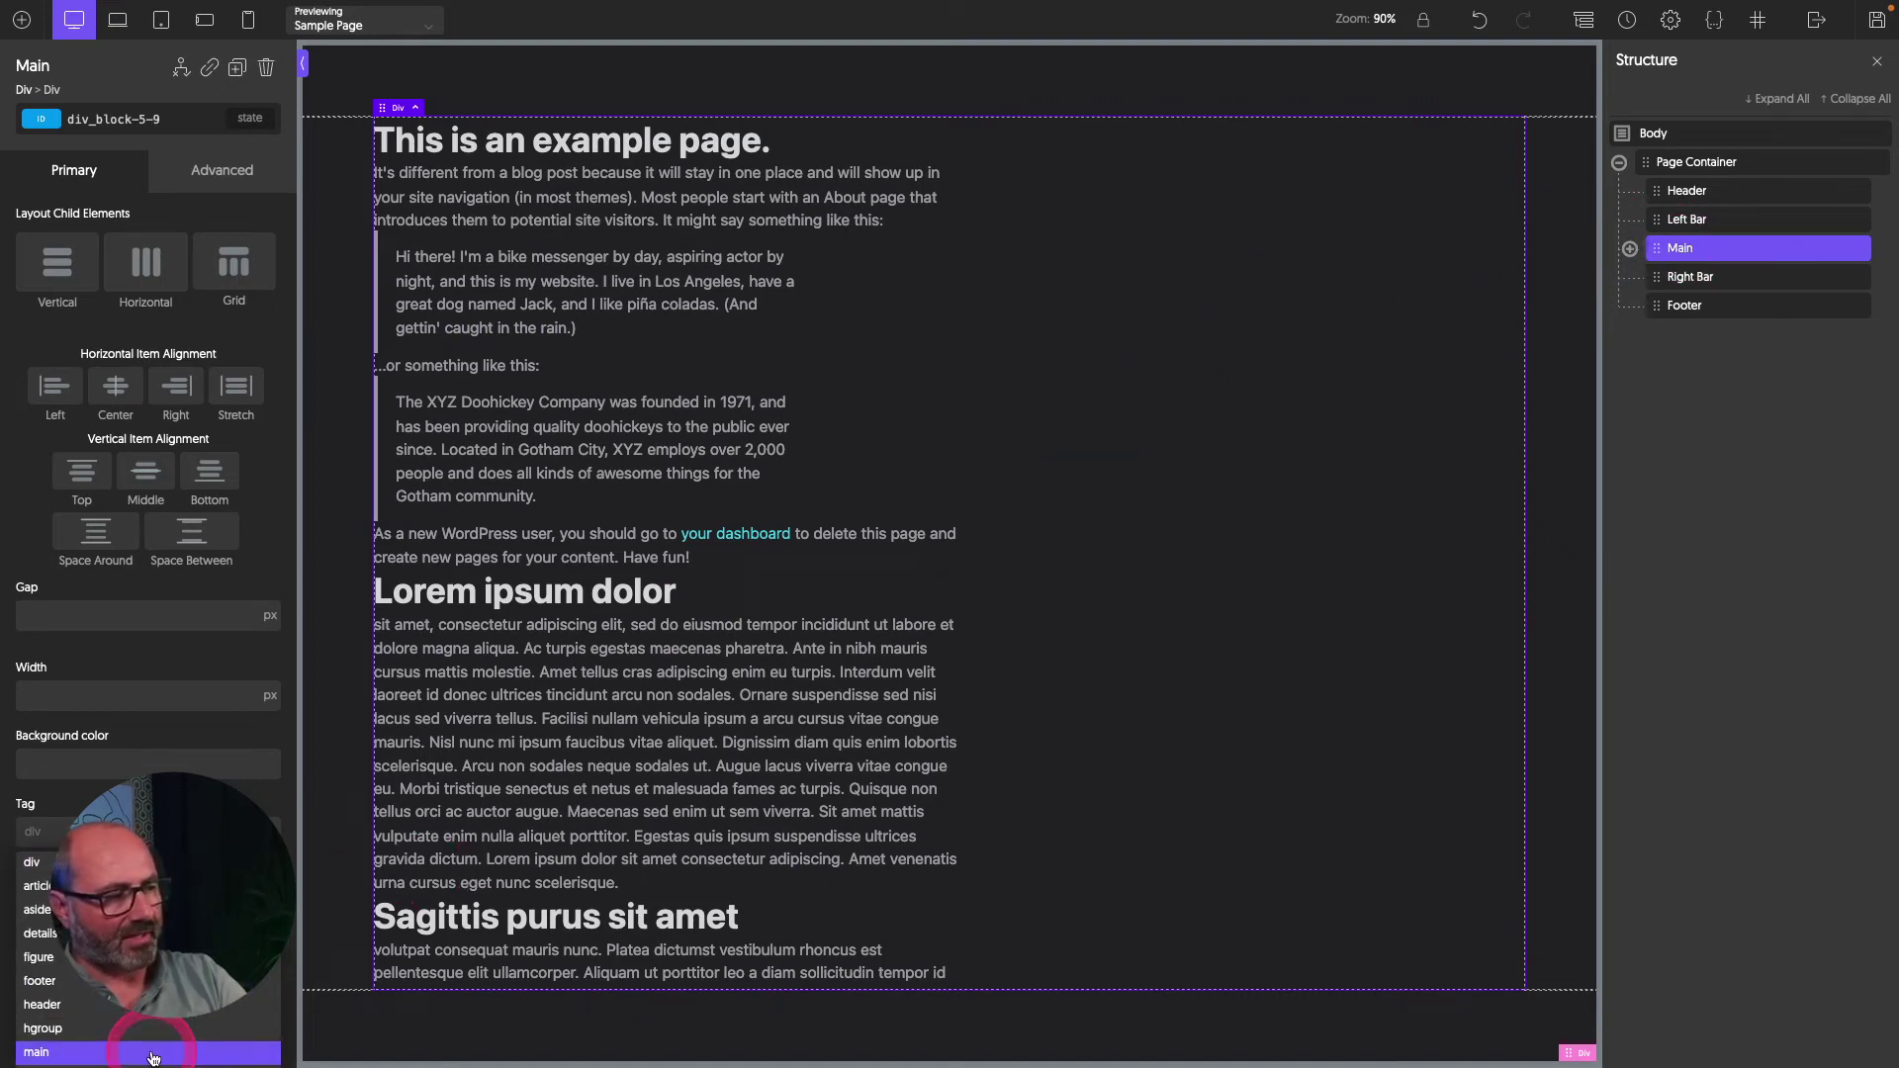
Set Main's padding to fluid size 4 on all four sides.
click(247, 171)
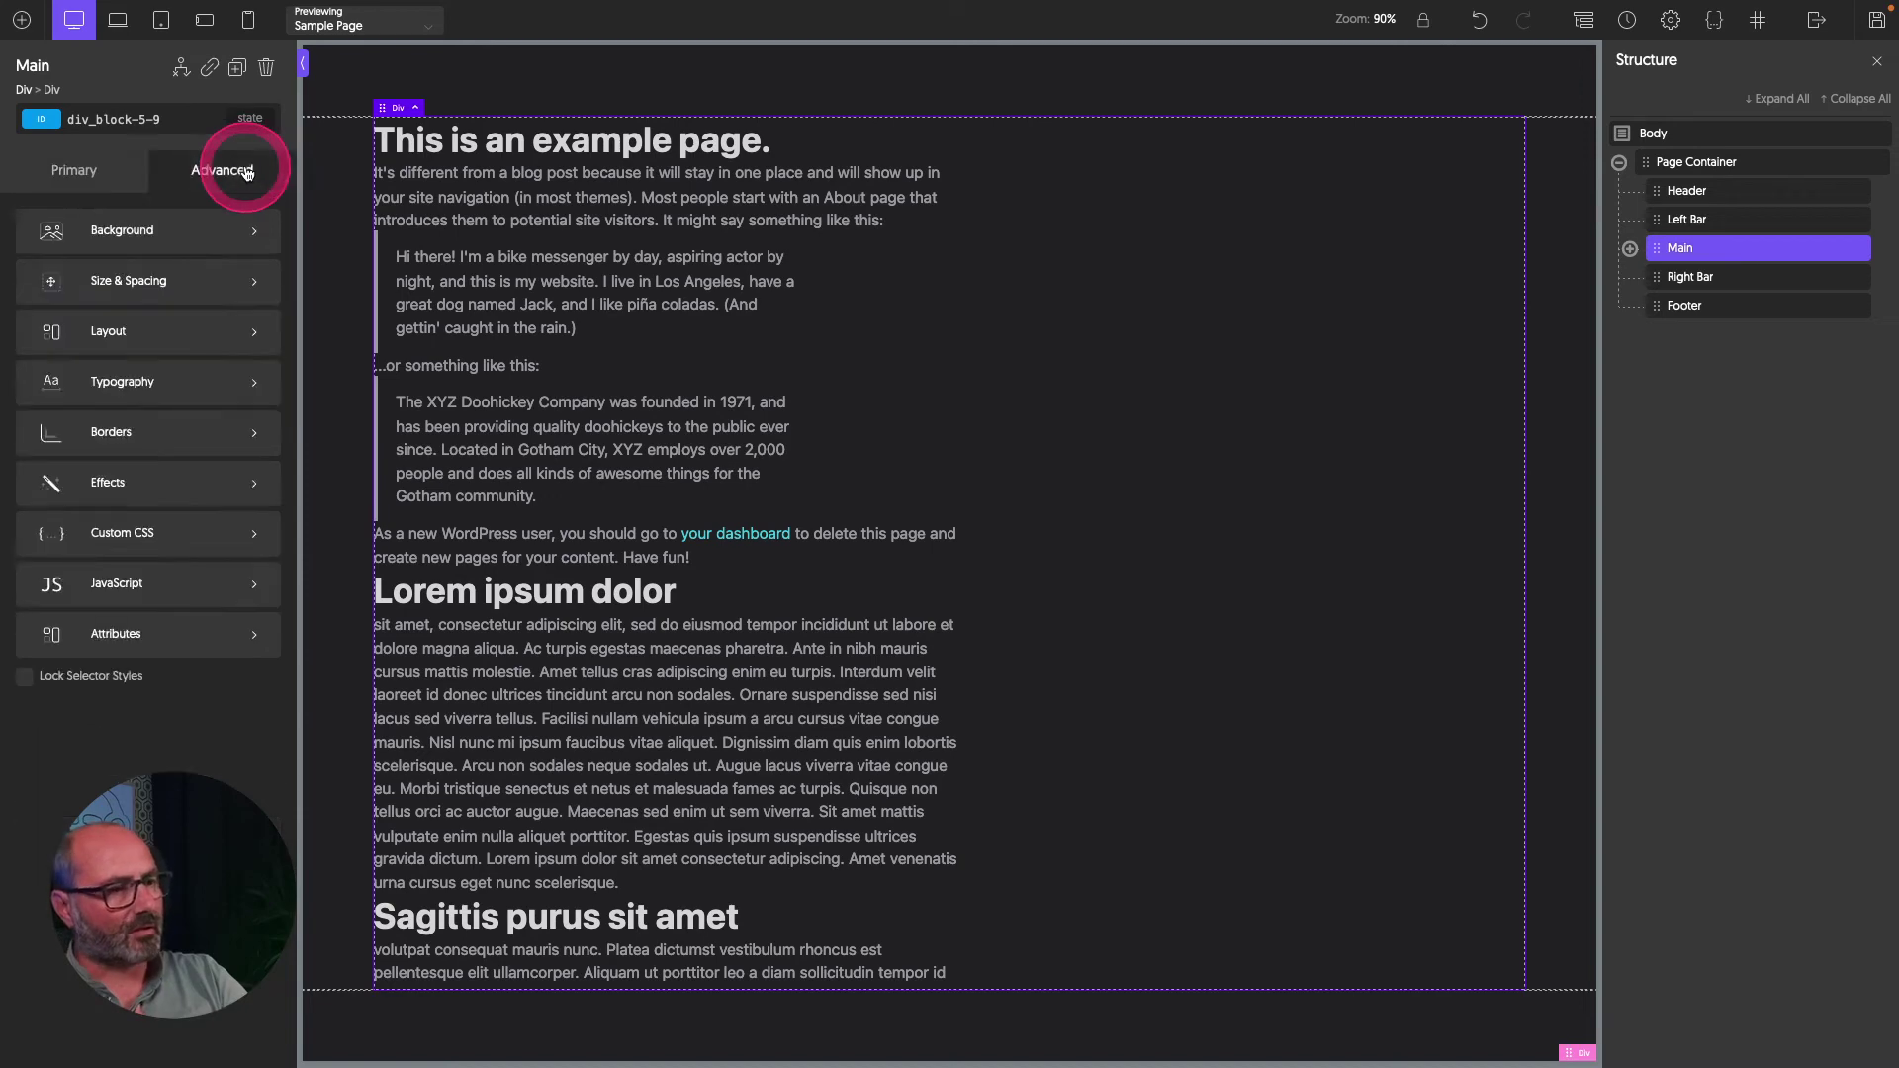
click(65, 283)
click(65, 288)
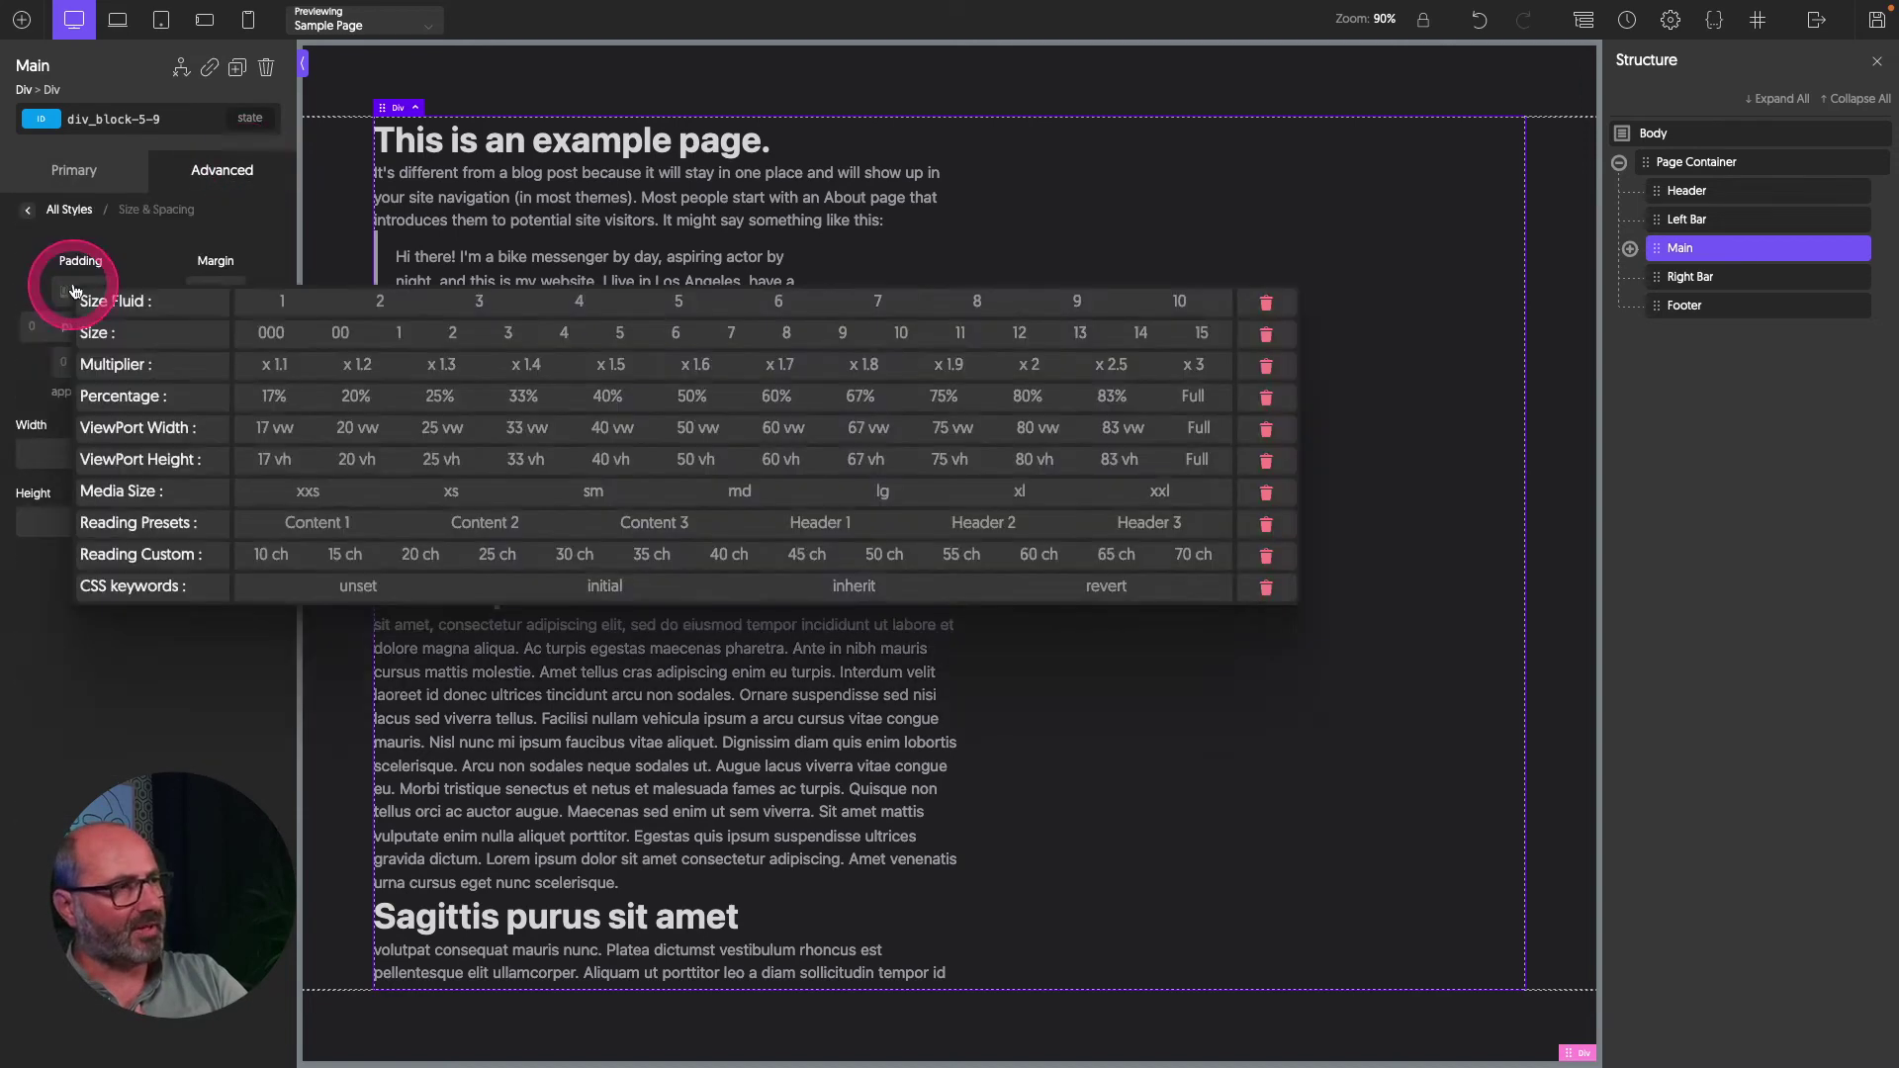
click(550, 295)
click(66, 394)
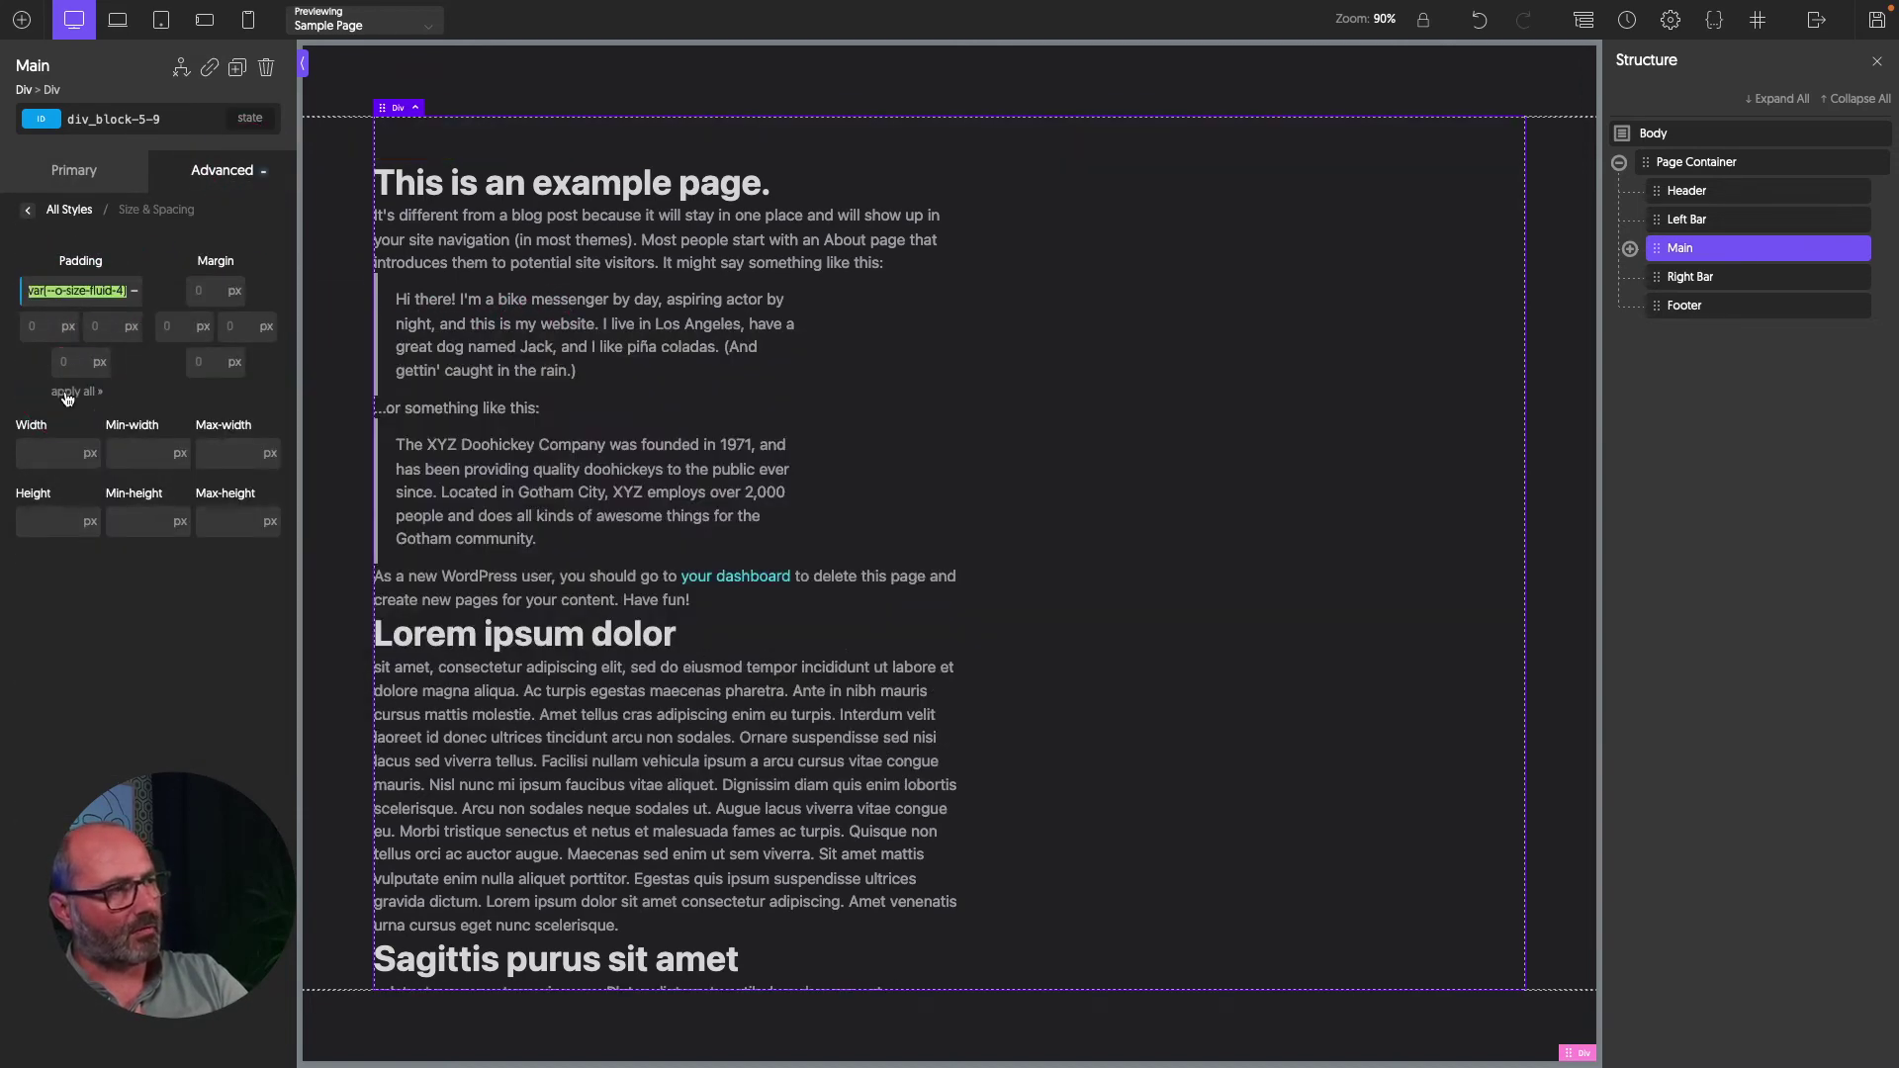
Set the Header div's HTML tag to header.
click(1698, 190)
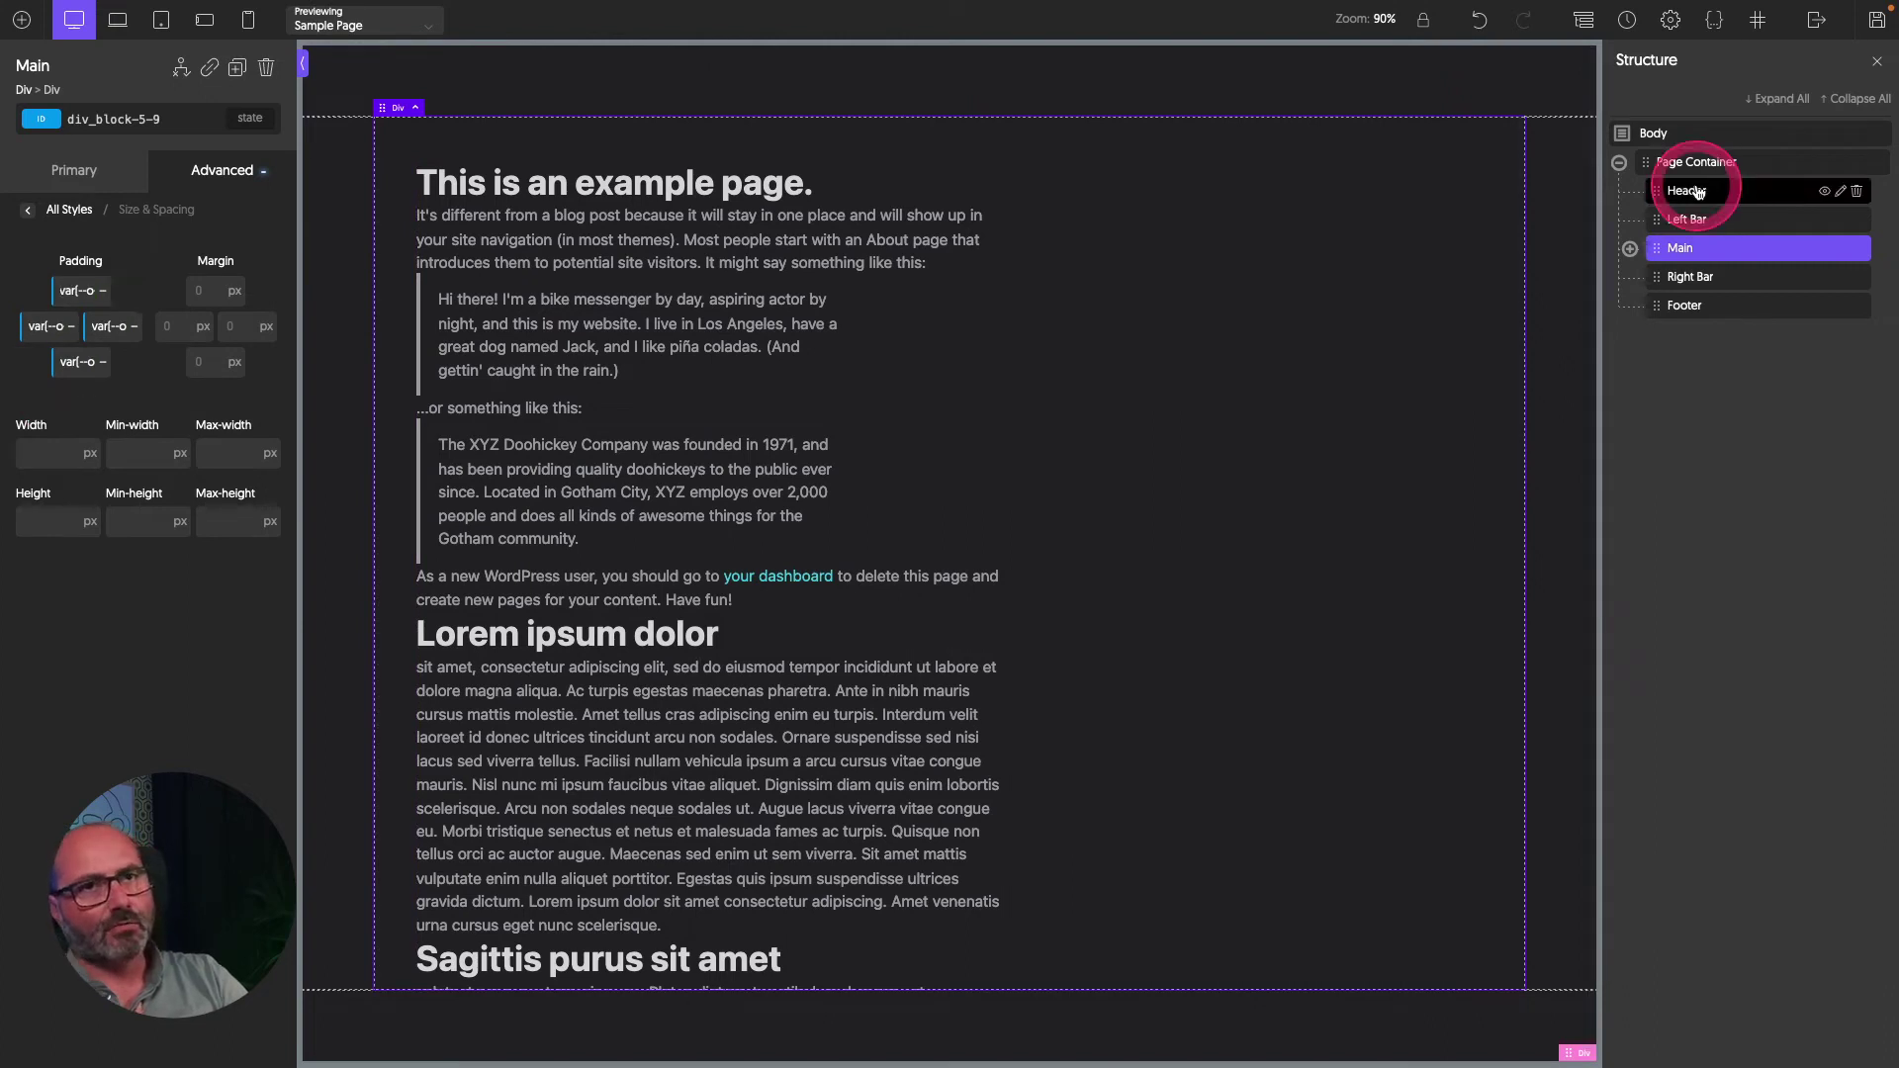
click(242, 734)
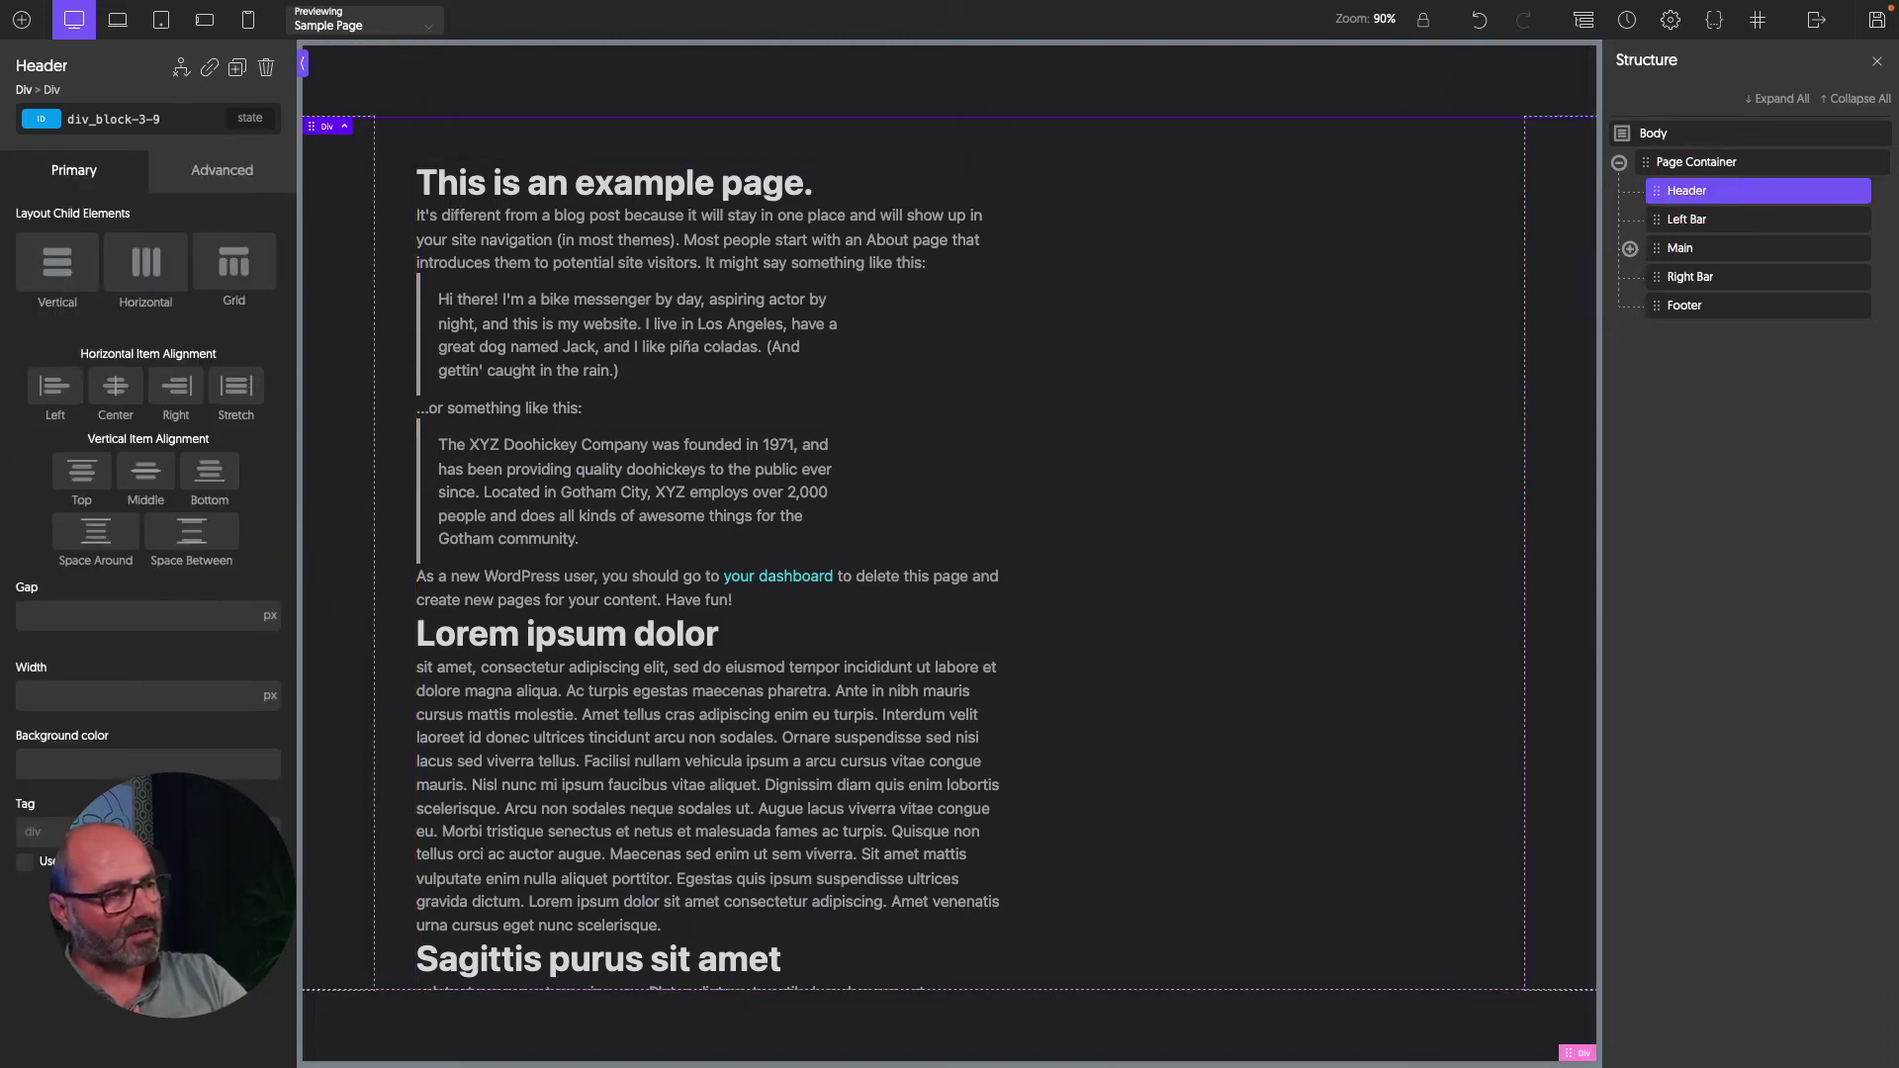
click(227, 831)
Add a brand-coloured icon and a navigation menu to the header.
click(22, 20)
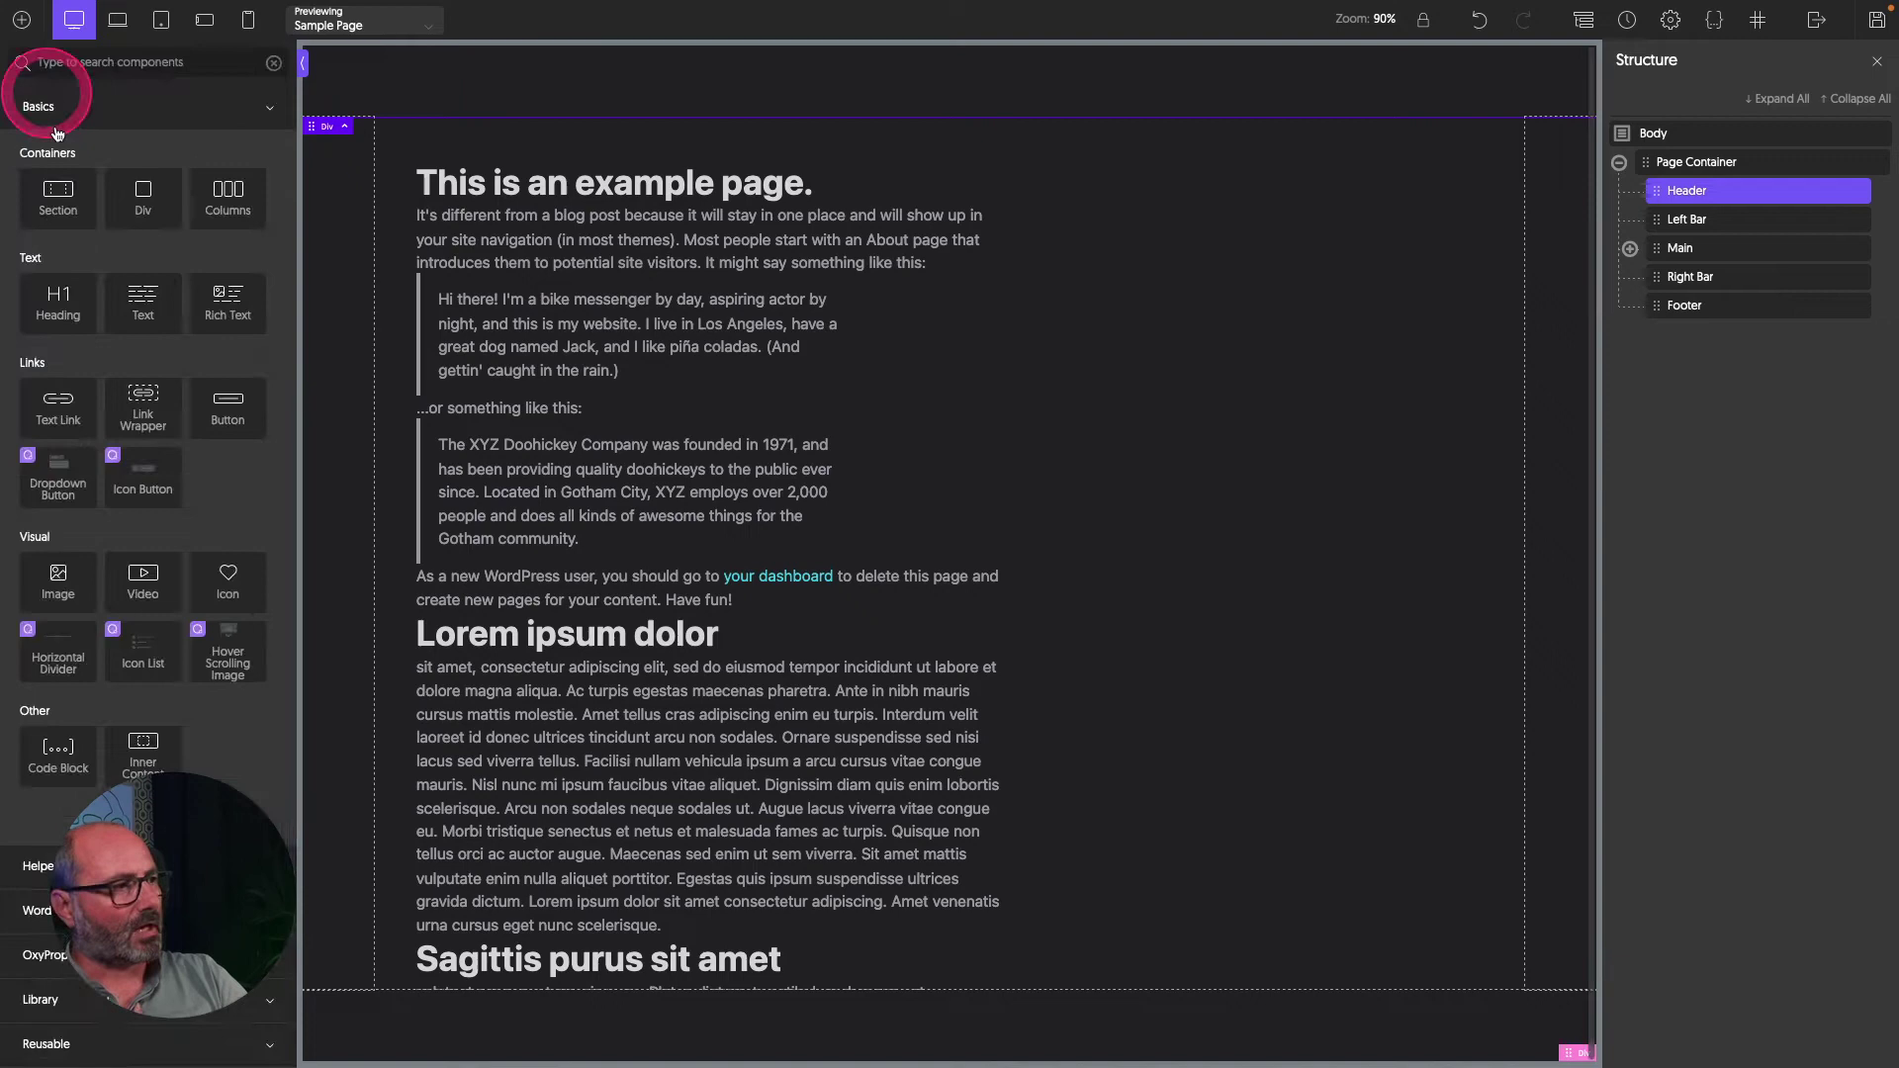
click(207, 576)
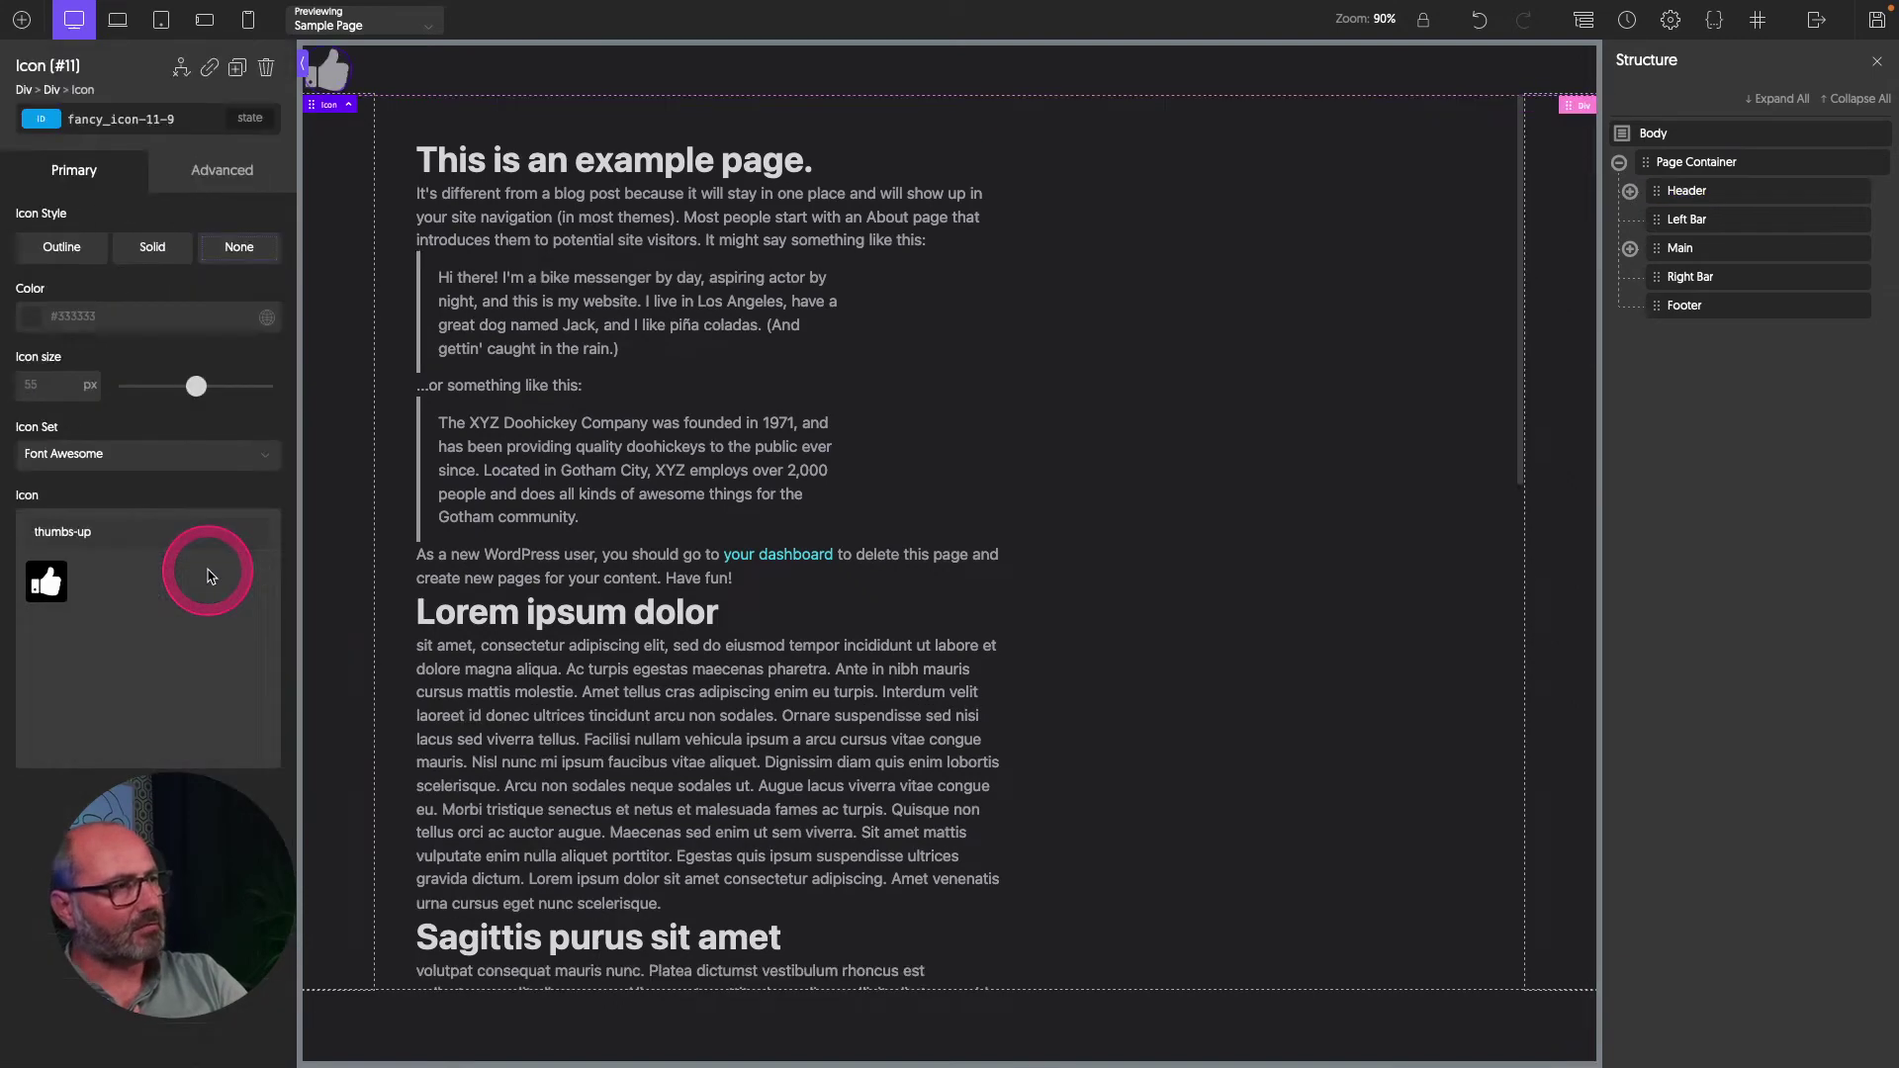
click(267, 319)
click(301, 339)
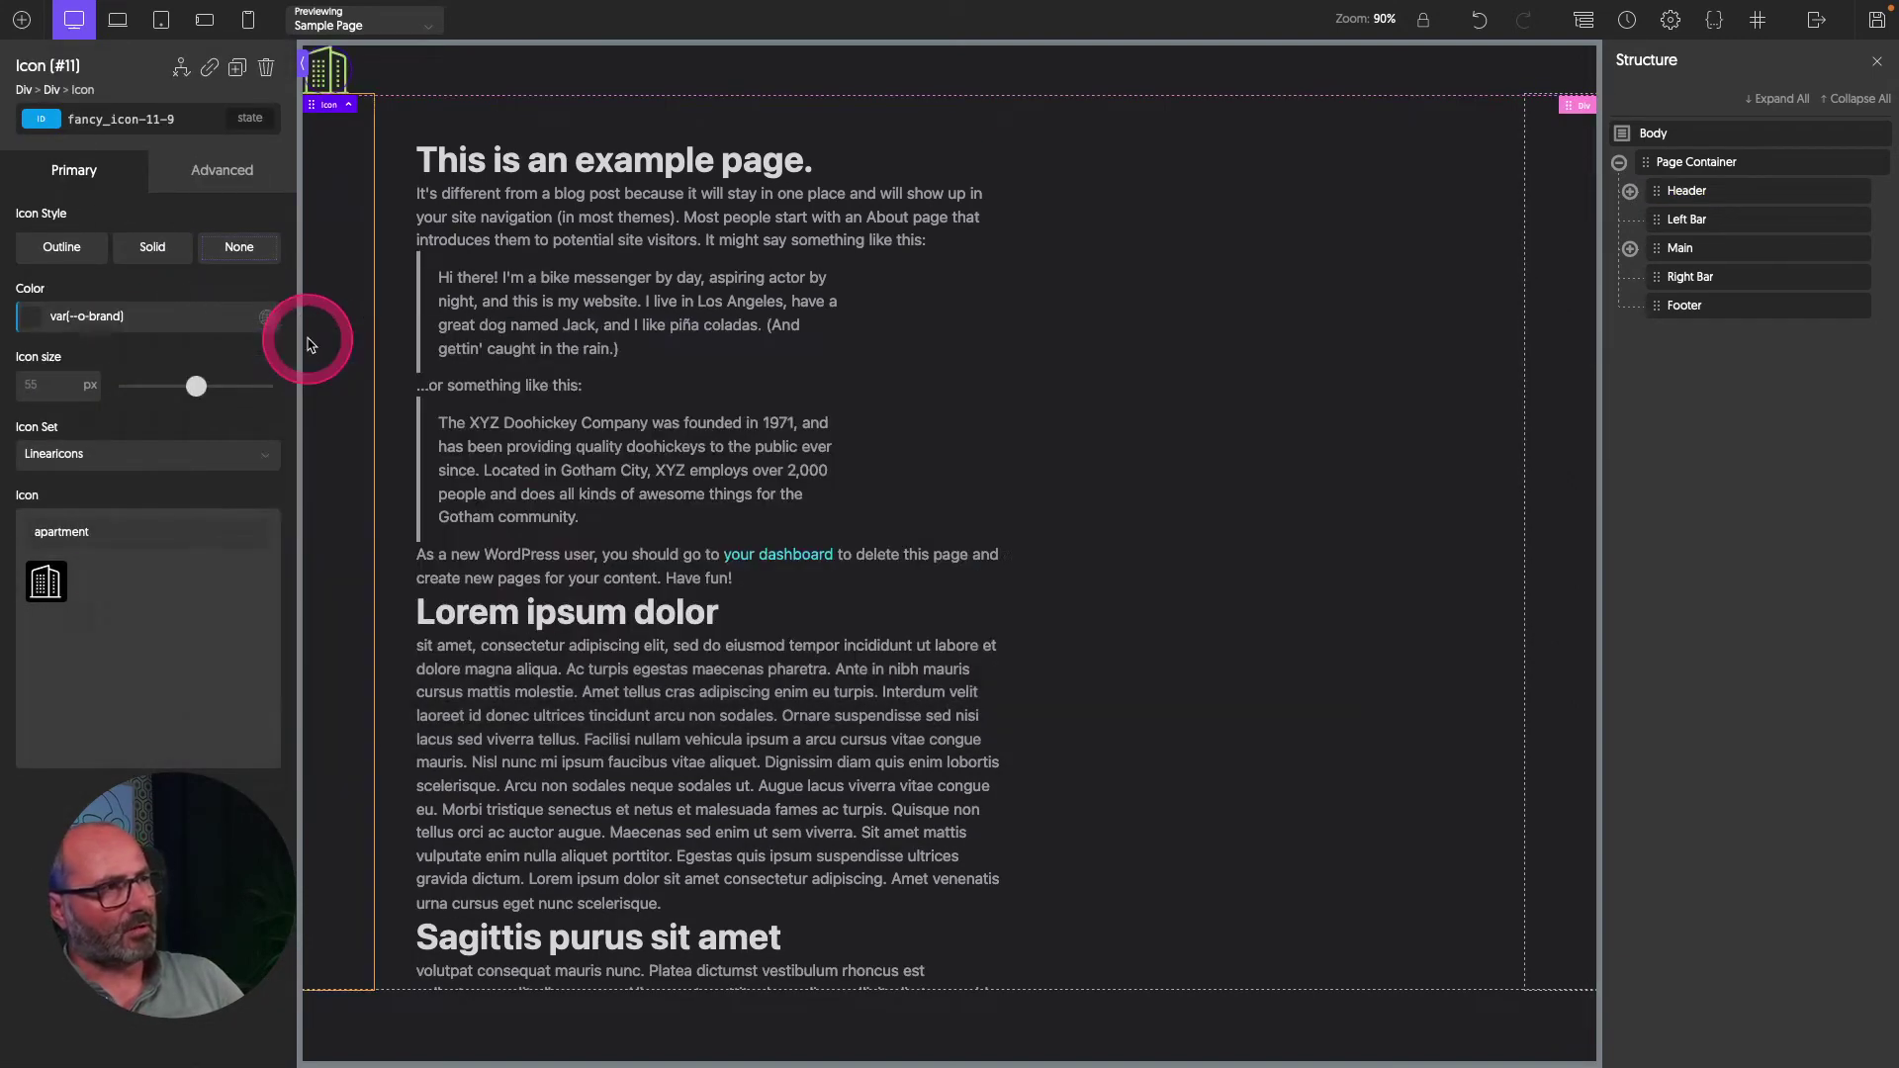
click(22, 19)
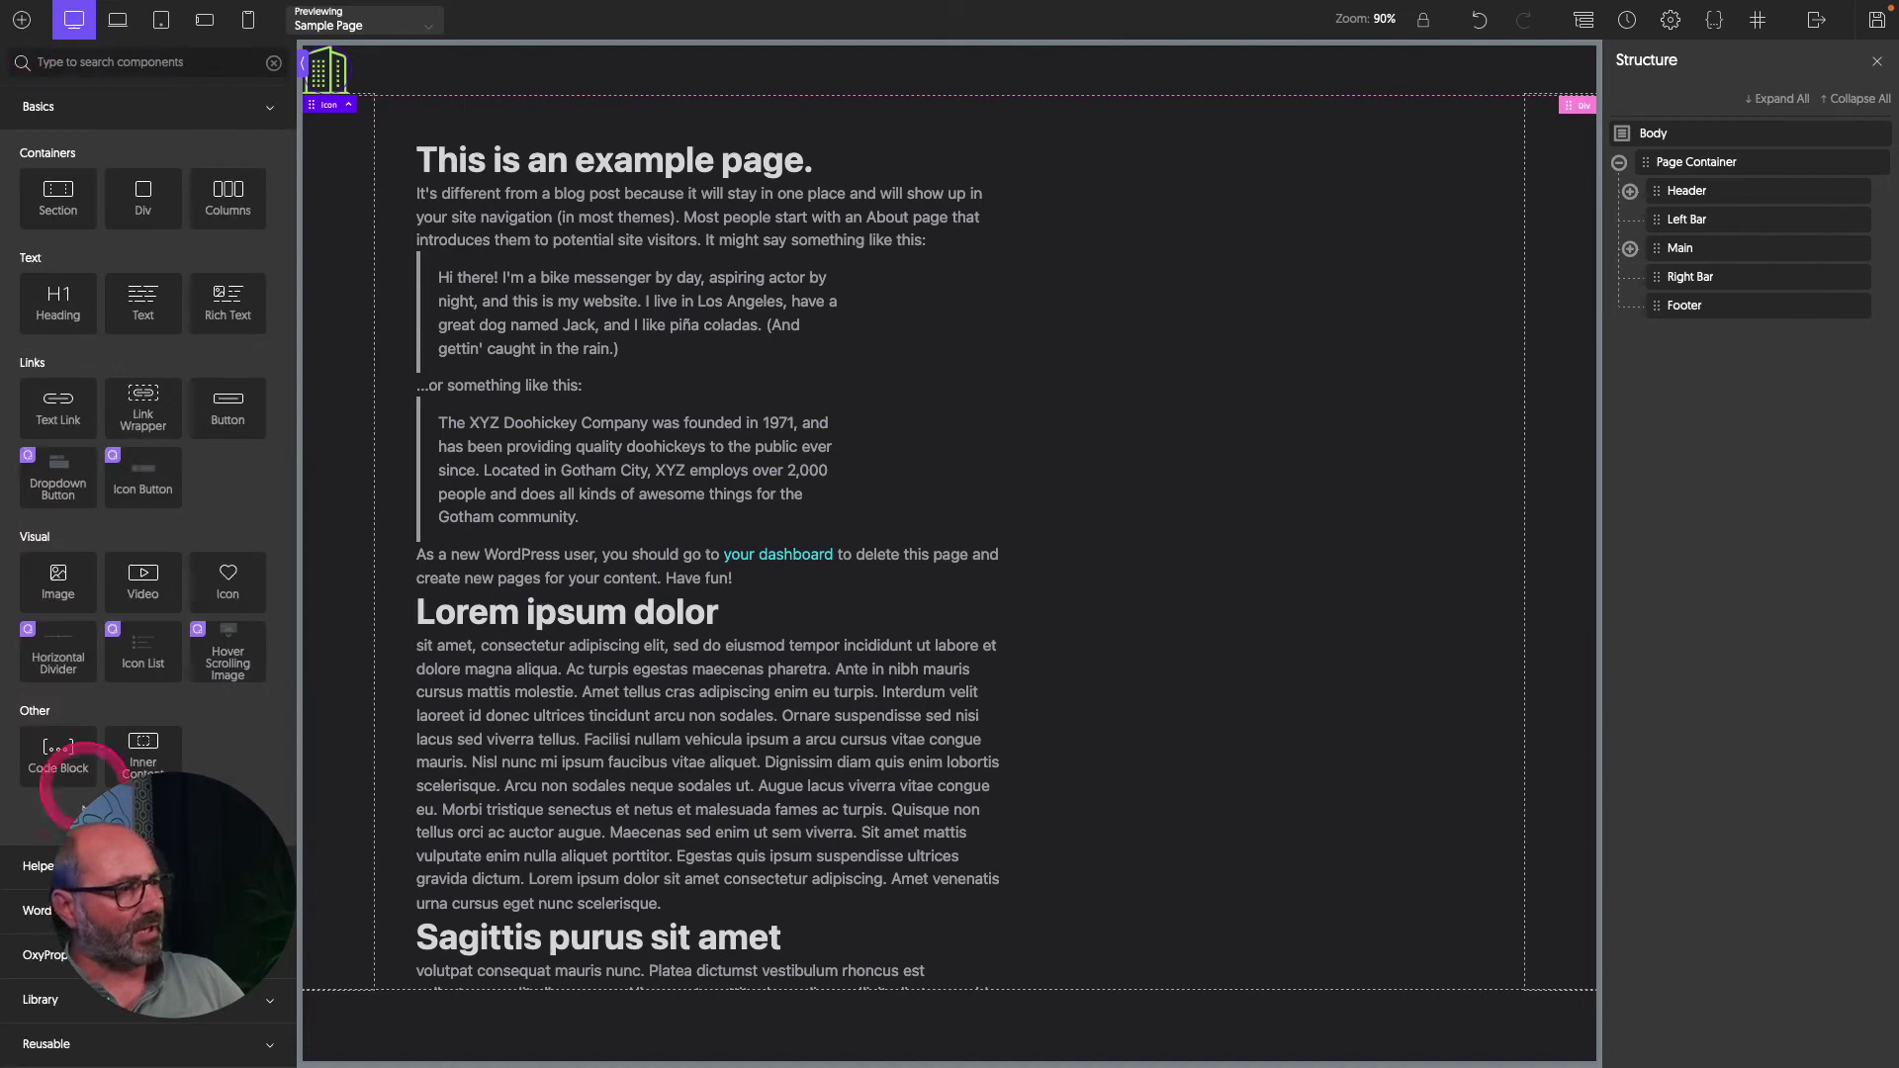
click(37, 866)
click(148, 260)
Lay the header out horizontally, vertically centred, with space between items.
click(749, 130)
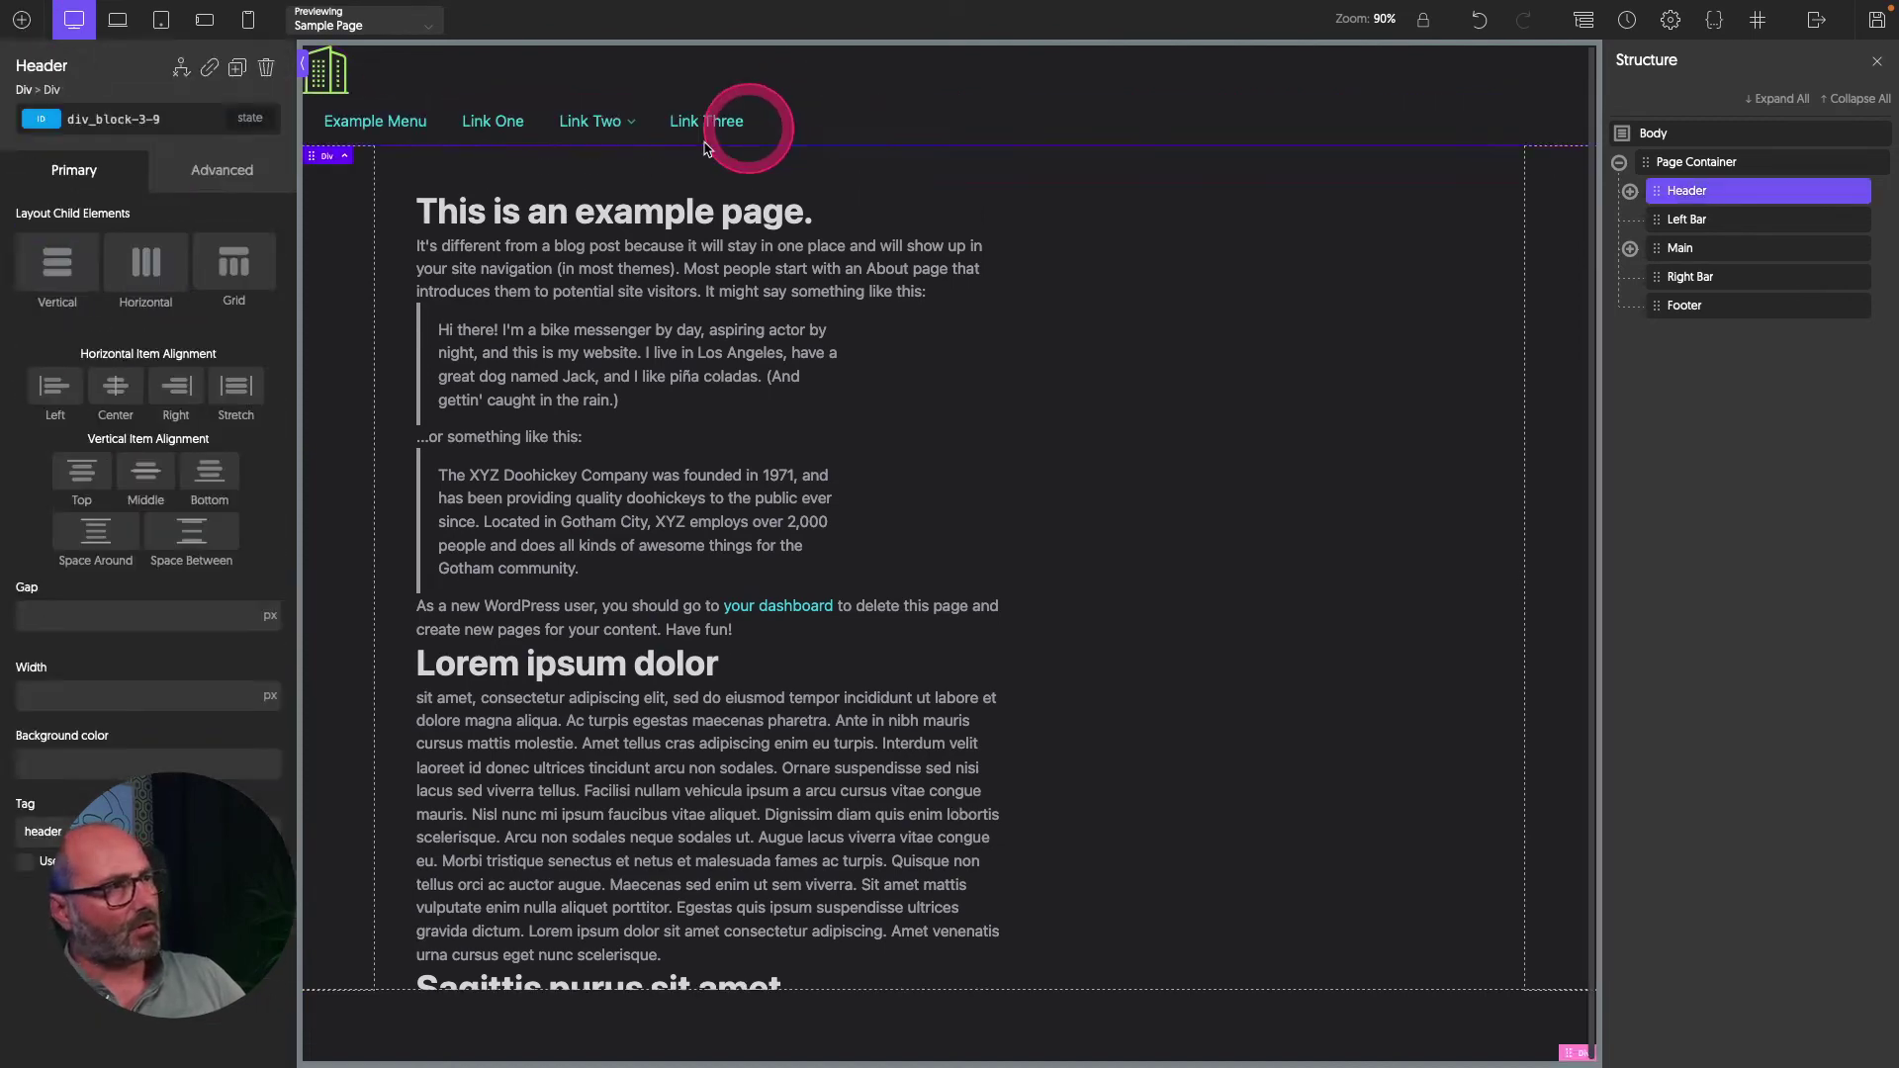
click(146, 263)
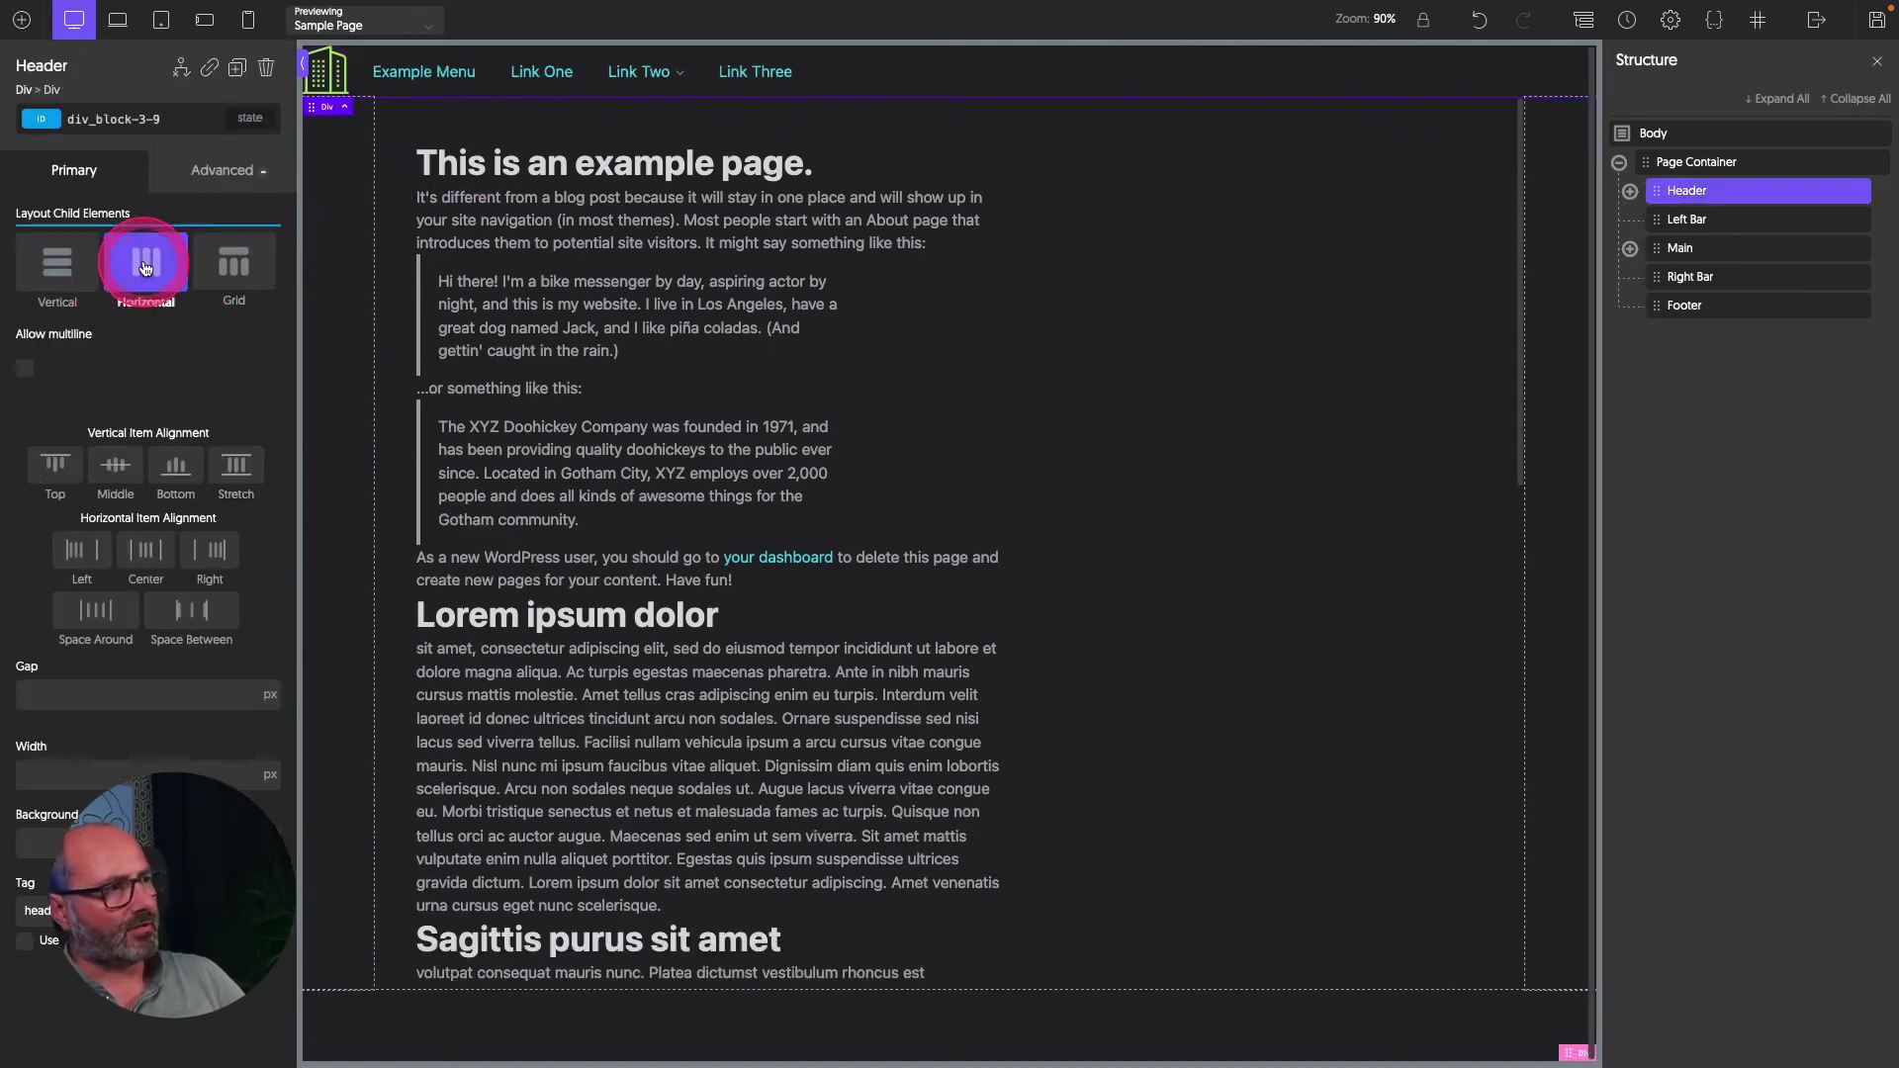
click(115, 465)
click(183, 613)
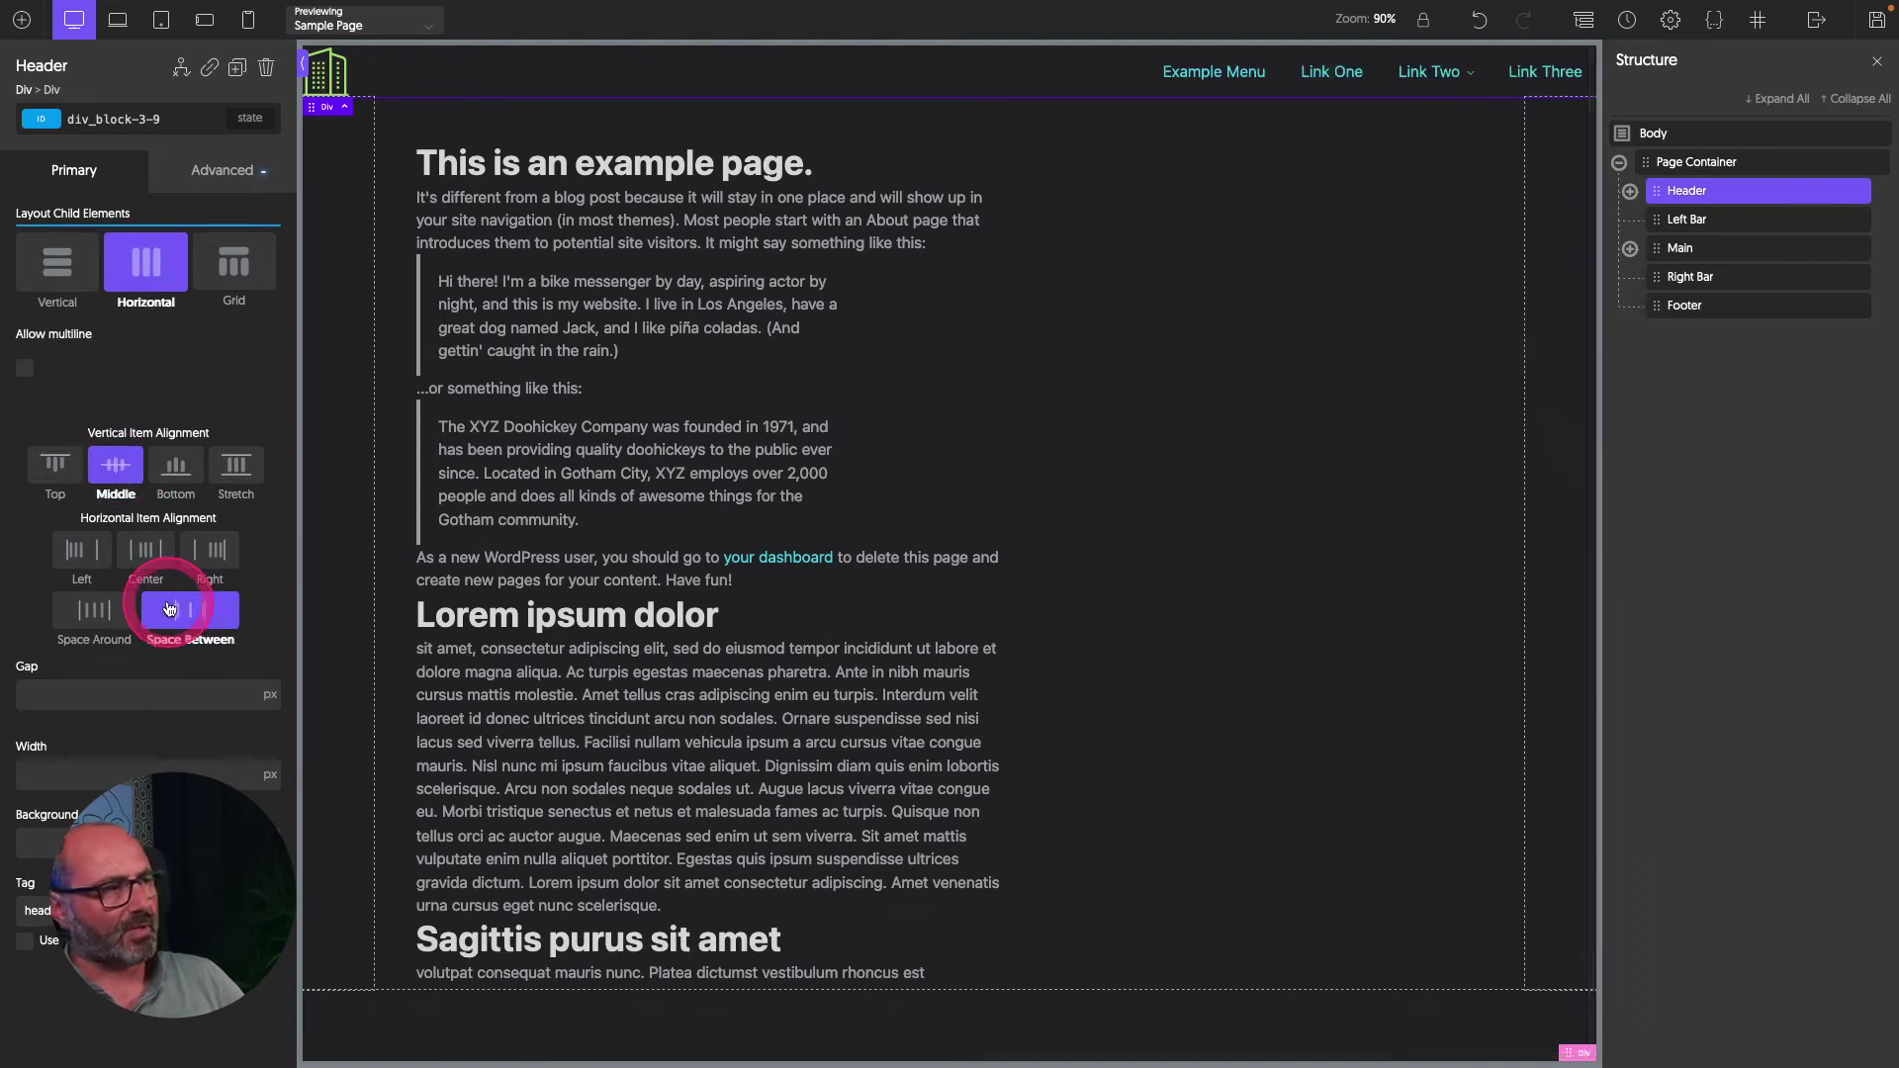
Clear the header's top and bottom padding and apply the o-pad-bl-2 class instead.
click(207, 172)
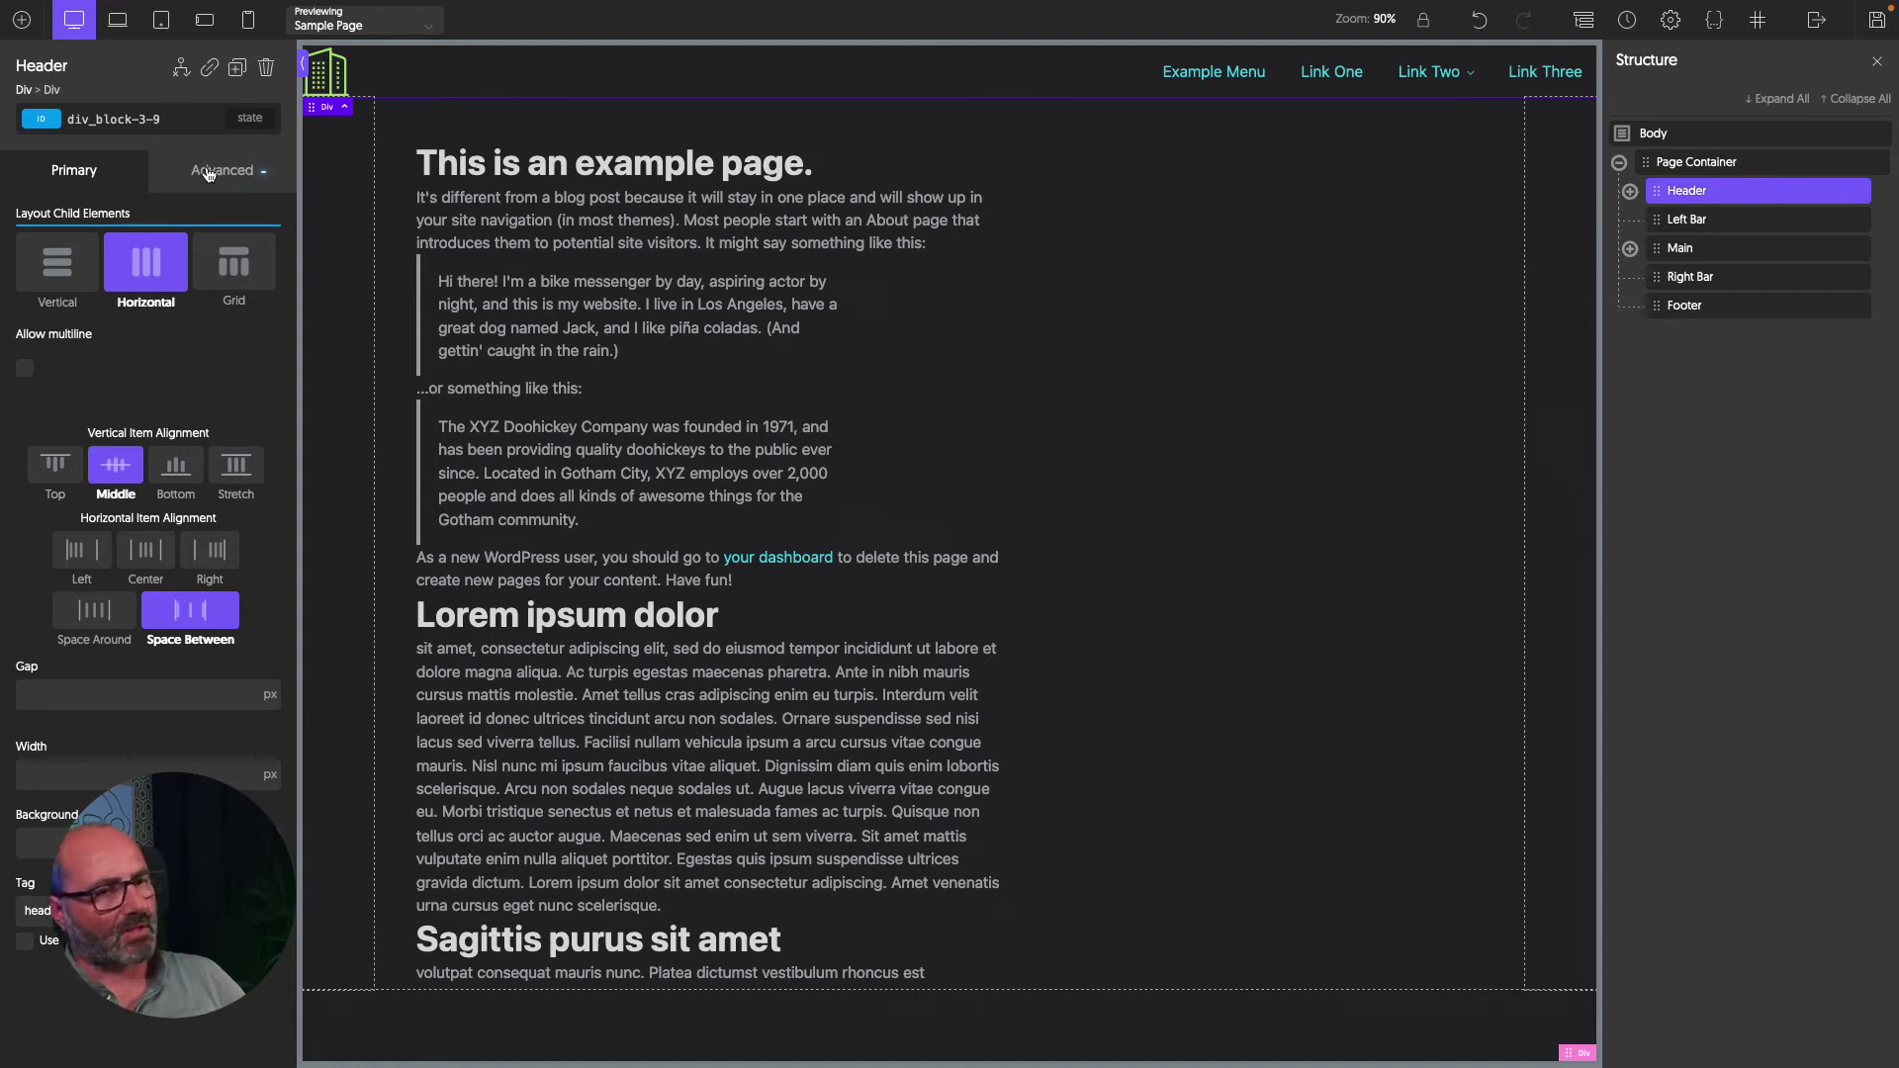
click(141, 285)
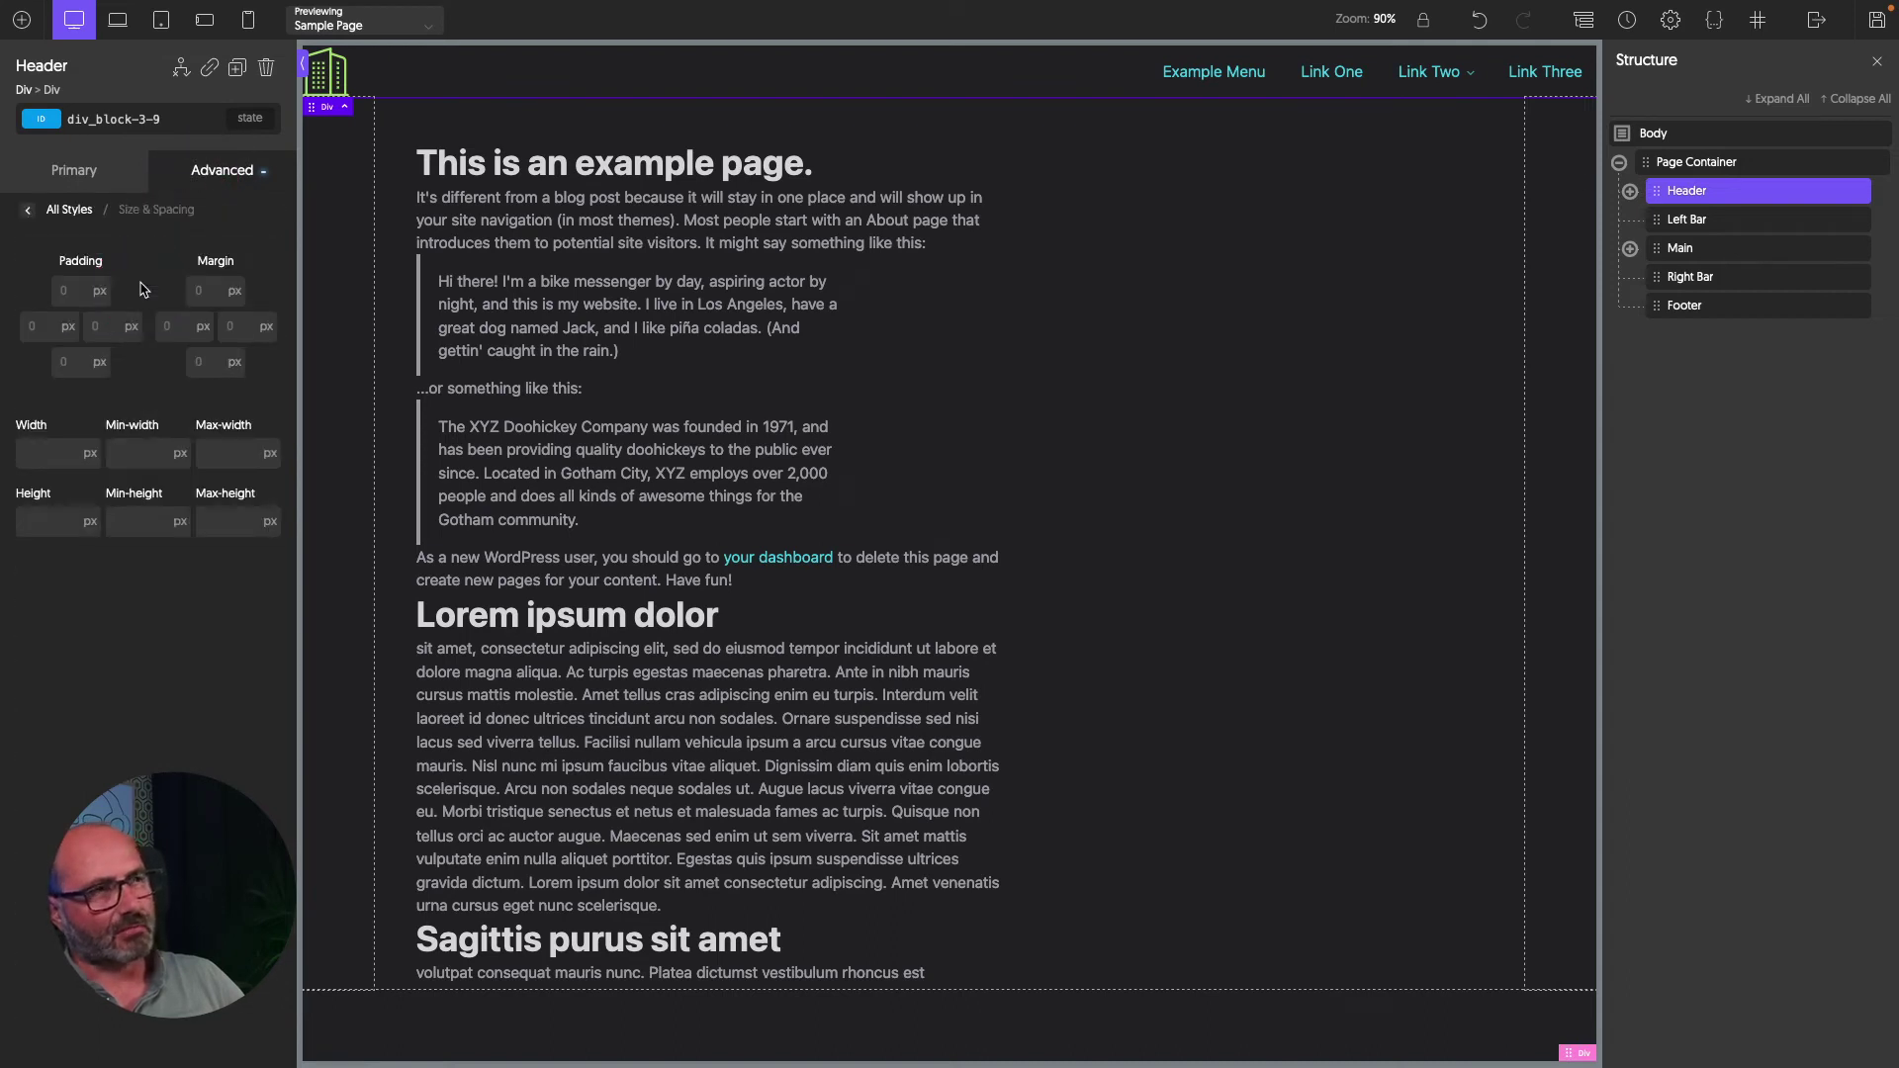
mouse_move(141, 289)
mouse_down()
mouse_move(57, 291)
mouse_move(65, 371)
mouse_move(373, 382)
mouse_move(199, 287)
mouse_move(371, 311)
mouse_up()
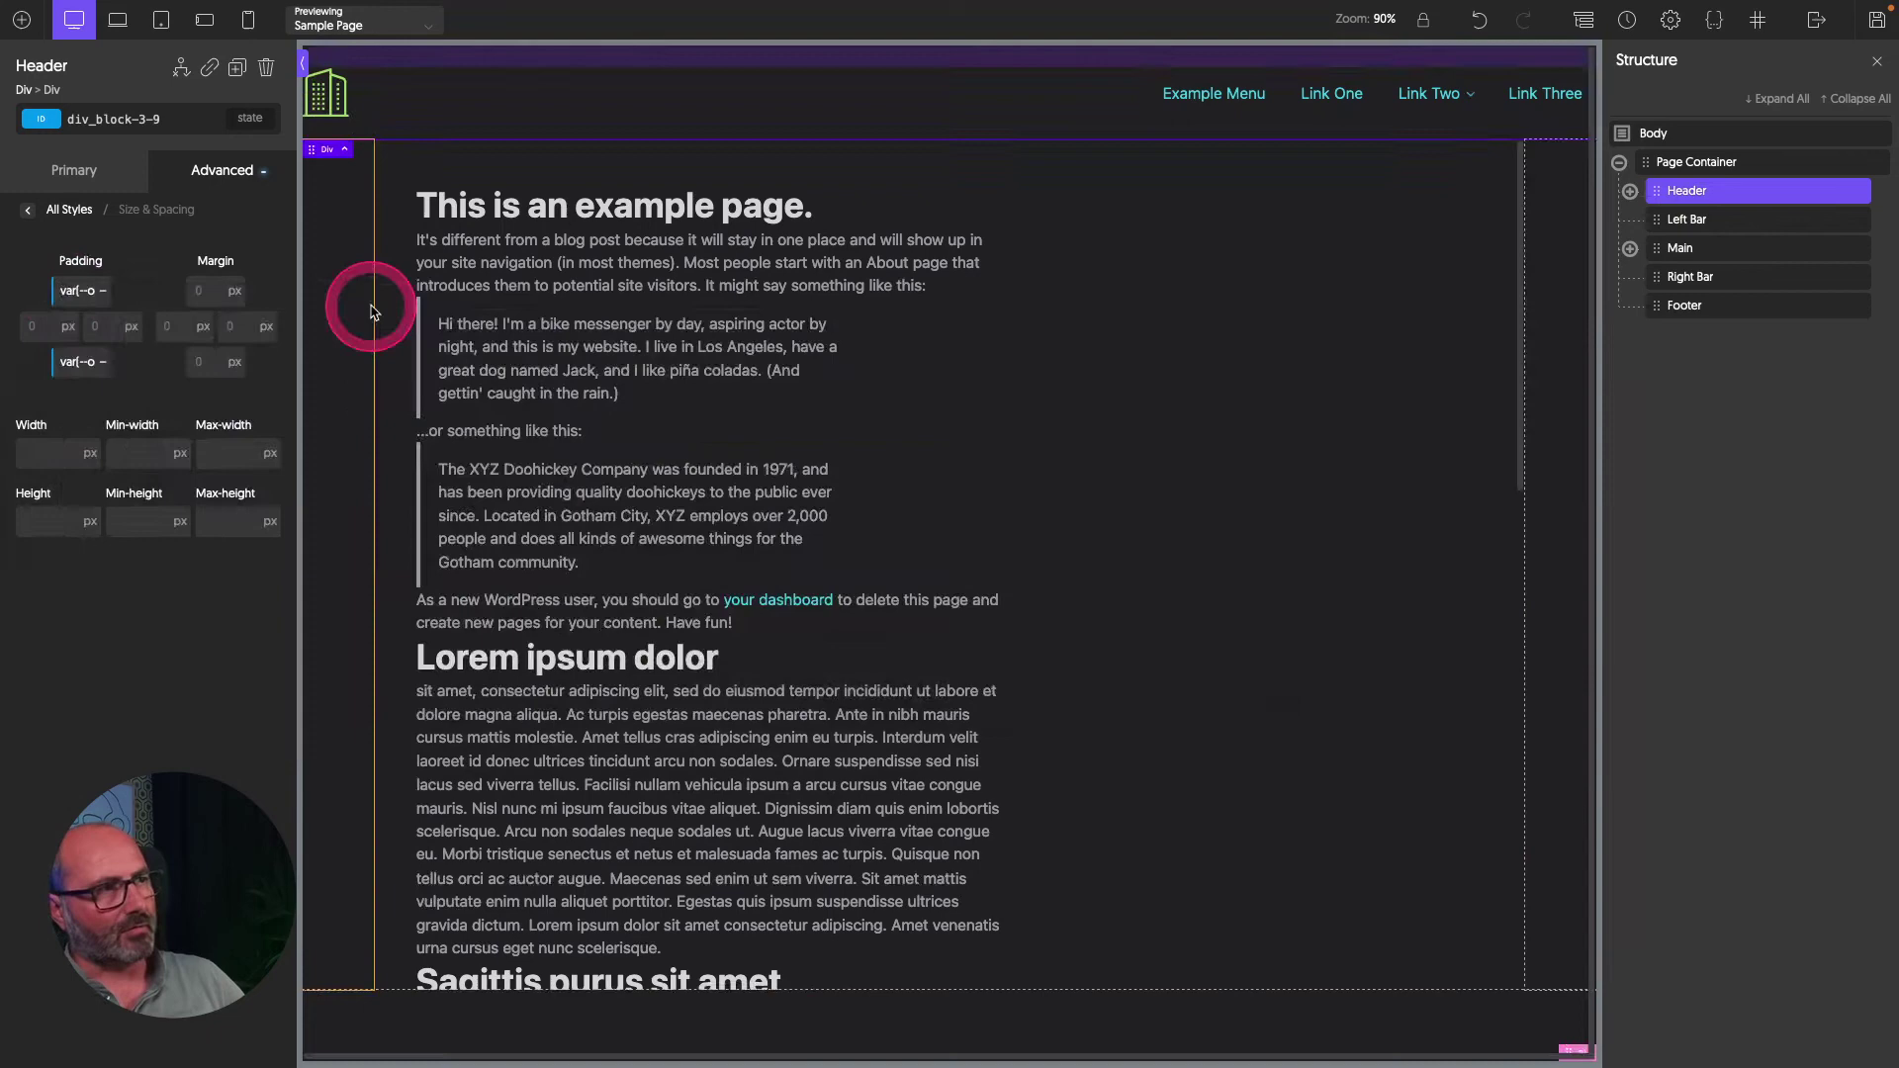
drag(76, 289, 1257, 307)
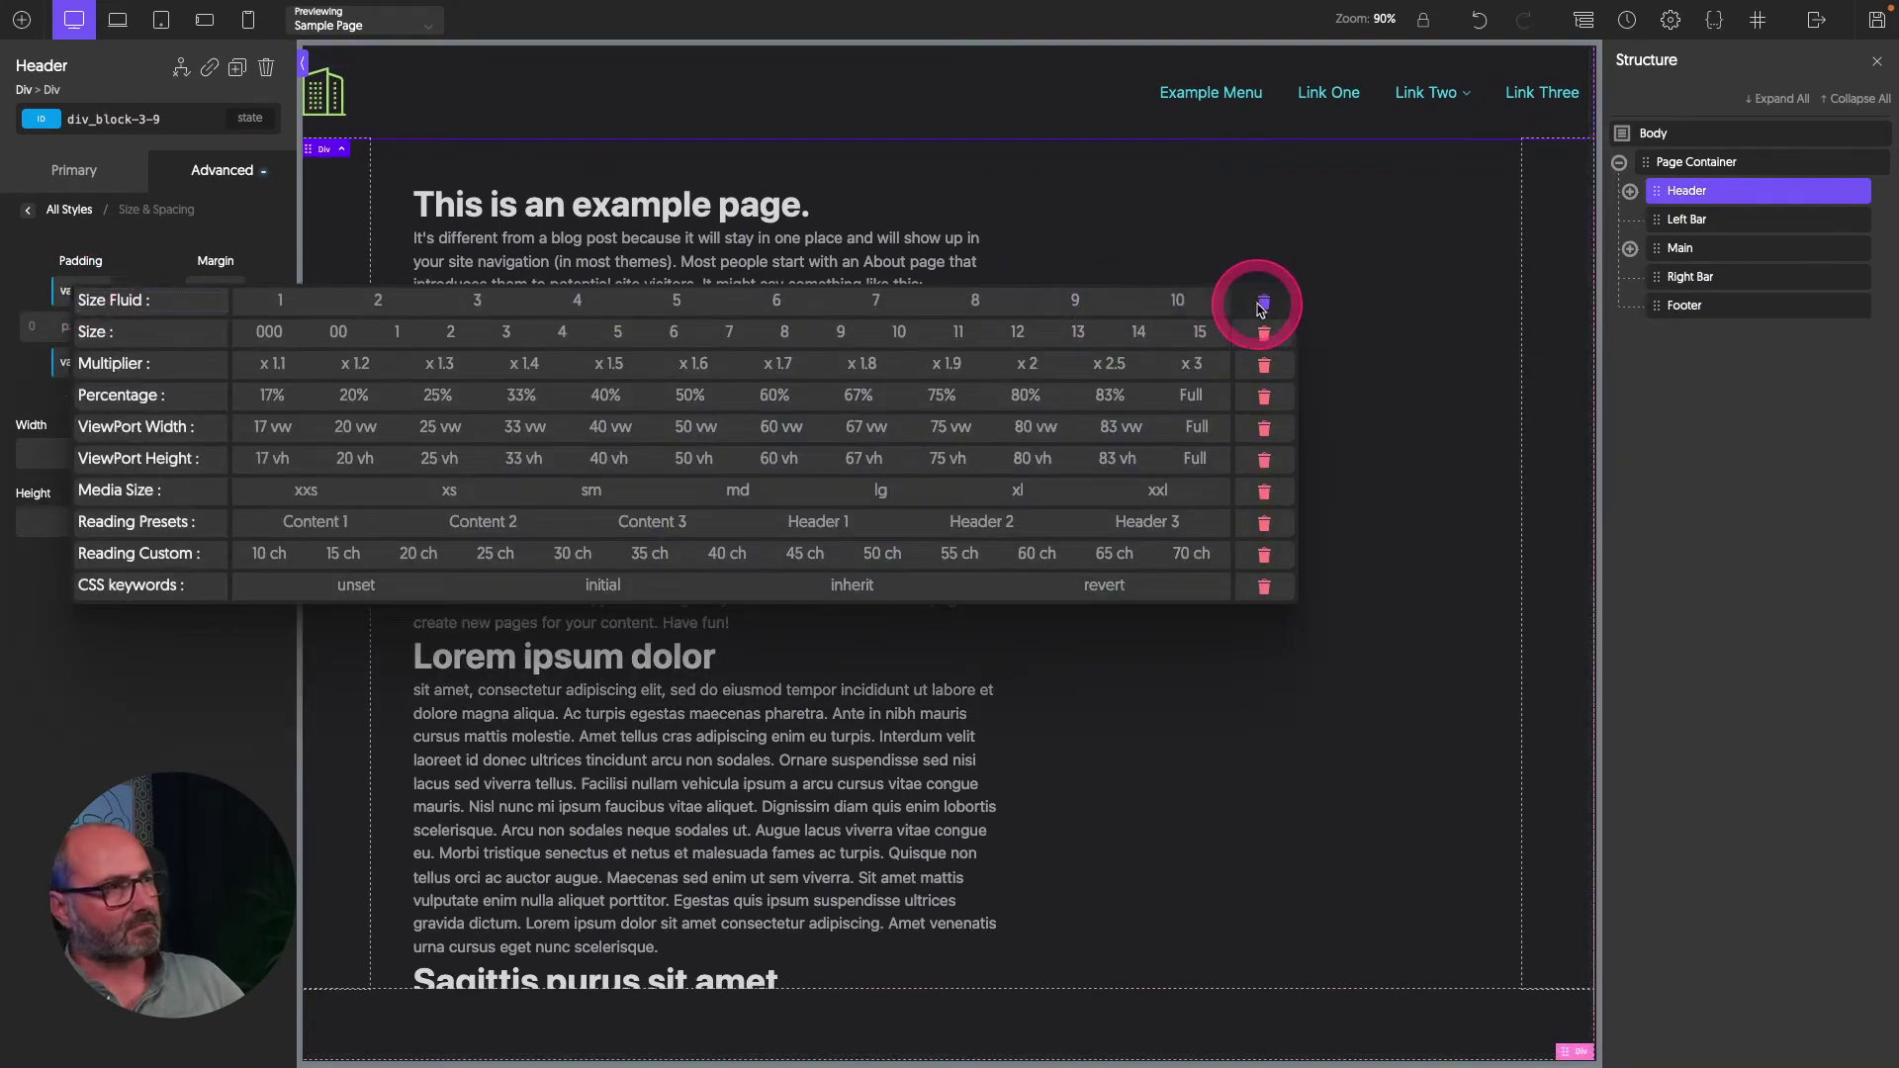
click(1262, 305)
click(65, 364)
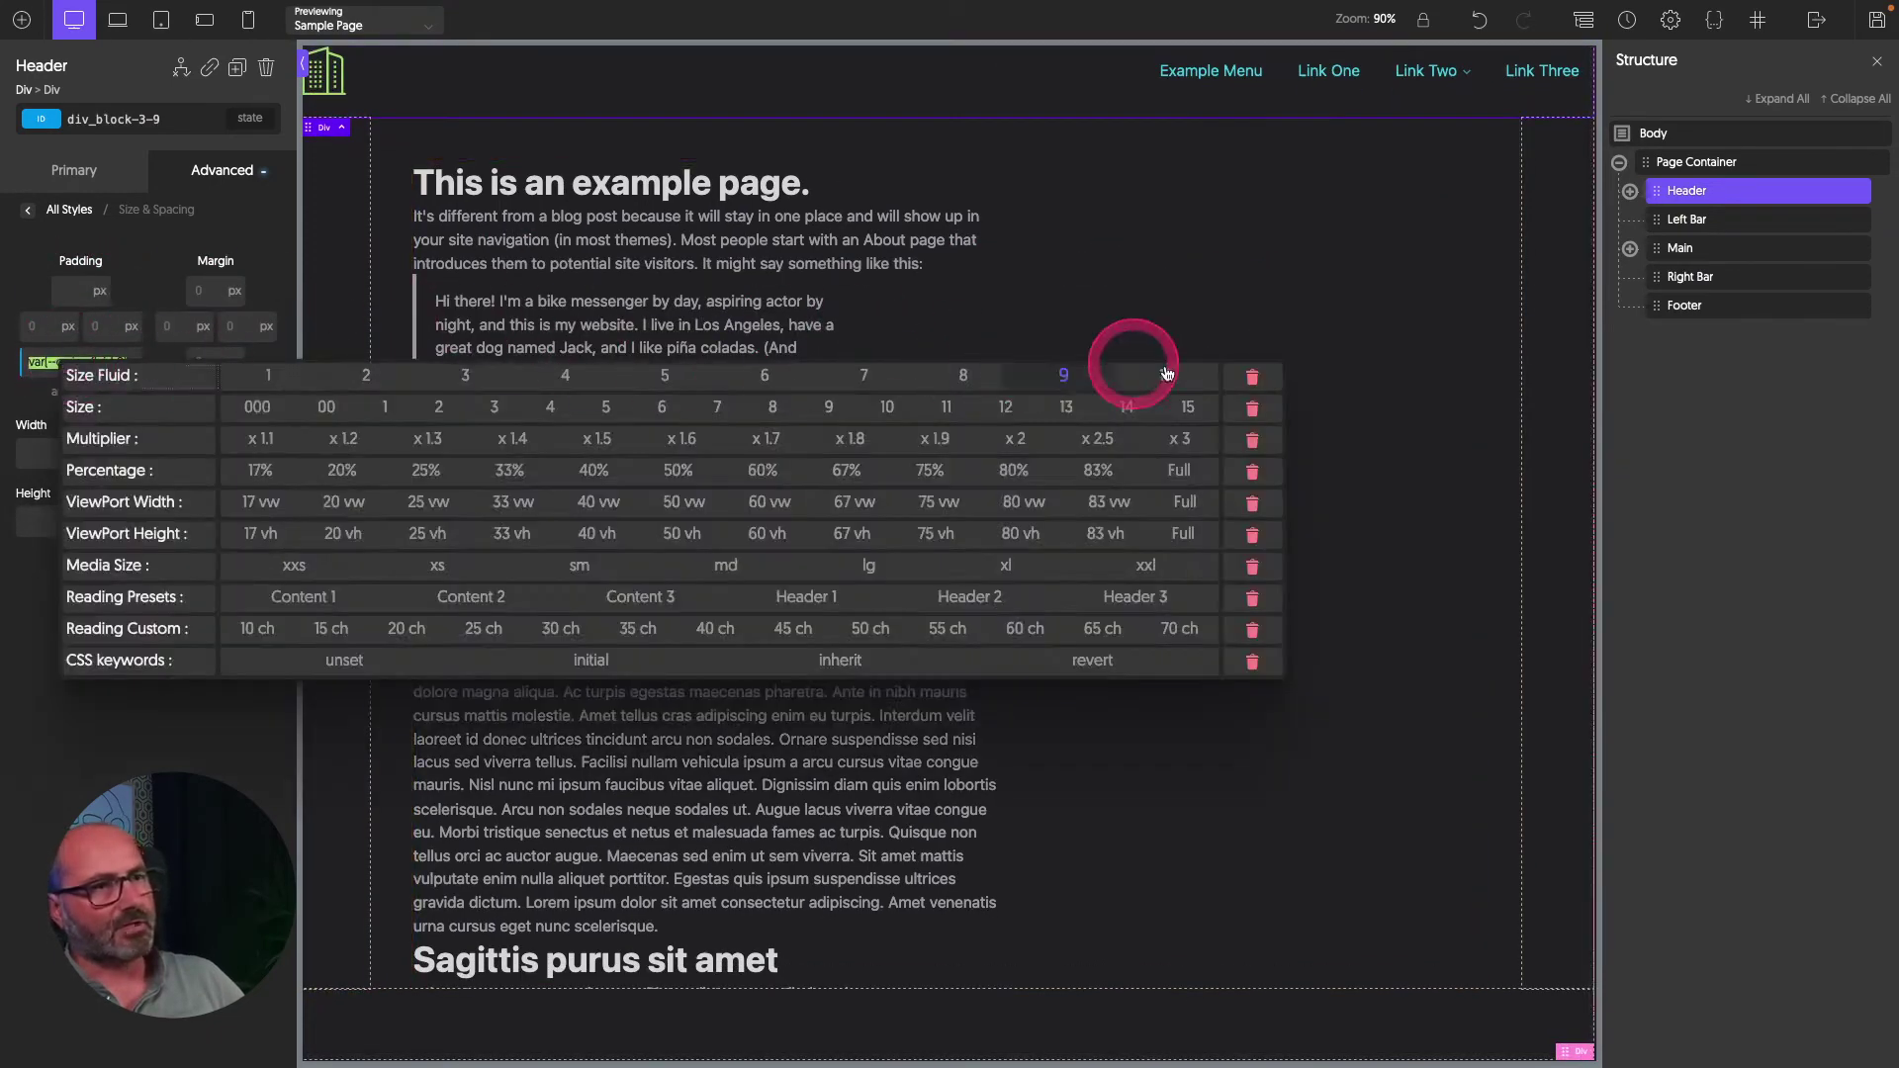
click(1253, 376)
click(158, 121)
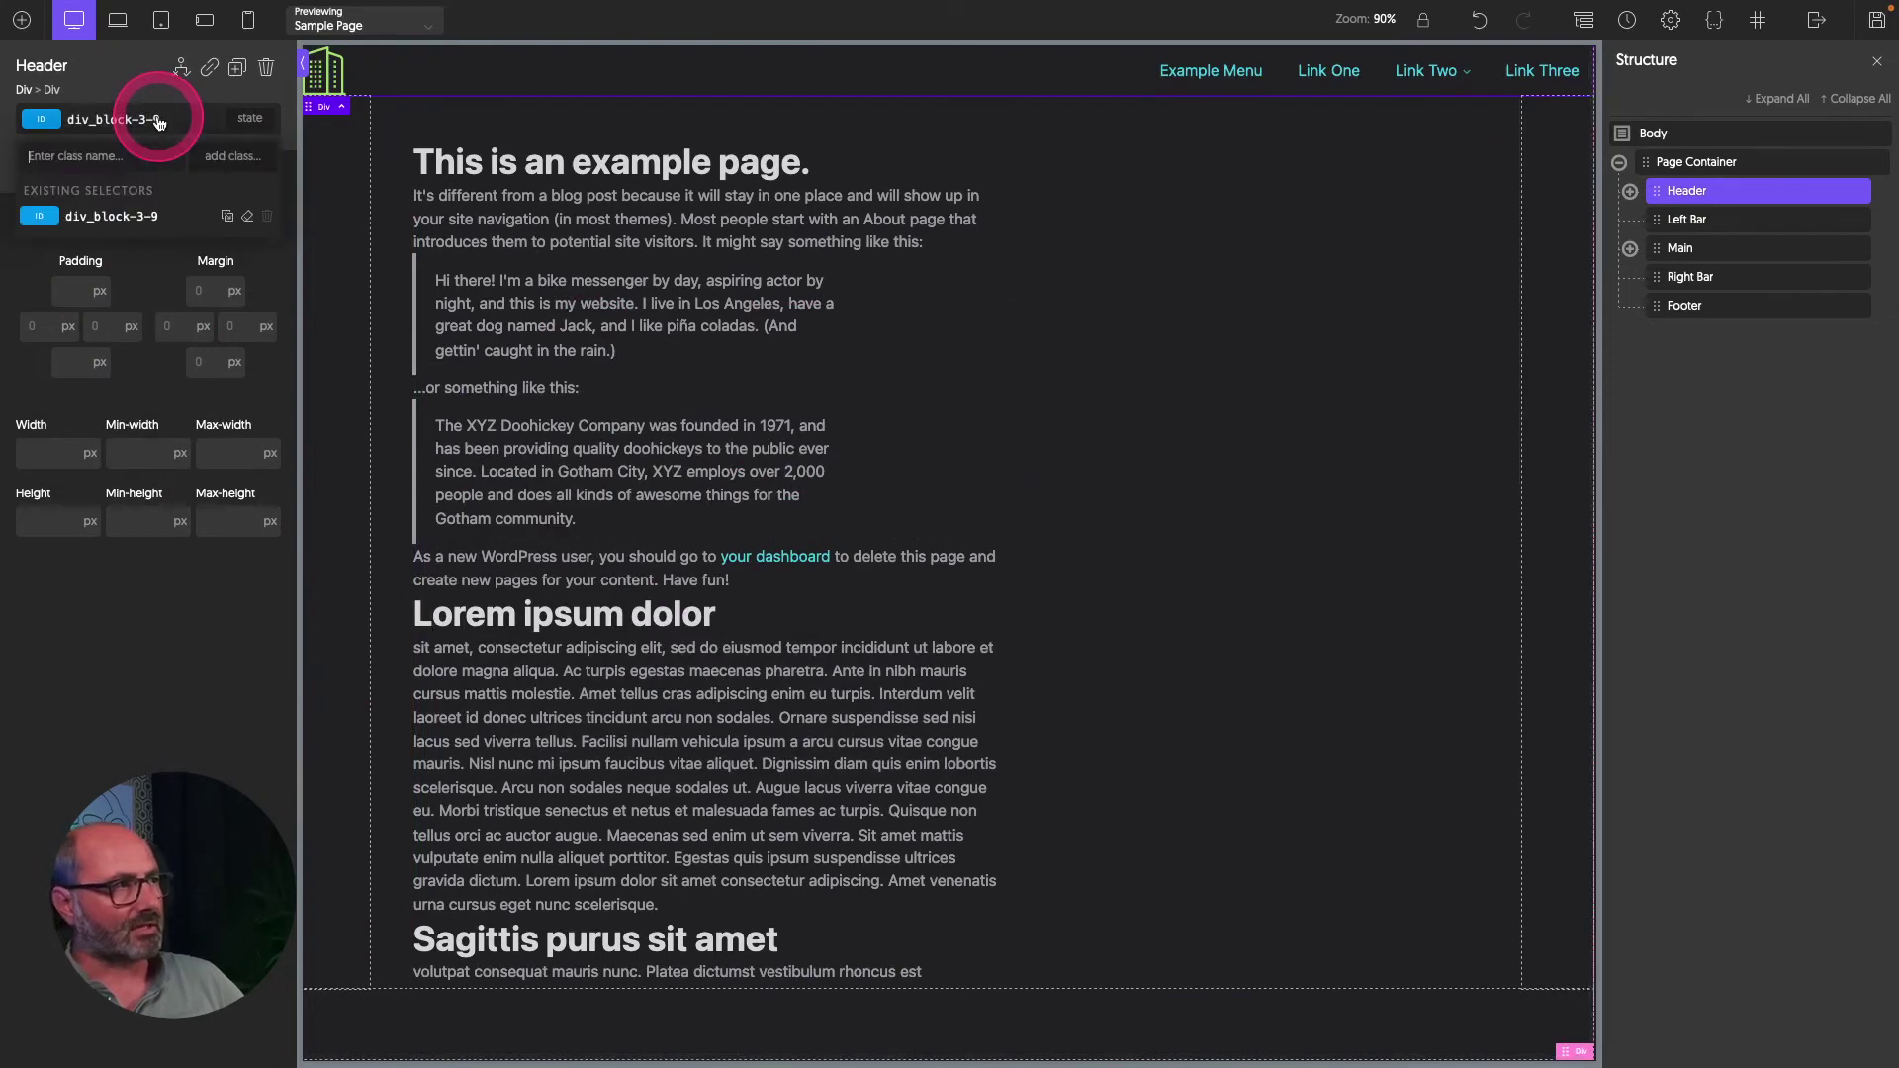
text(pad-bl)
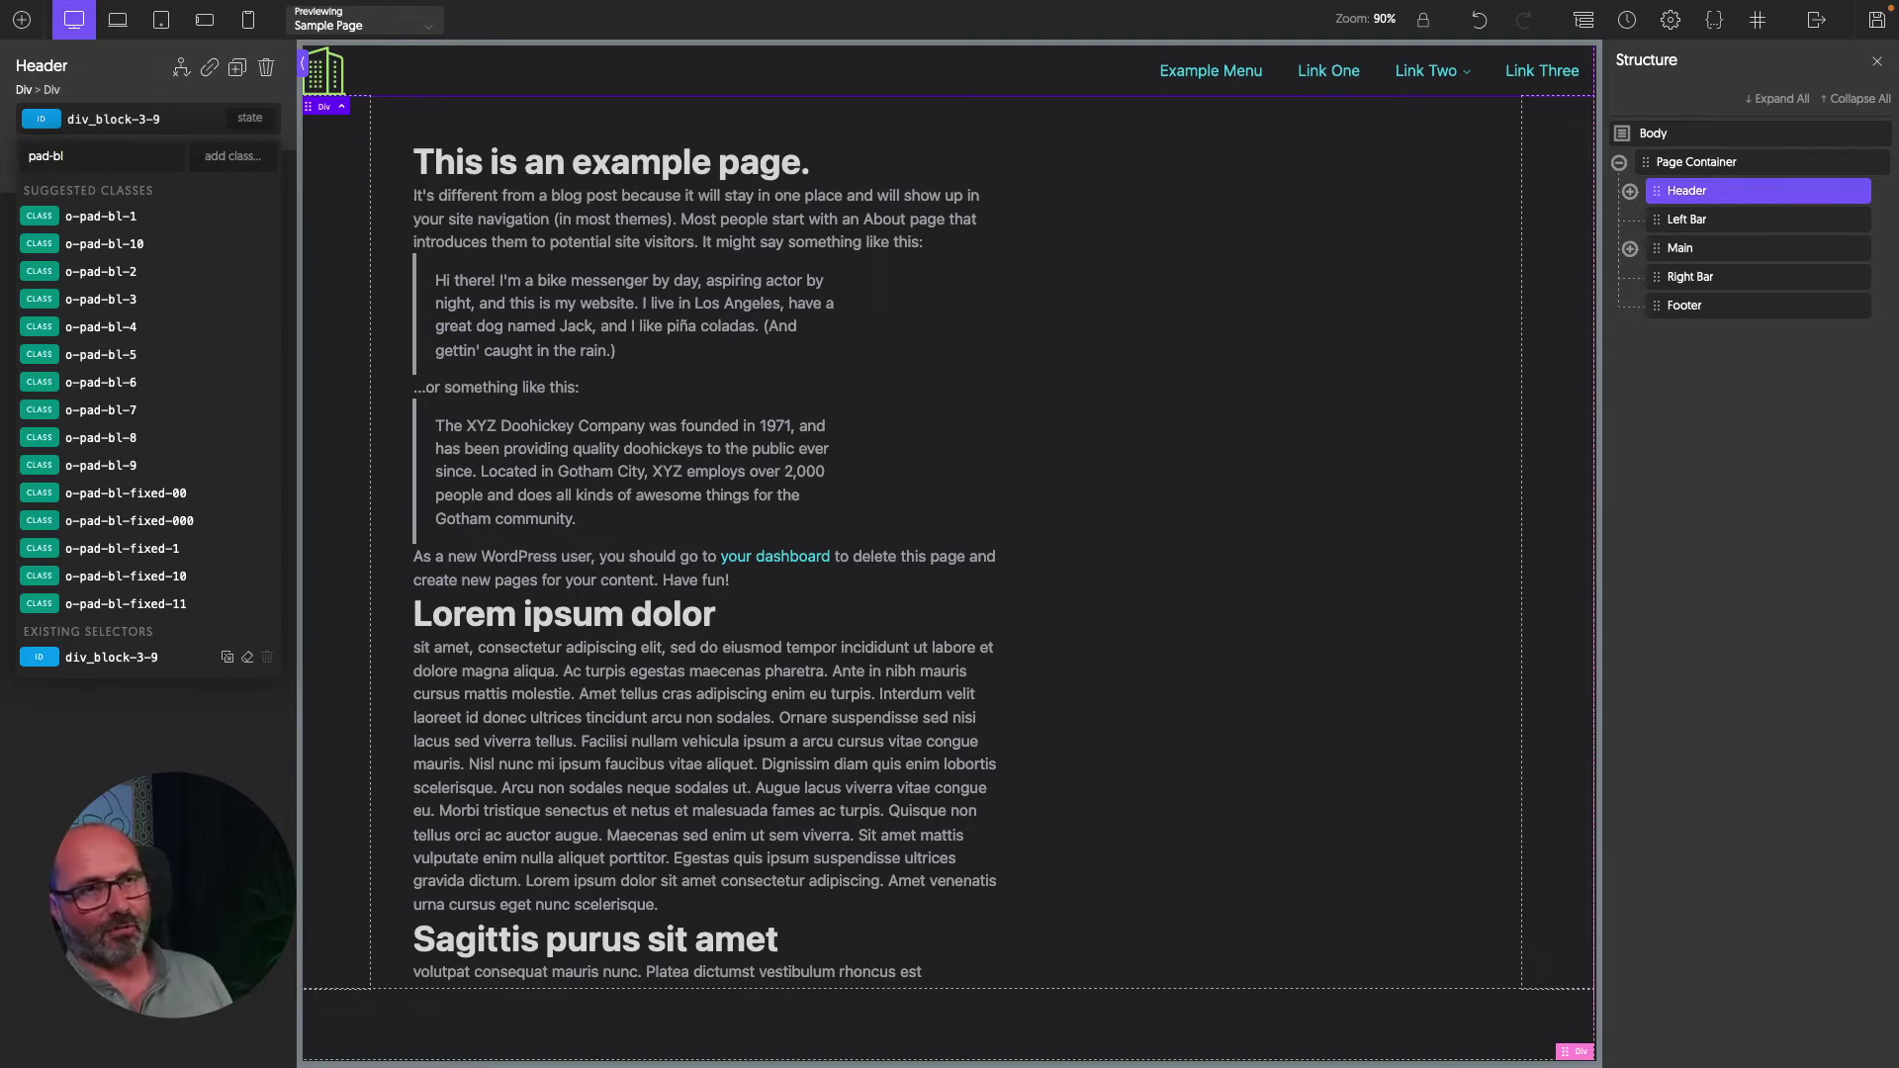
click(116, 275)
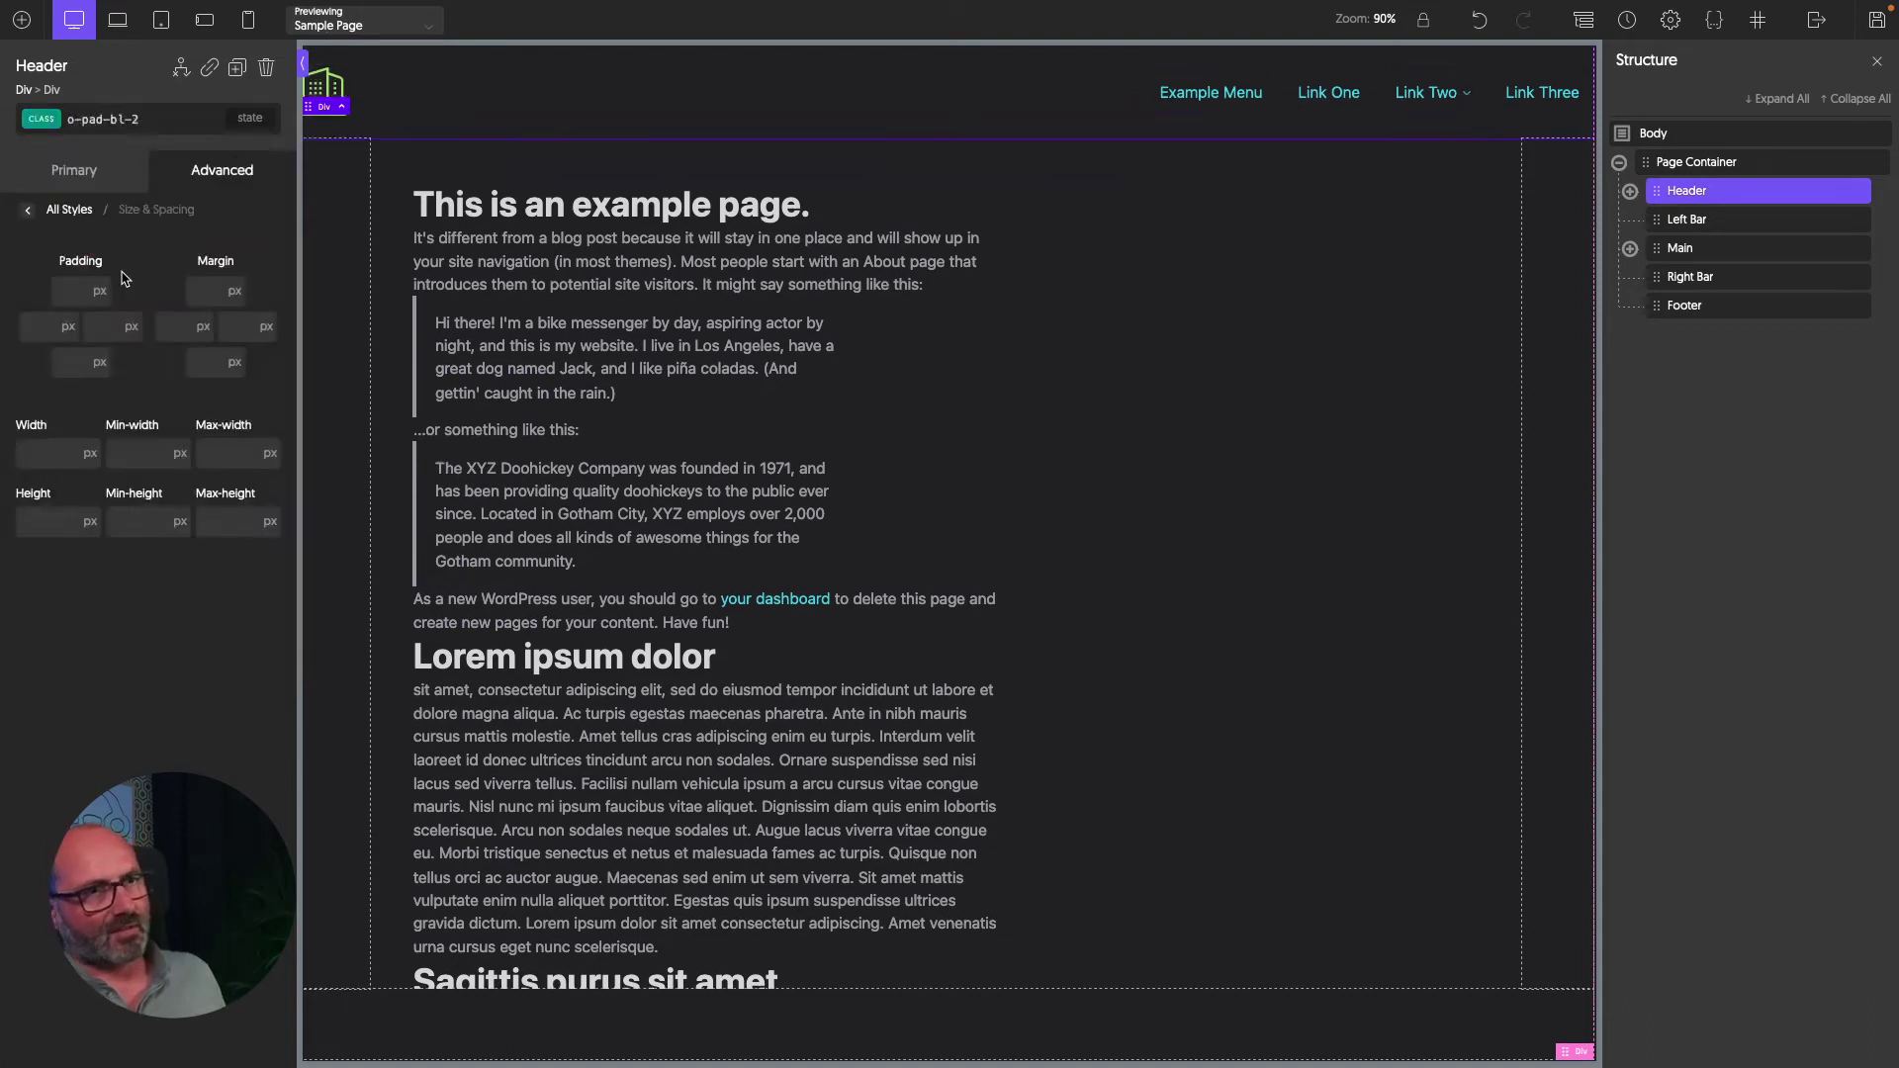
Set the Footer div's HTML tag to footer.
click(684, 1033)
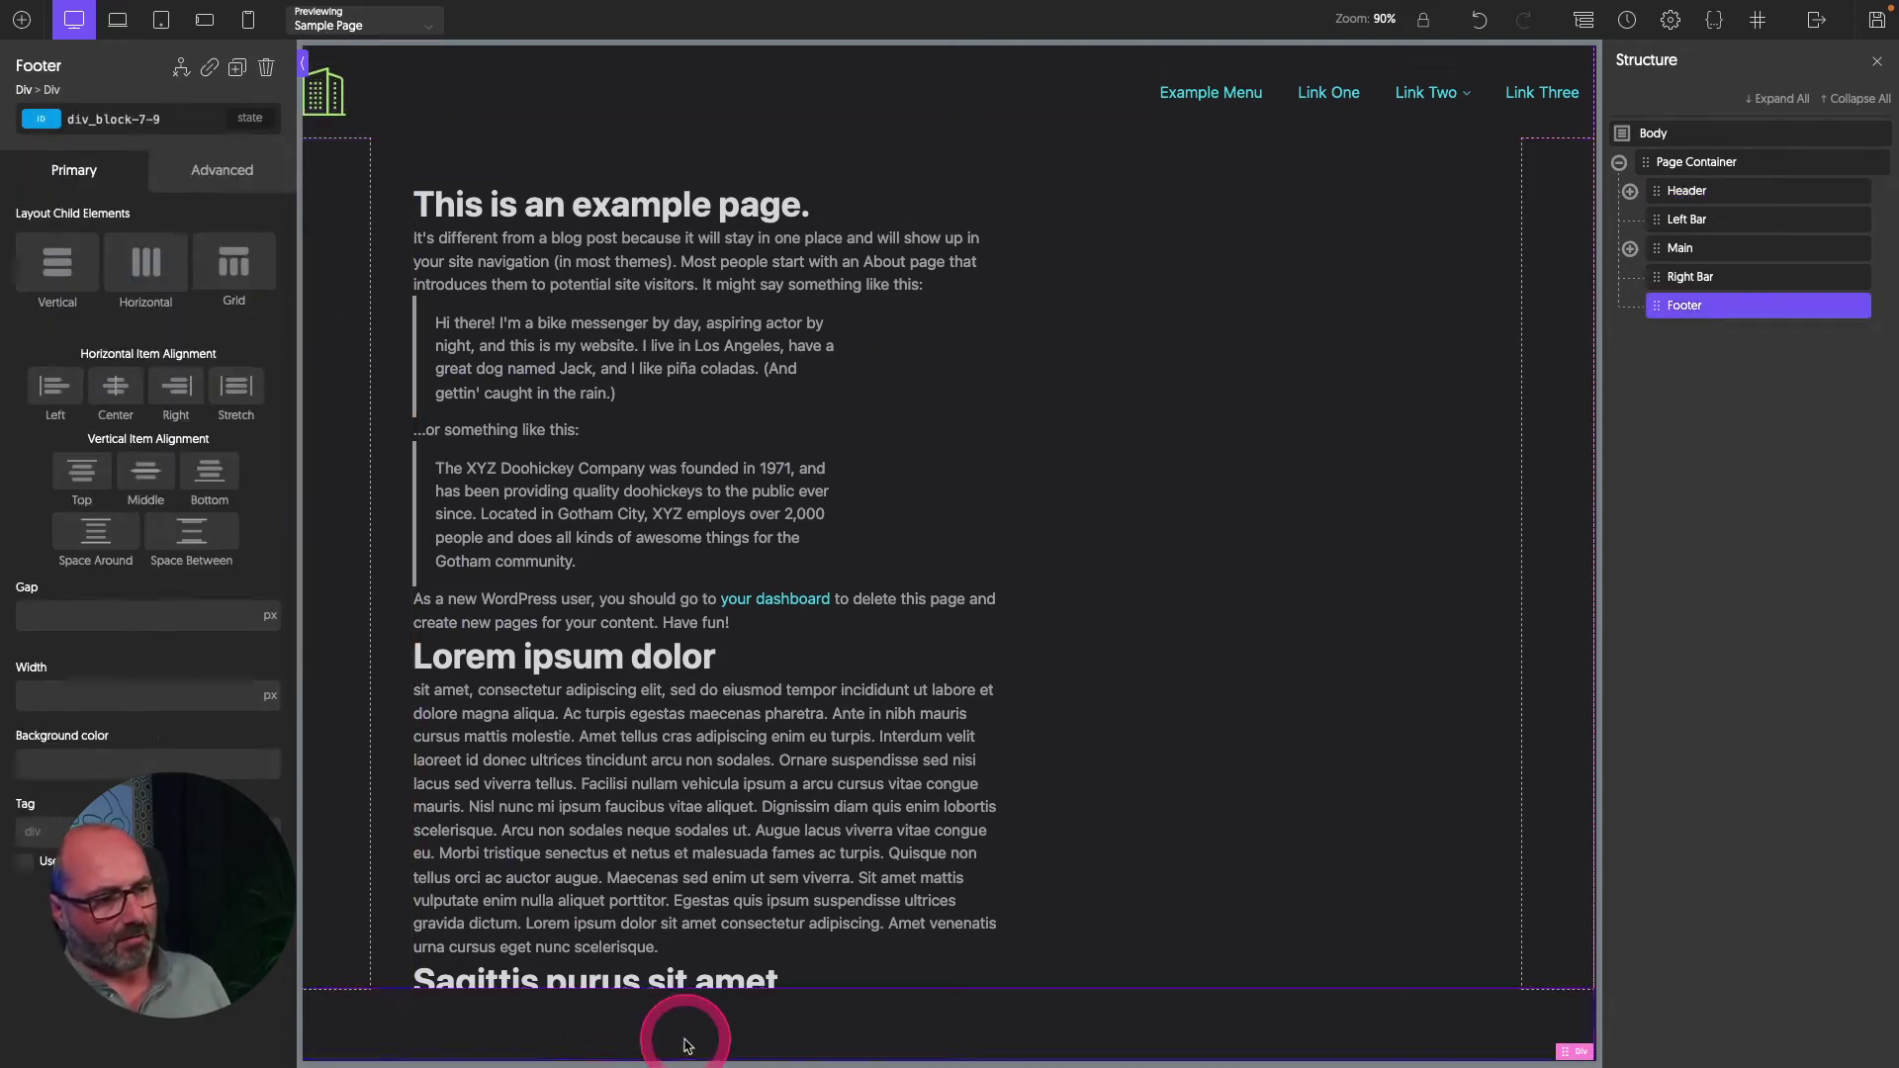
click(237, 831)
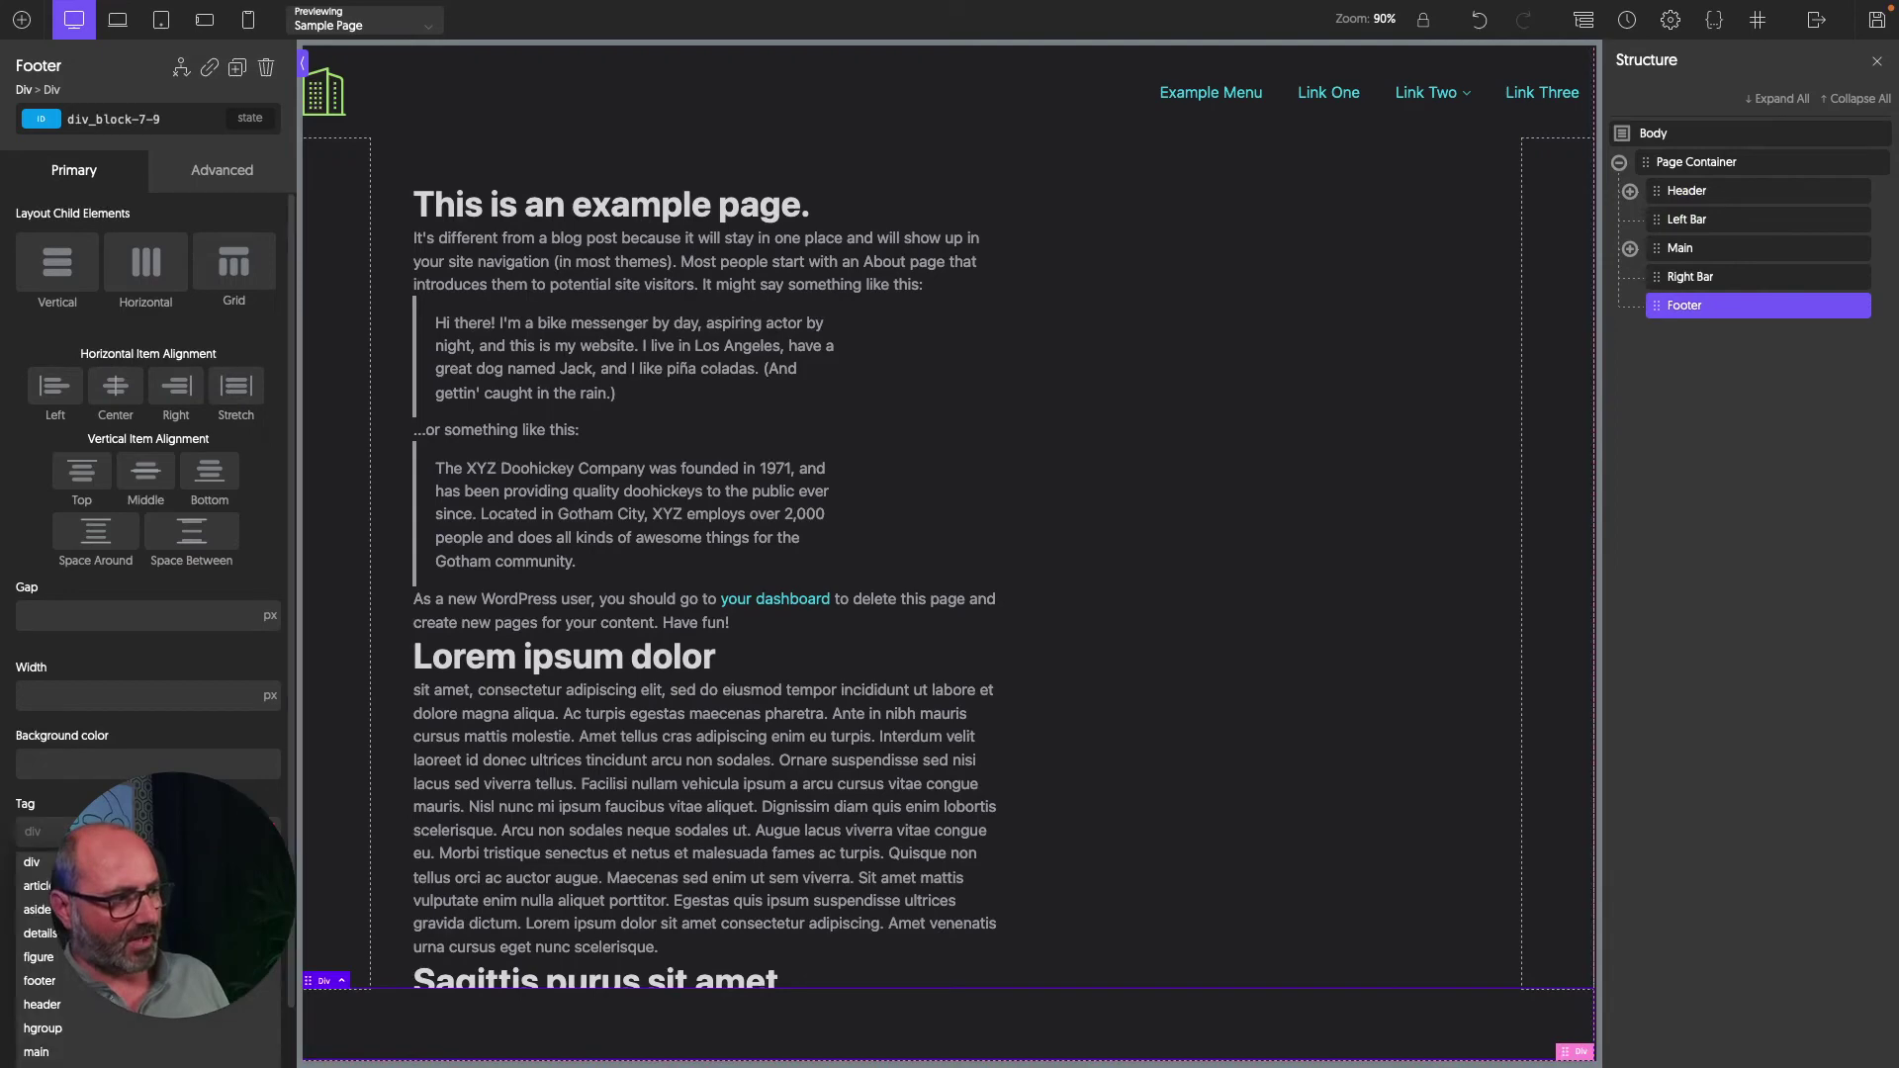
click(148, 980)
Add a surface-4 coloured icon and a 'Copyright' text element to the footer.
click(22, 20)
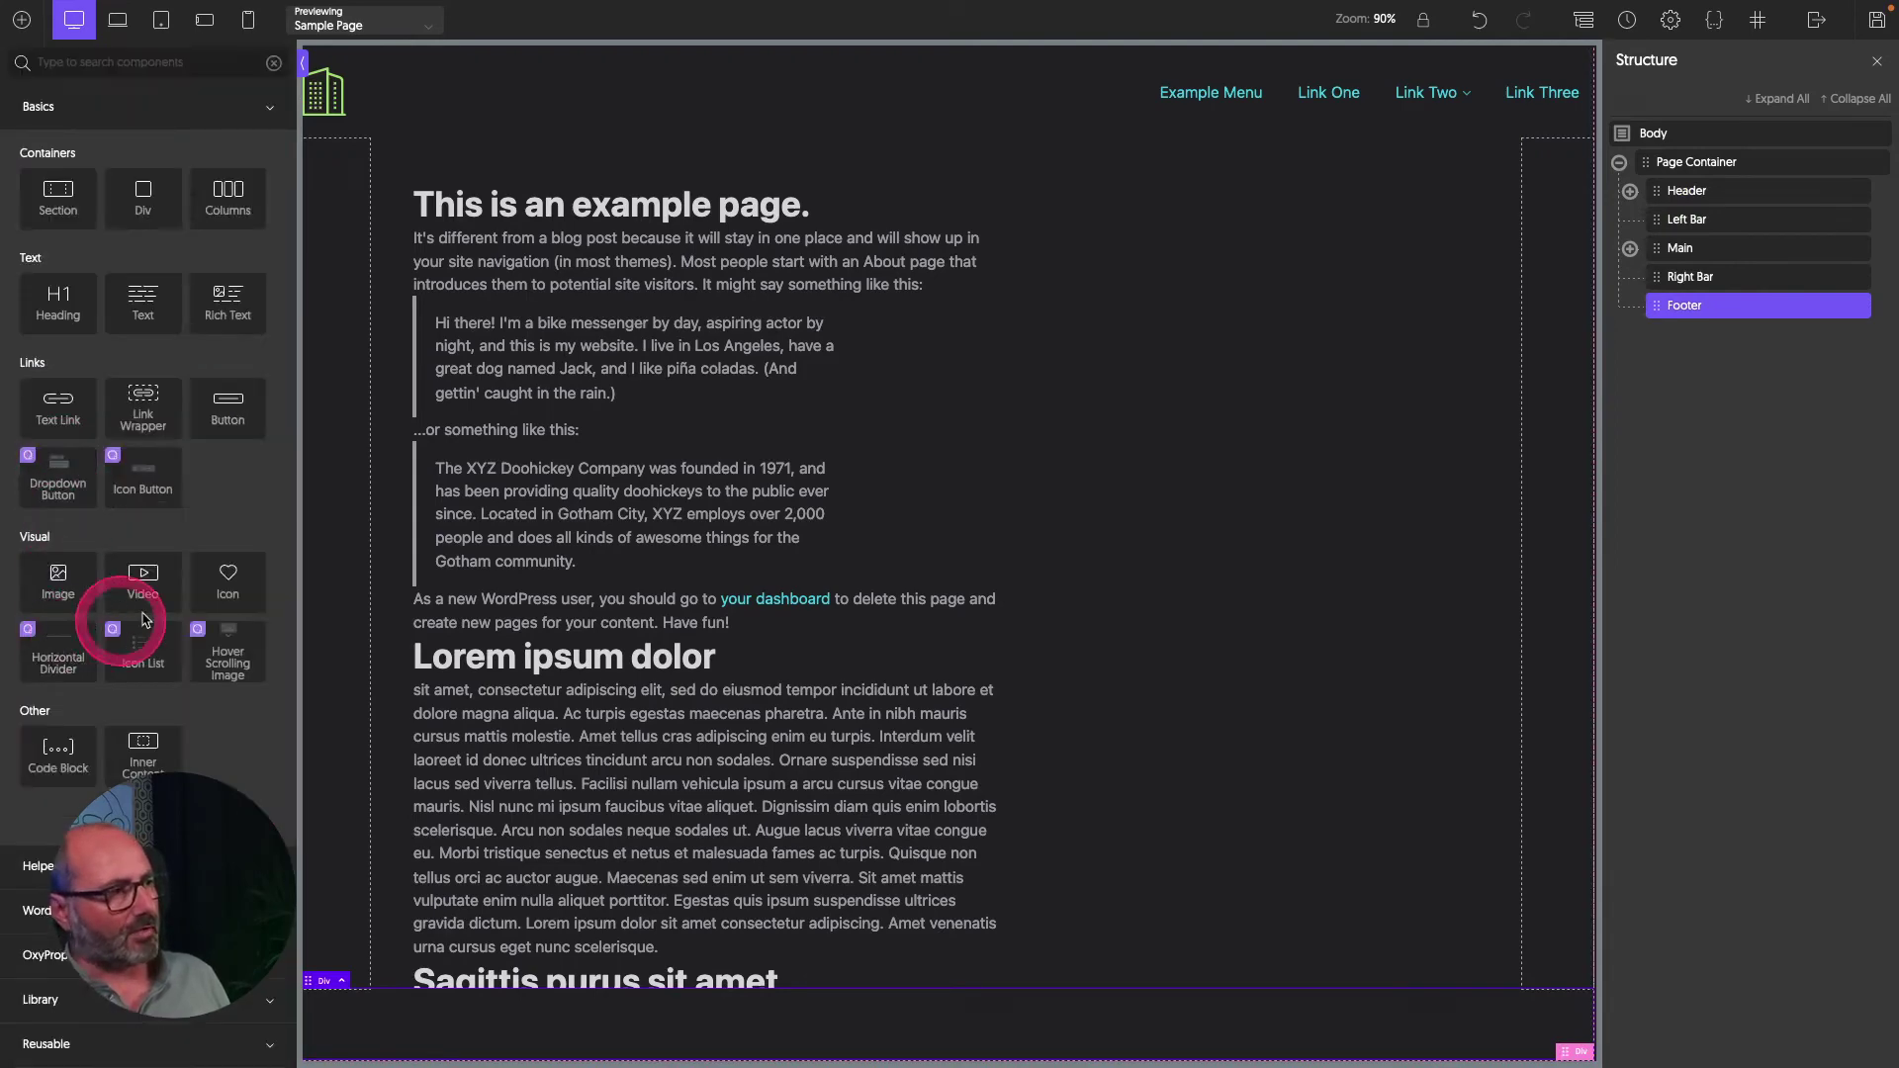
click(193, 585)
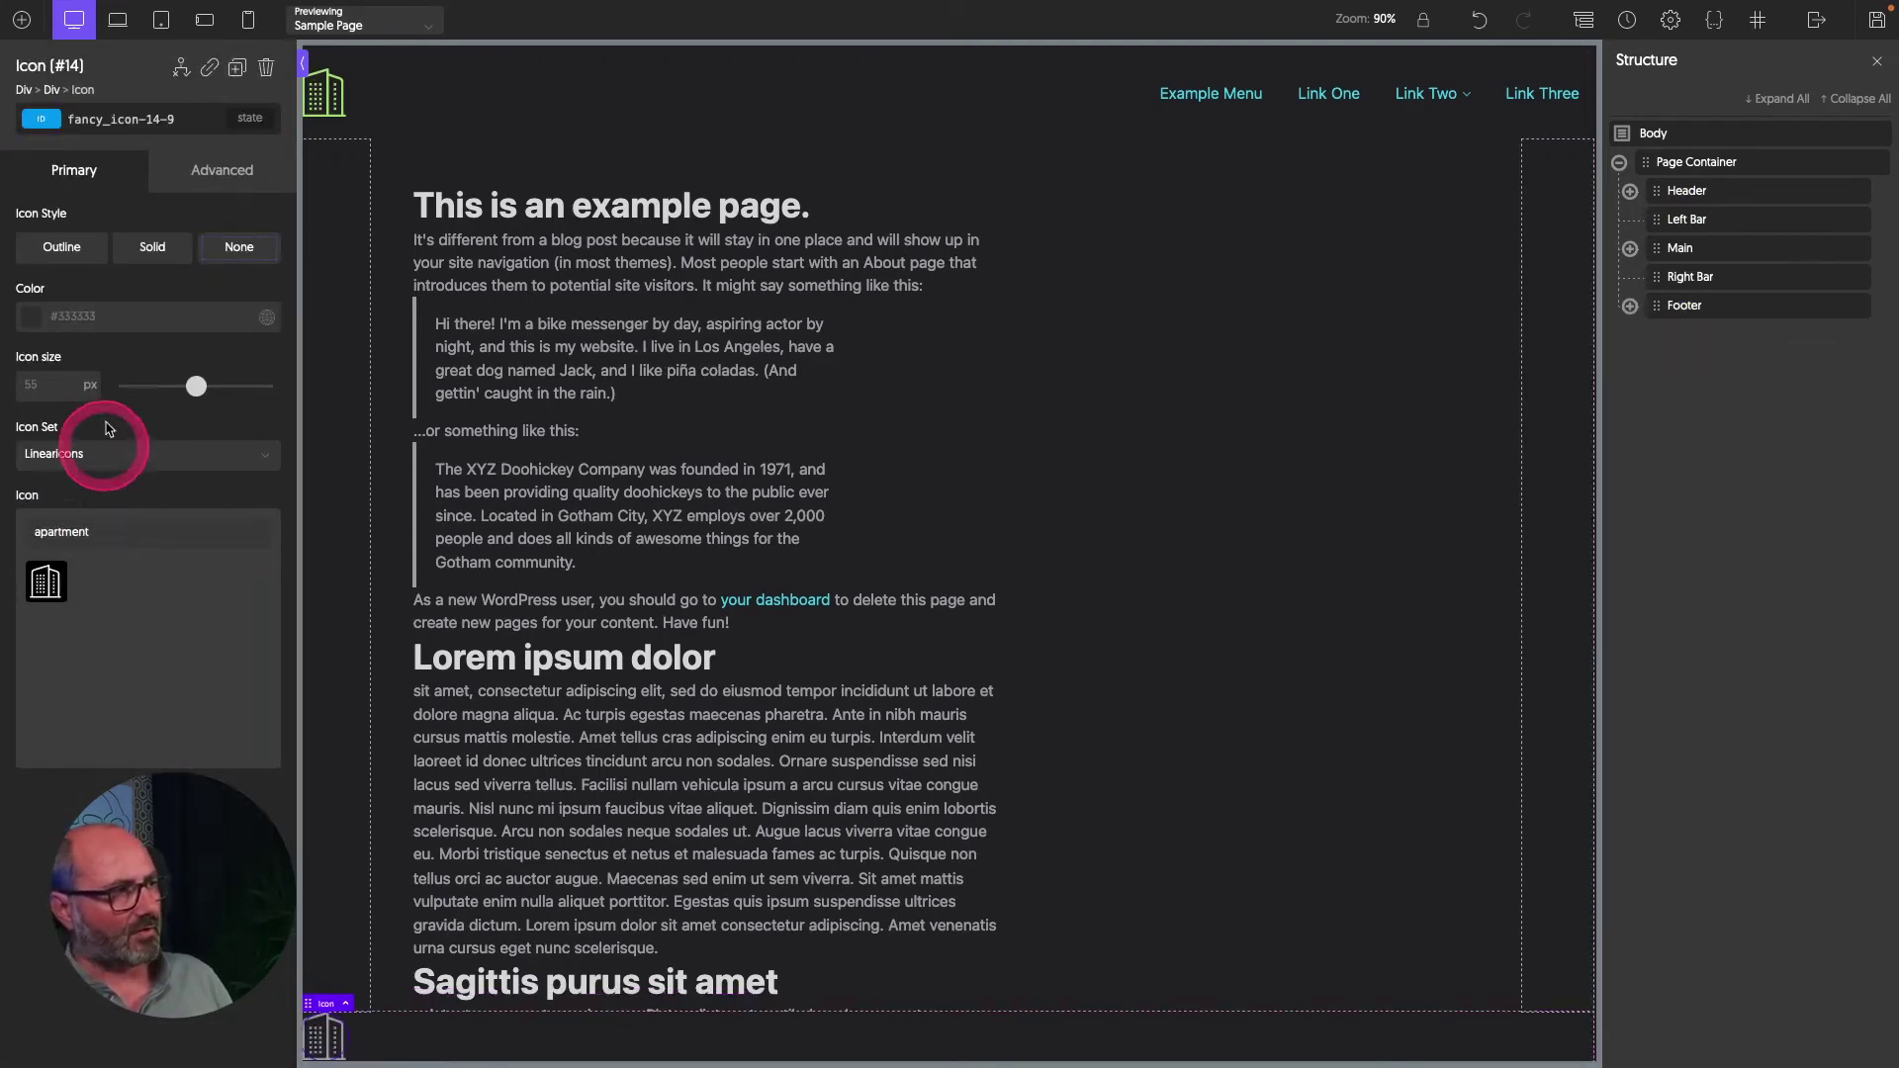
click(93, 316)
click(952, 319)
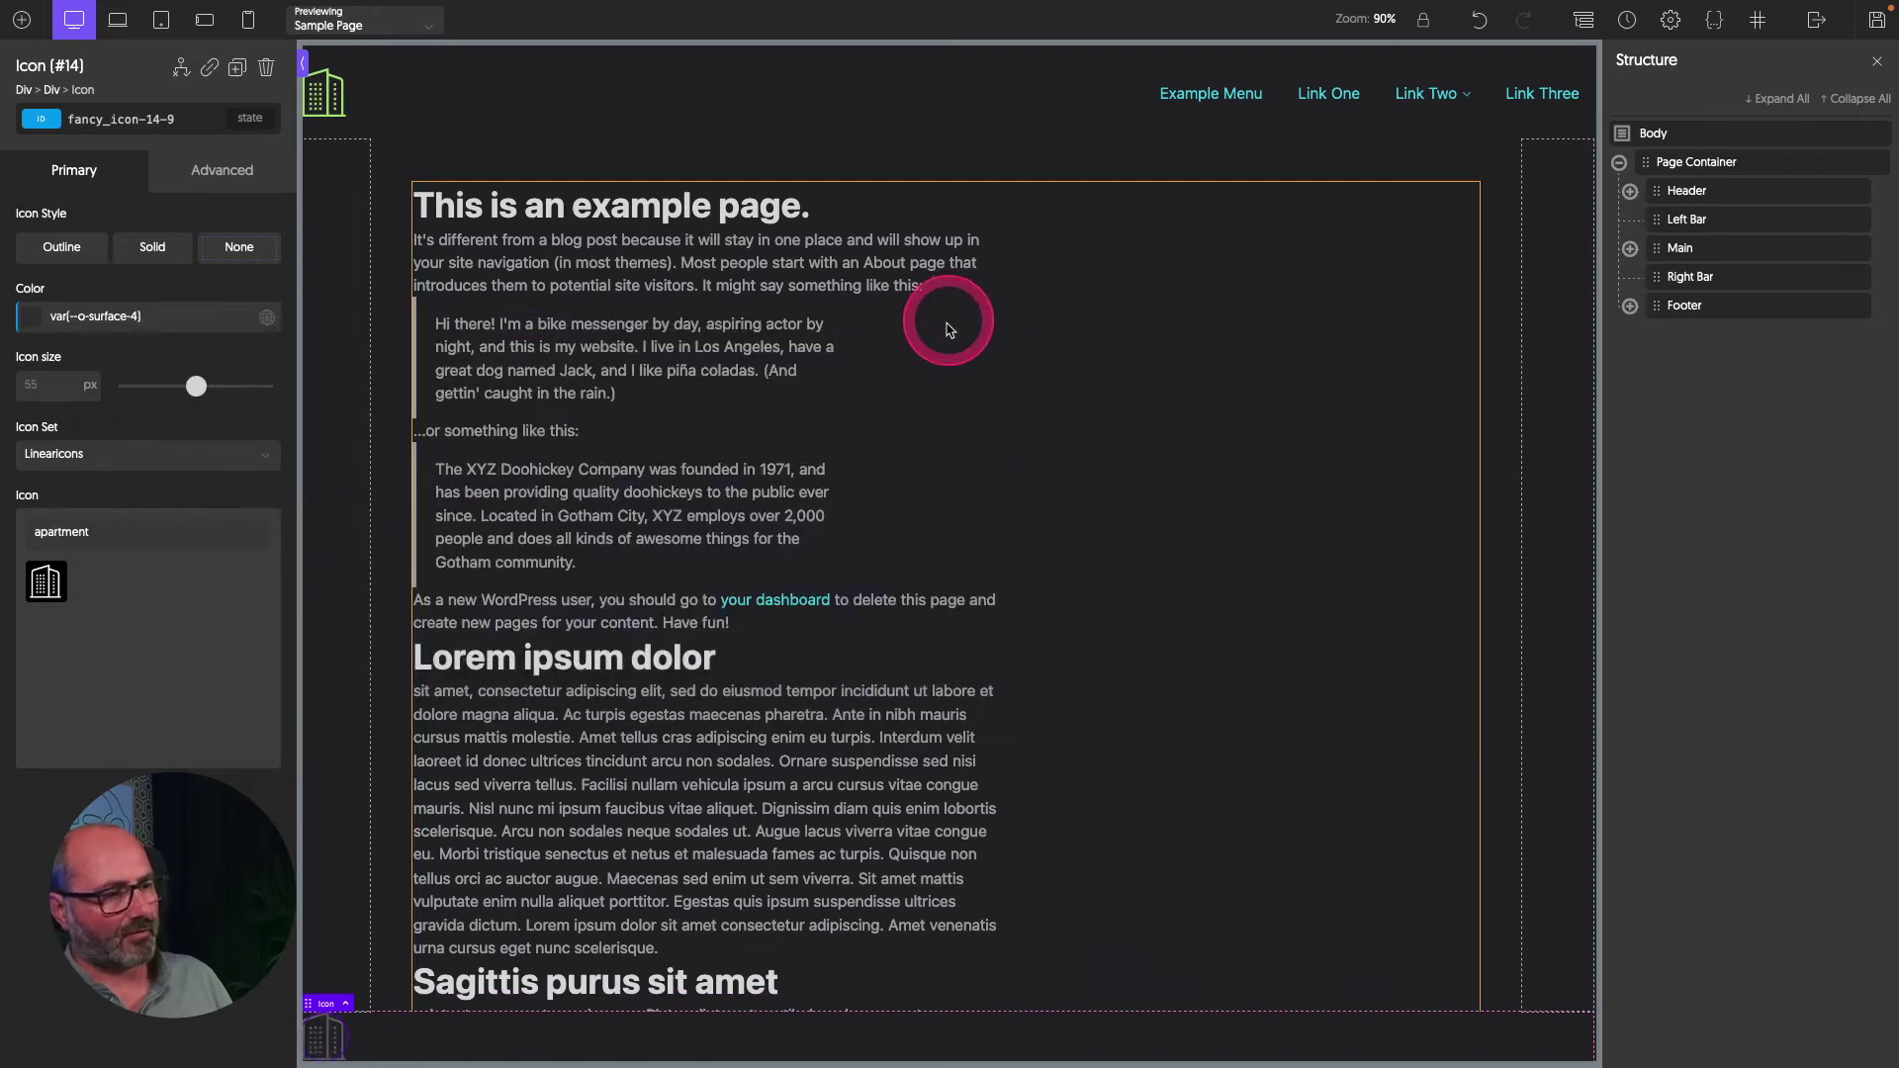
click(182, 704)
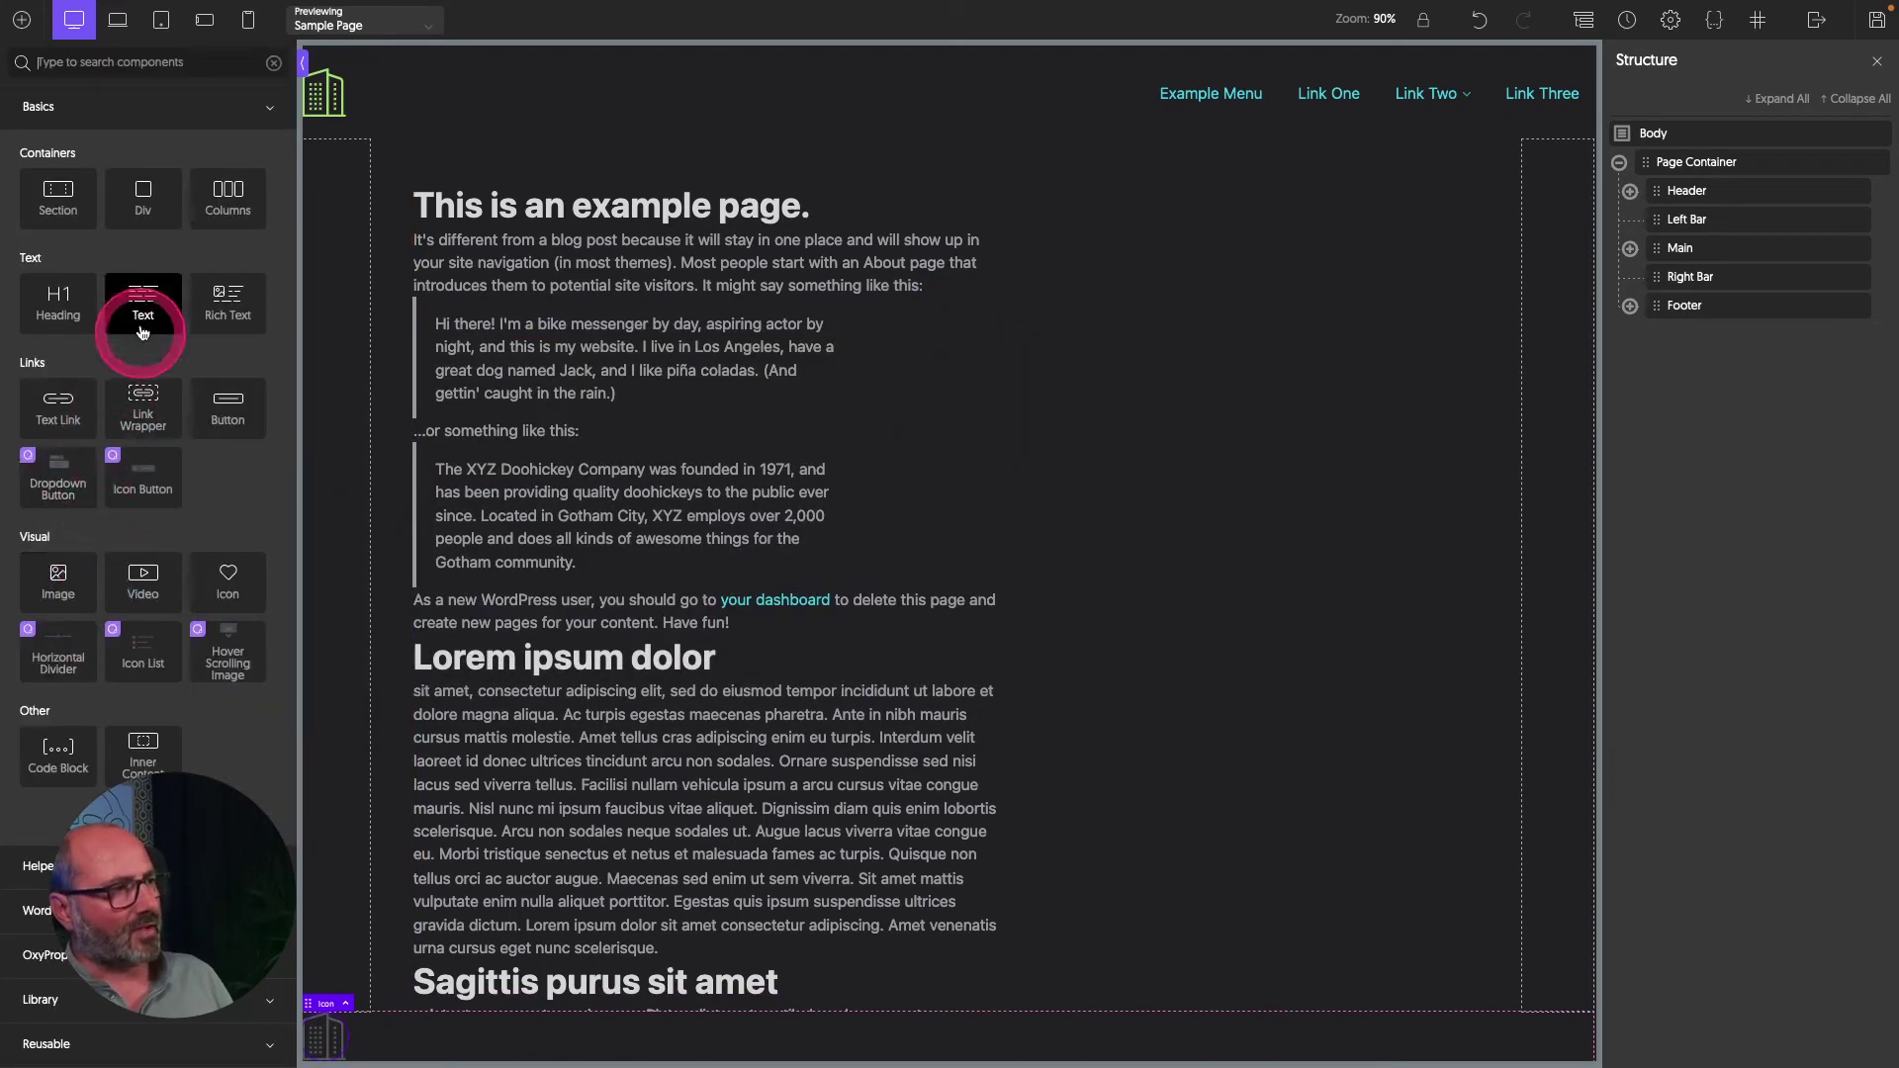
click(139, 307)
text(Copyright text)
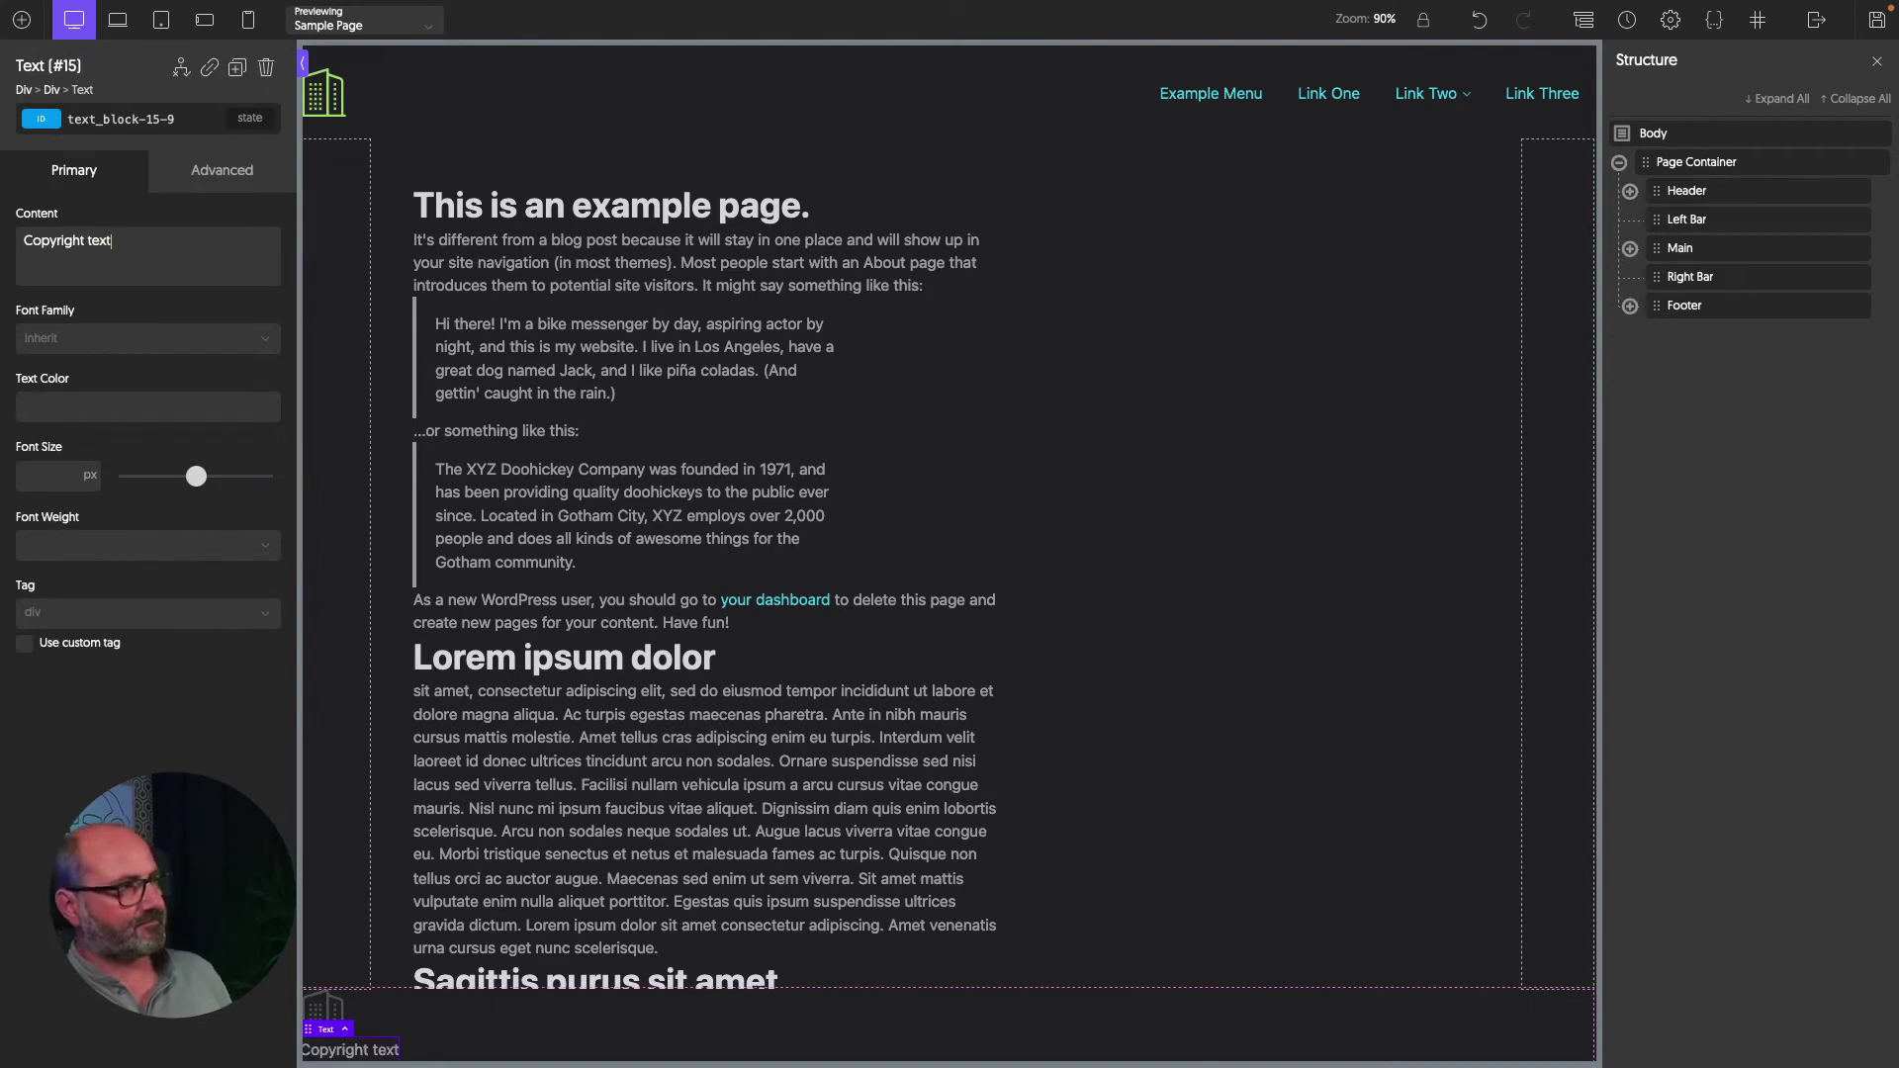
Make the footer a centred horizontal row with space between and pick class o-pad-bl-2.
click(181, 66)
click(148, 262)
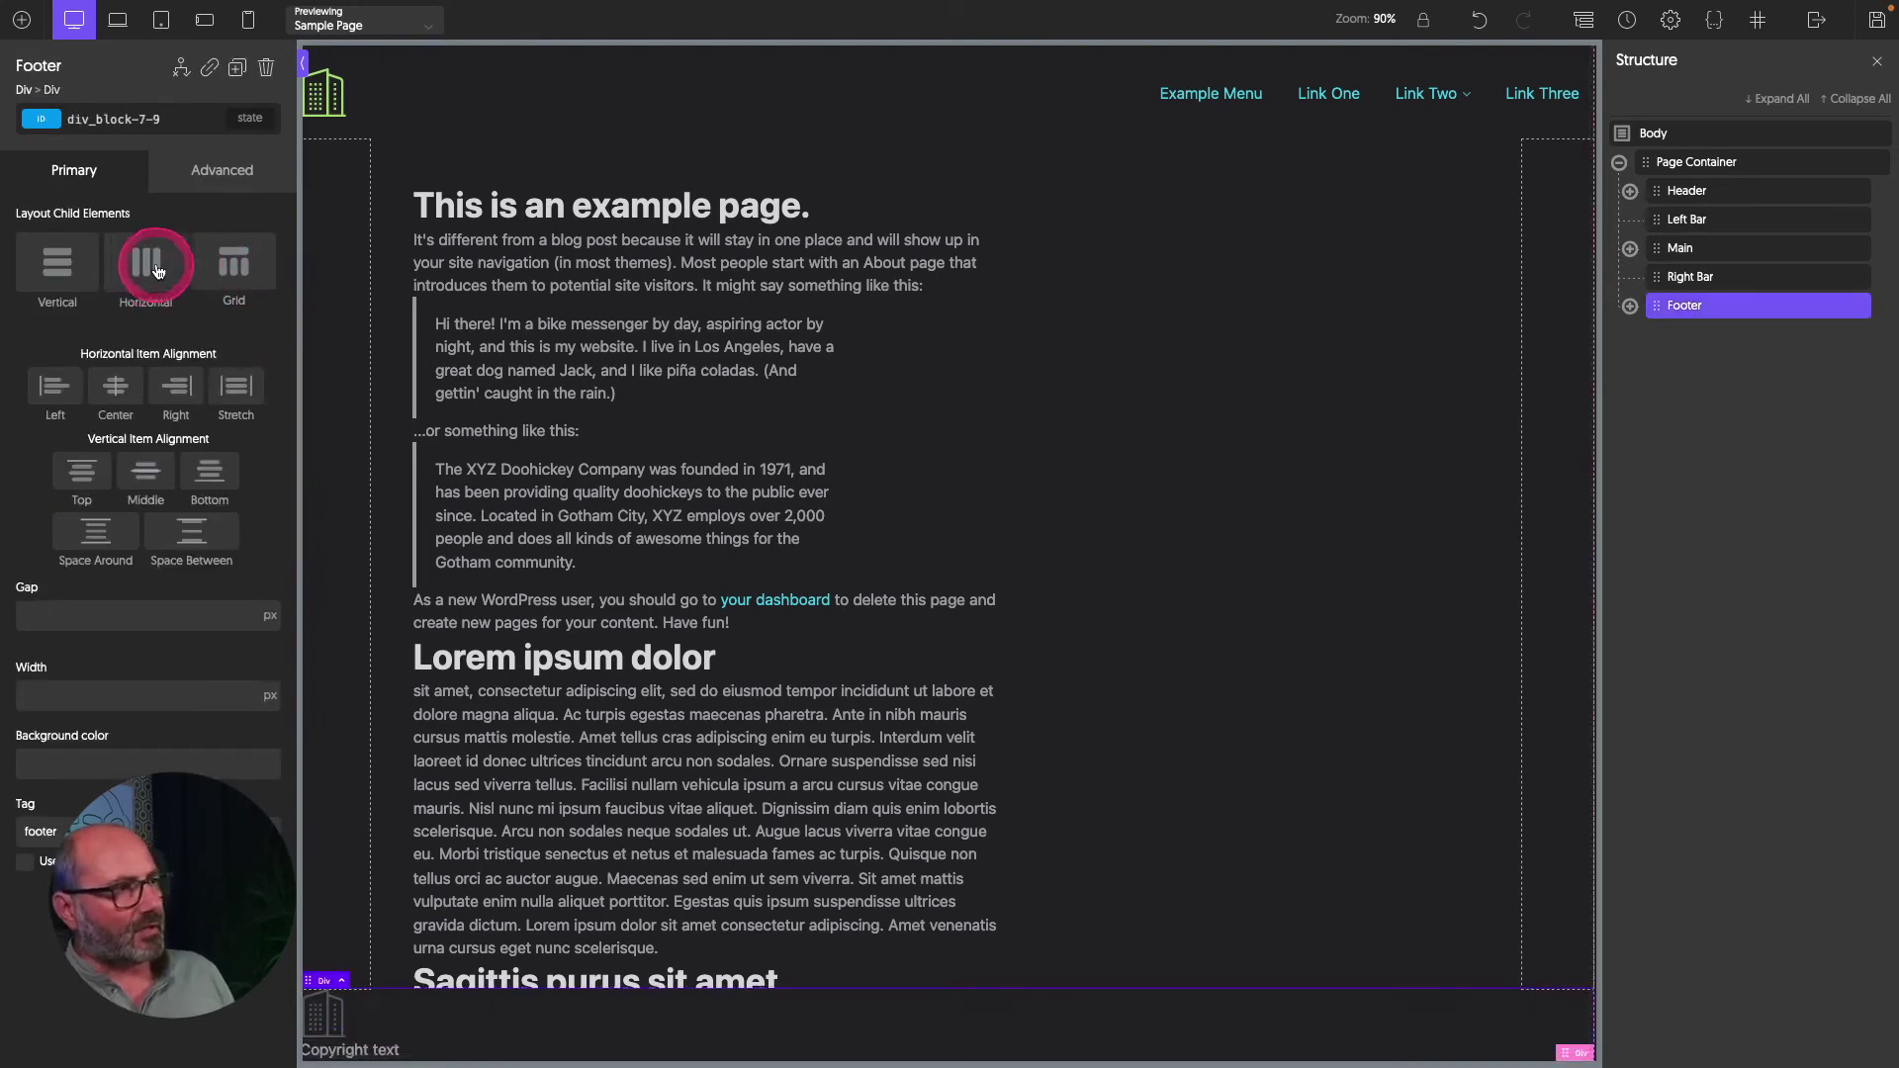
click(115, 465)
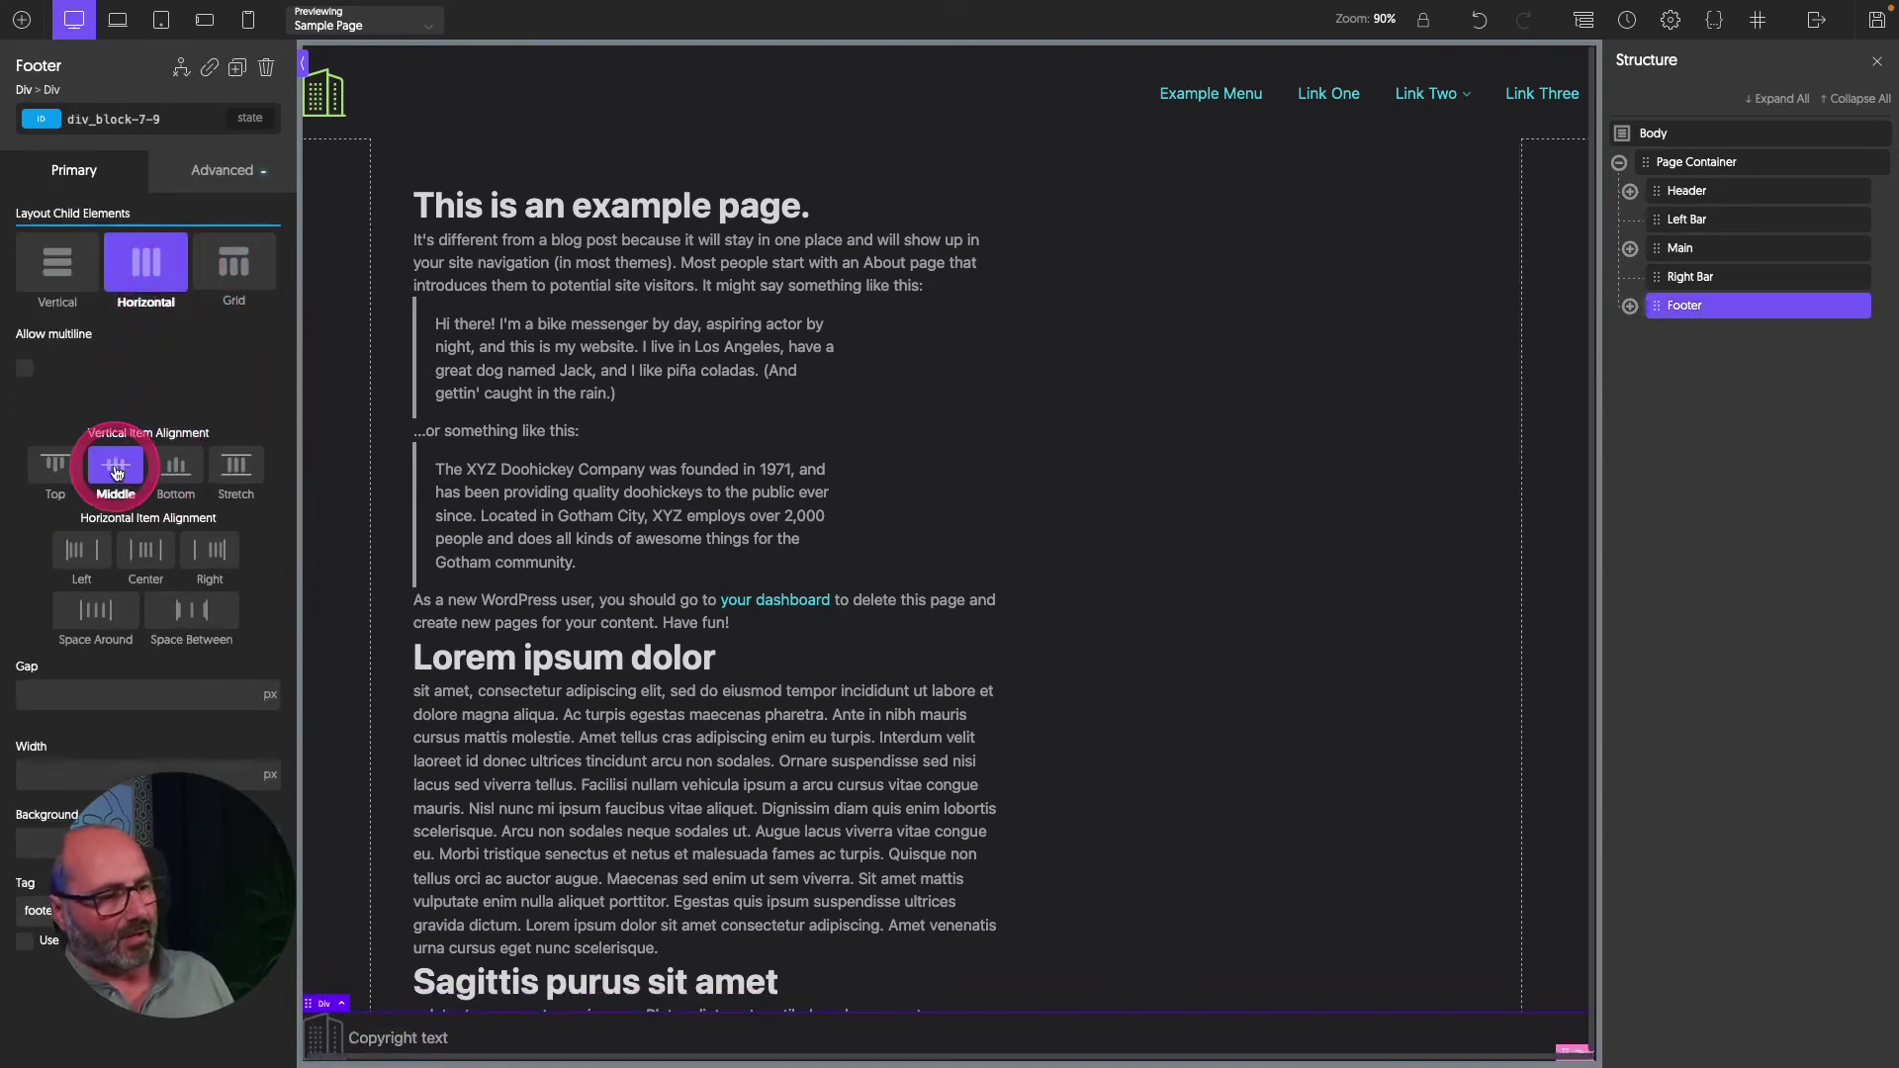
click(196, 619)
click(148, 118)
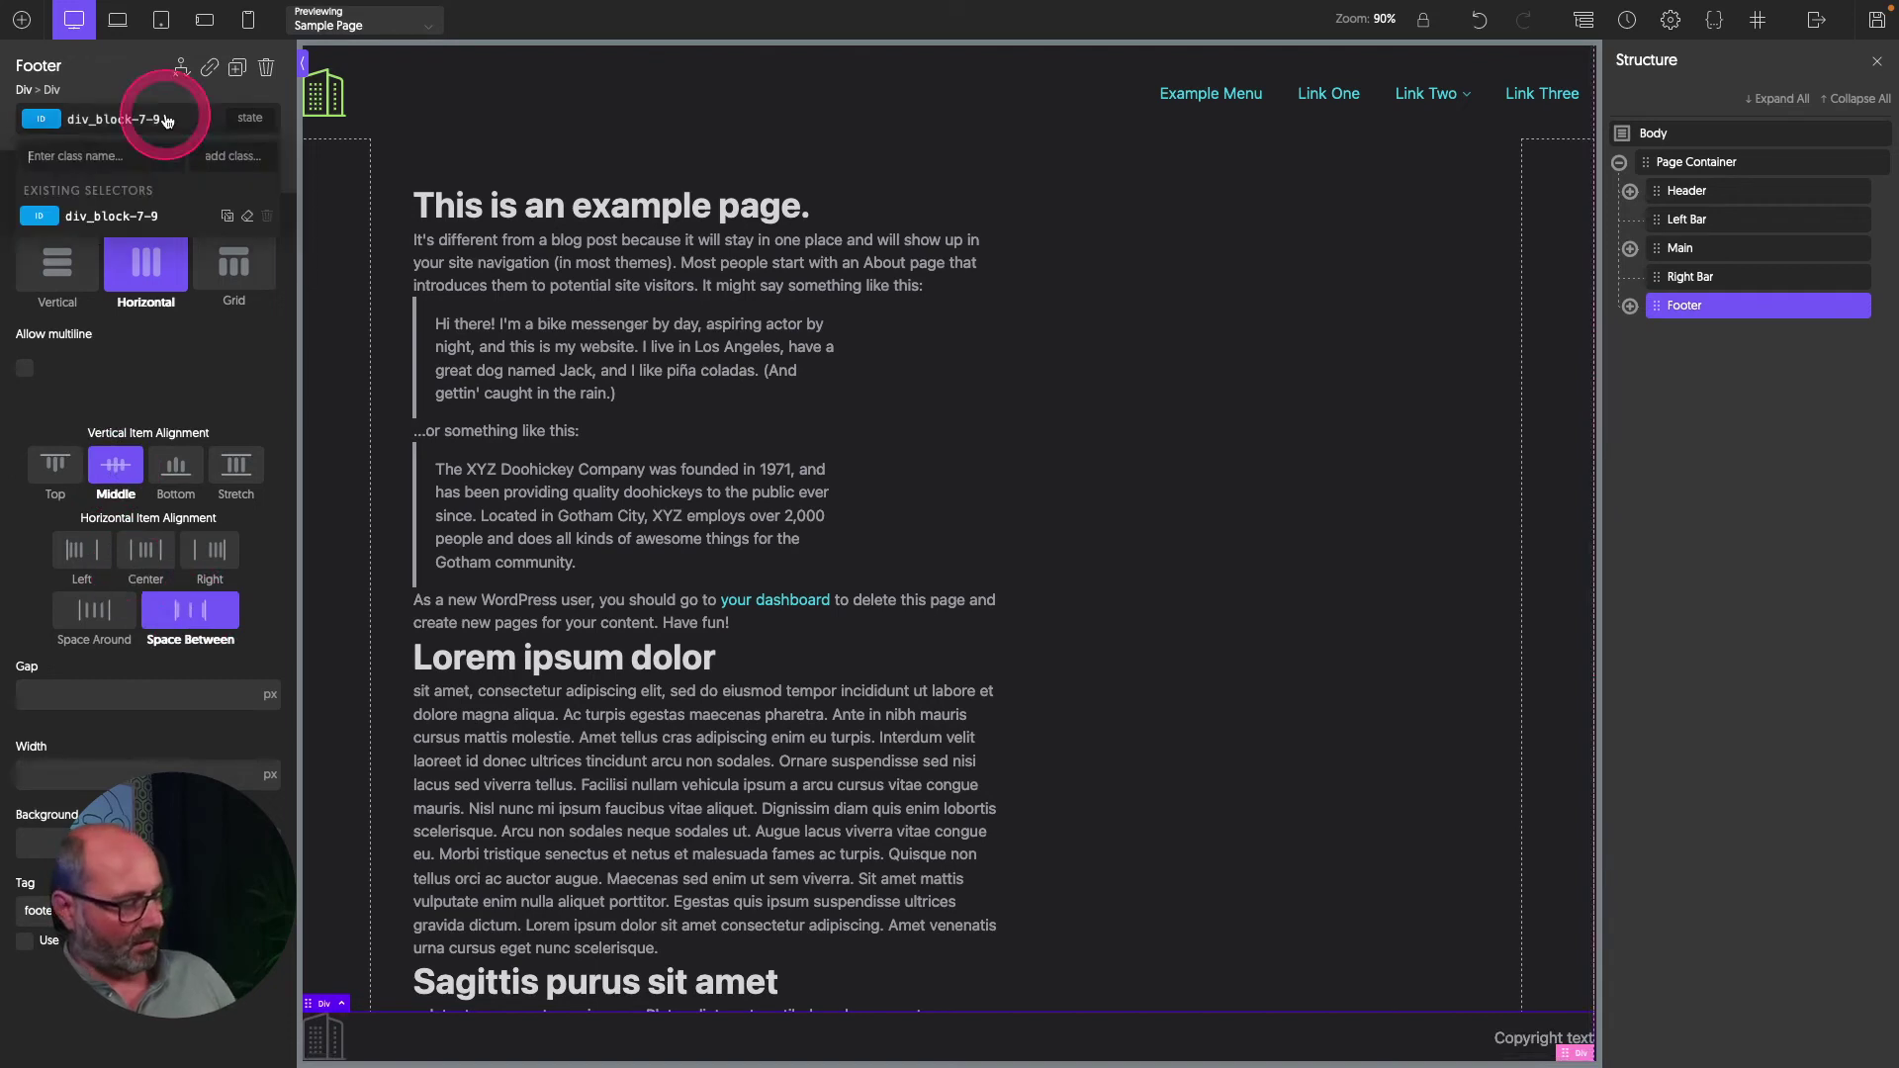
text(pad)
click(136, 556)
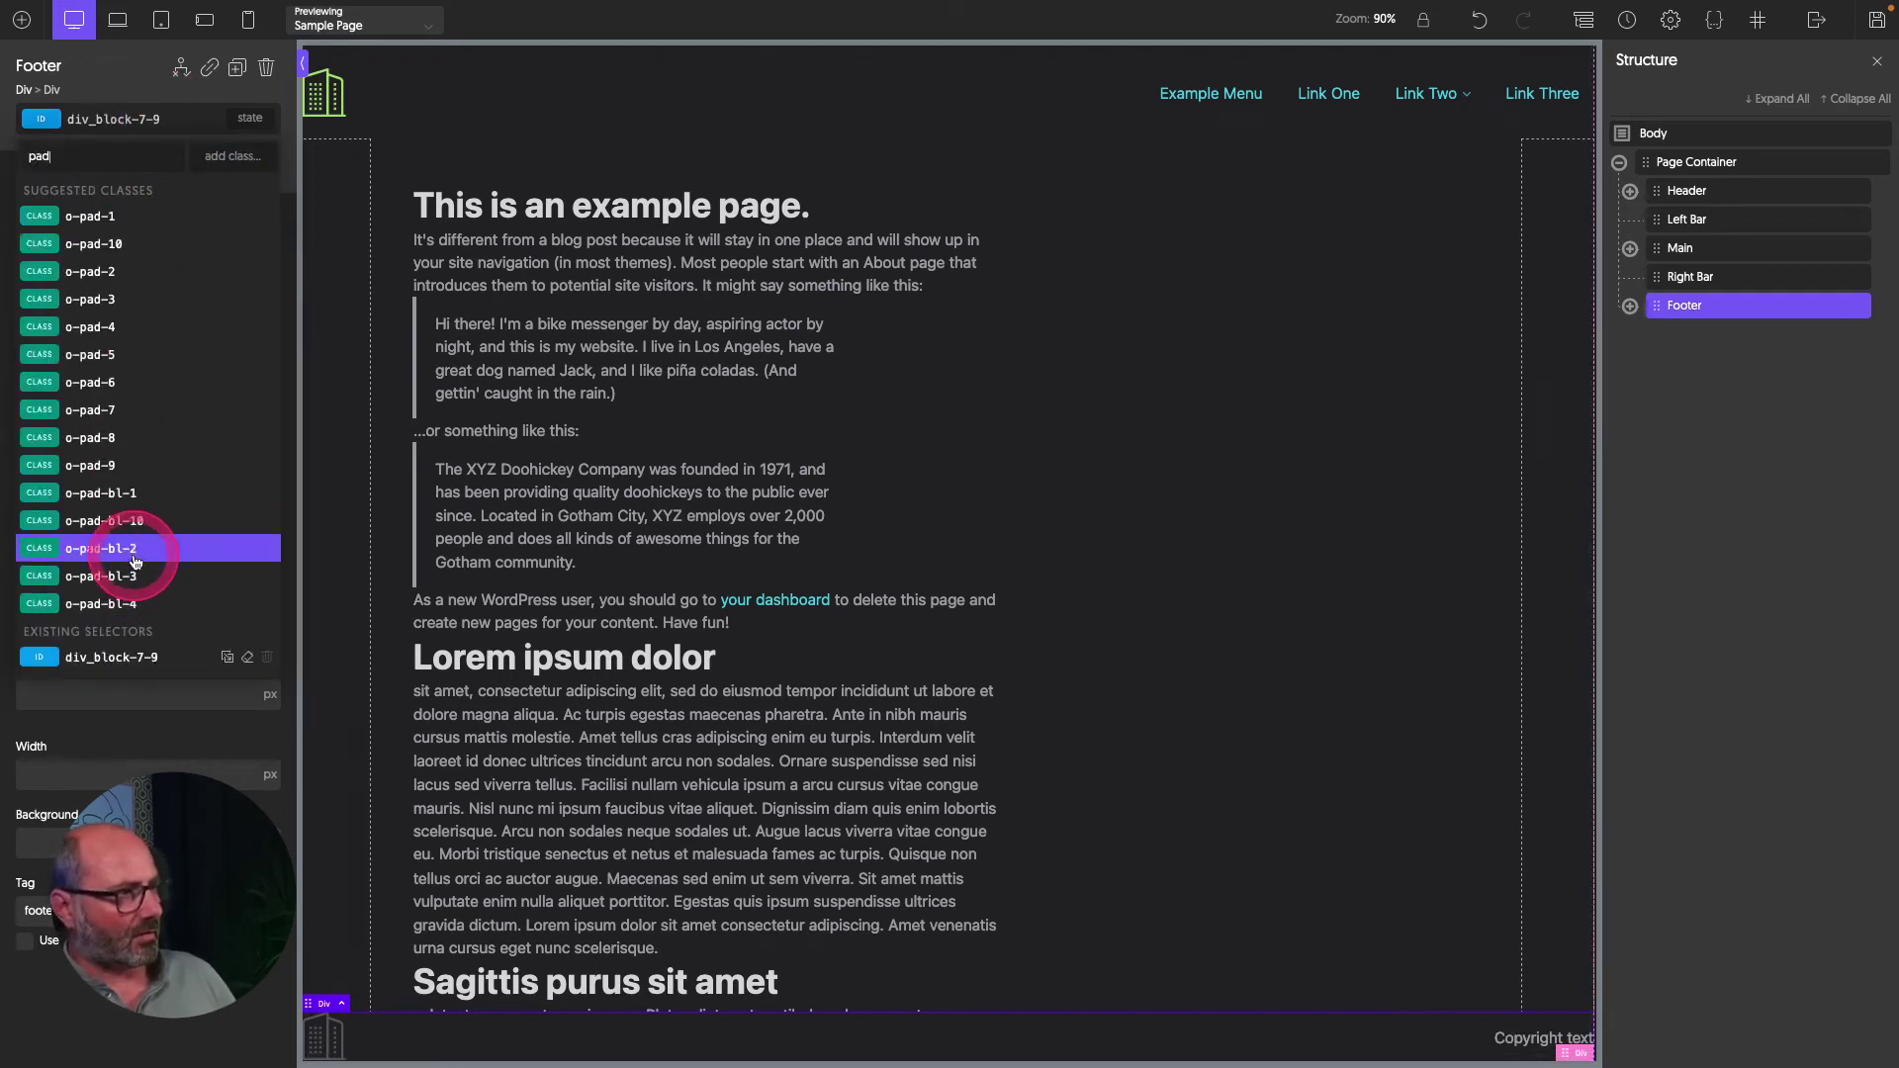
Add a text element reading 'Menu' to the Left Bar.
click(1730, 219)
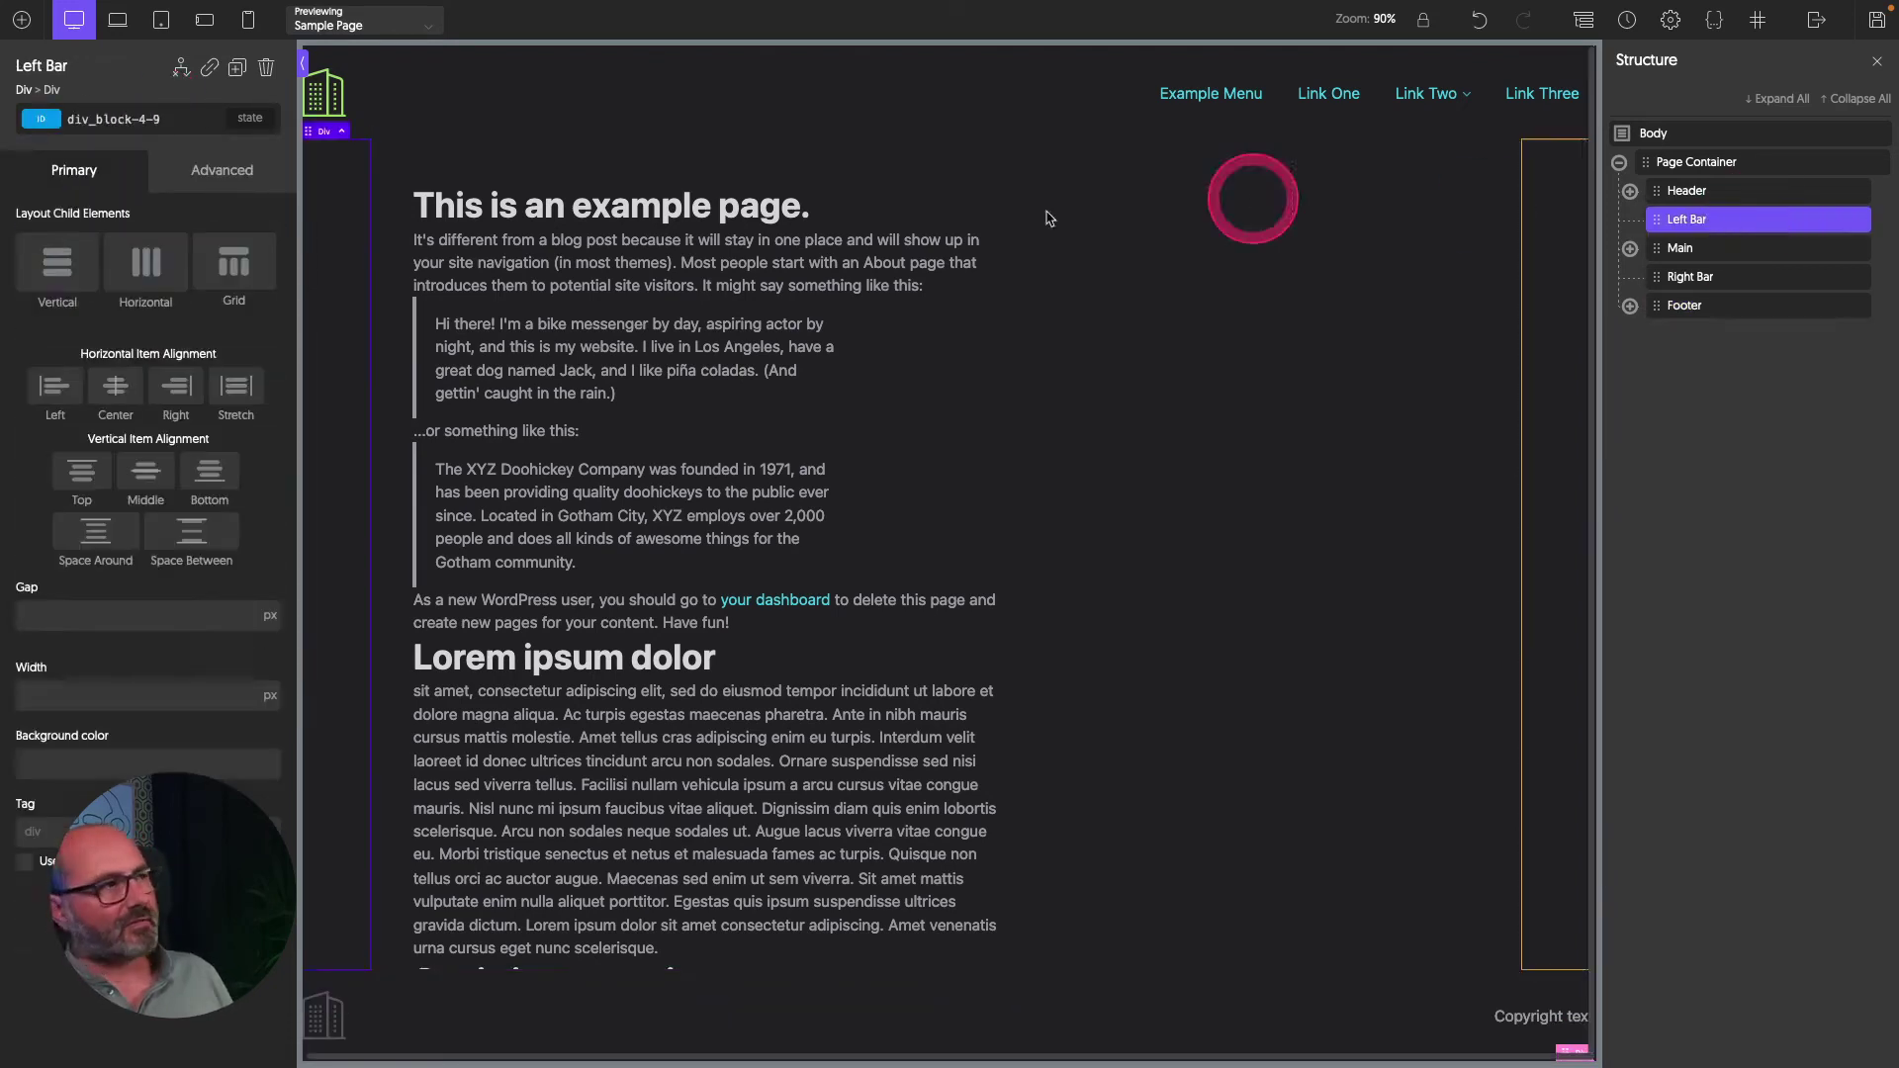
click(22, 20)
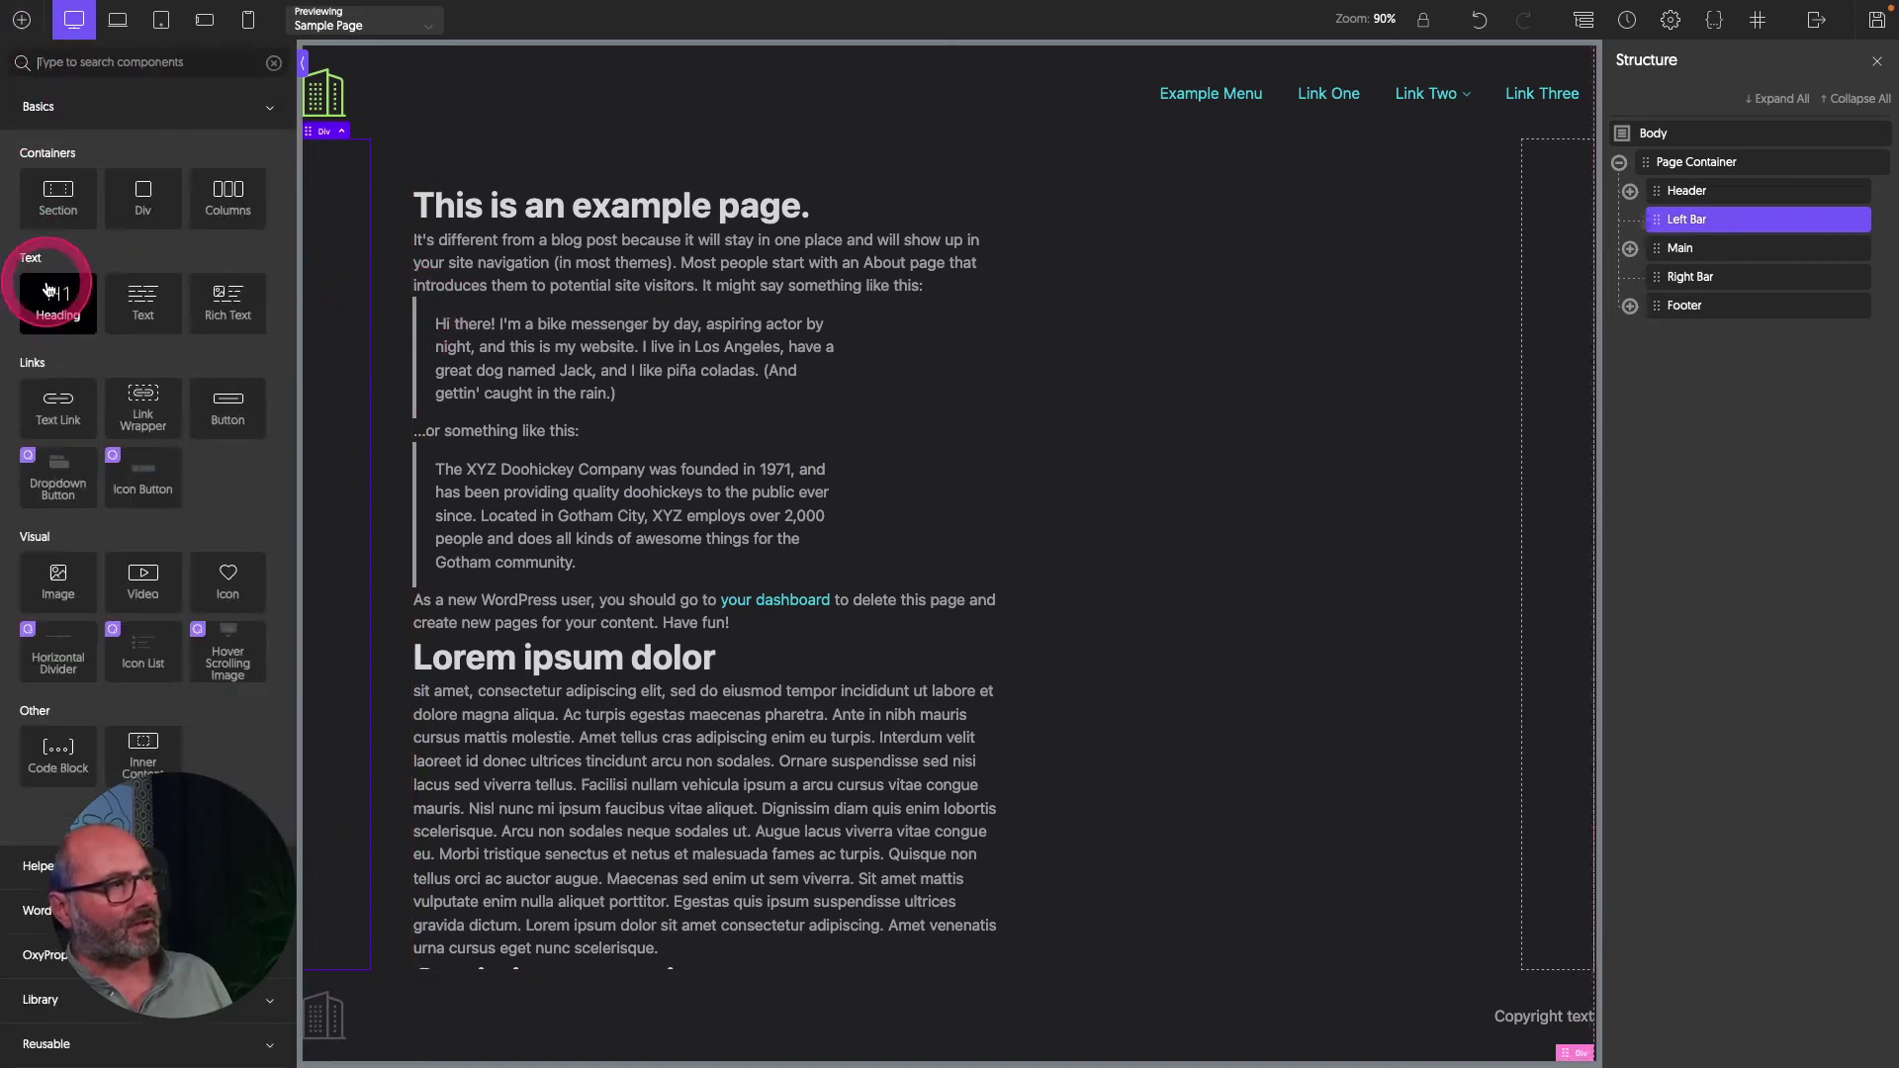
click(142, 297)
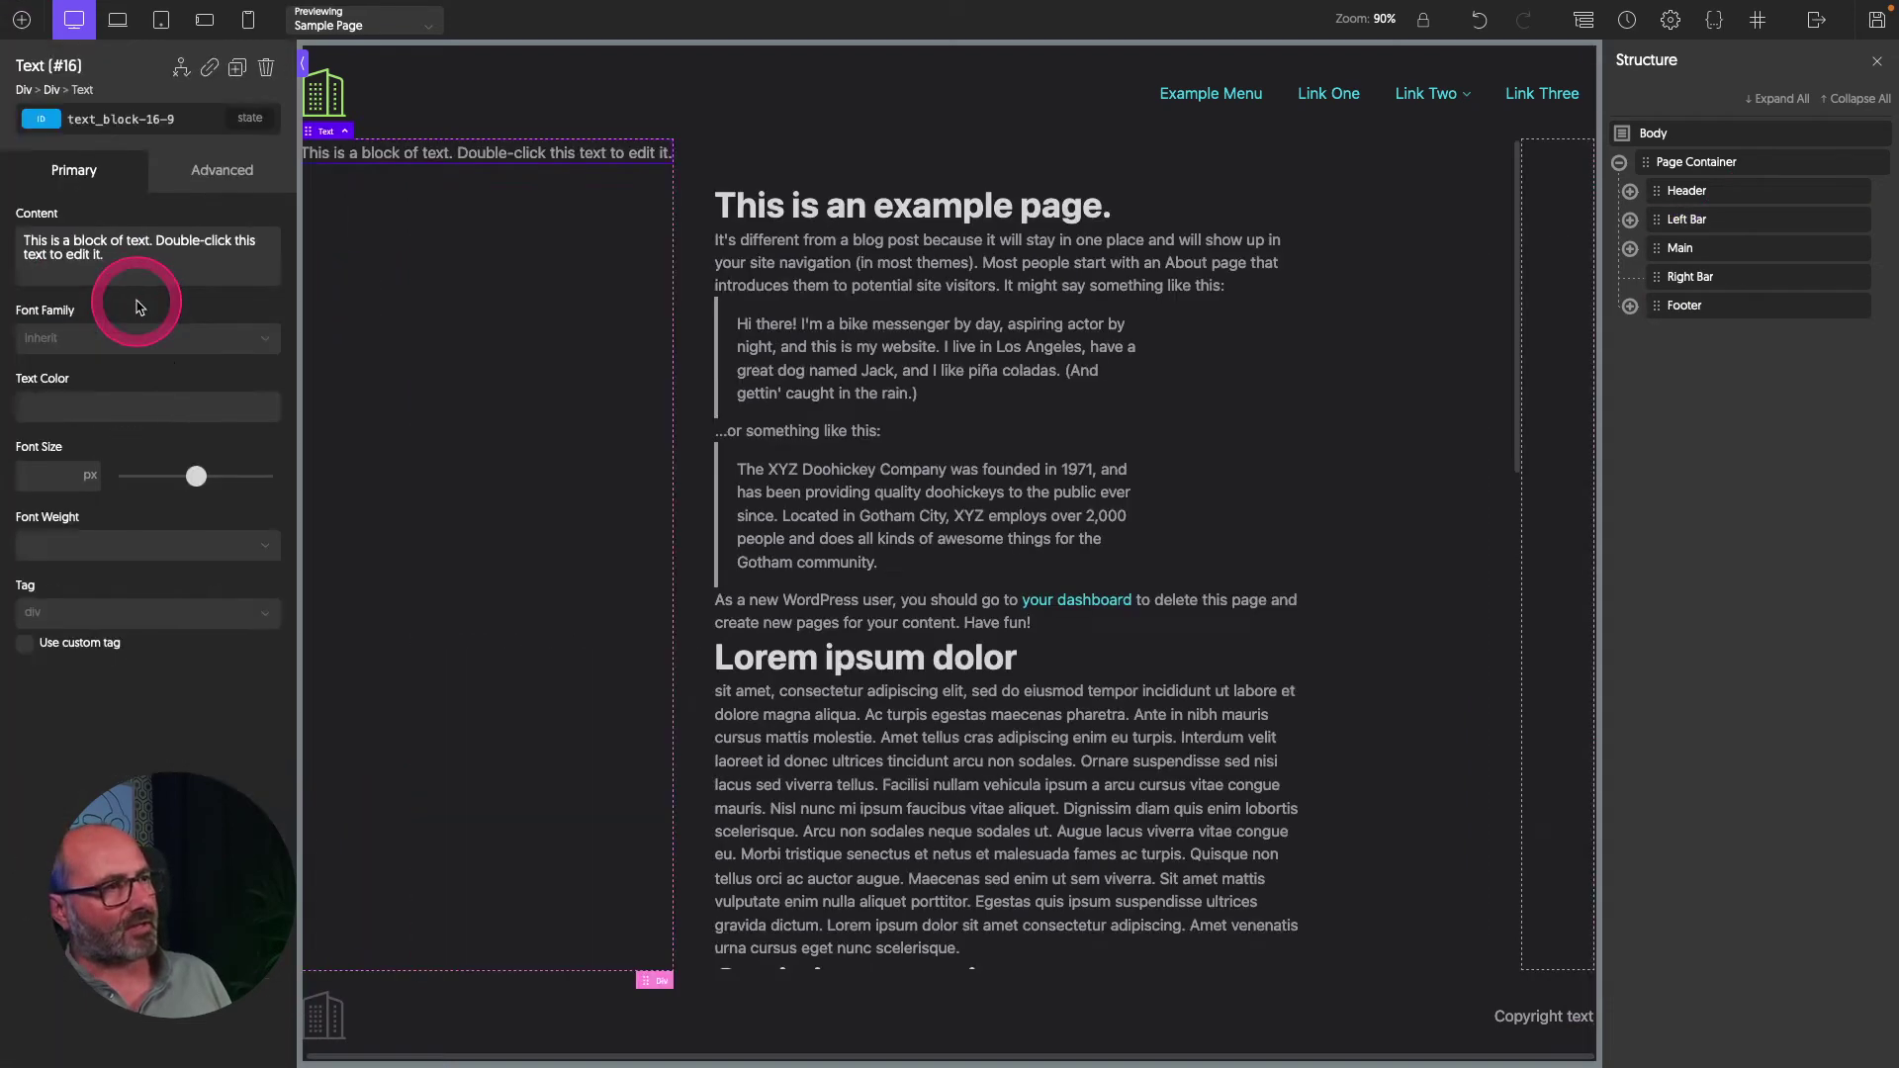
key(ctrl+a)
text(Menu)
Style the Menu label with fluid size 1, Text 1 colour and weight 200.
click(38, 476)
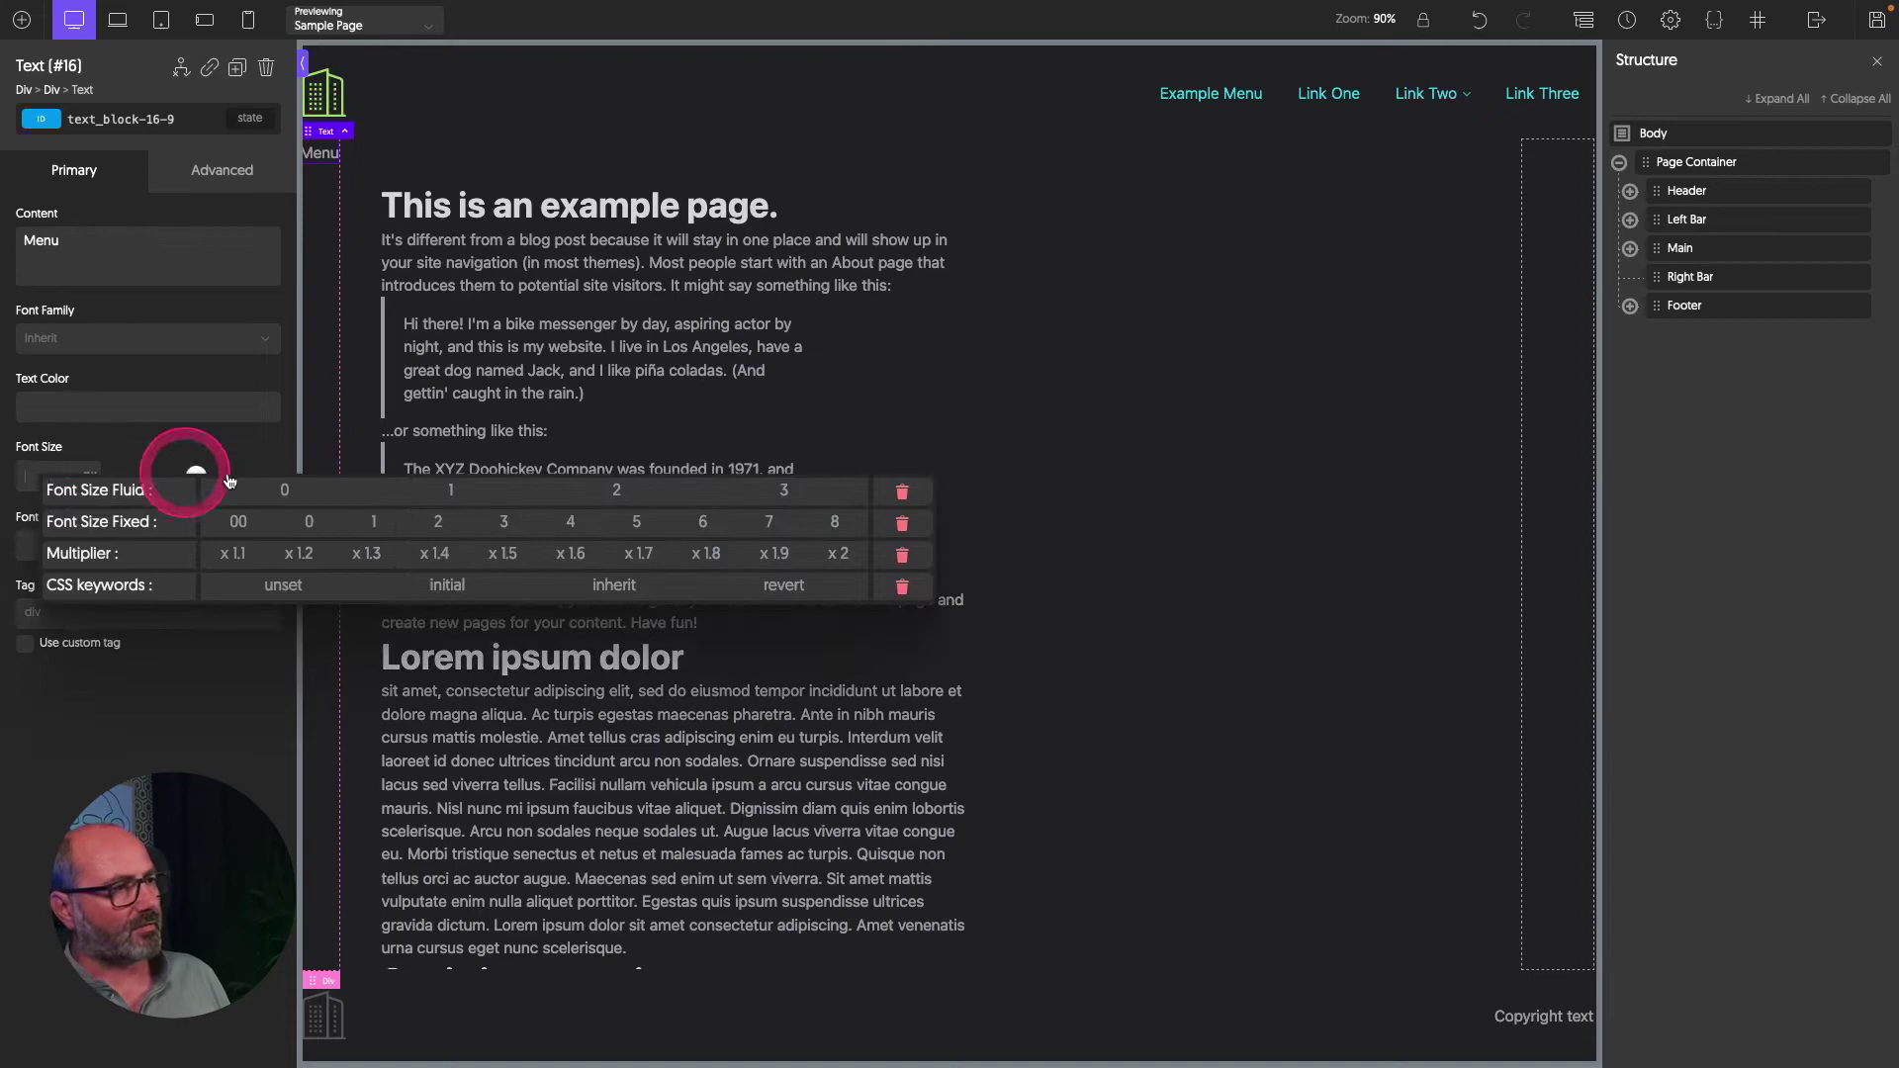
click(467, 499)
click(282, 406)
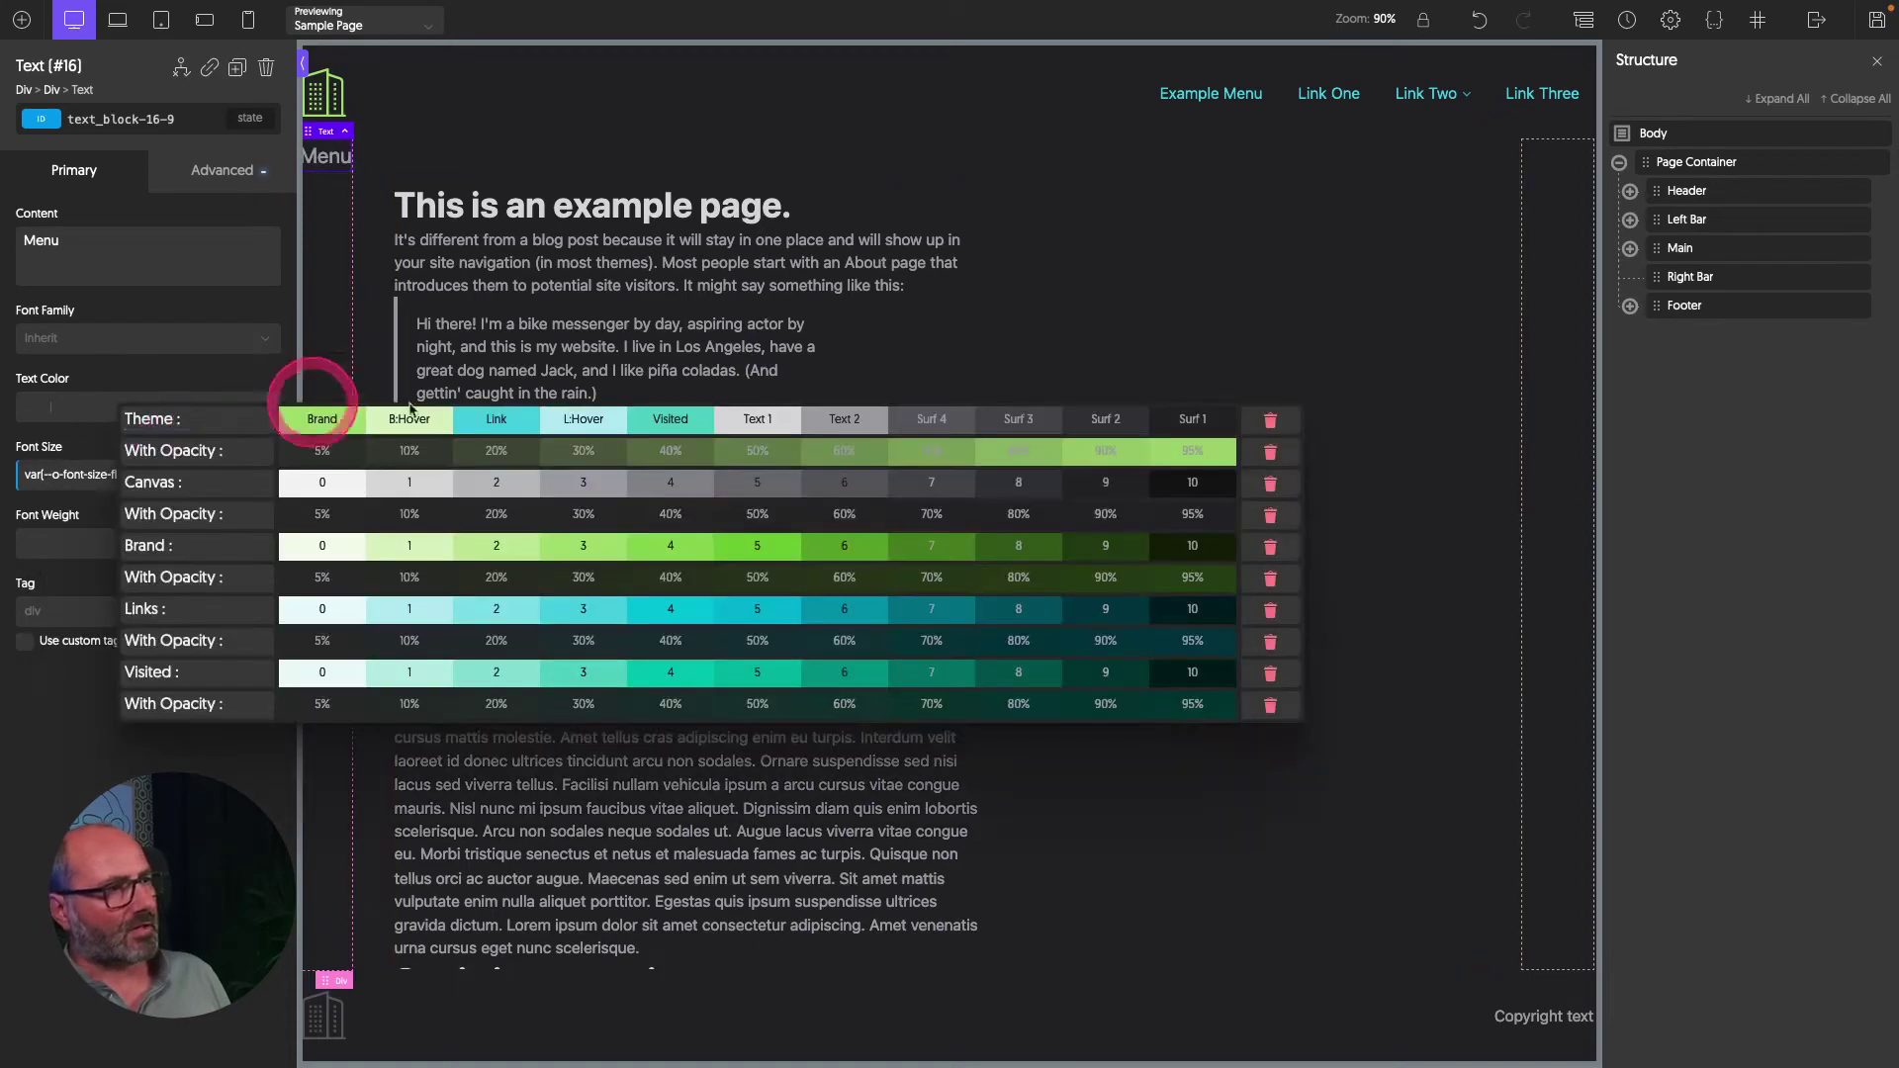
click(784, 418)
click(198, 543)
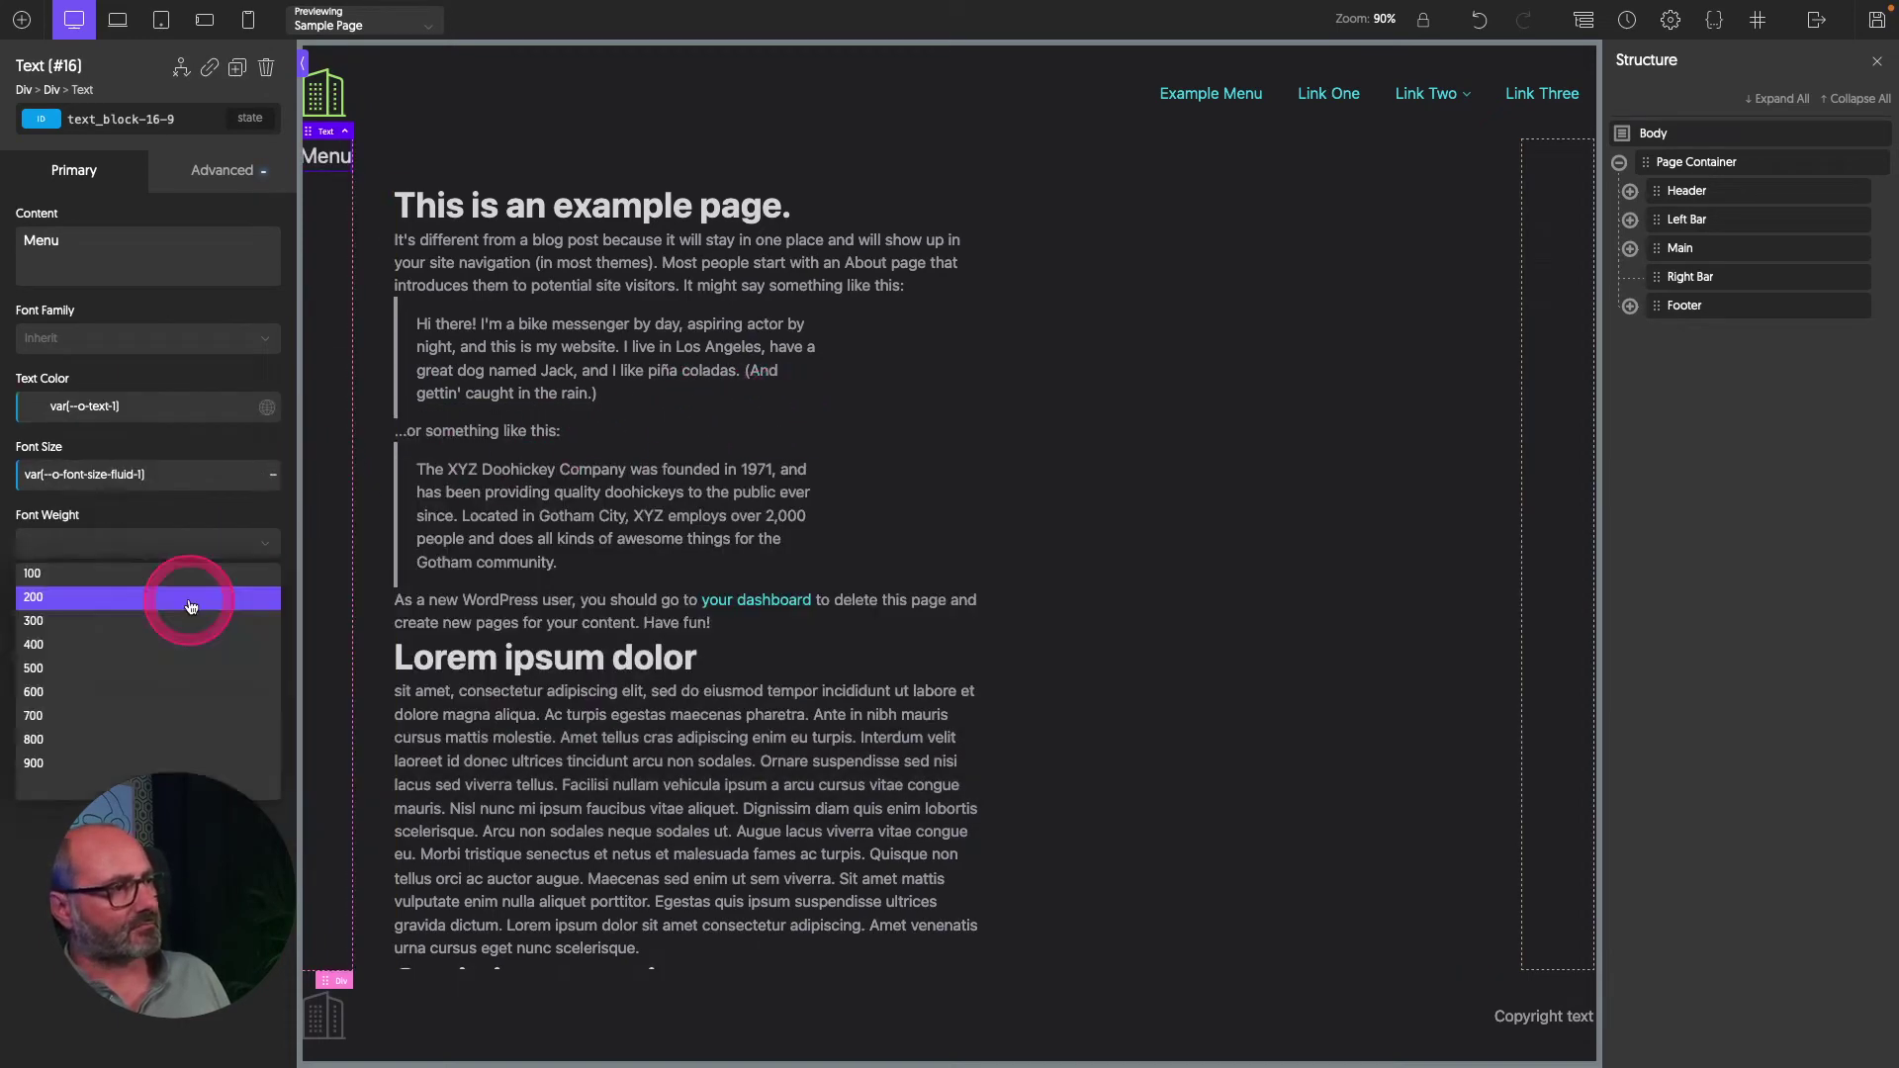
click(191, 597)
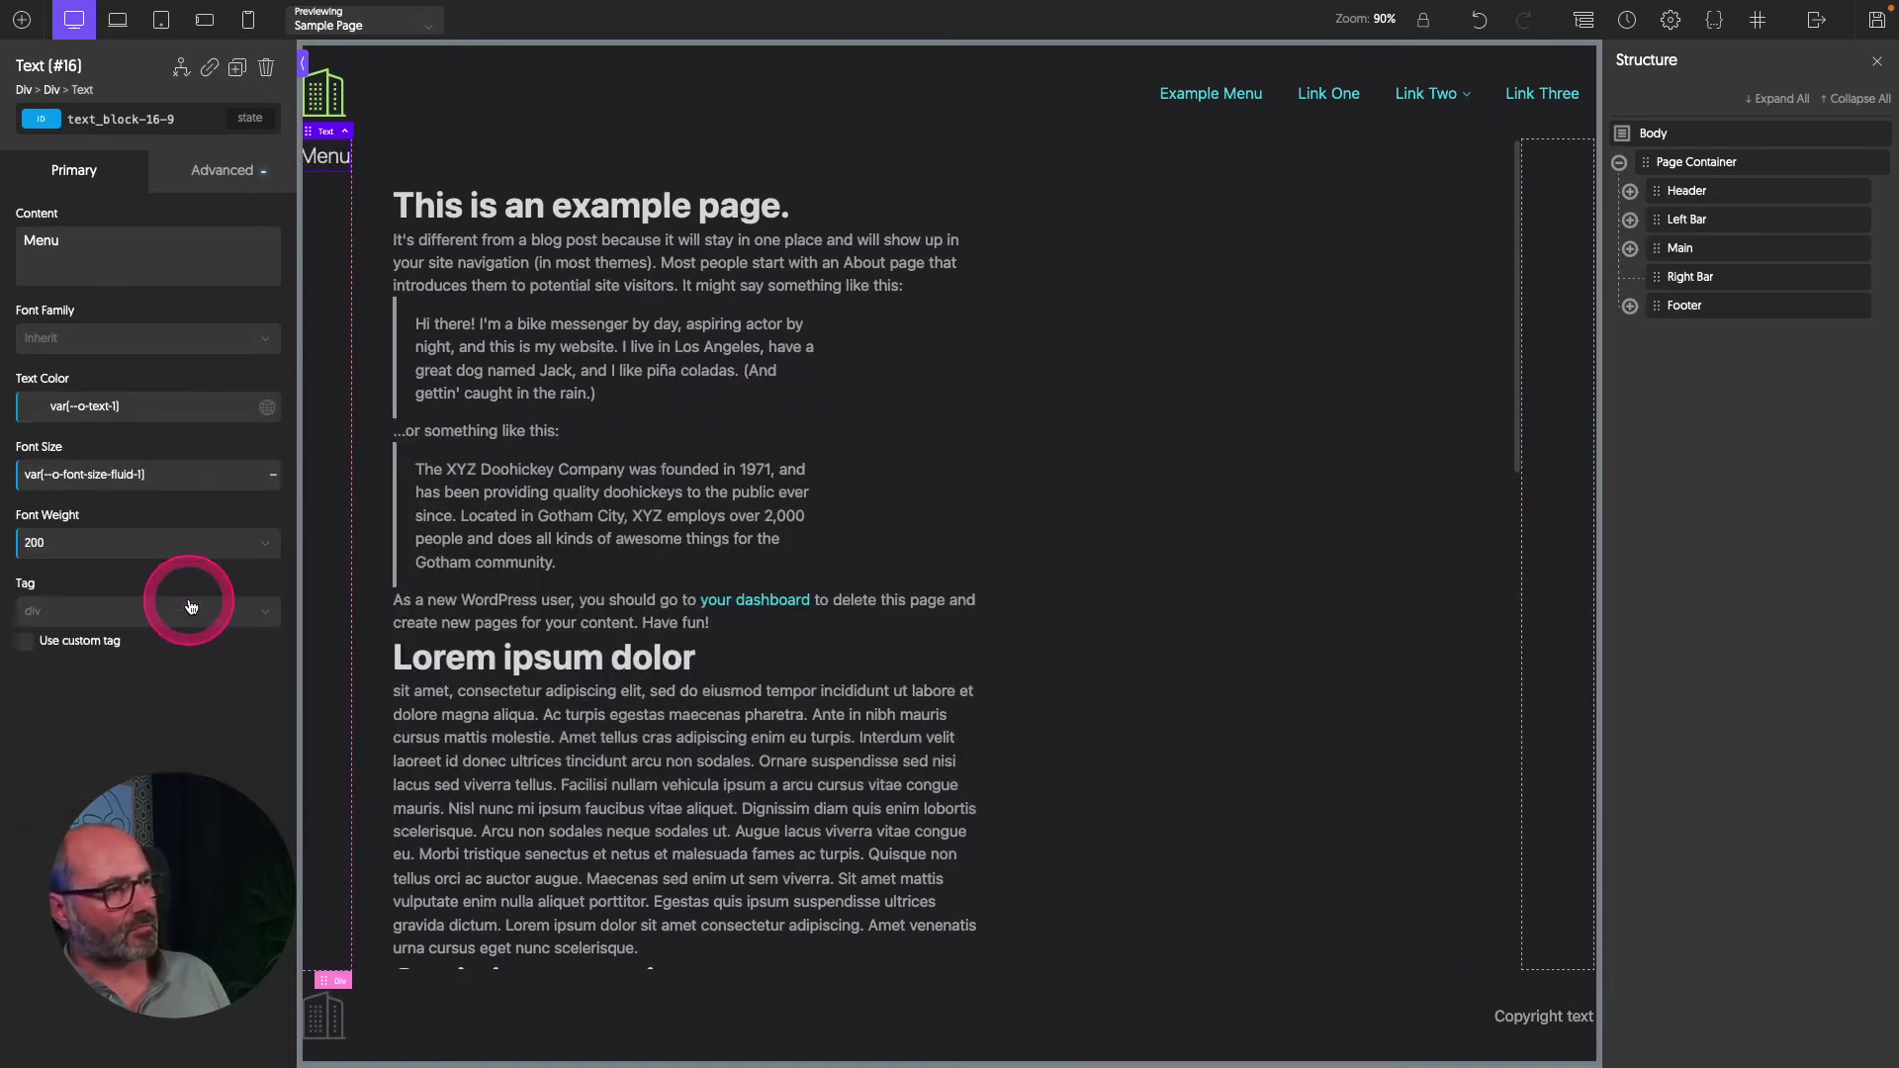
Add a WordPress menu to the Left Bar with a vertical layout.
click(22, 19)
click(140, 265)
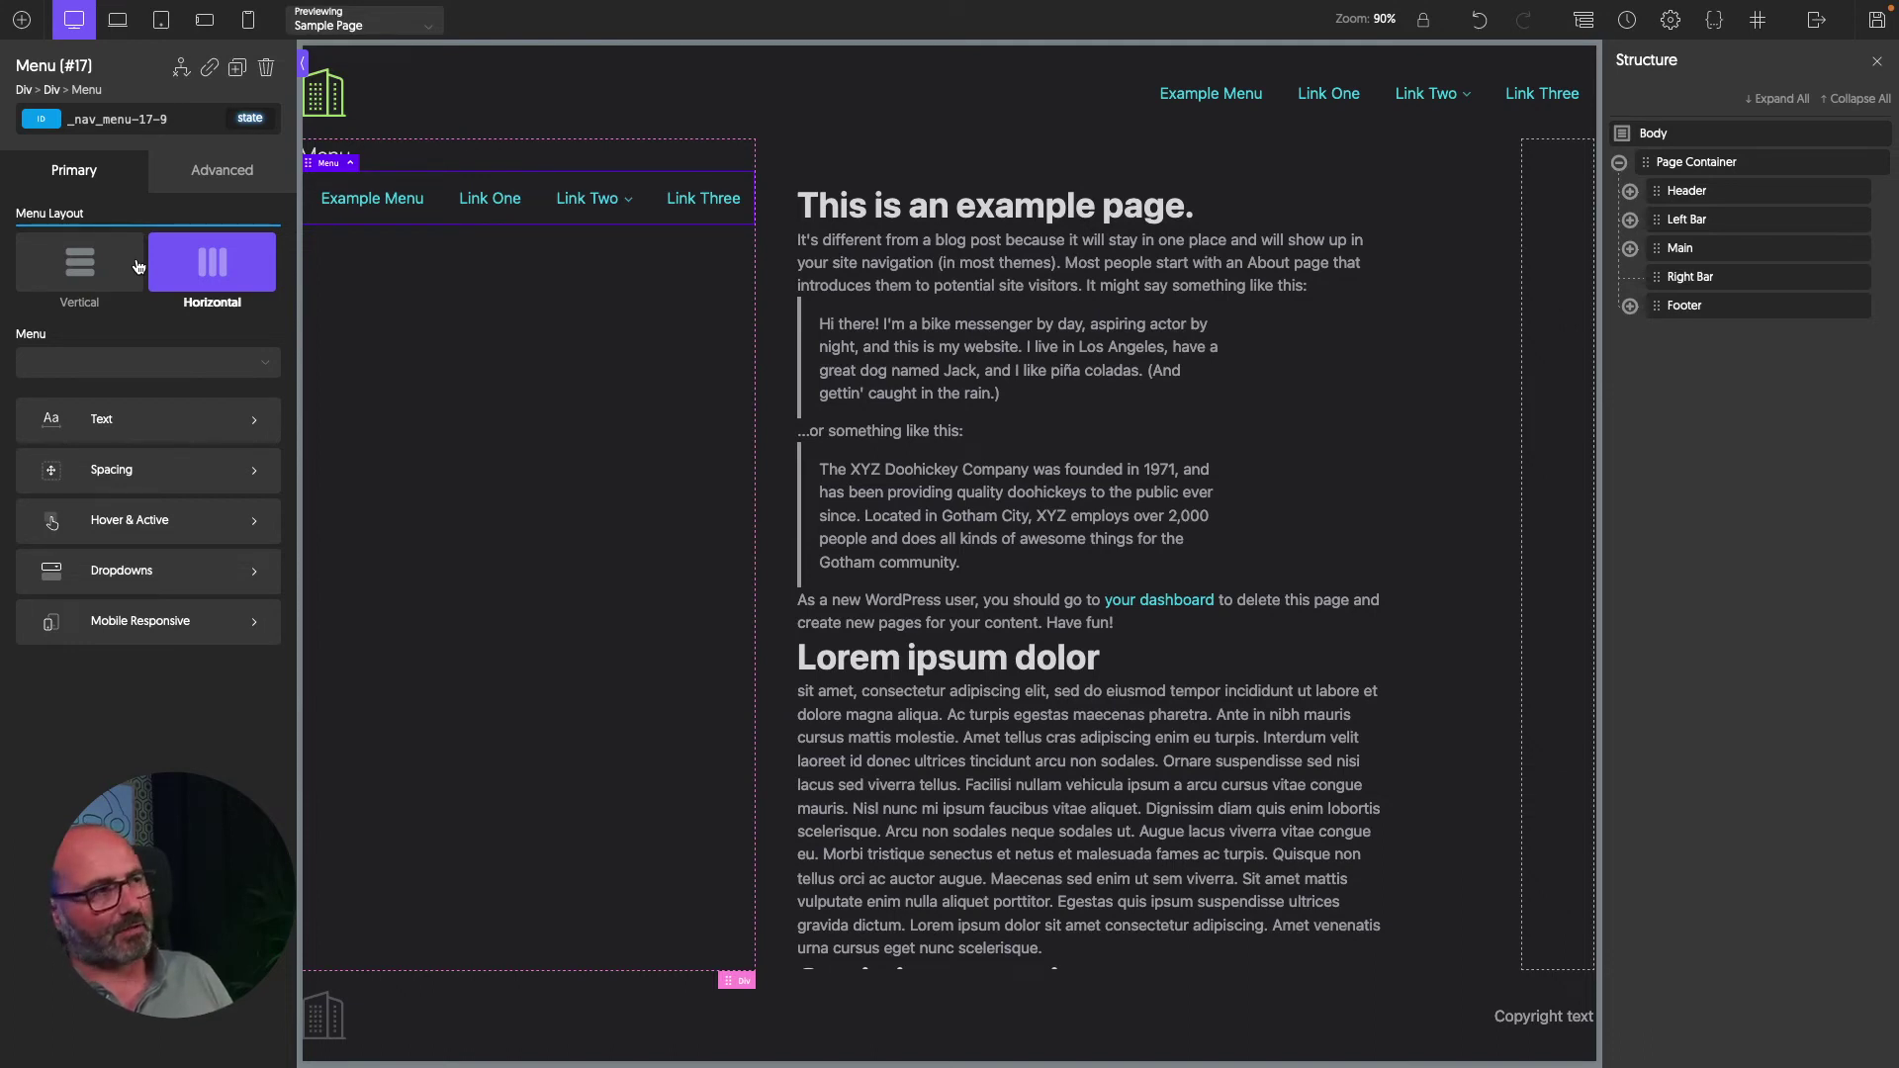
click(187, 342)
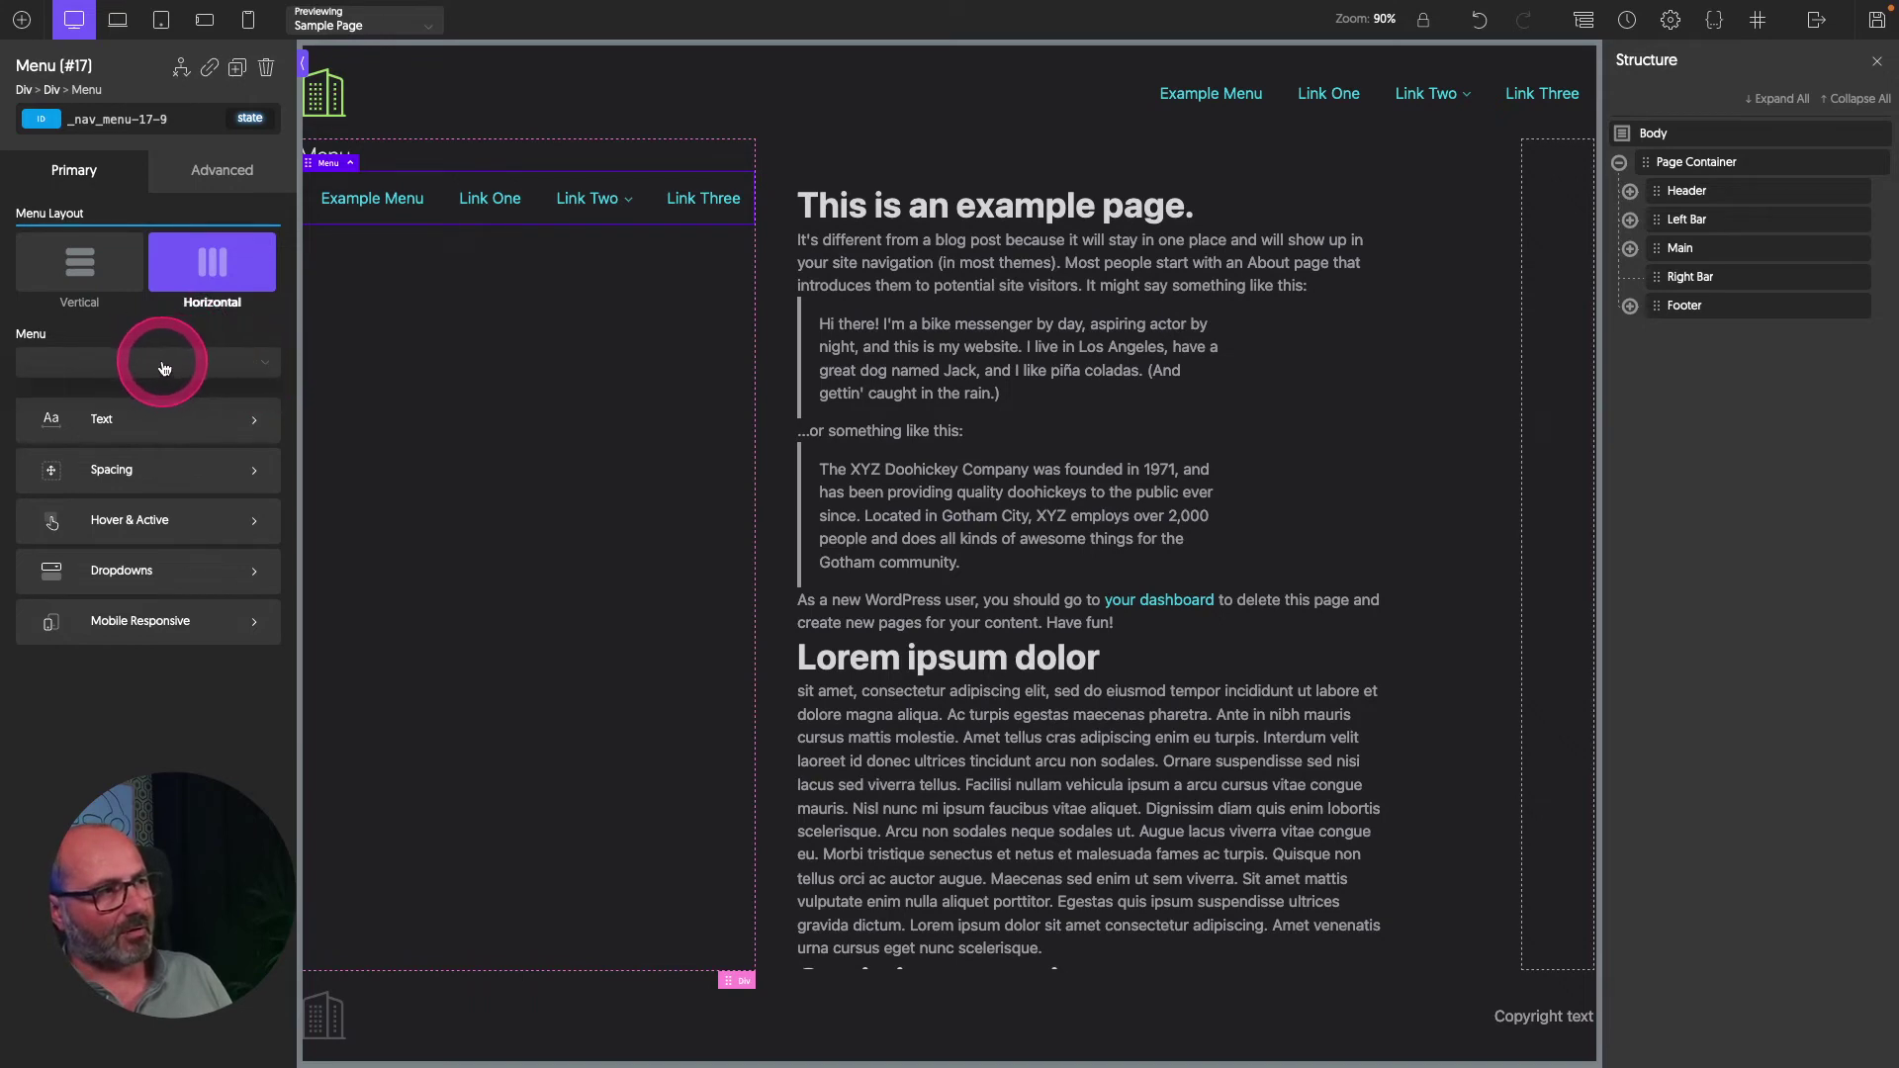
click(98, 273)
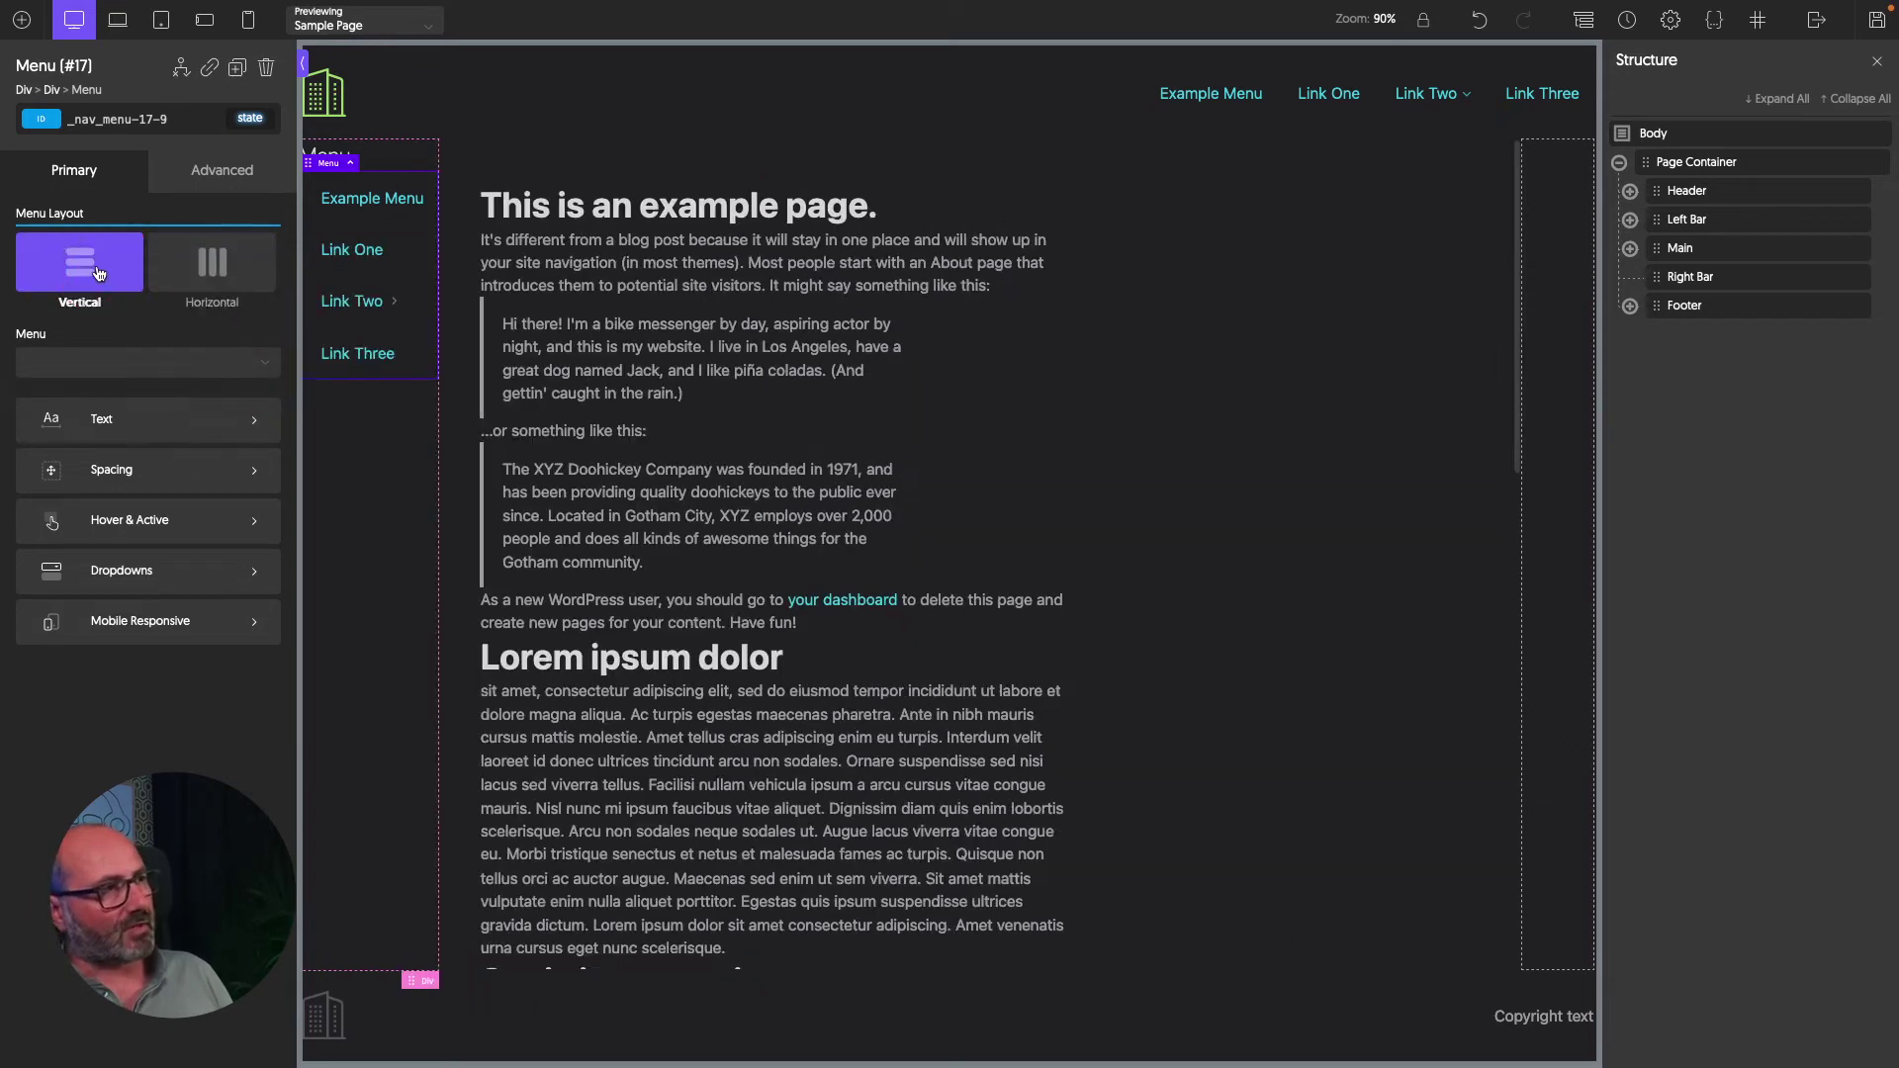
Set the Left Bar's top padding to fluid size 4.
click(382, 519)
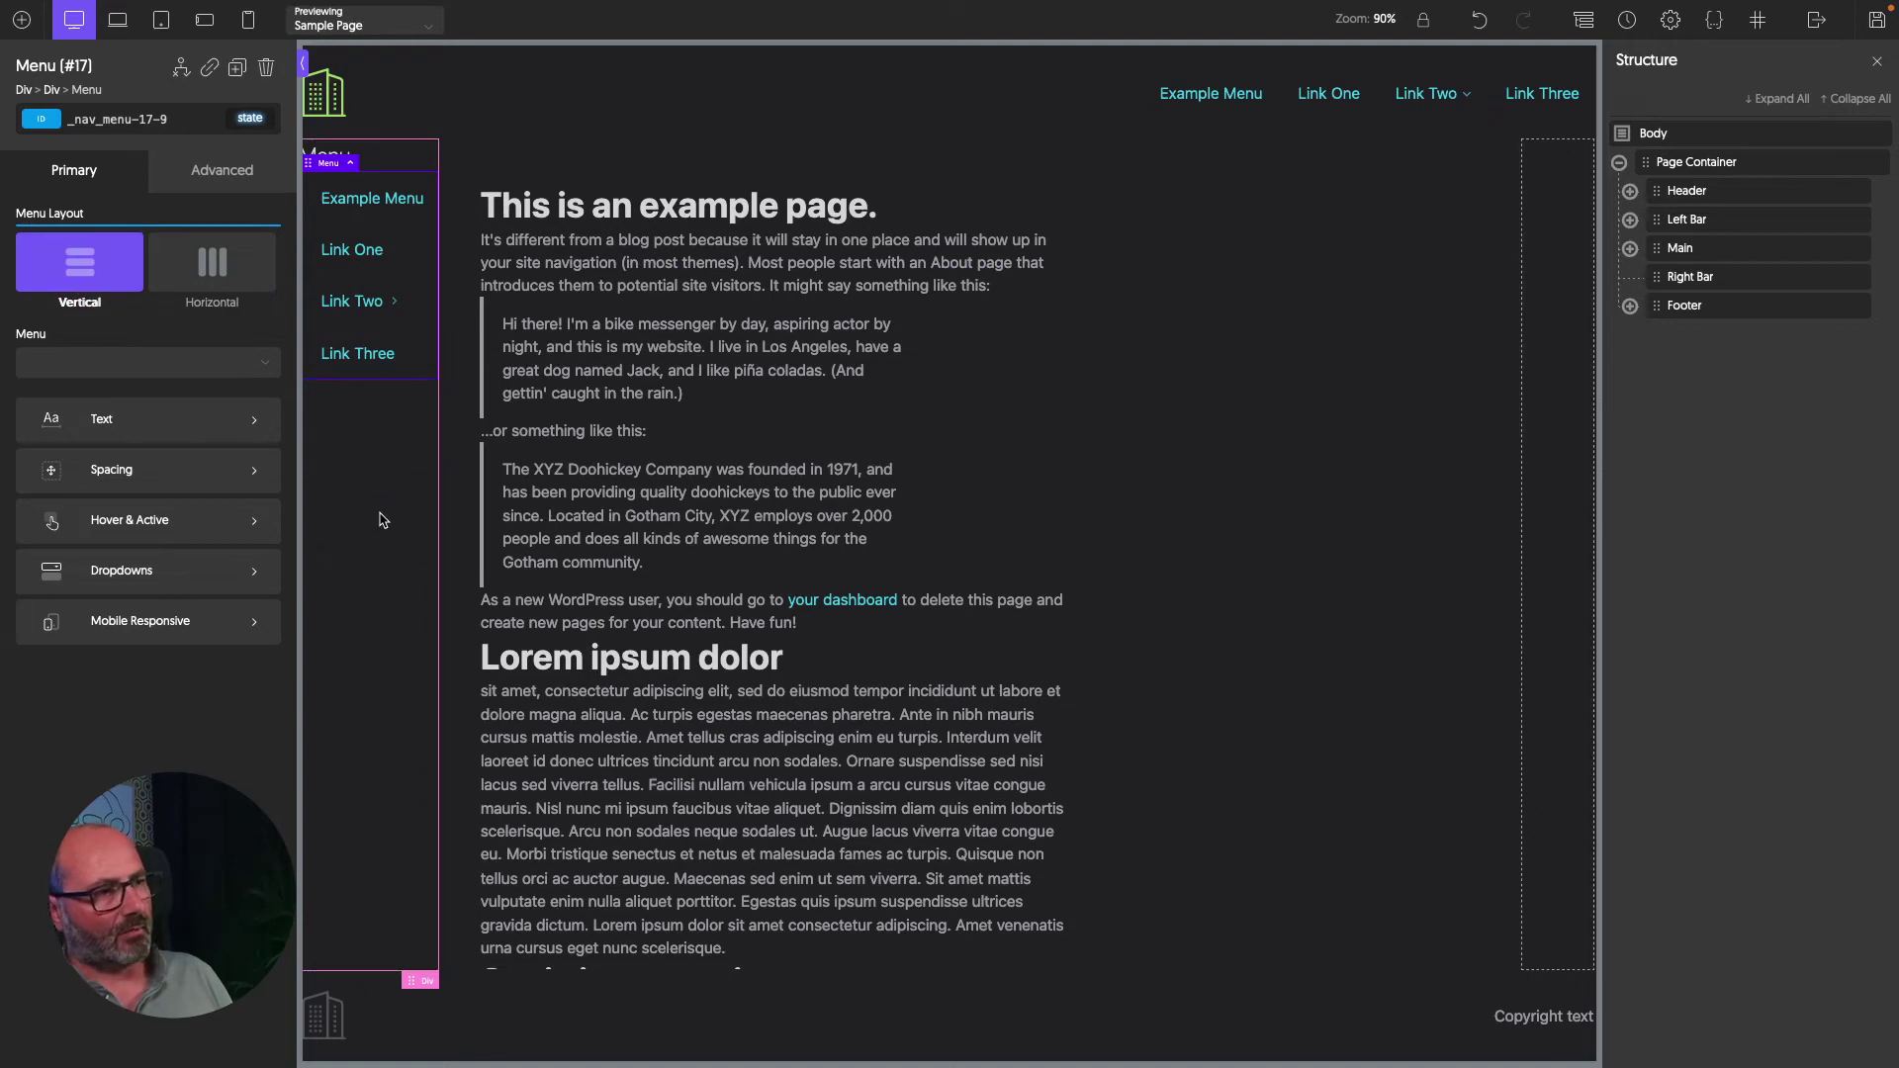
click(221, 170)
click(232, 287)
click(579, 303)
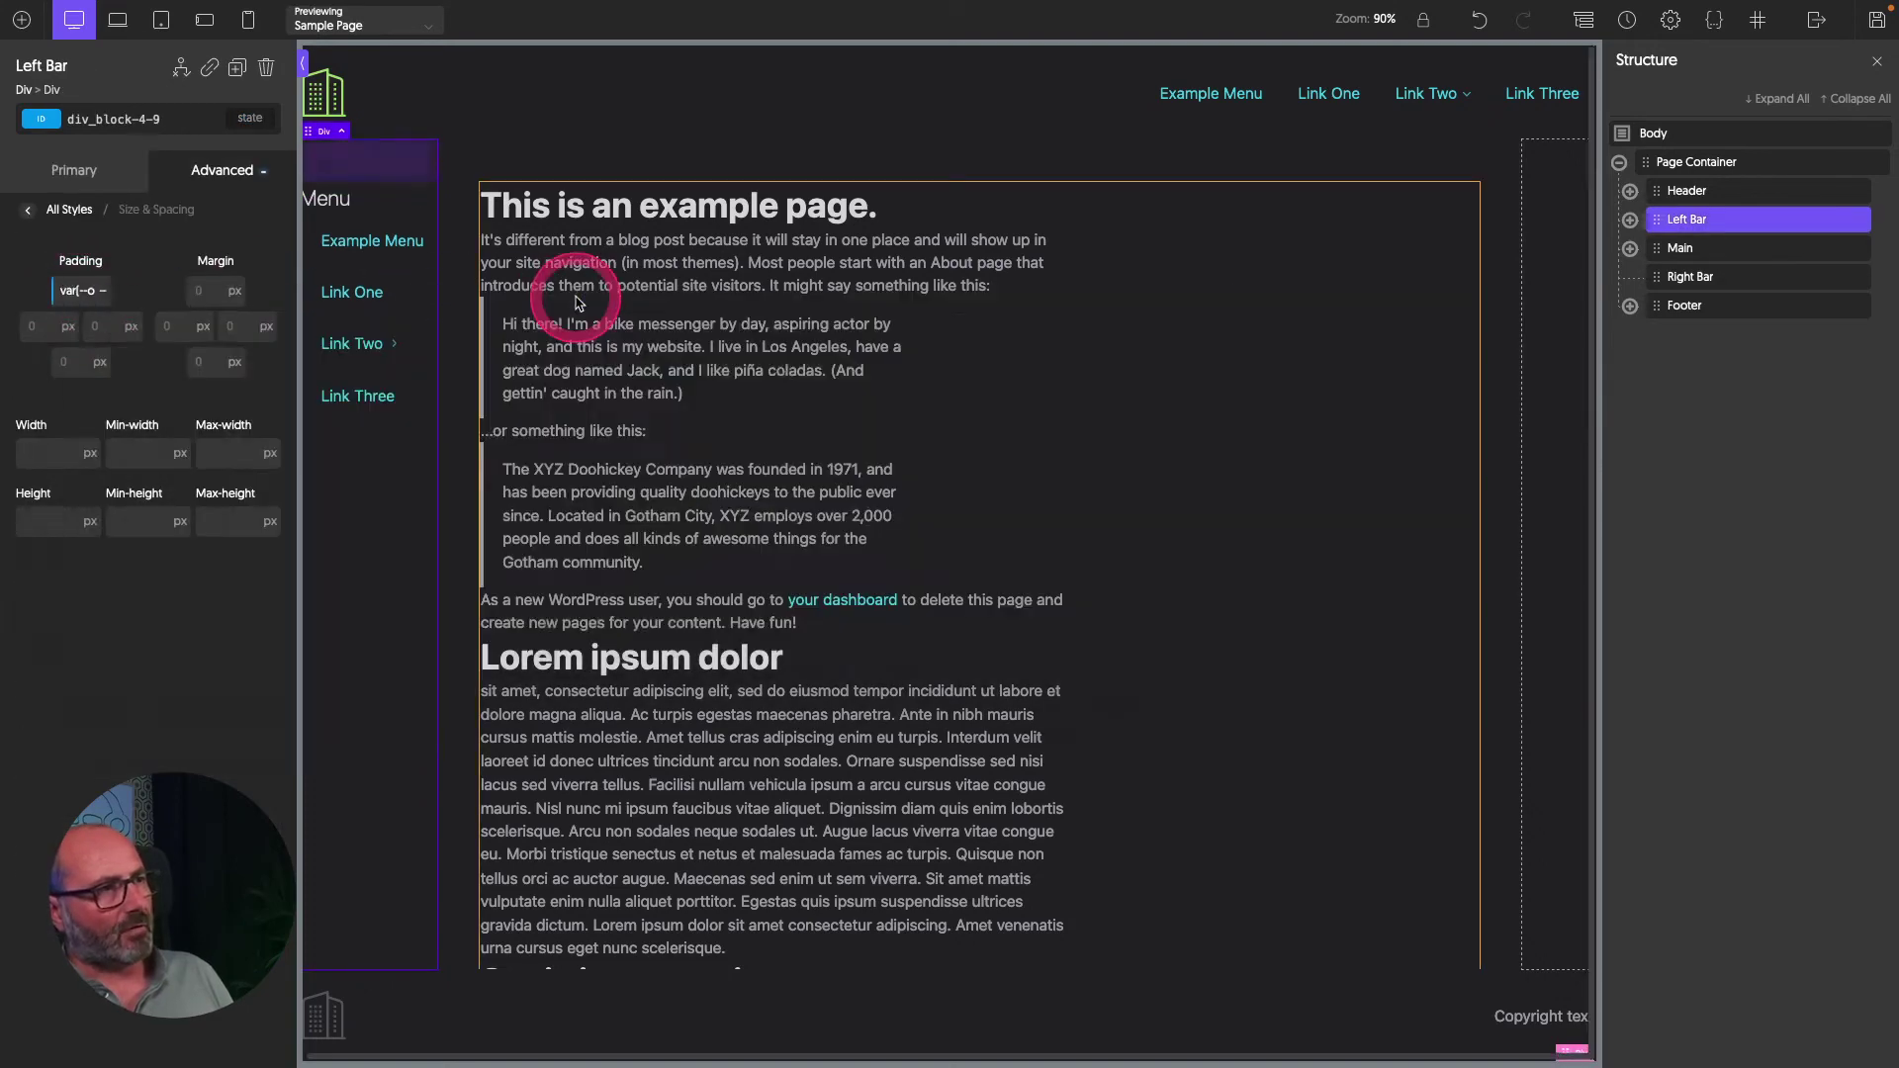
drag(551, 190, 514, 203)
Change the Left Bar's HTML tag to aside.
click(373, 543)
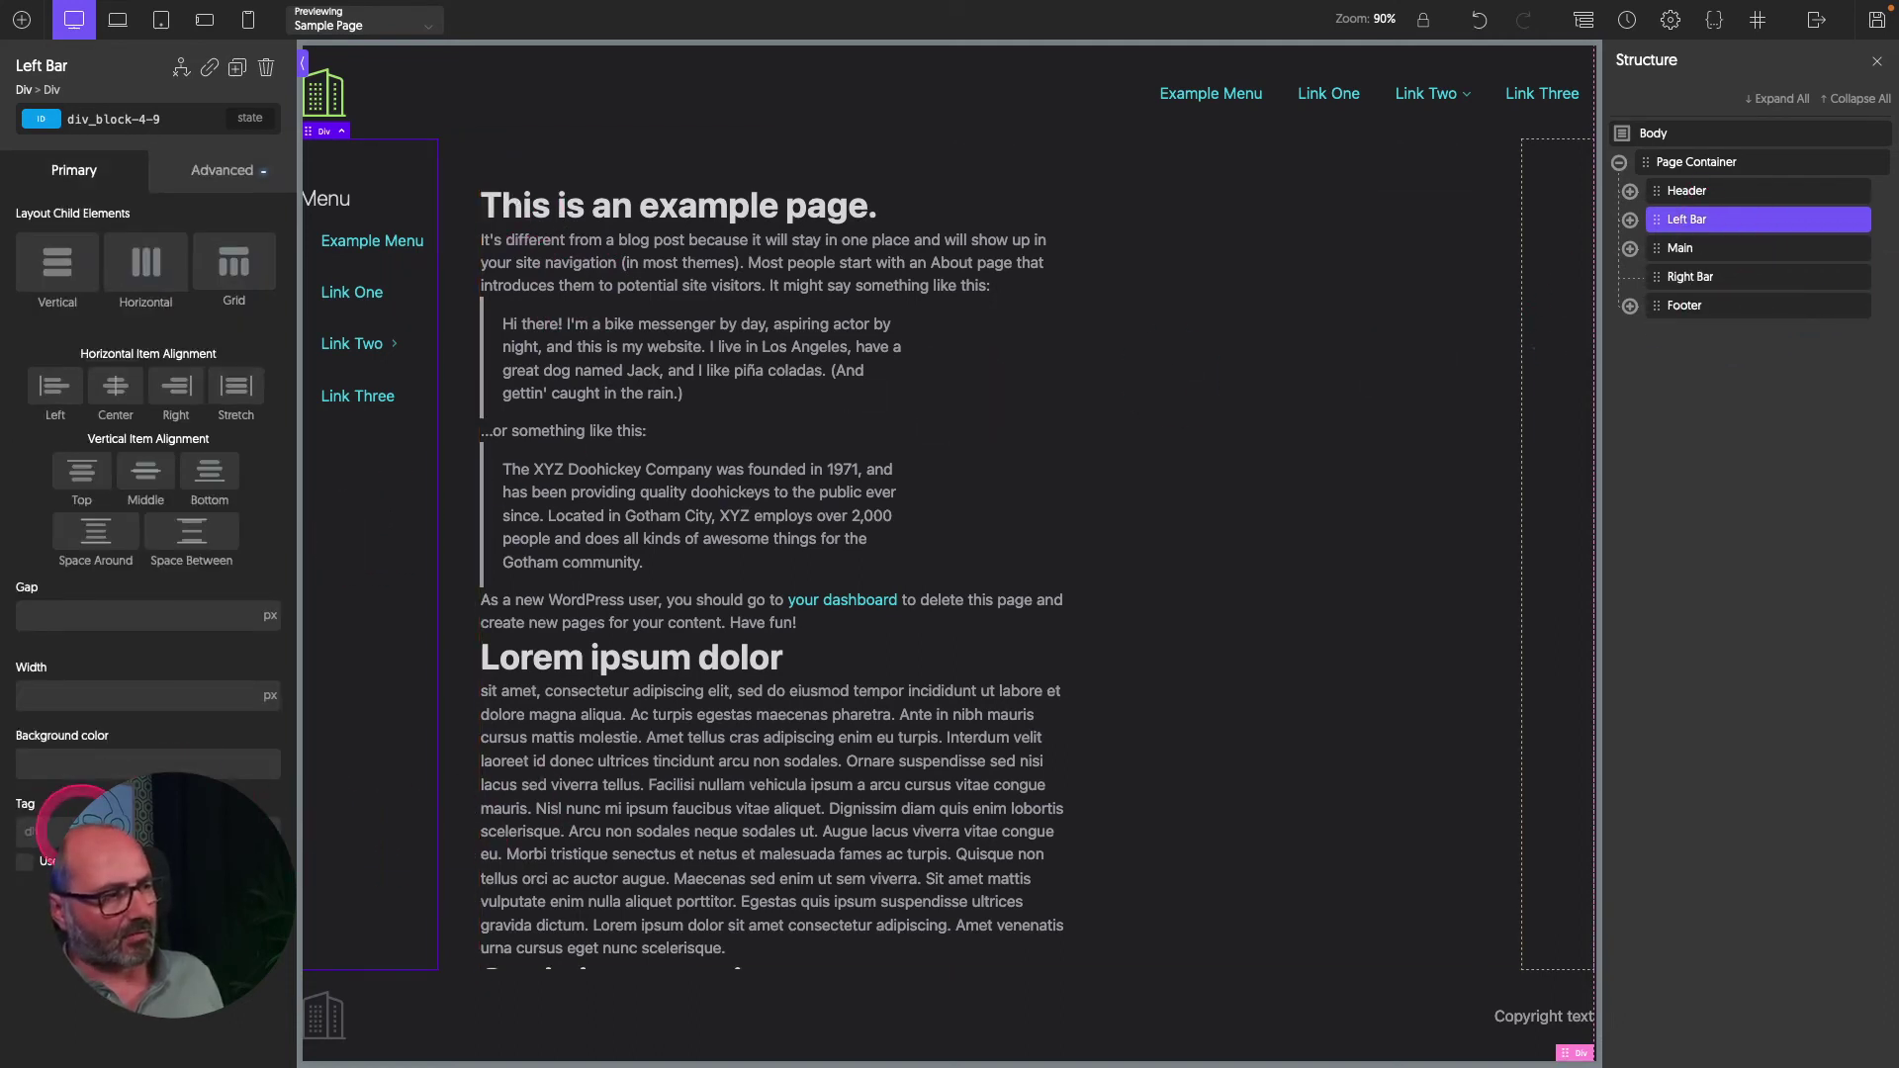
click(148, 831)
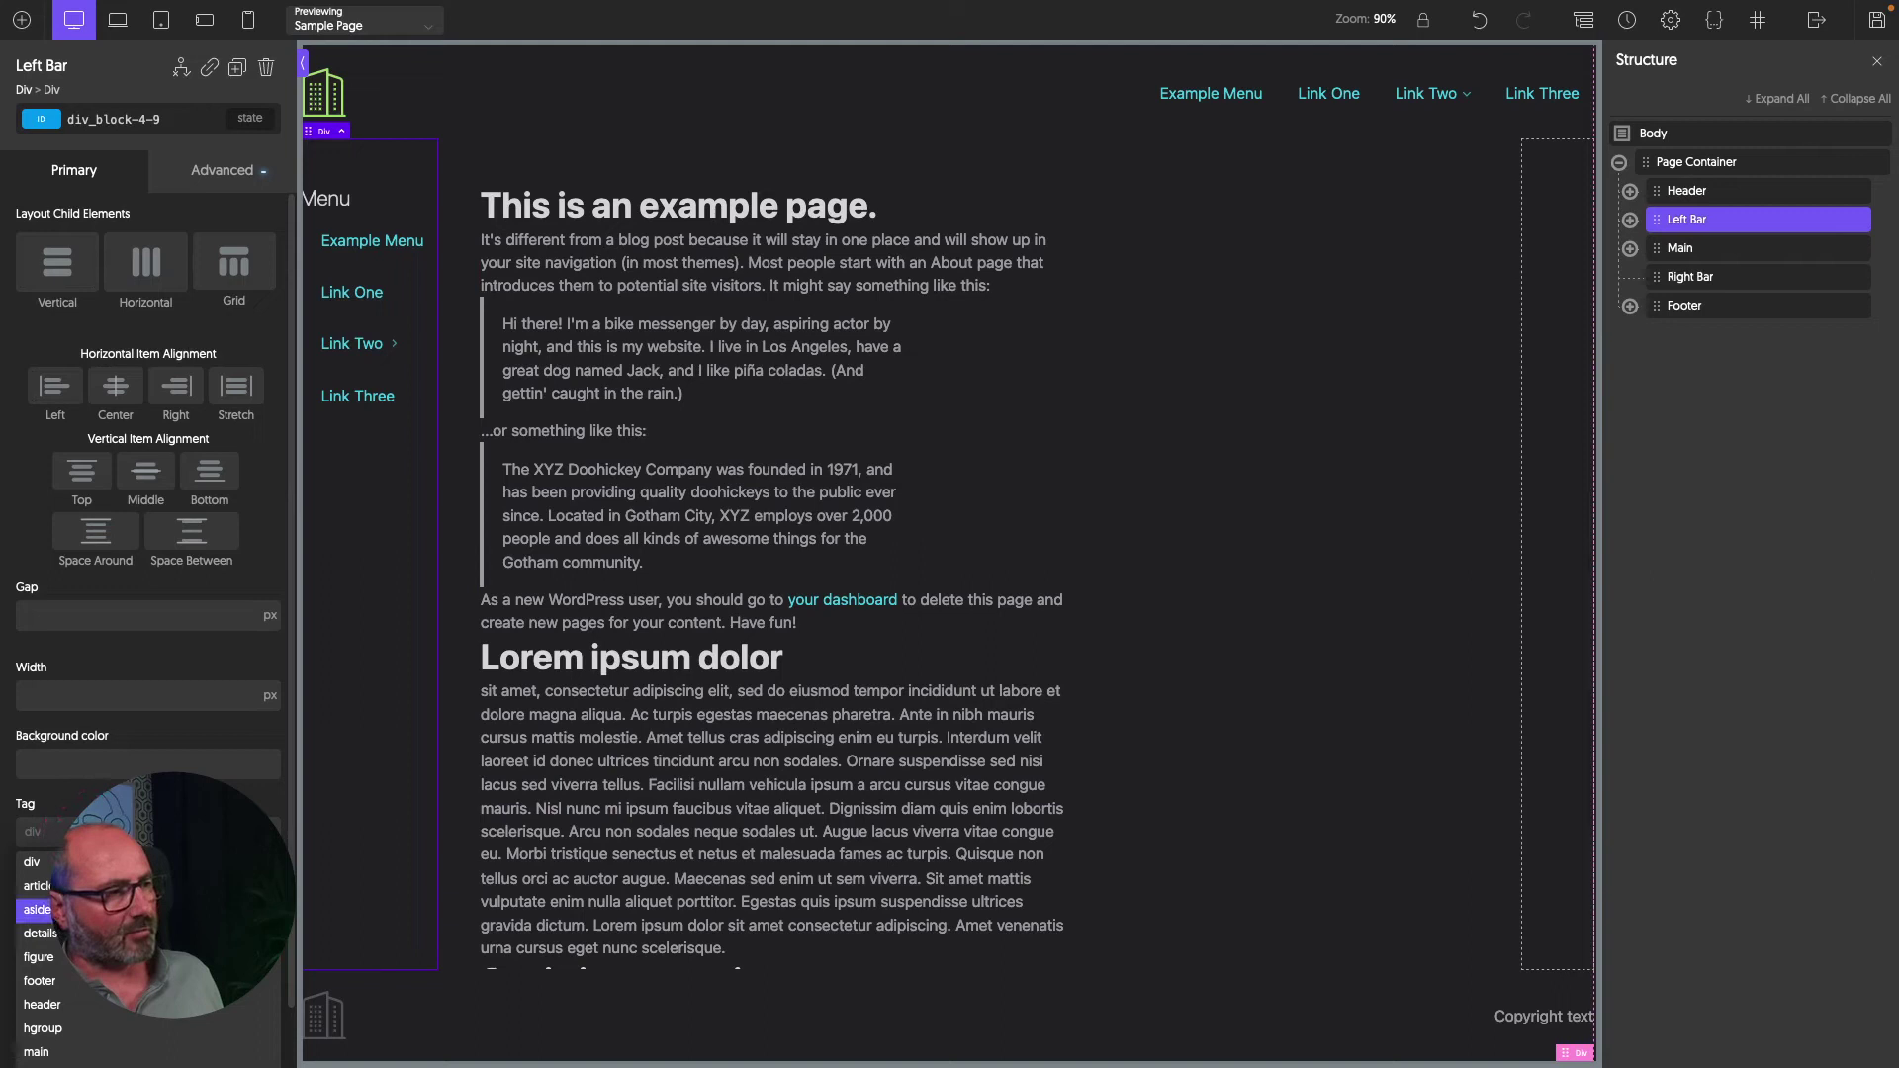
click(36, 908)
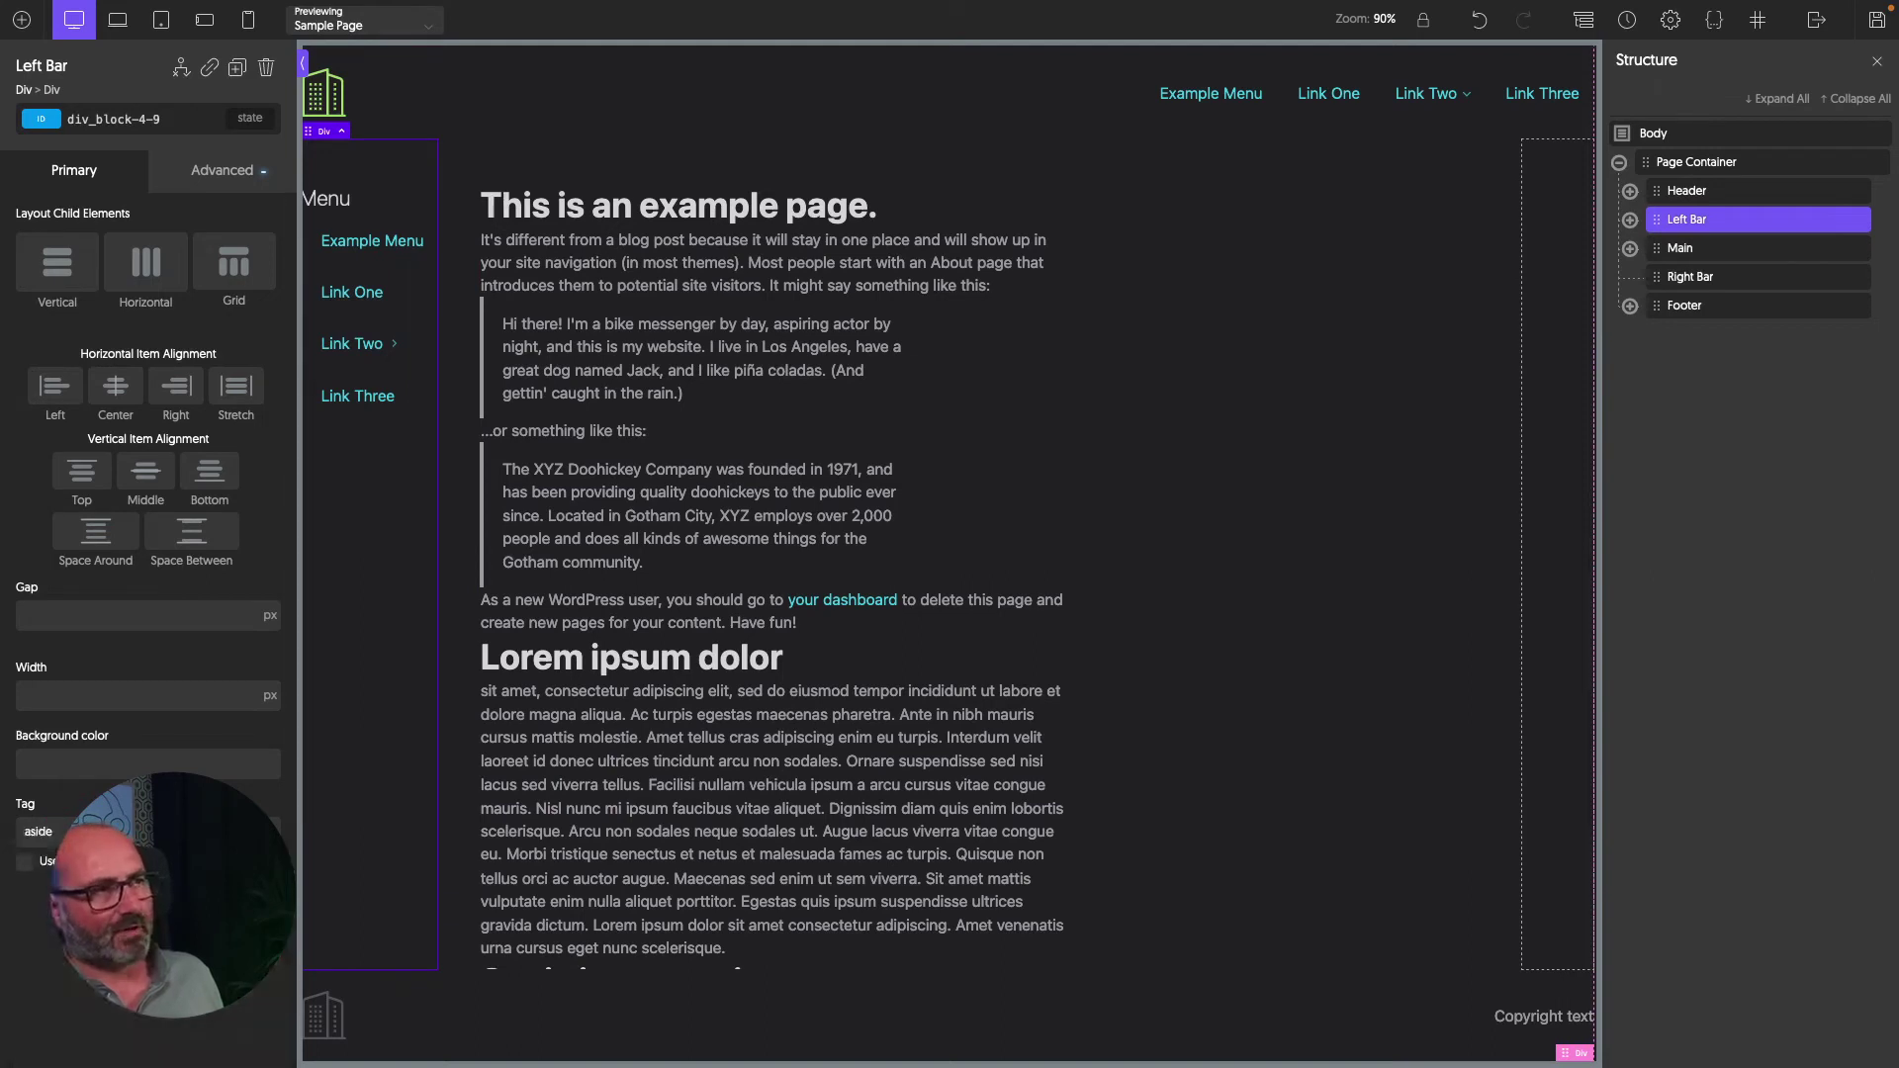
Change the Right Bar's tag to aside and add a Table of Contents inside it.
click(1708, 281)
click(148, 831)
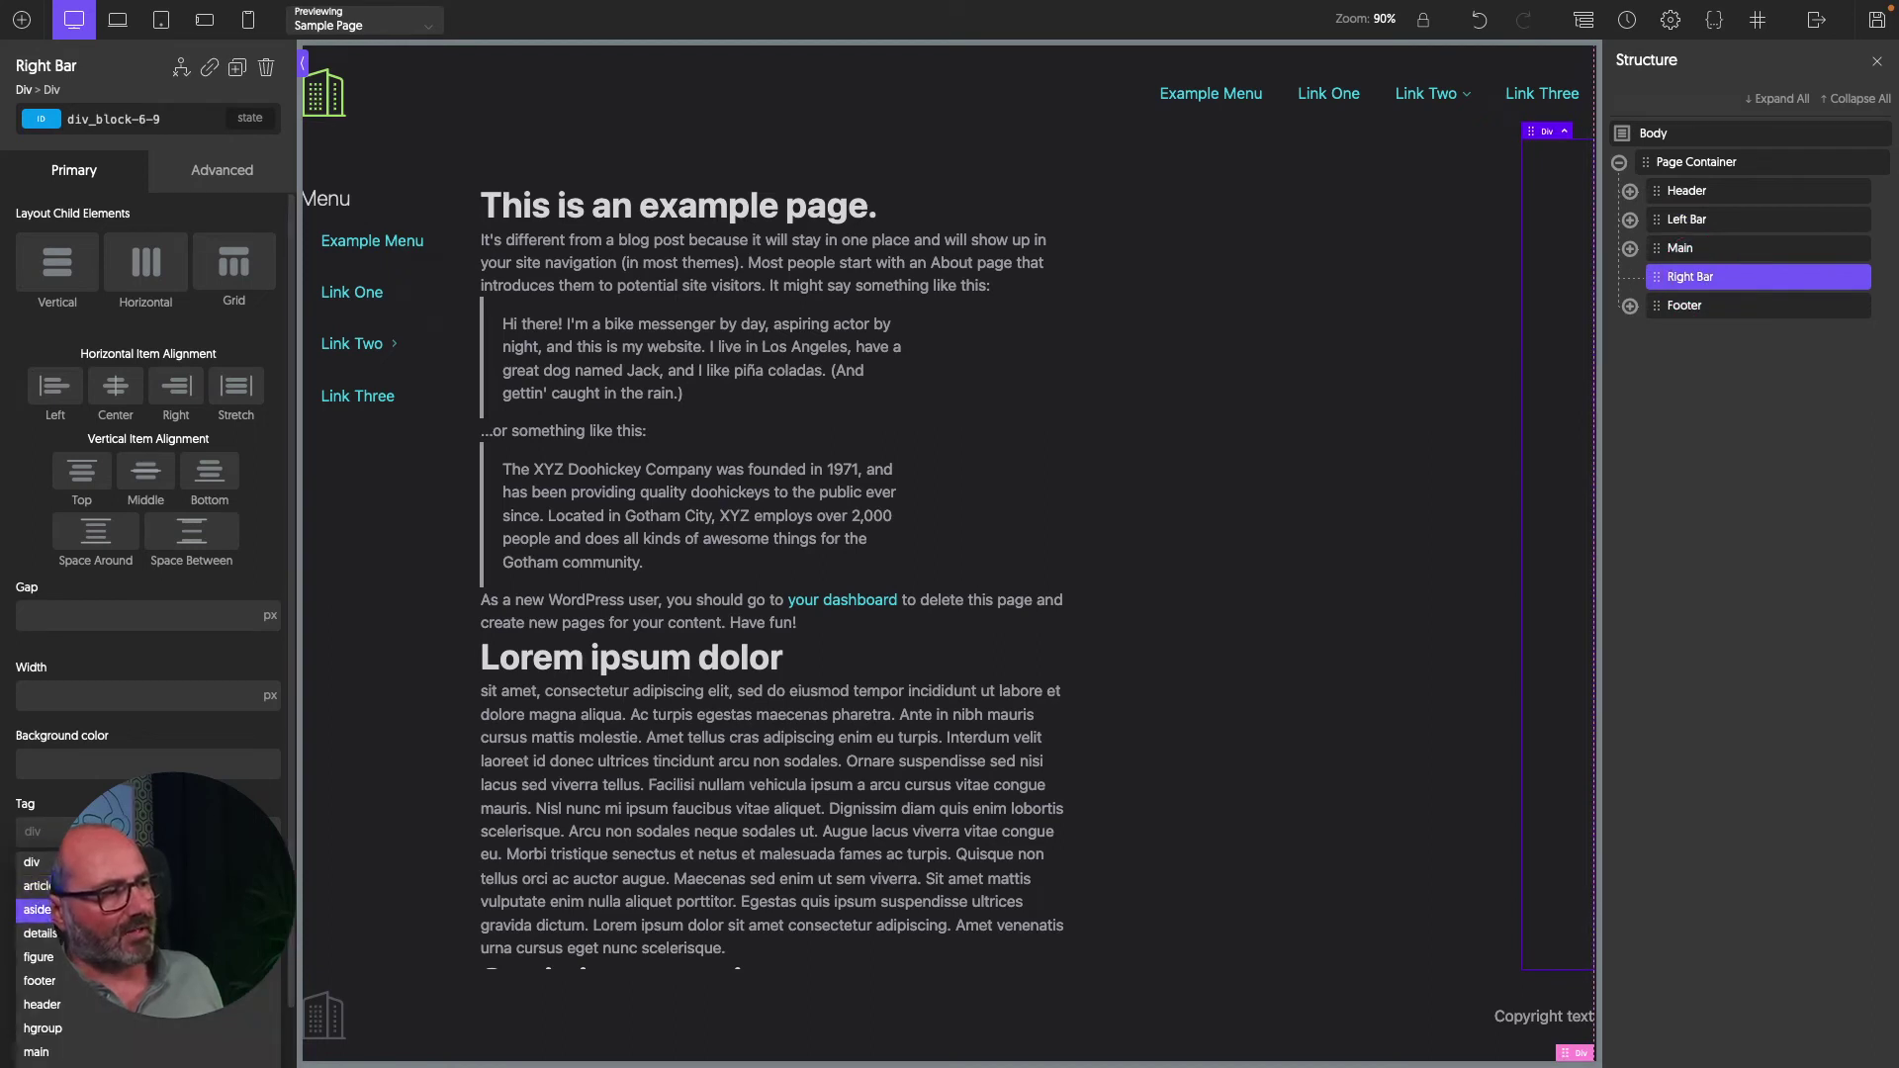
click(37, 909)
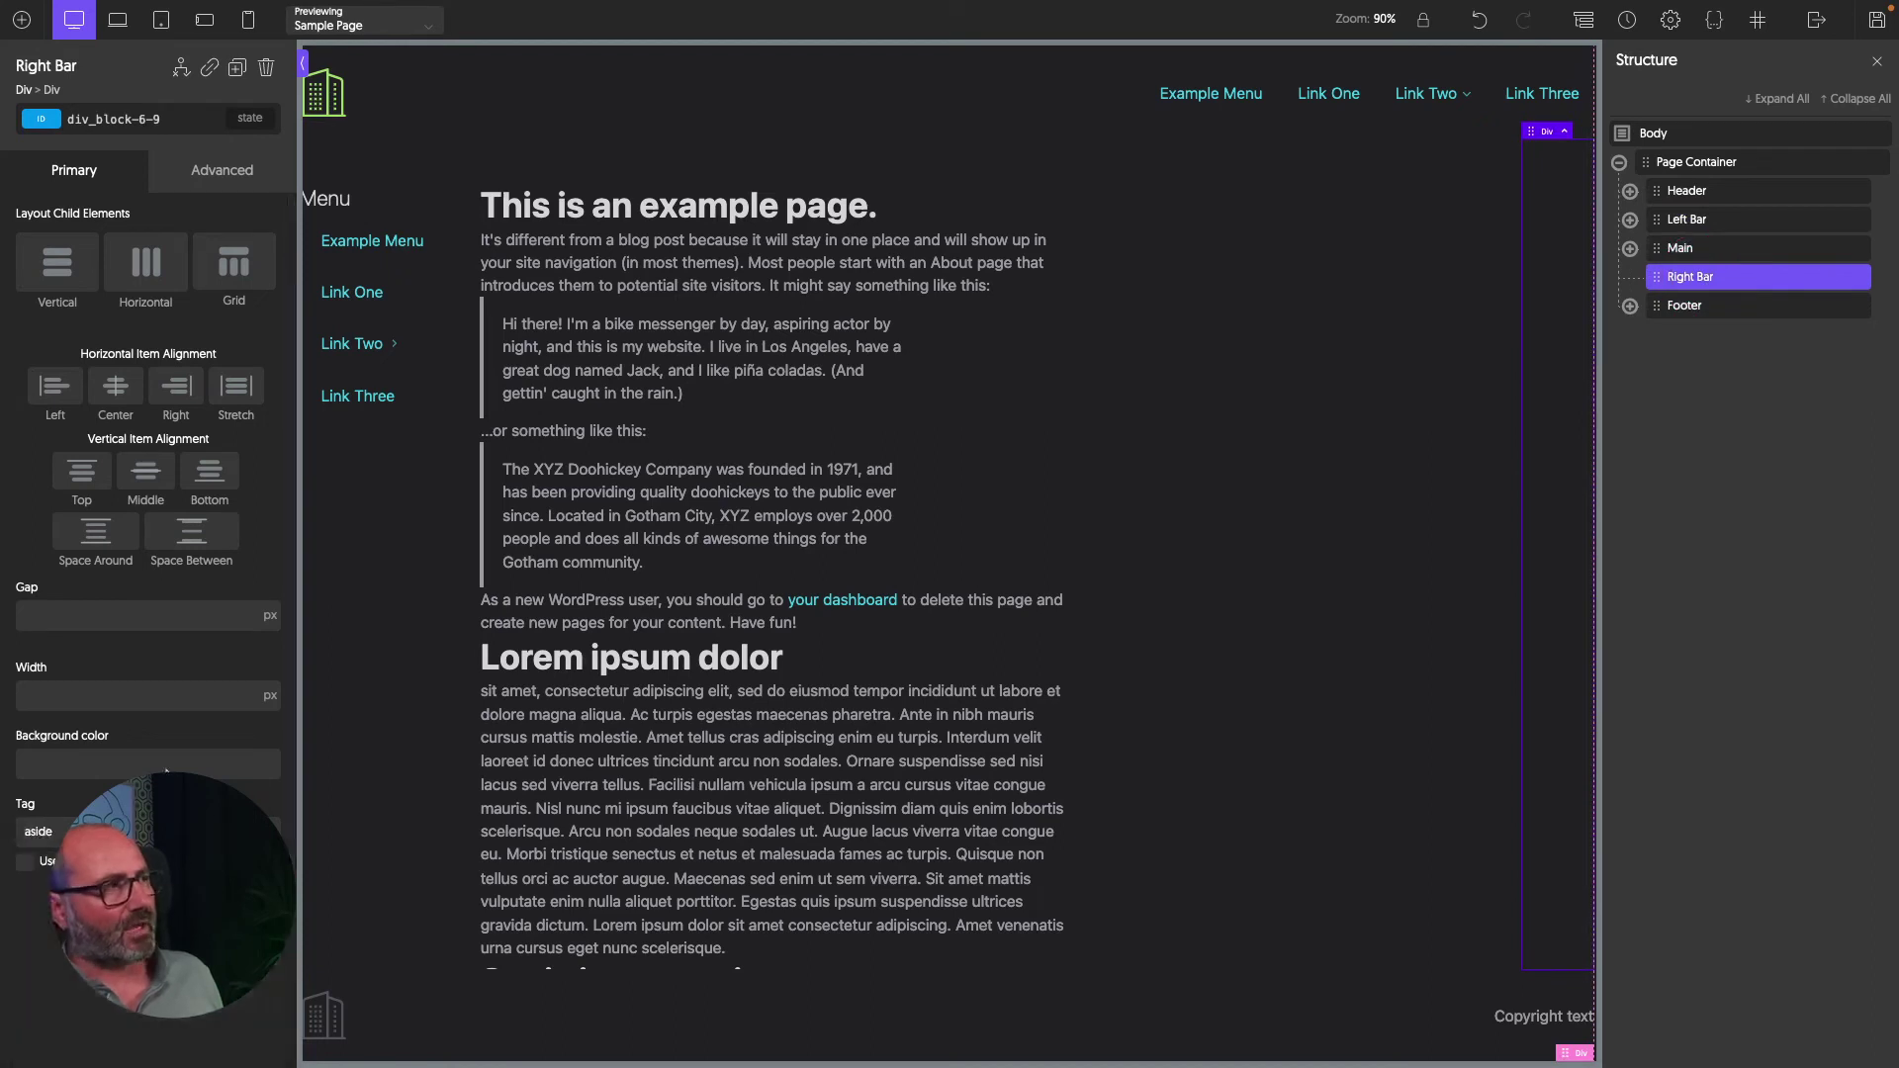
click(22, 21)
click(50, 150)
click(93, 615)
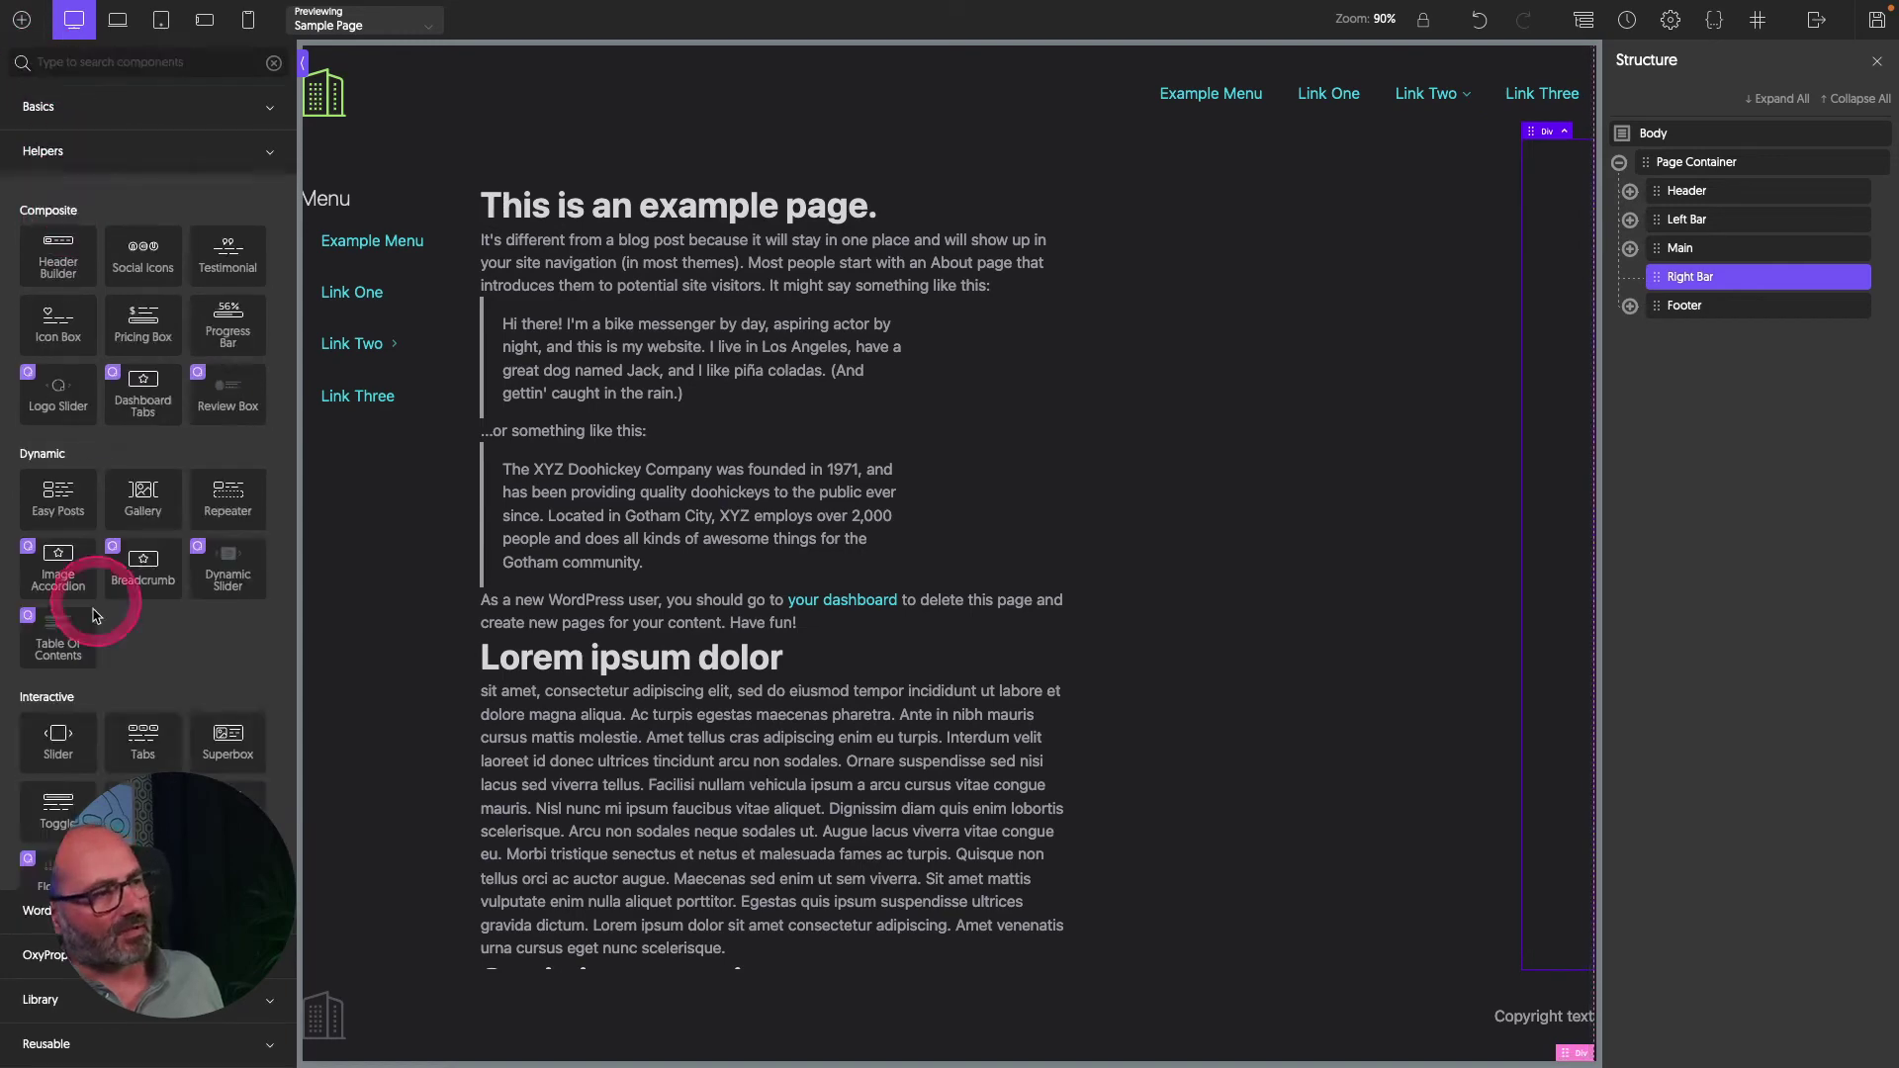
click(54, 638)
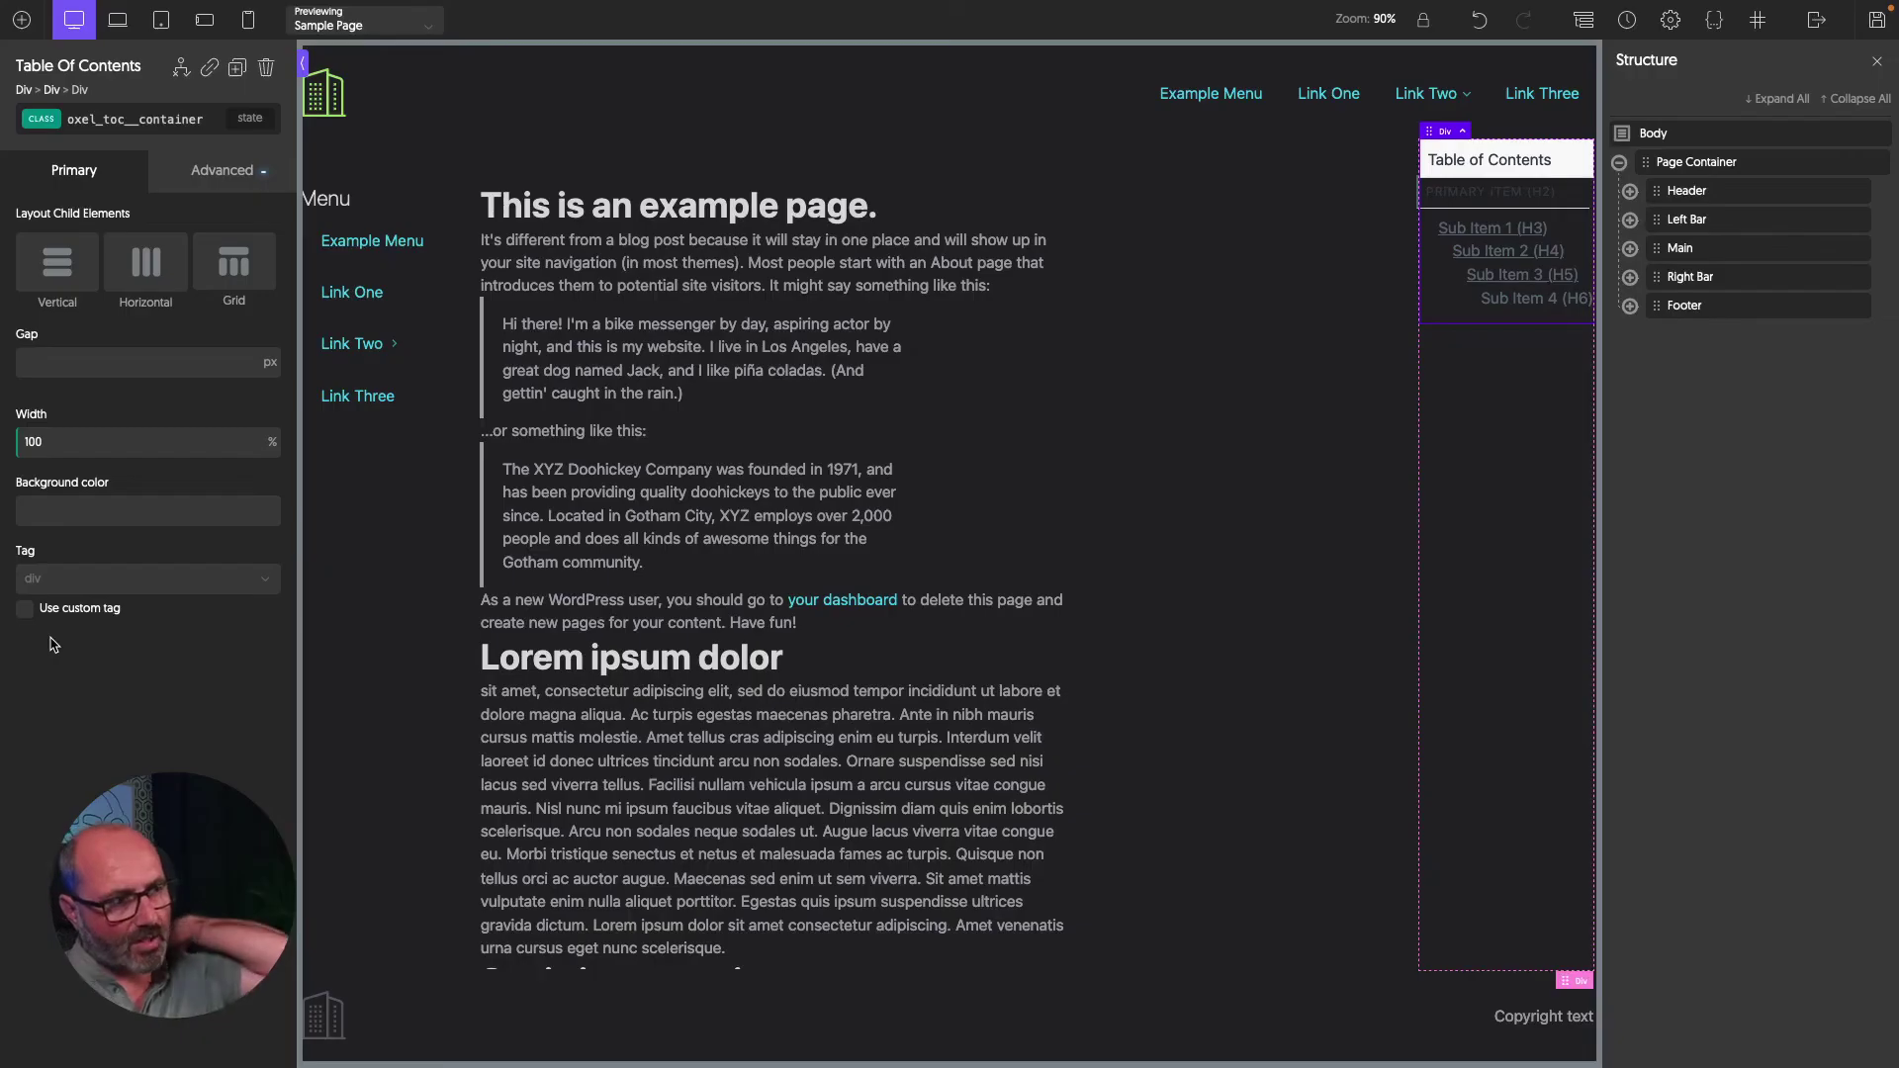
Give the Right Bar a fluid top padding, then select its Table of Contents.
click(519, 284)
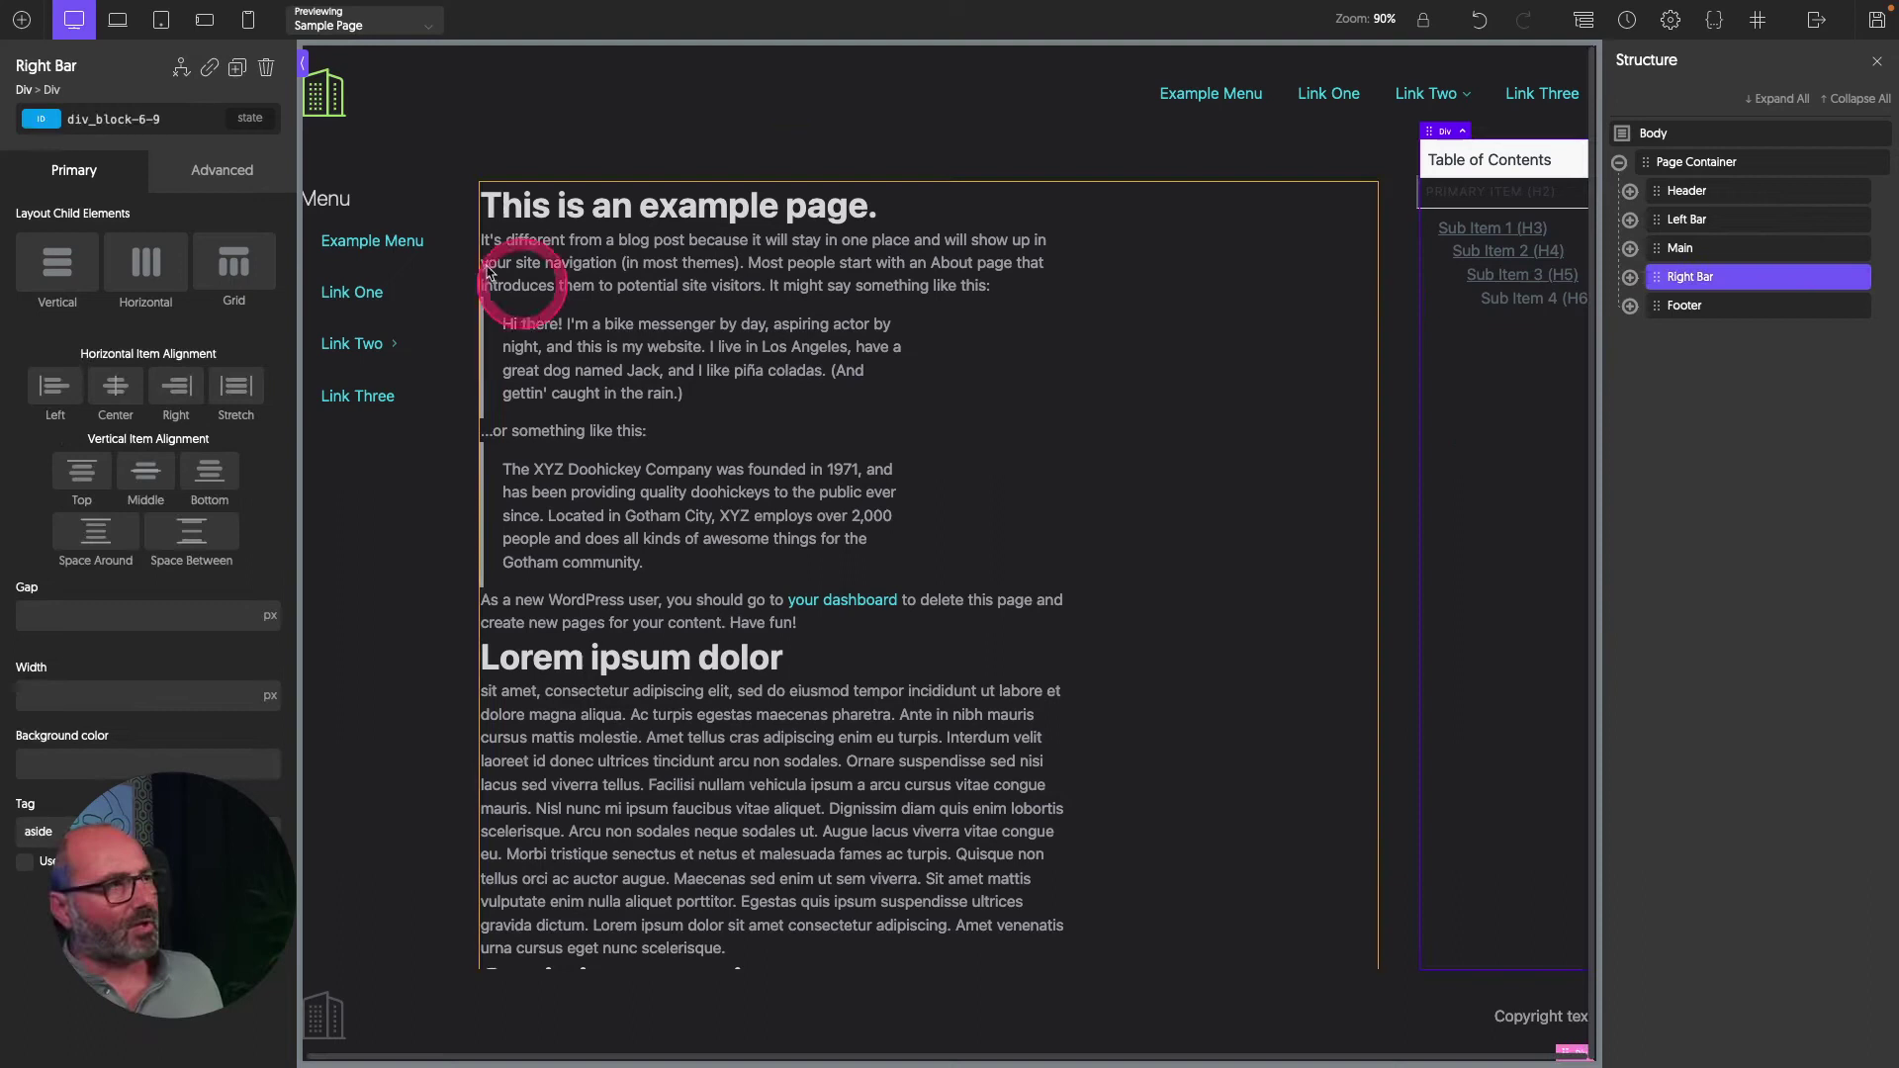
click(220, 169)
click(139, 284)
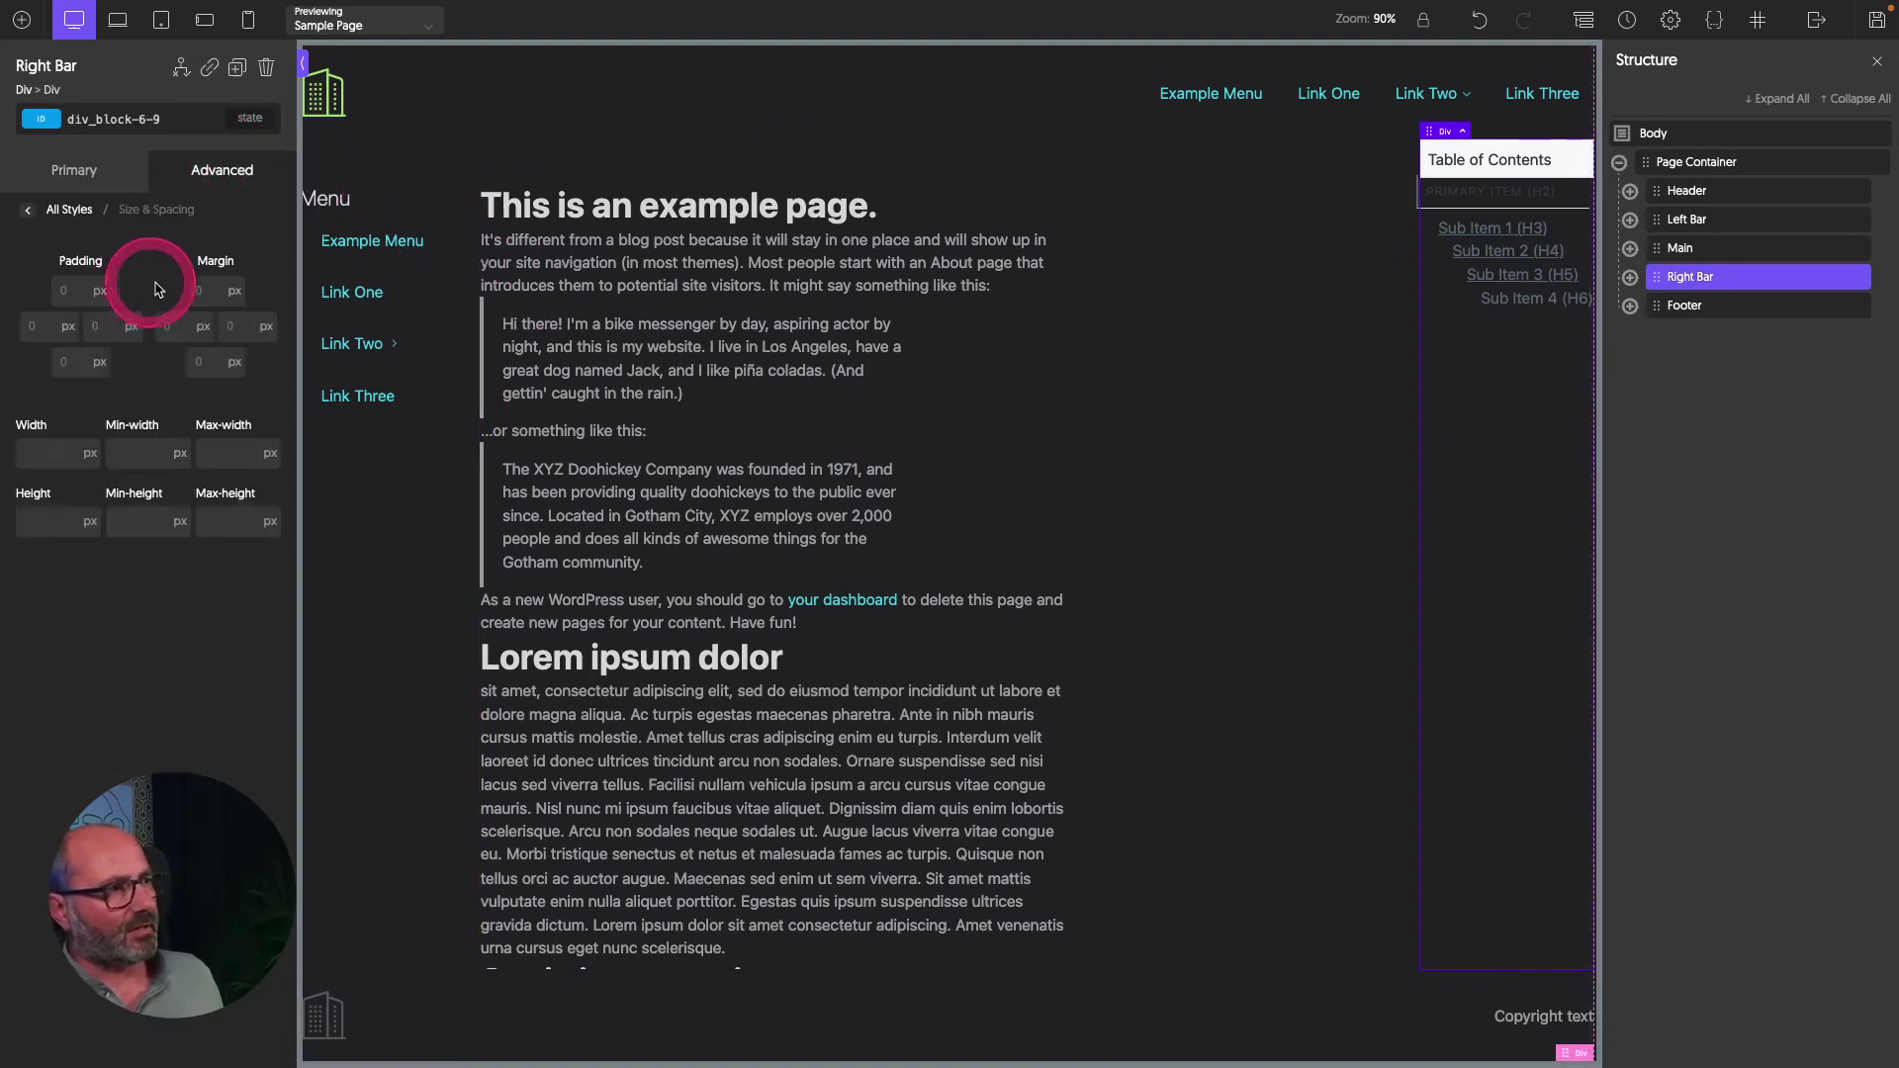
key(ctrl+v)
click(505, 344)
click(1630, 277)
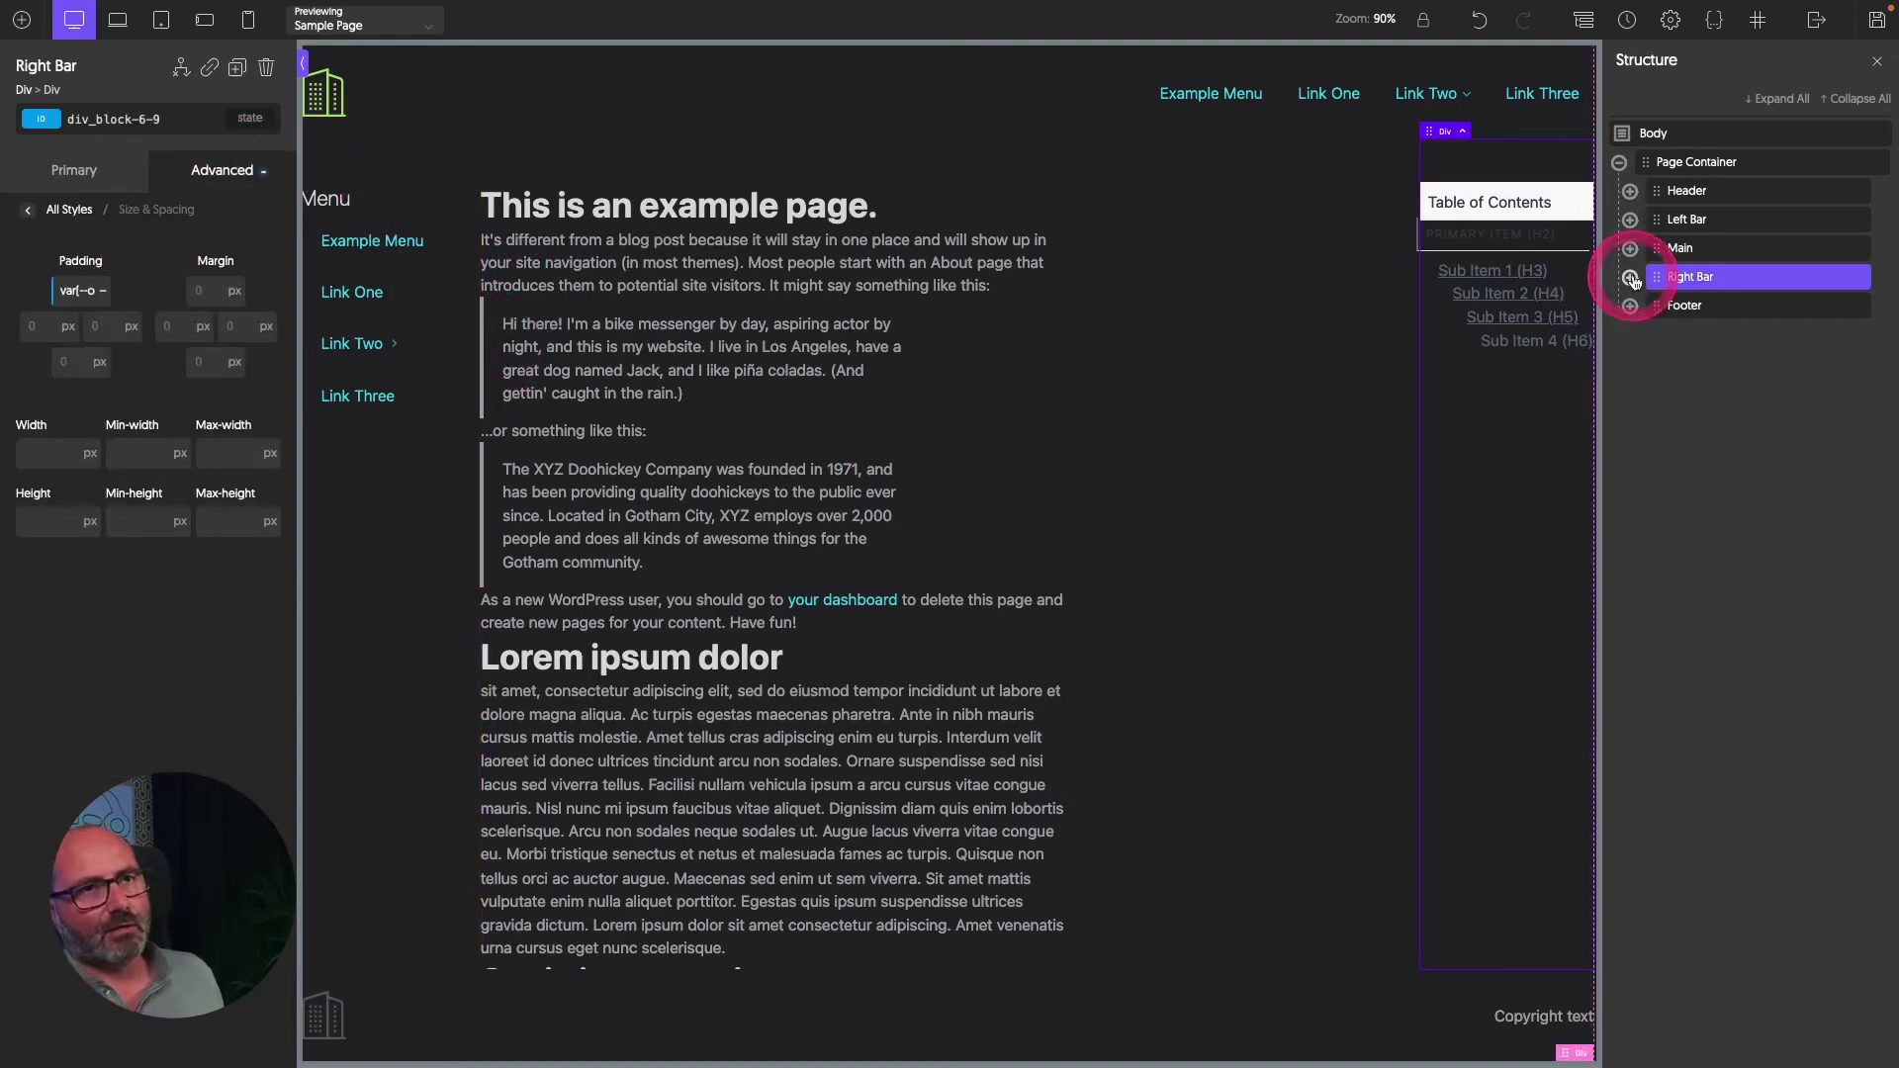
click(1721, 306)
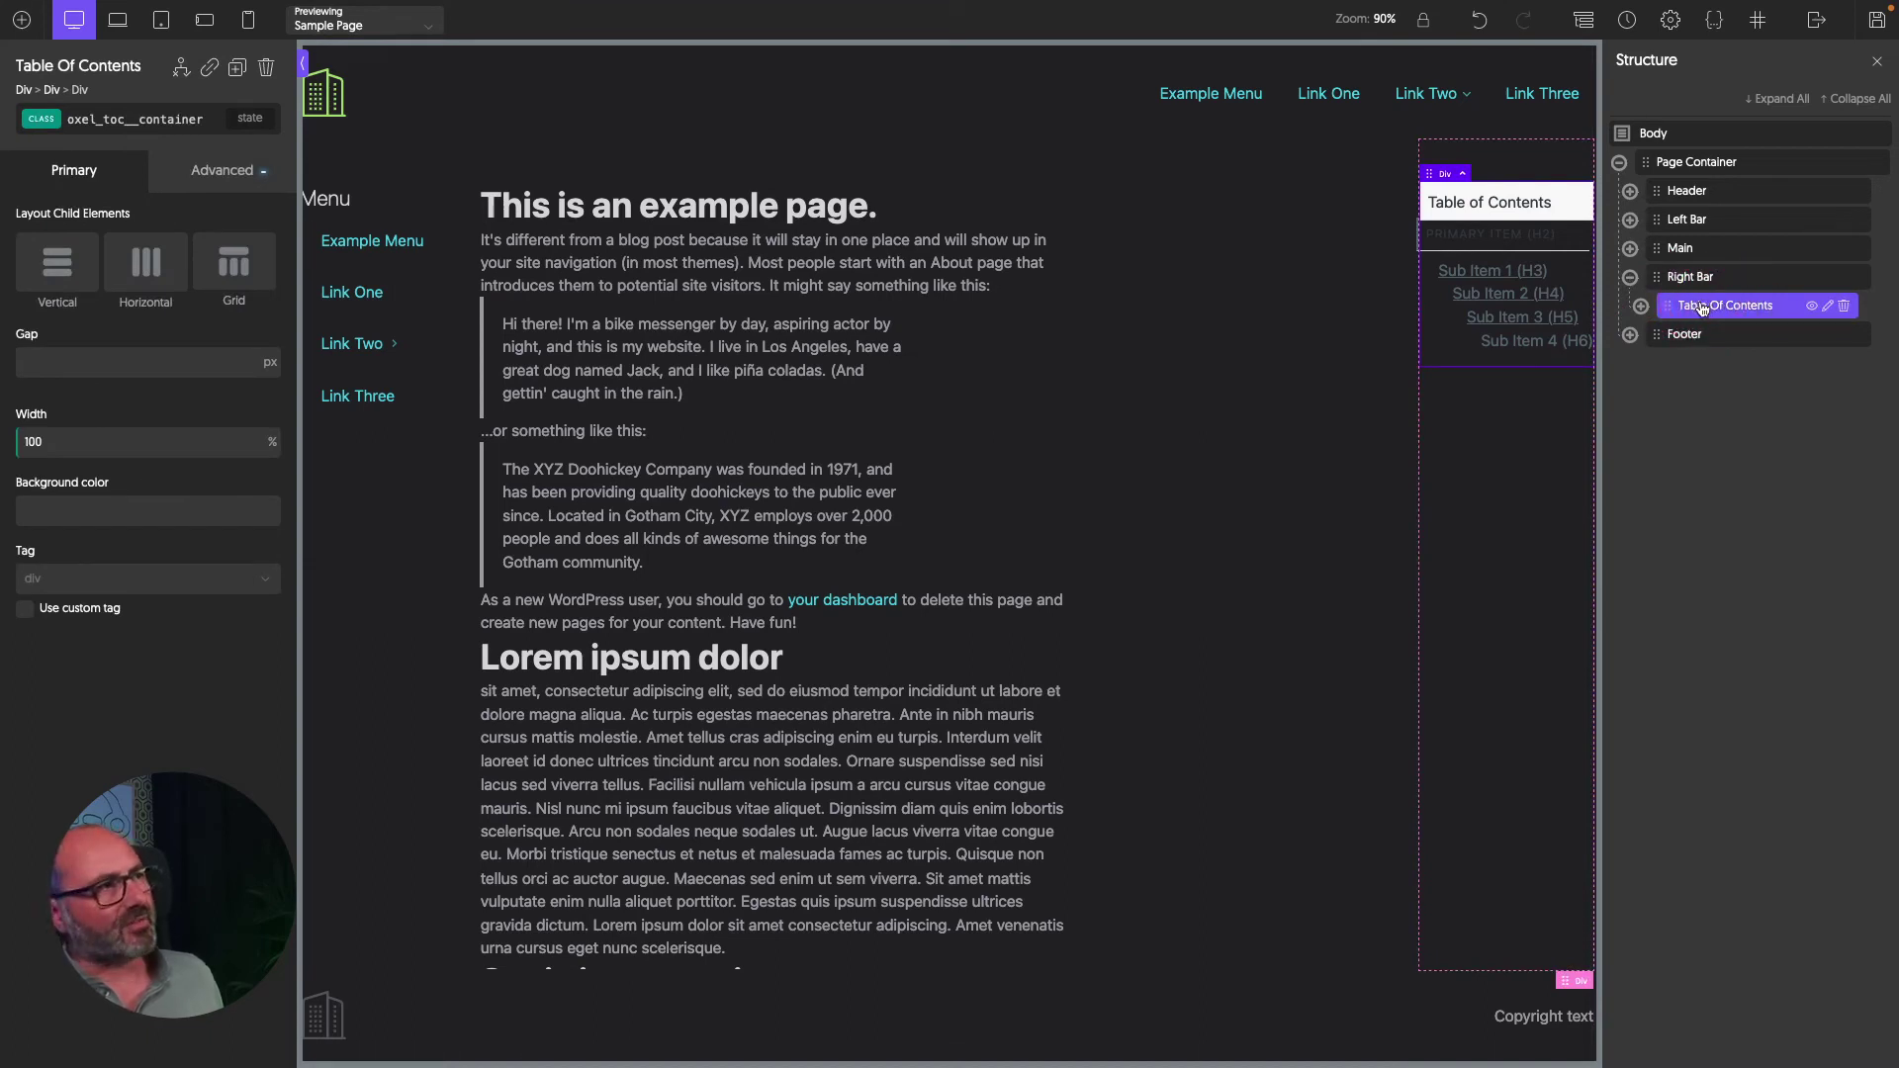
Apply the Sticky CSS snippet to the Table of Contents' ID, with top offset var(--o-size-fluid-2).
click(1475, 303)
click(148, 120)
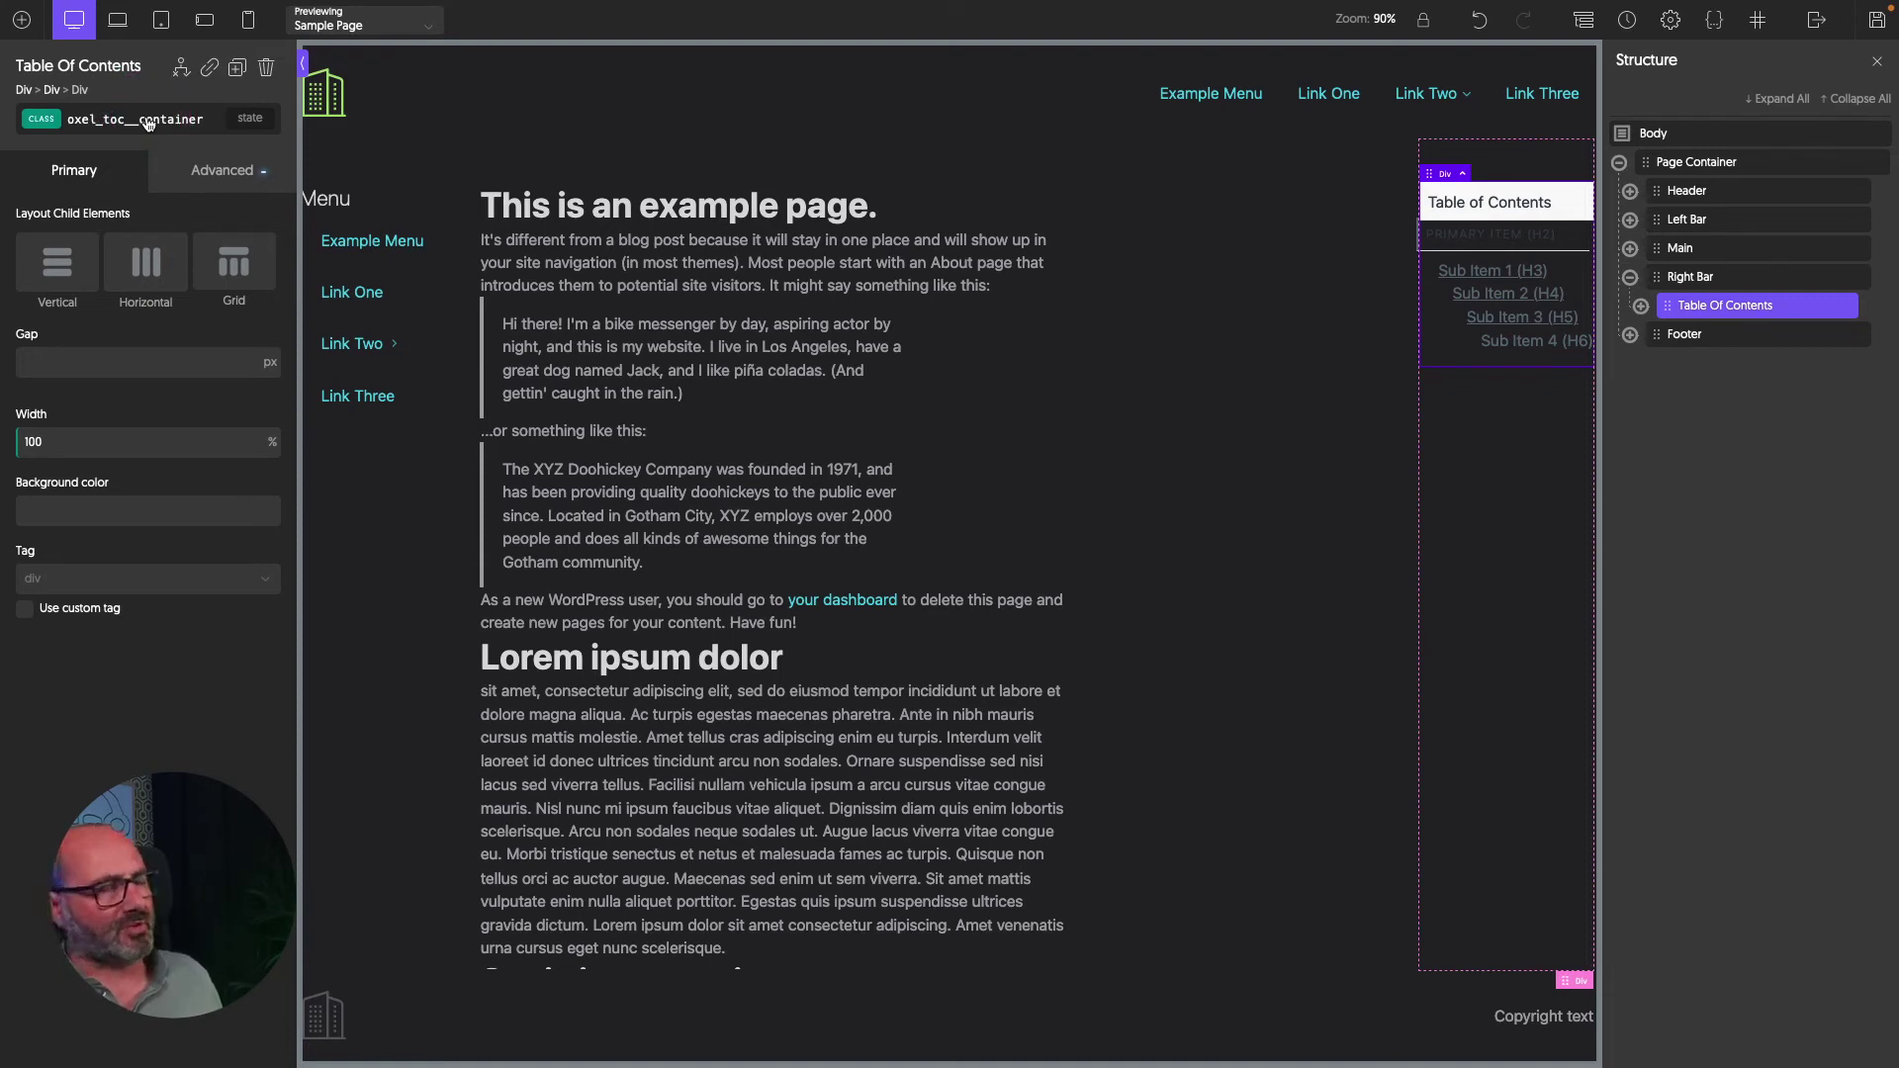
click(148, 121)
click(79, 208)
click(173, 176)
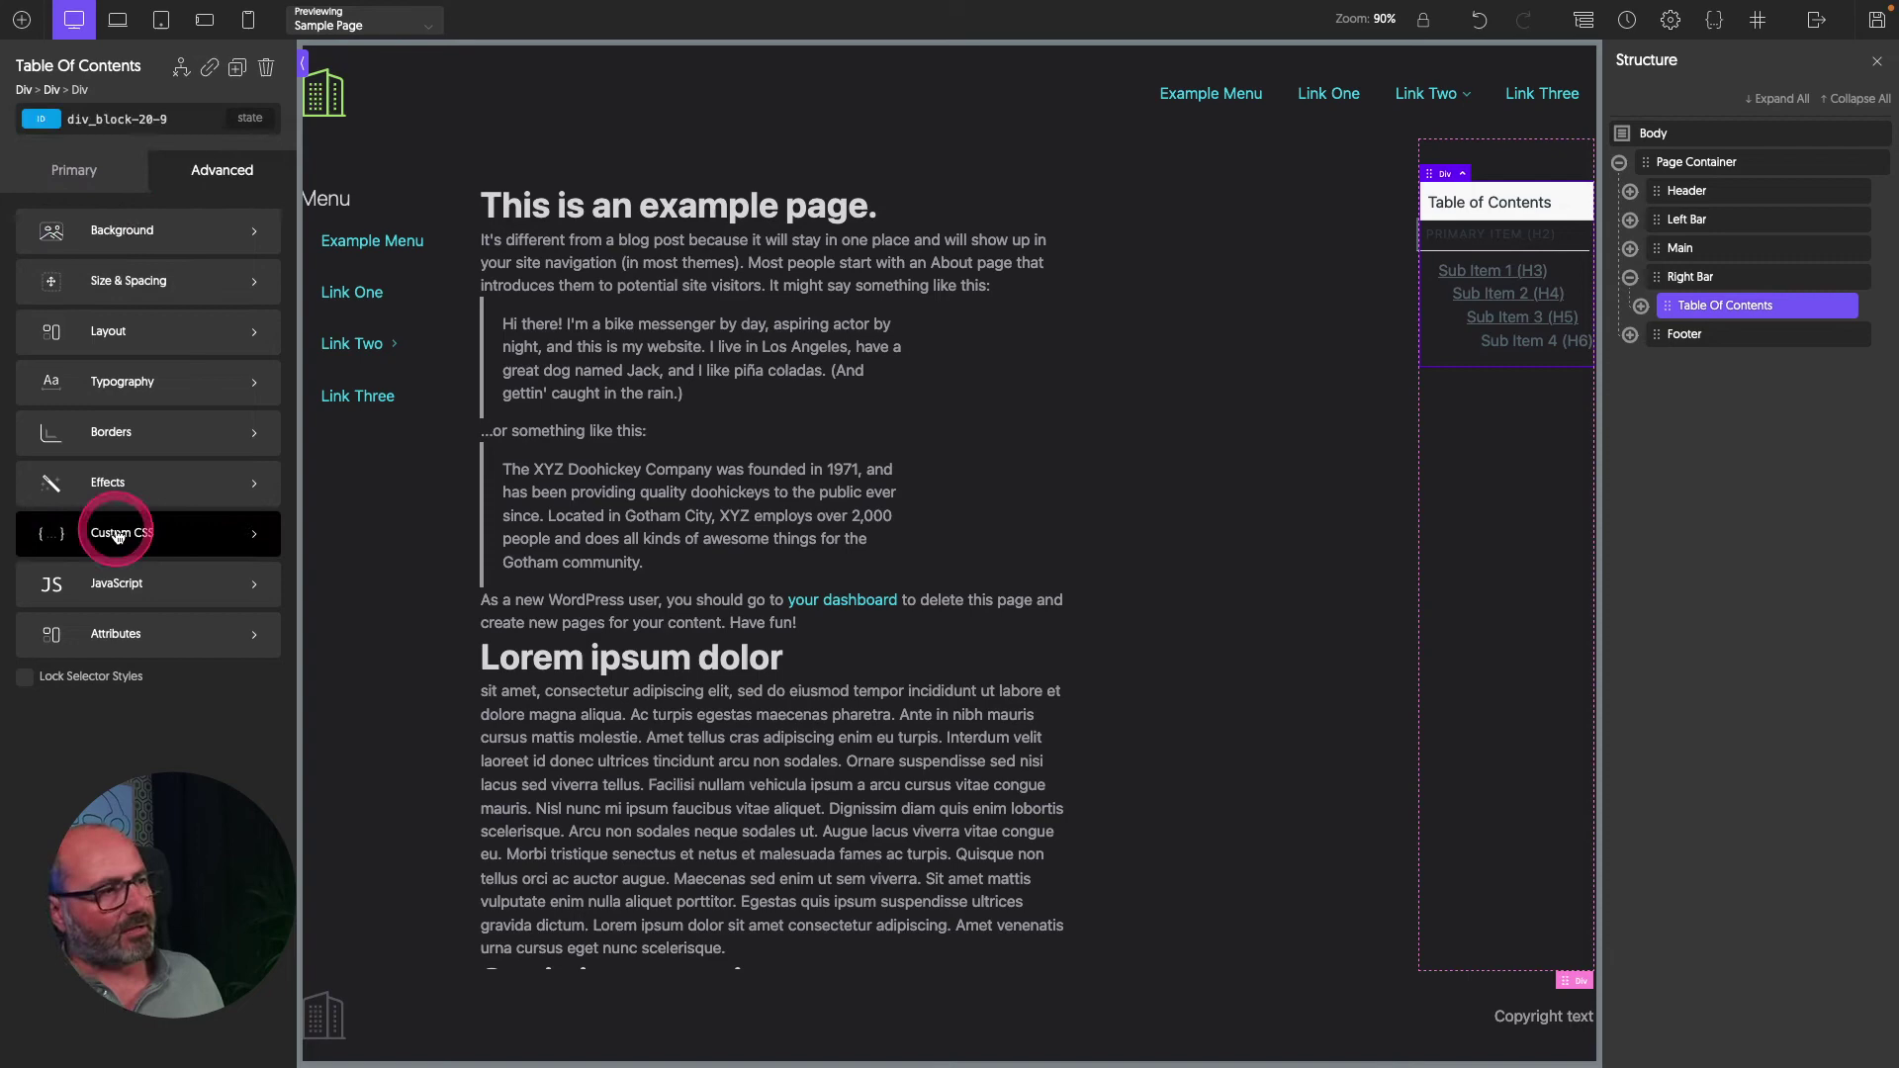
click(116, 535)
click(118, 306)
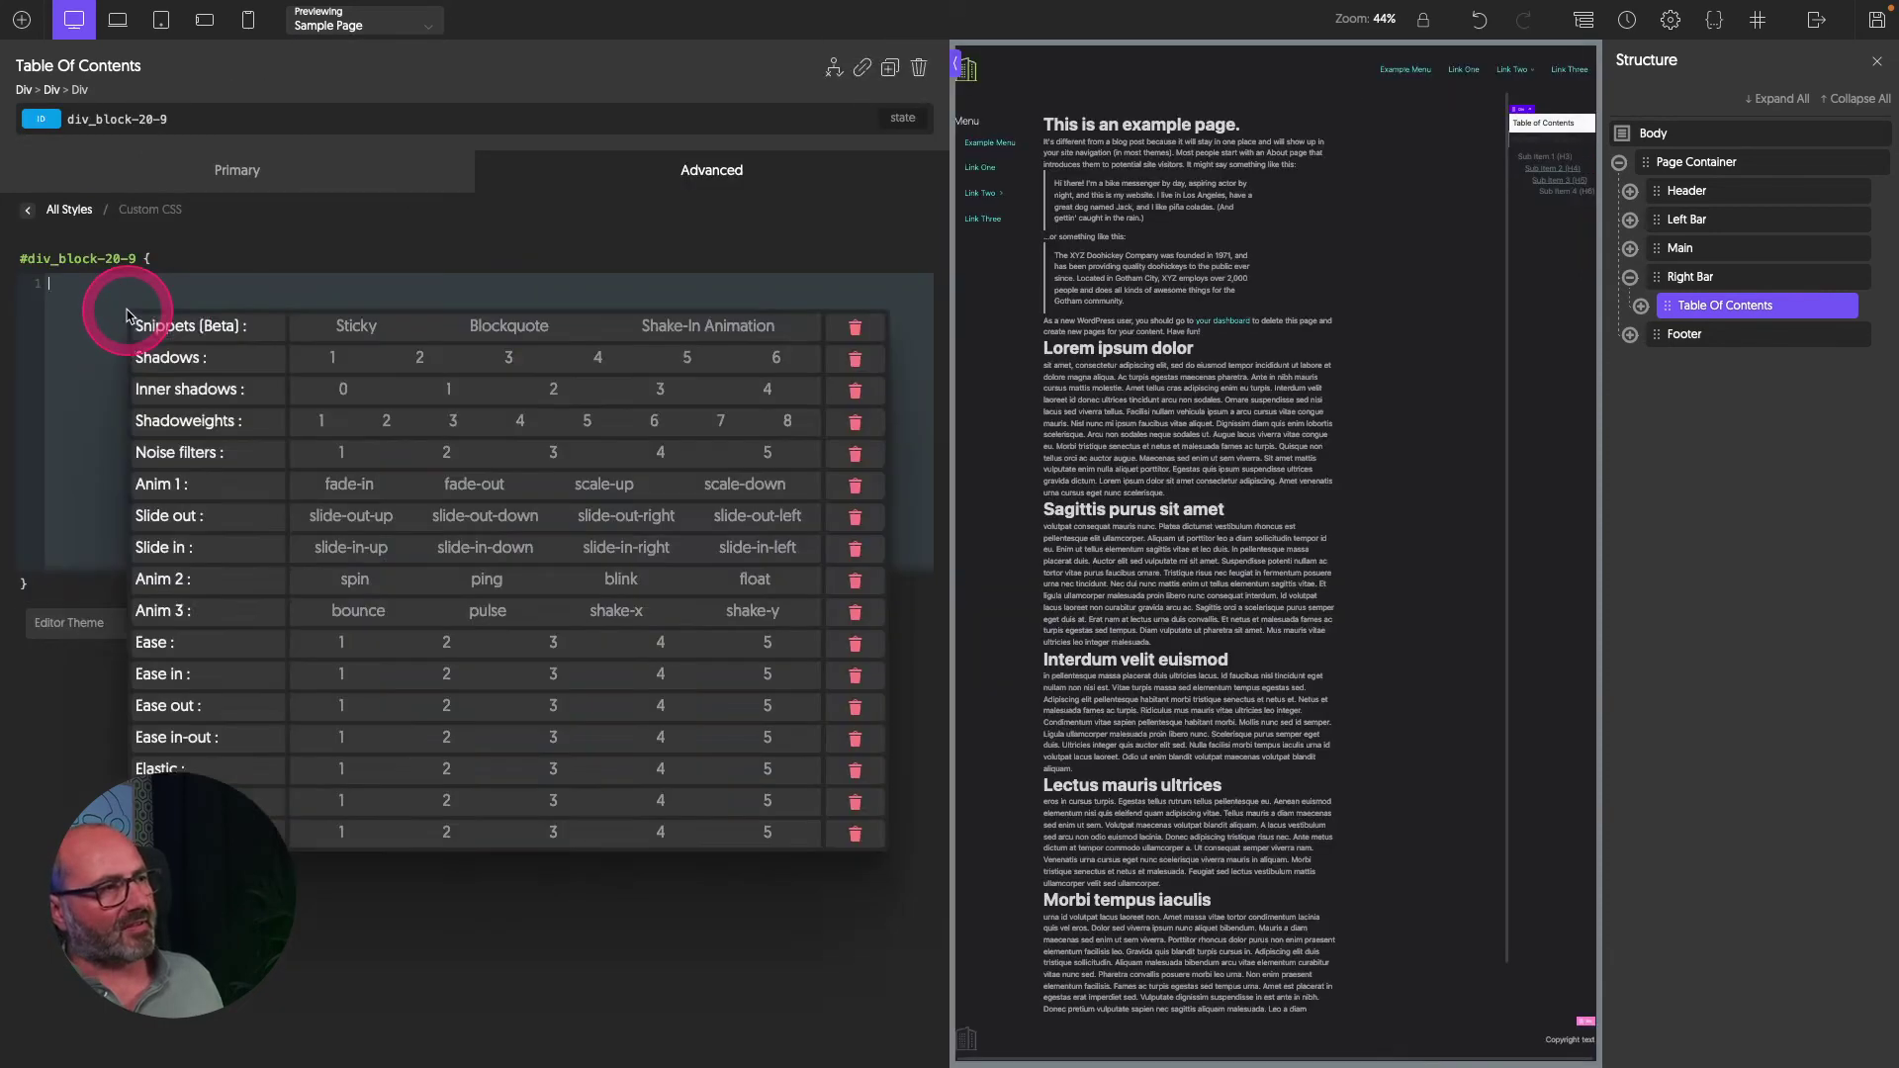
click(357, 331)
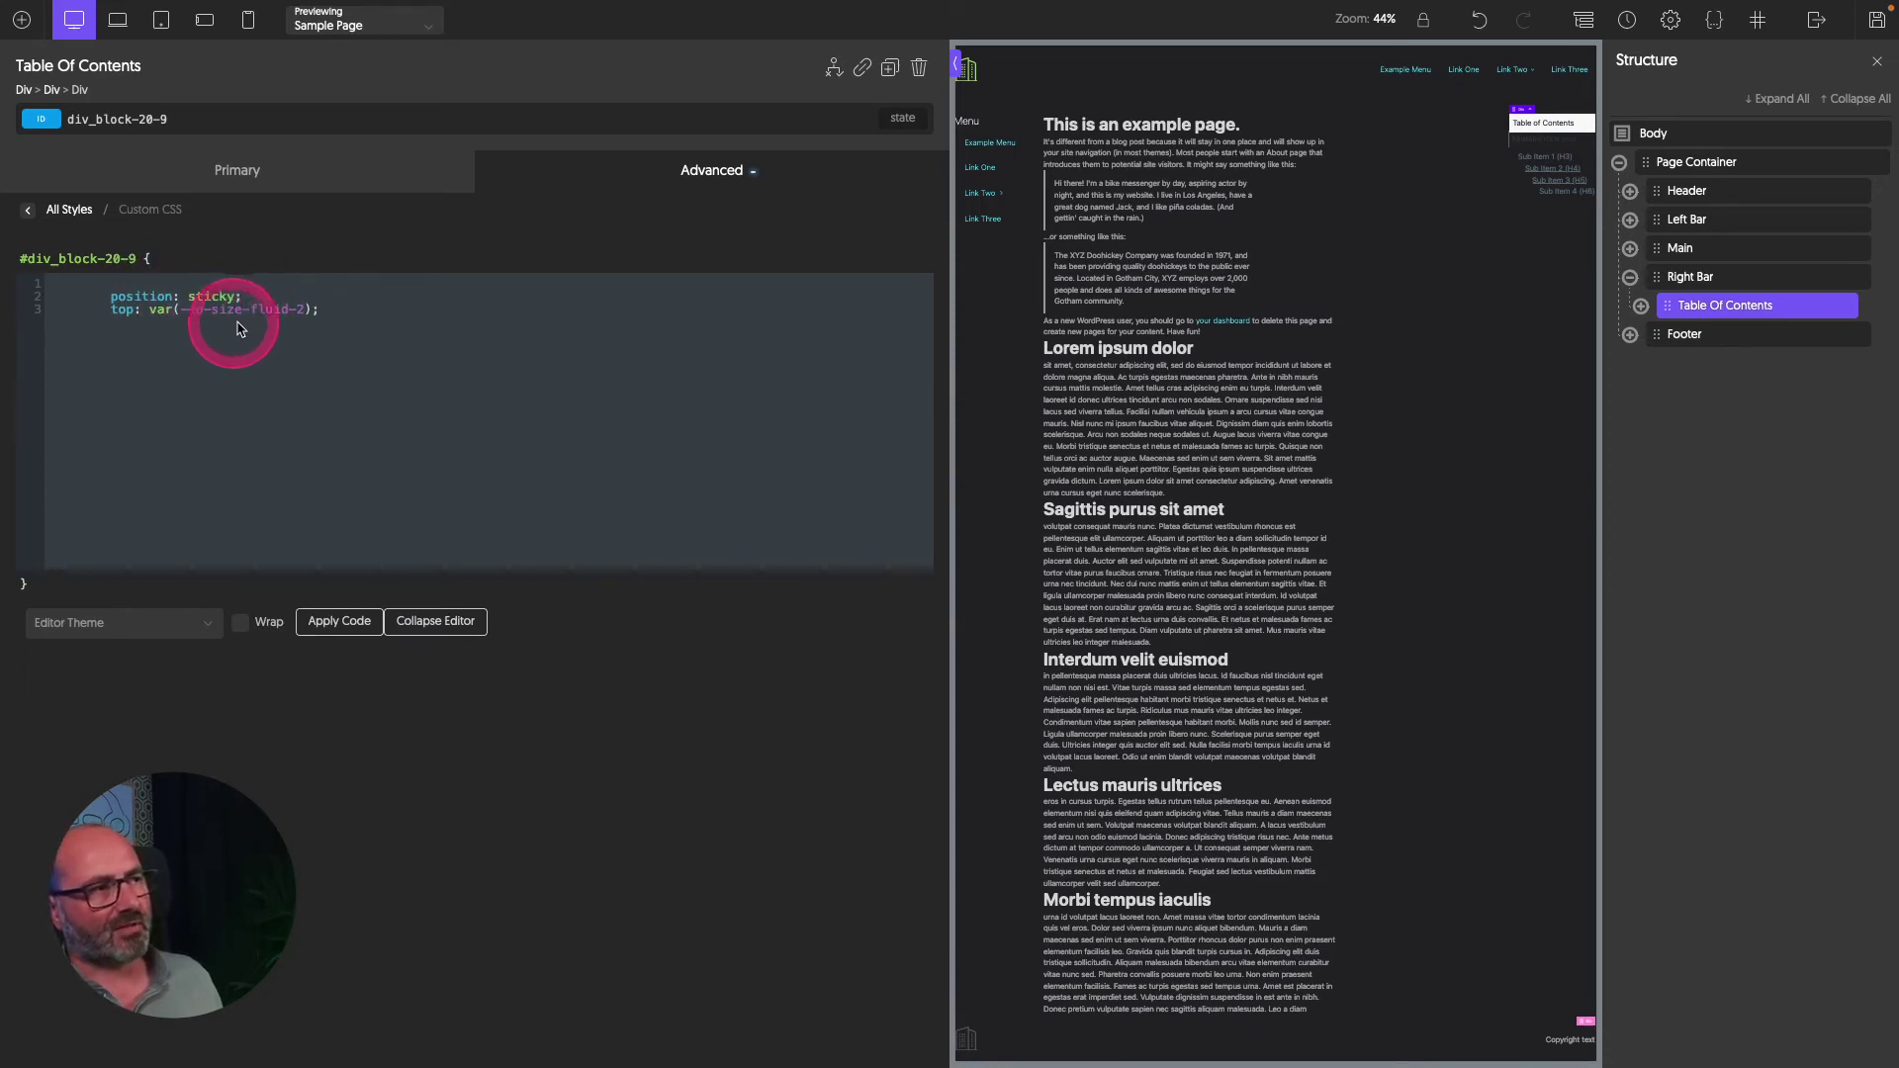
click(344, 621)
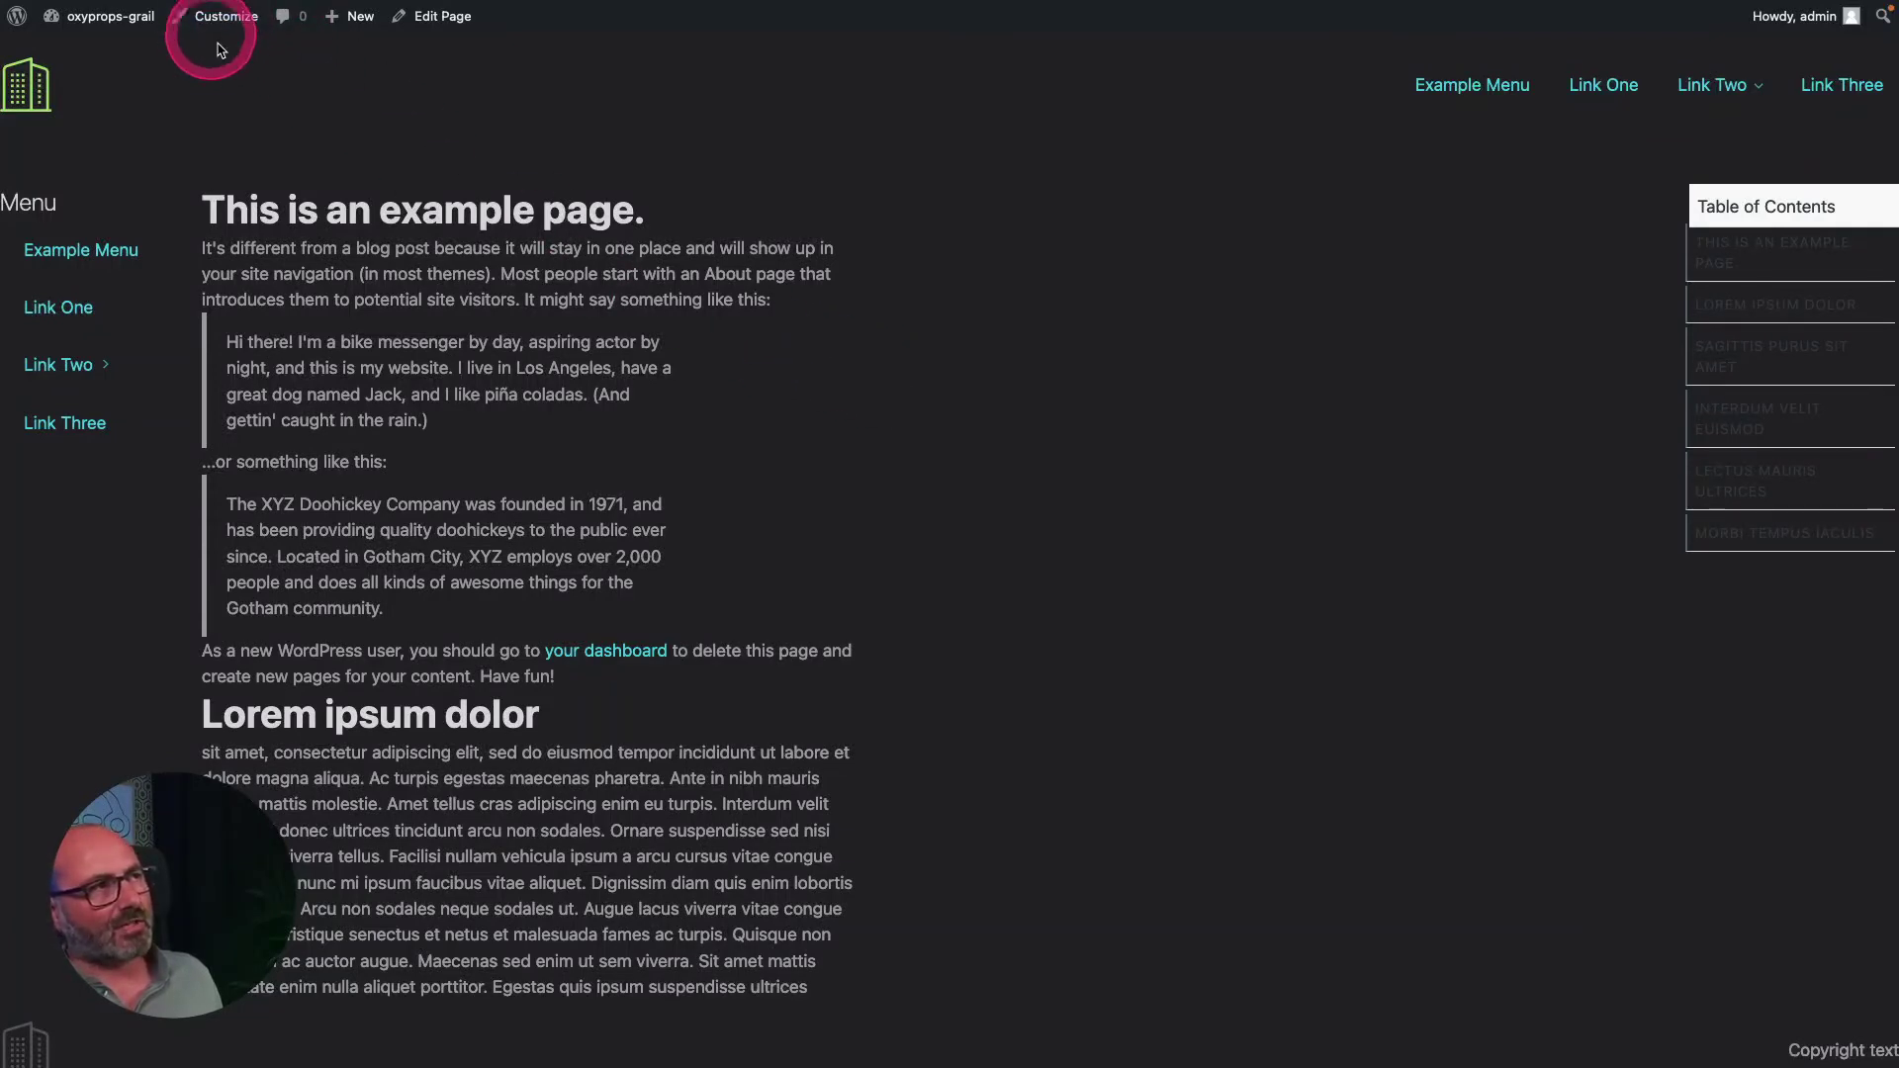
Scroll the live Sample Page, then switch to the windowed Firefox view of it.
scroll(803, 360, down, 1)
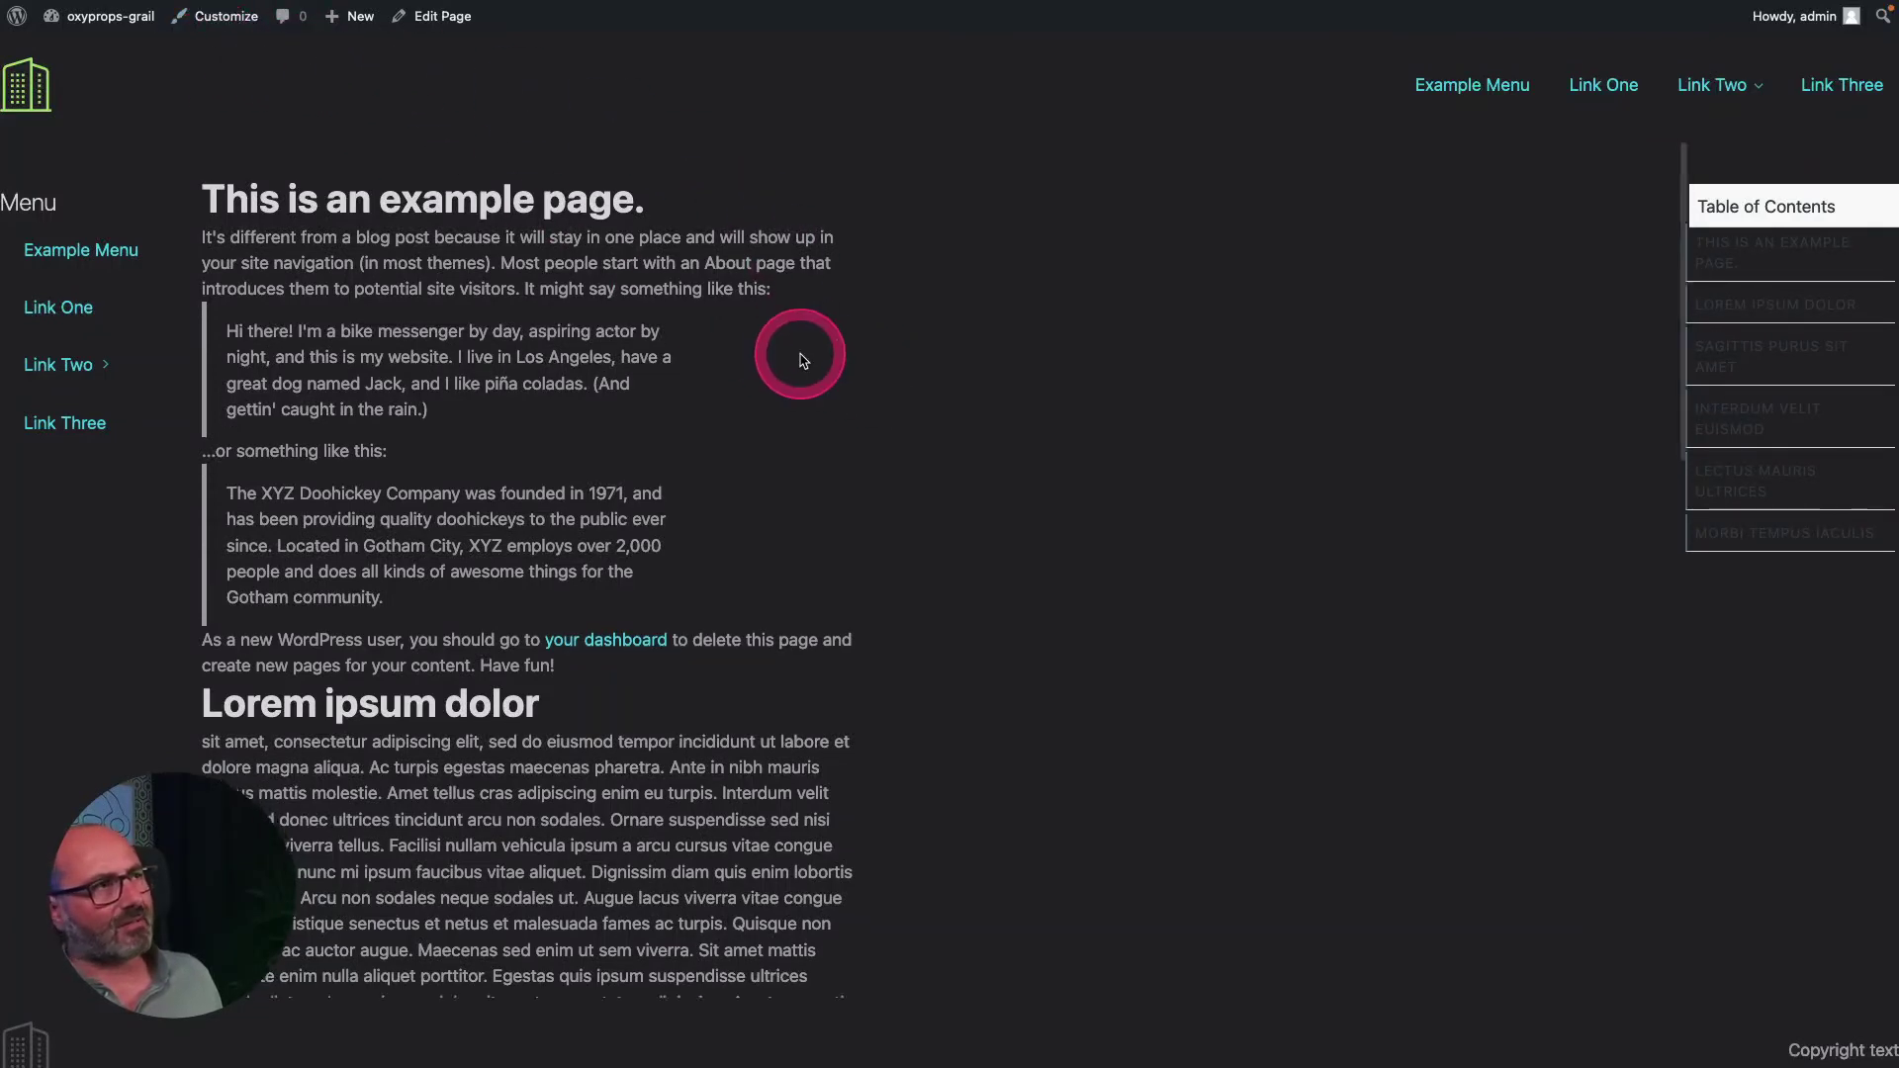
scroll(802, 360, down, 2)
scroll(801, 356, up, 2)
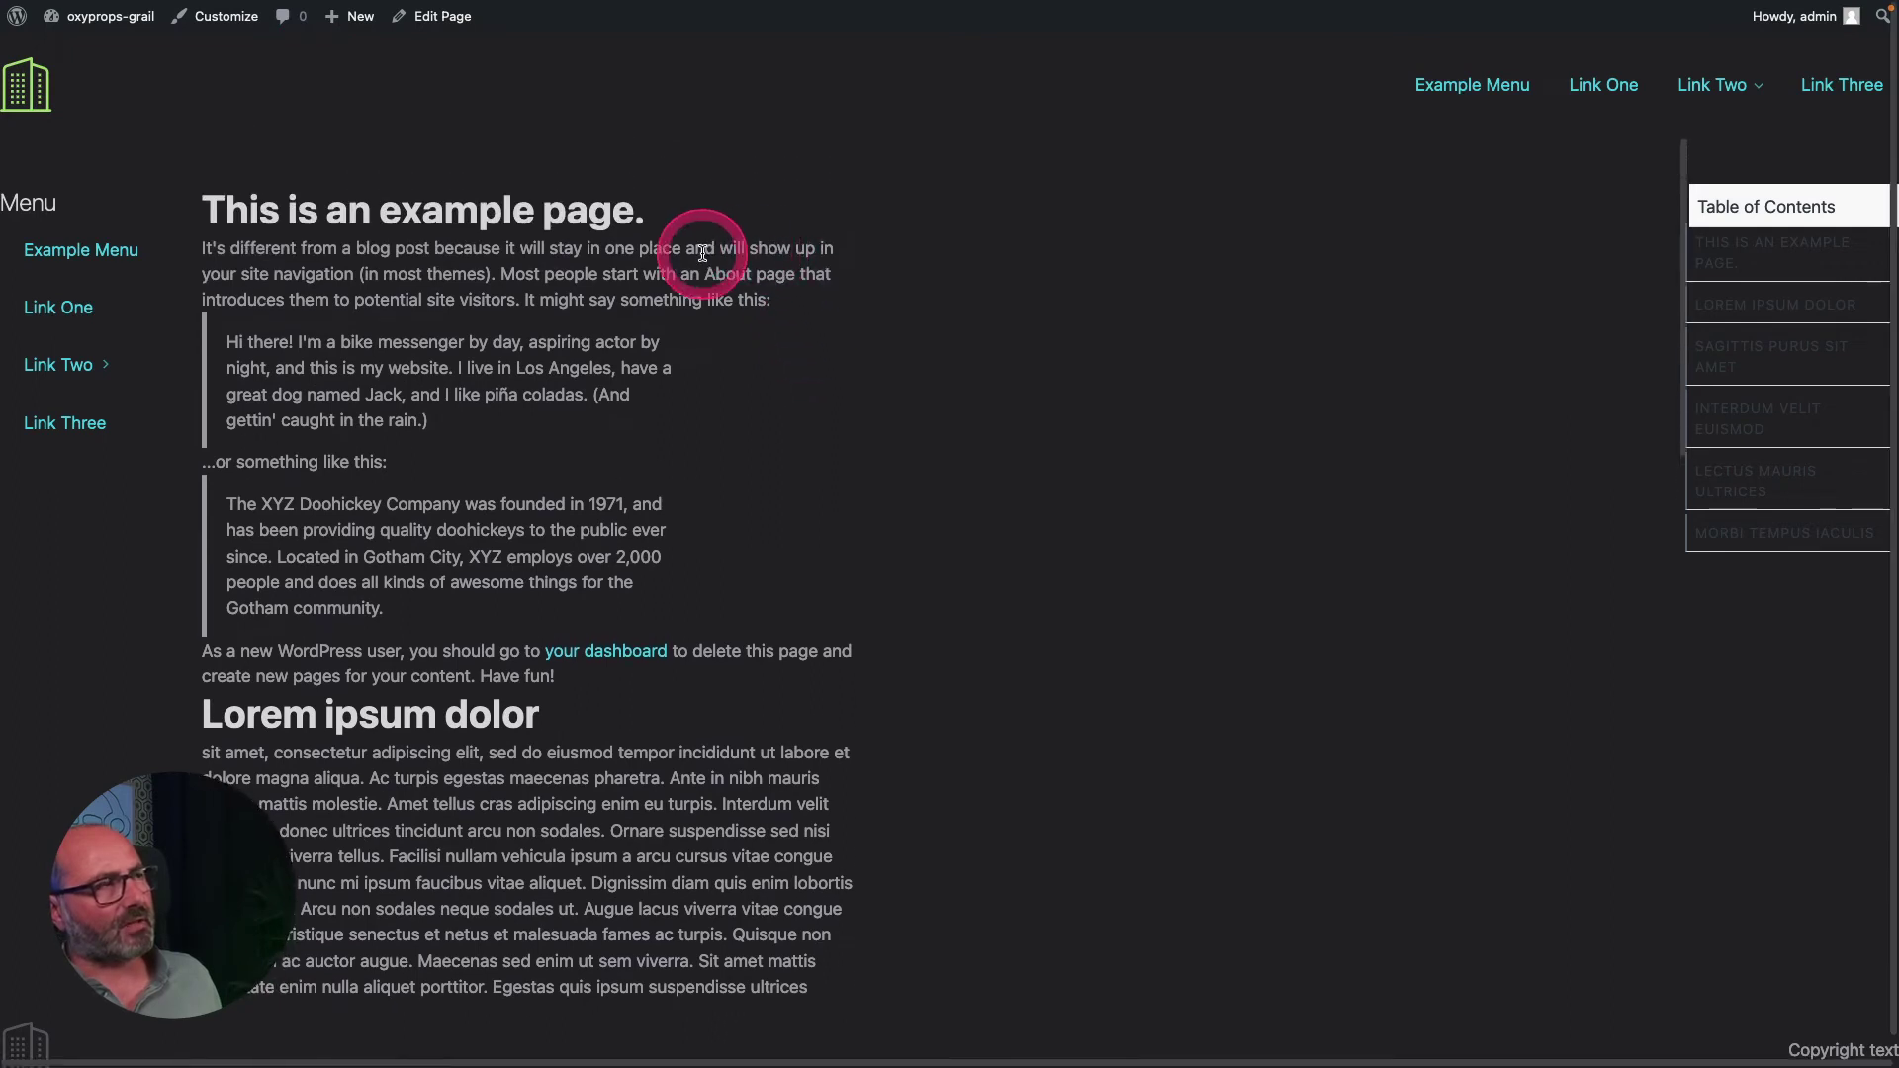
scroll(794, 59, down, 1)
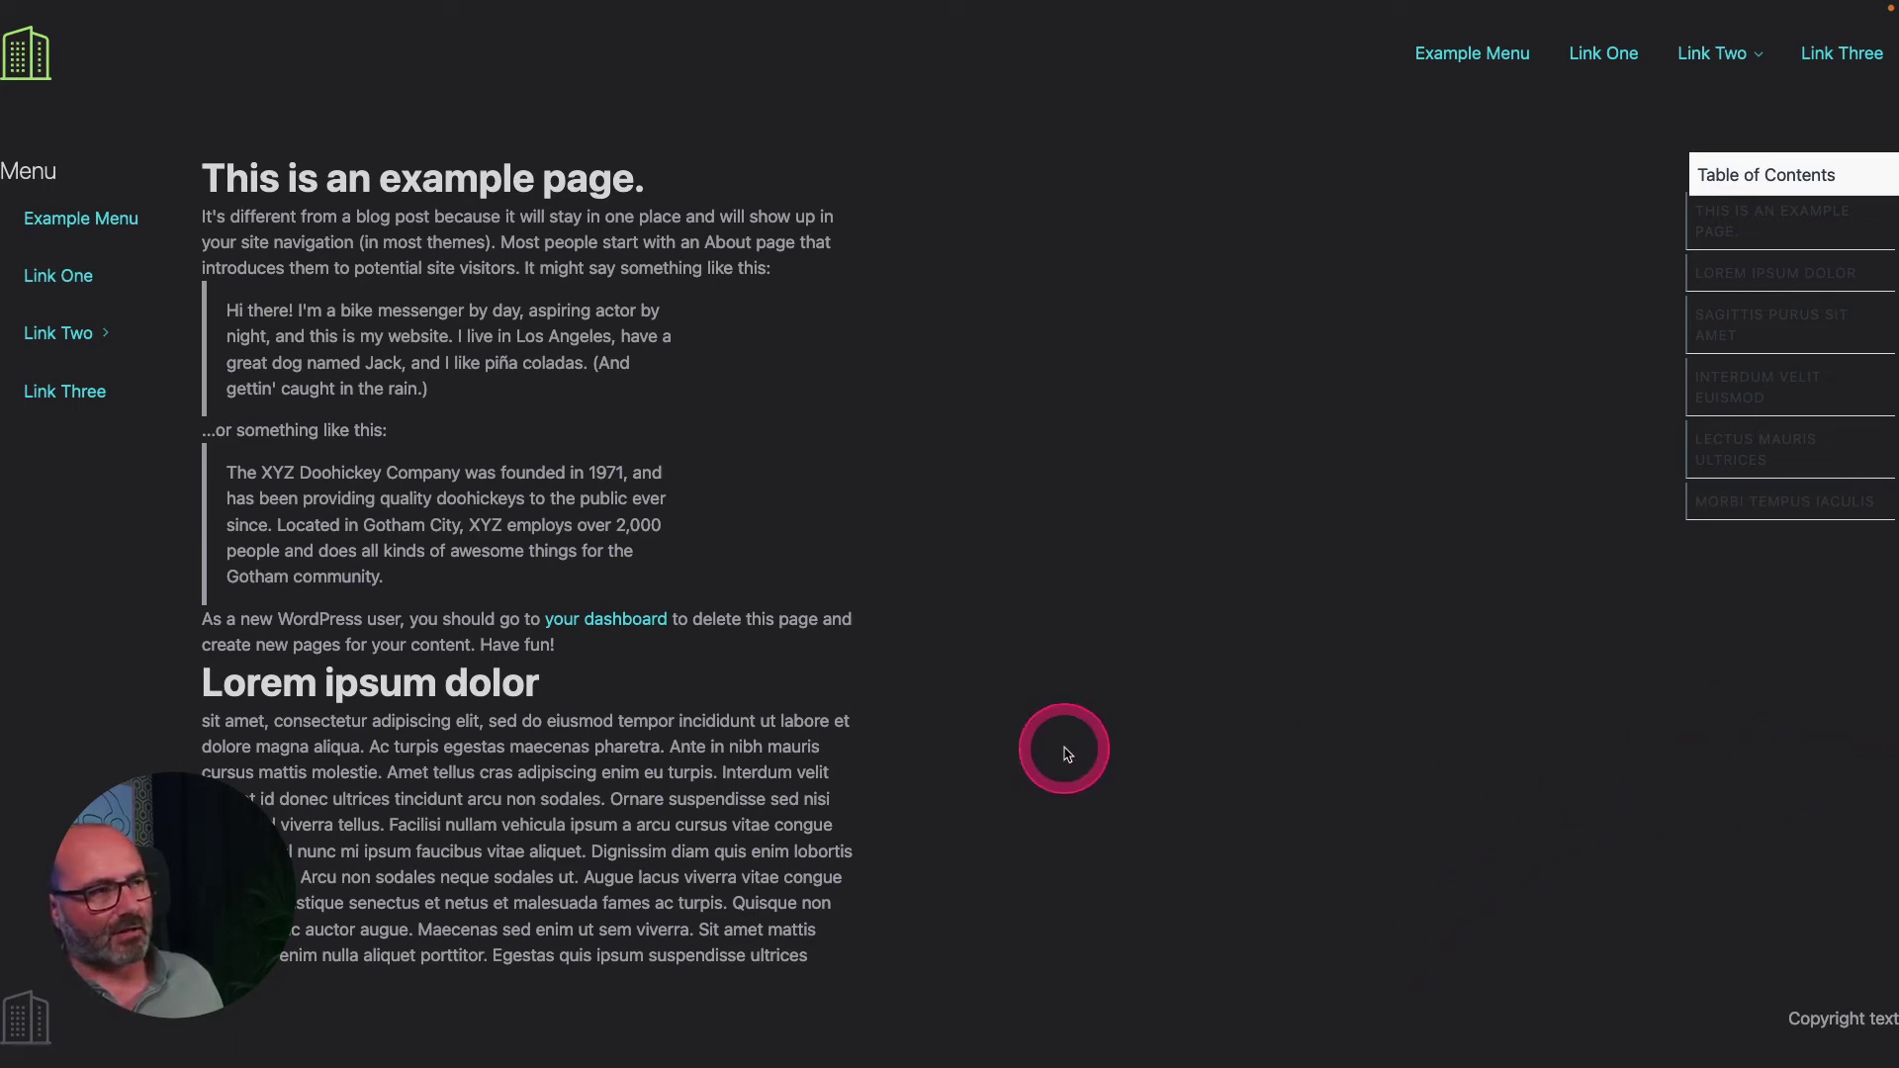
key(ctrl+Left)
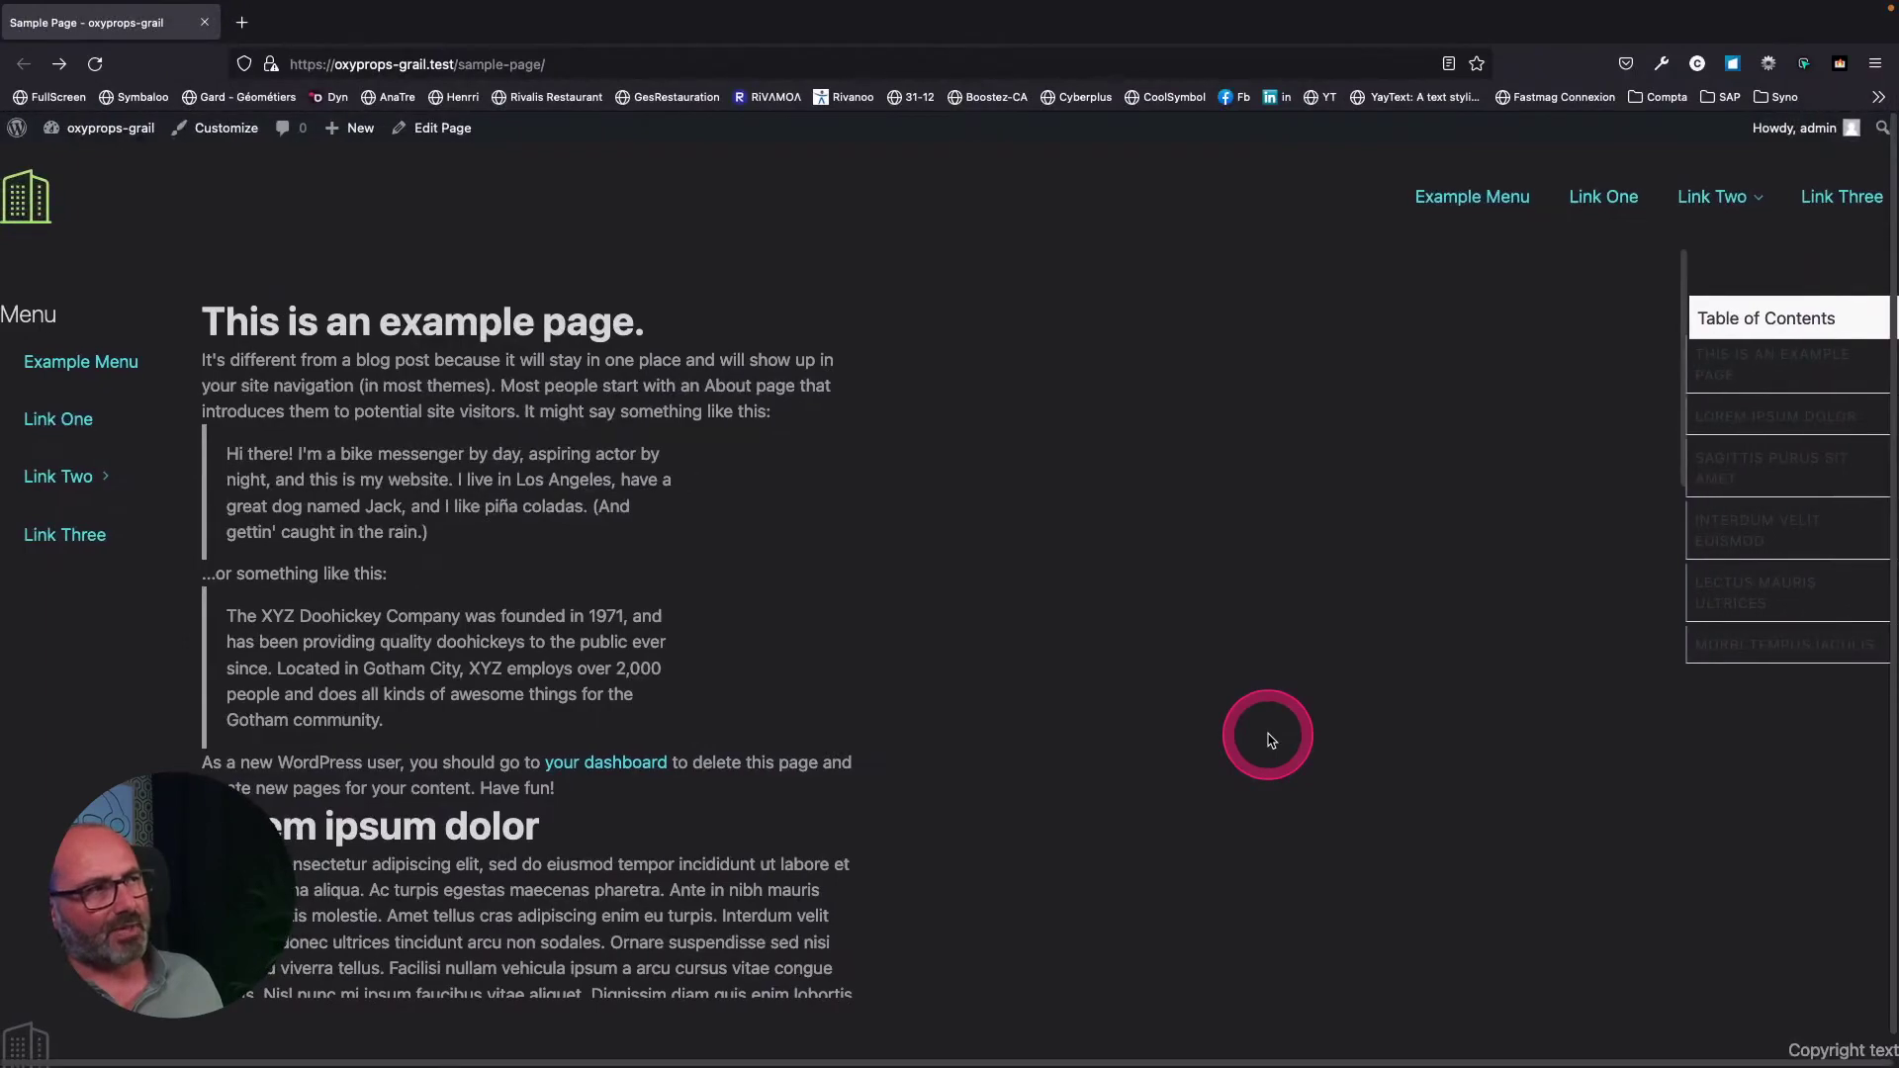
Give the Page Container the o-pad-in-4 class, found by searching 'pad-in'.
key(ctrl+Left)
click(1744, 279)
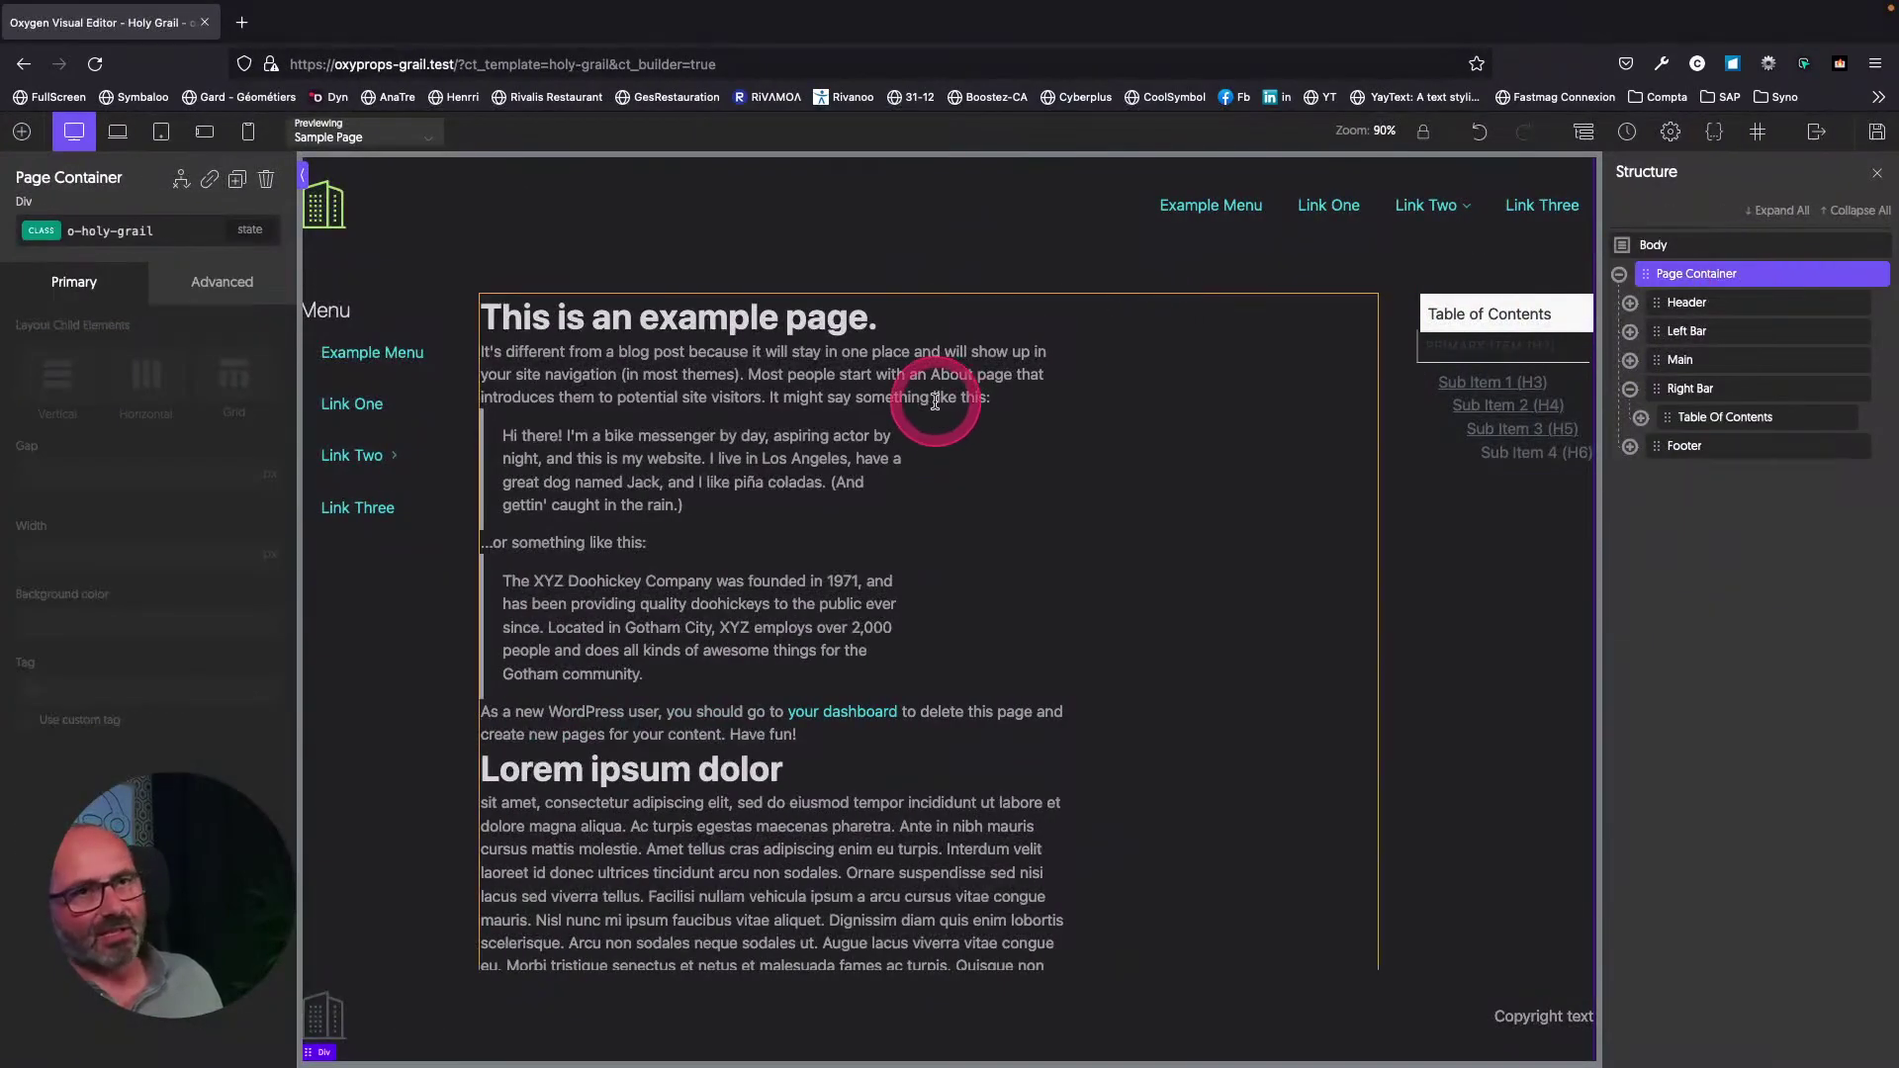
click(183, 230)
text(pad)
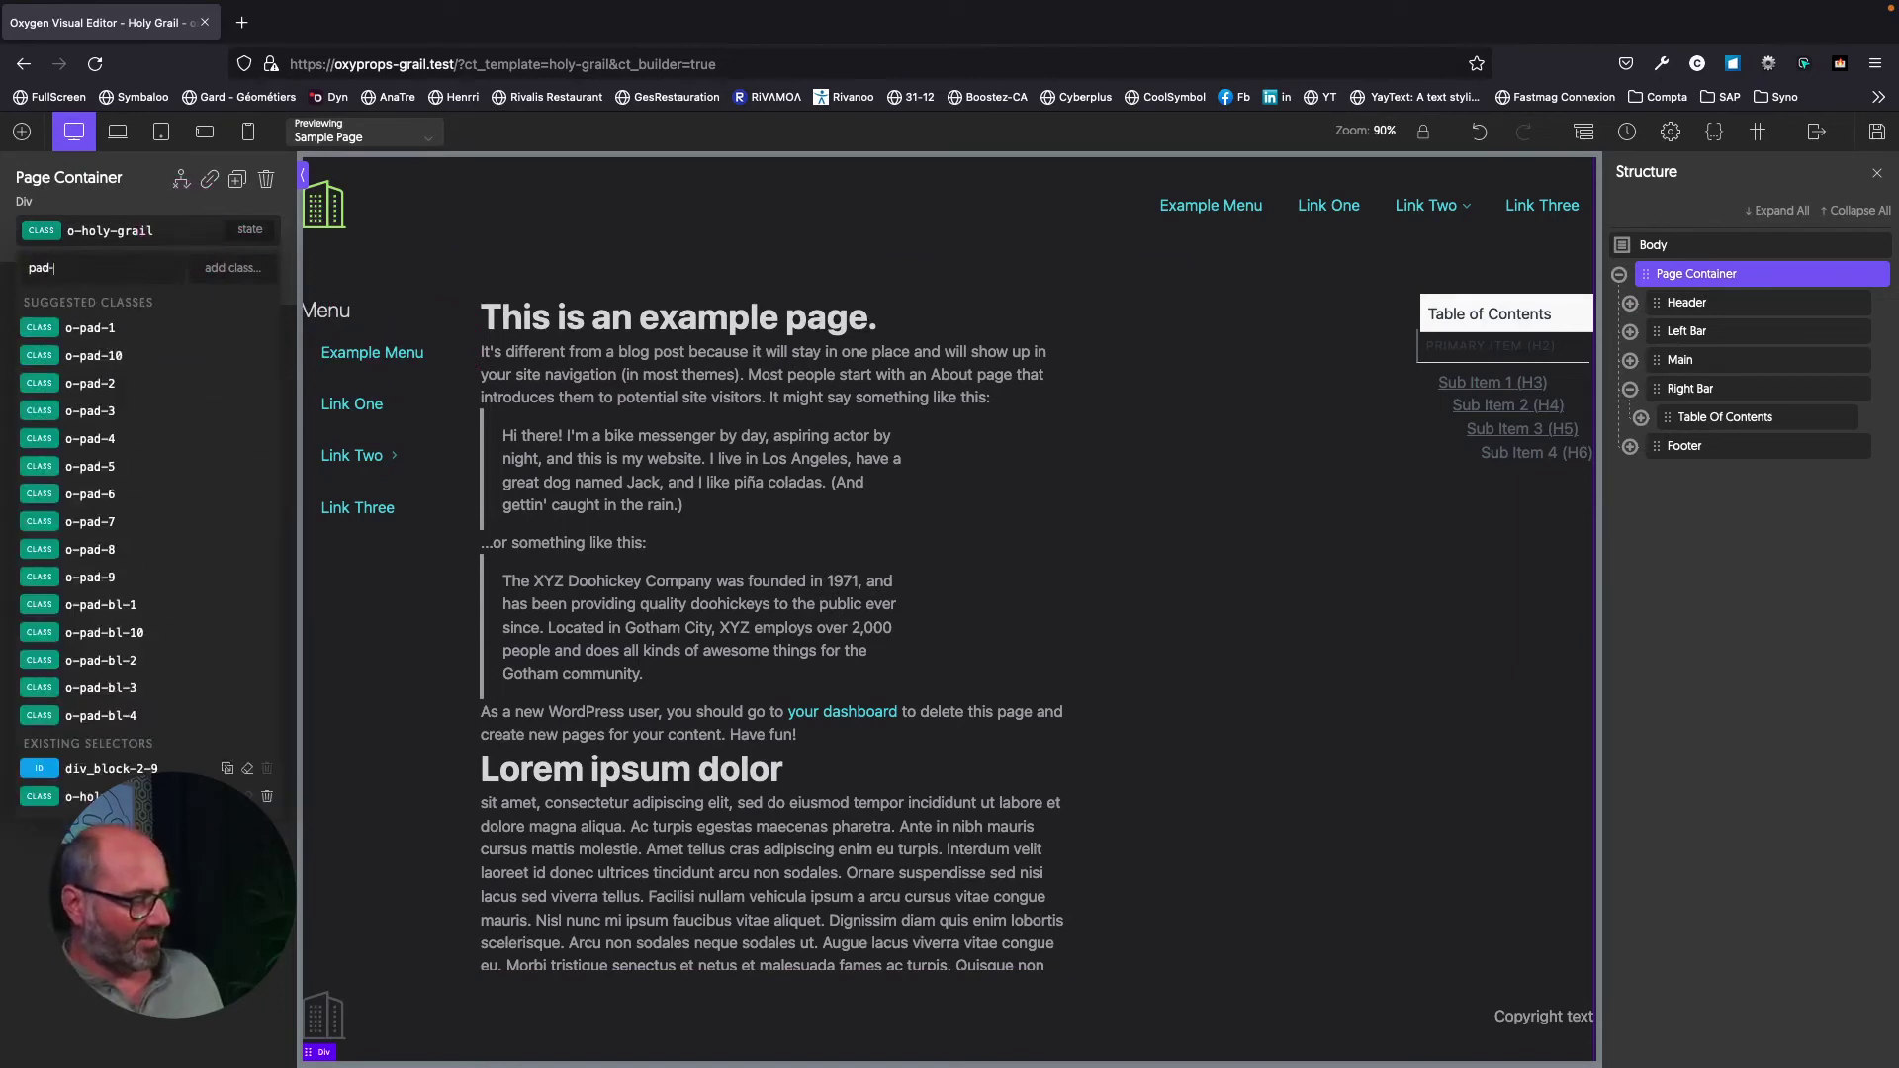
text(-in)
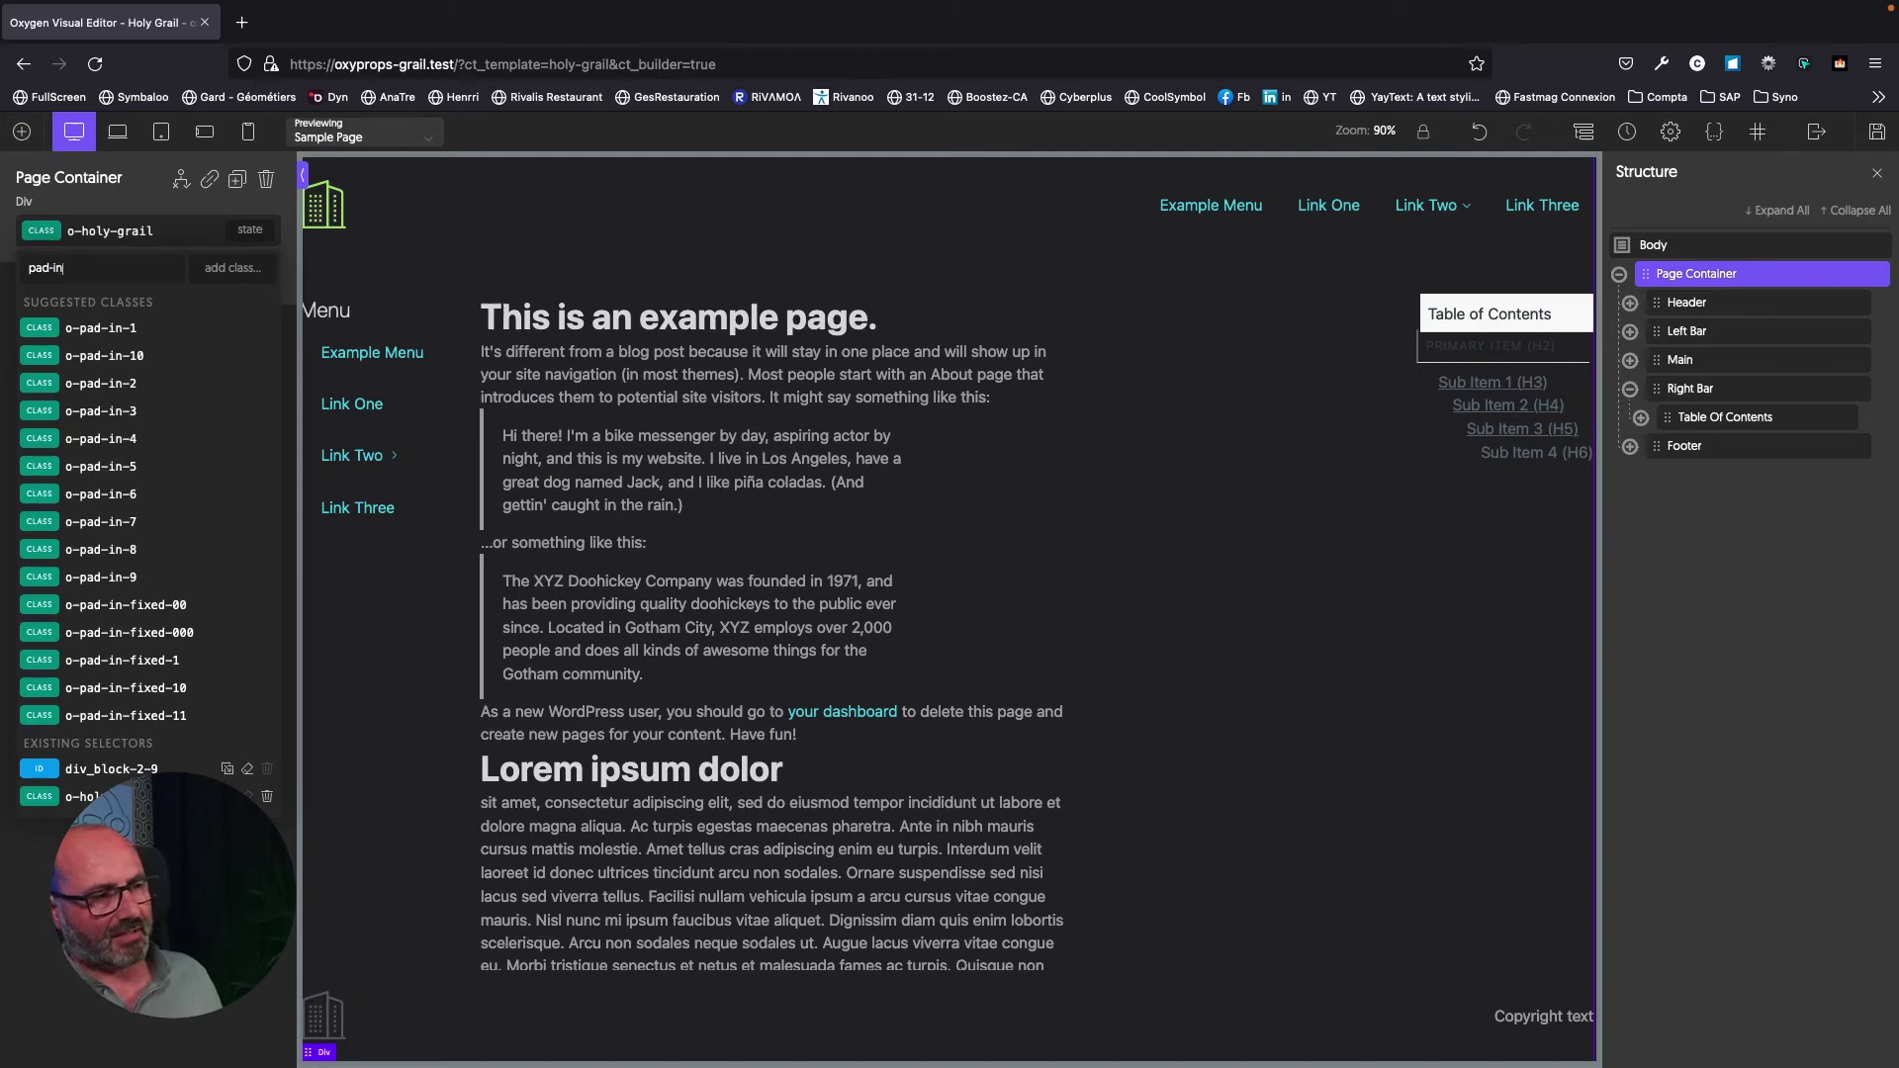
click(103, 446)
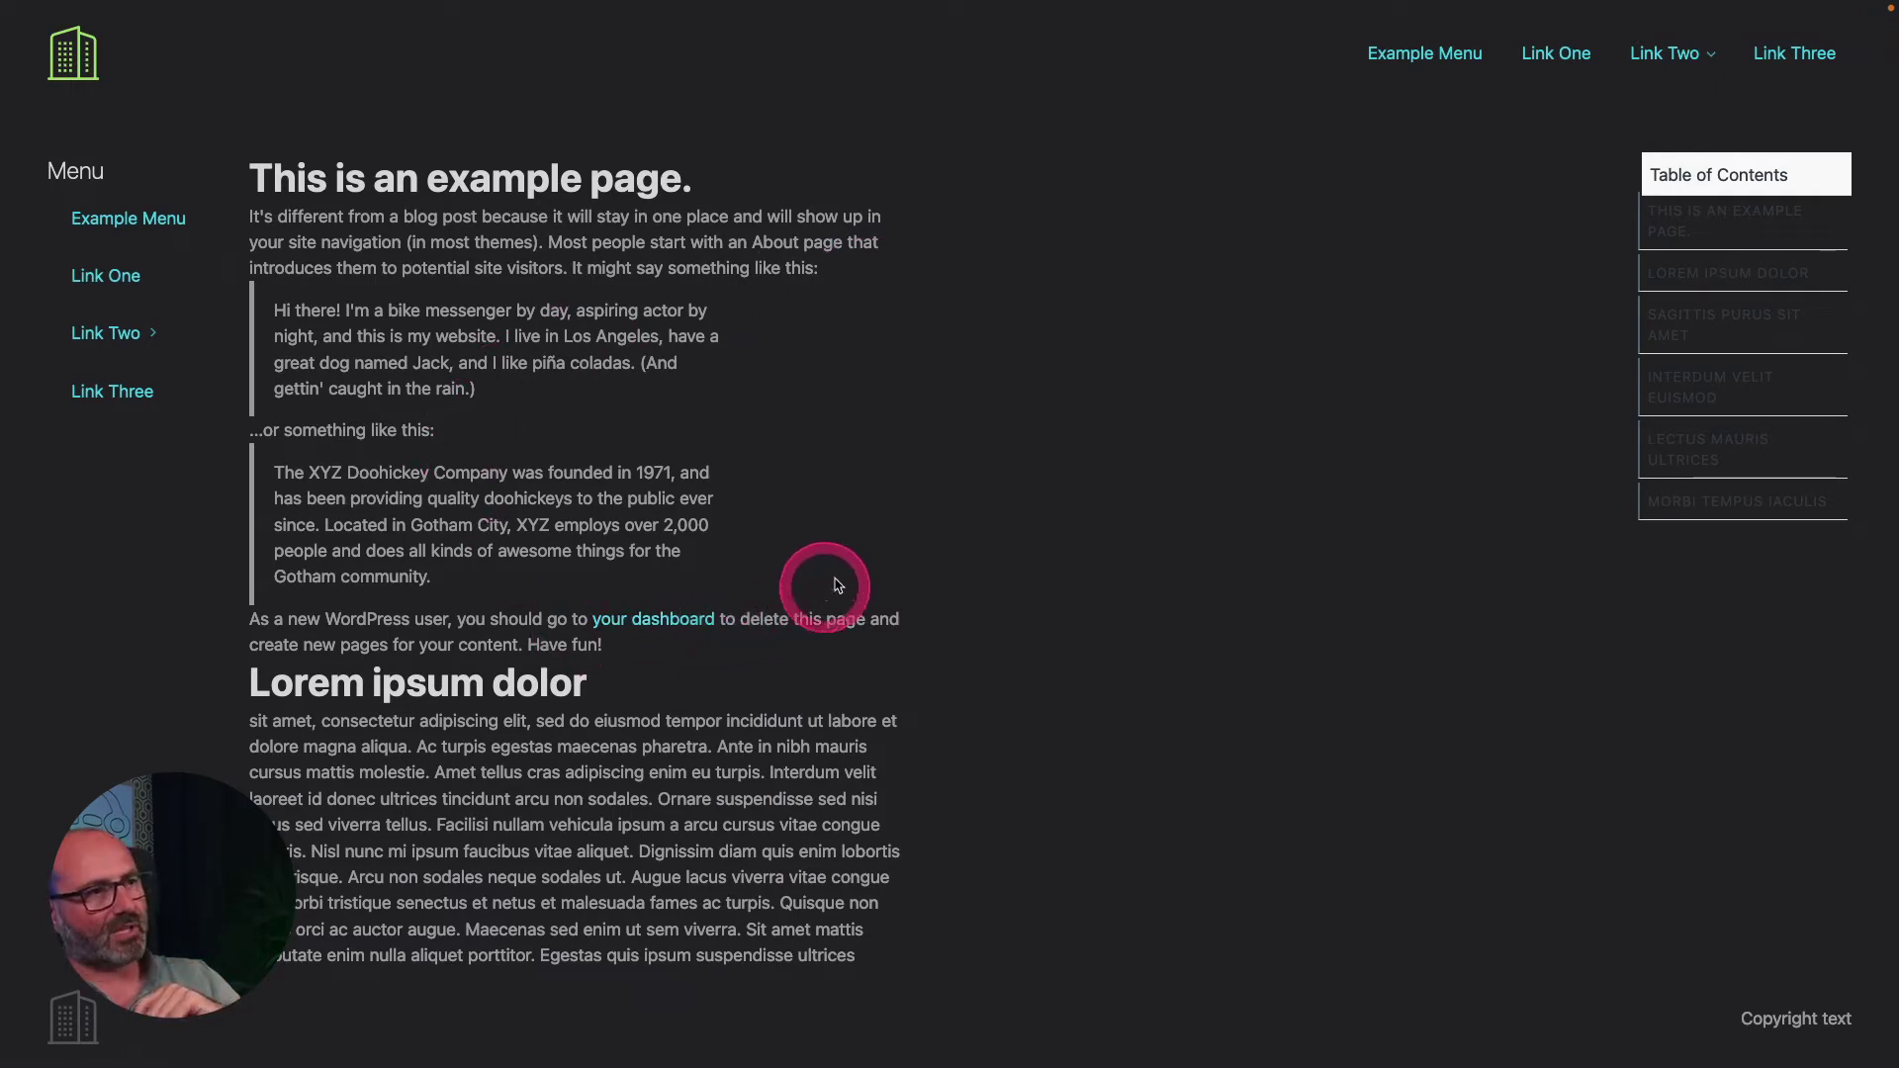
Scroll the padded live page up and down to check the sidebars stay in place.
scroll(776, 531, down, 10)
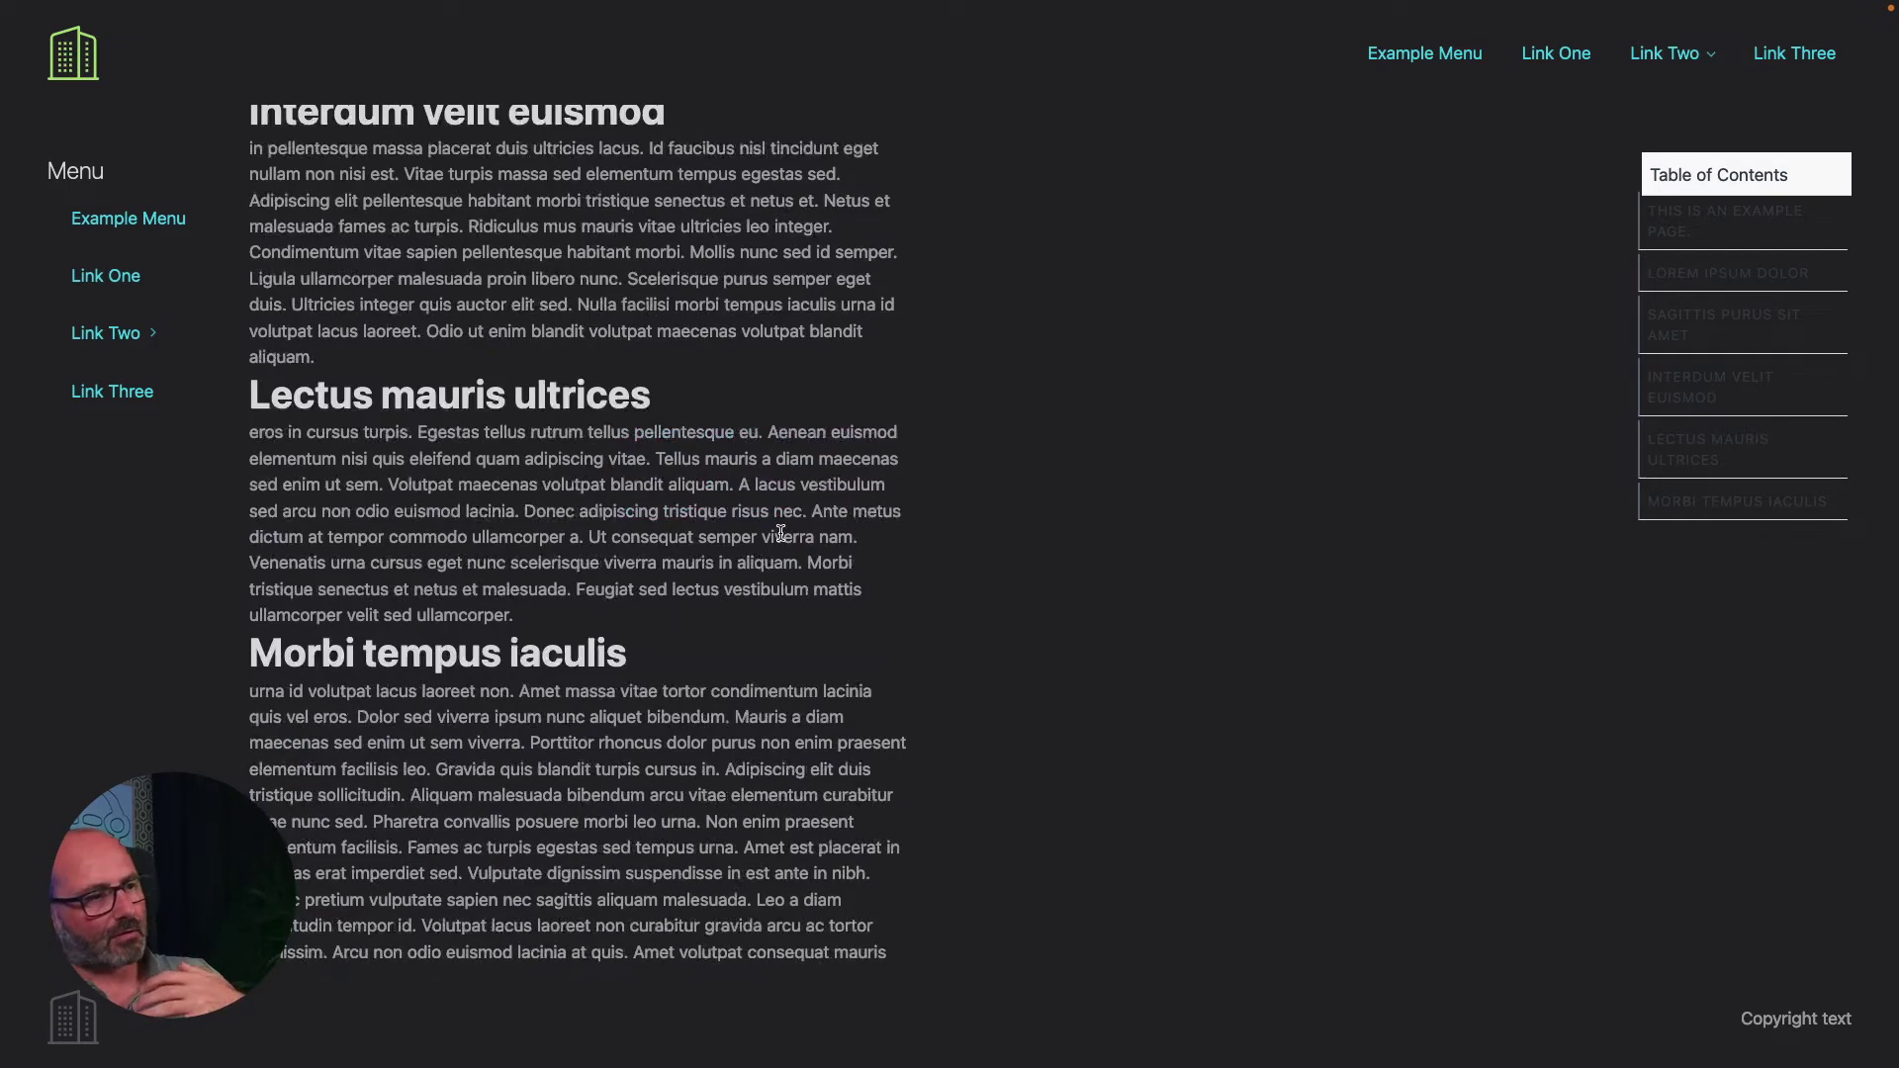
scroll(780, 533, up, 8)
scroll(781, 533, up, 2)
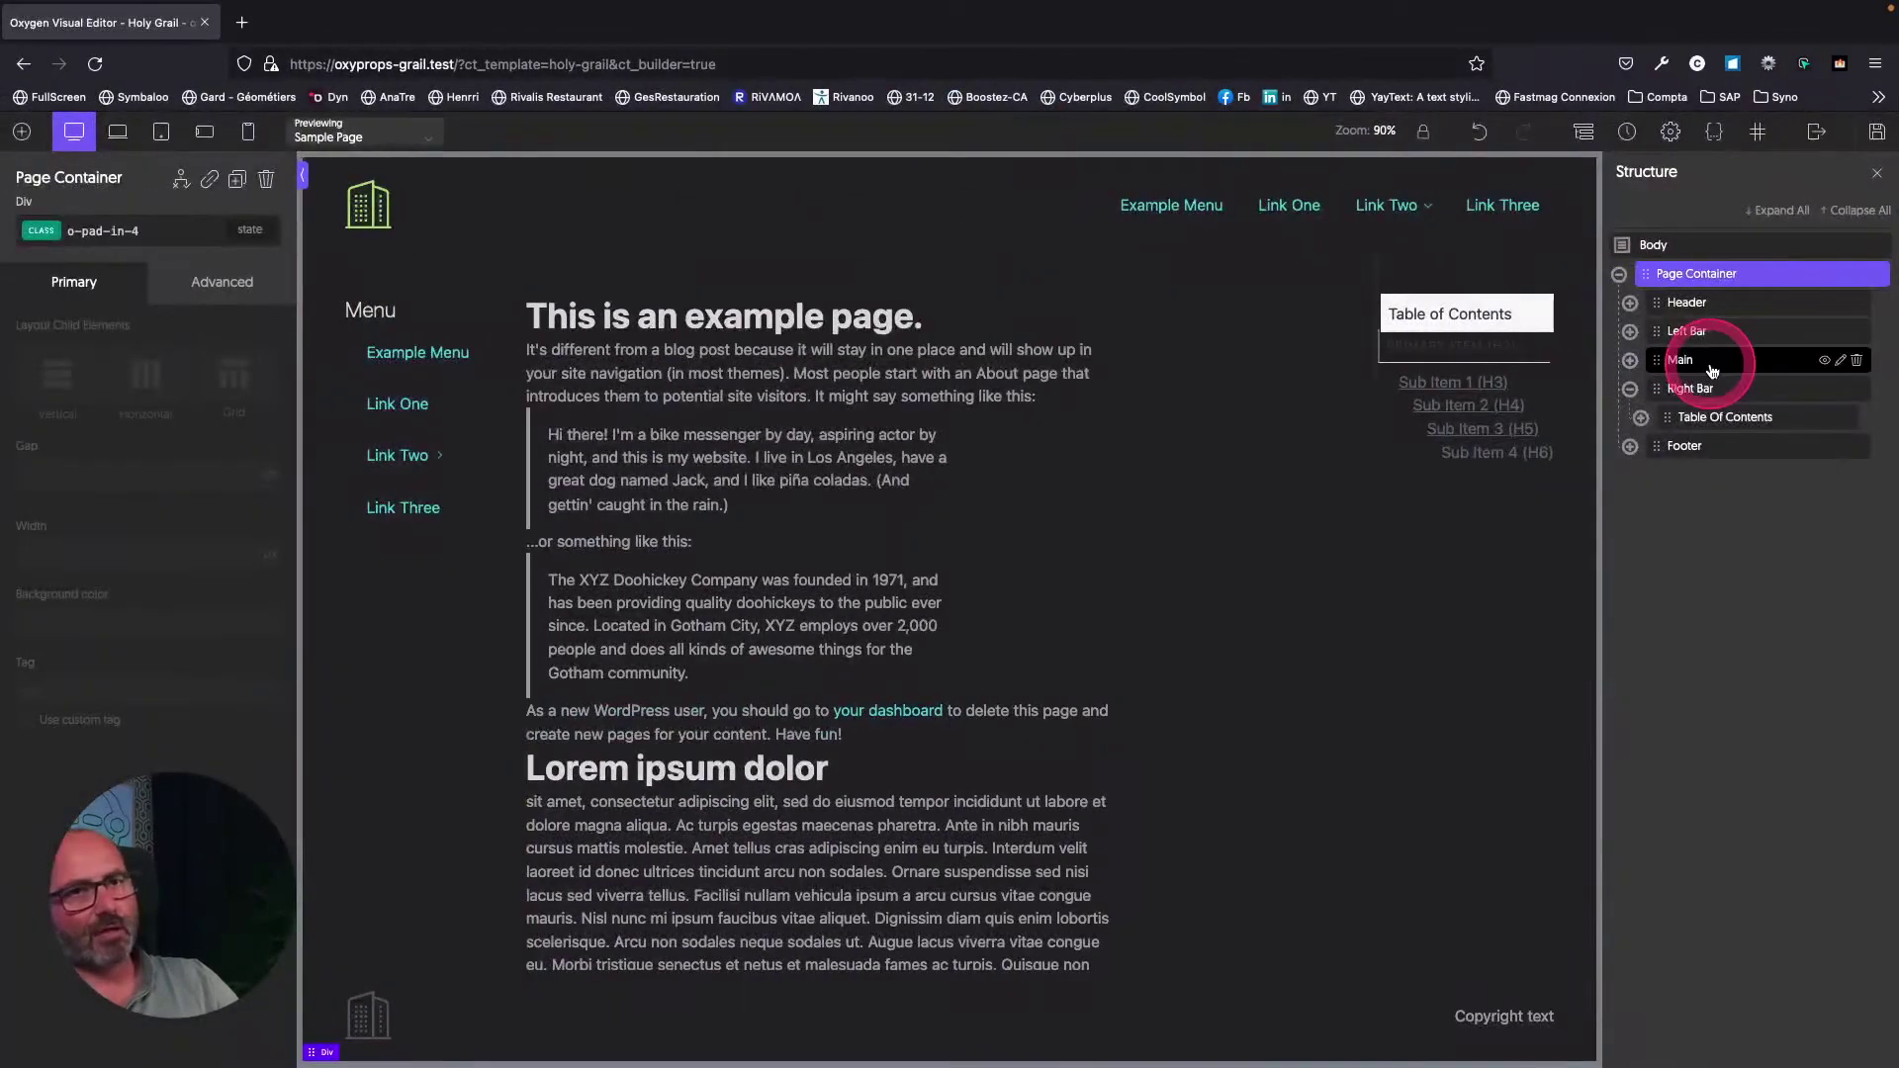
Set Main's overflow to visible and save the page changes.
click(1712, 361)
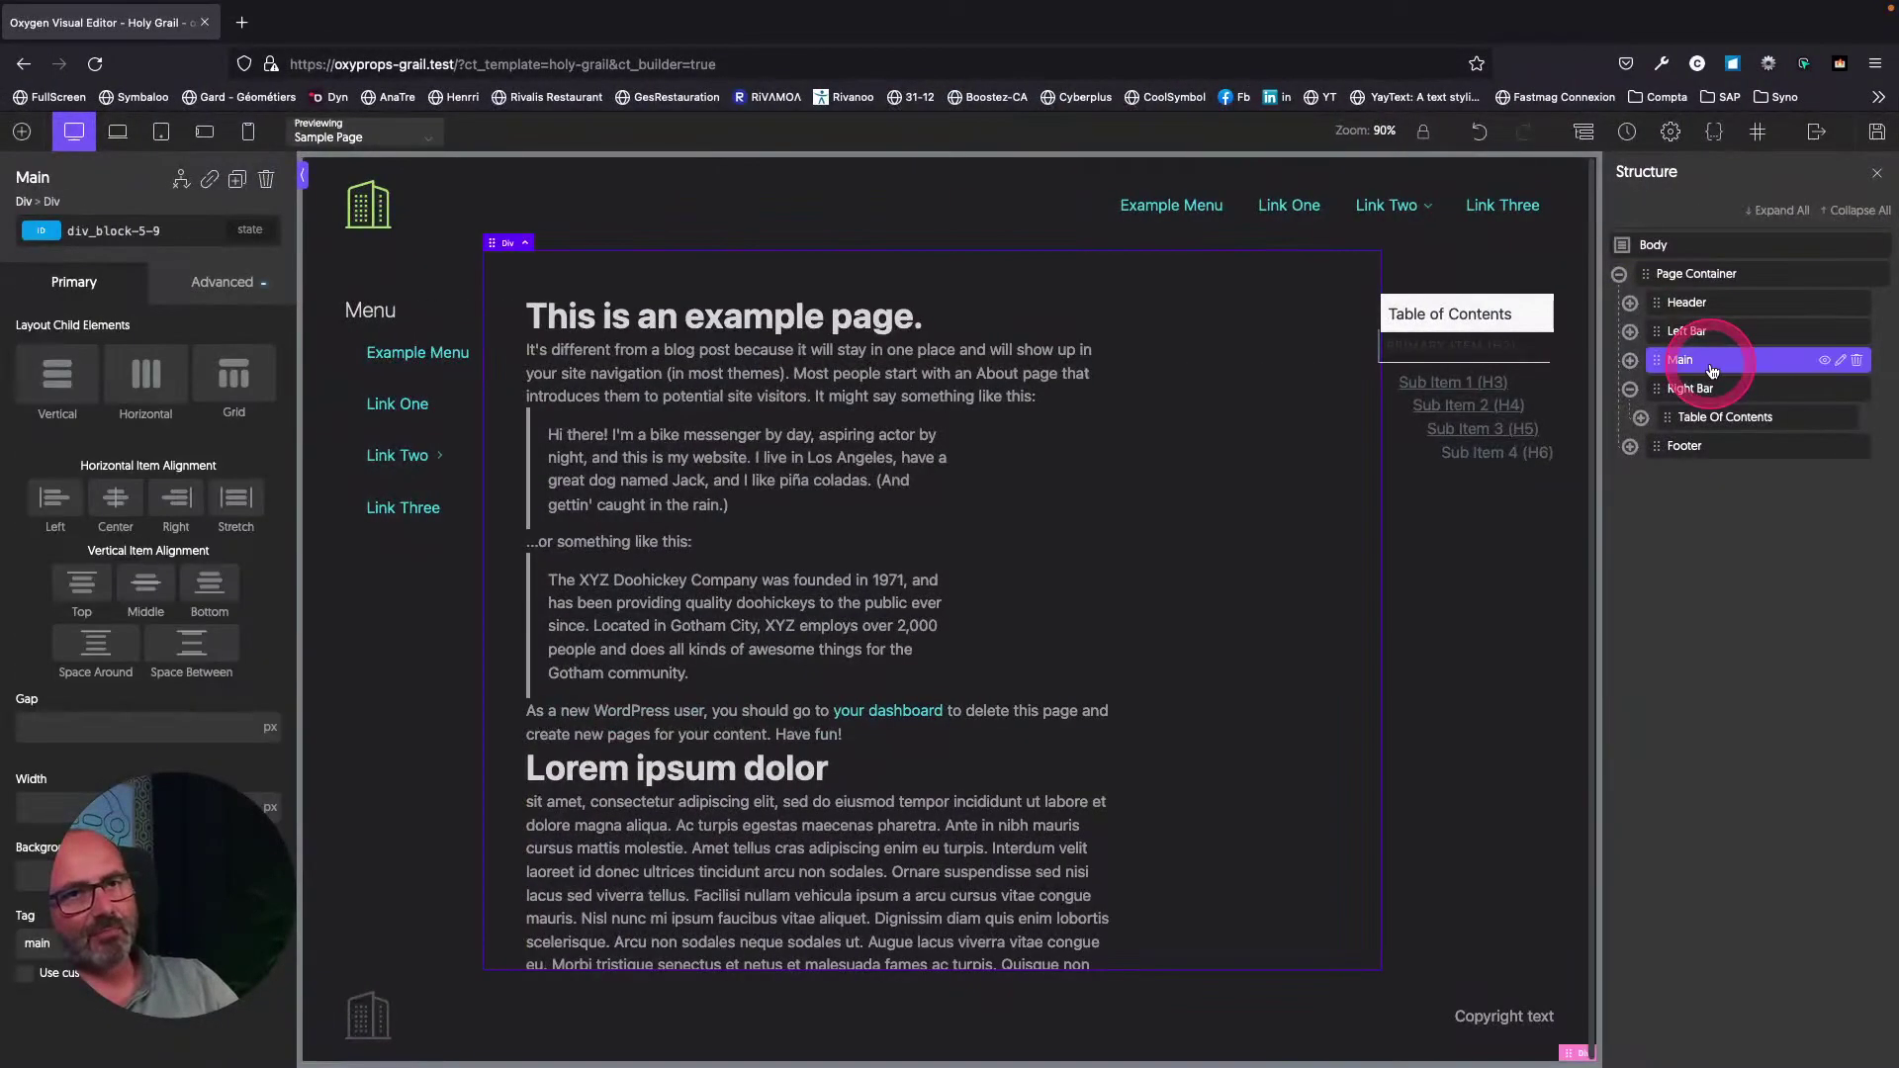
click(218, 282)
click(125, 450)
scroll(136, 593, down, 8)
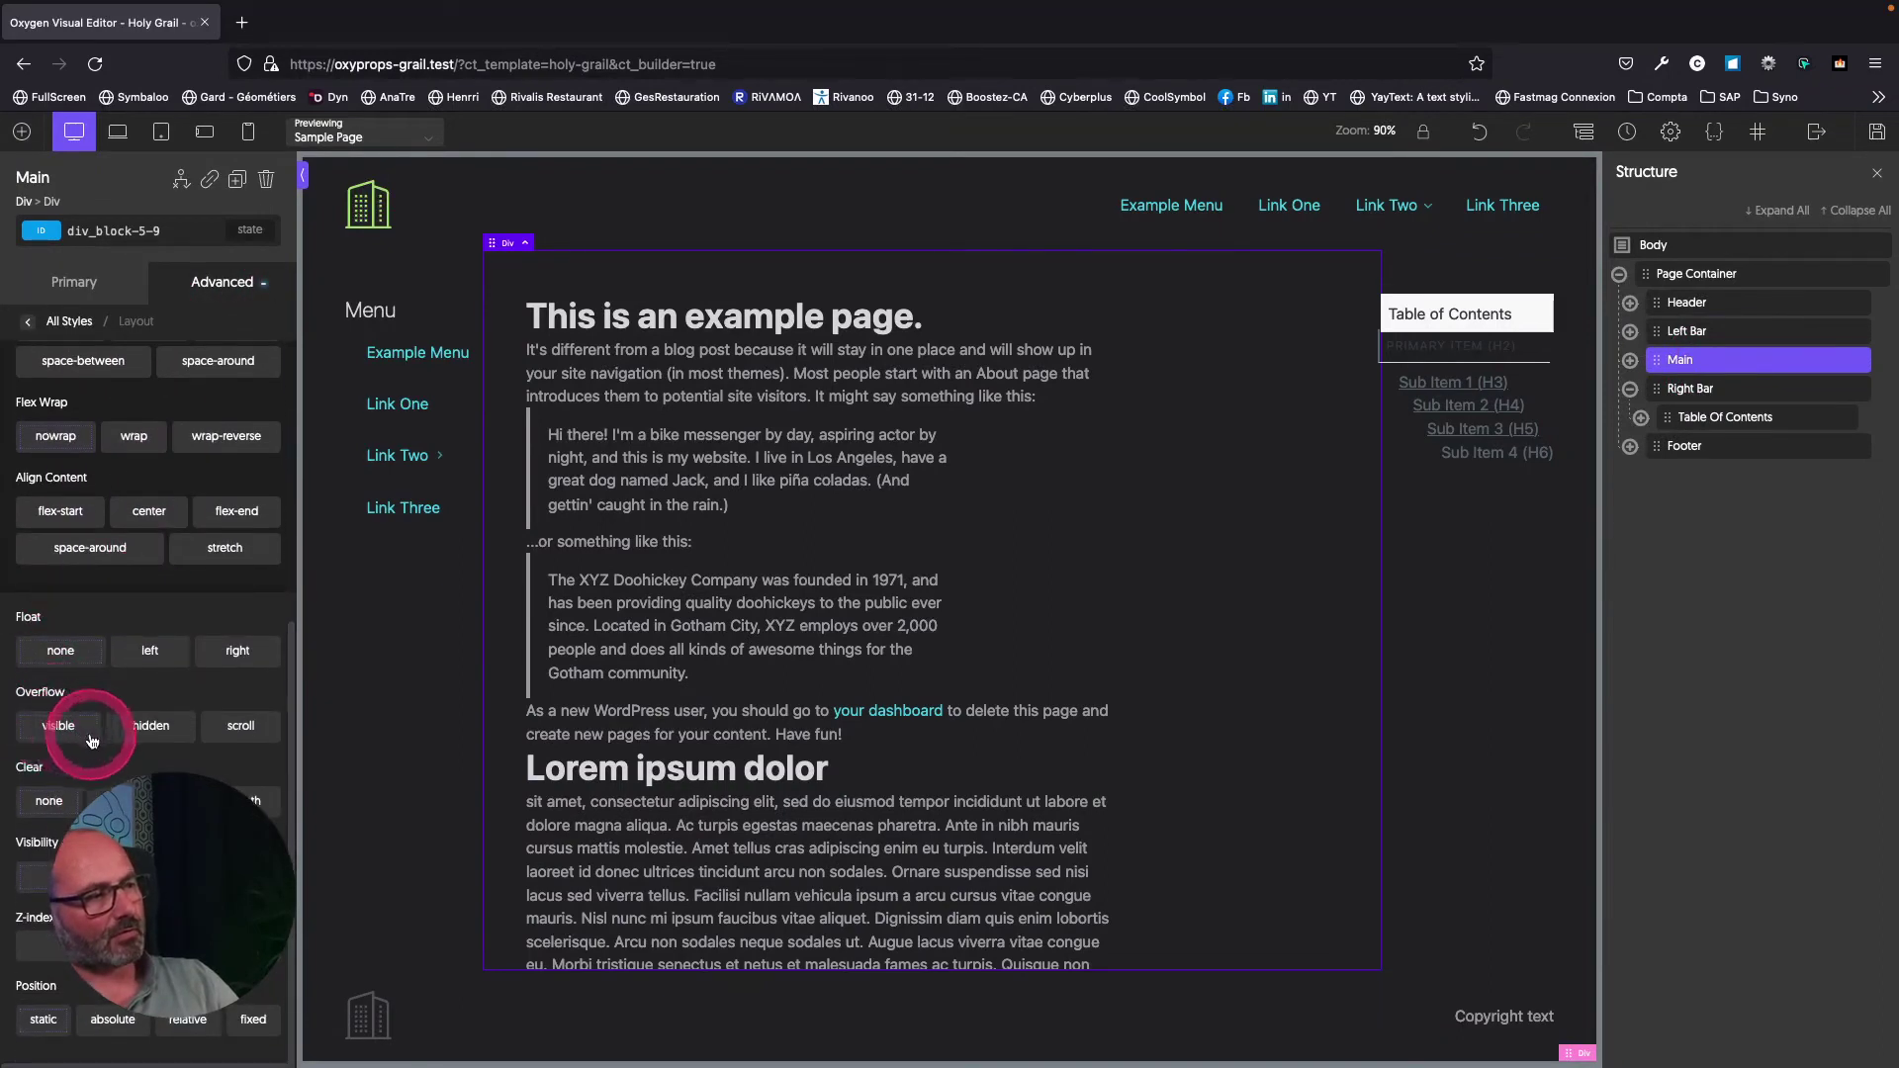
click(59, 727)
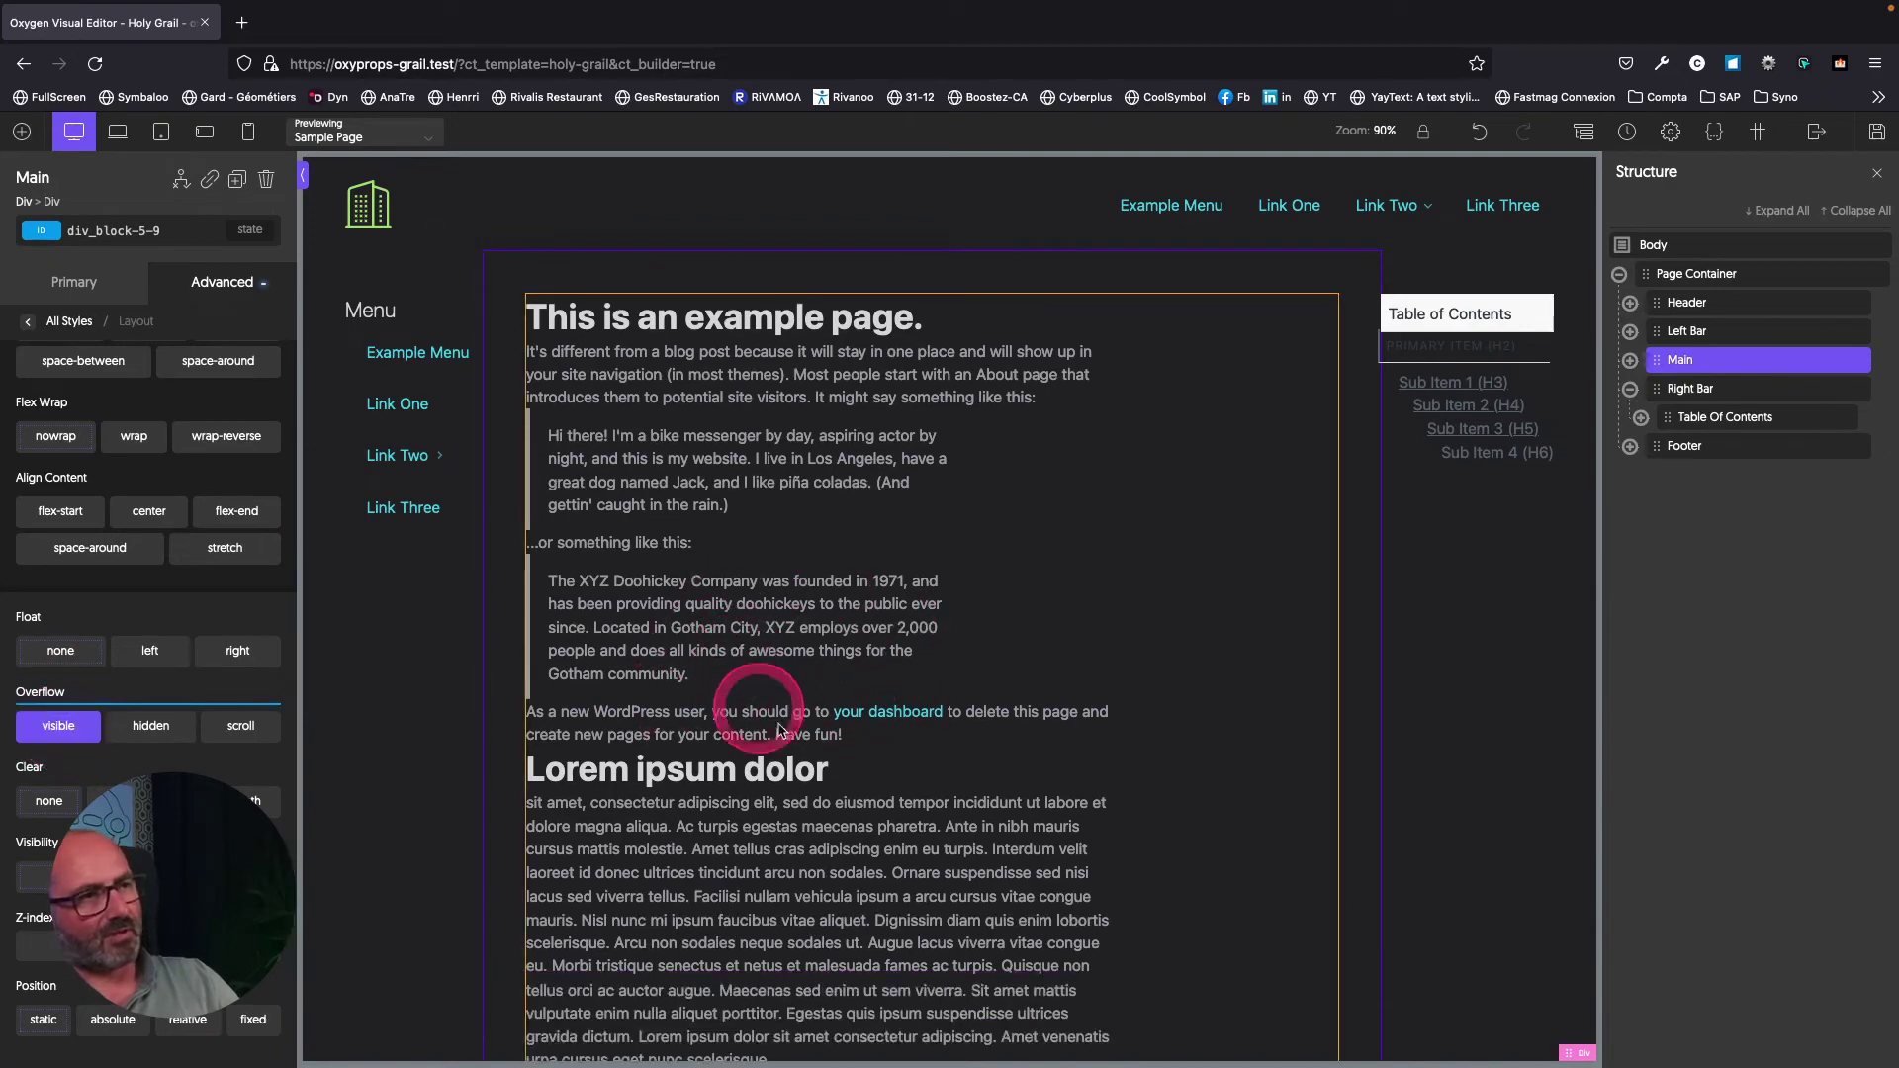
scroll(780, 735, down, 15)
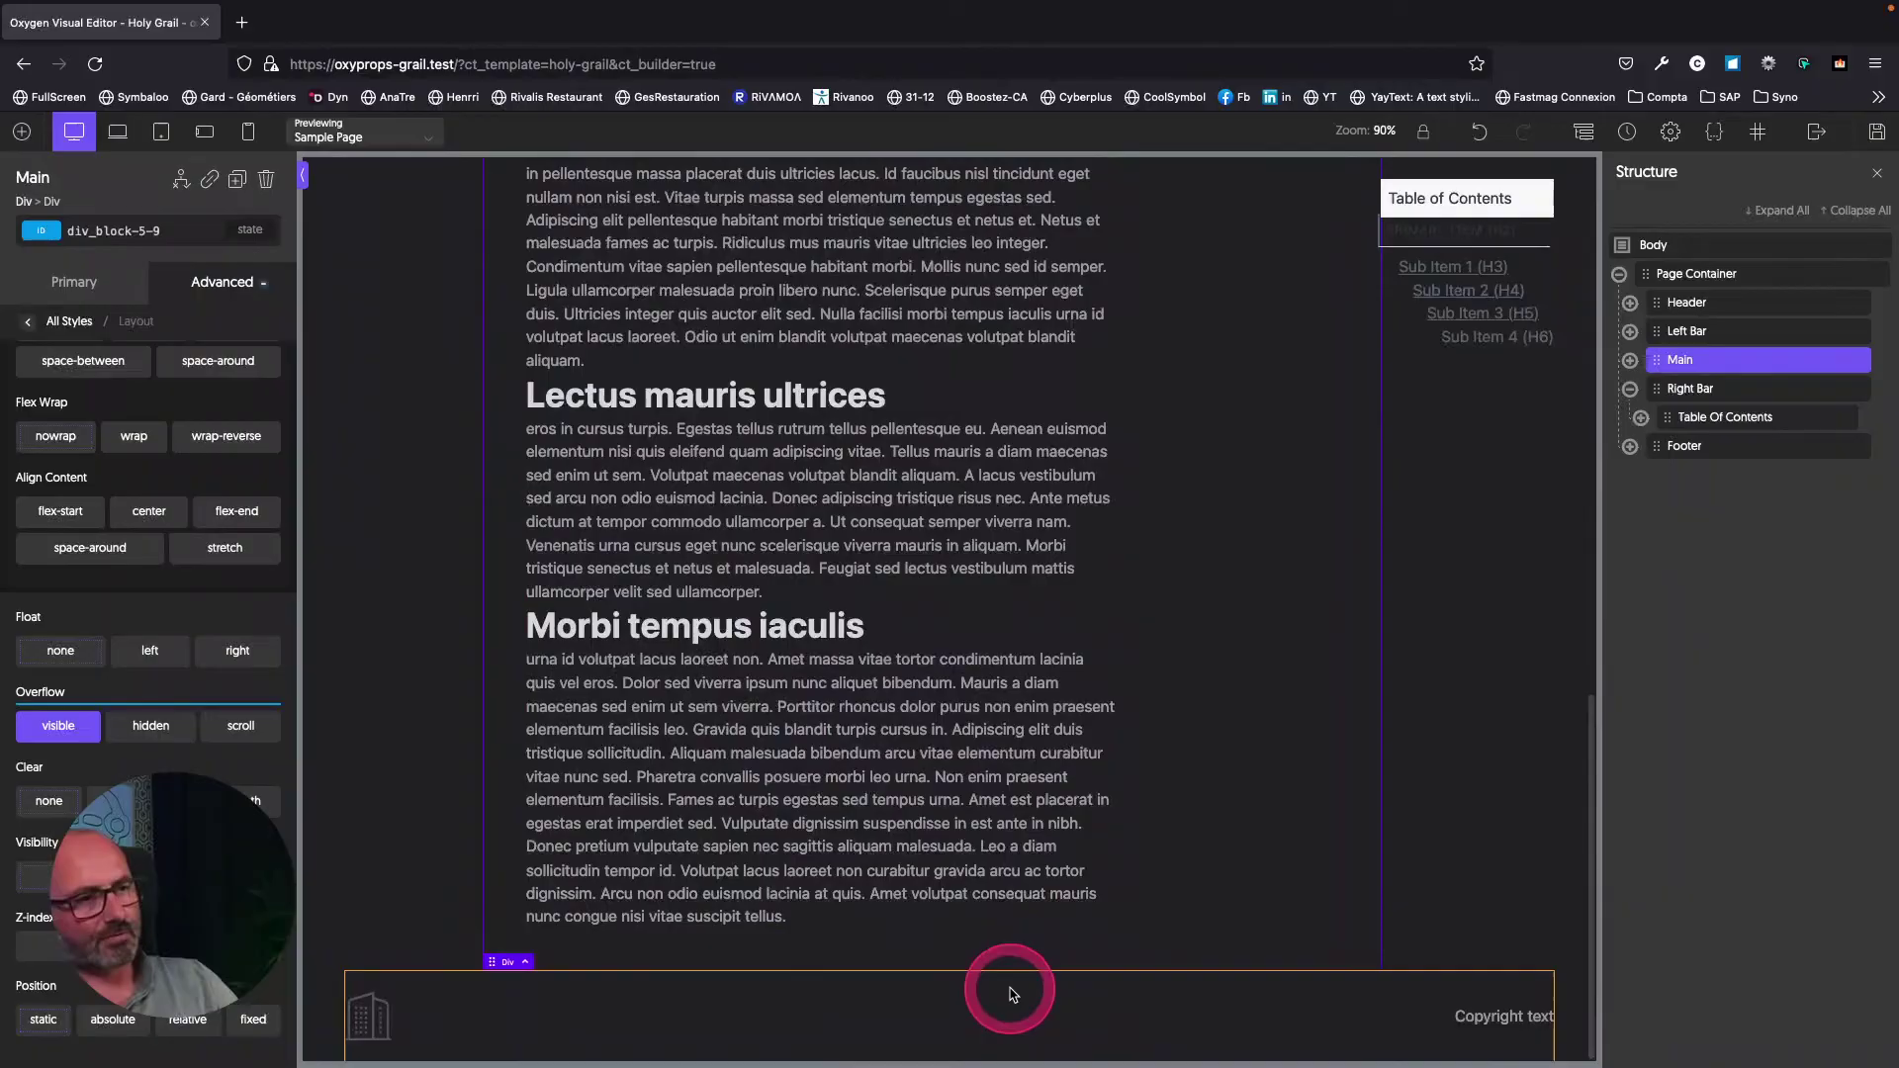
scroll(1009, 1018, up, 20)
key(F11)
click(1878, 22)
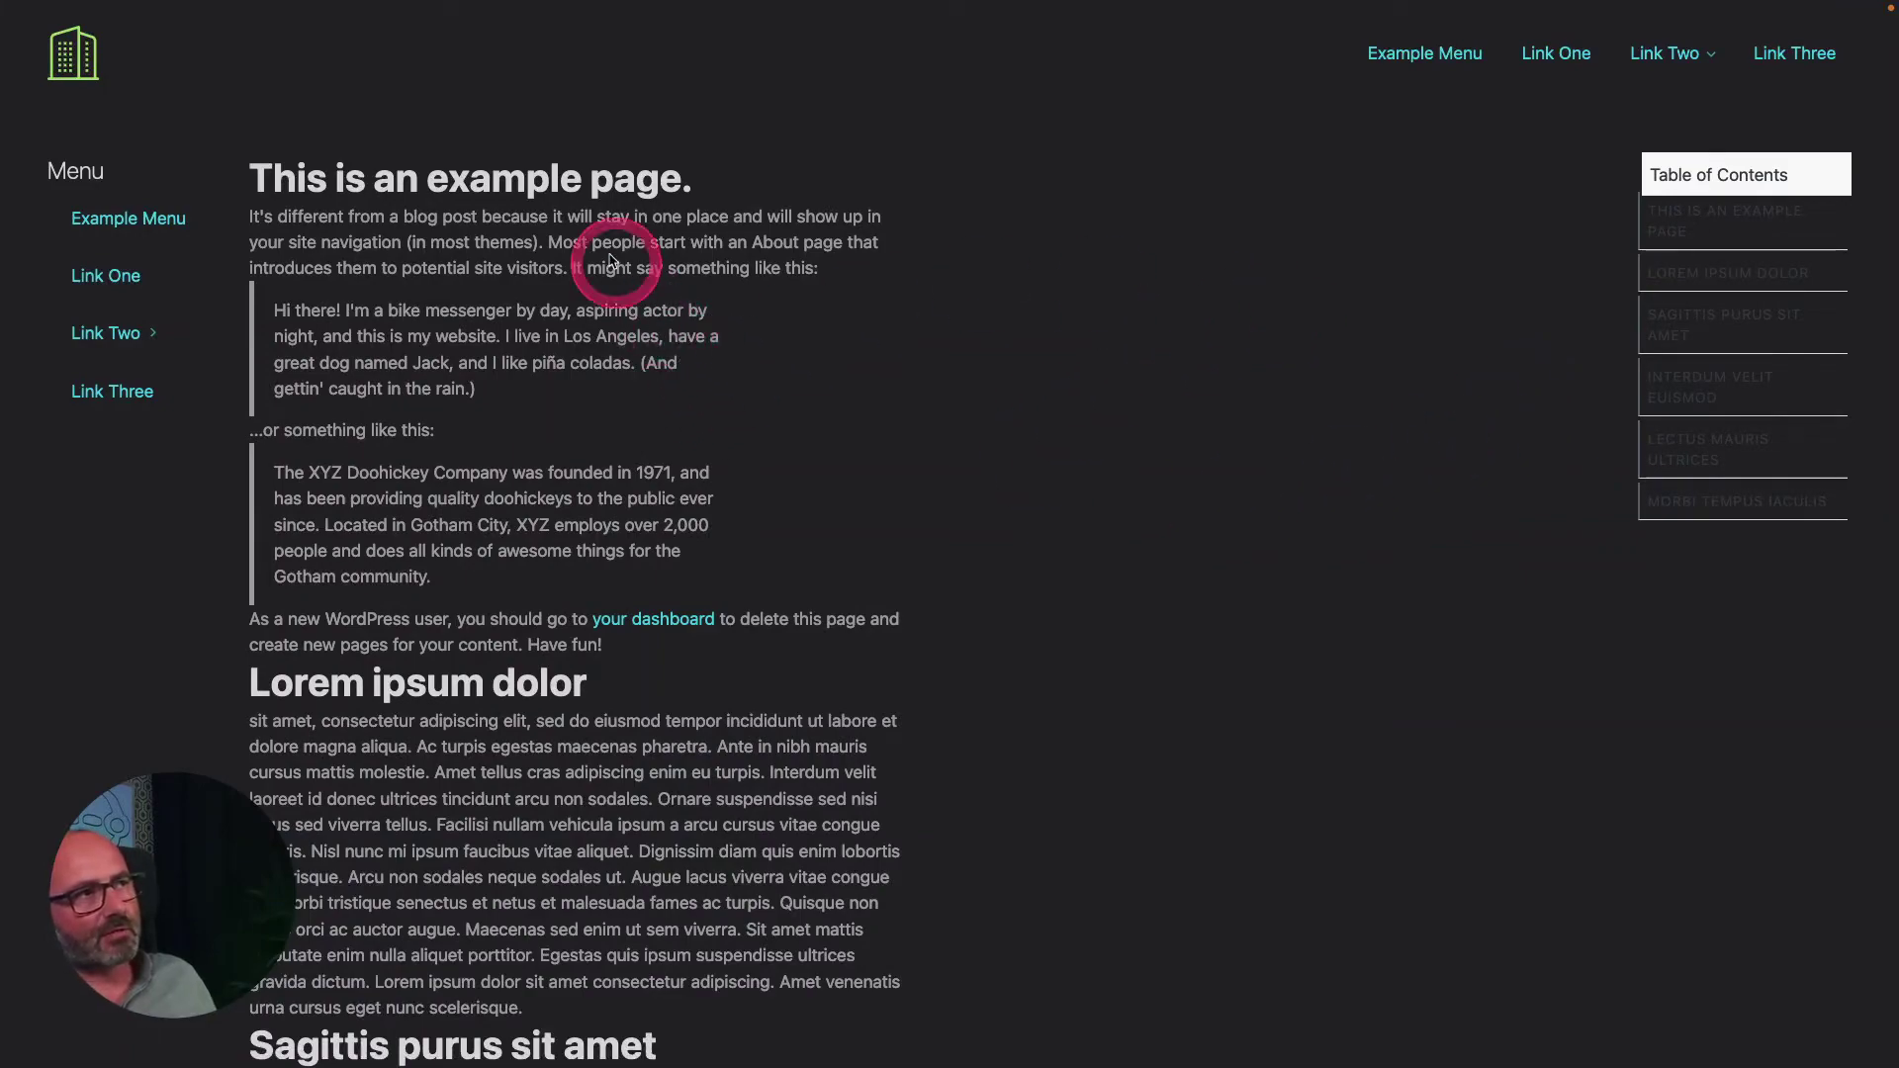
drag(491, 180, 1089, 775)
scroll(1089, 775, down, 12)
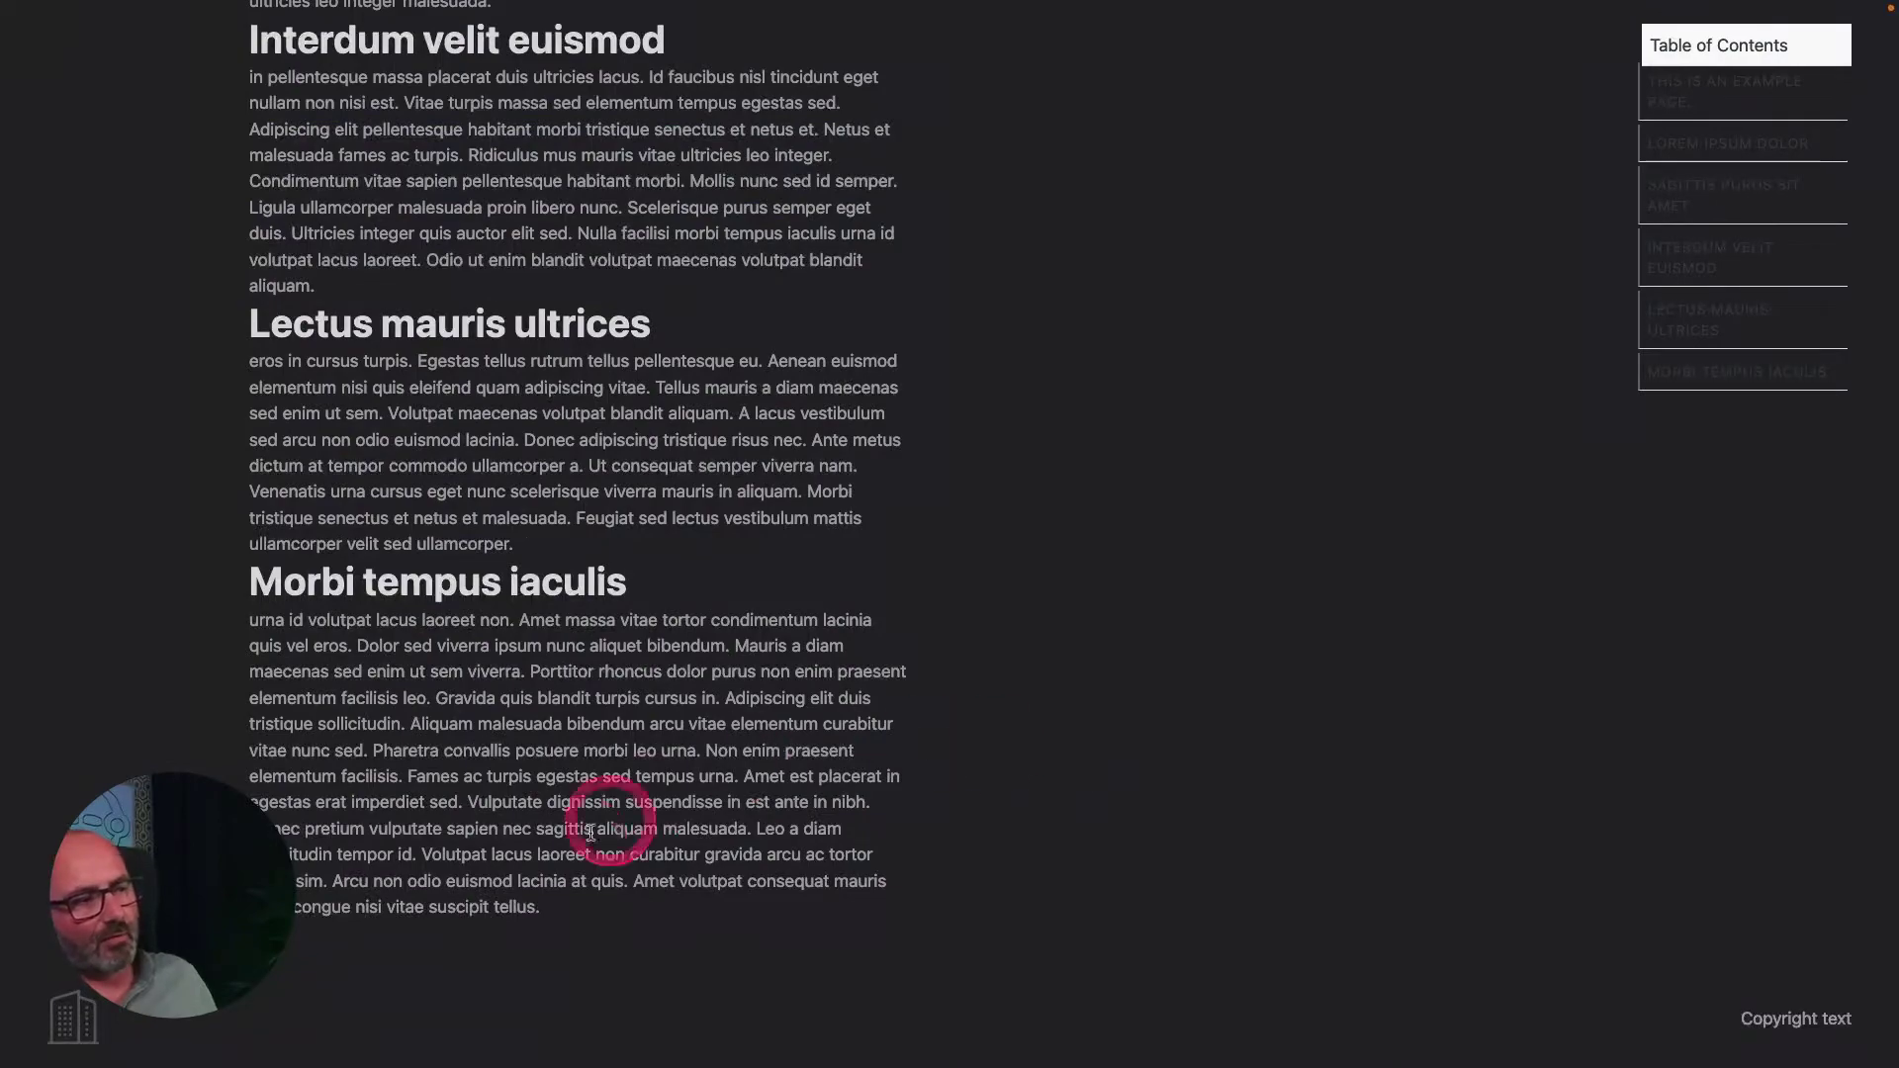
scroll(1143, 943, up, 15)
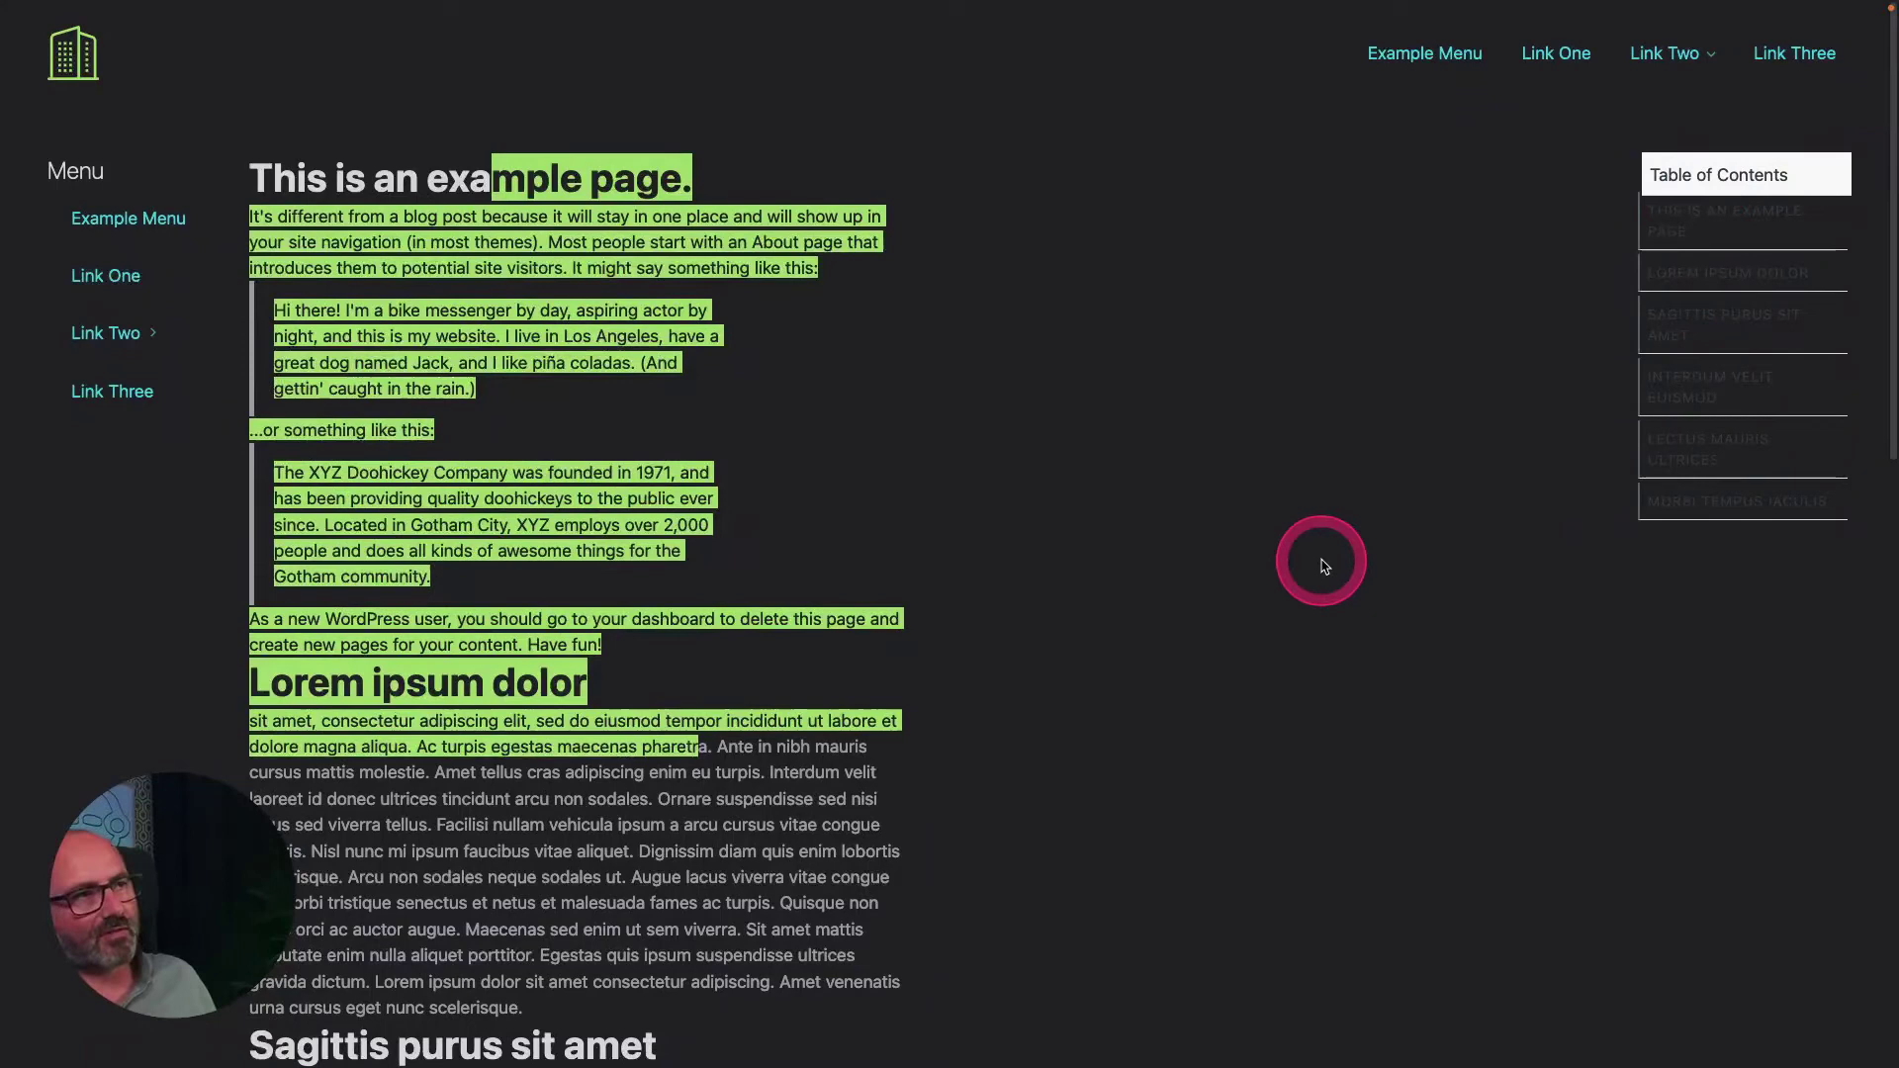
click(1325, 554)
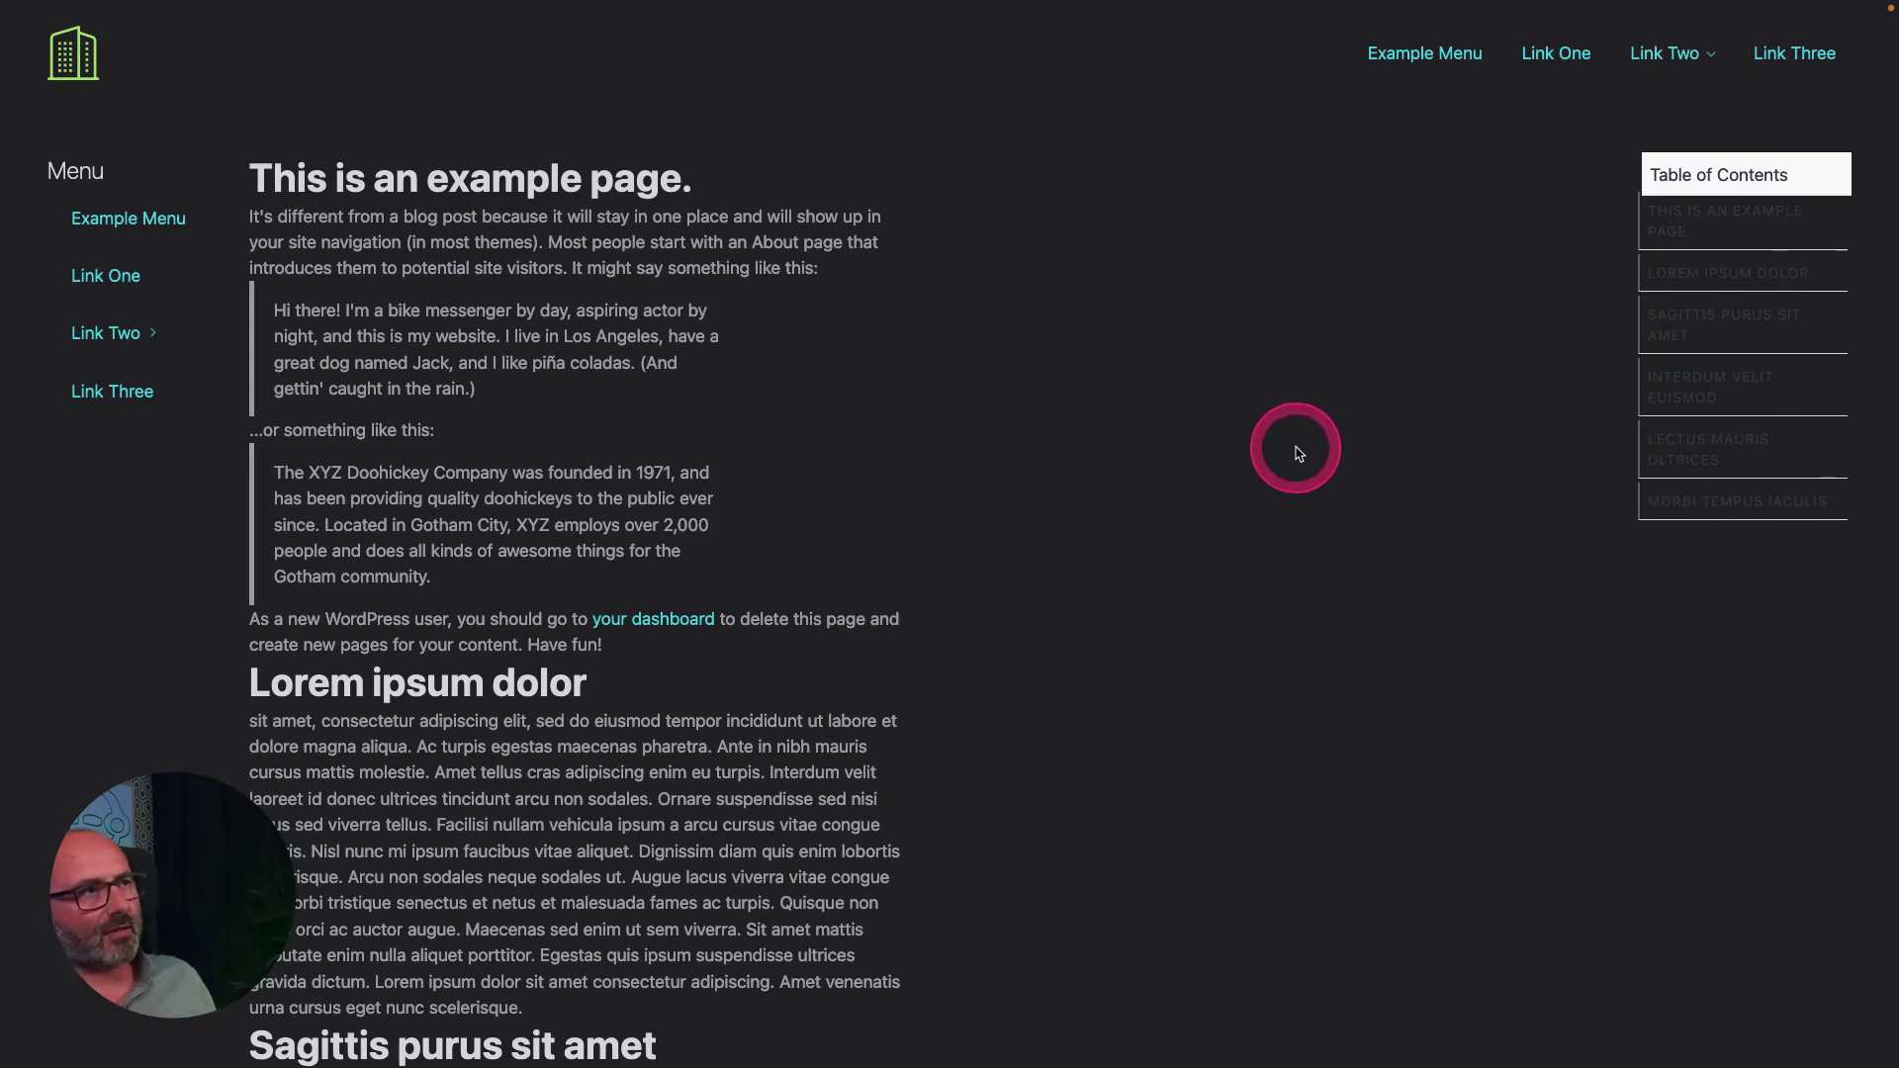
key(ctrl+Left)
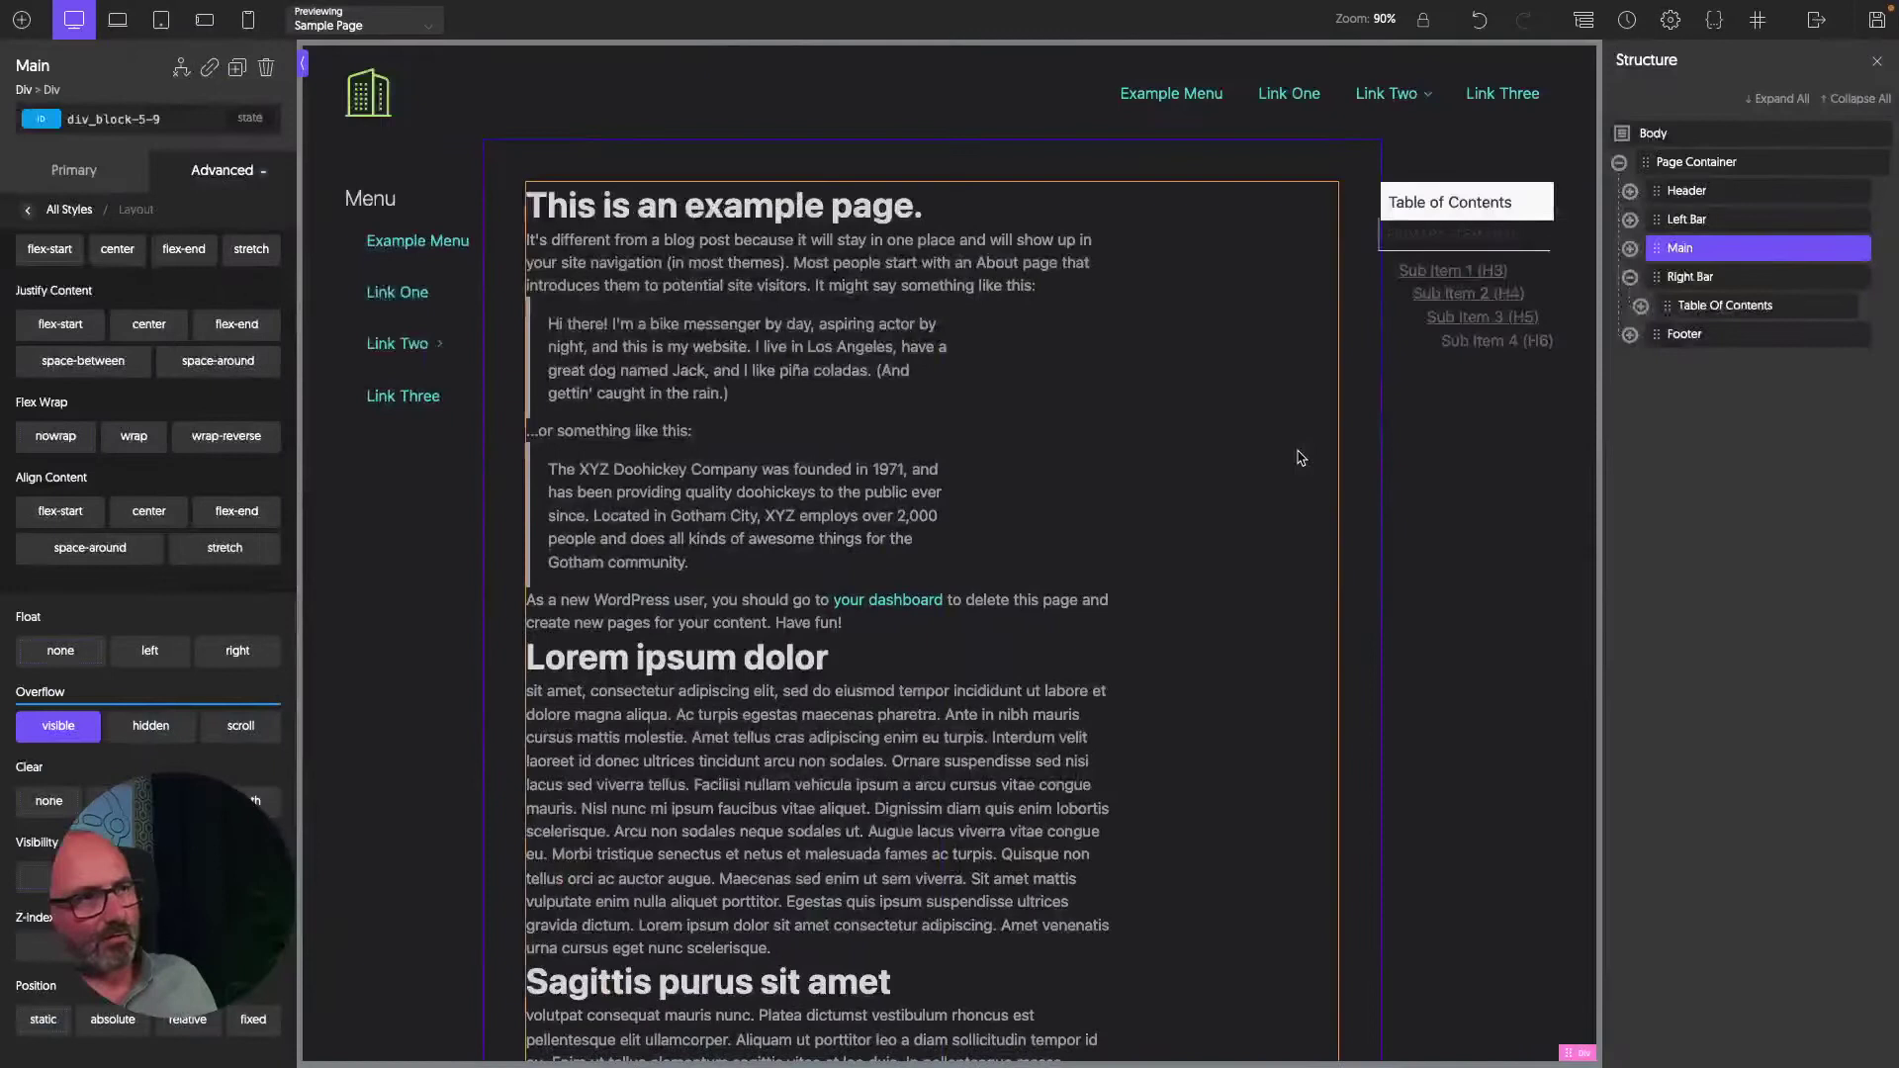
Remove the o-pad-in-4 class from the Page Container.
click(1695, 161)
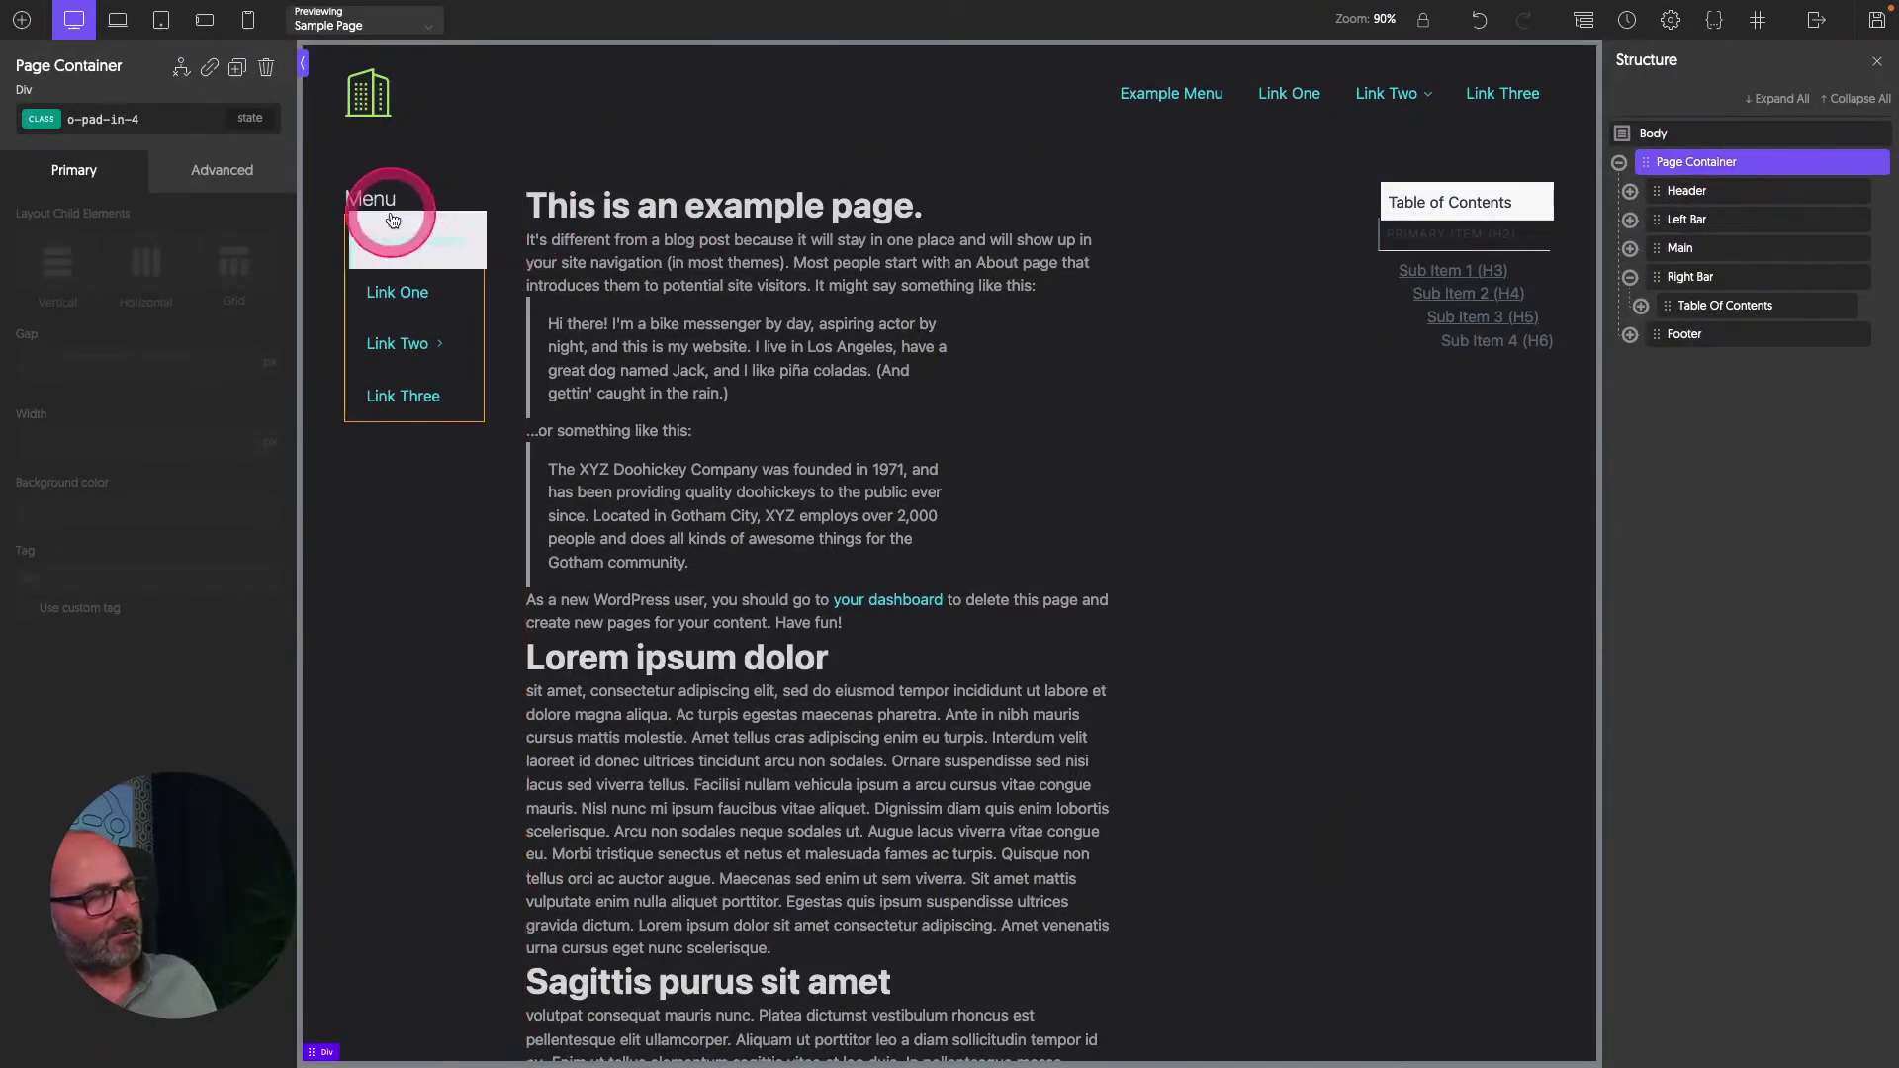
click(208, 126)
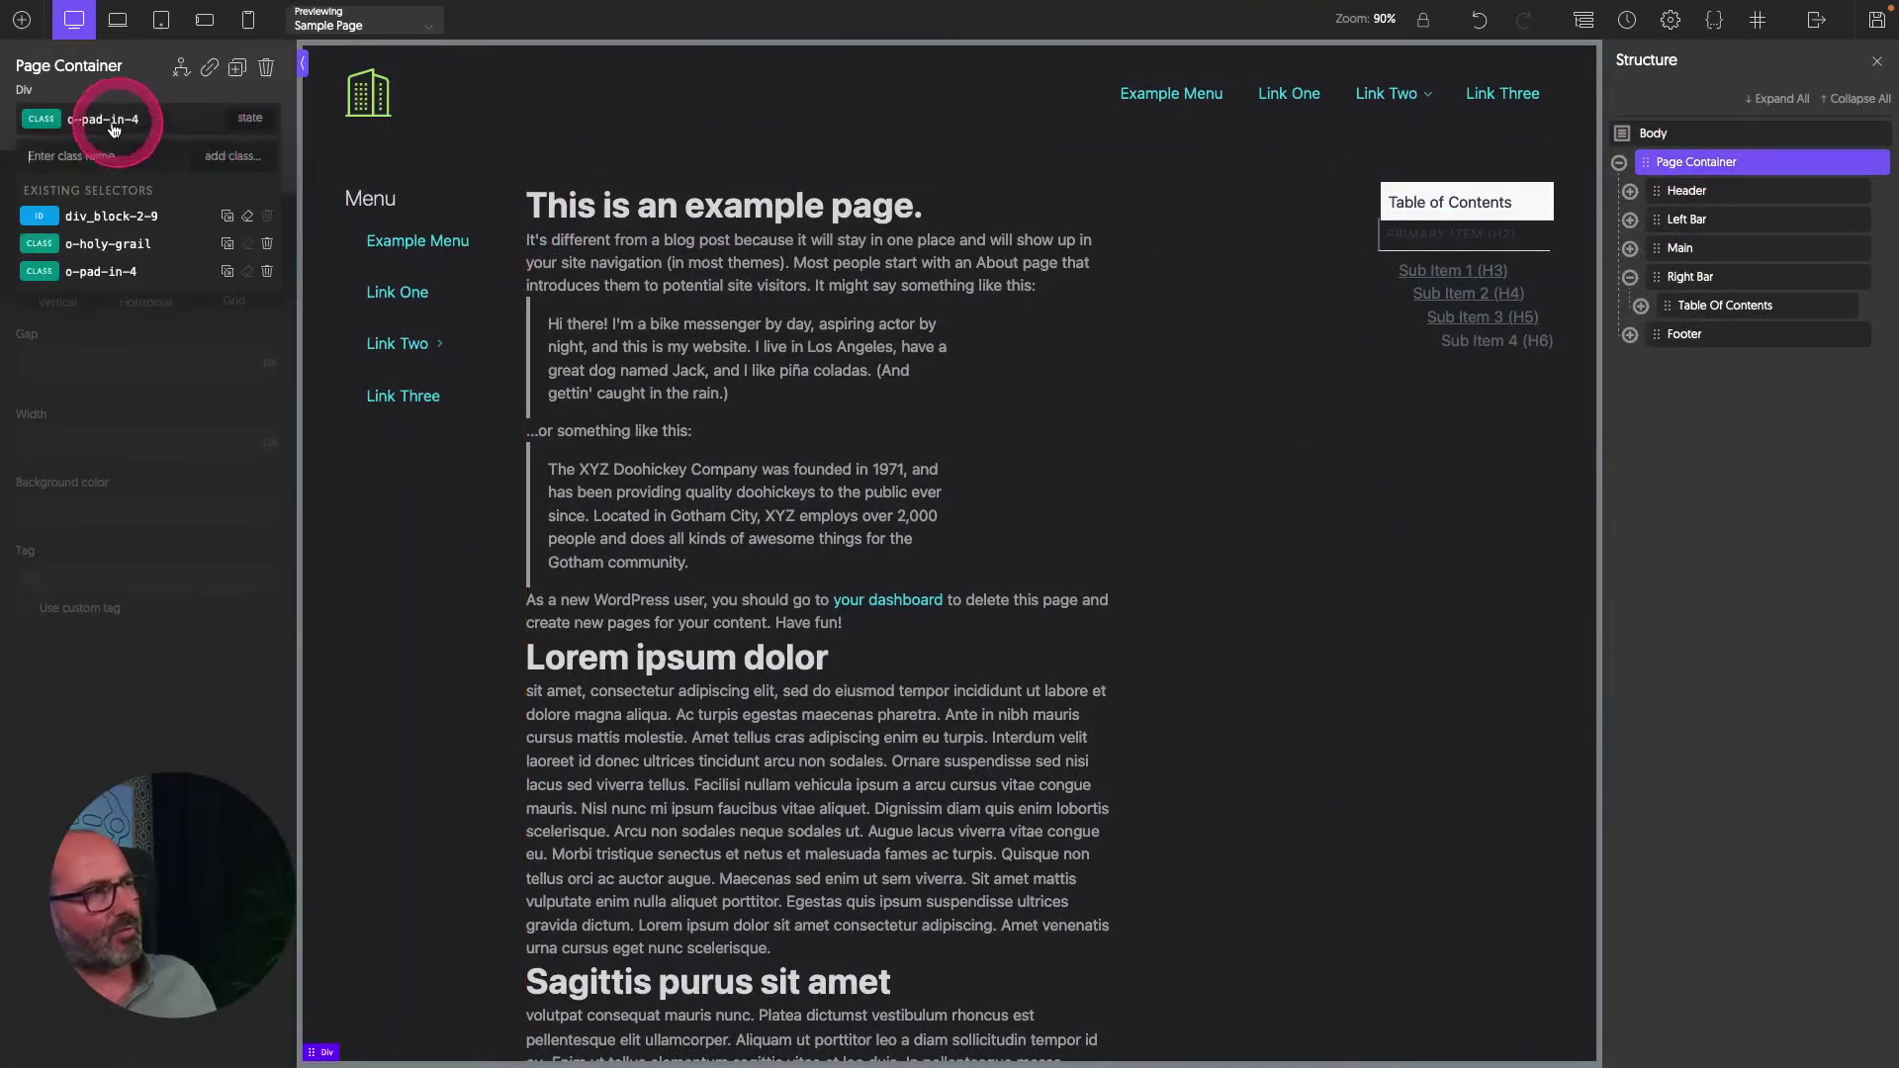
click(254, 276)
Enter var(--o-oxy-page-width) as the Page Container's max-width.
click(158, 284)
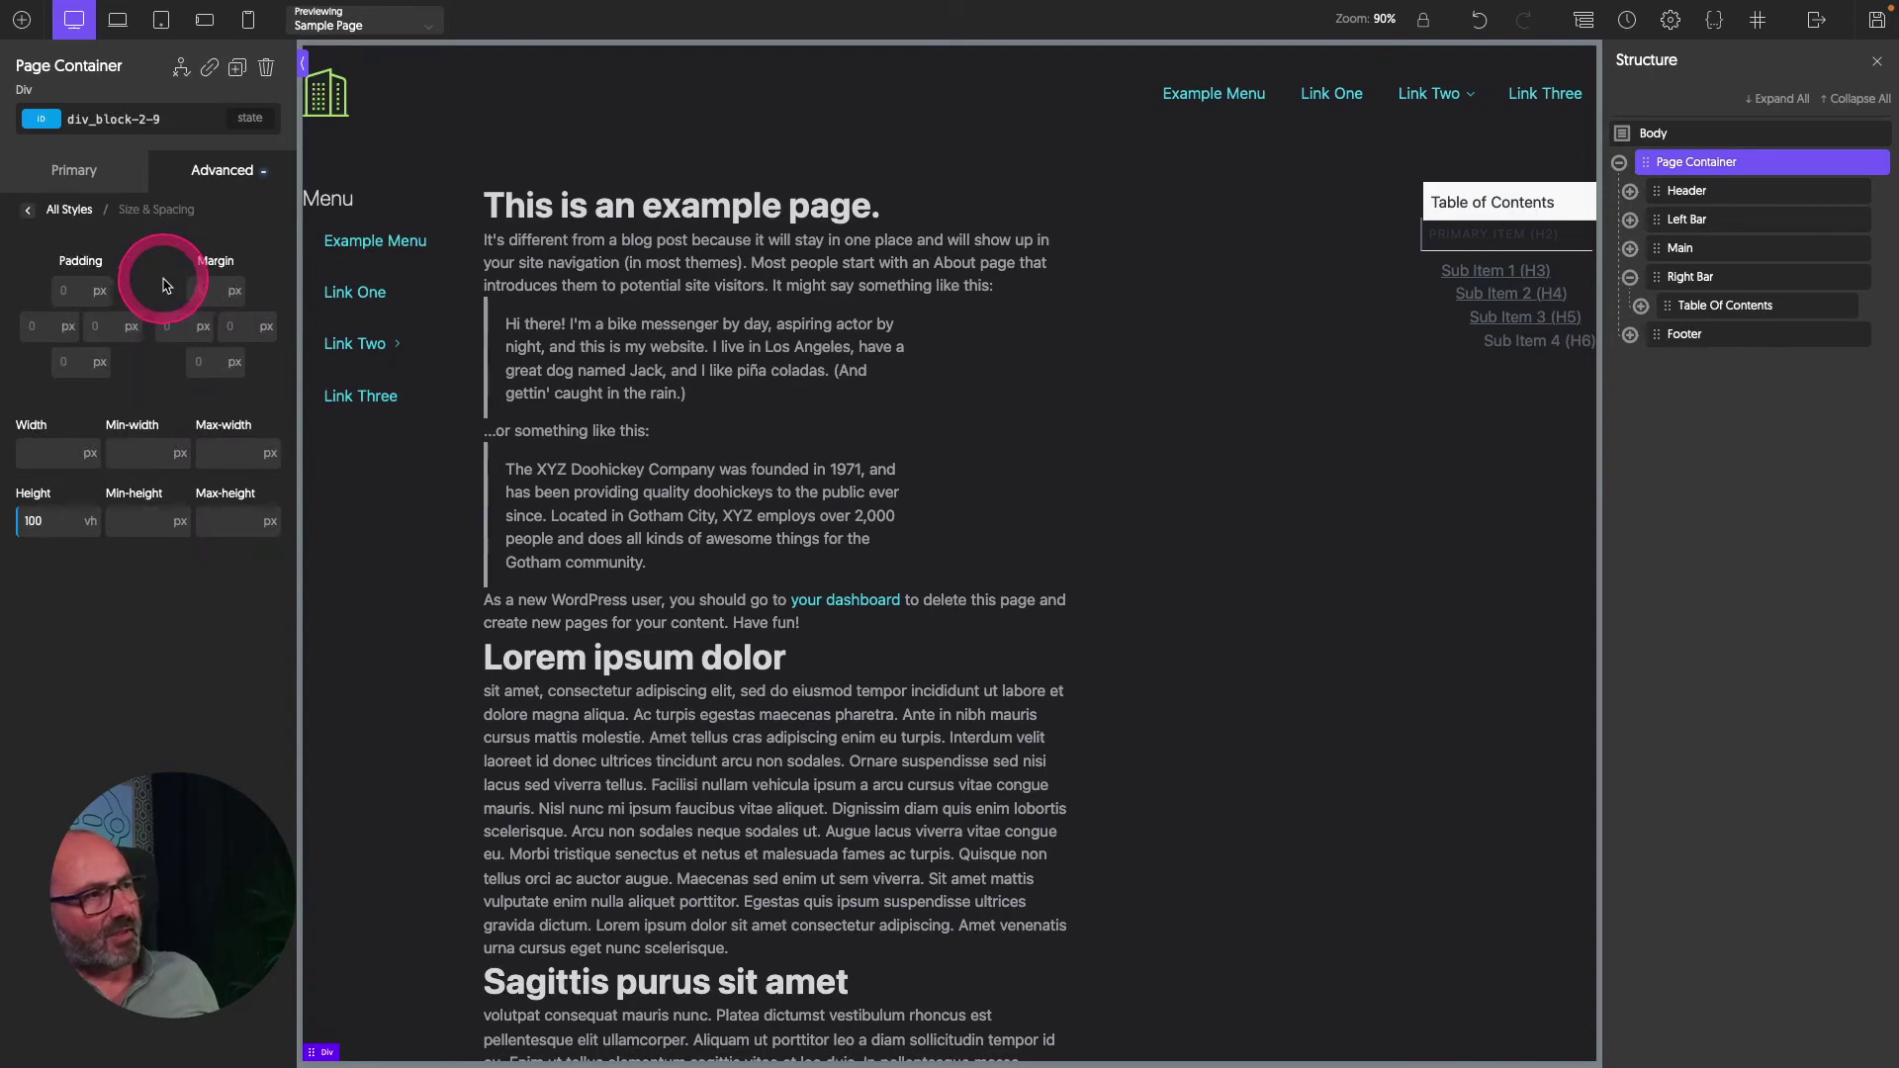
click(215, 463)
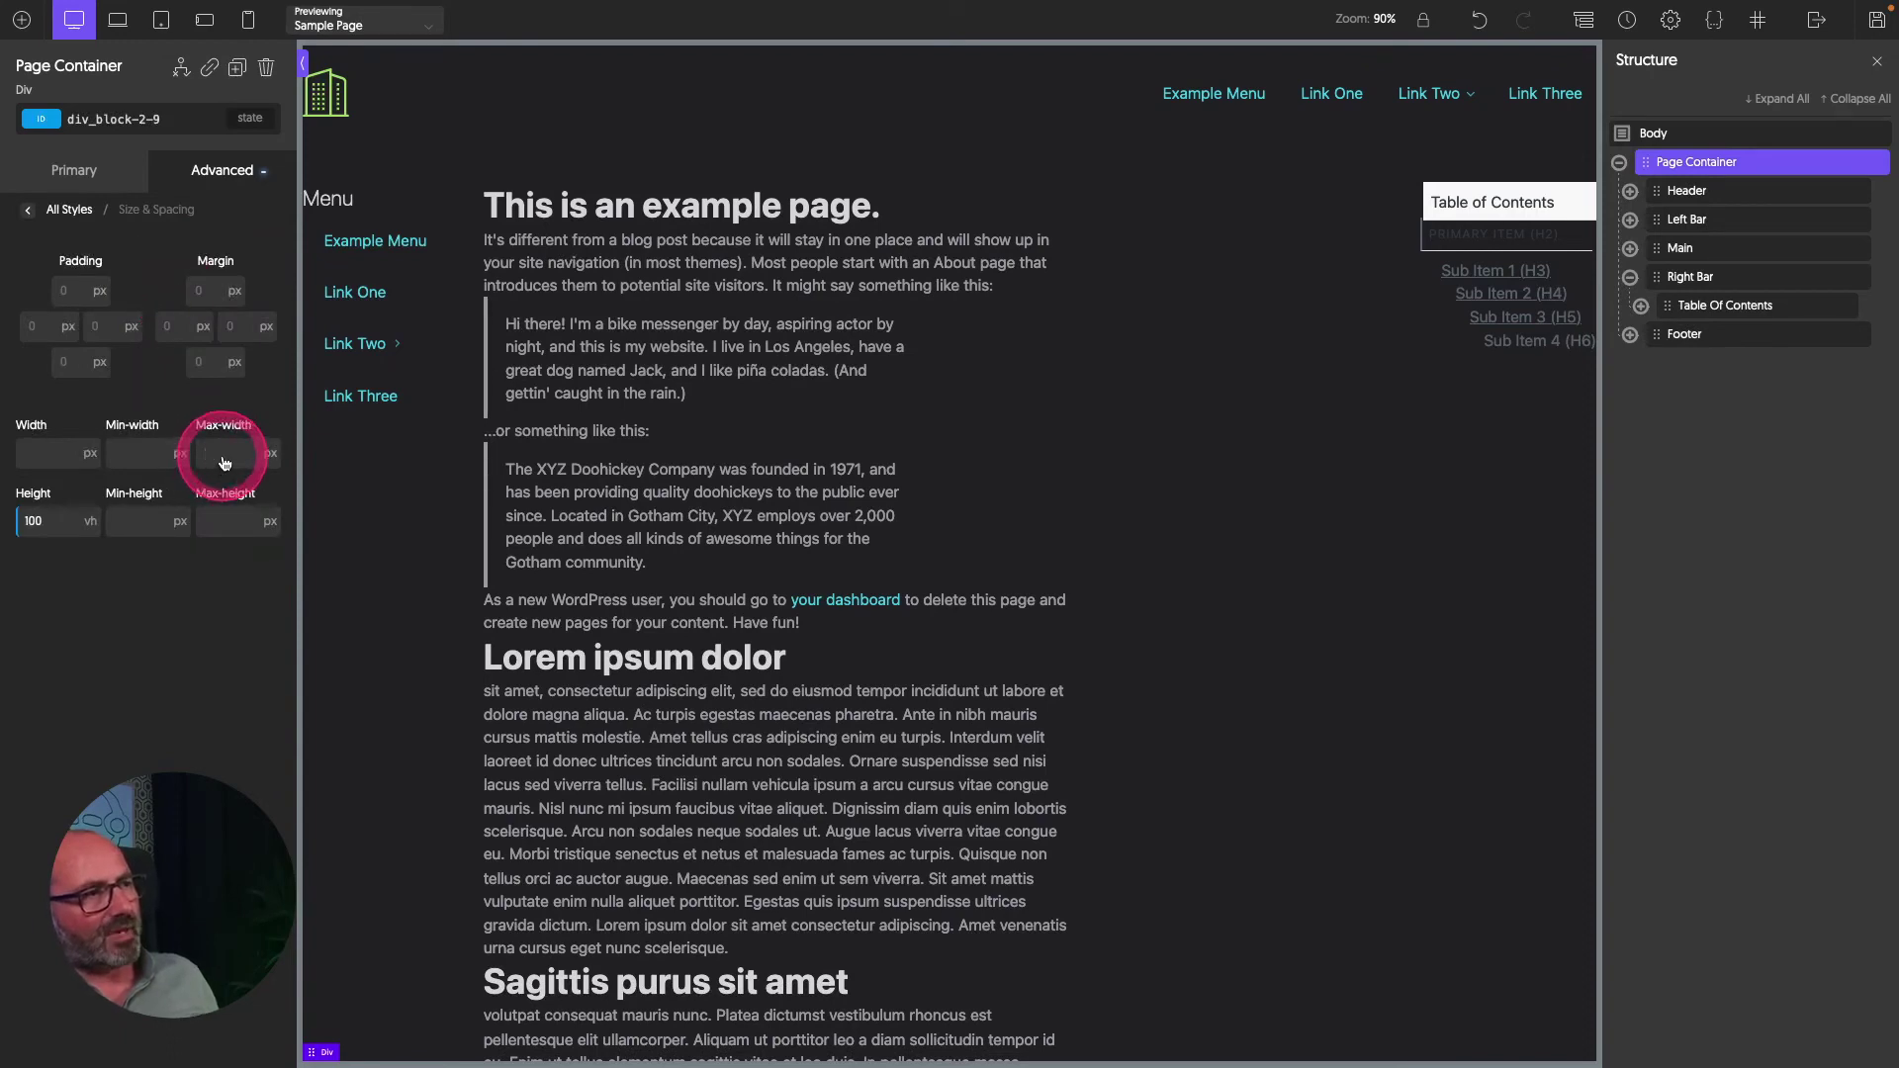
click(219, 463)
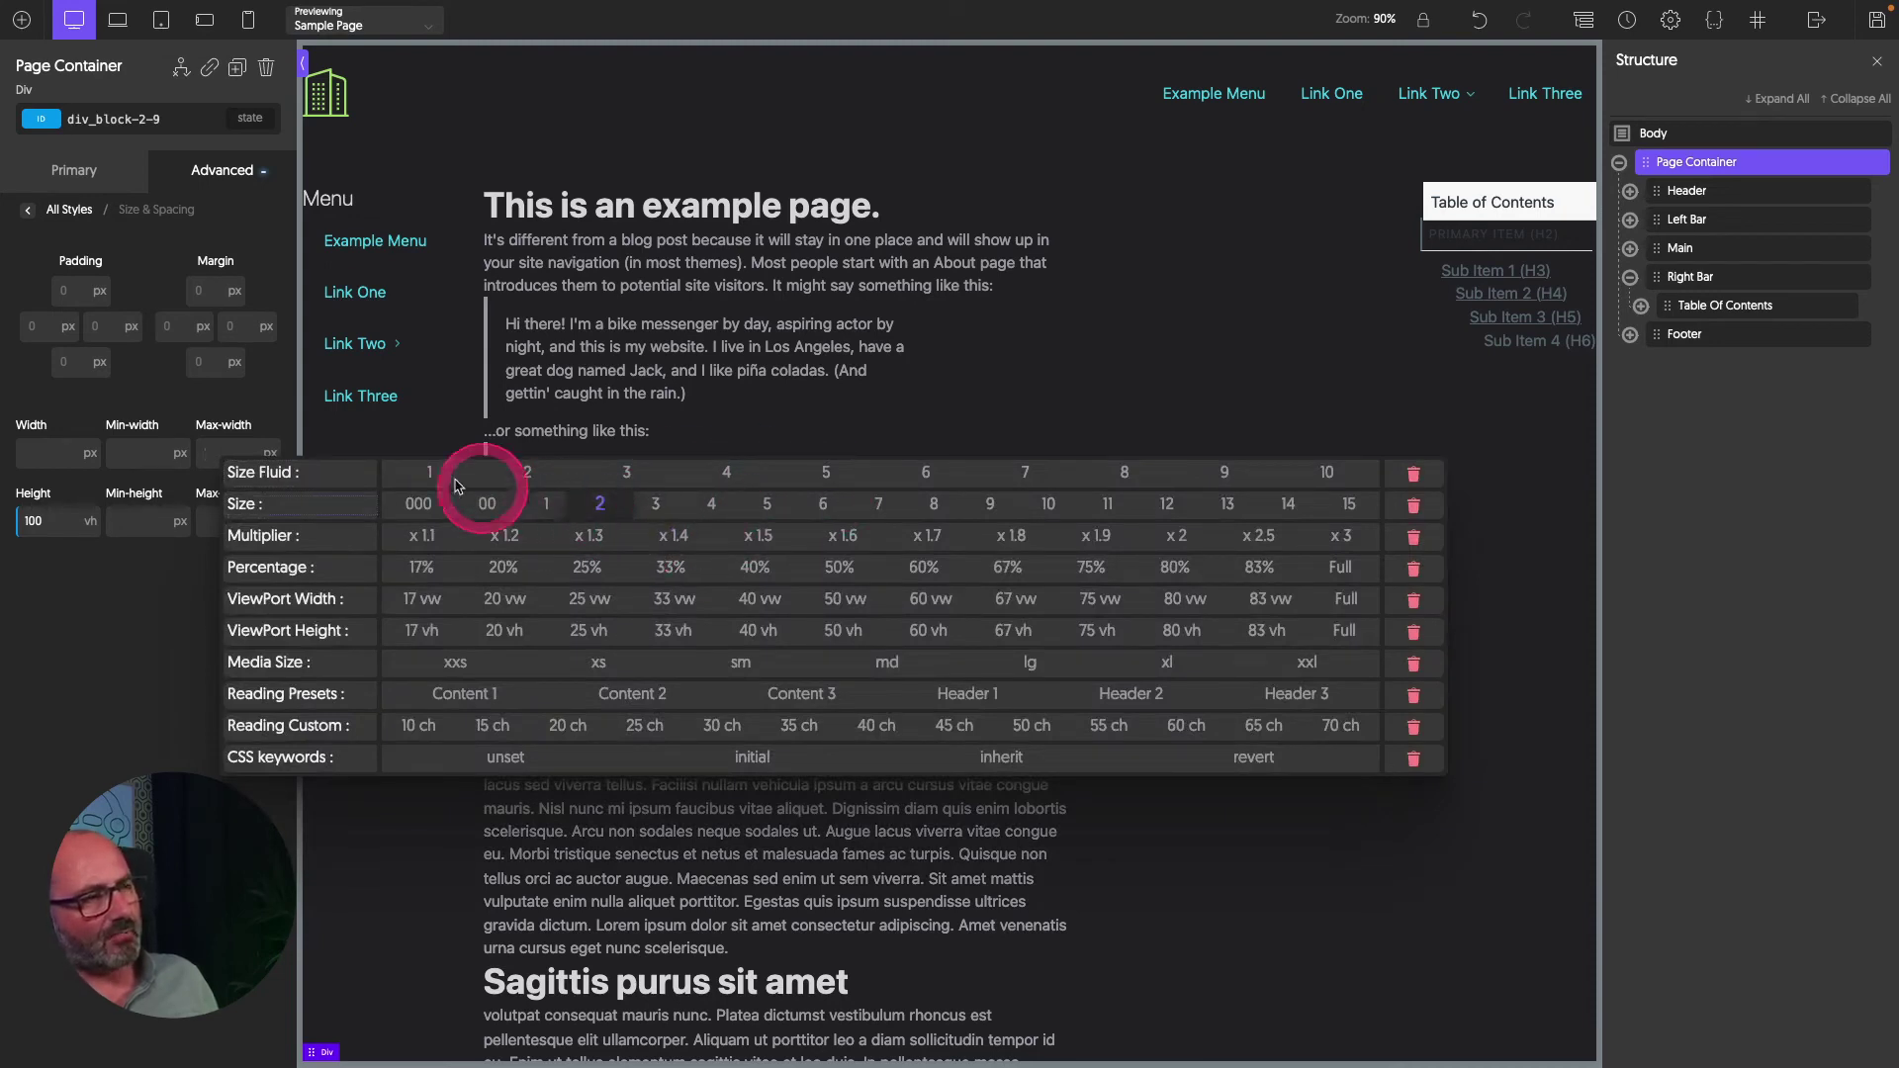
click(214, 460)
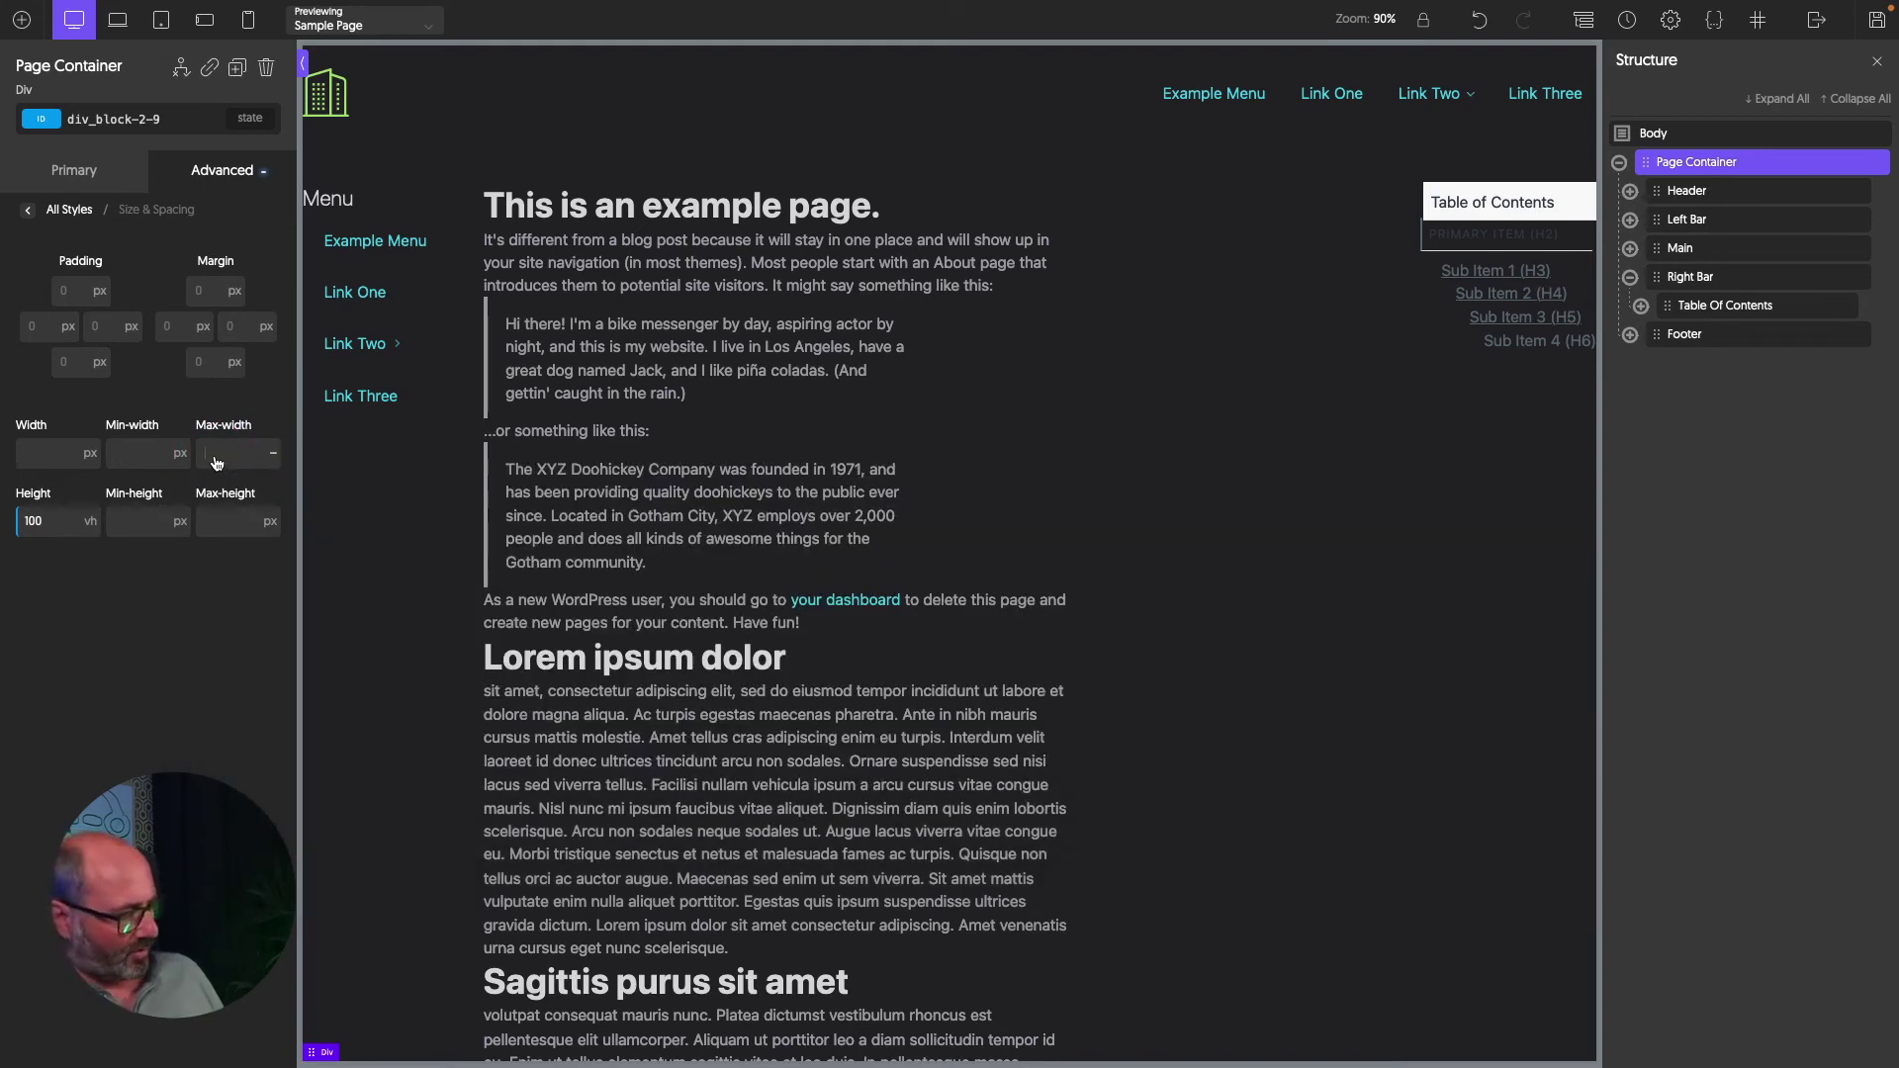
text(var(--o-)
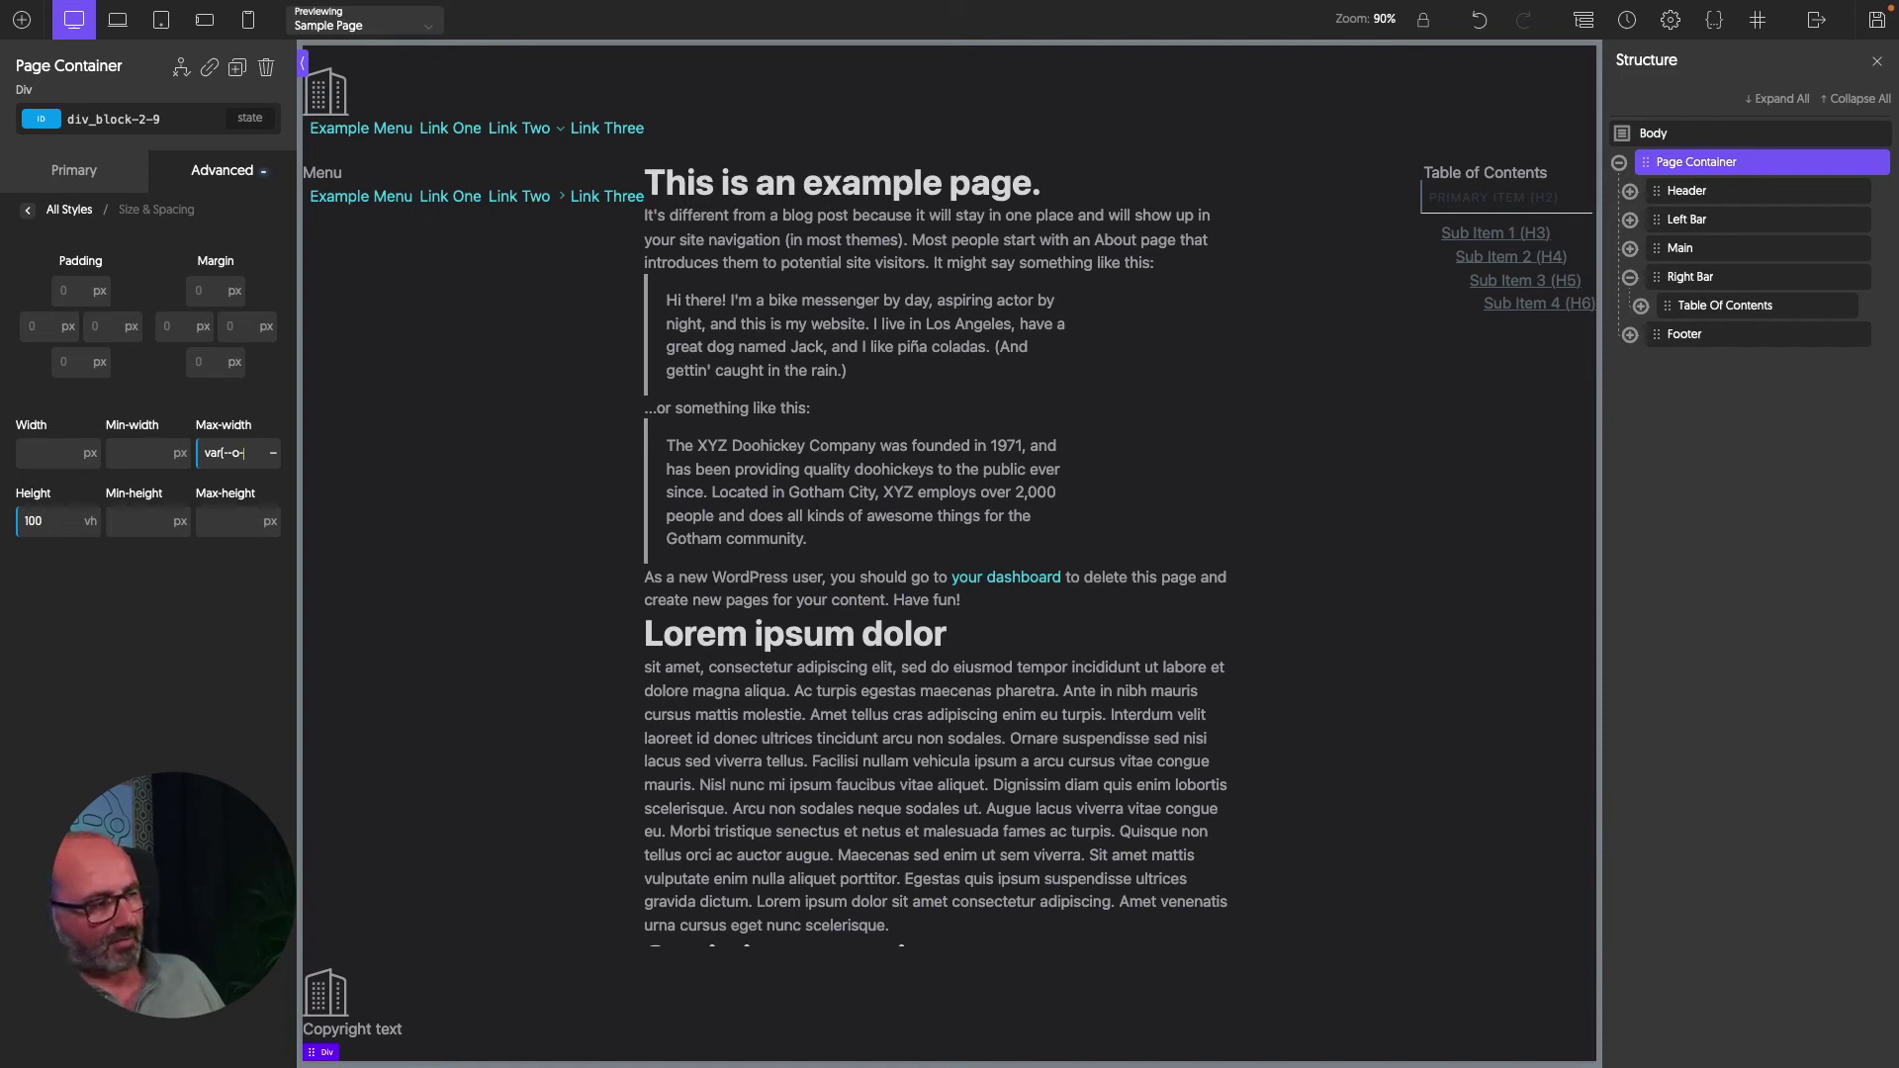
text(oxy)
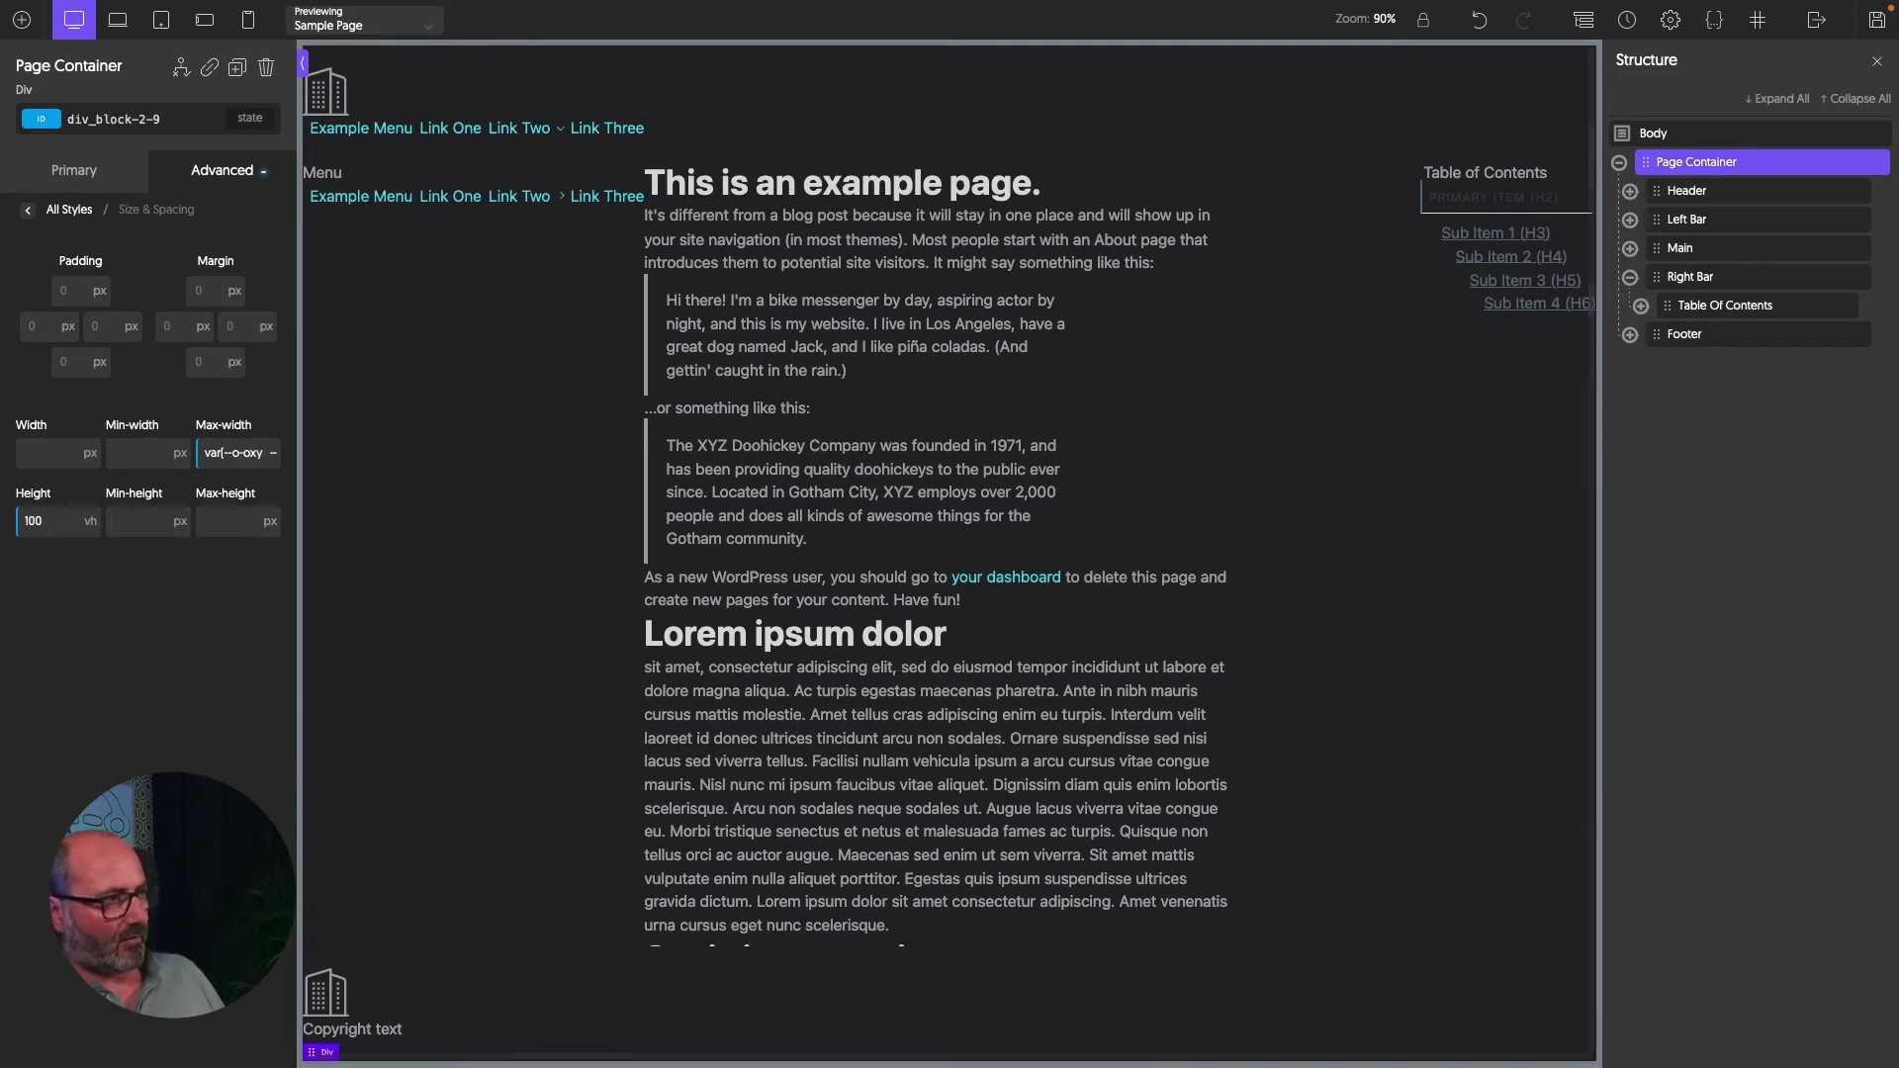
text(-pa)
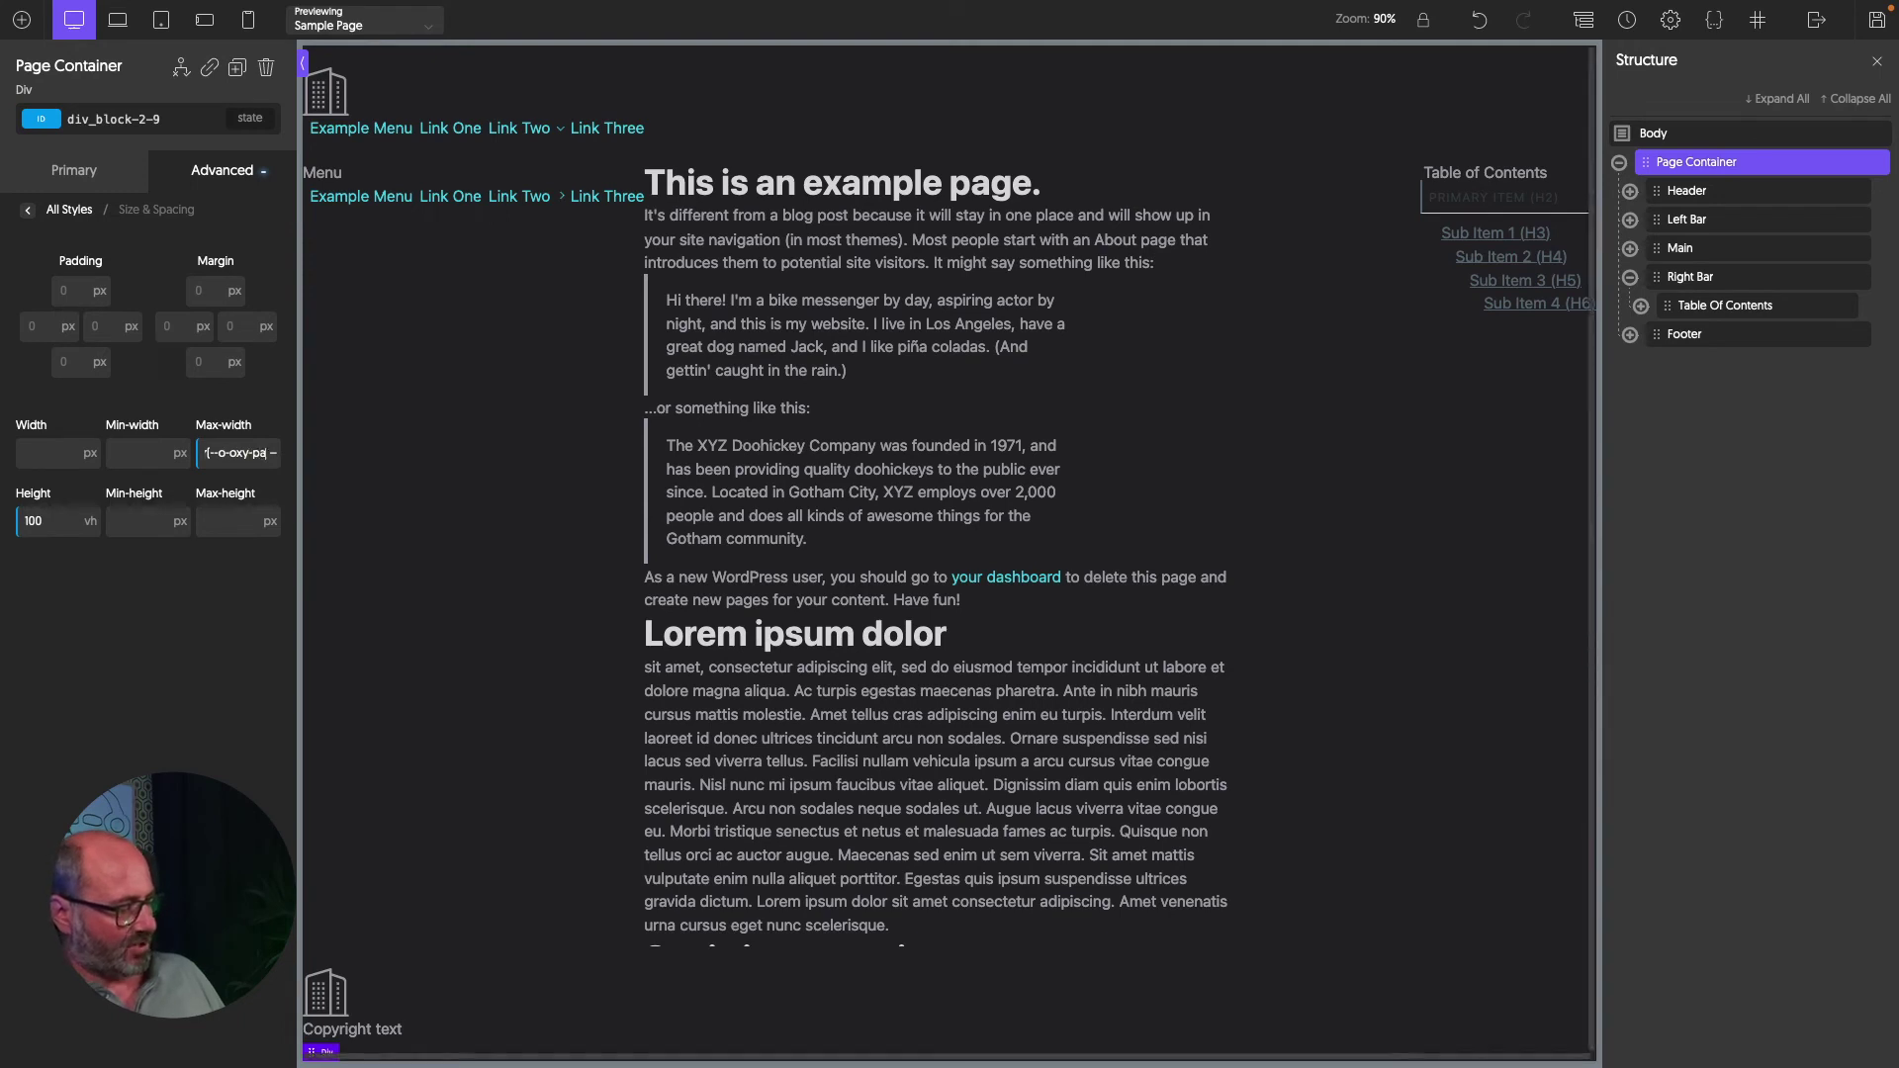
text(ge-width)
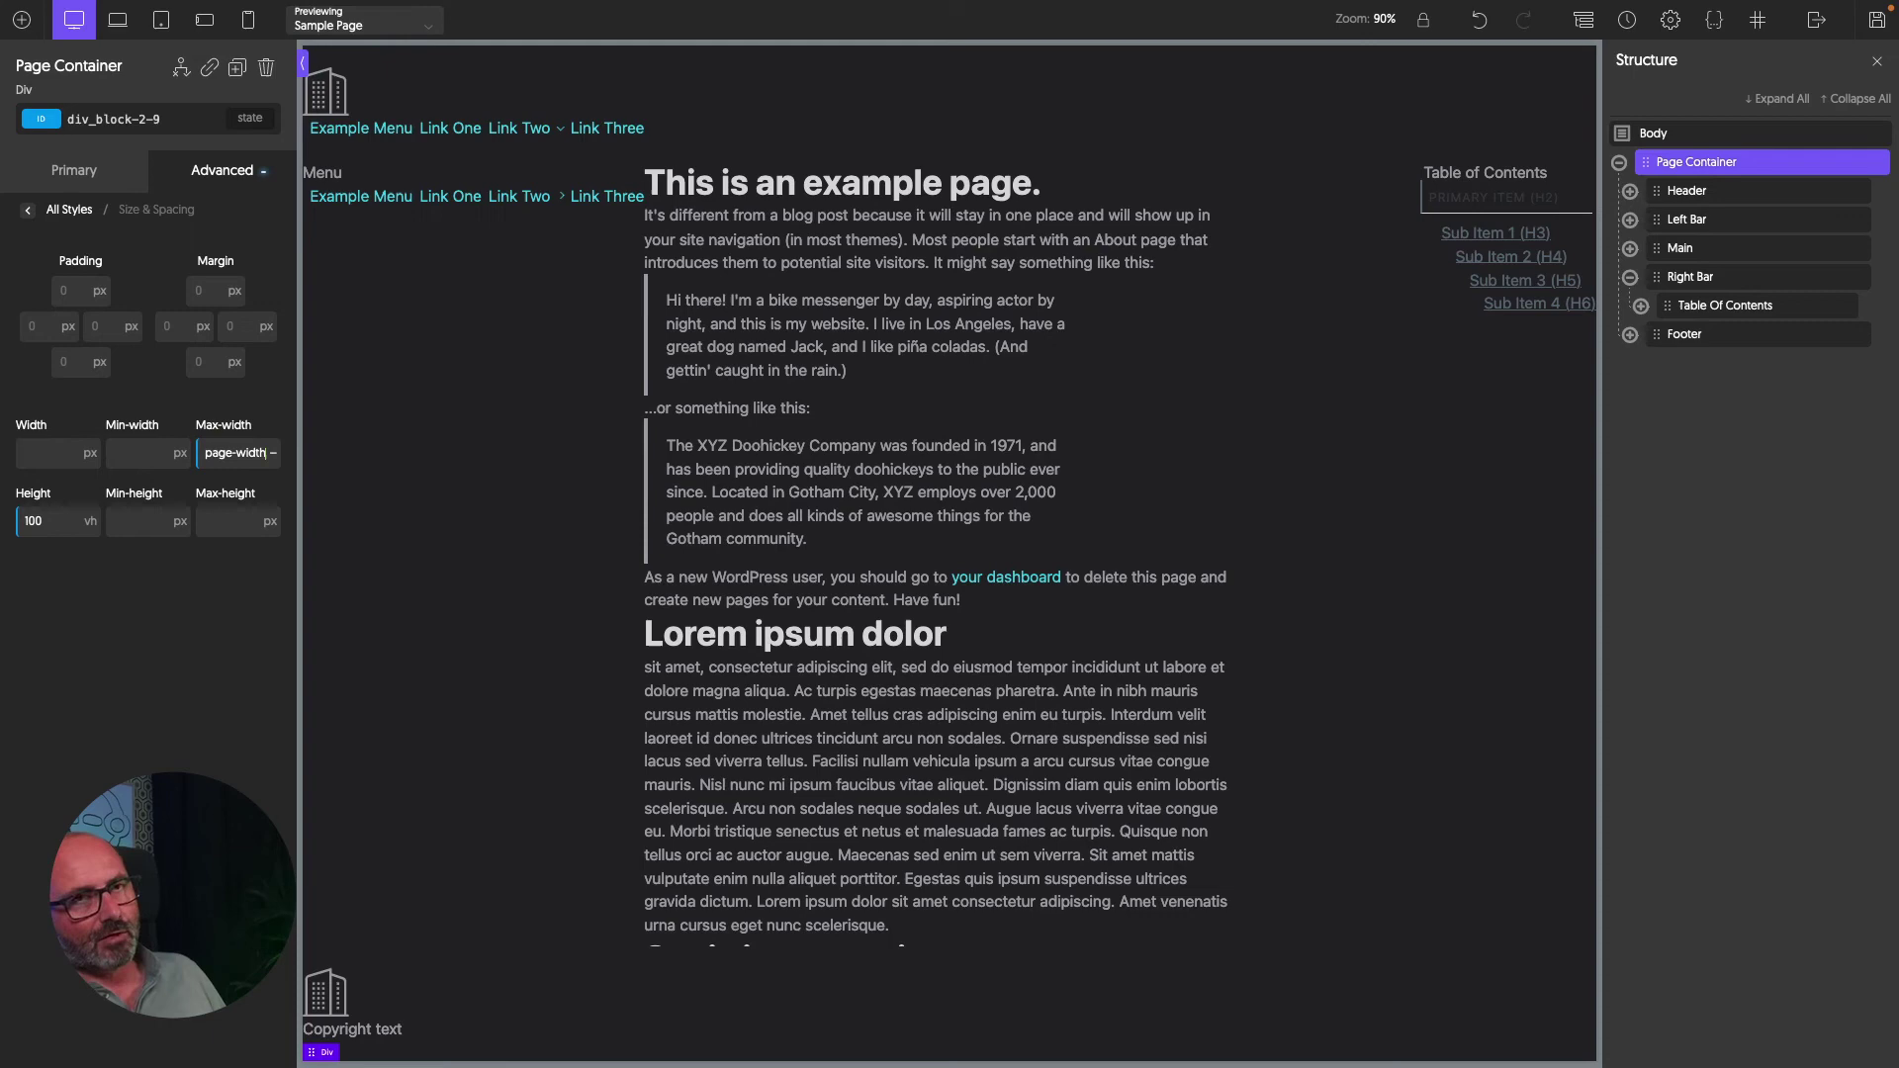
text())
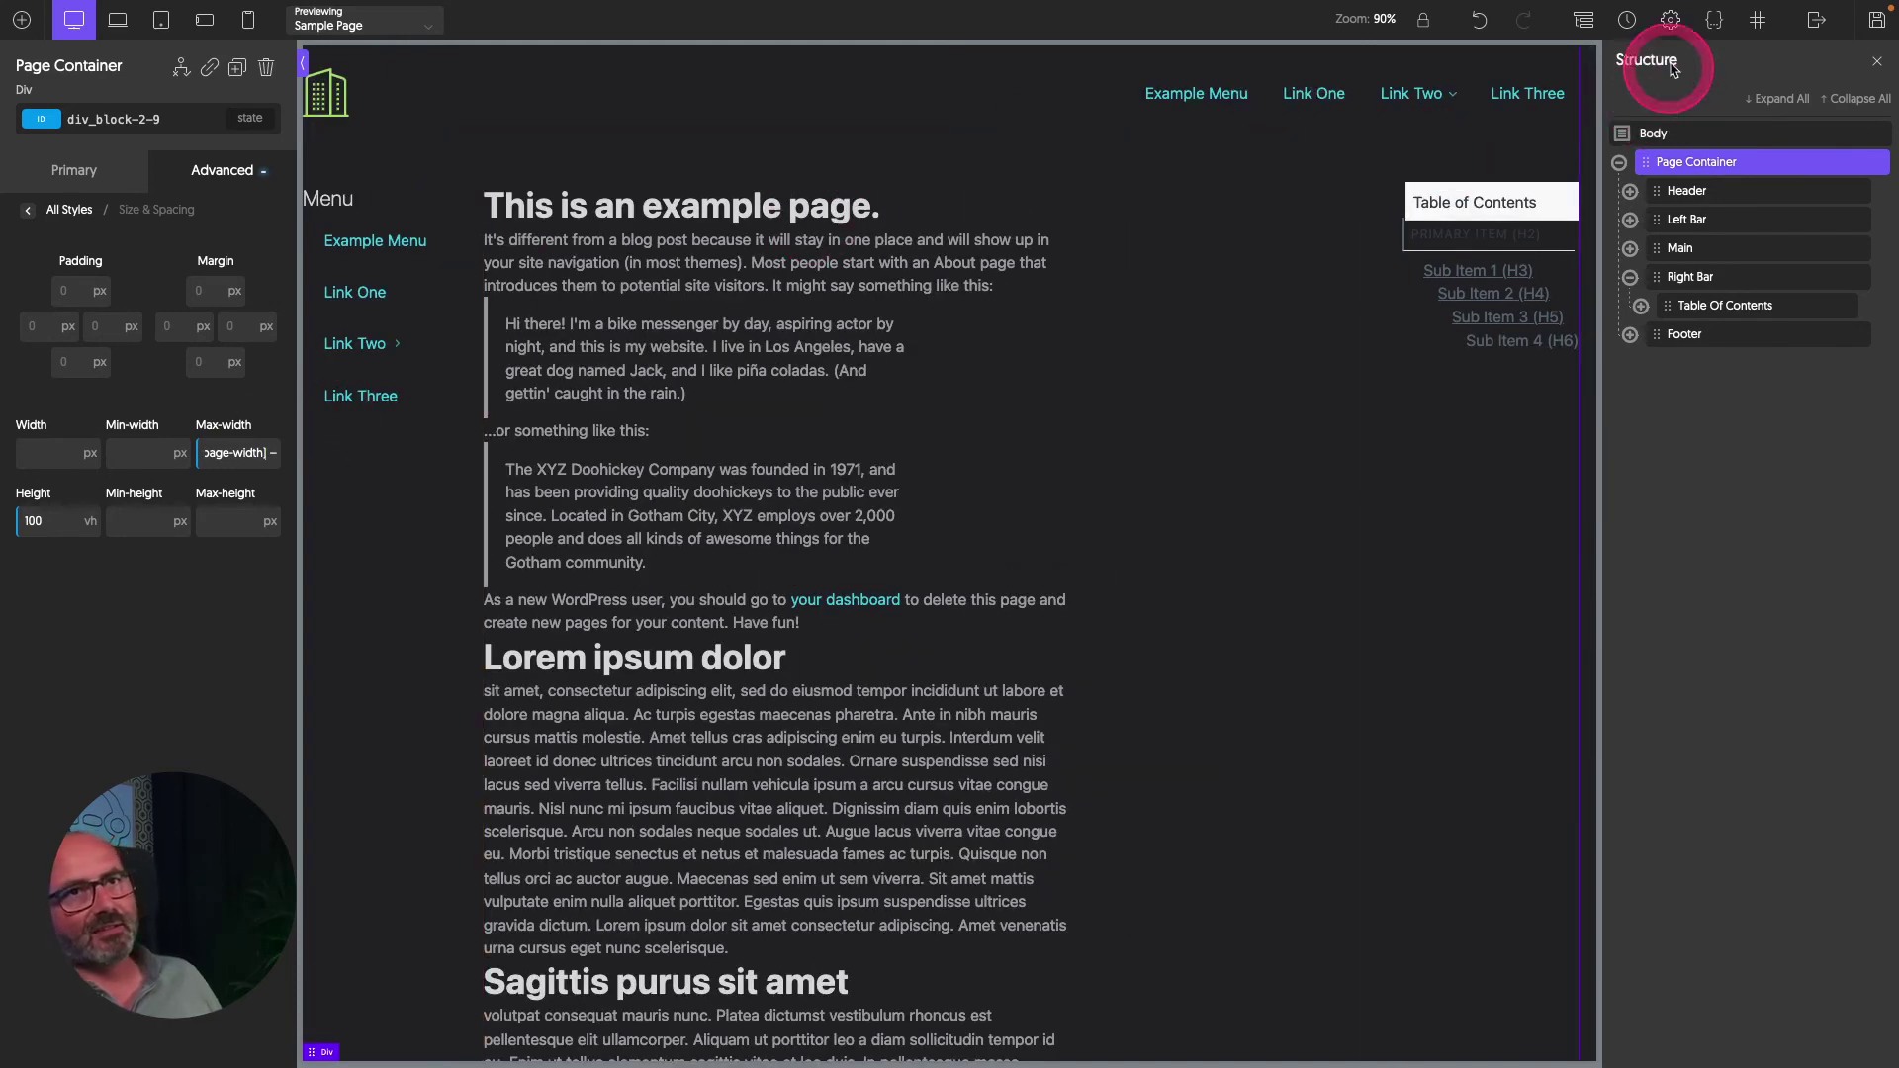
Change the global Page Width setting to 1120 px and save it.
click(1670, 20)
click(1707, 224)
click(1749, 422)
double_click(1671, 185)
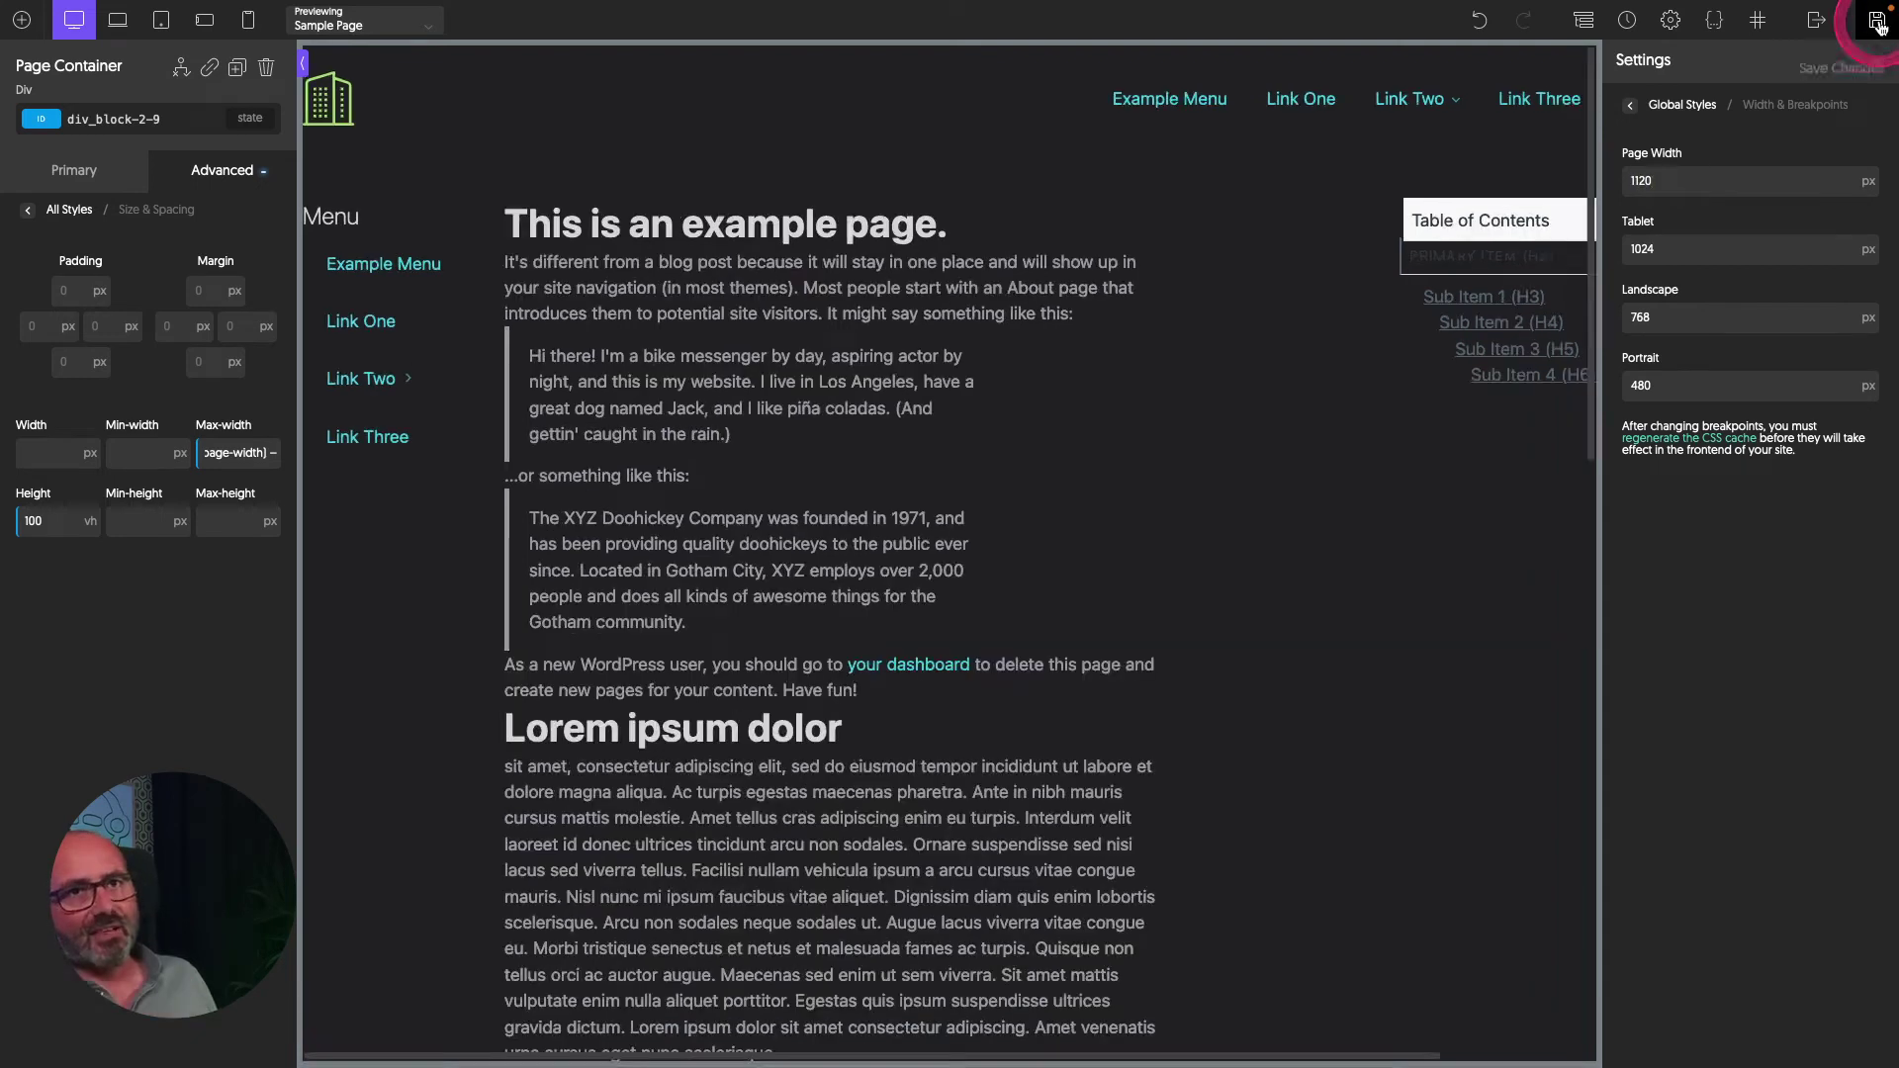
click(1137, 569)
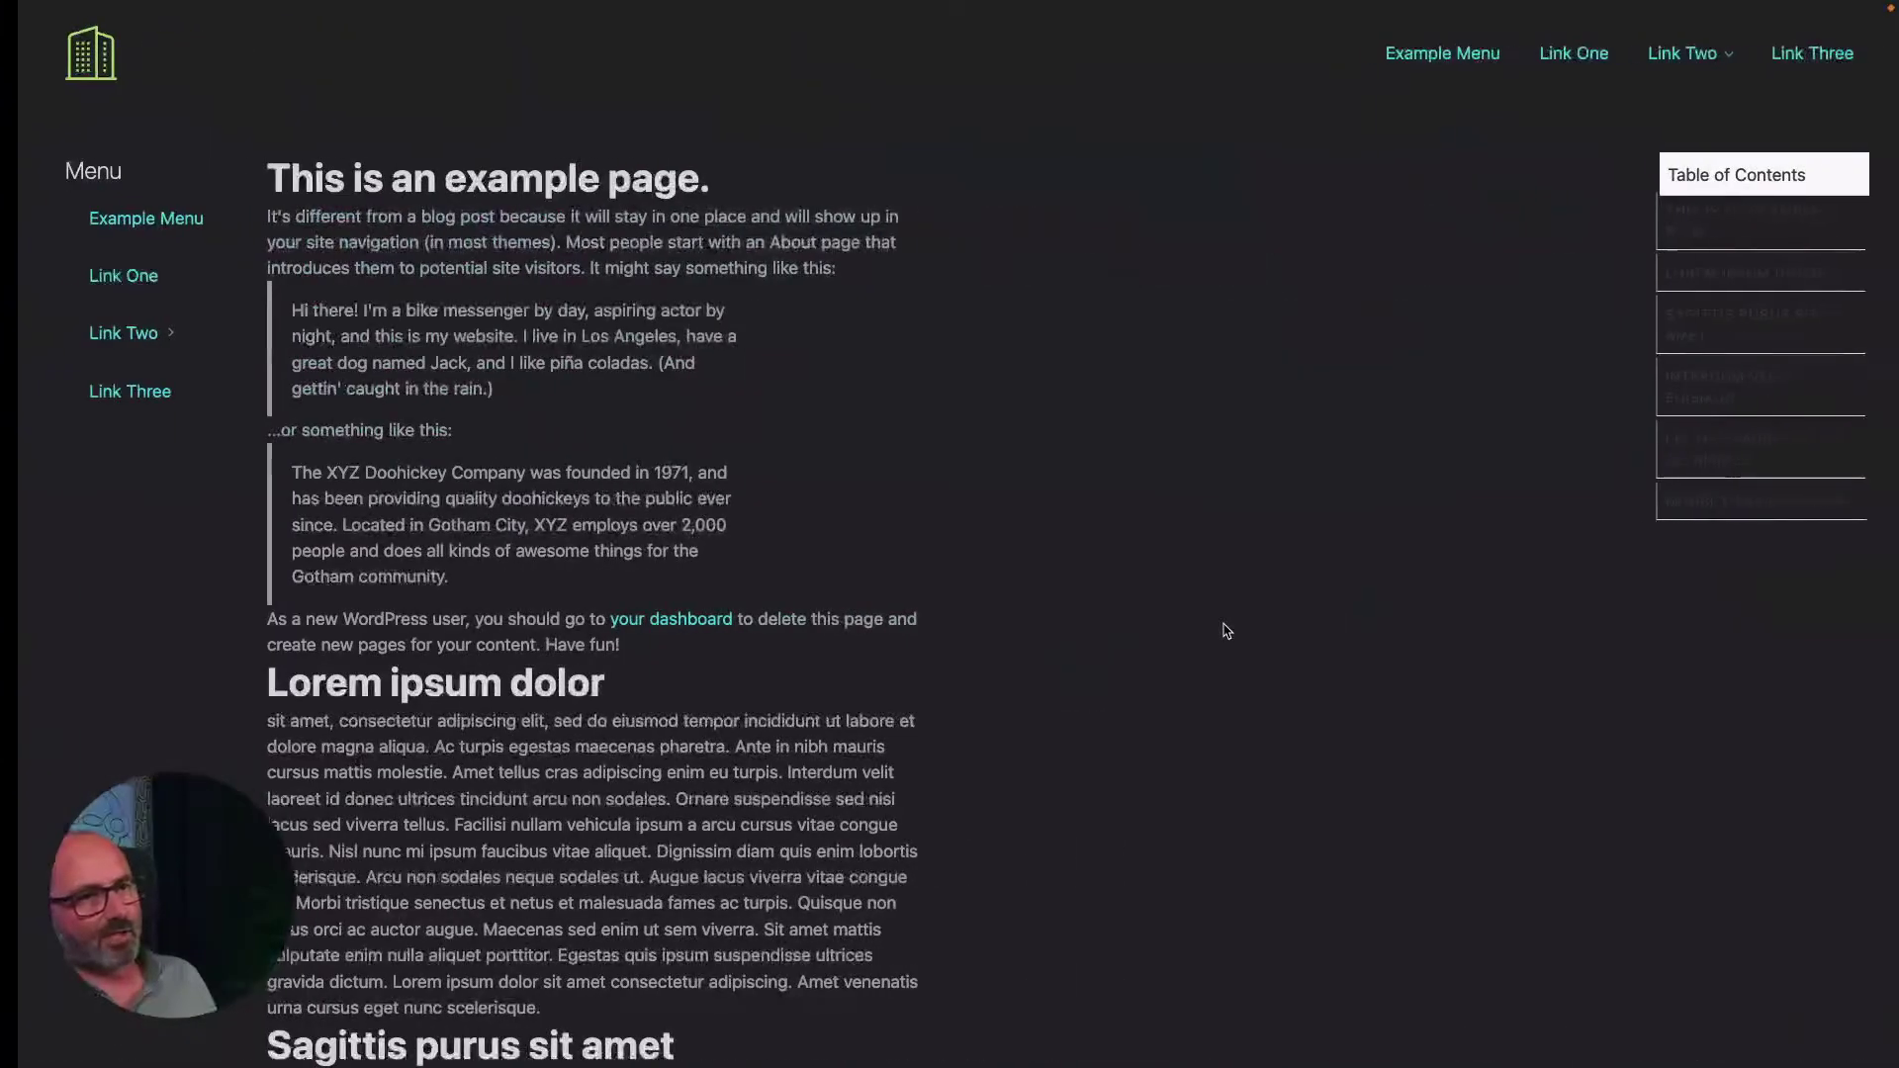
Set the Page Container's left and right margins to auto to centre it.
click(1234, 625)
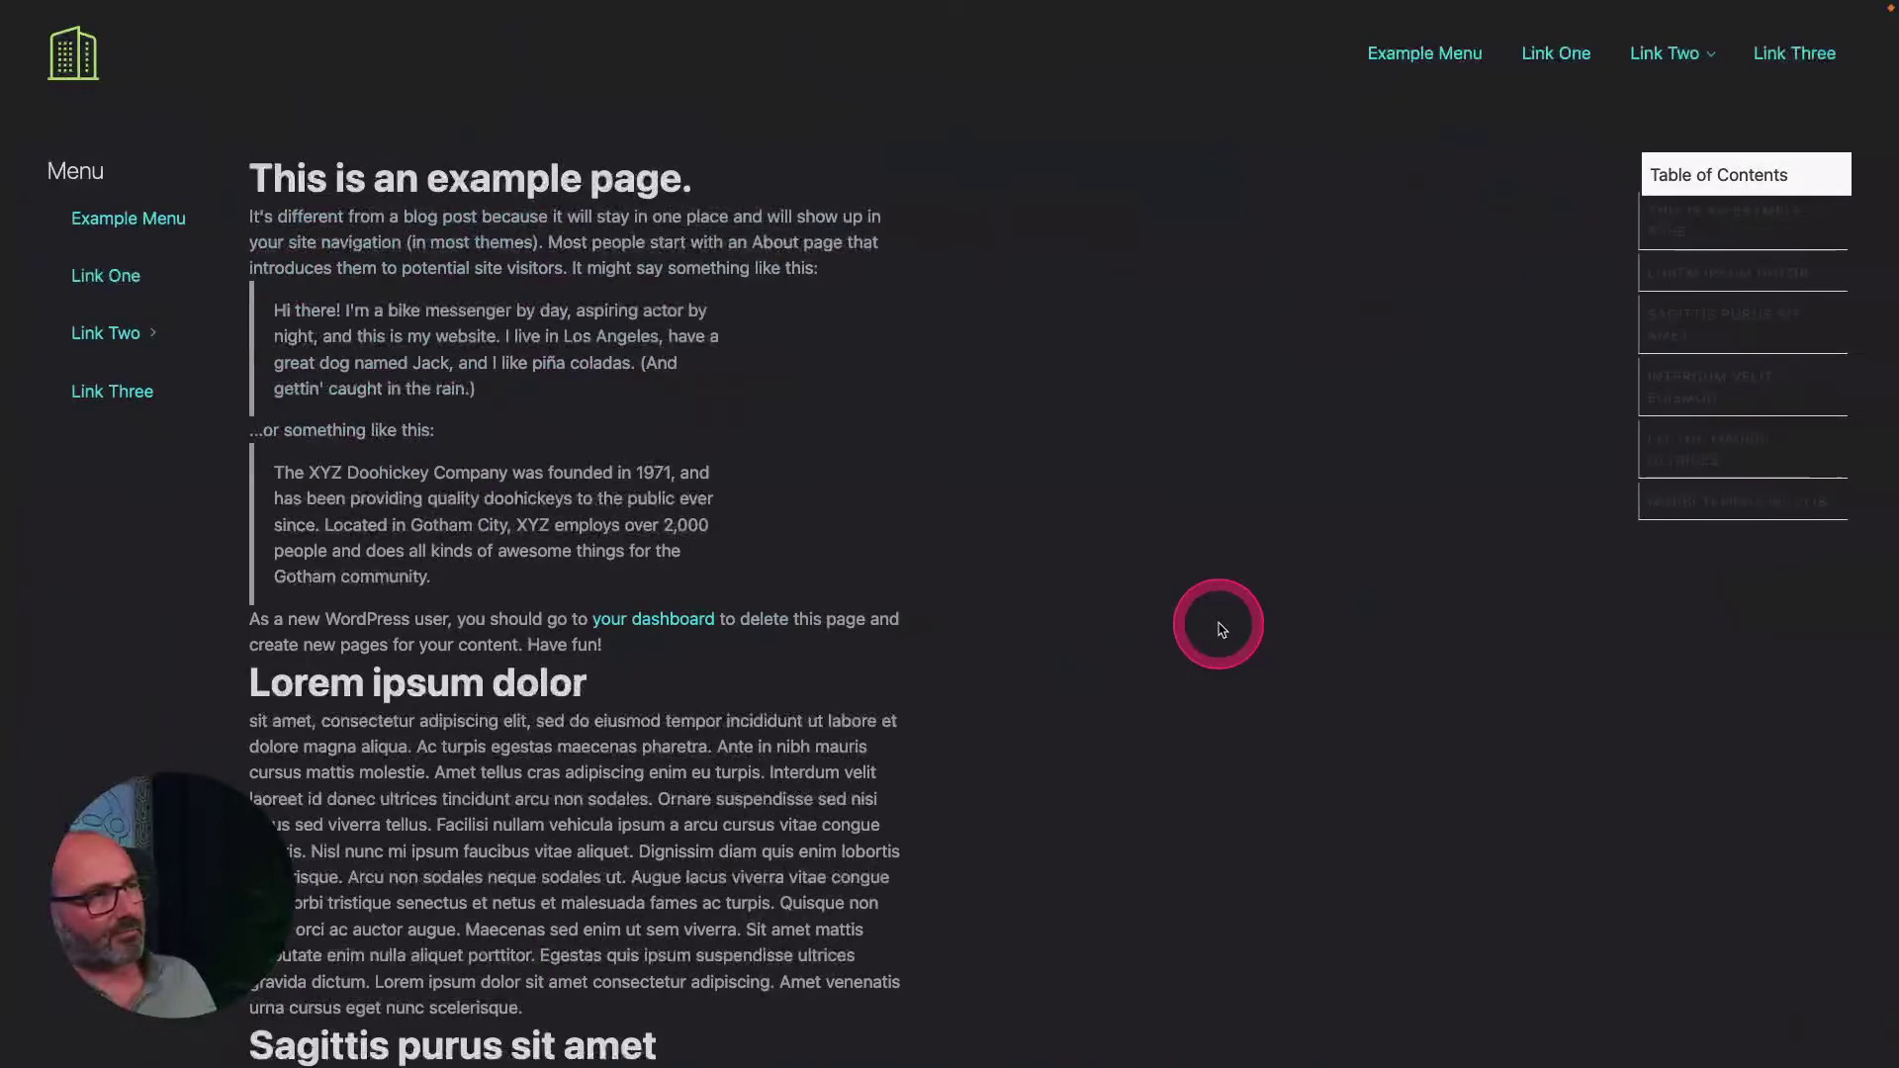
click(1039, 759)
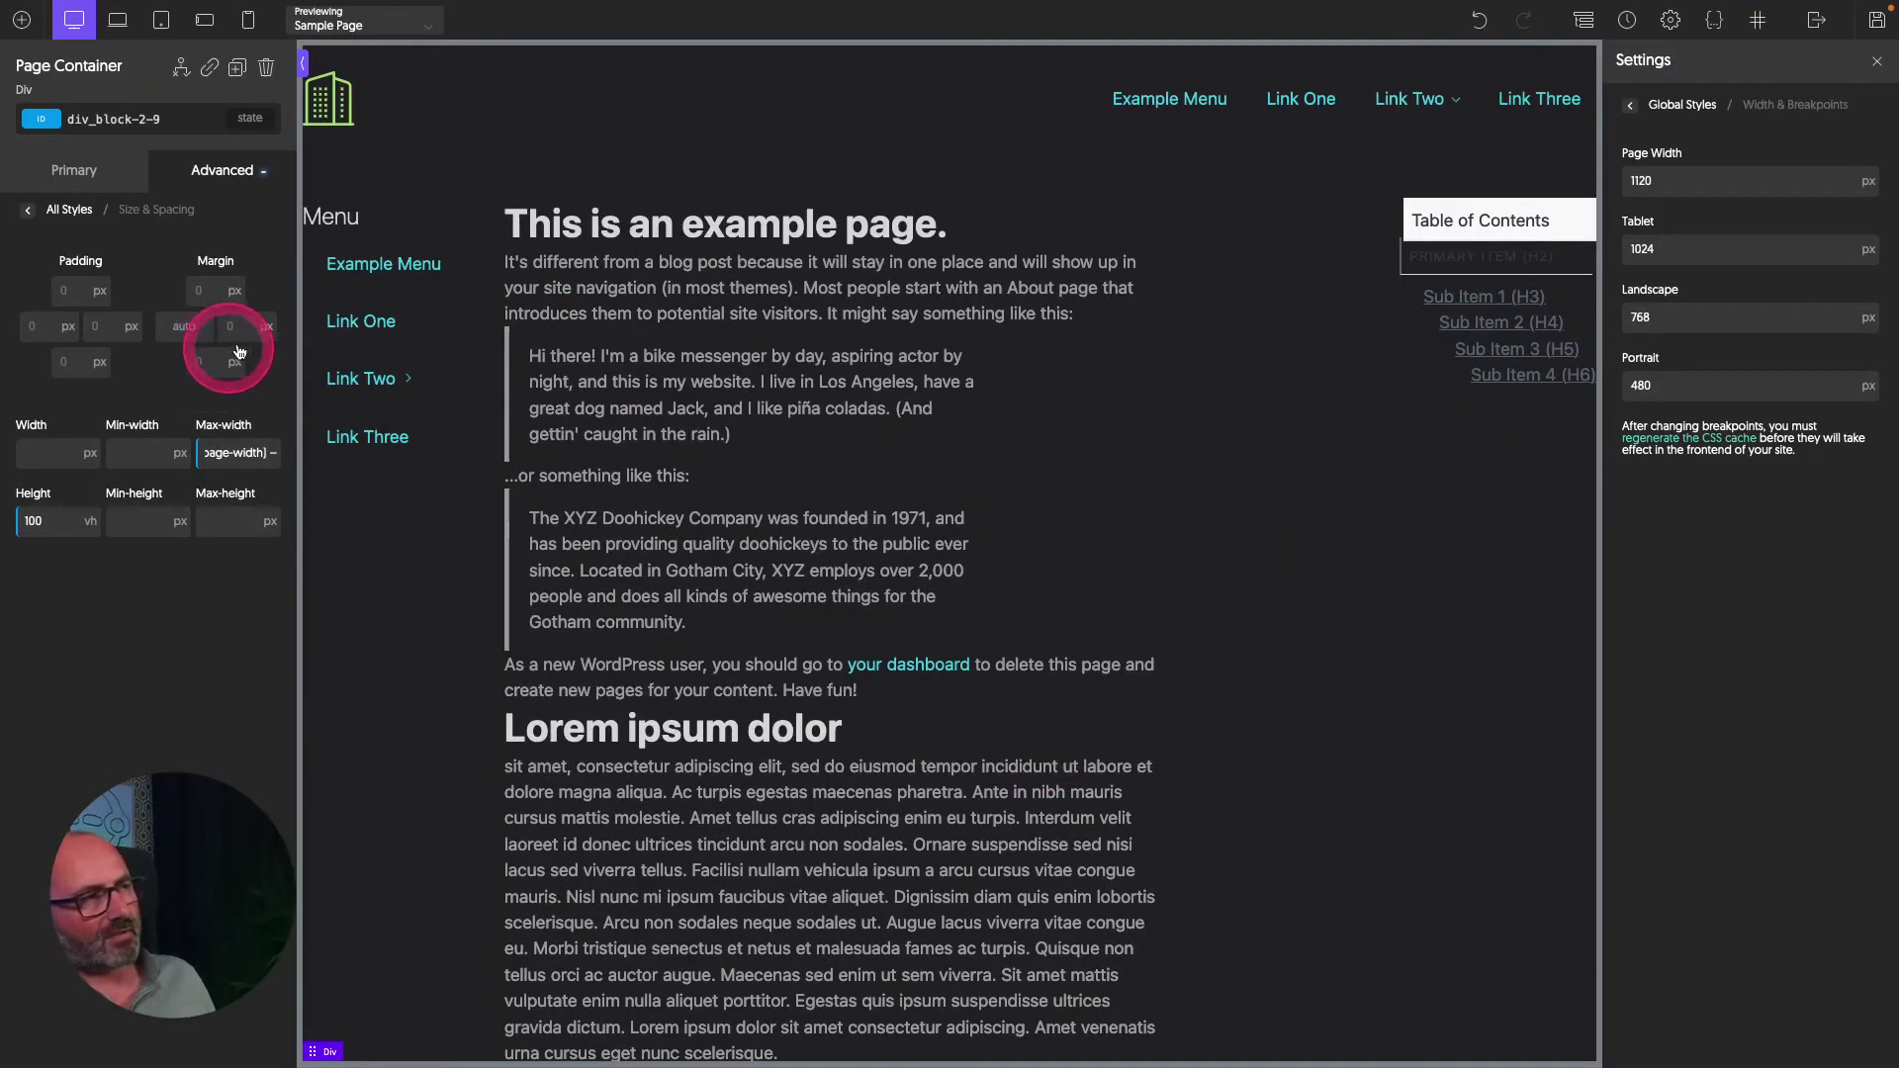
click(267, 327)
click(263, 356)
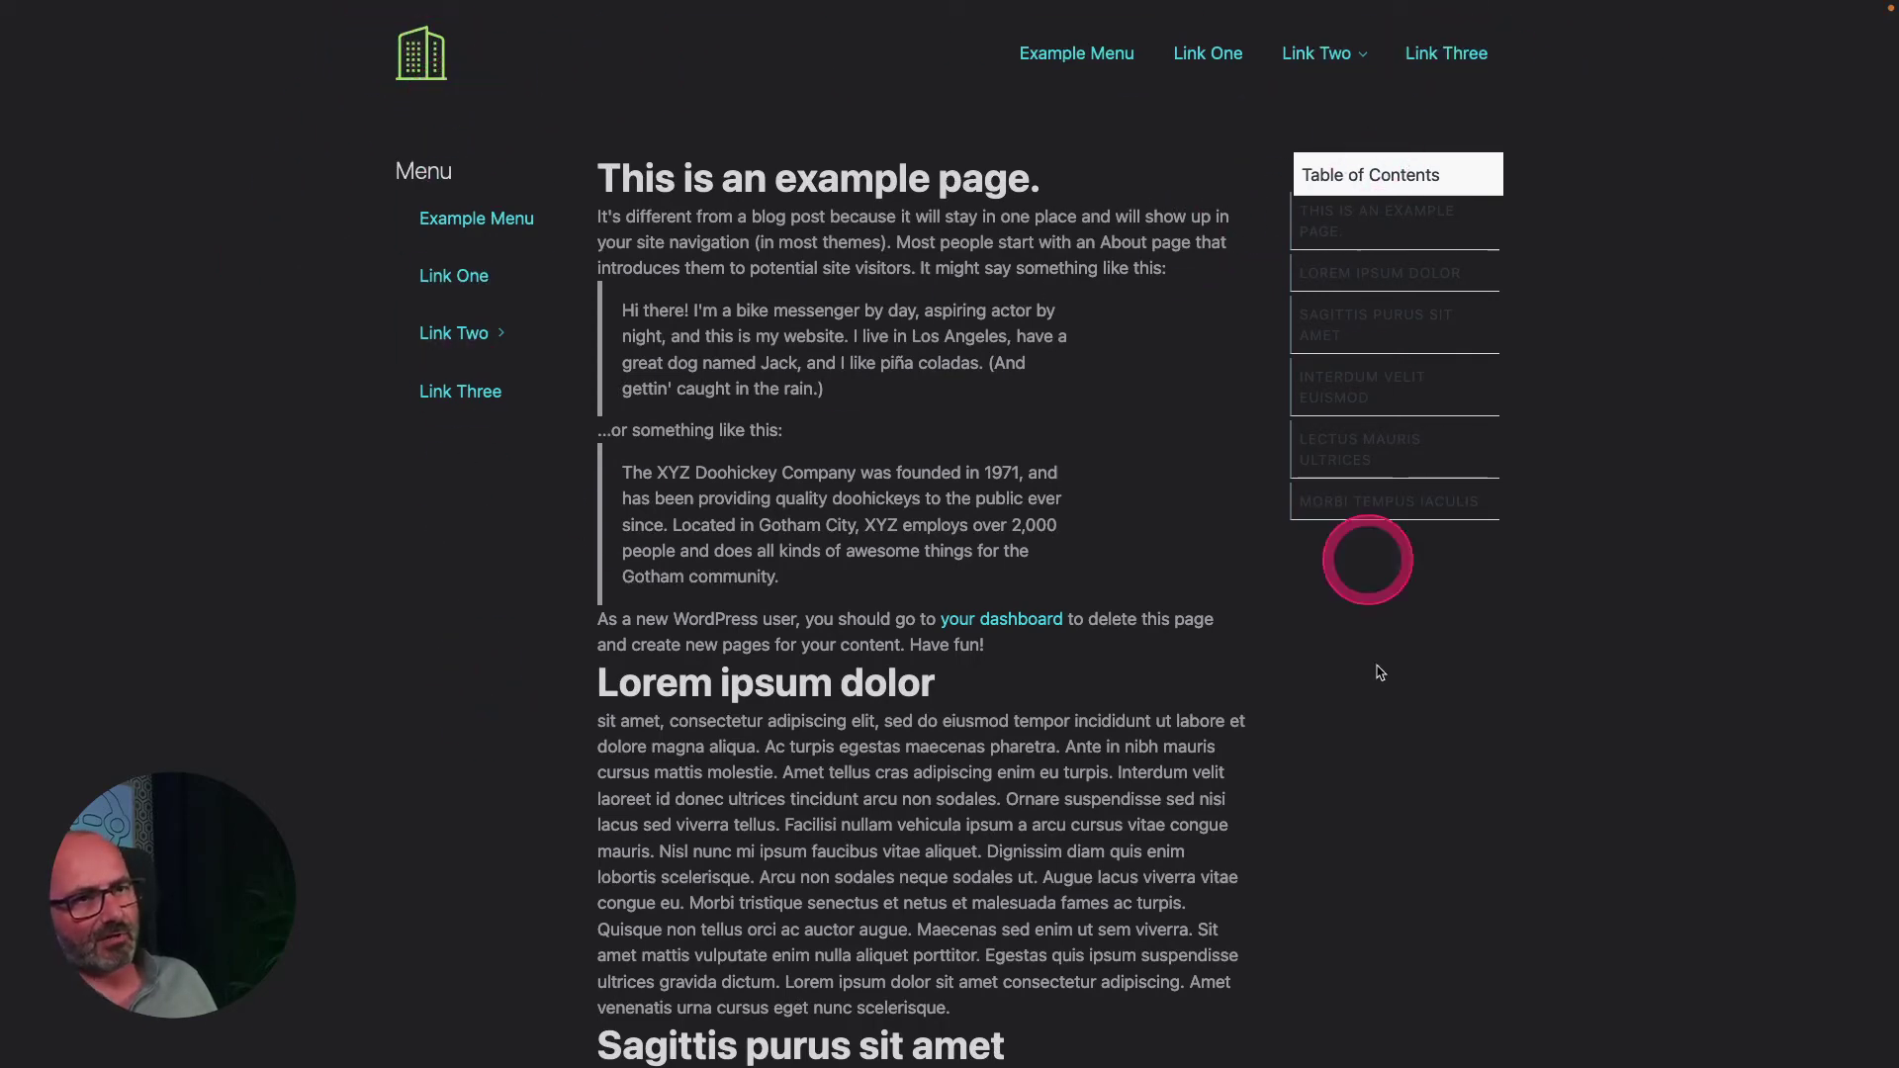
Scroll the centred live page to check the layout at the new page width.
scroll(925, 732, down, 15)
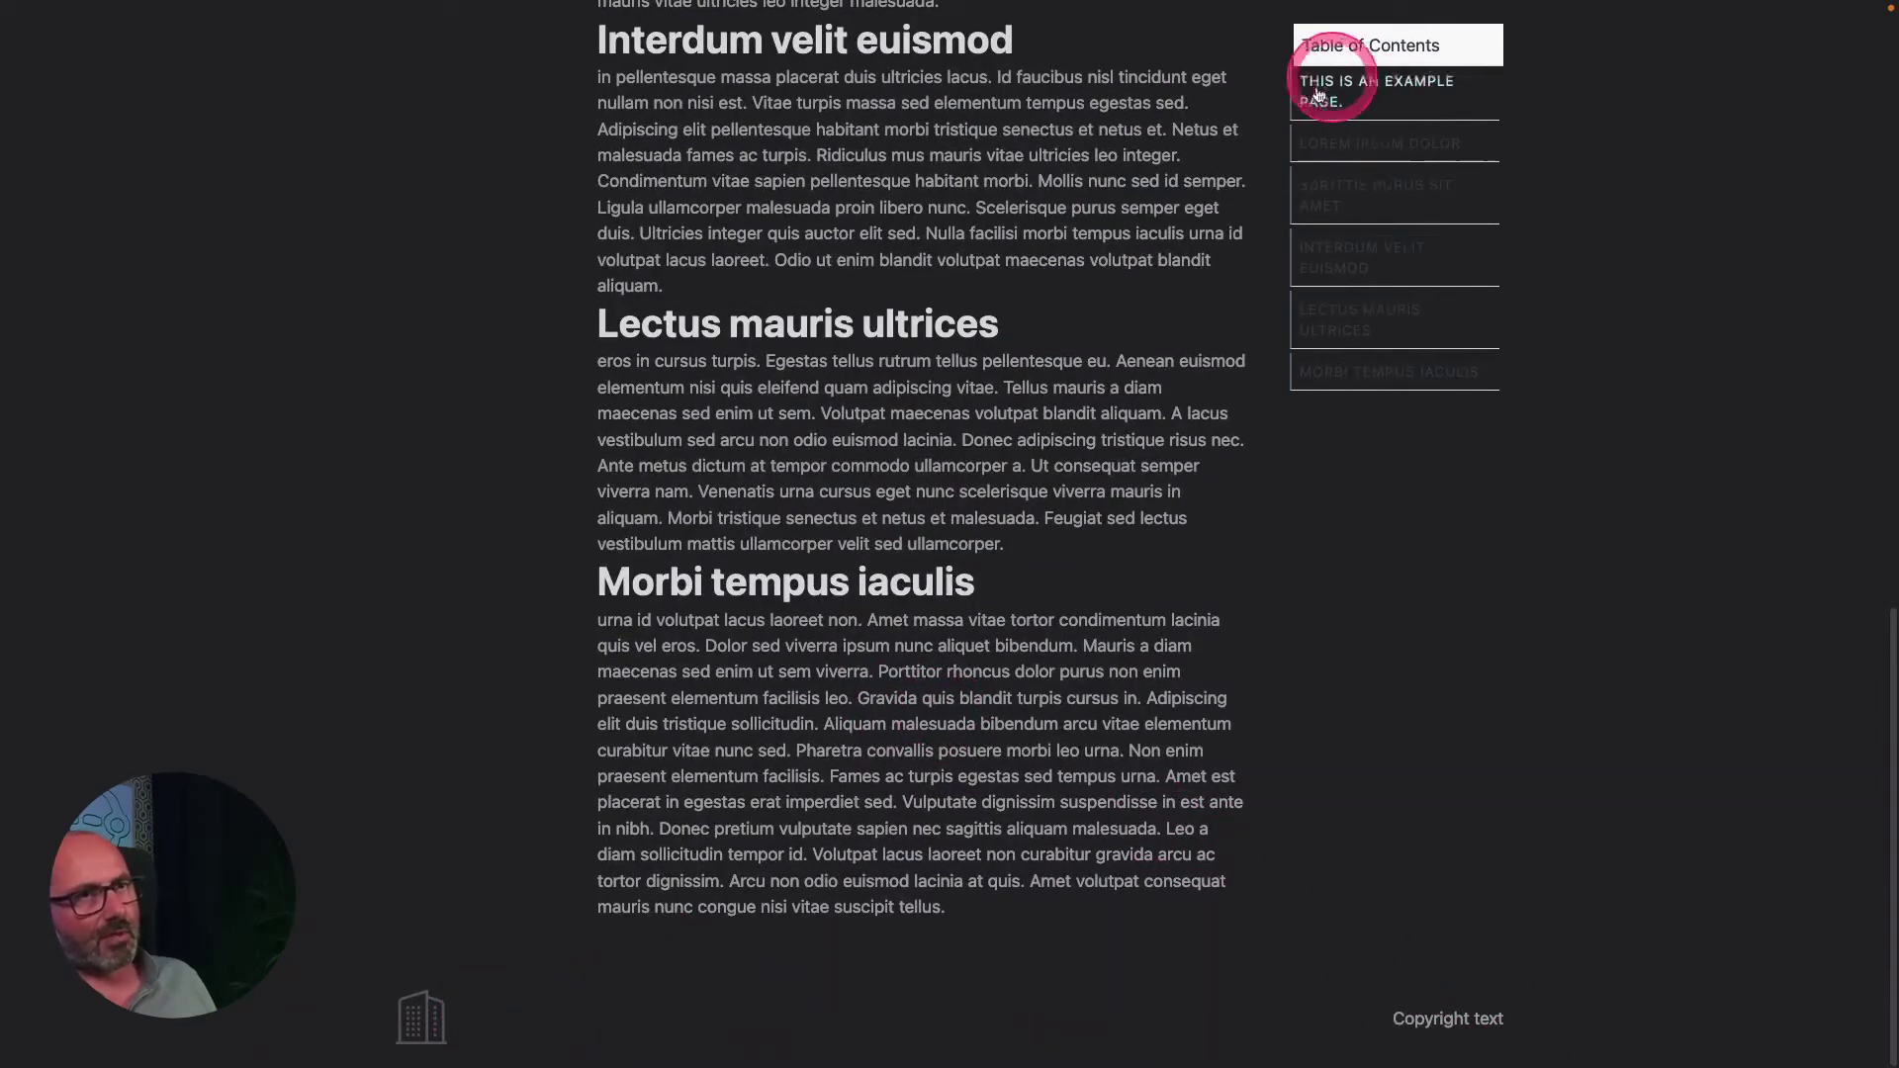
scroll(1154, 199, up, 15)
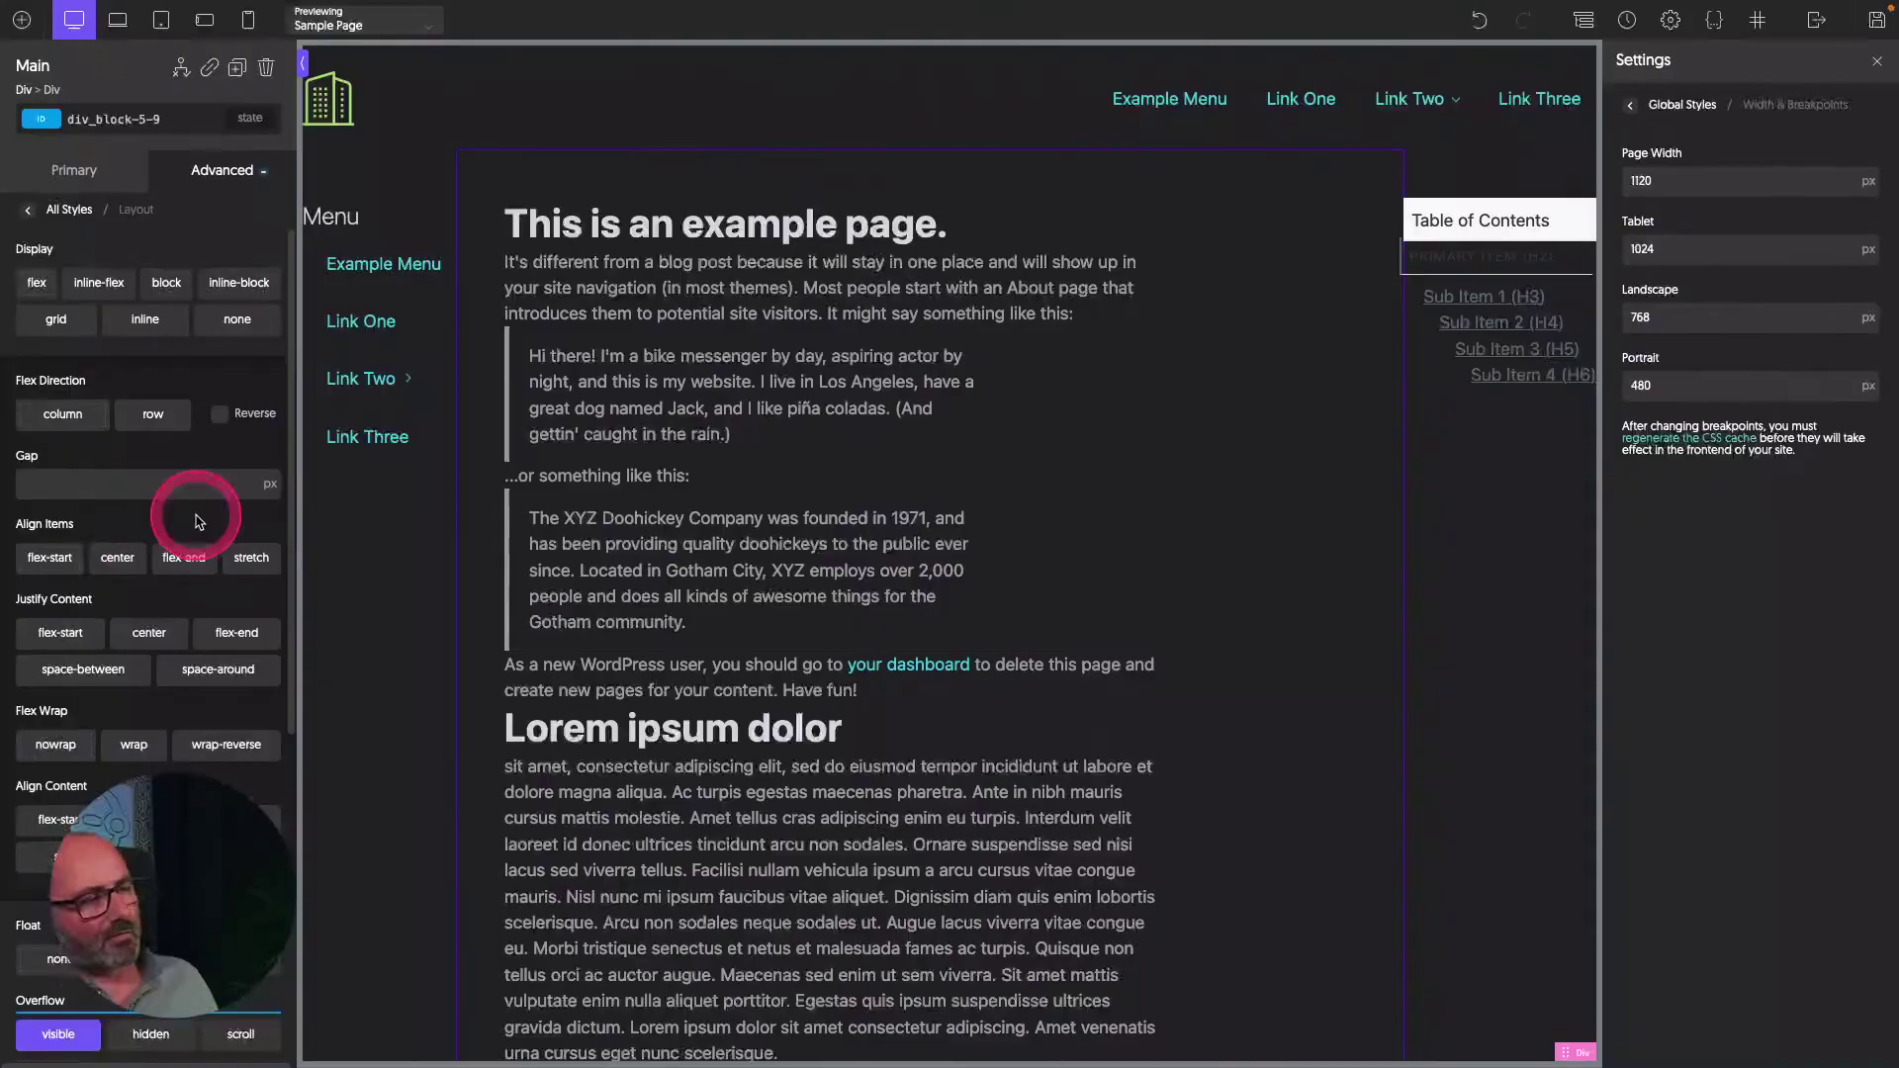
scroll(99, 518, down, 3)
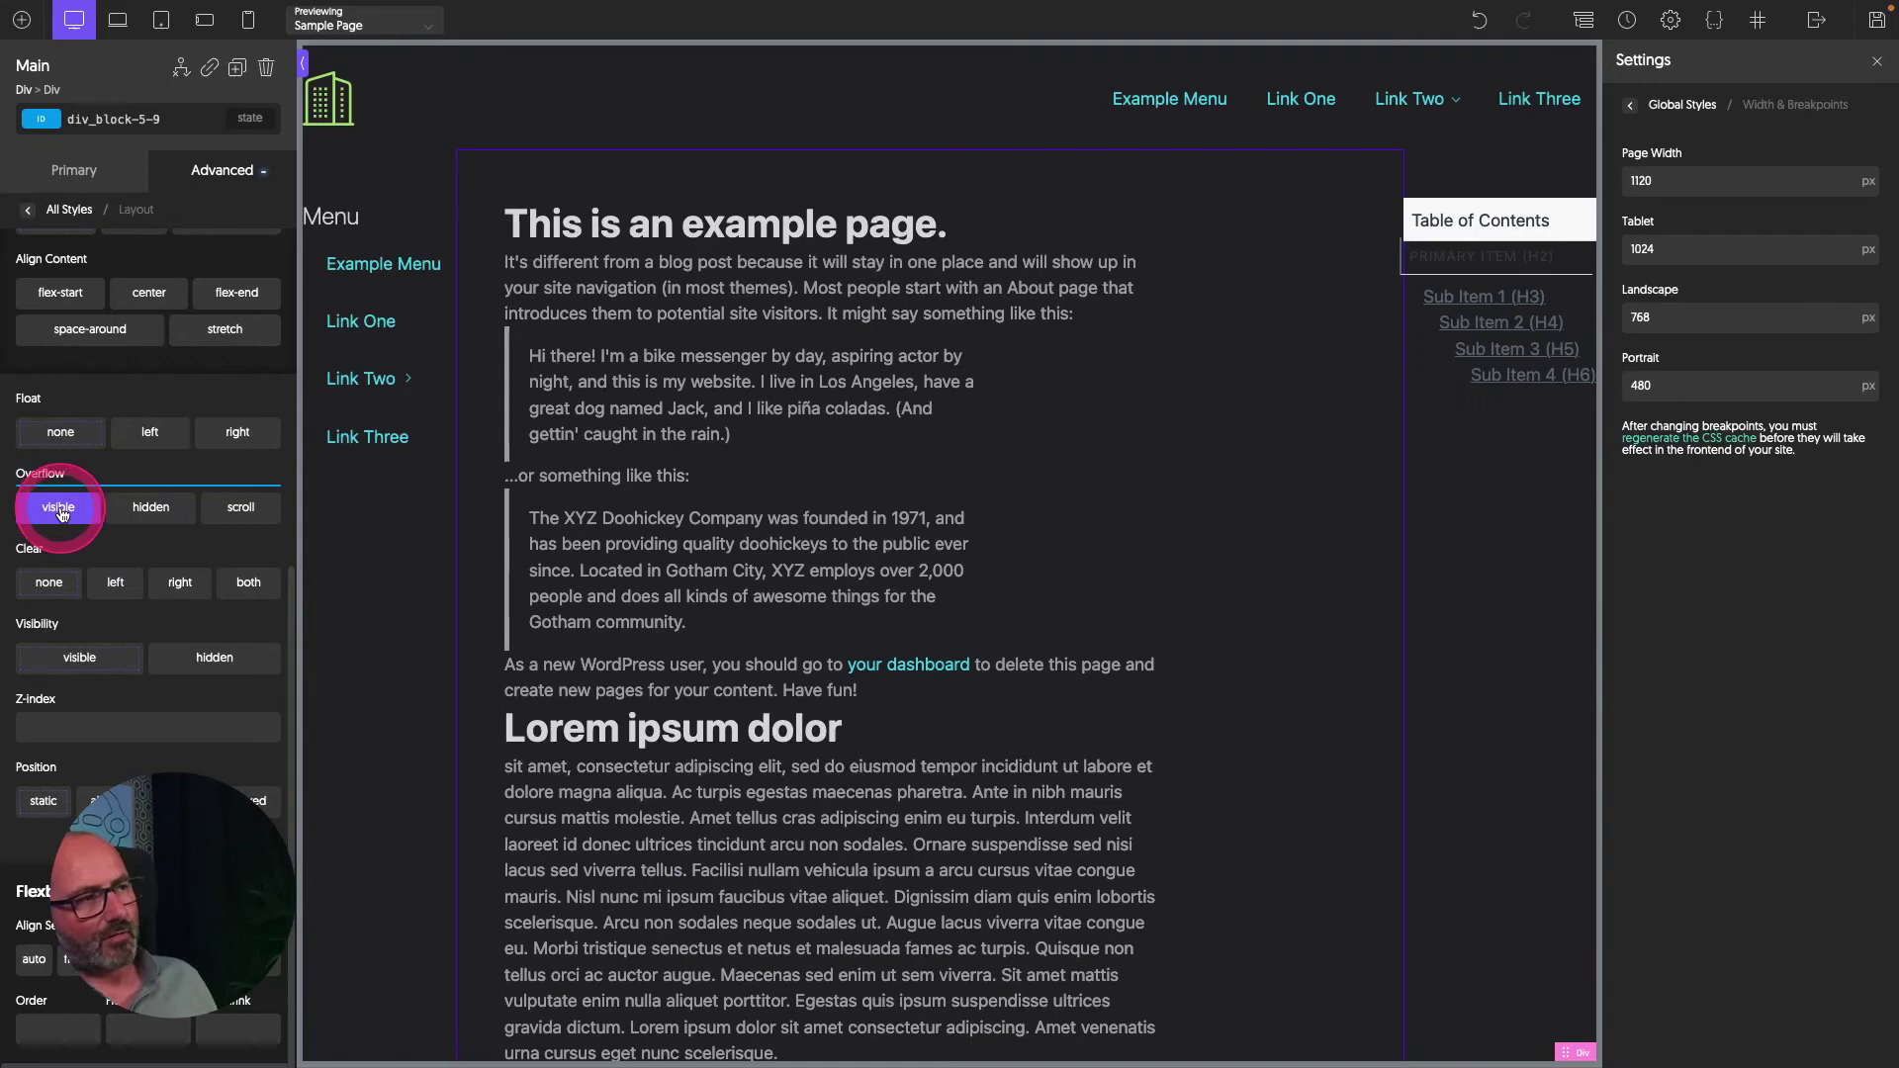
Switch Main's overflow away from visible and scroll its text in the front-end preview.
click(58, 507)
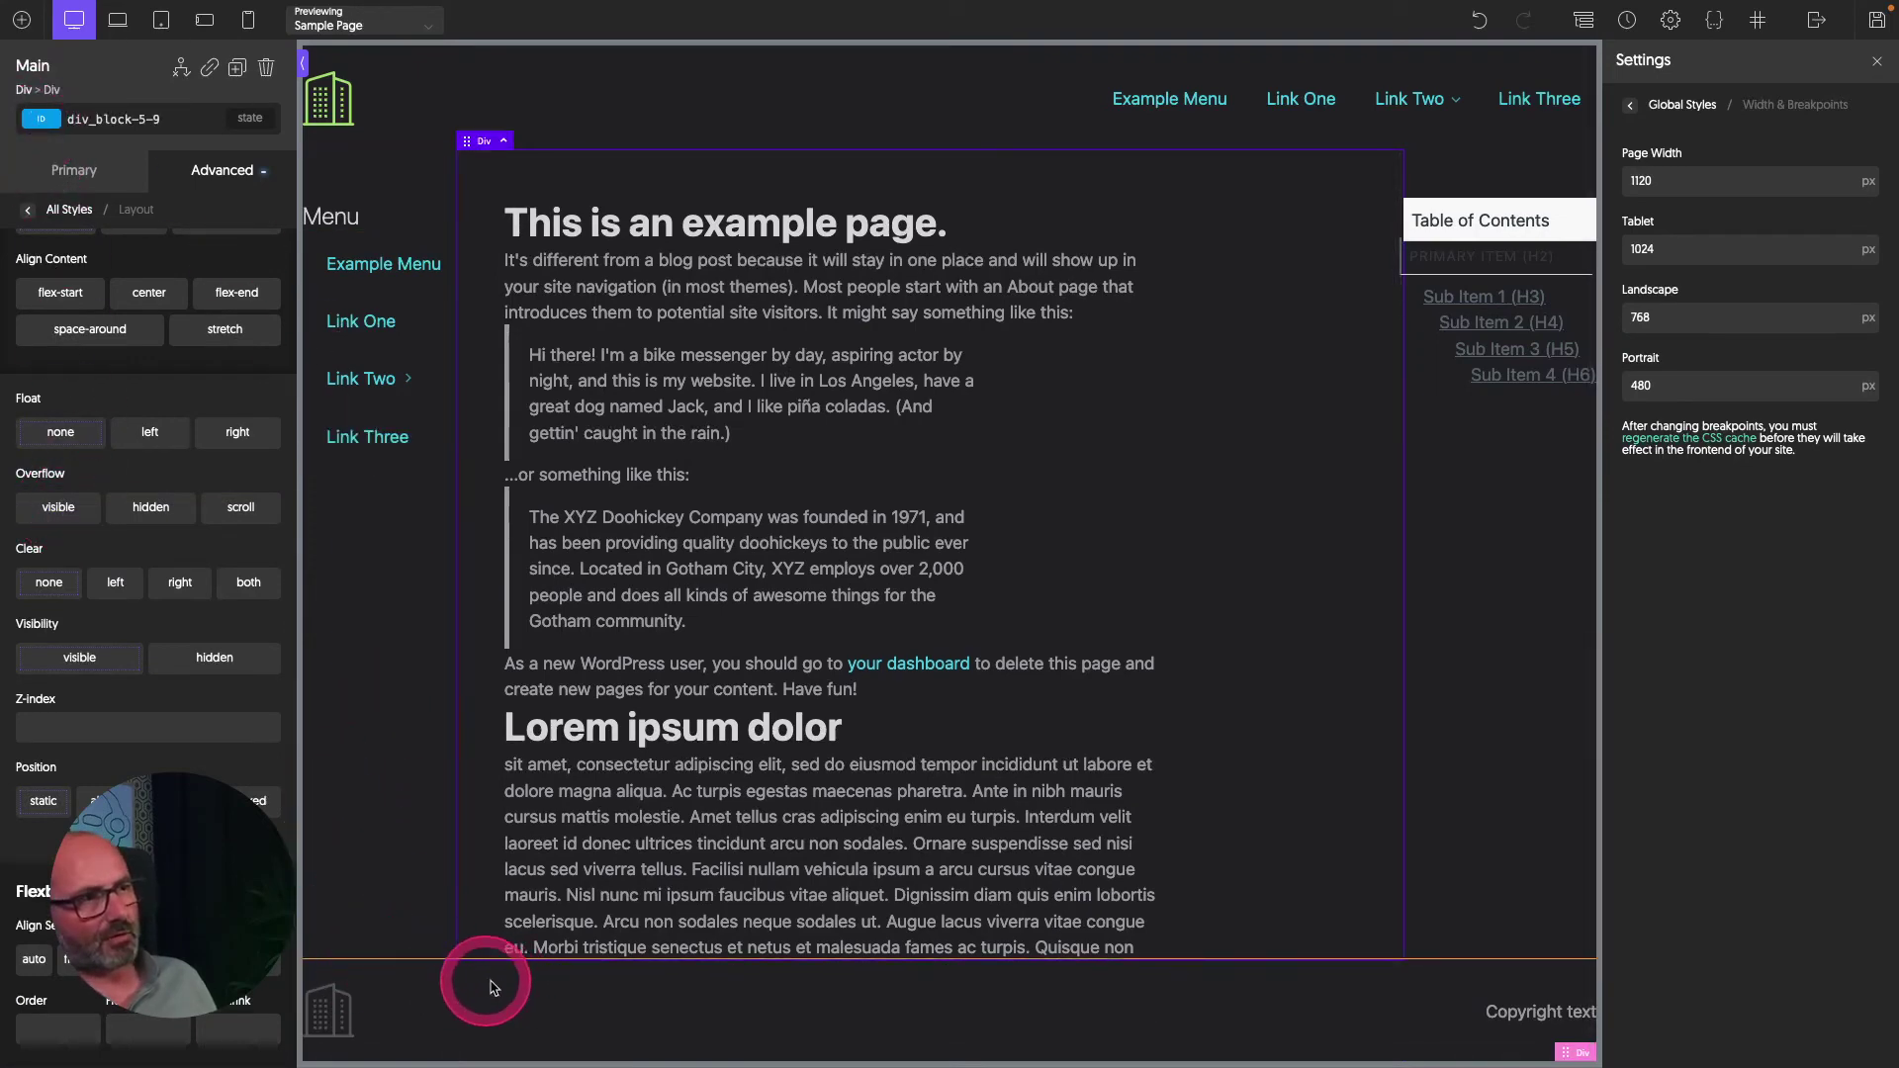
key(ctrl+Tab)
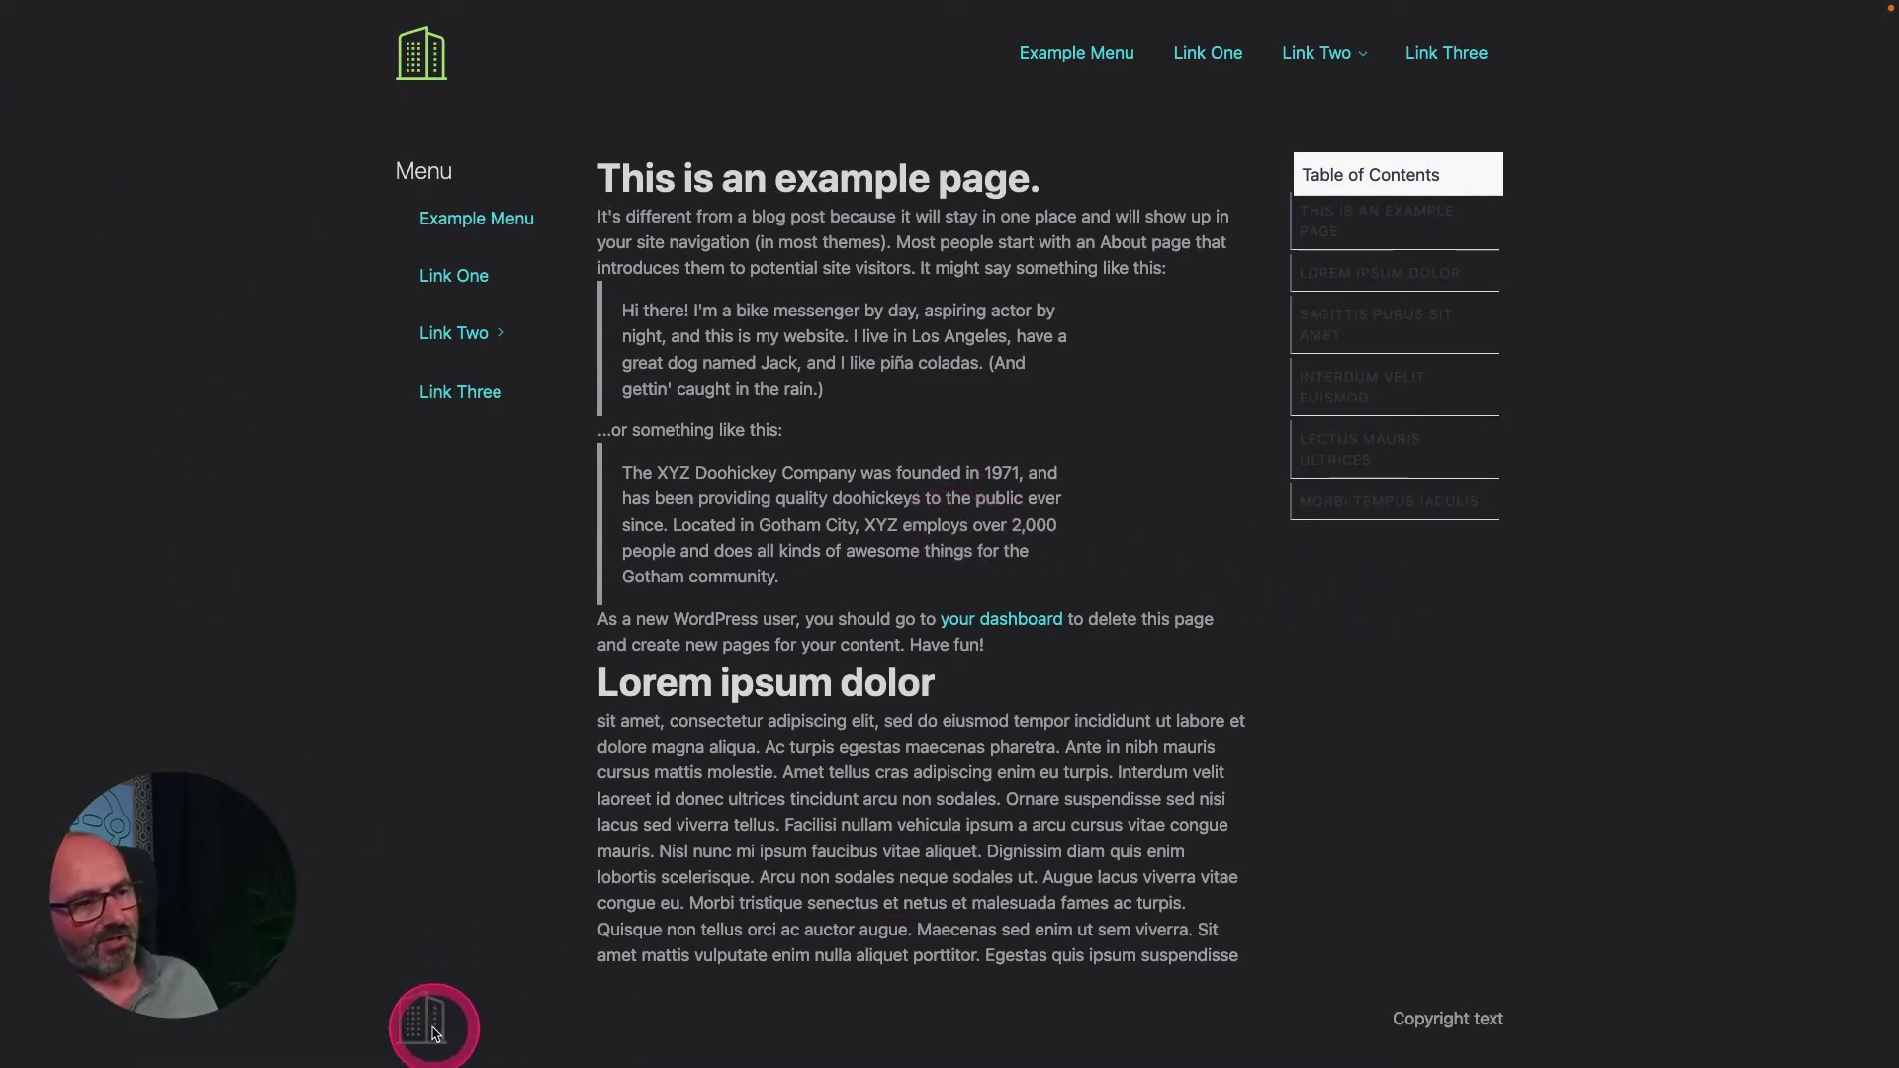
scroll(974, 778, down, 15)
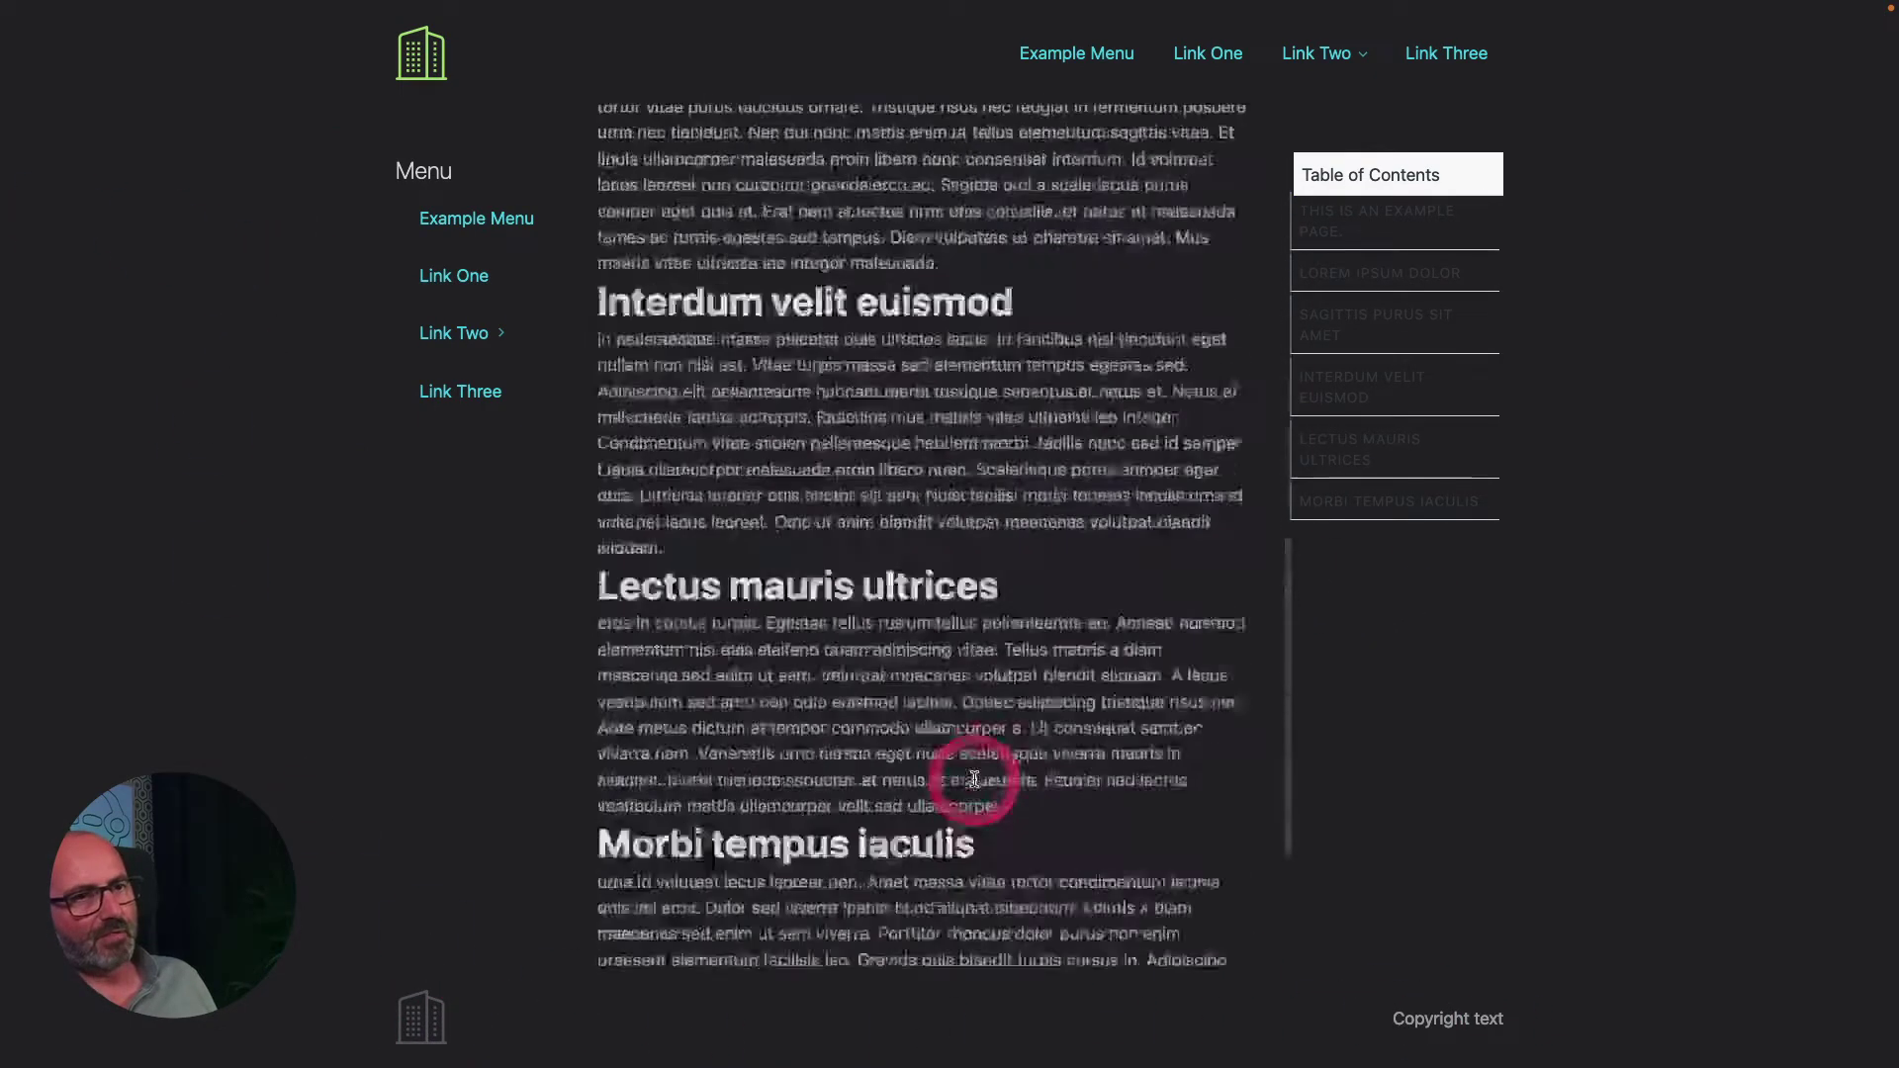
scroll(974, 778, up, 20)
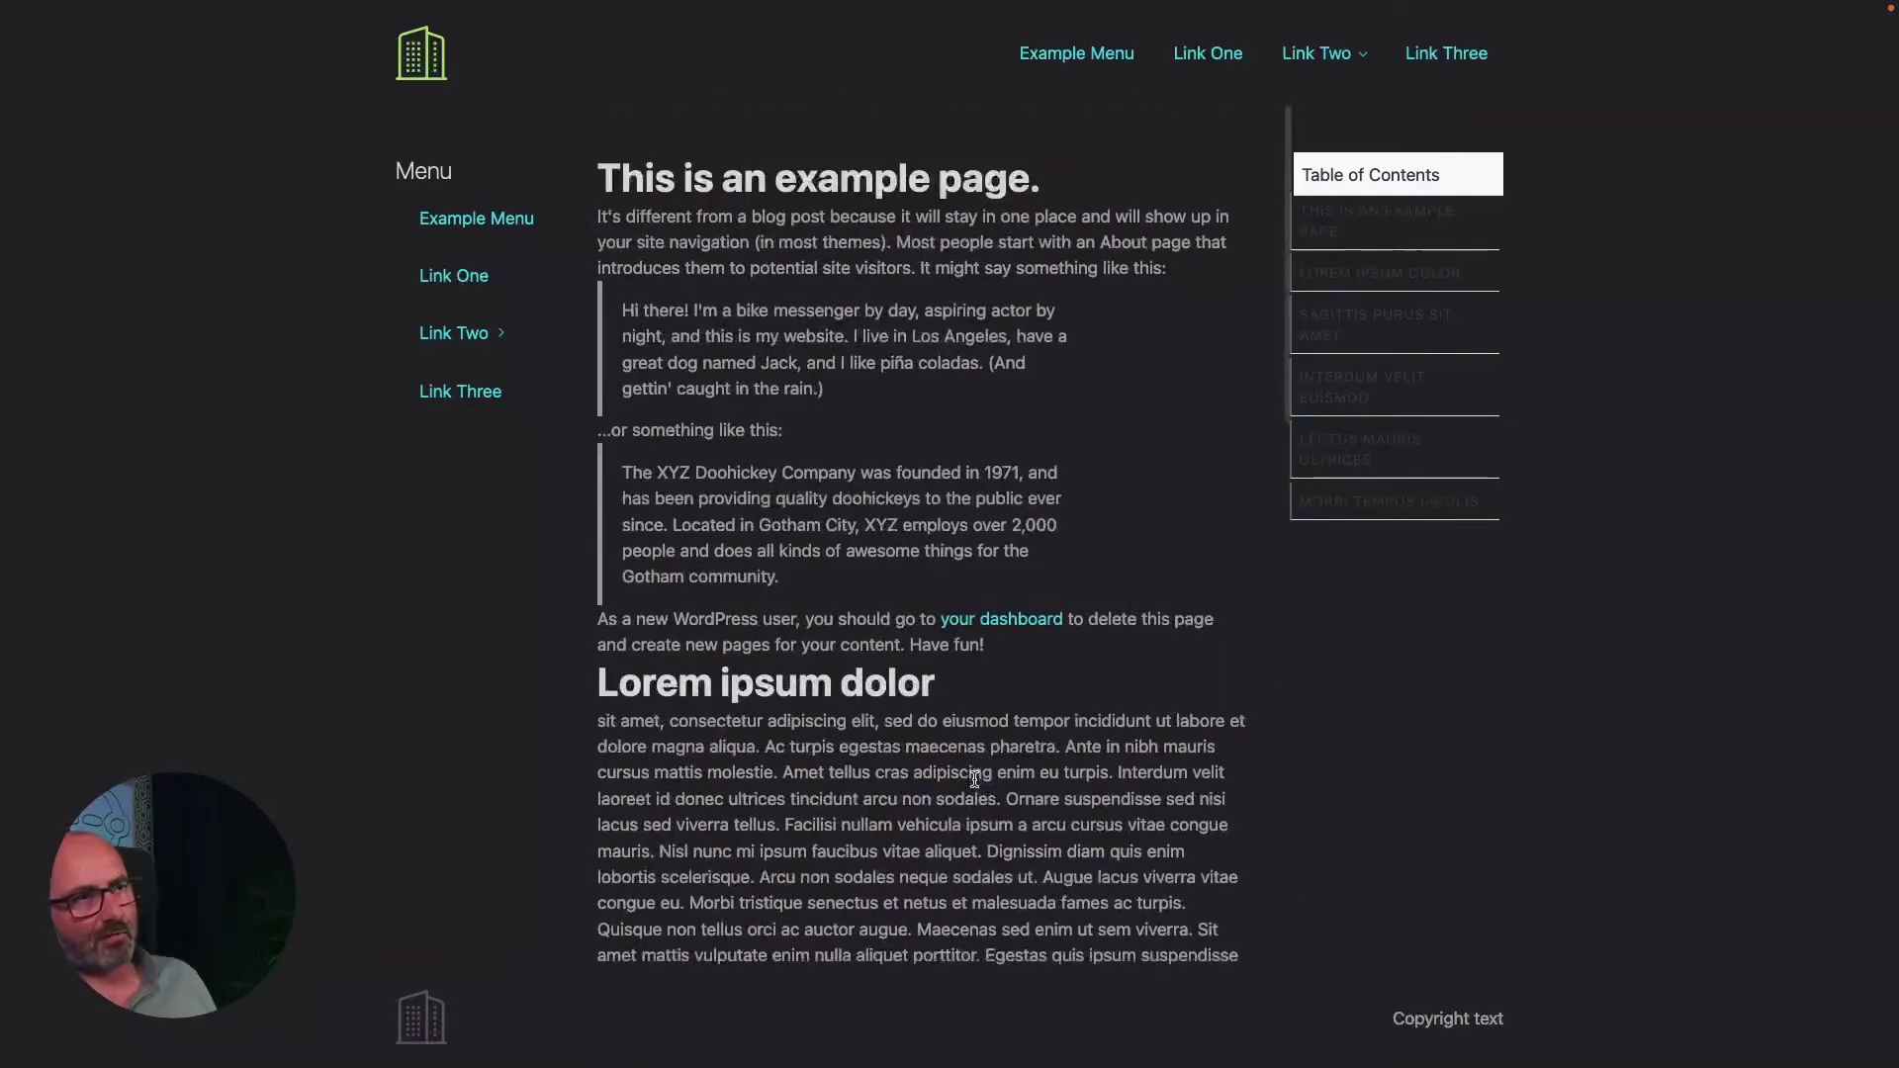
Inspect the Table of Contents element in the browser's developer tools.
right_click(1406, 682)
click(1536, 1001)
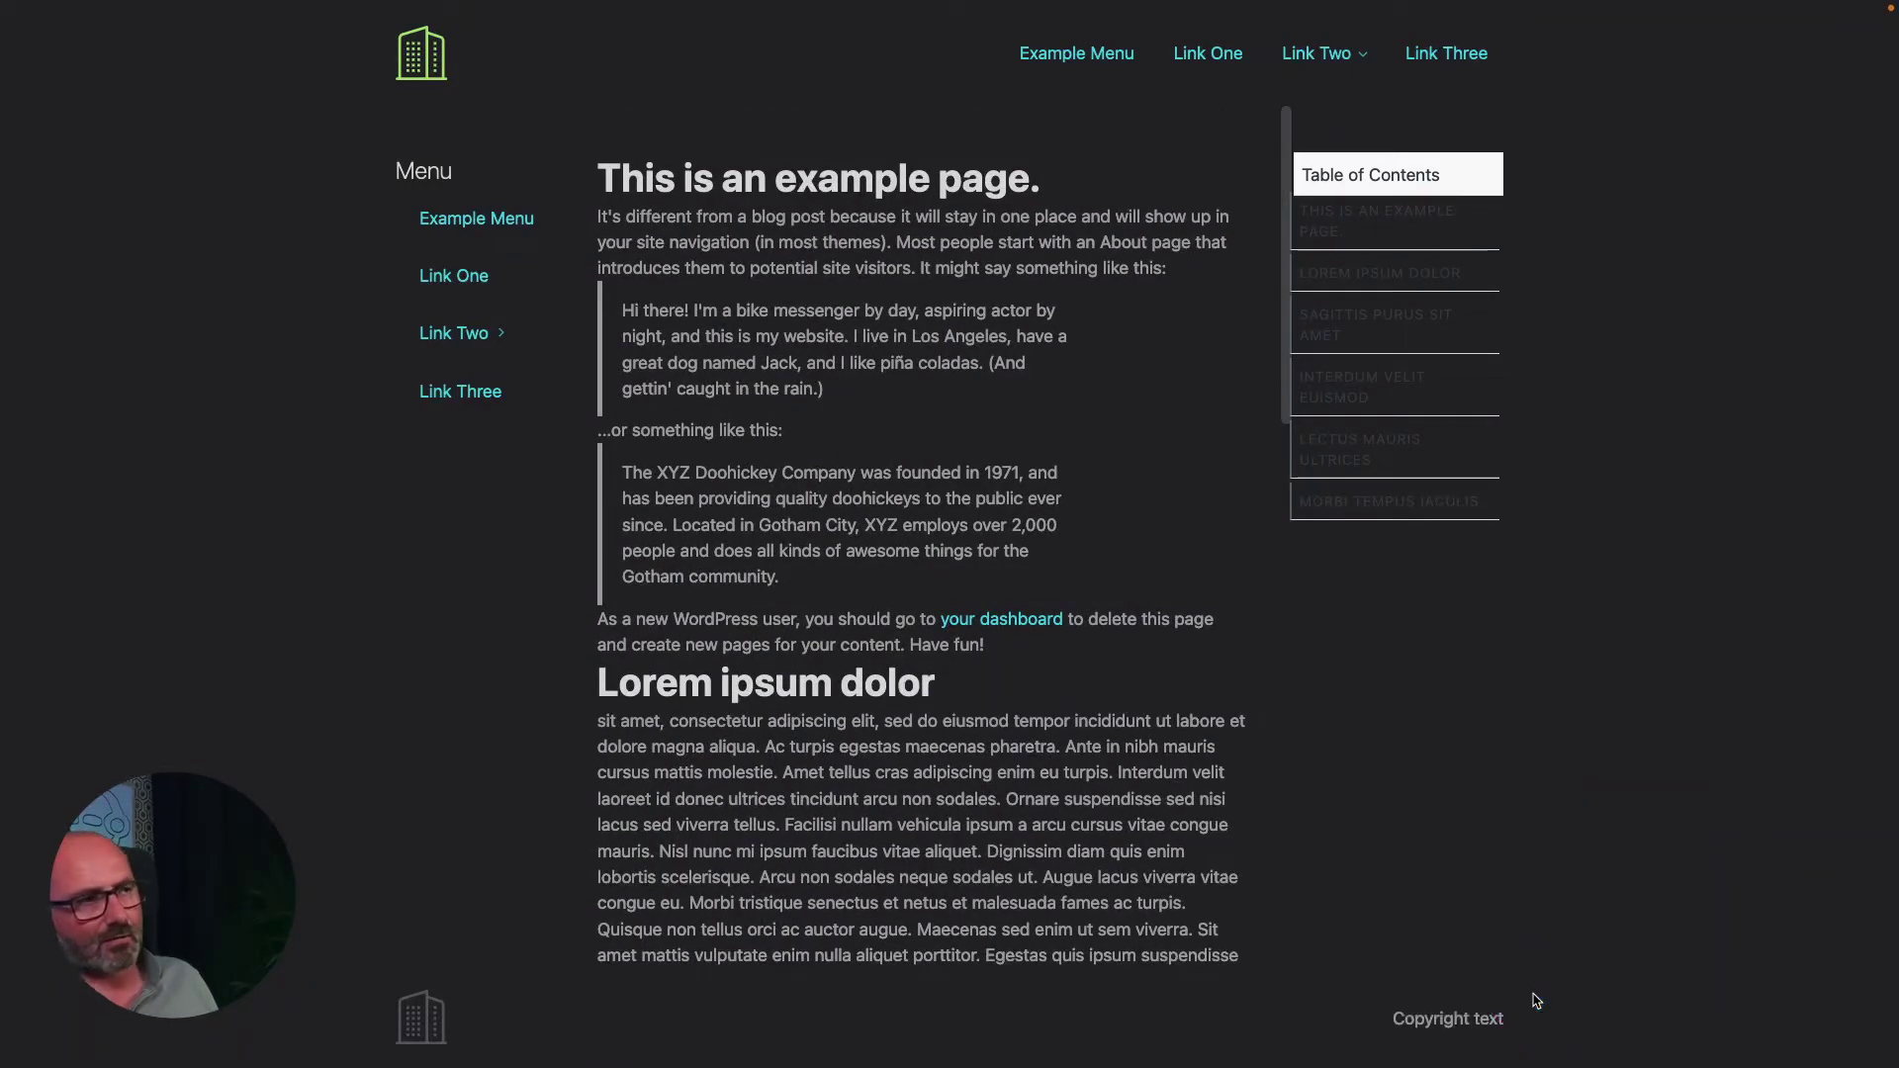
click(817, 626)
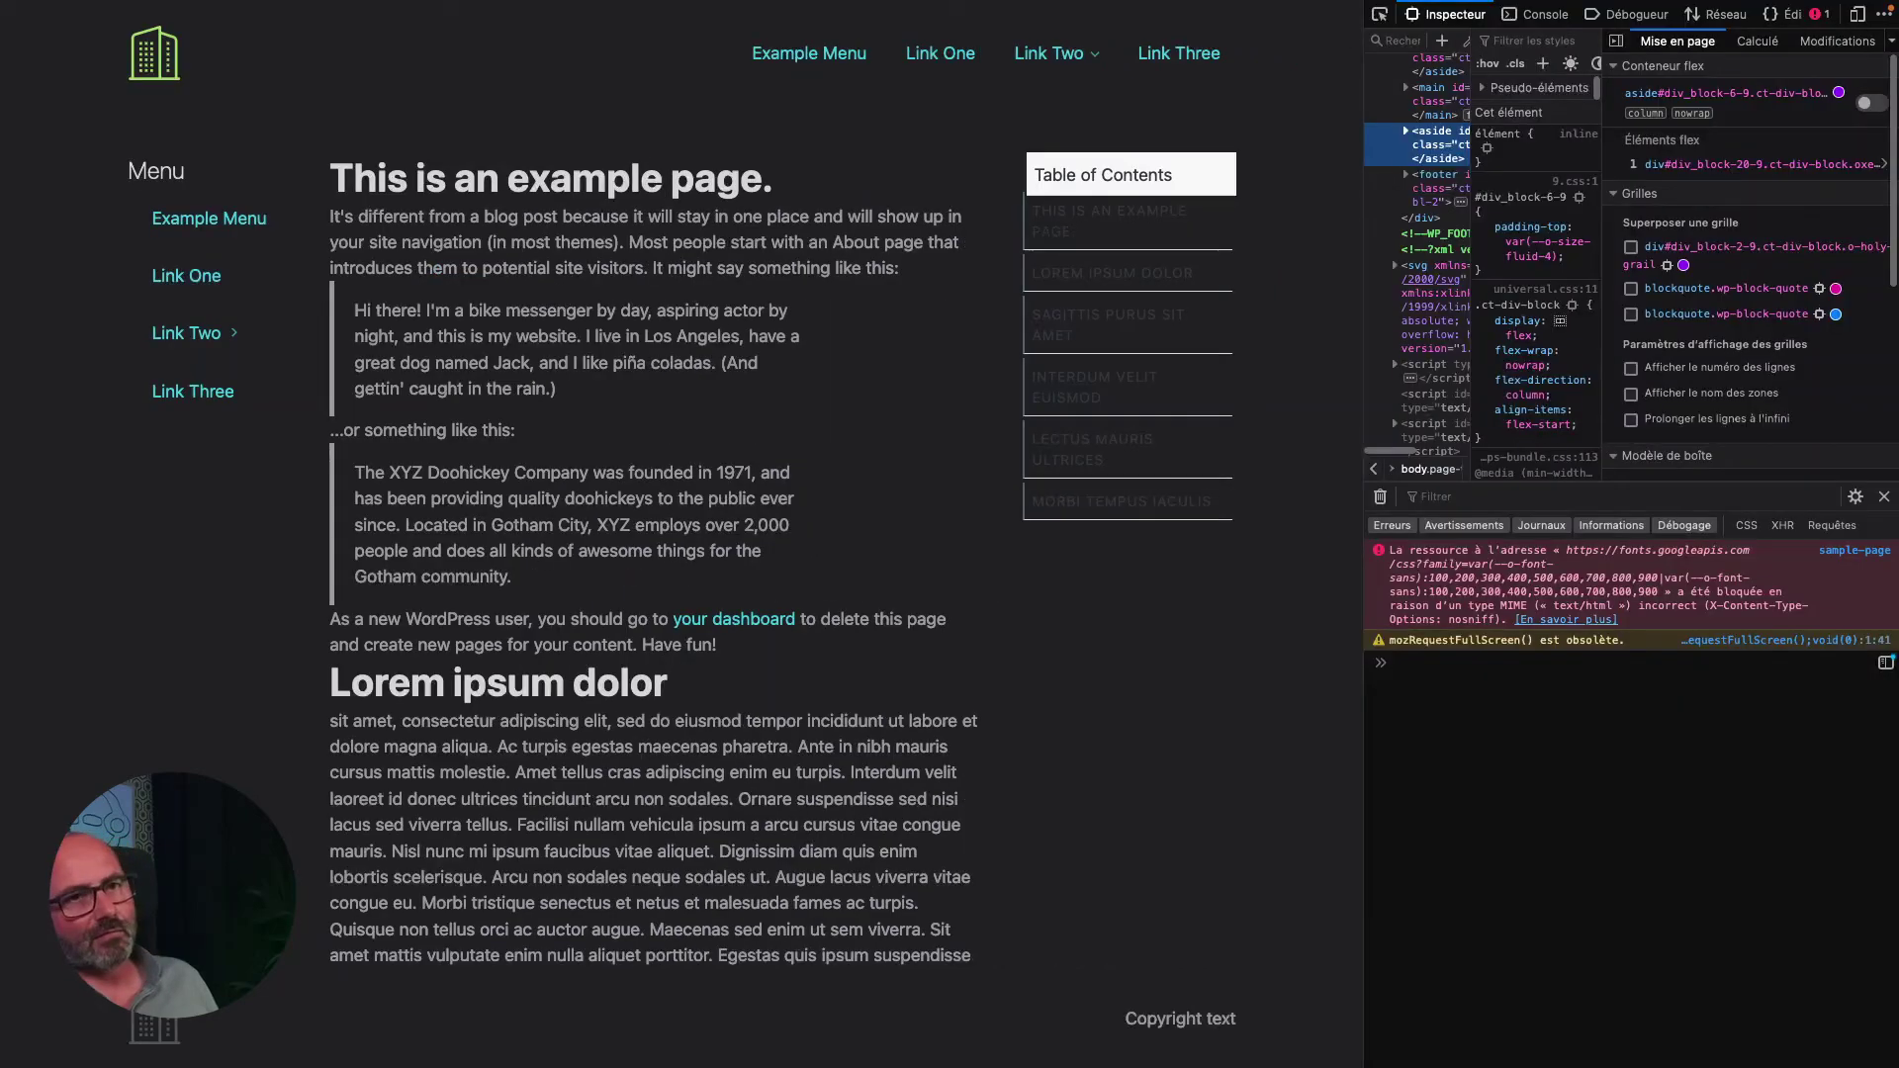
Open the Inspector, enlarge the HTML tree, and select the page container div_block-2-9.
click(1166, 436)
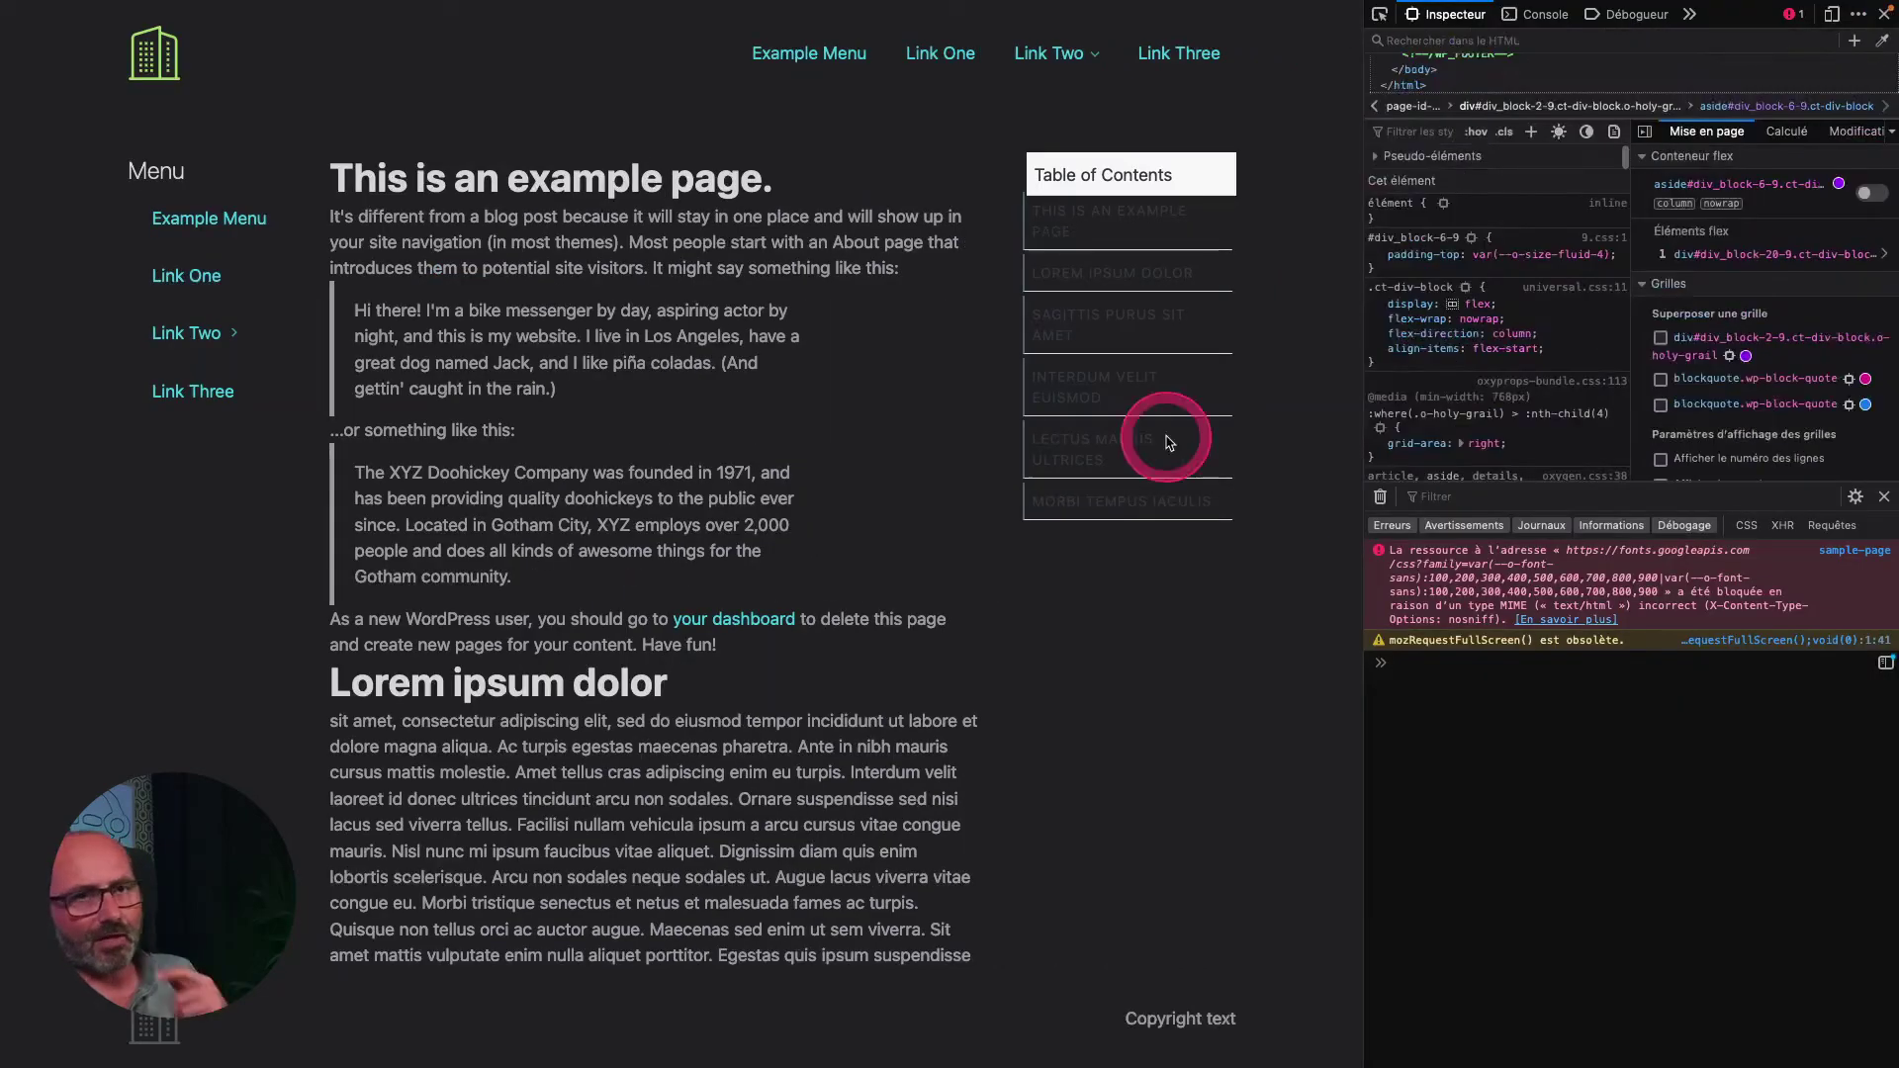
click(1466, 242)
drag(1513, 247, 1520, 737)
scroll(1547, 543, down, 2)
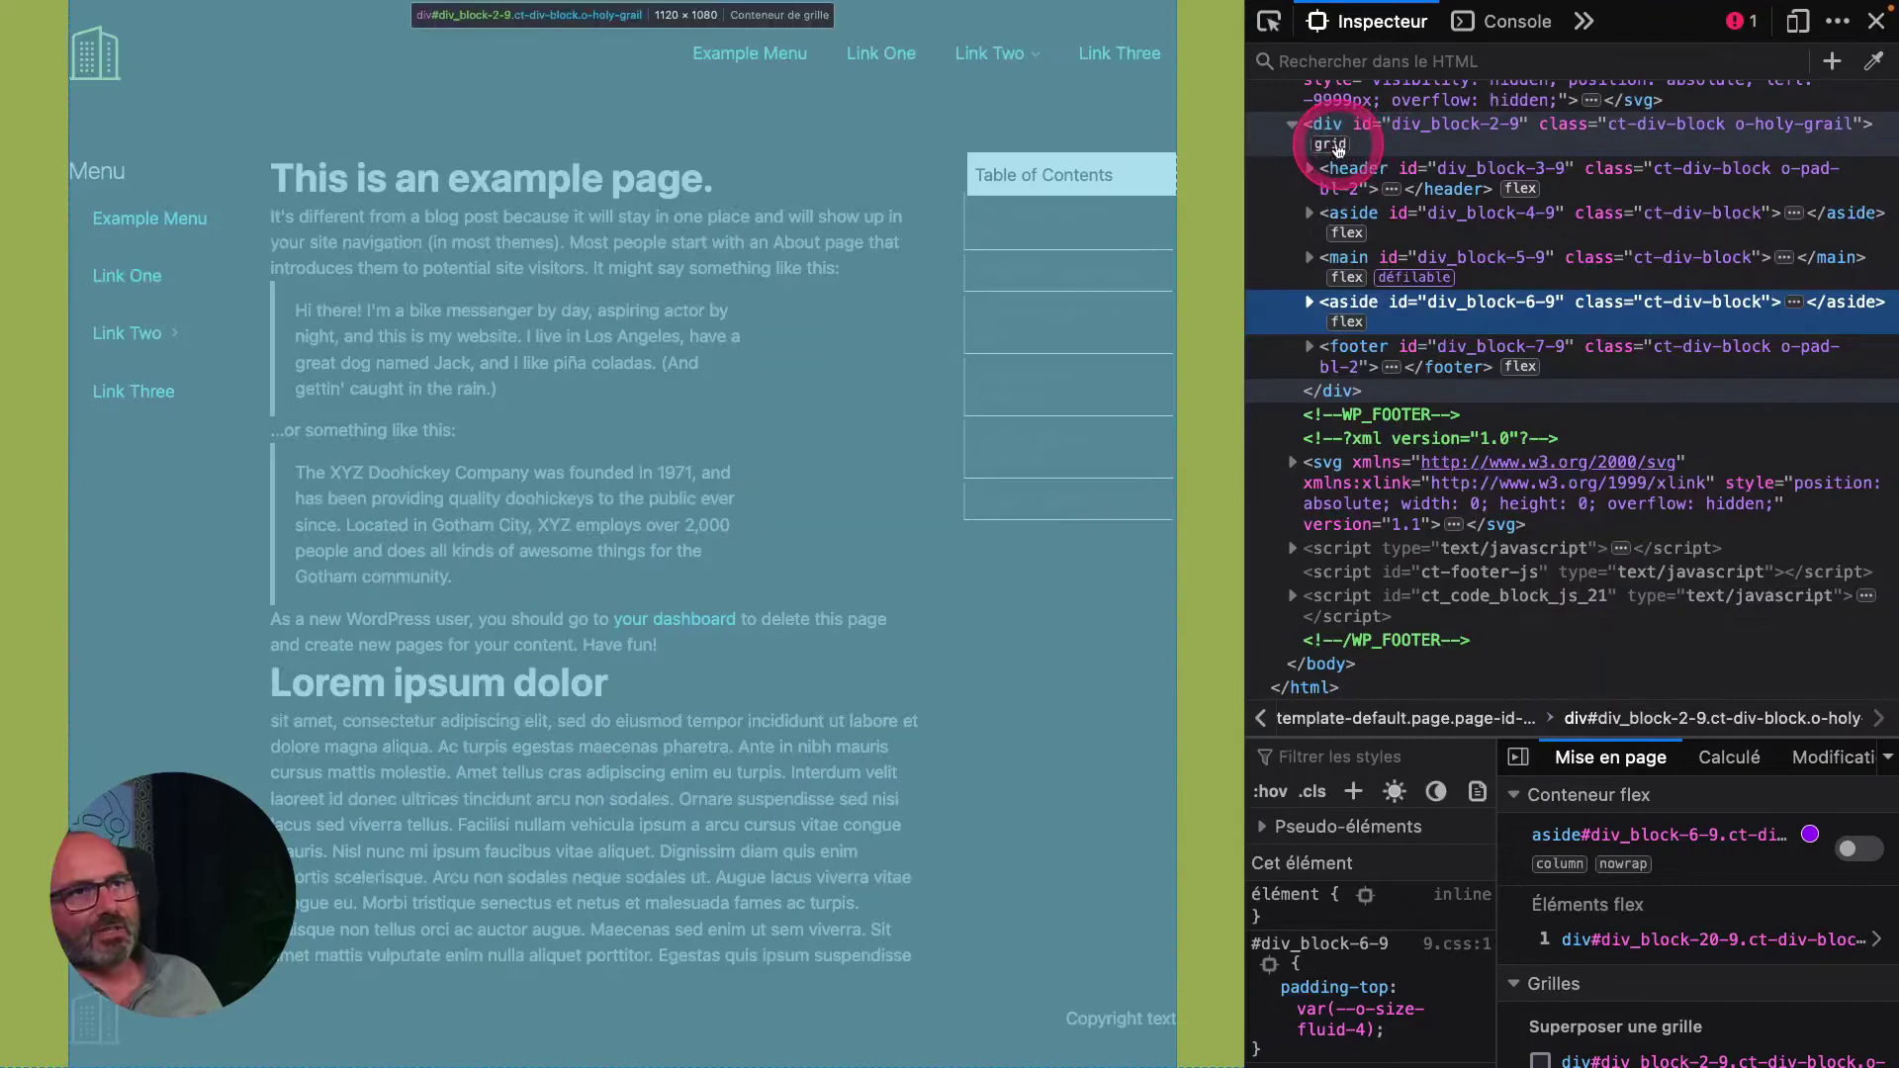
click(1333, 149)
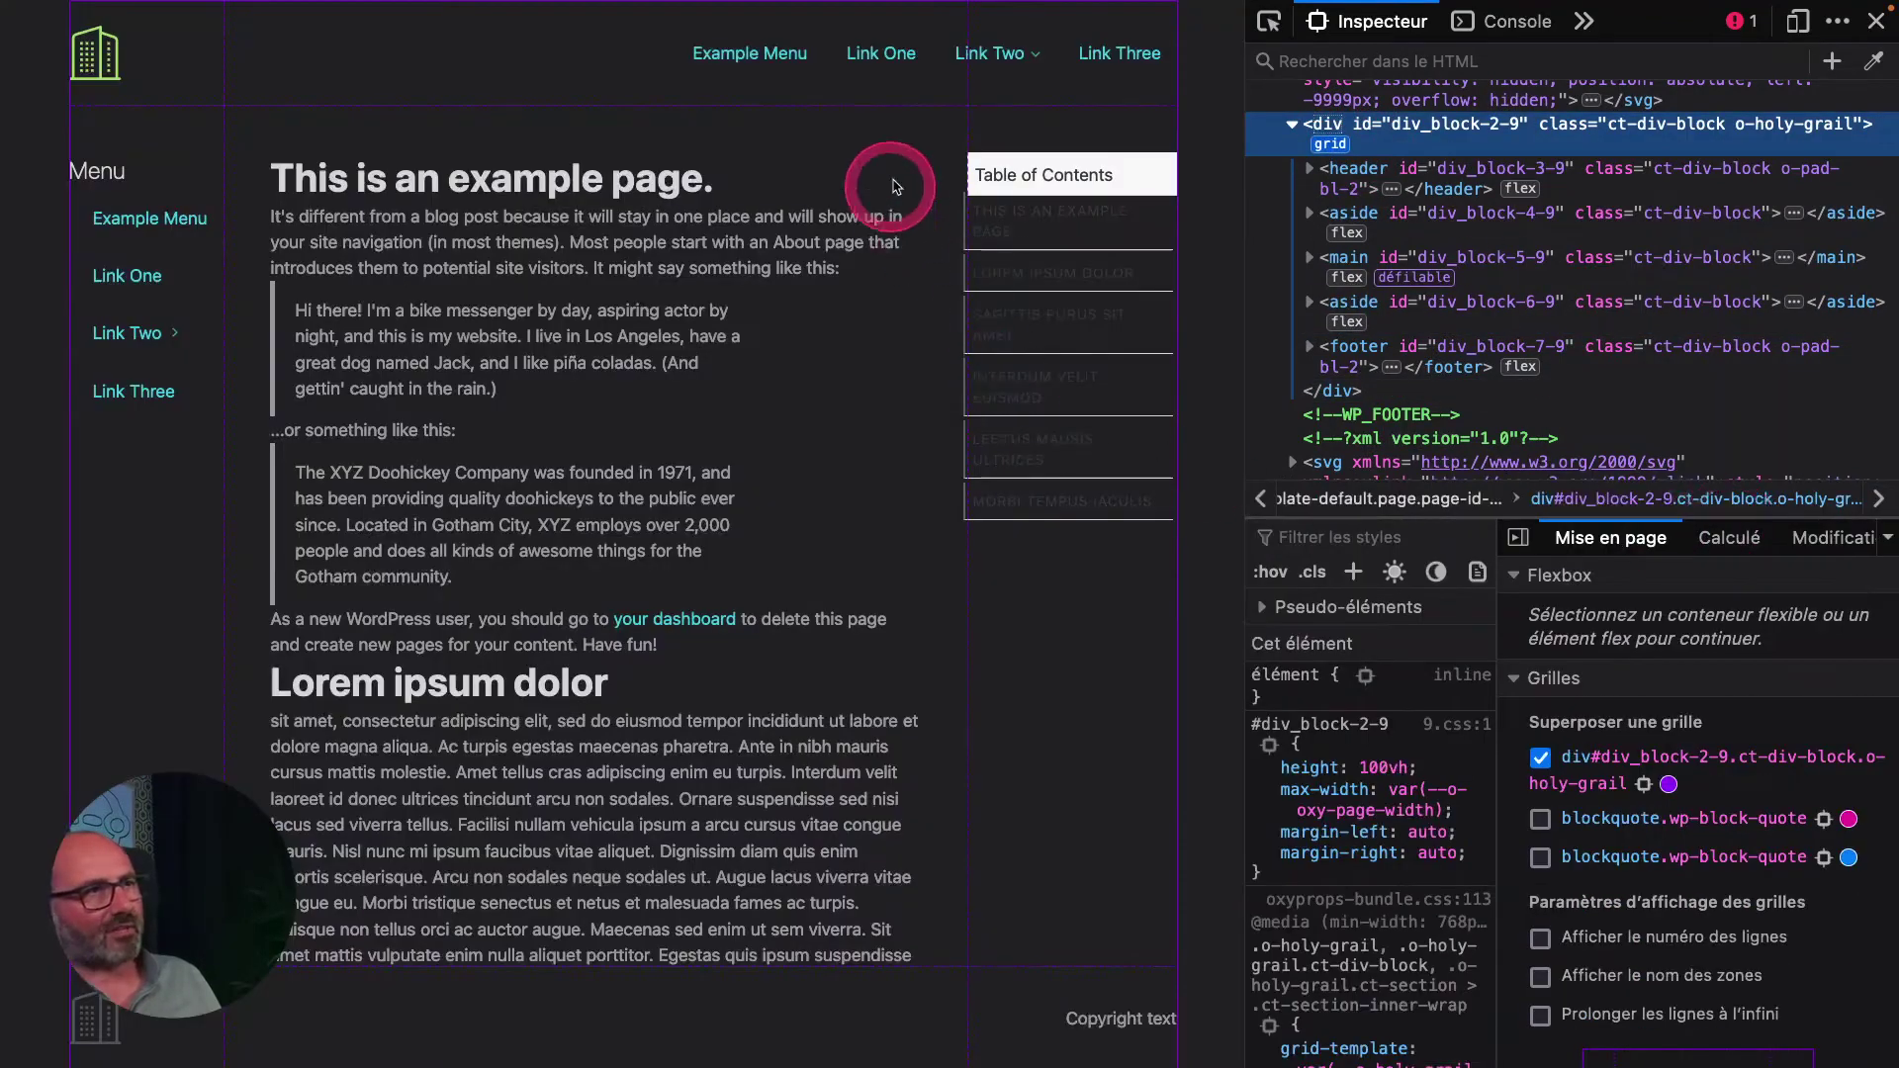
Overlay div_block-2-9's grid with area names shown and review its grid-template variables.
click(1627, 791)
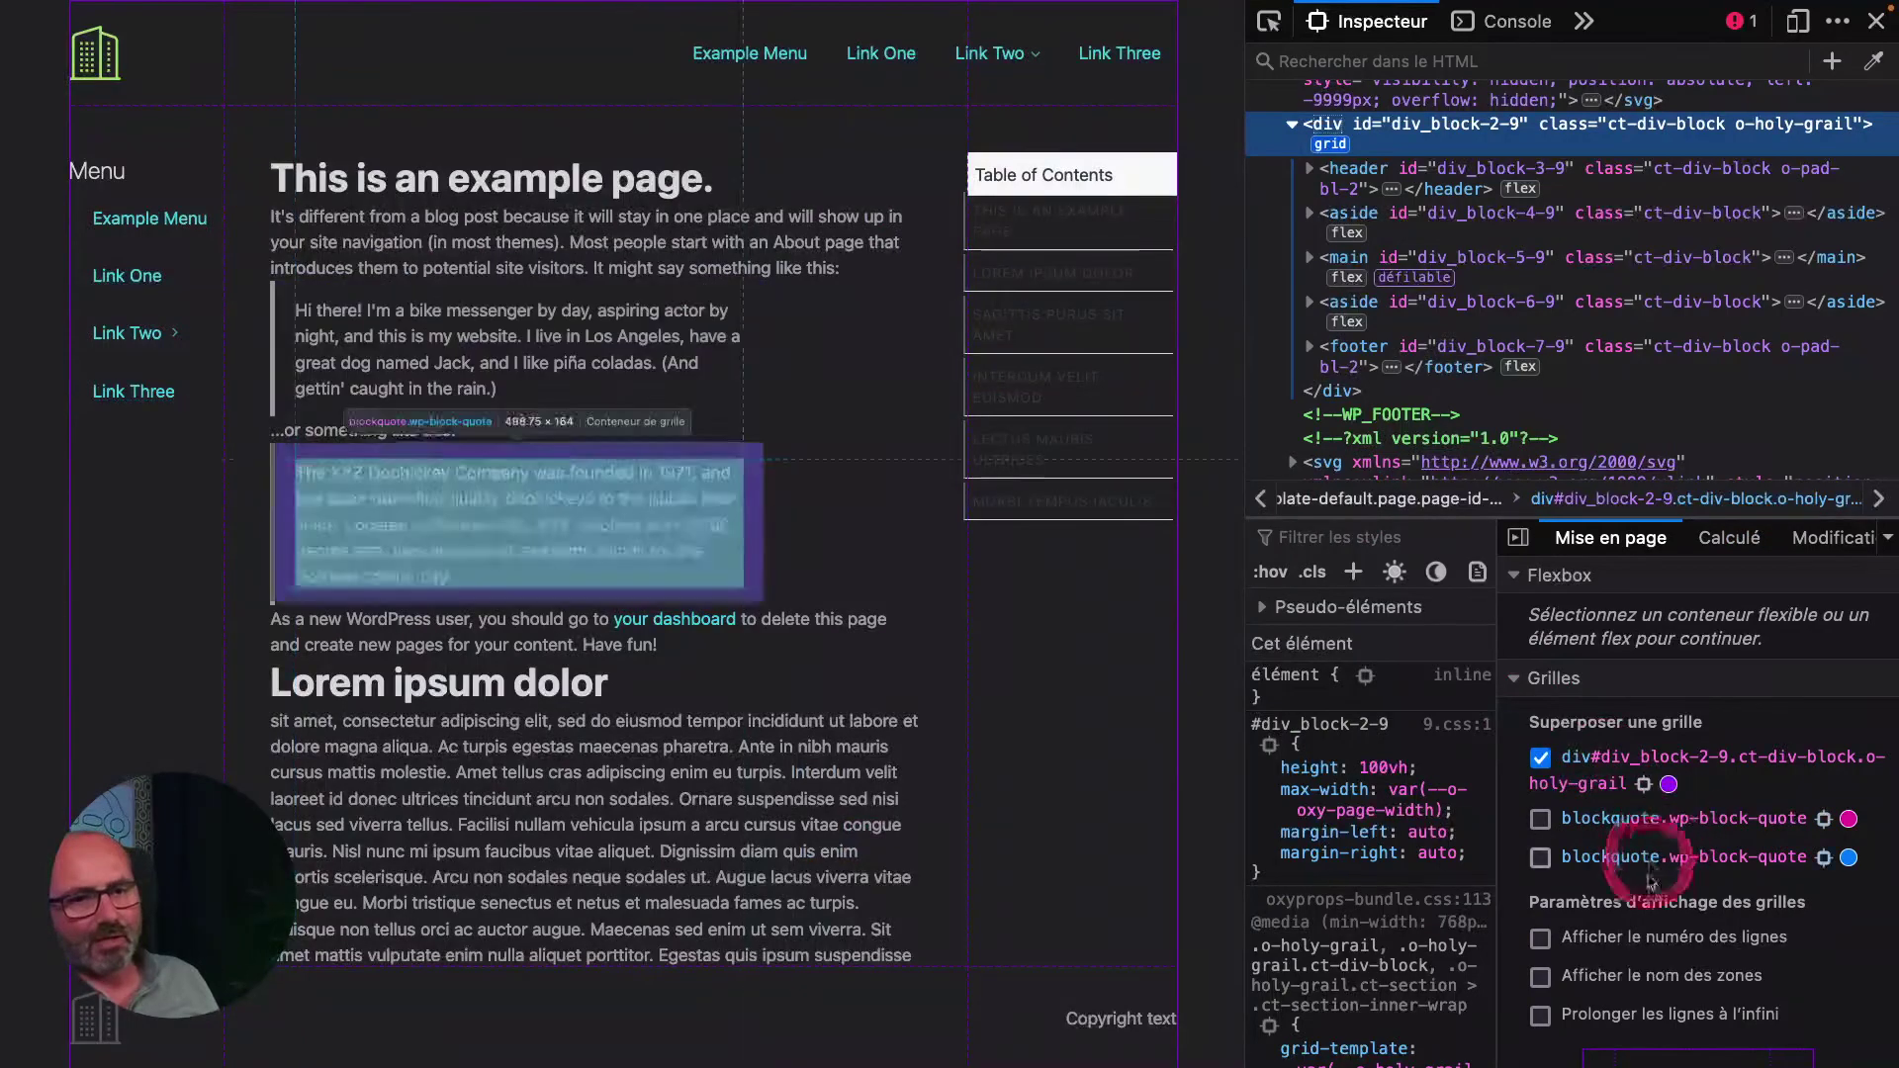
click(1549, 978)
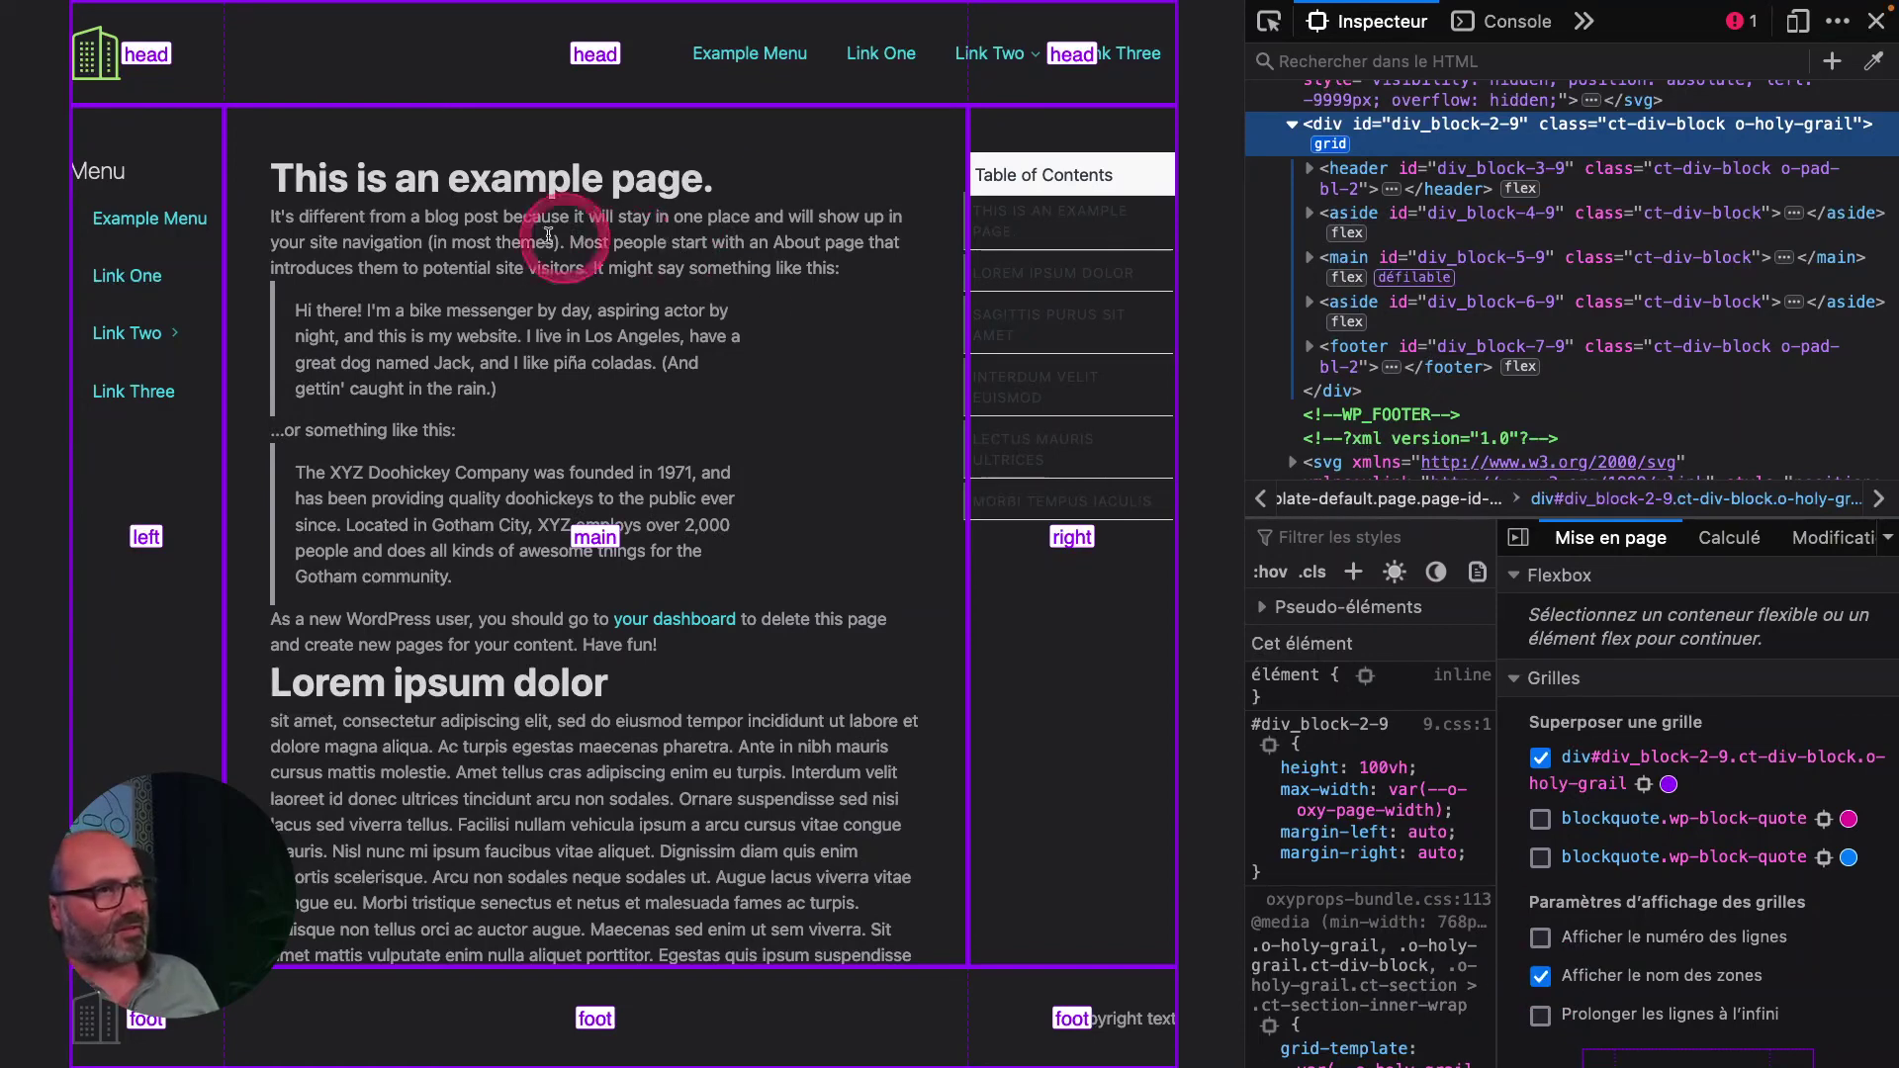
scroll(1306, 633, down, 5)
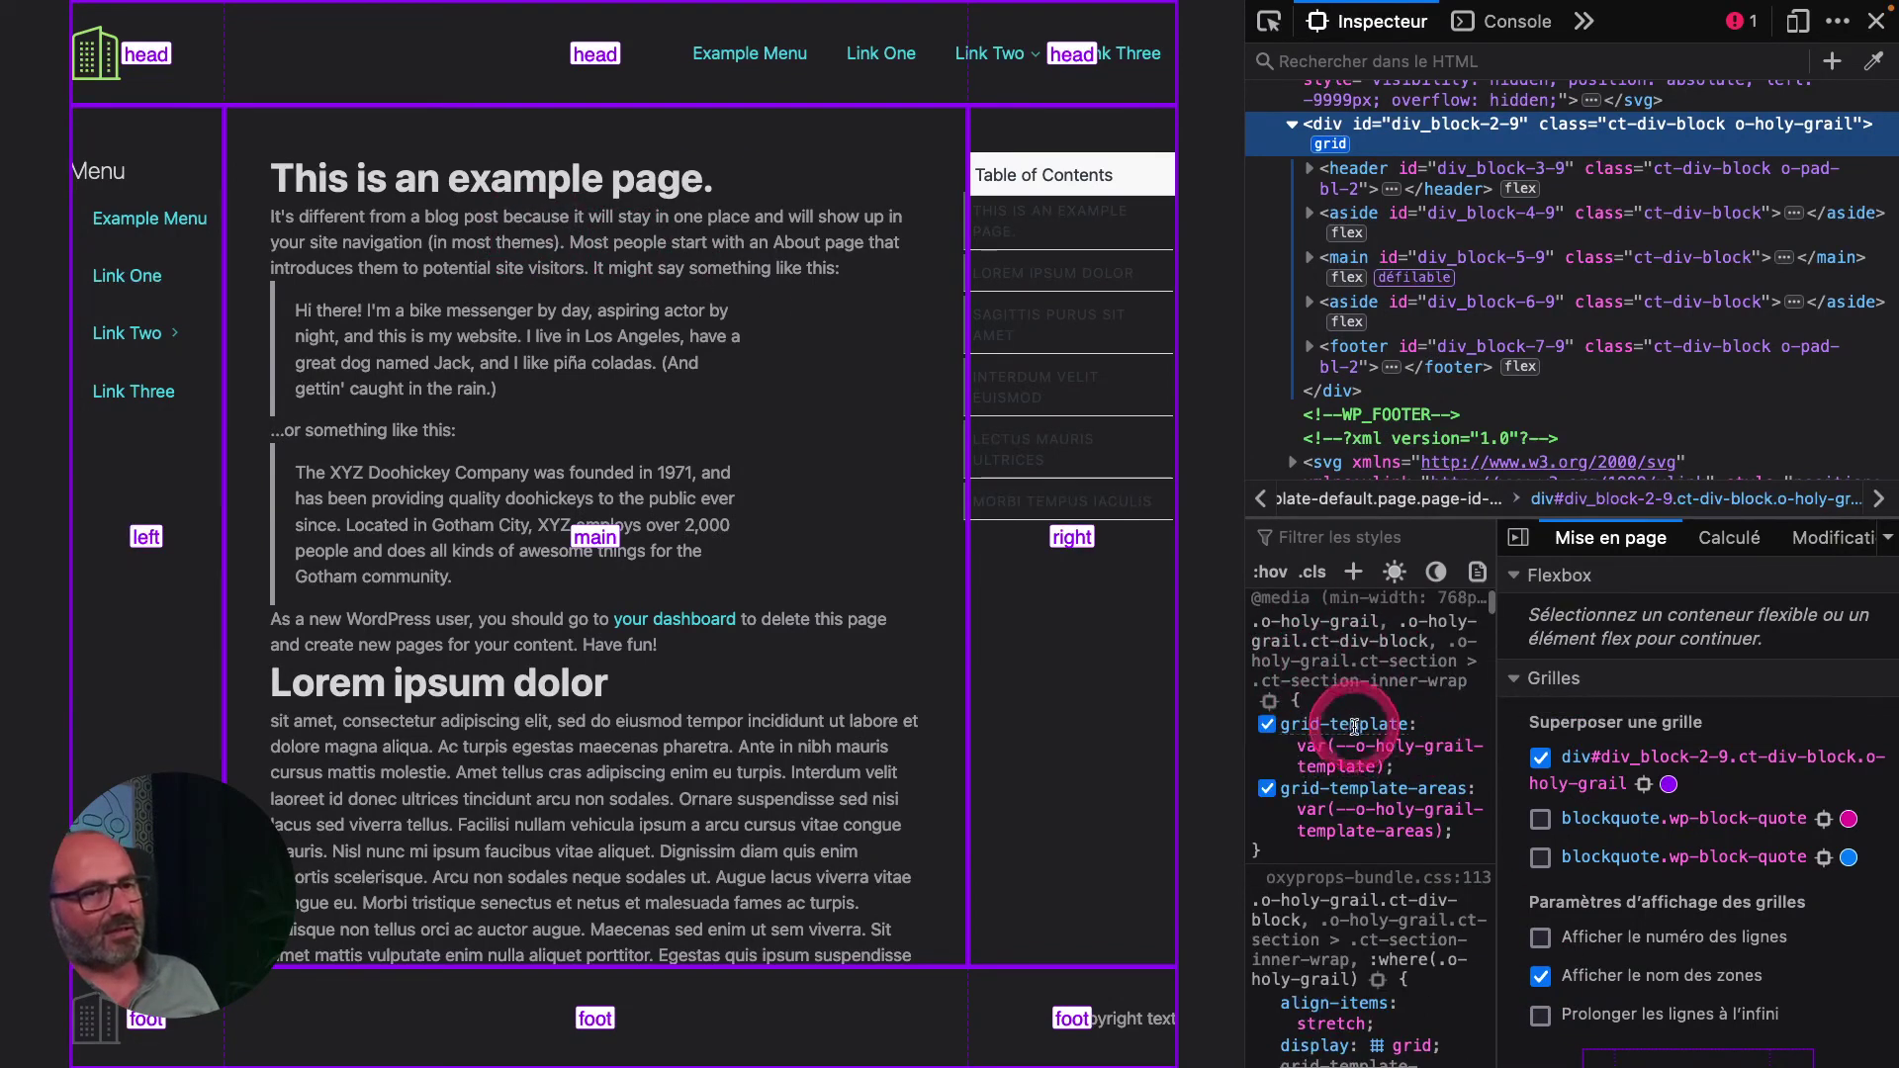
mouse_move(1343, 749)
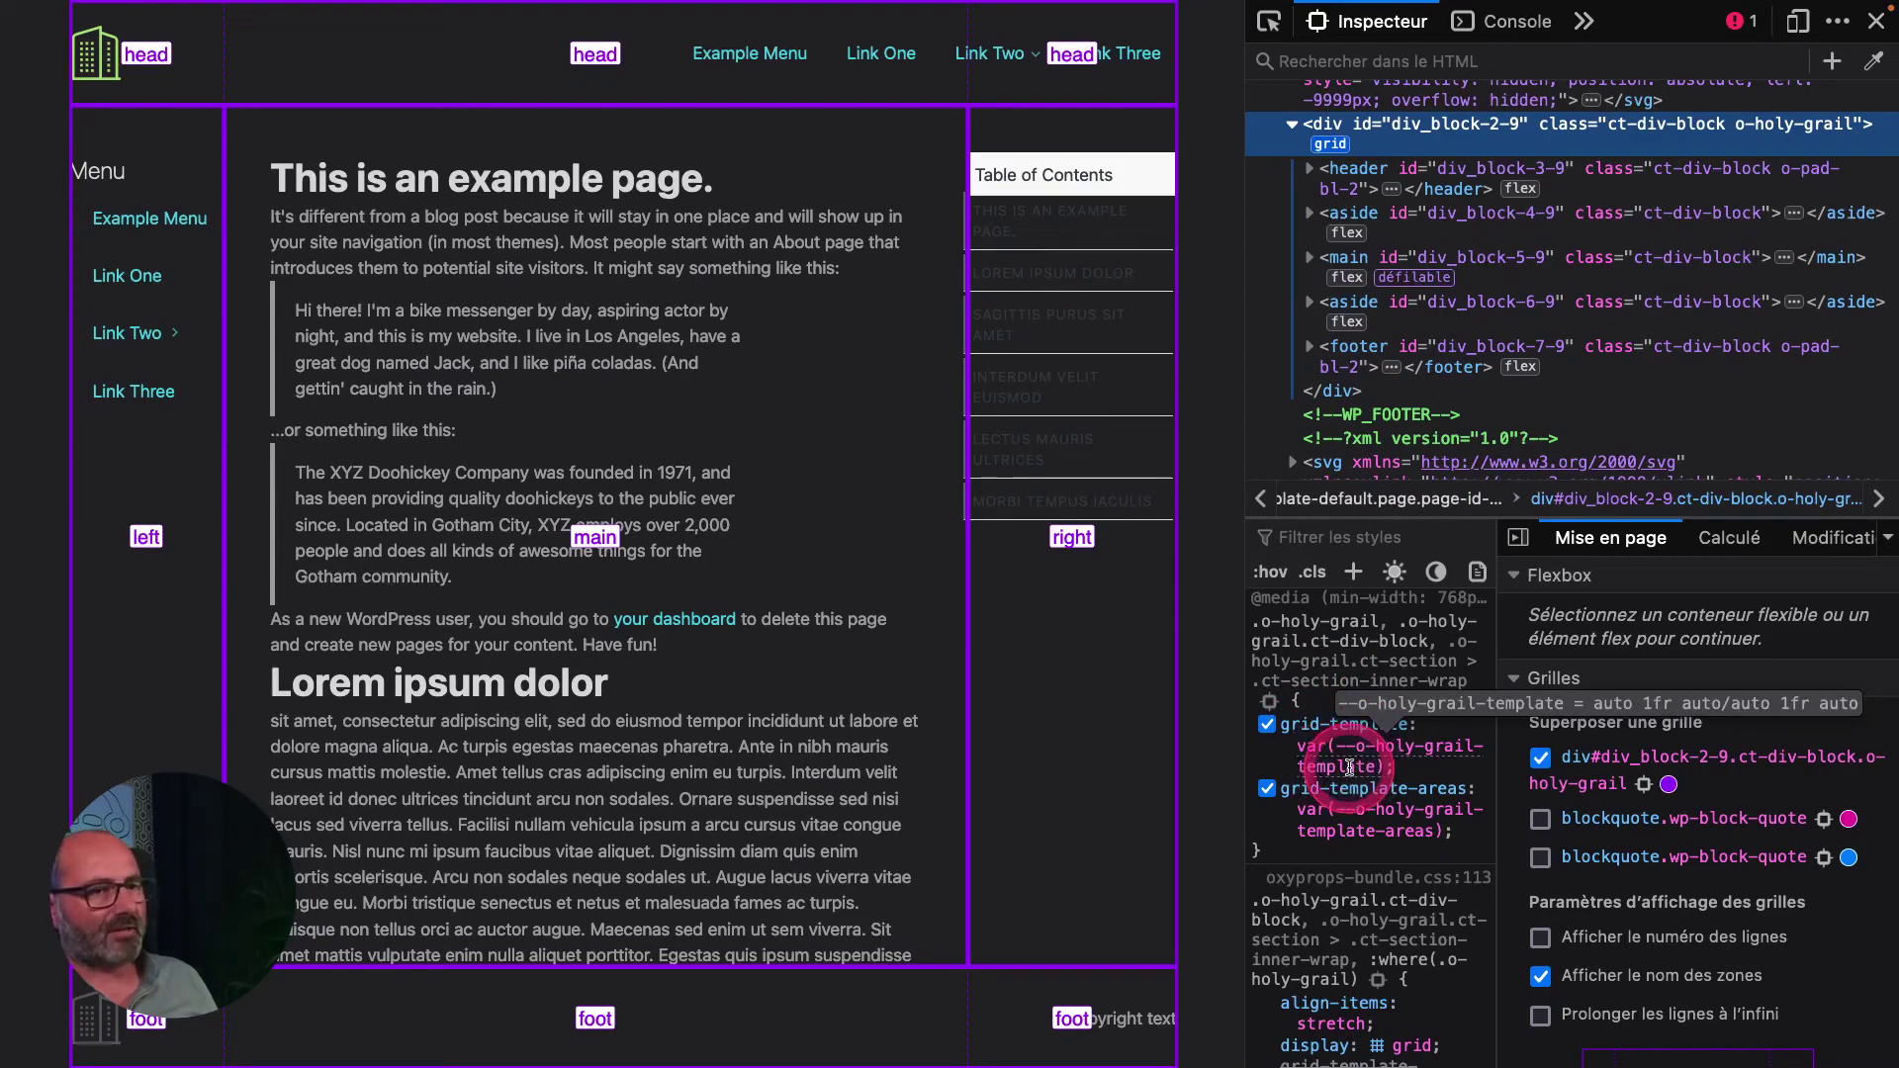
scroll(1349, 766, down, 1)
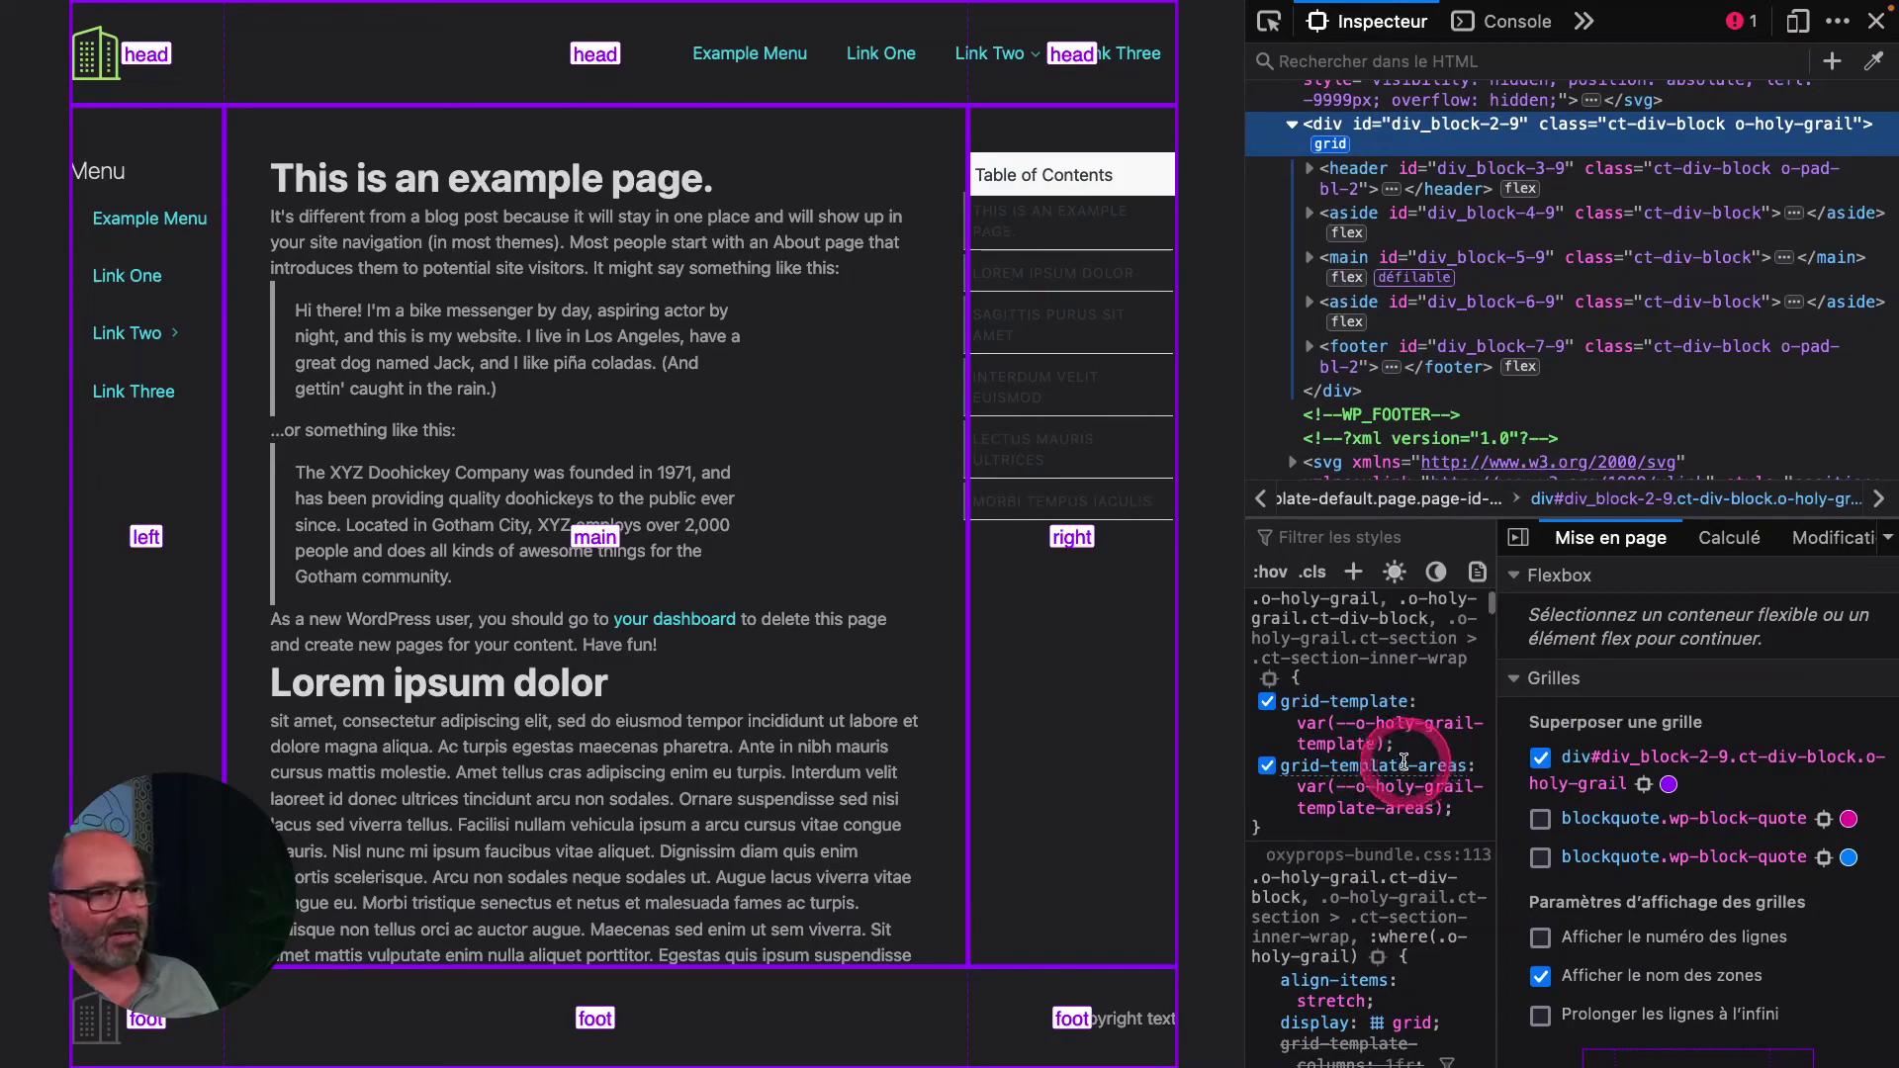
mouse_move(1395, 791)
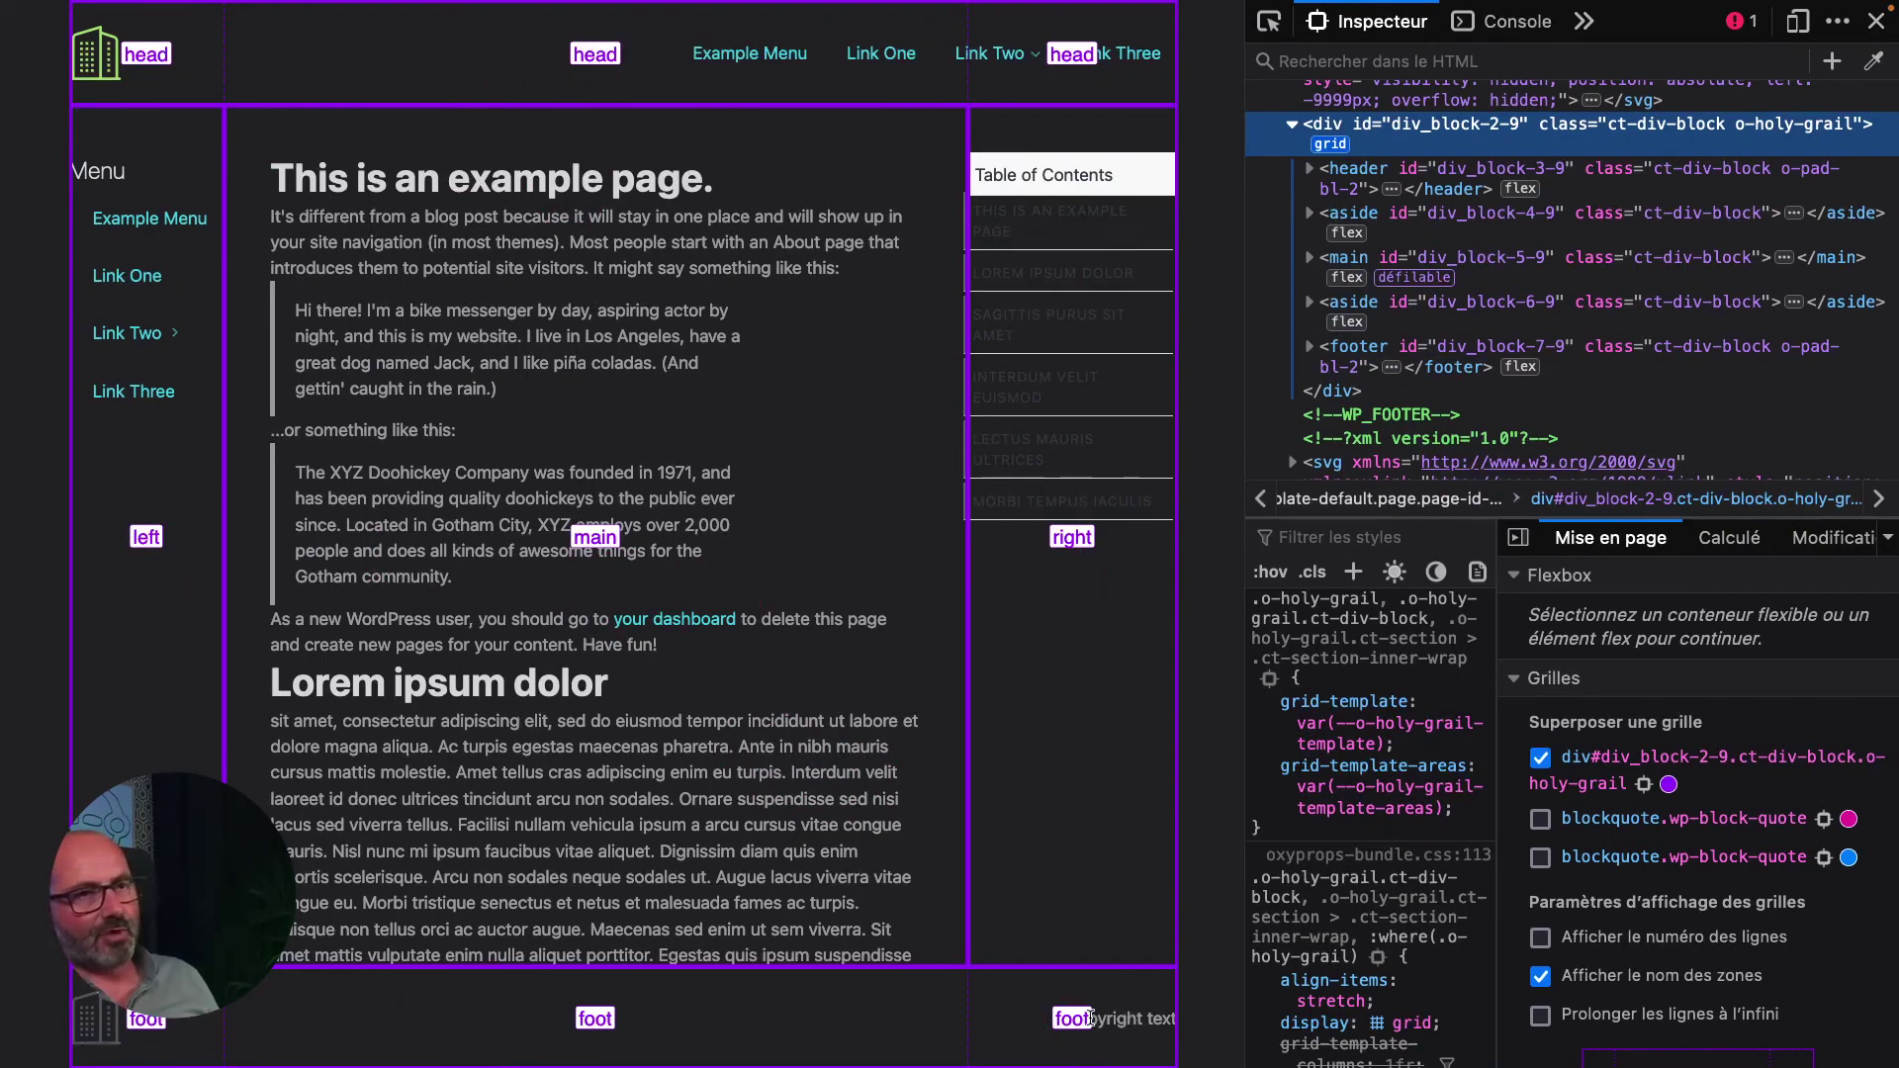
Hide the grid overlay, enter Responsive Design Mode, and try the mobile navigation menu.
click(1540, 759)
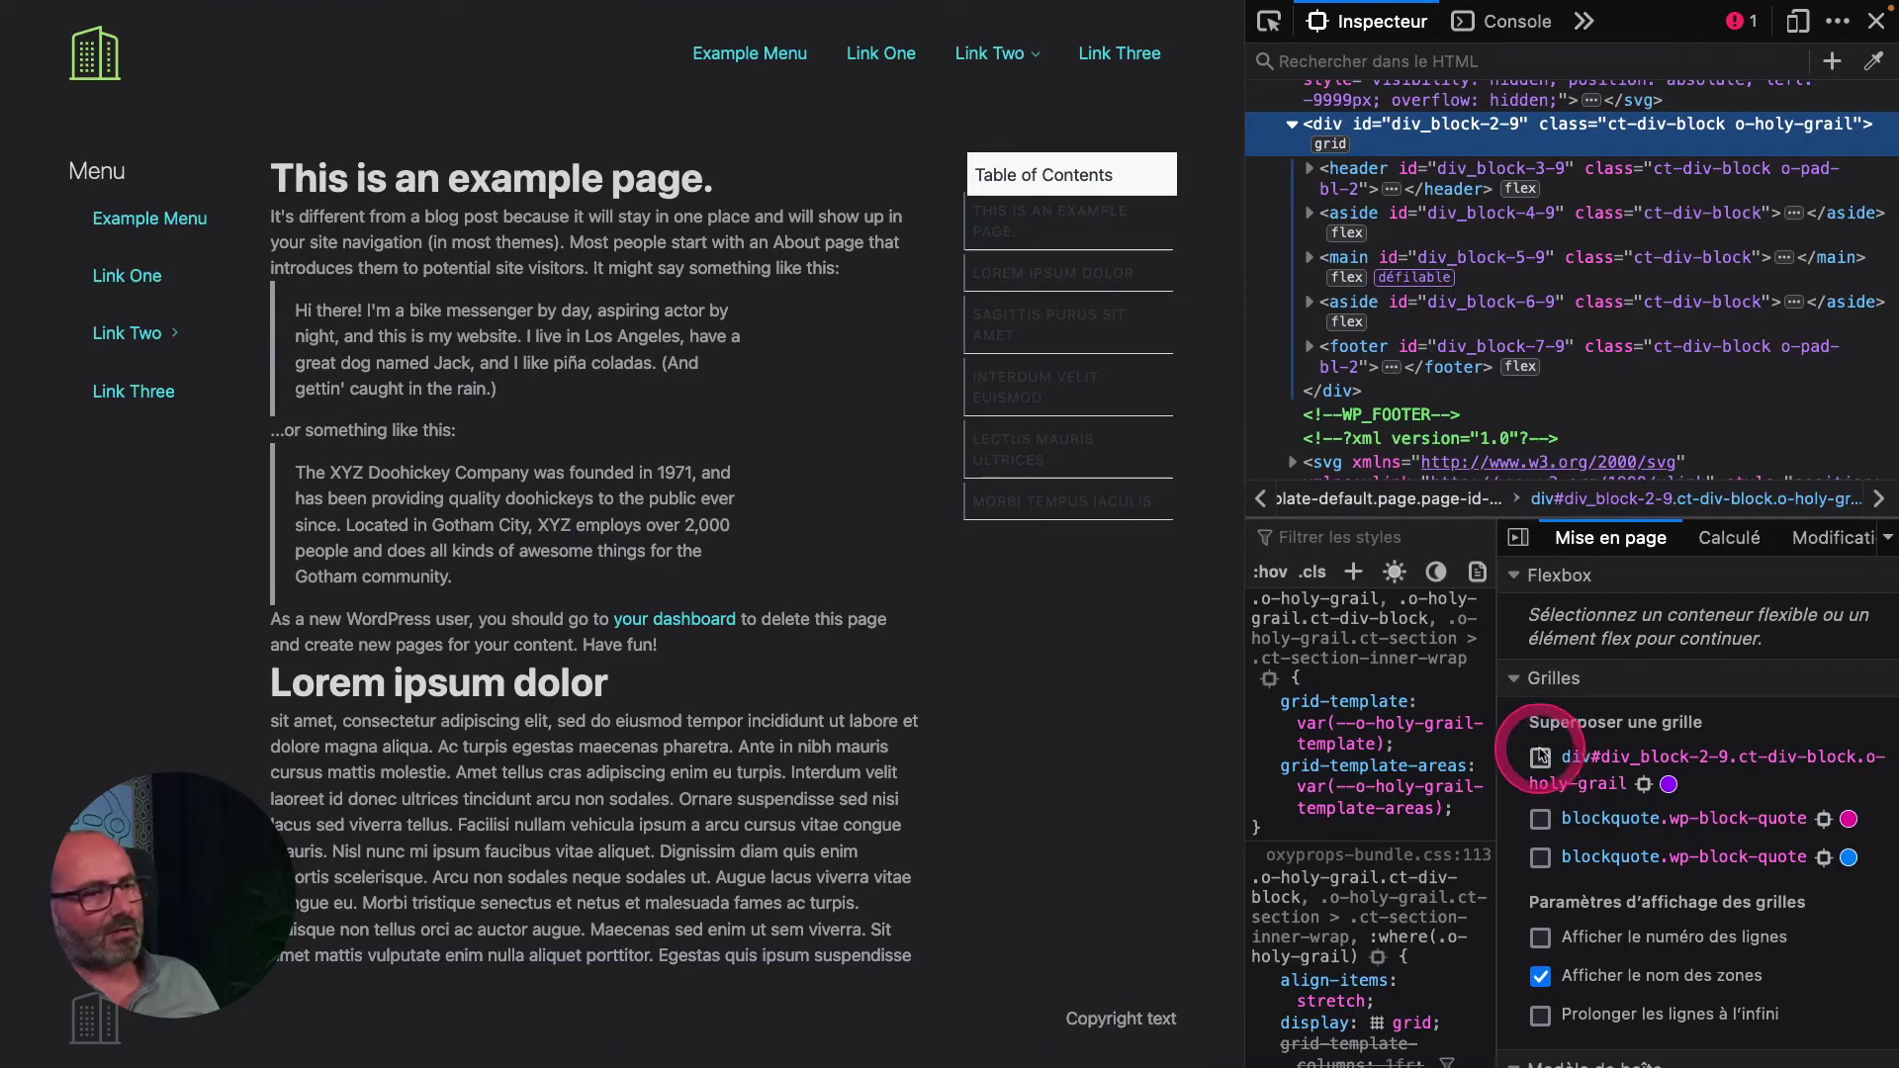
click(1798, 21)
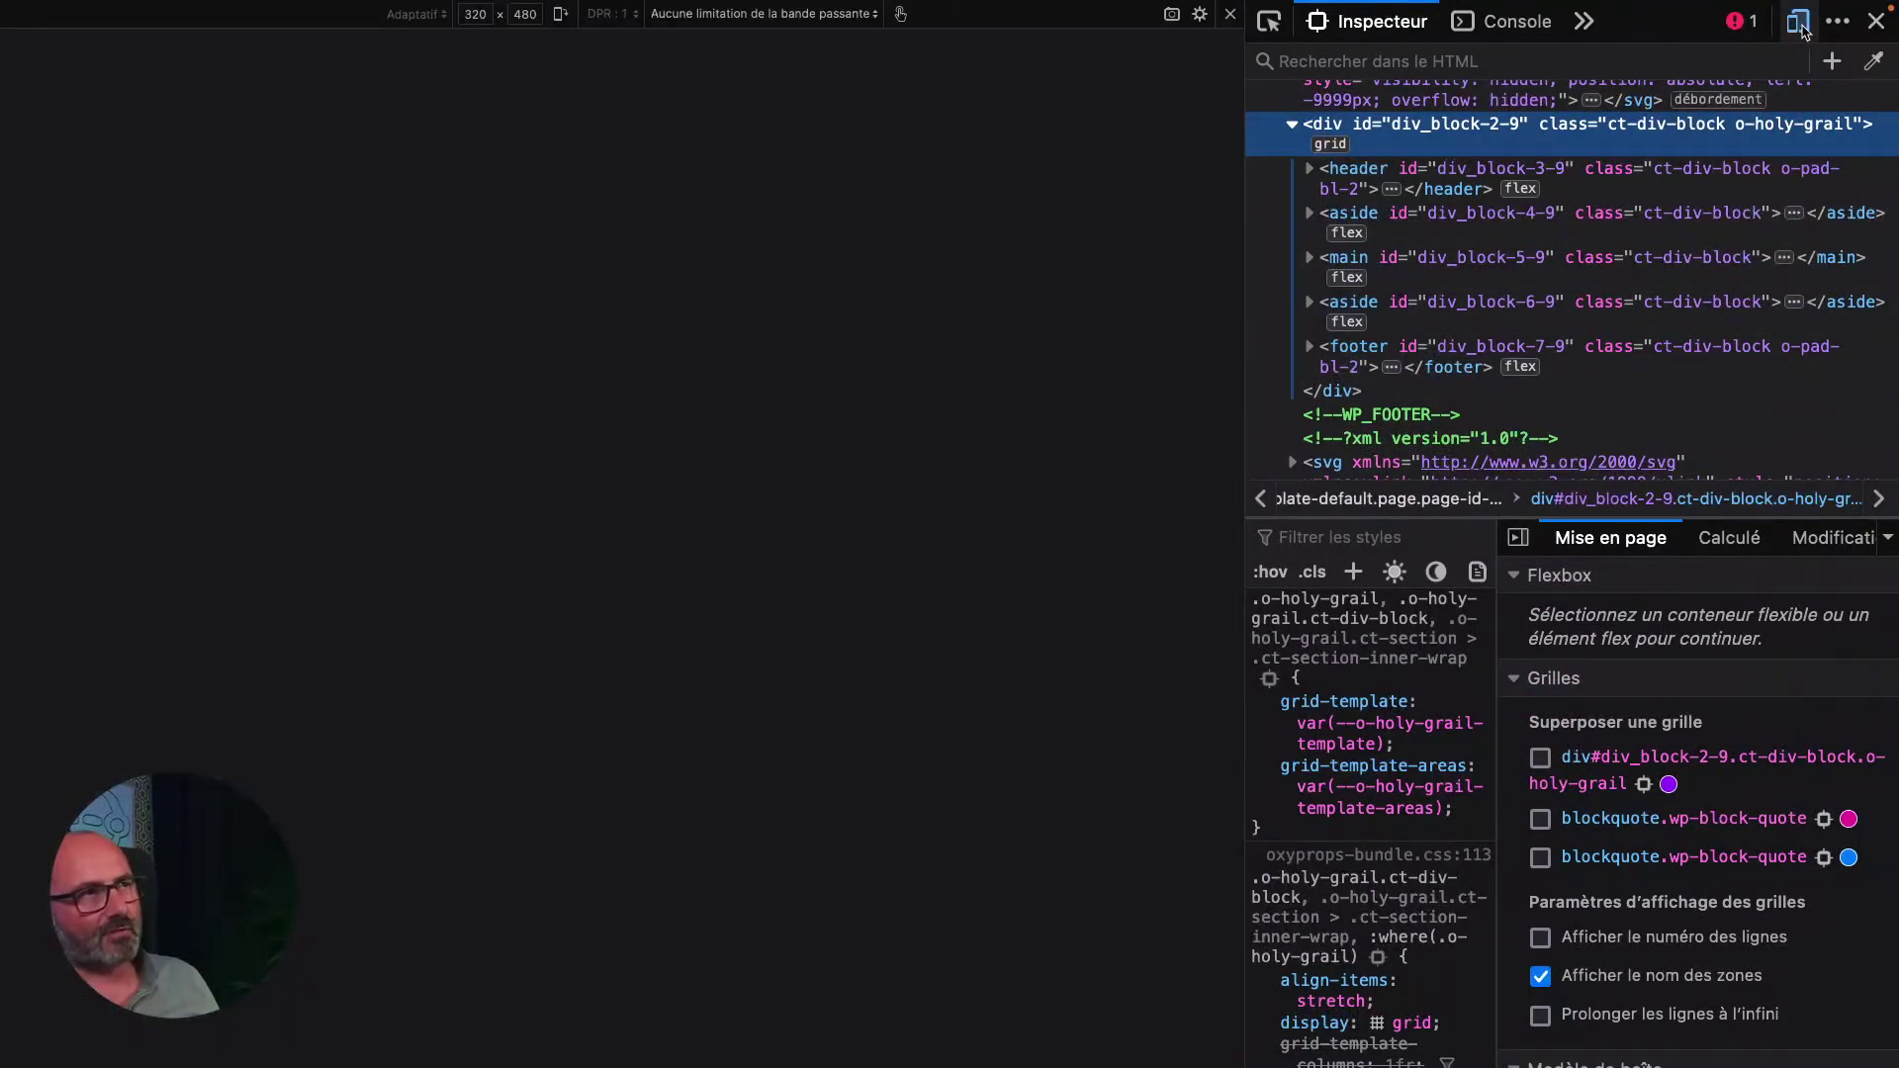
click(917, 611)
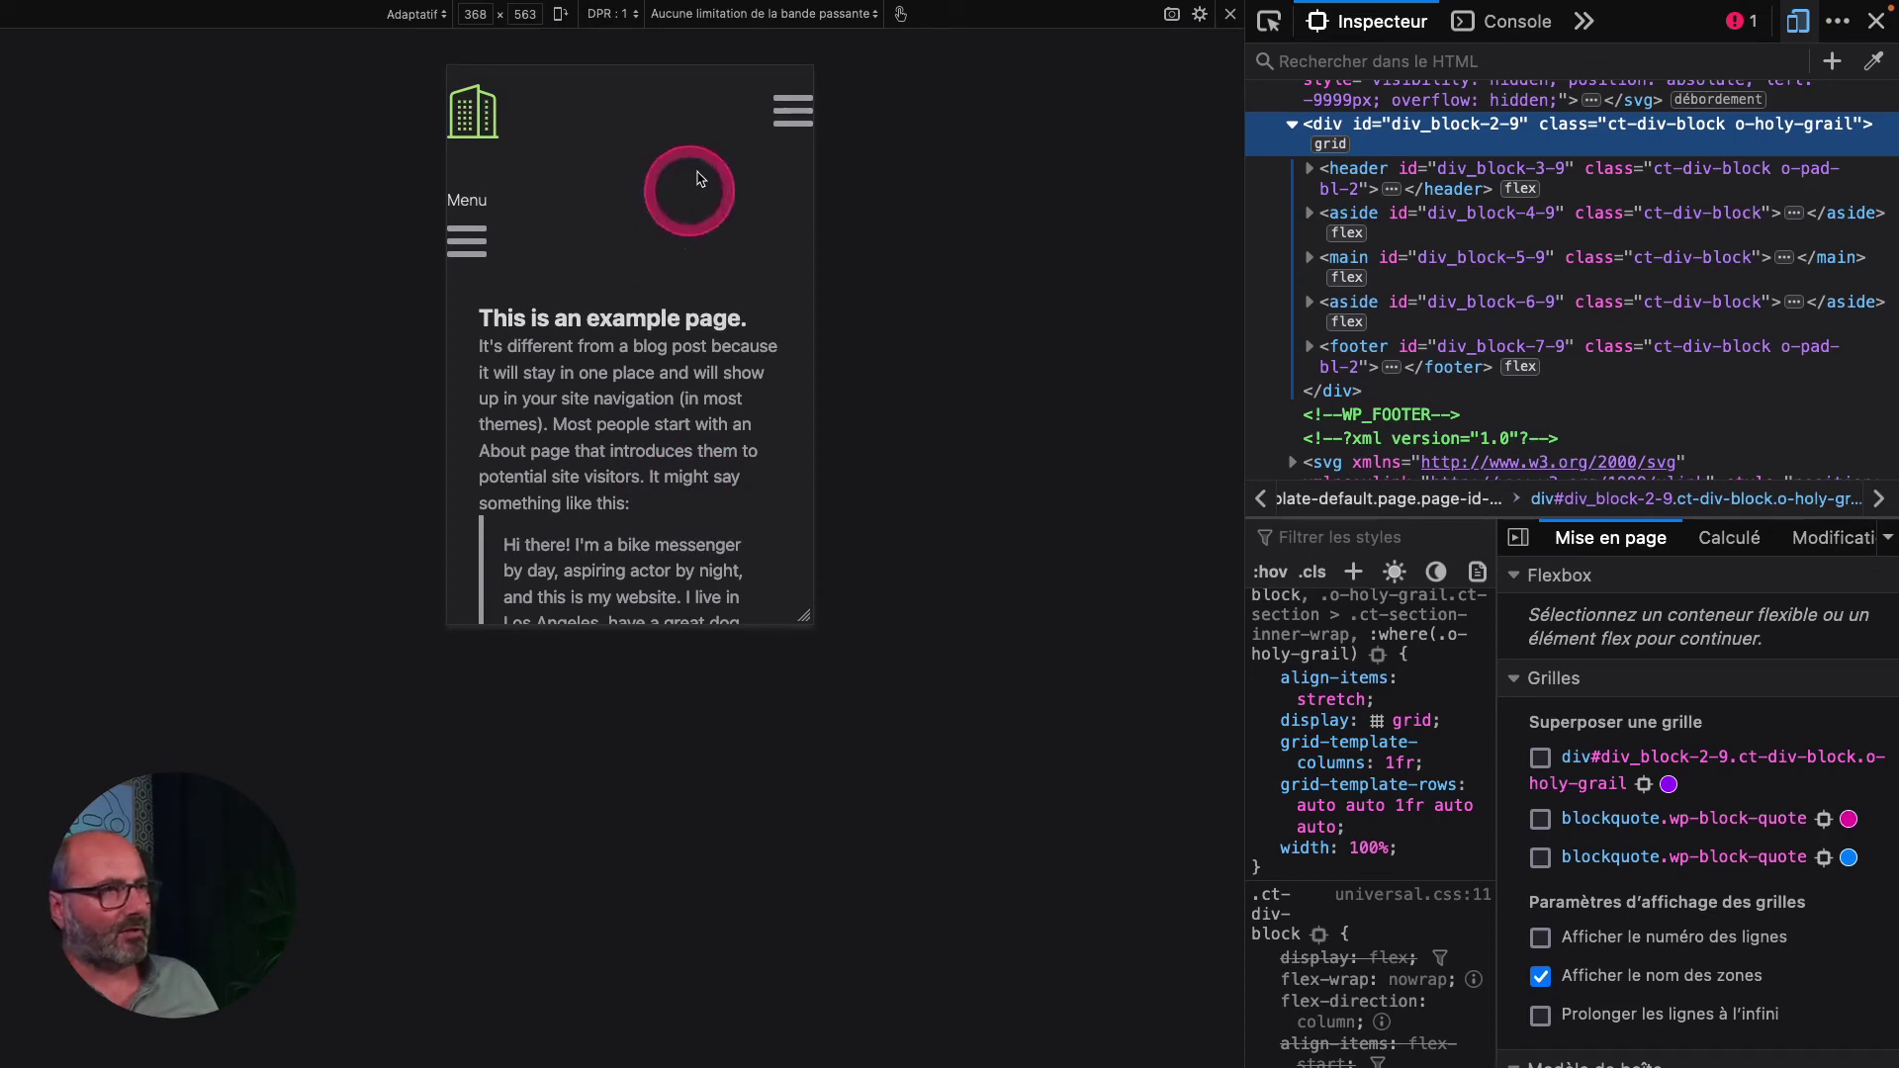
click(790, 117)
click(772, 115)
Scroll the page, then widen the viewport from 464 px to about 1150 × 640.
scroll(653, 346, down, 10)
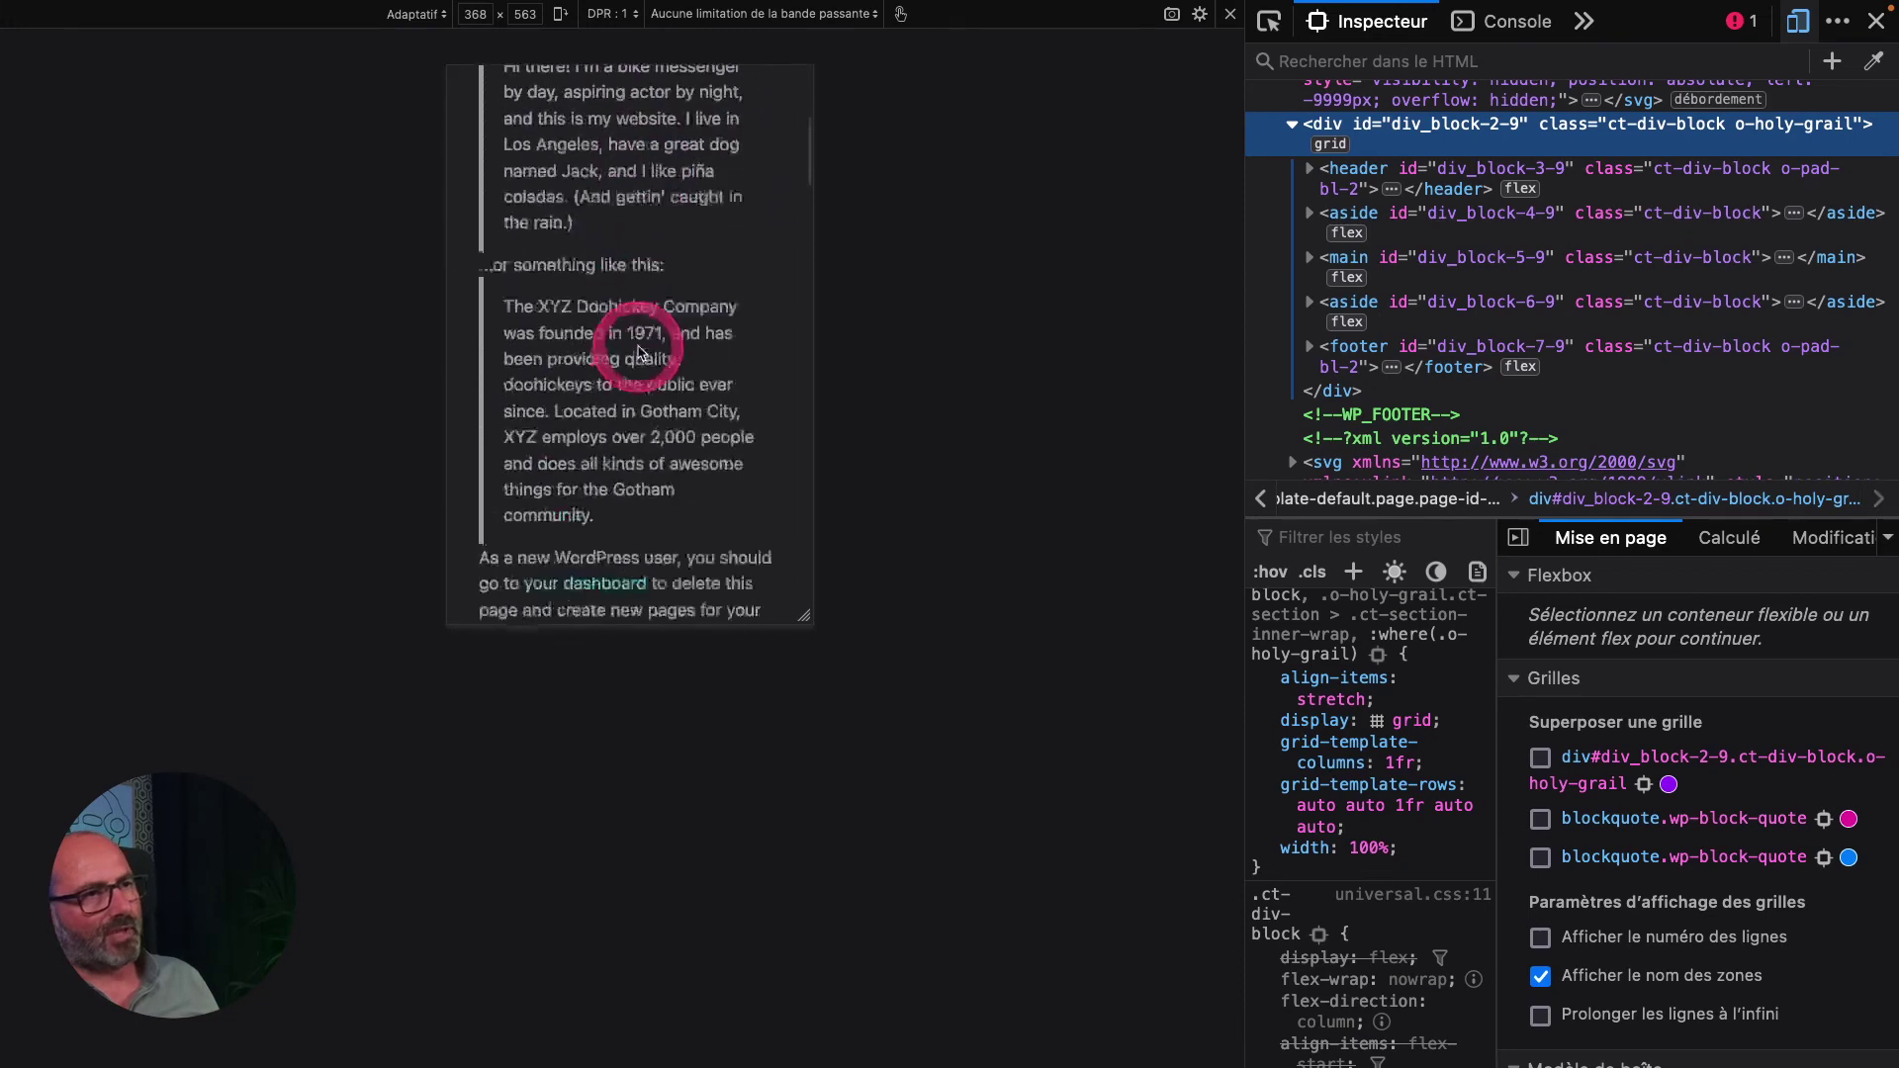
scroll(637, 346, down, 15)
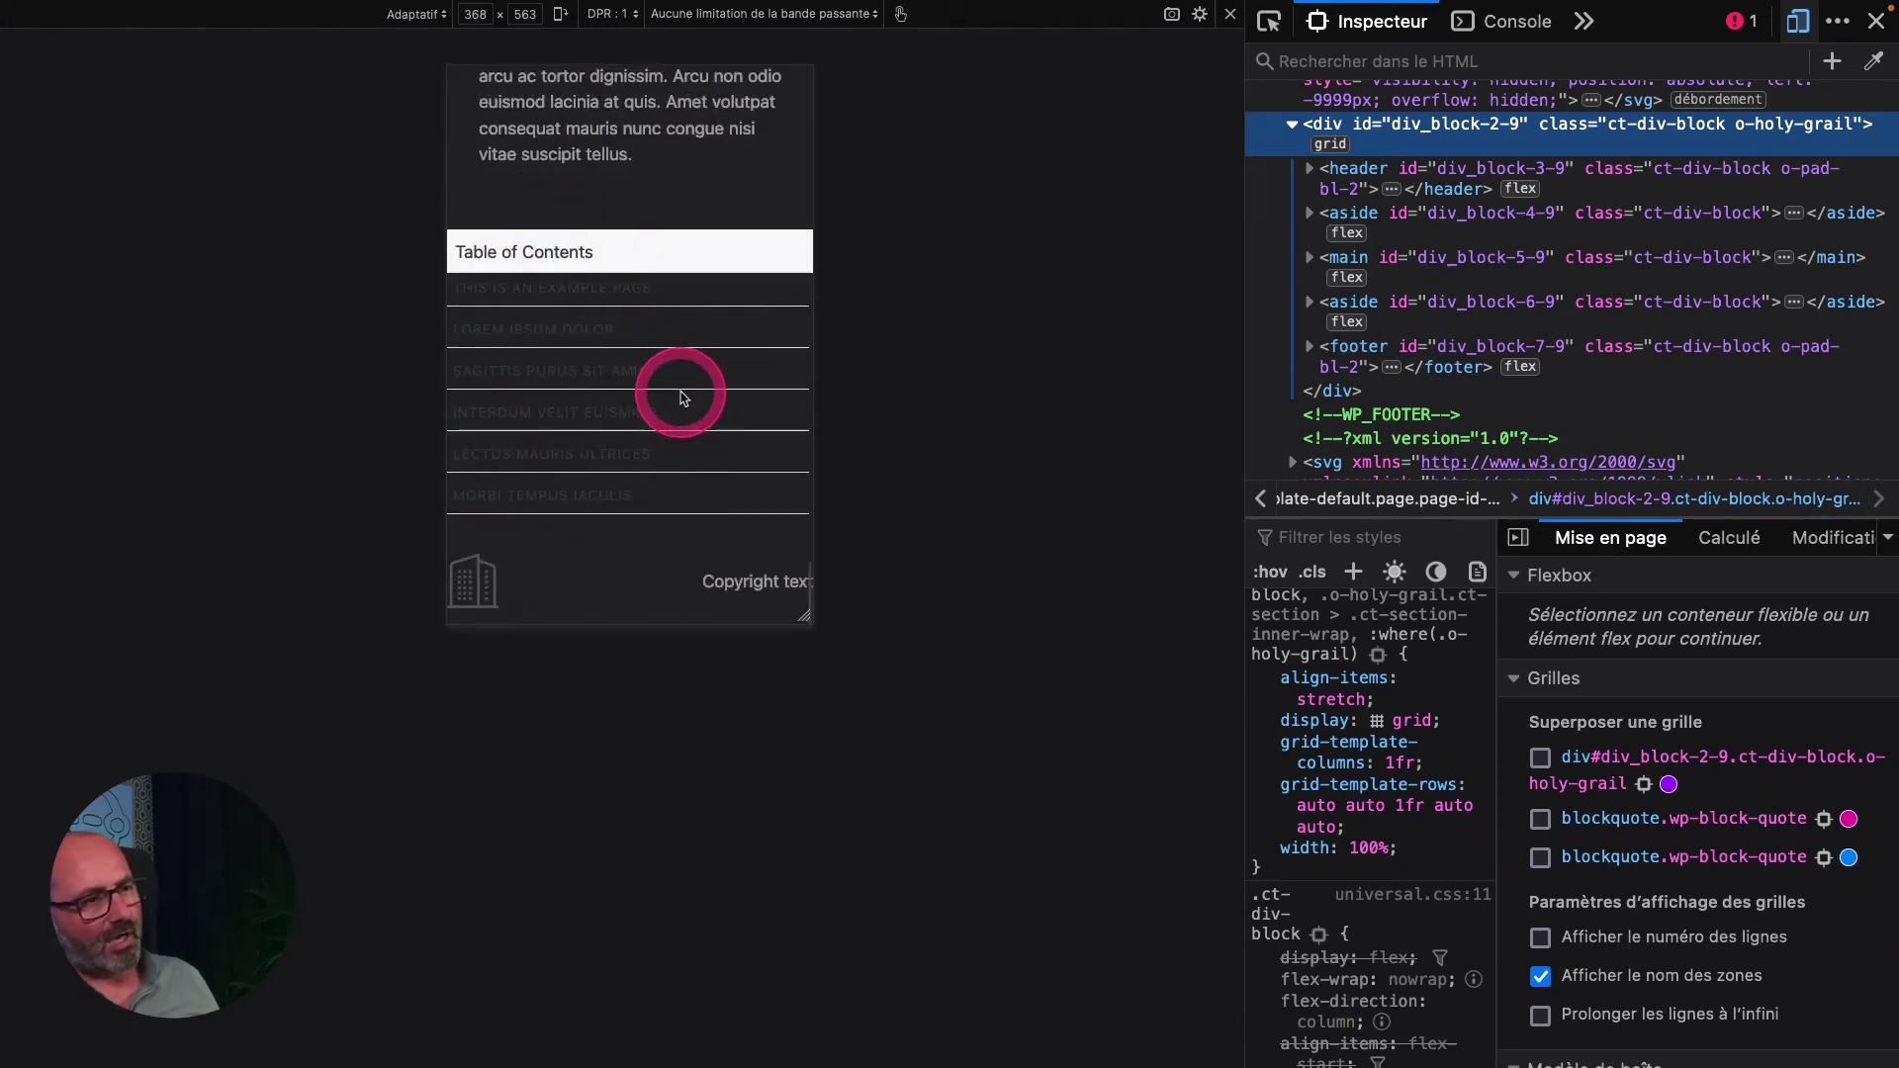
click(596, 591)
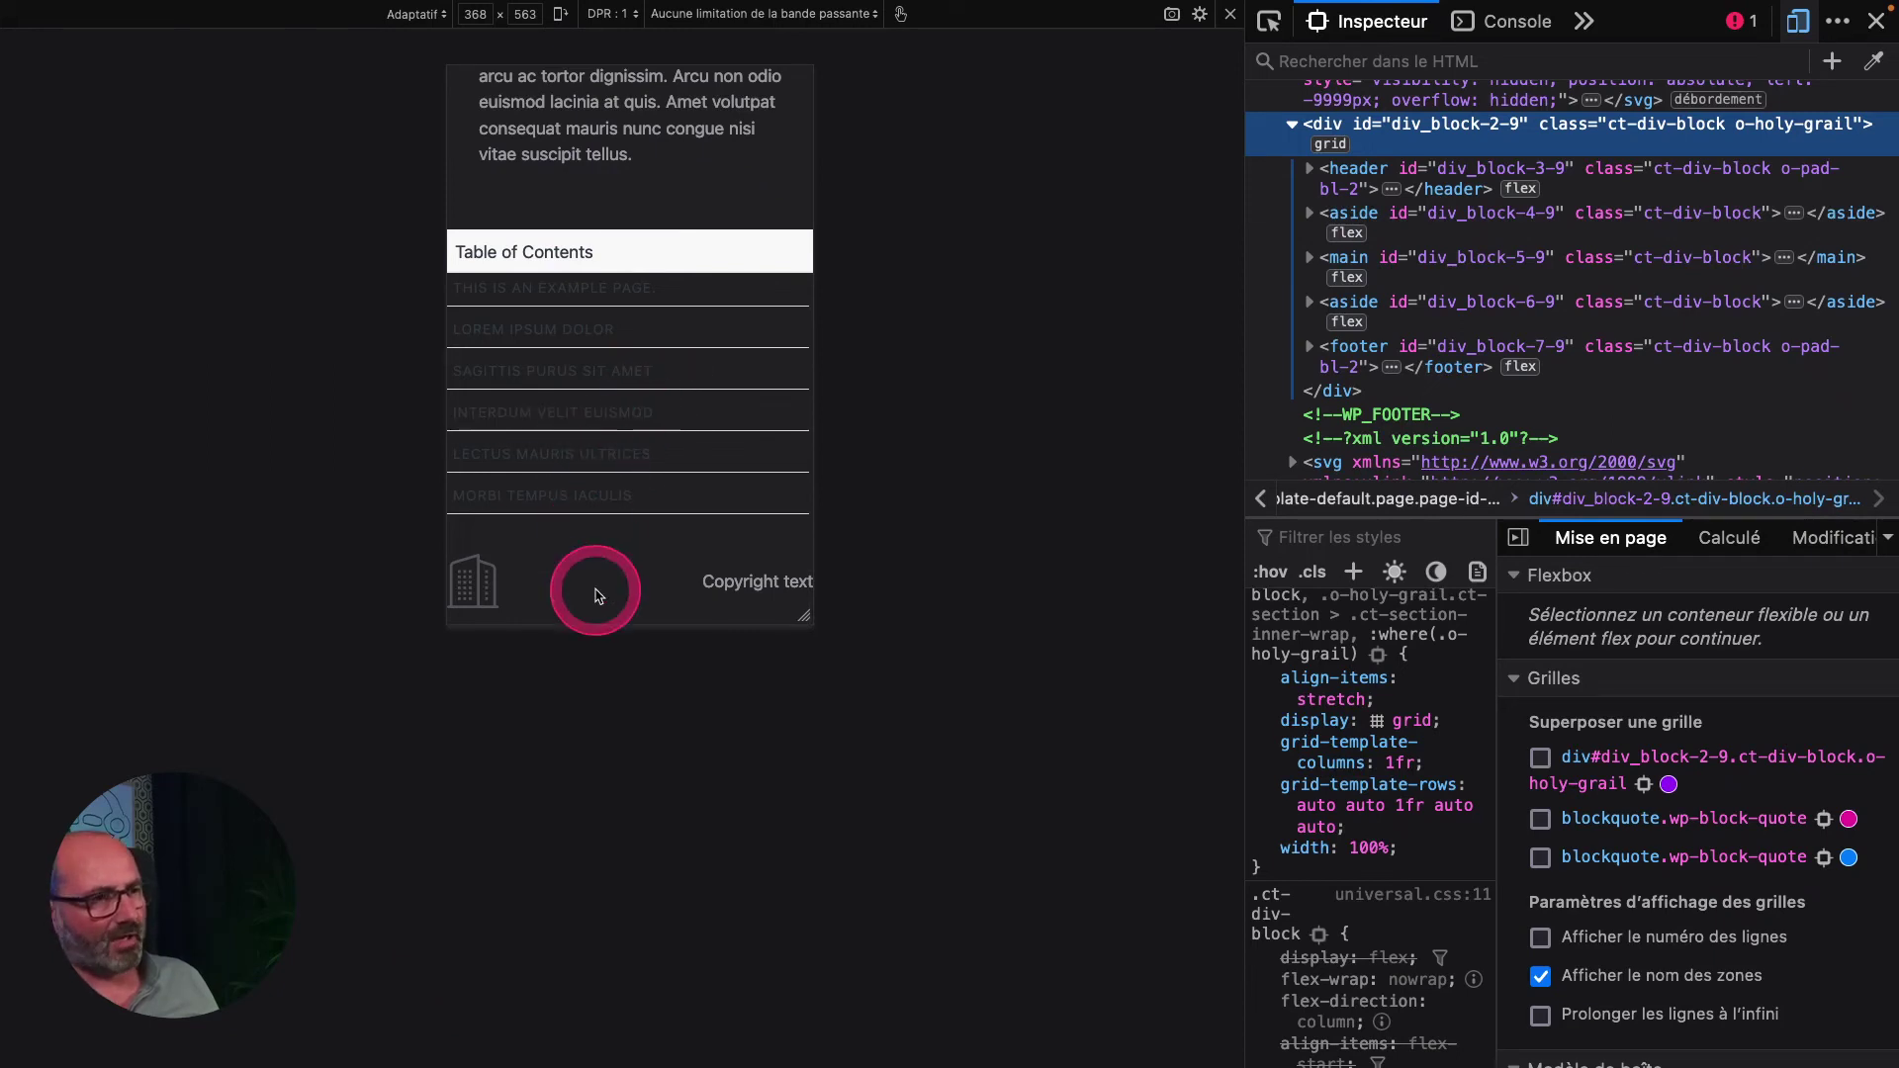
drag(801, 615, 1032, 665)
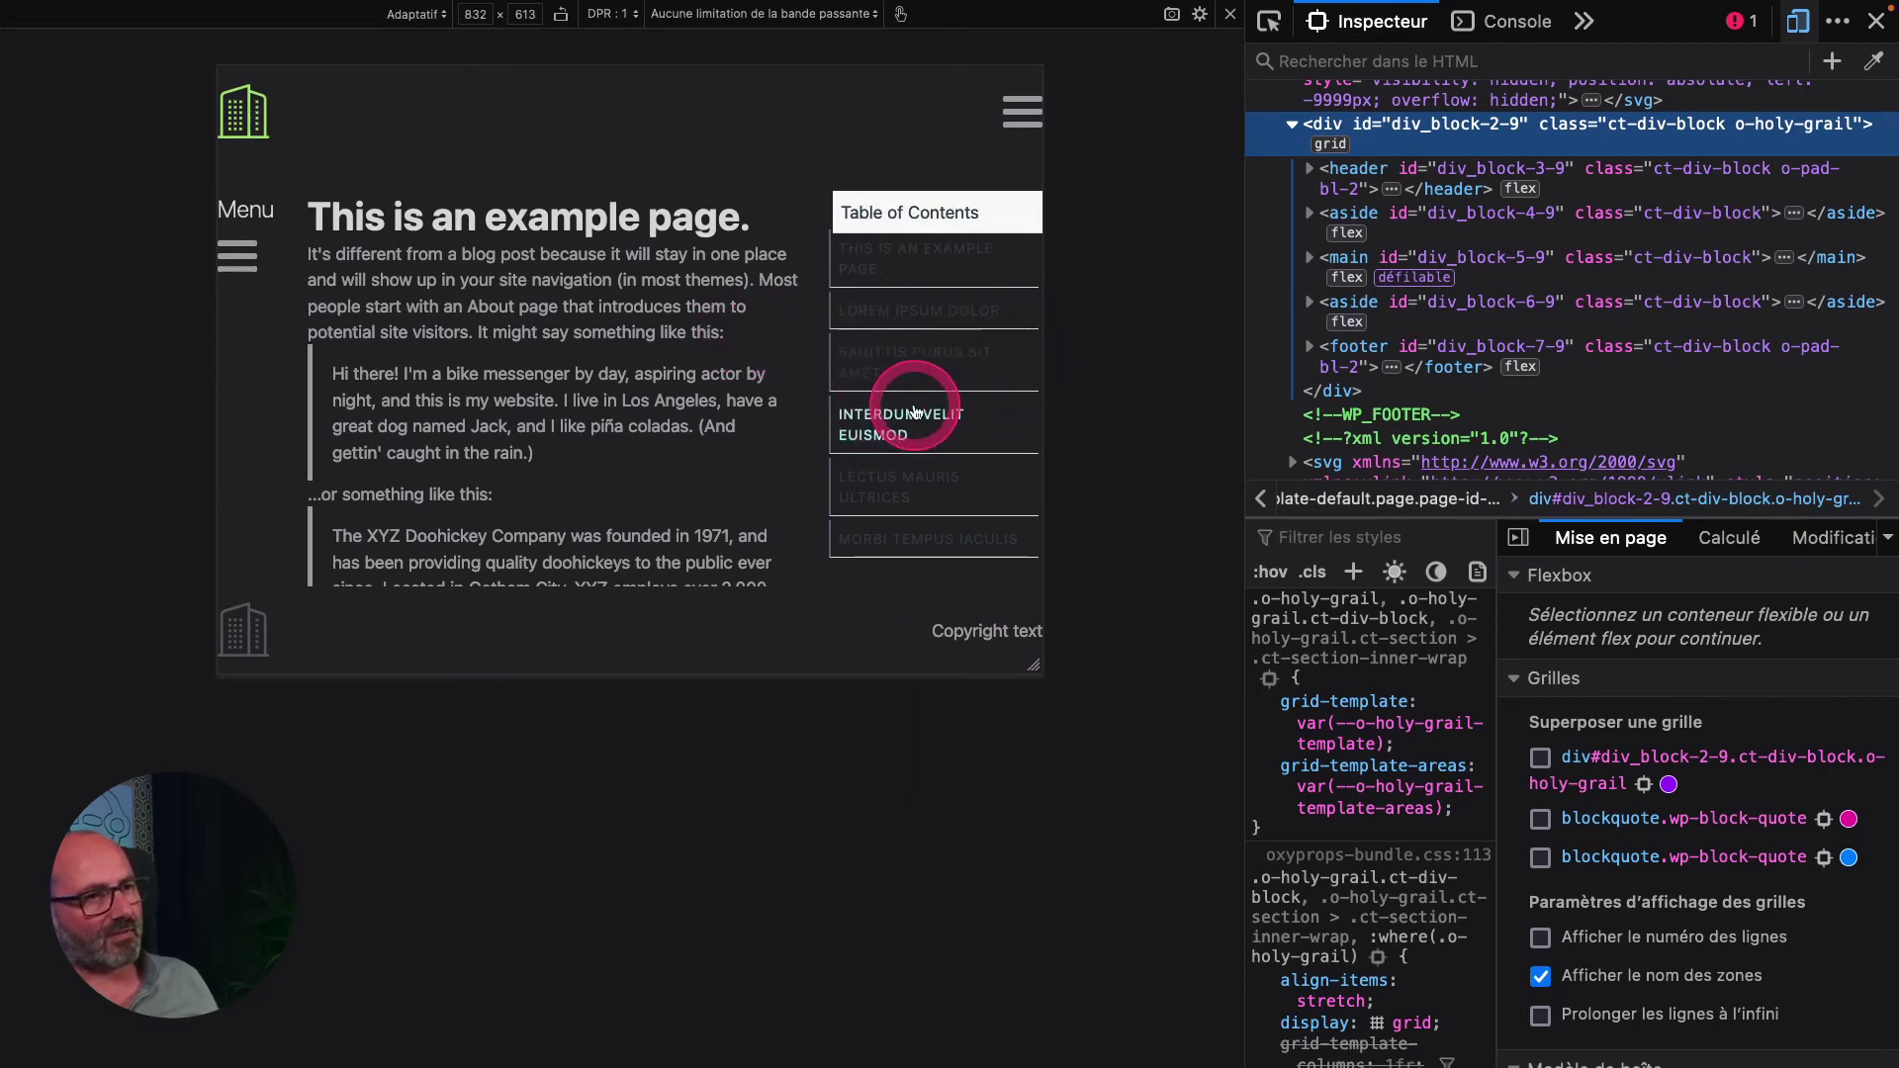
drag(1034, 665, 1192, 693)
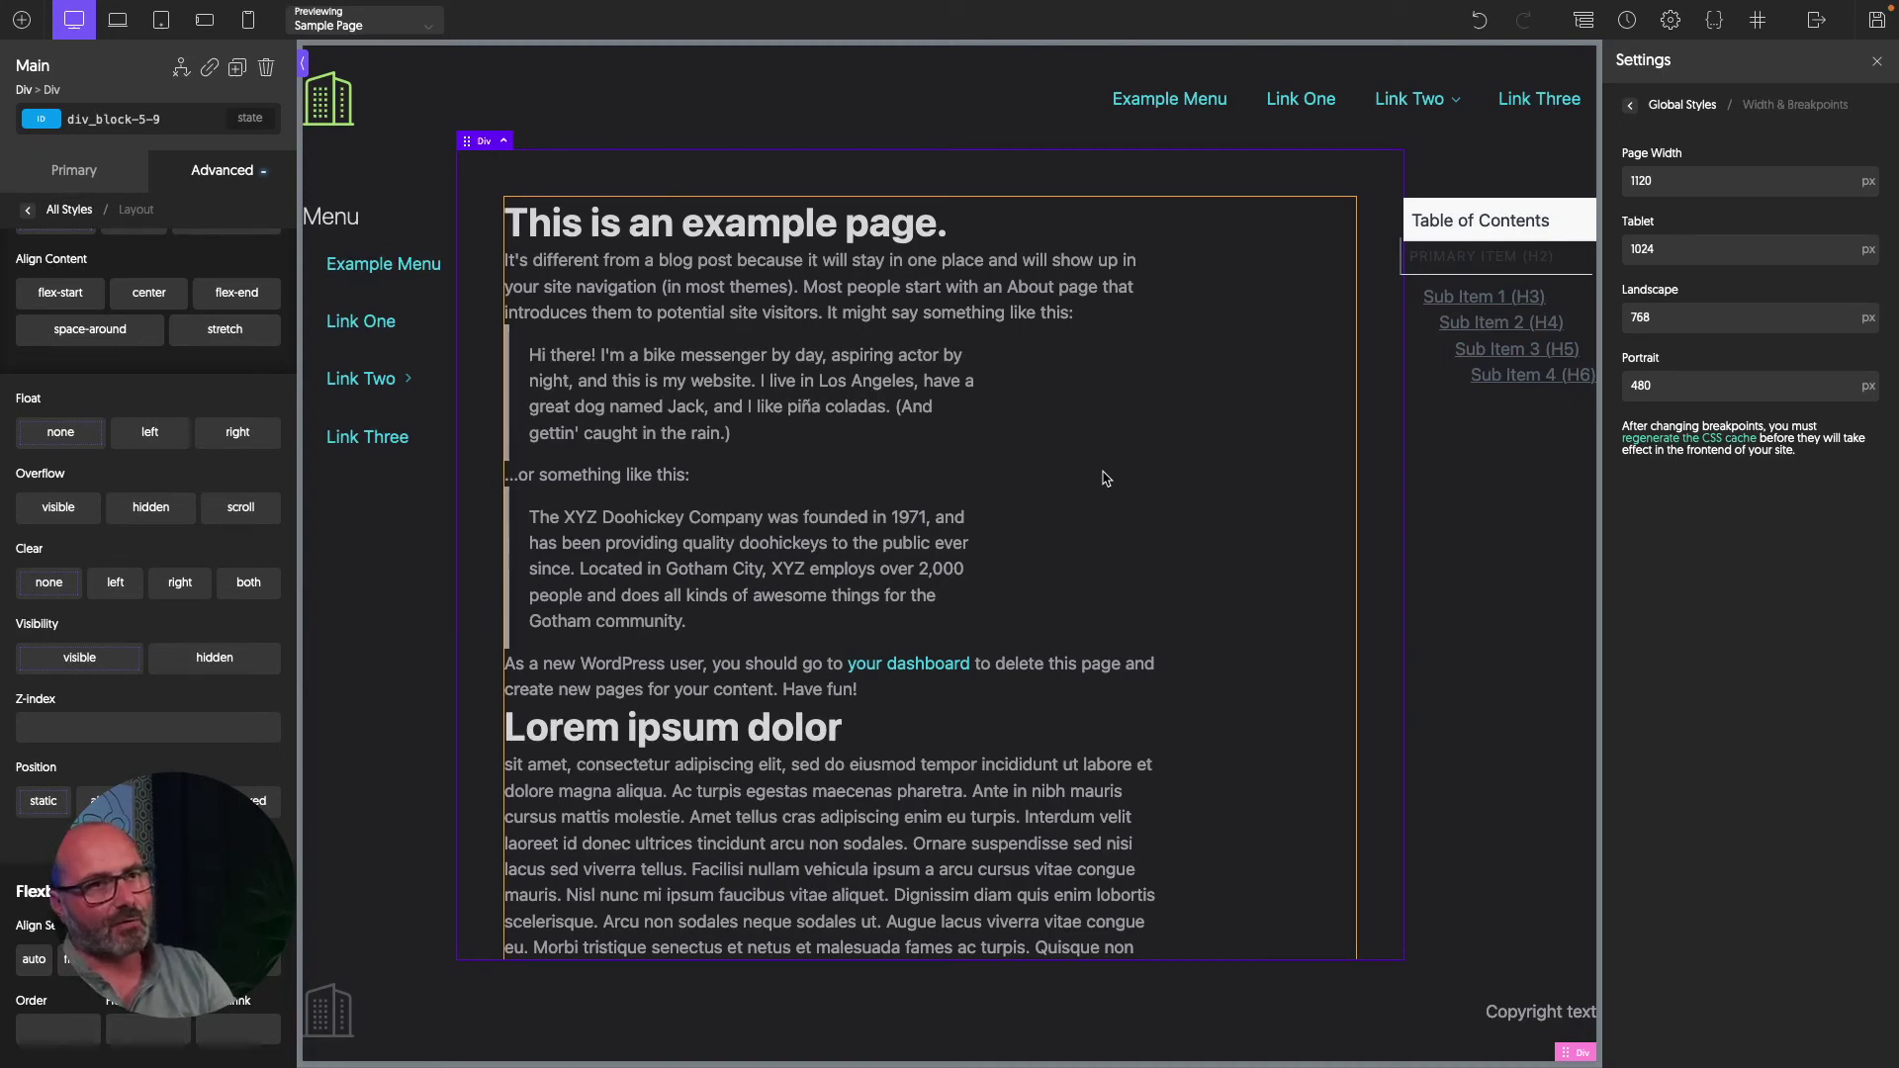
Delete the Left Bar and Right Bar, including its table of contents, from the structure.
key(ctrl+shift+s)
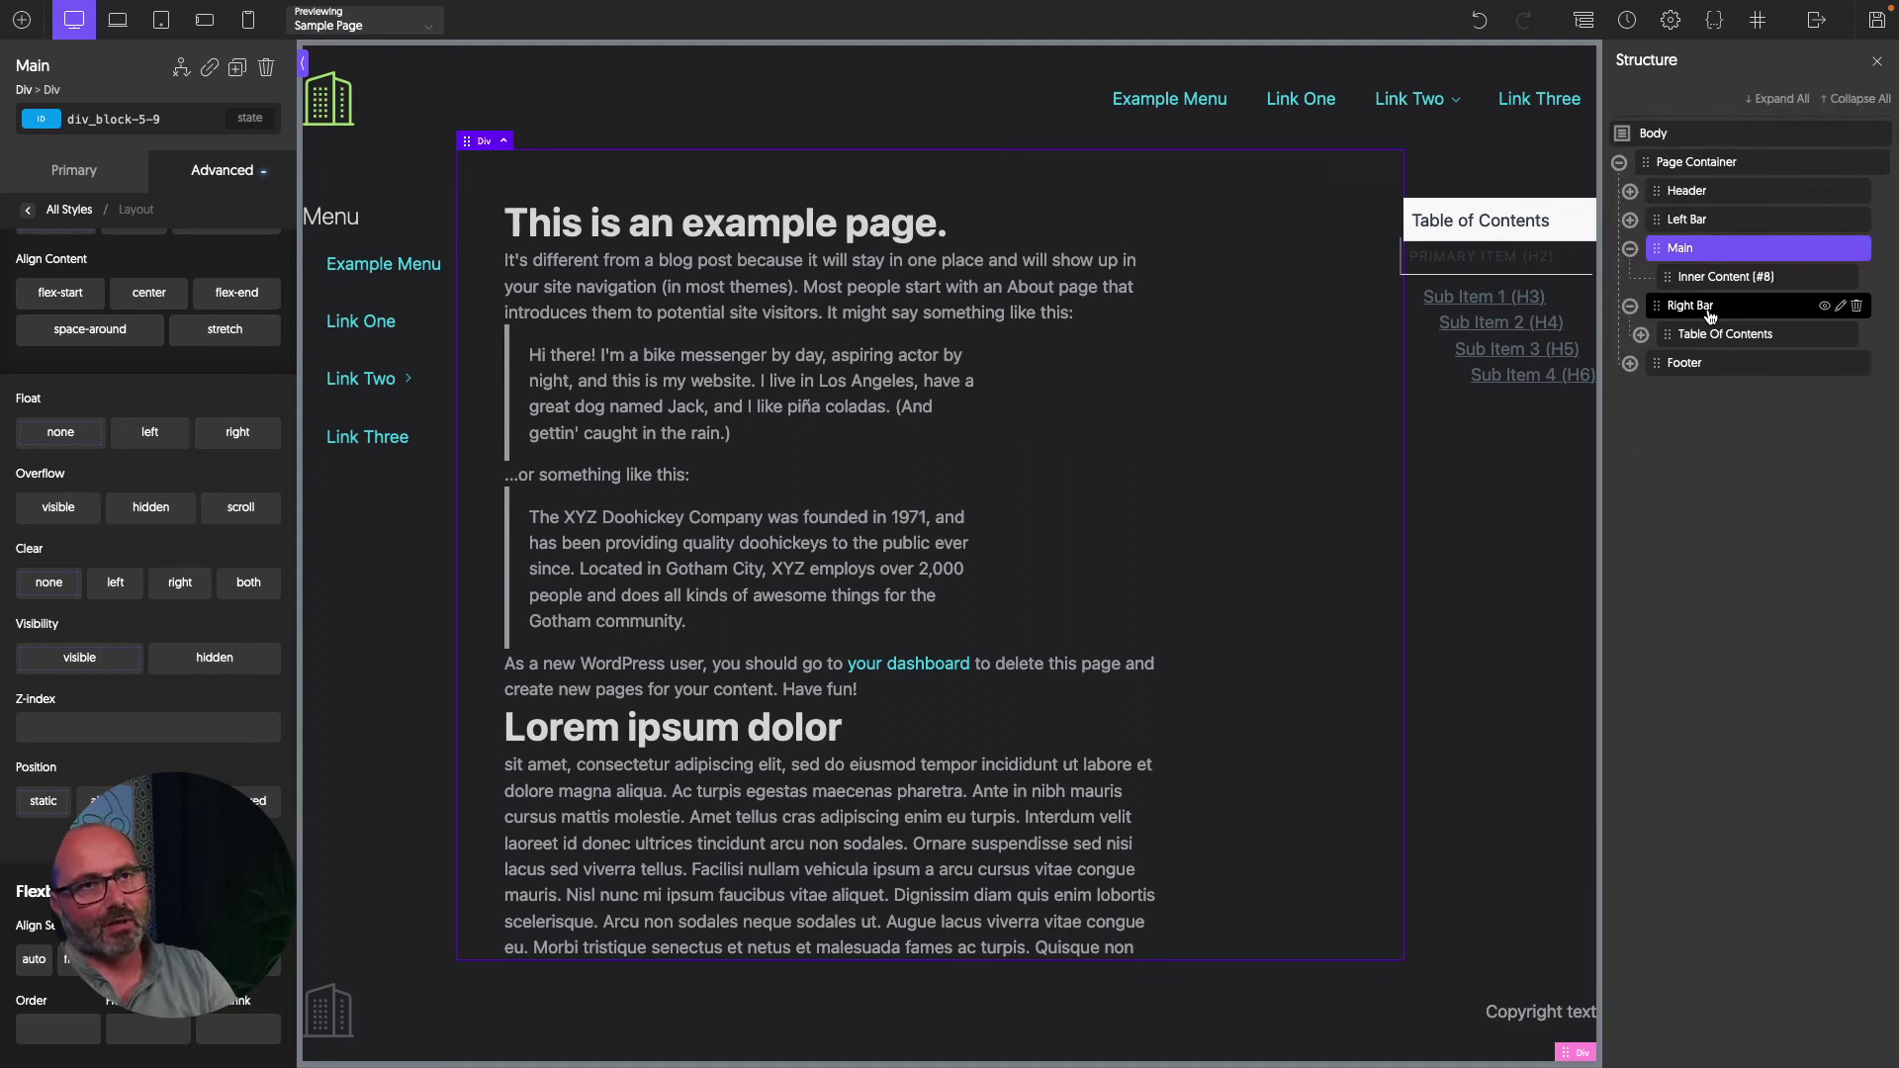
drag(1710, 316, 1369, 957)
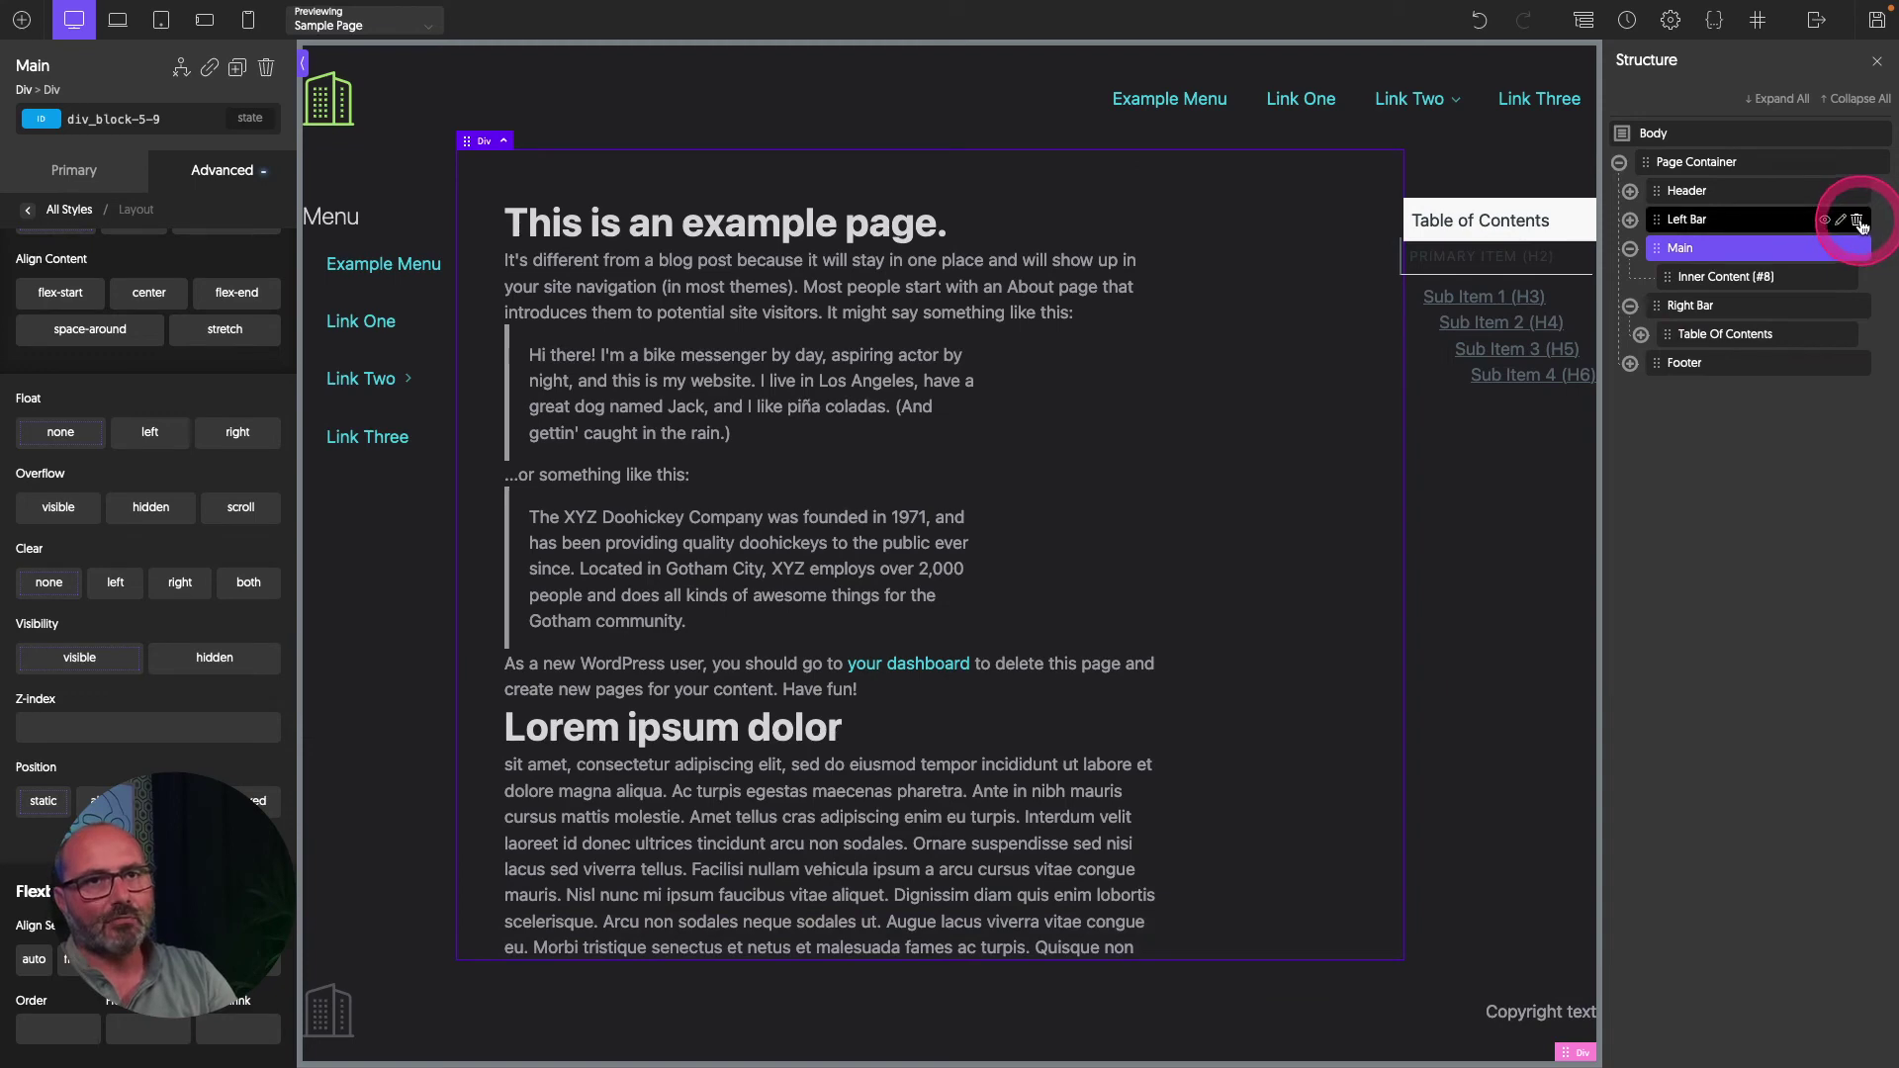
click(1858, 221)
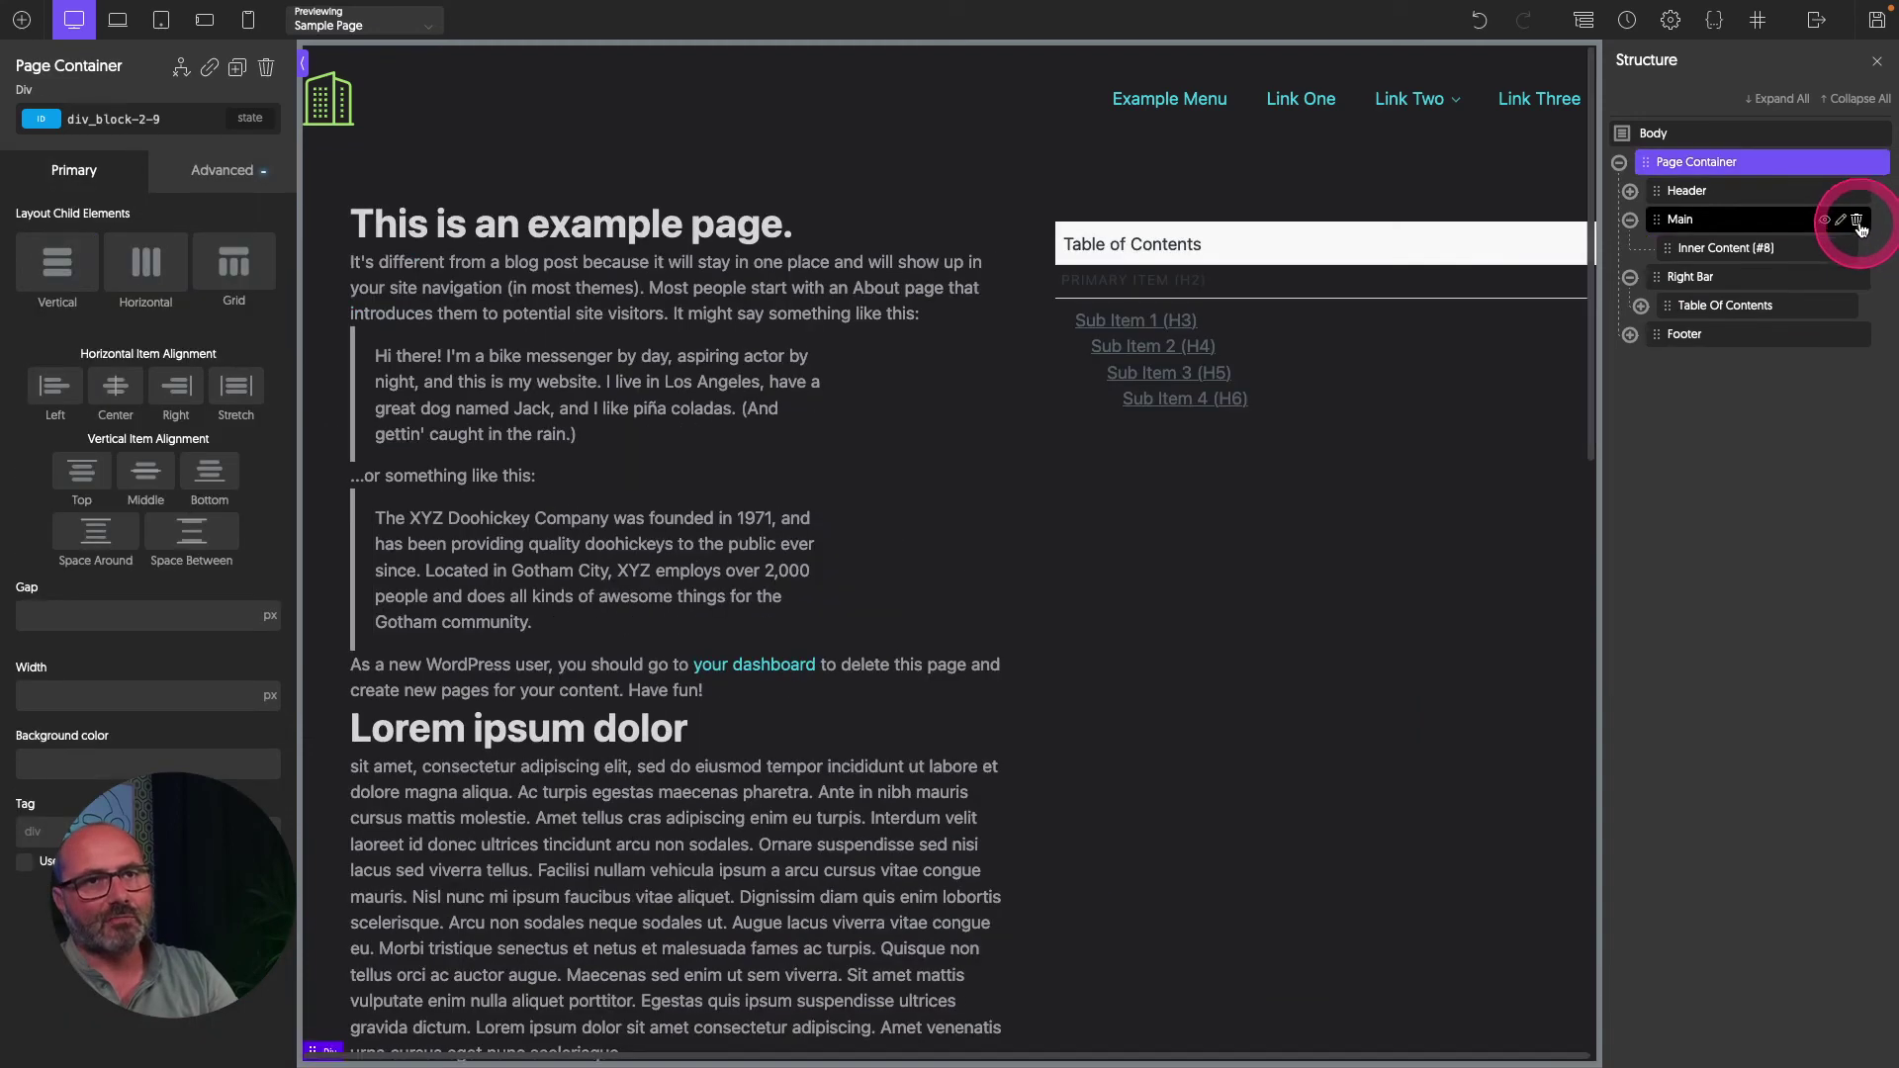
click(1858, 280)
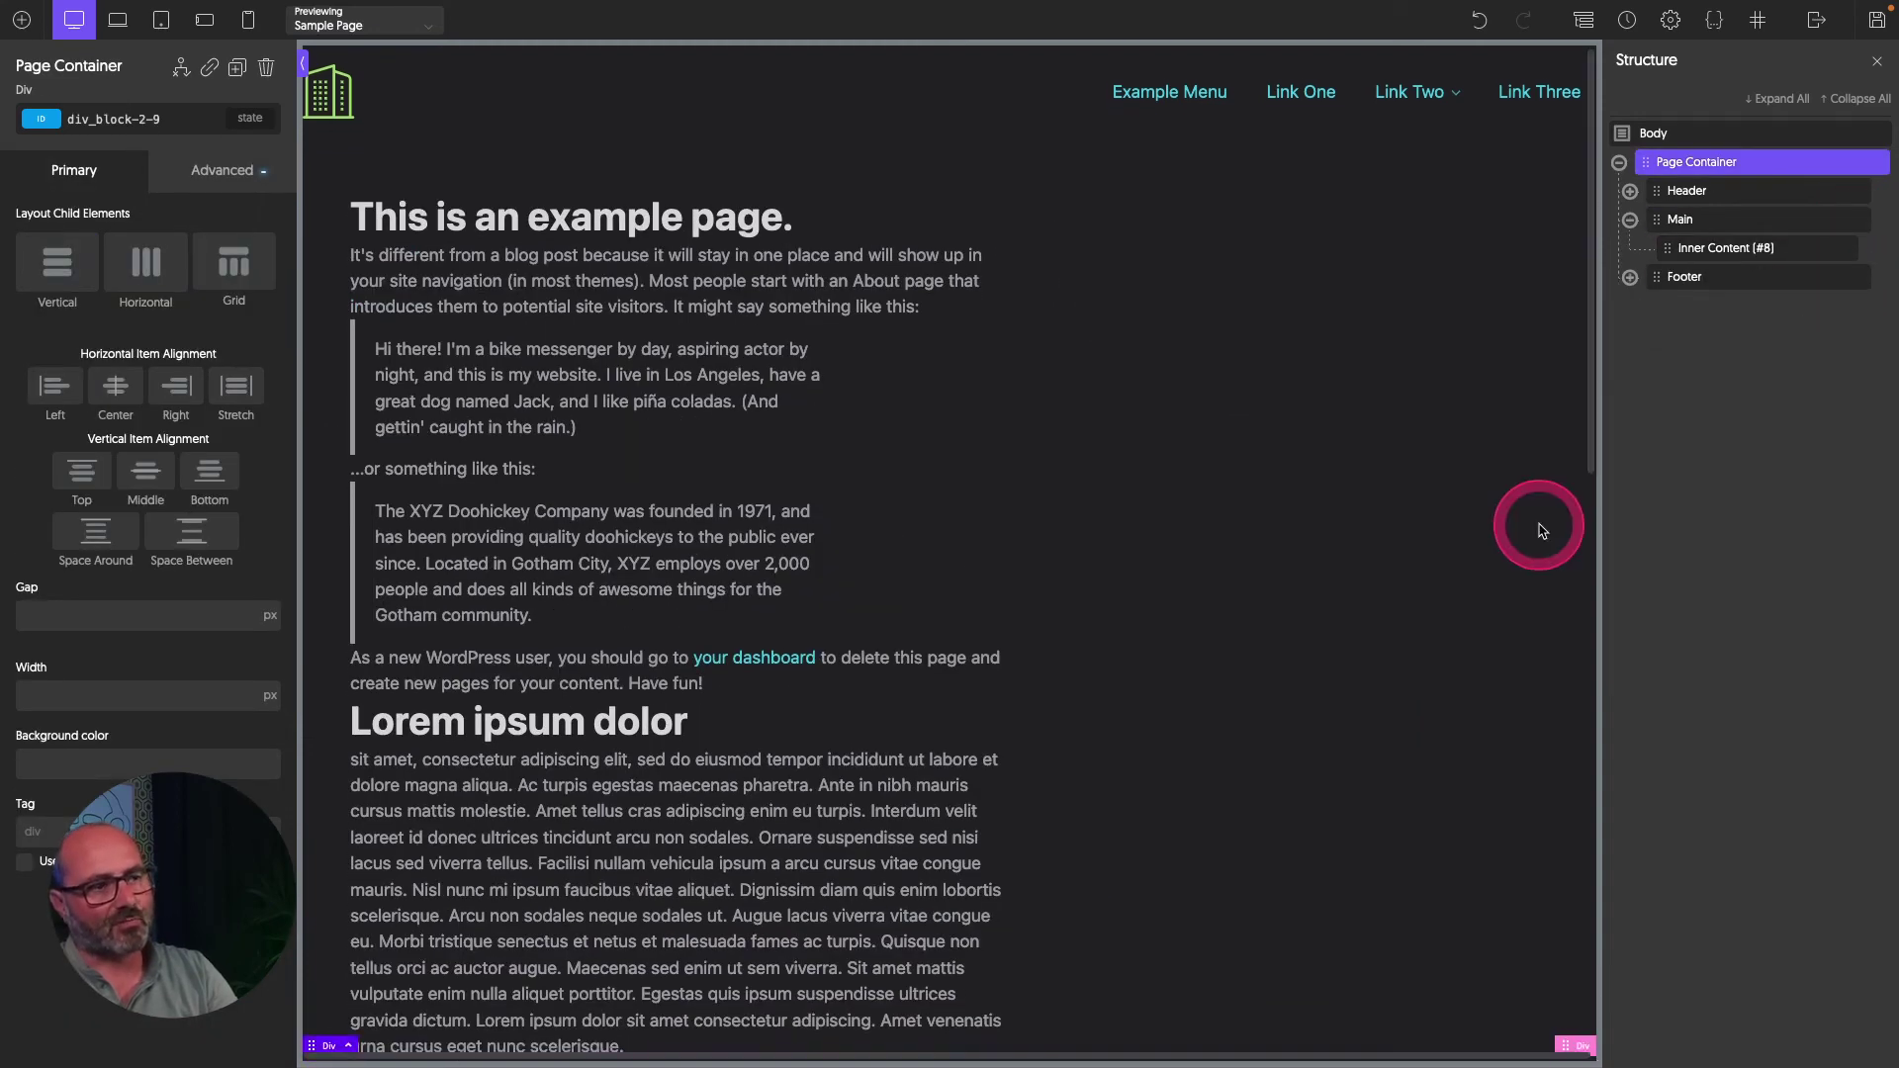
scroll(1541, 531, down, 4)
scroll(1541, 531, up, 6)
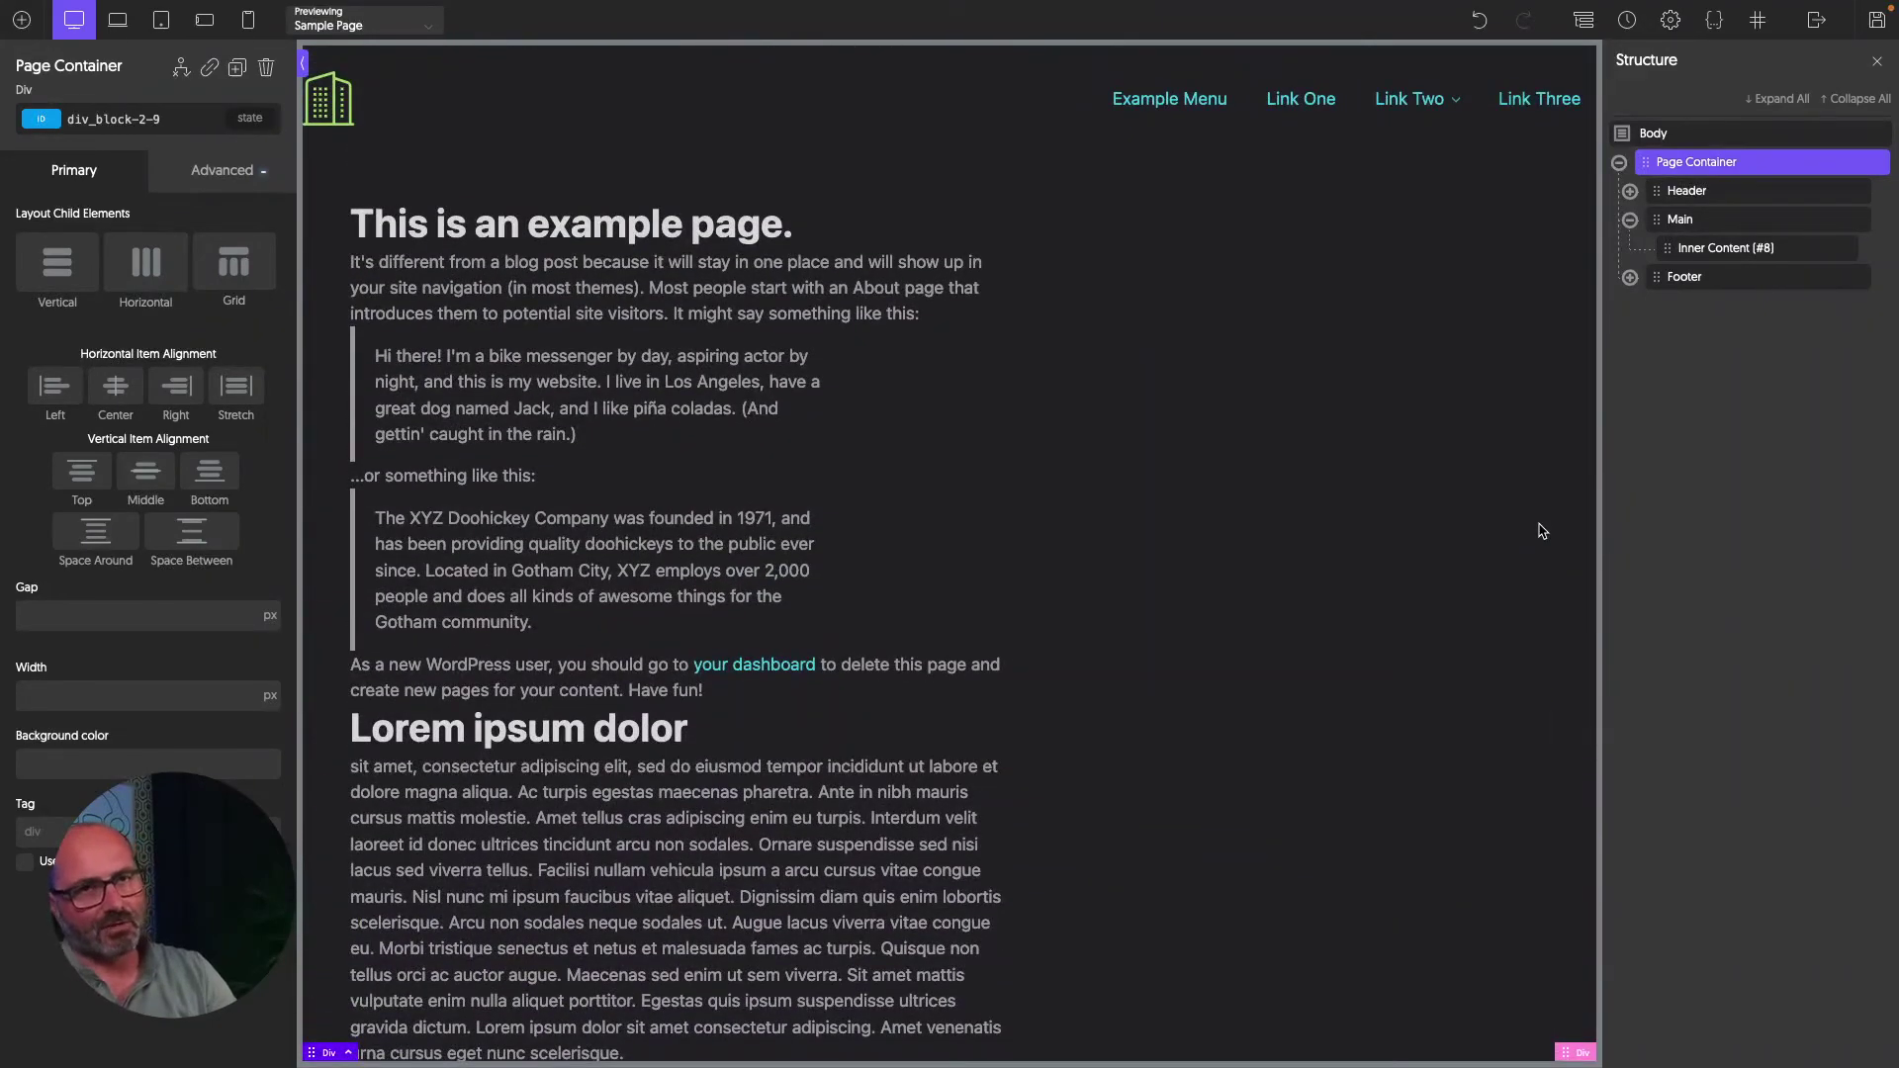
Replace the Page Container's o-holy-grail class with the o-stack class.
click(138, 119)
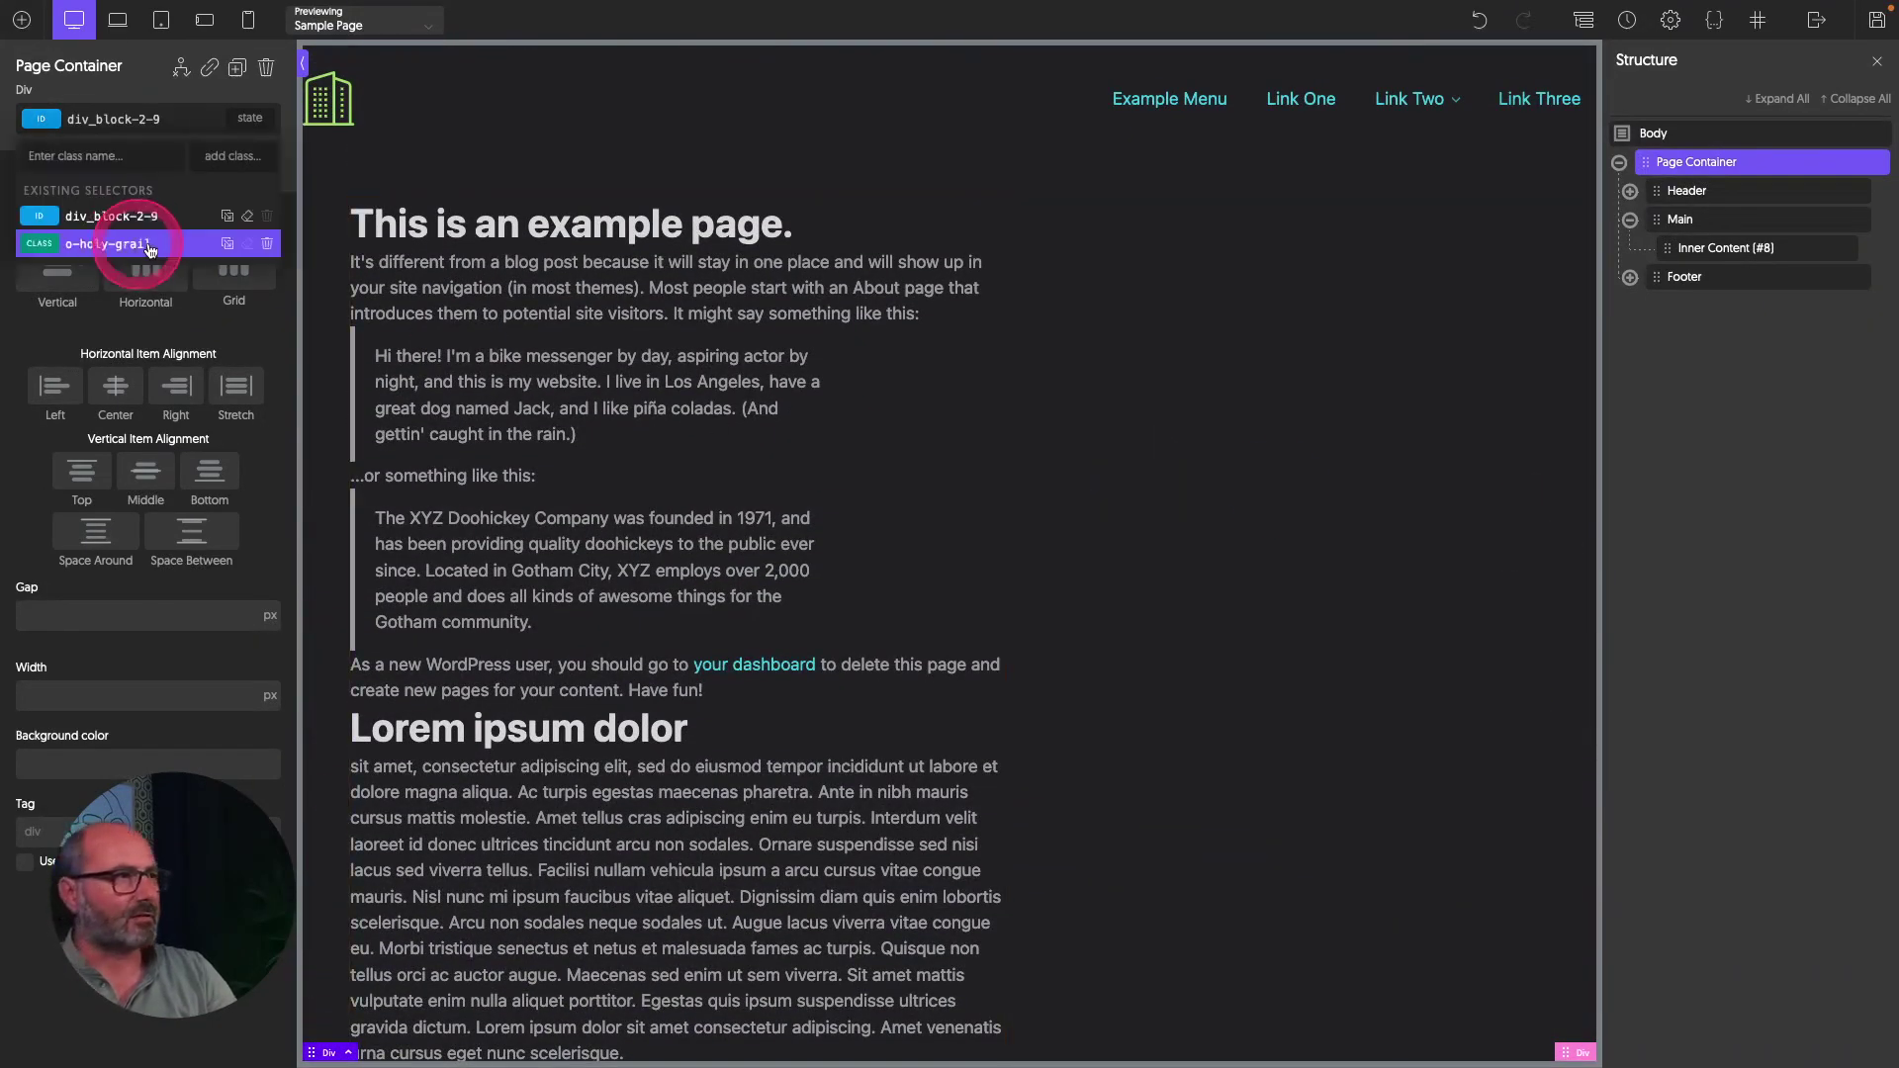
click(267, 248)
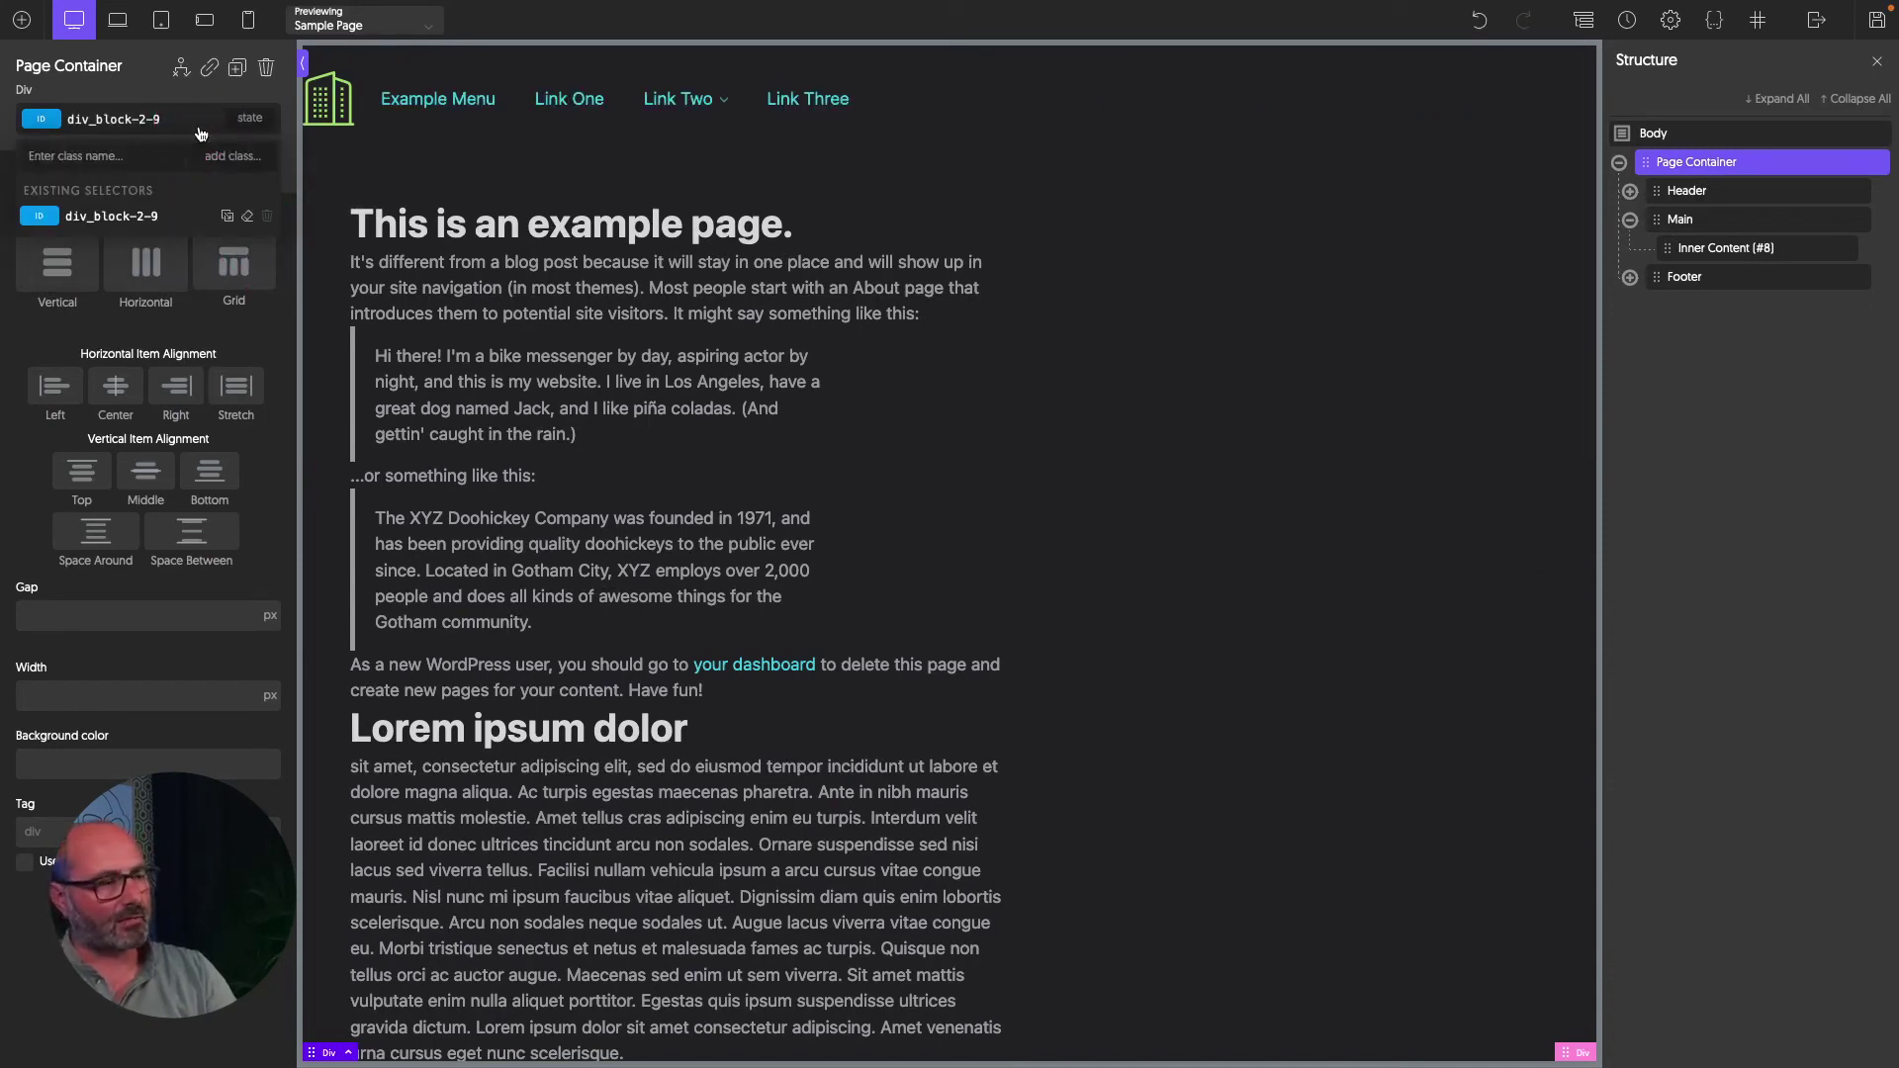
click(227, 155)
click(116, 221)
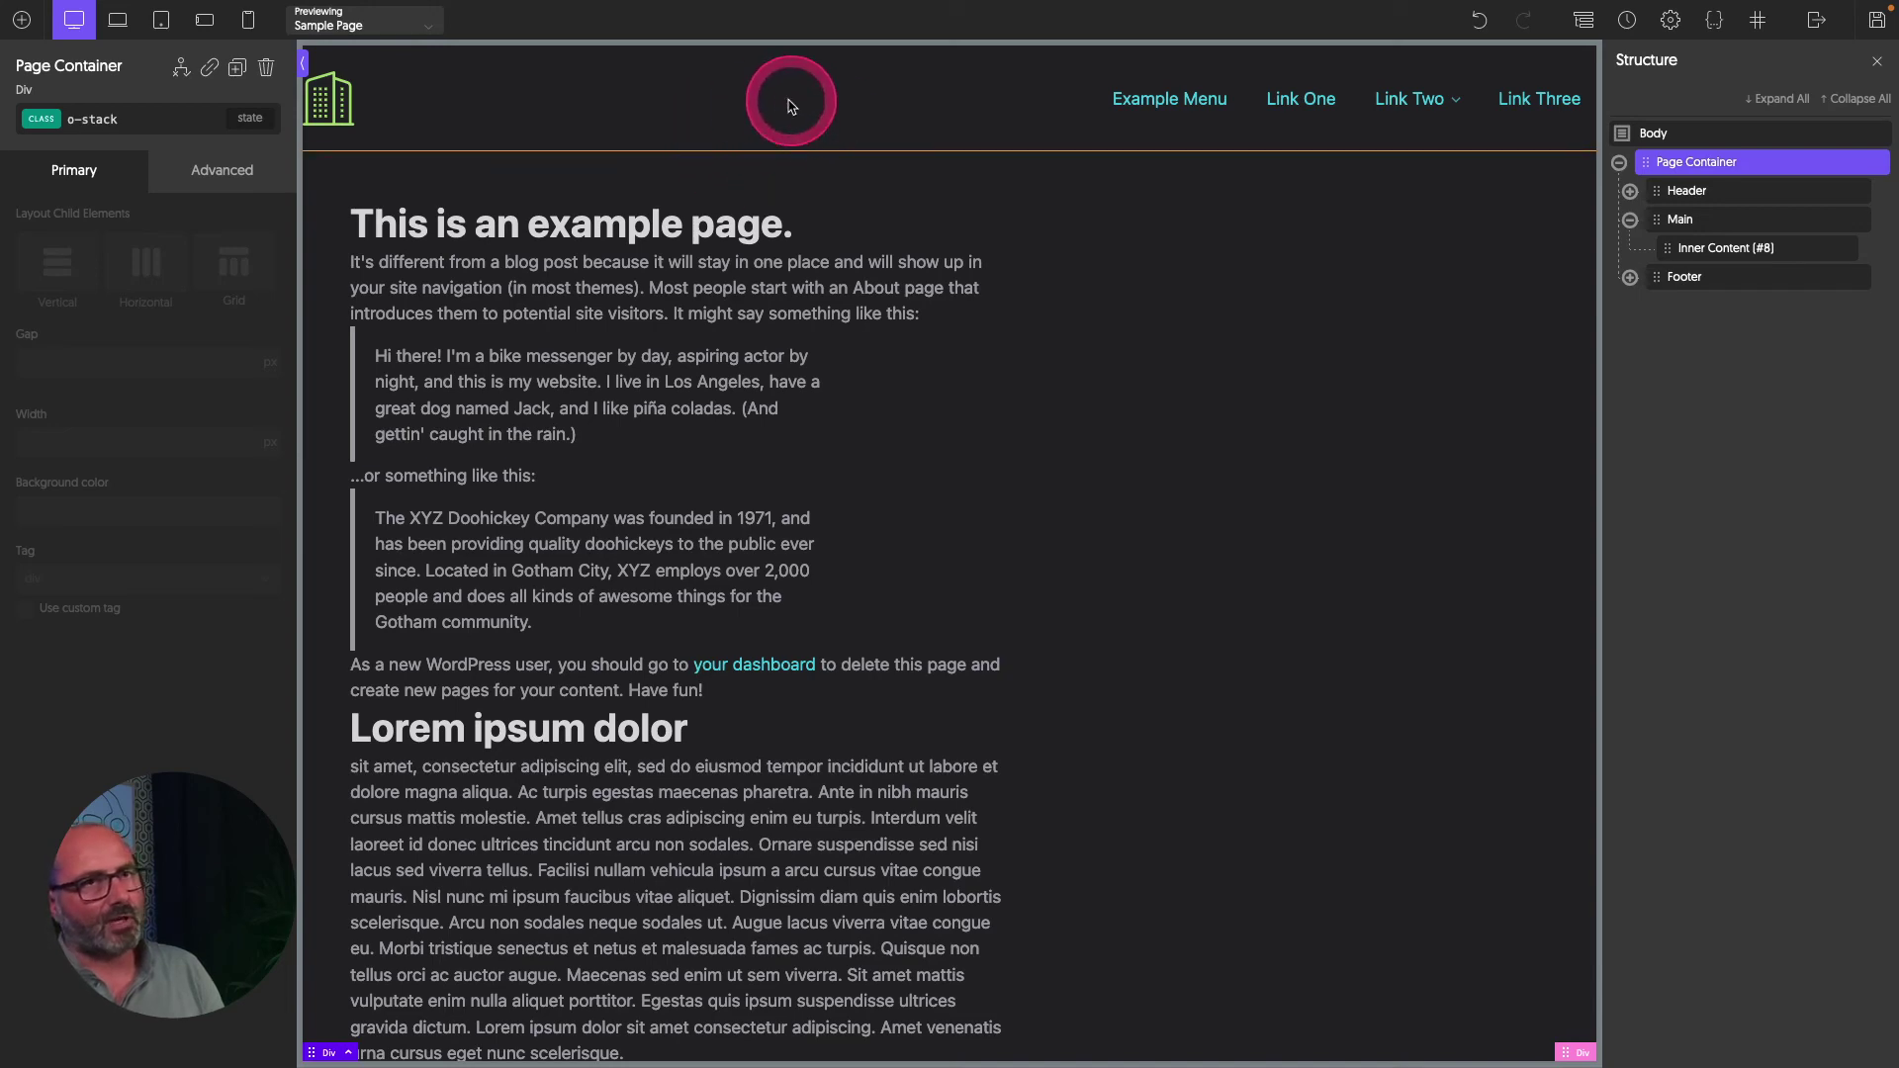
scroll(1132, 474, down, 15)
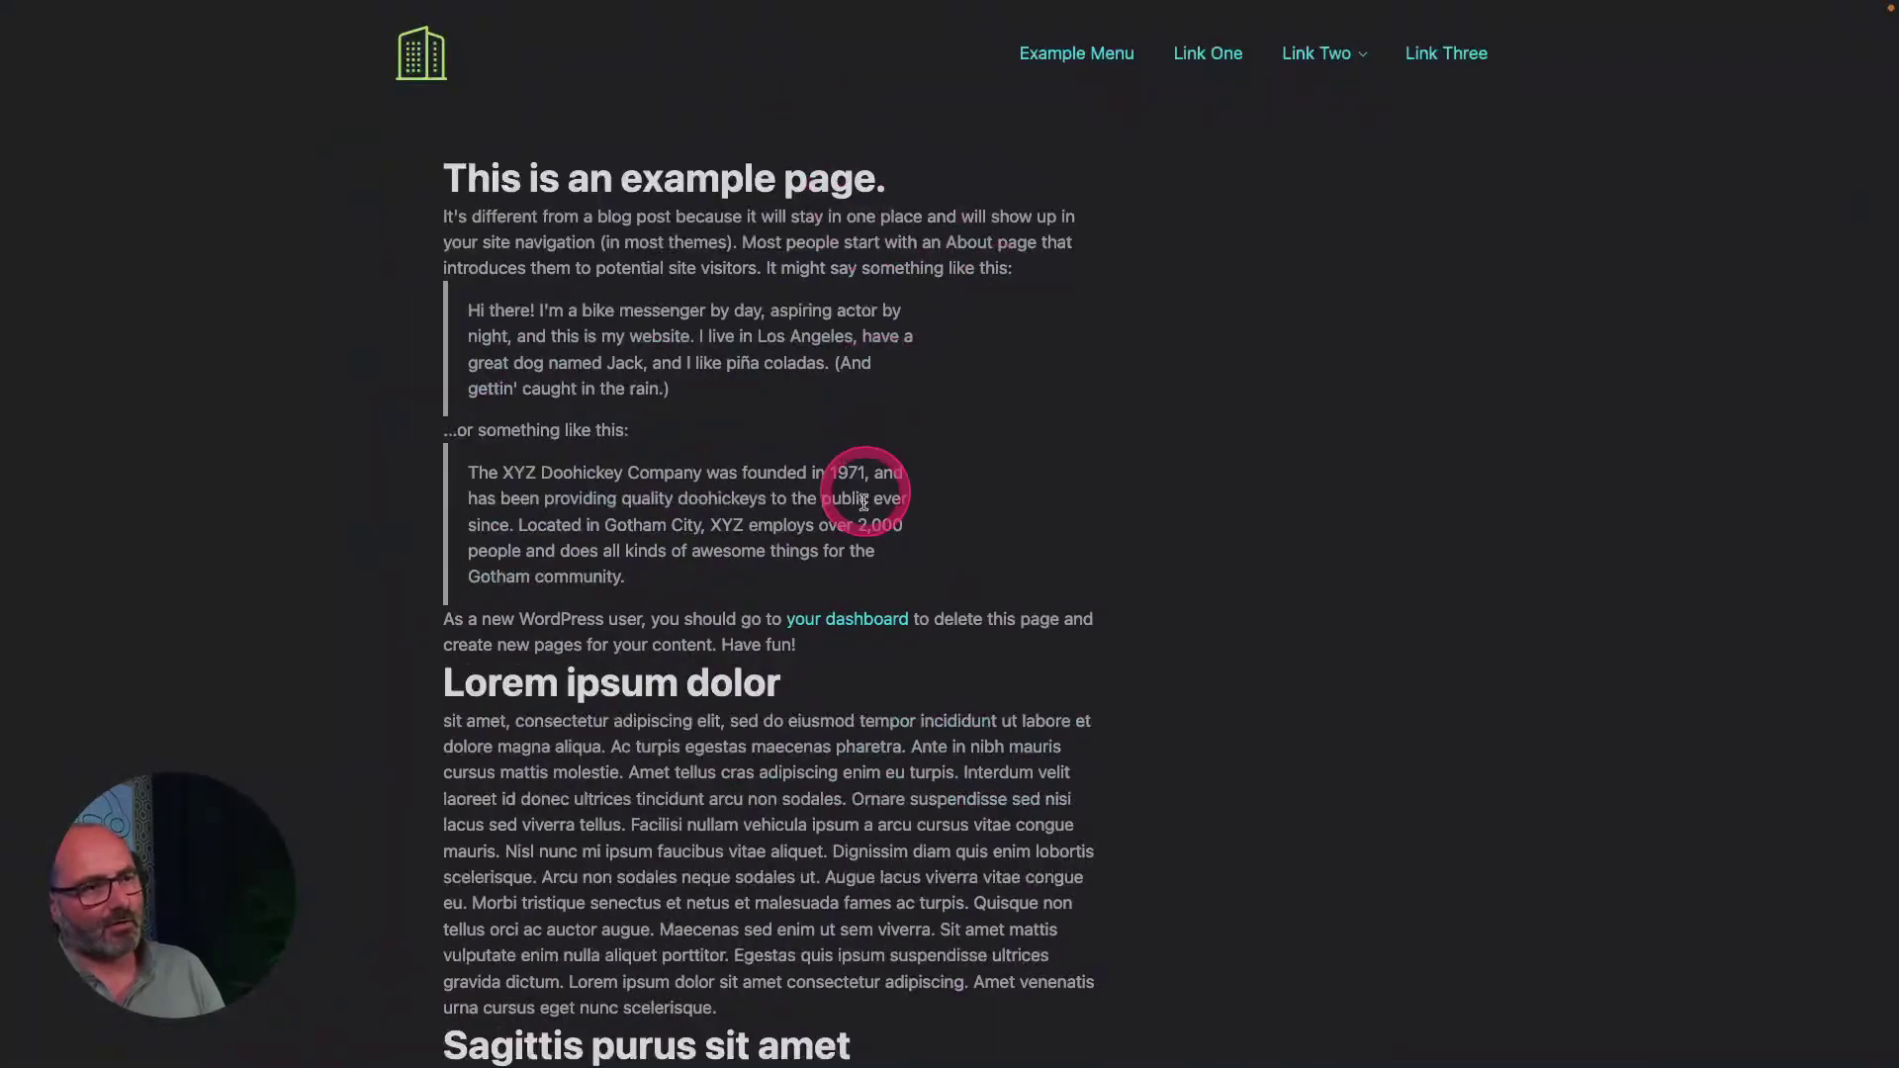
scroll(871, 542, down, 8)
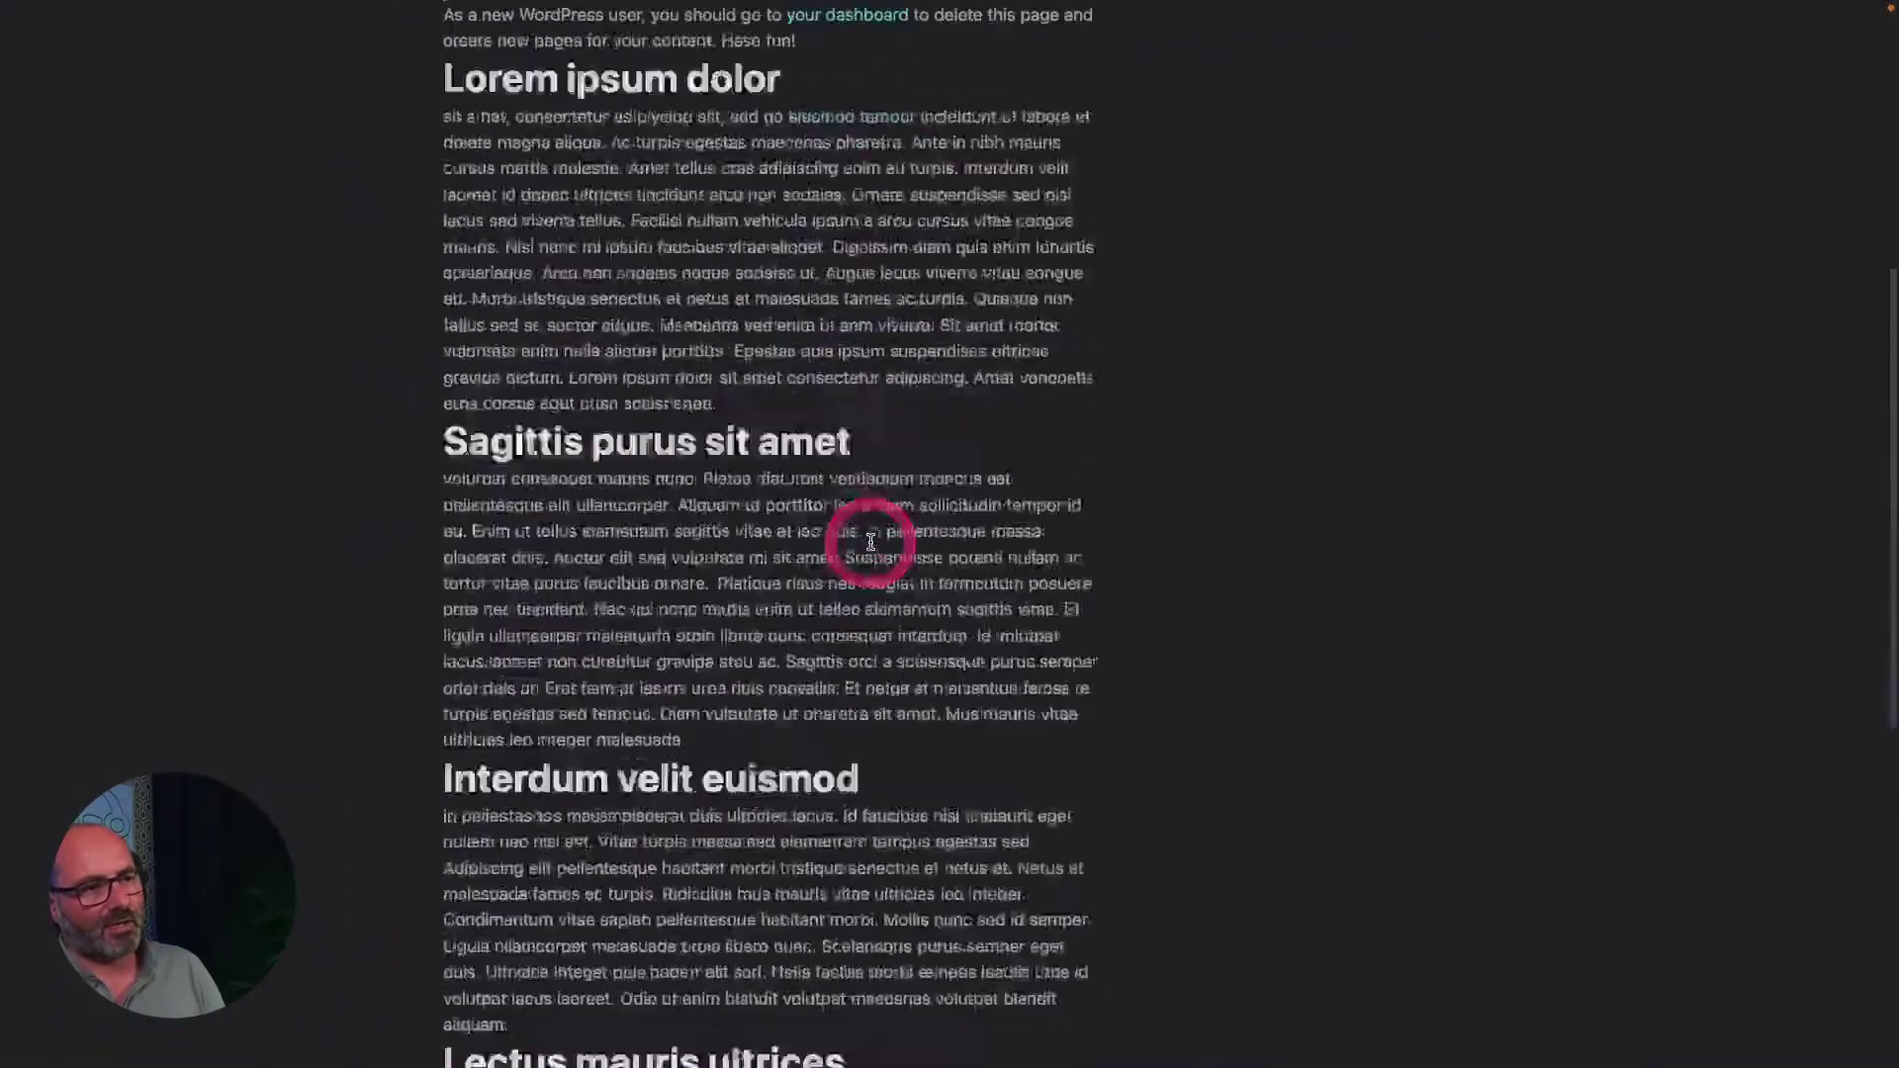
scroll(871, 542, down, 5)
scroll(1170, 483, up, 1)
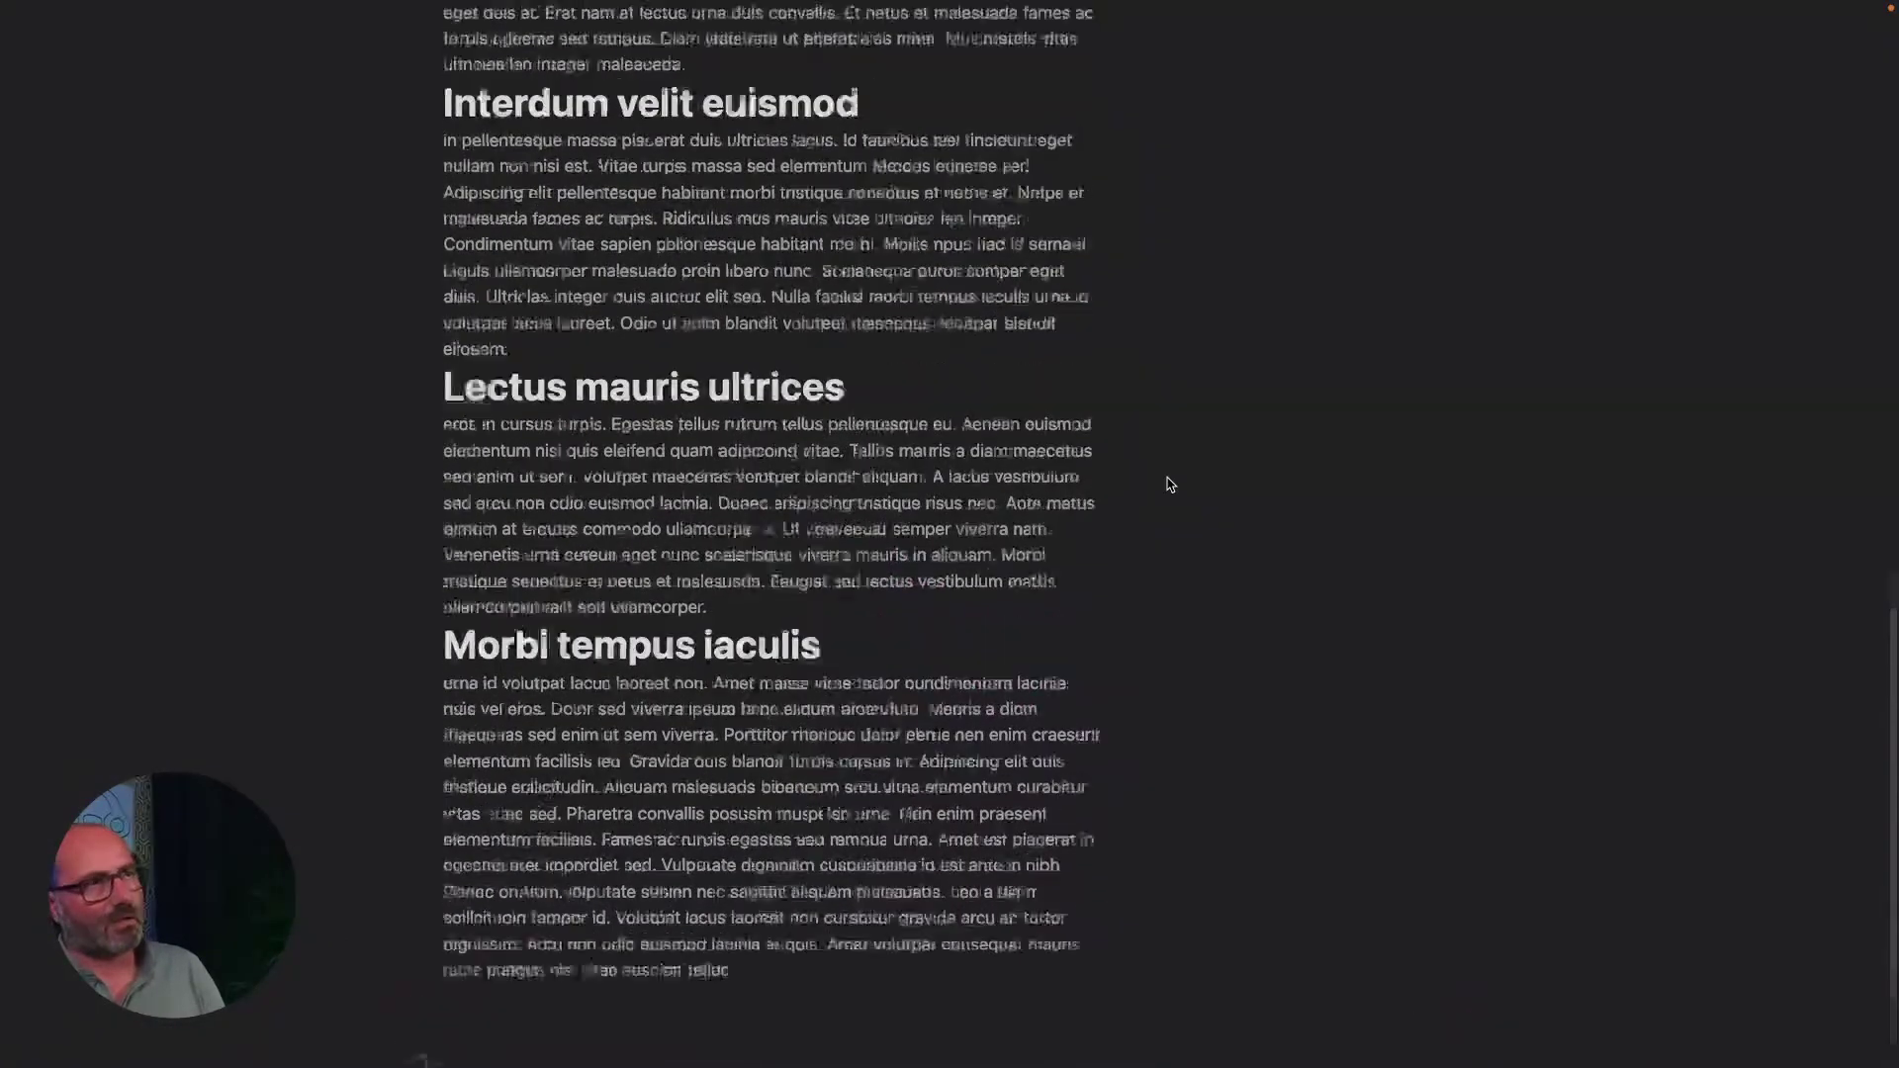
scroll(1170, 483, up, 15)
click(1172, 484)
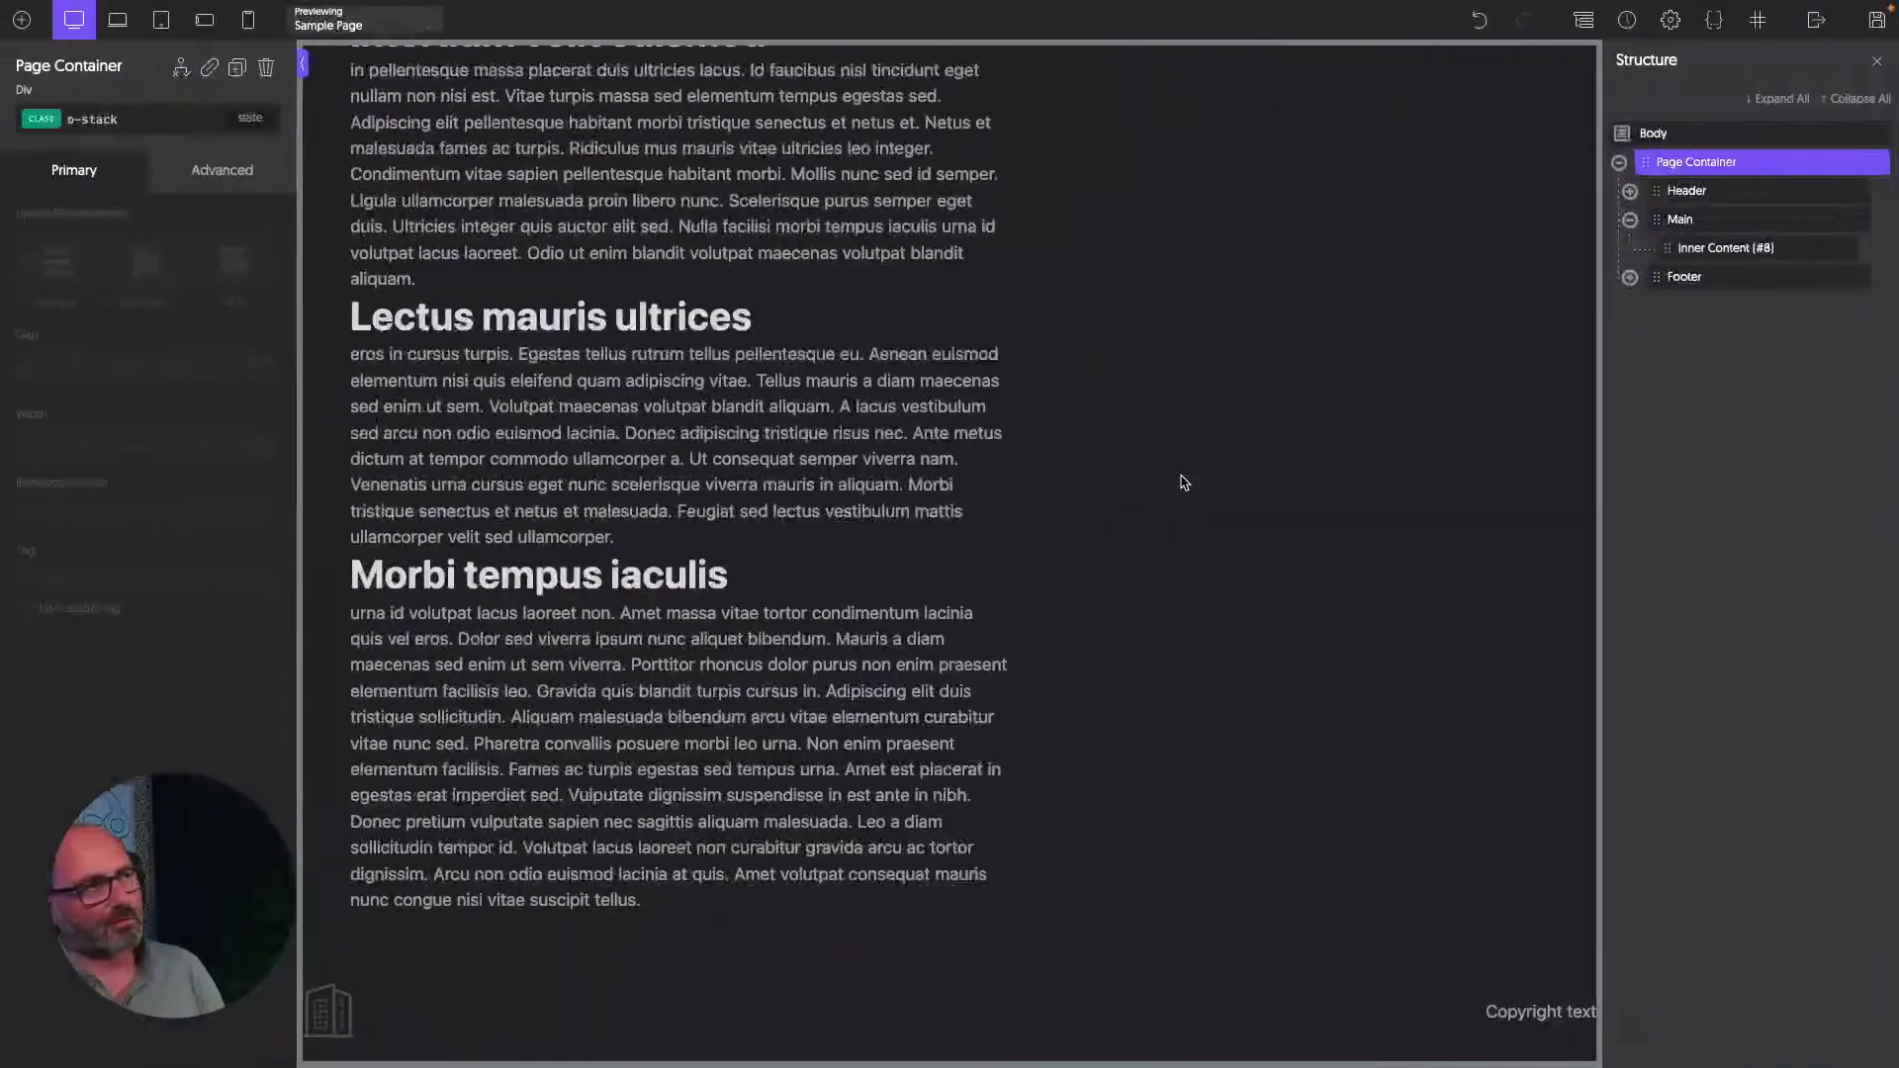
click(1710, 219)
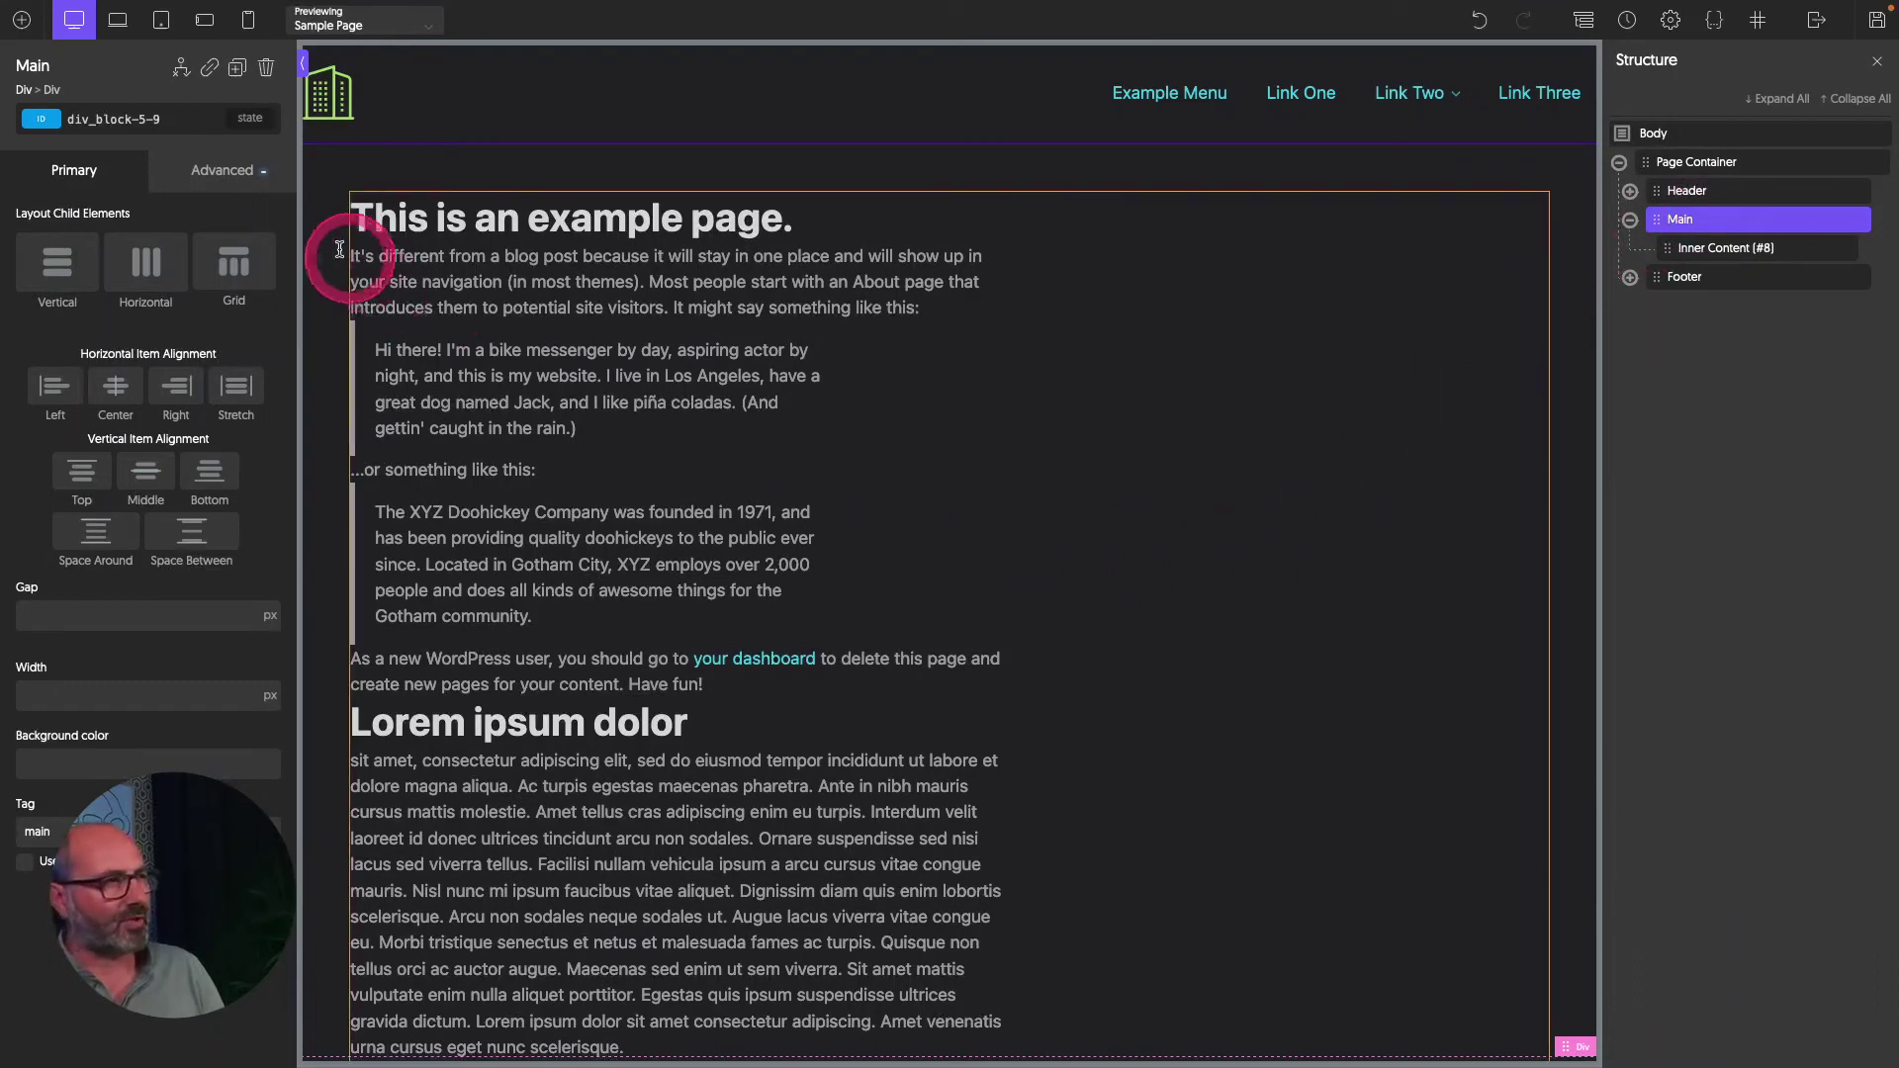
Set Main's overflow to scroll under Advanced > Layout and save the page.
click(243, 196)
click(143, 318)
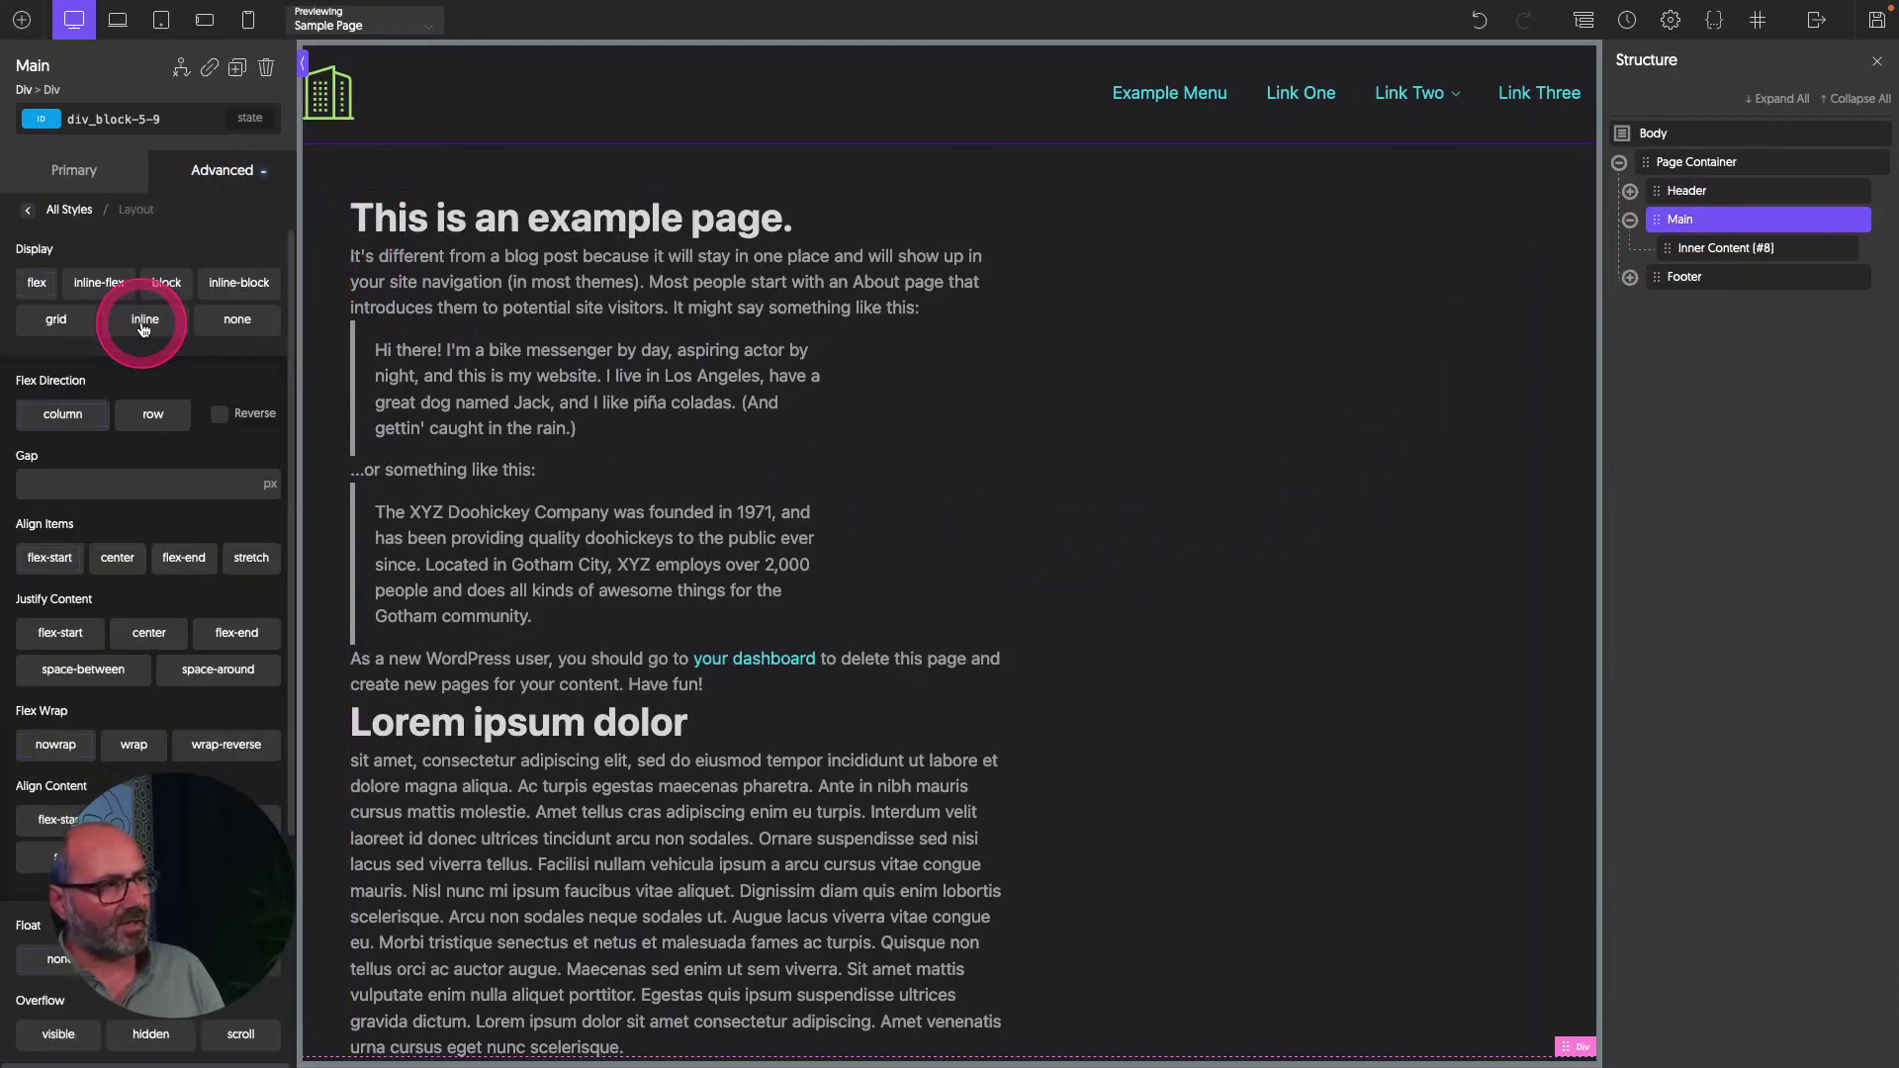
scroll(144, 678, down, 3)
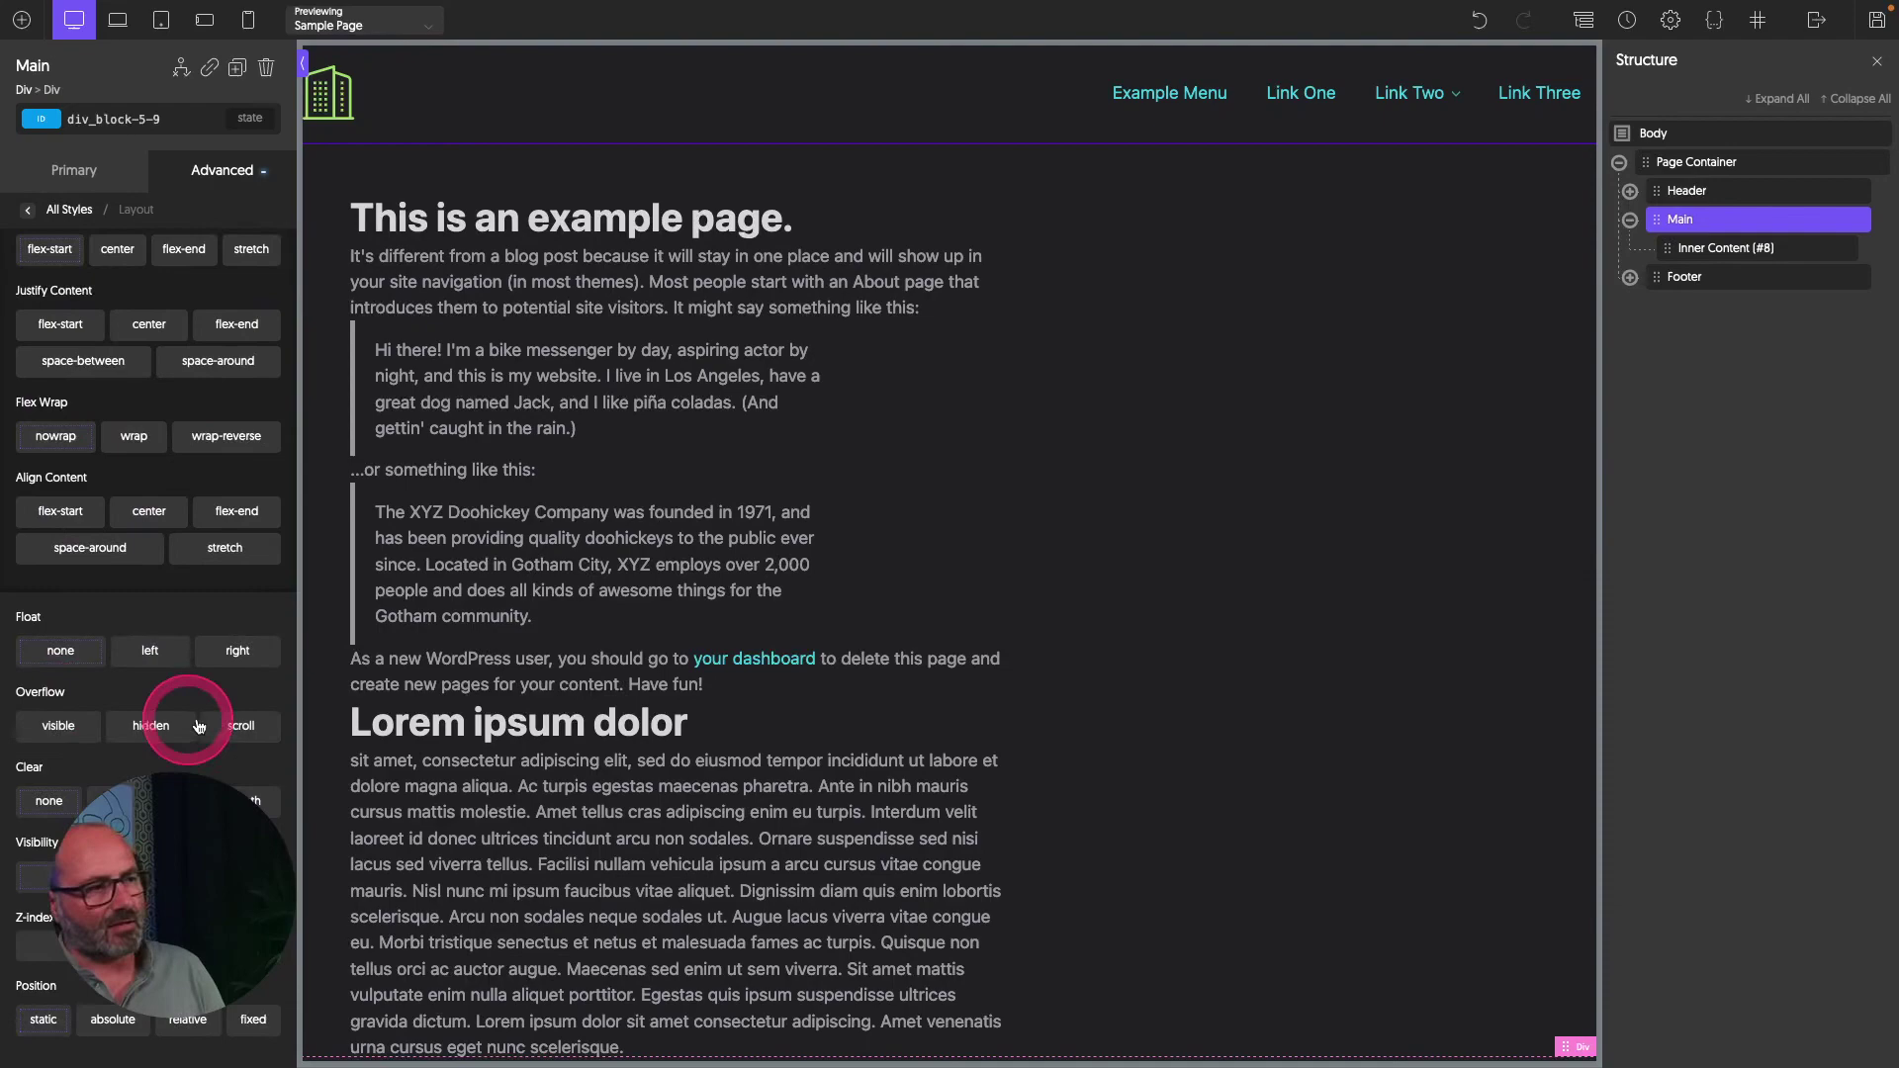
click(244, 728)
click(1878, 22)
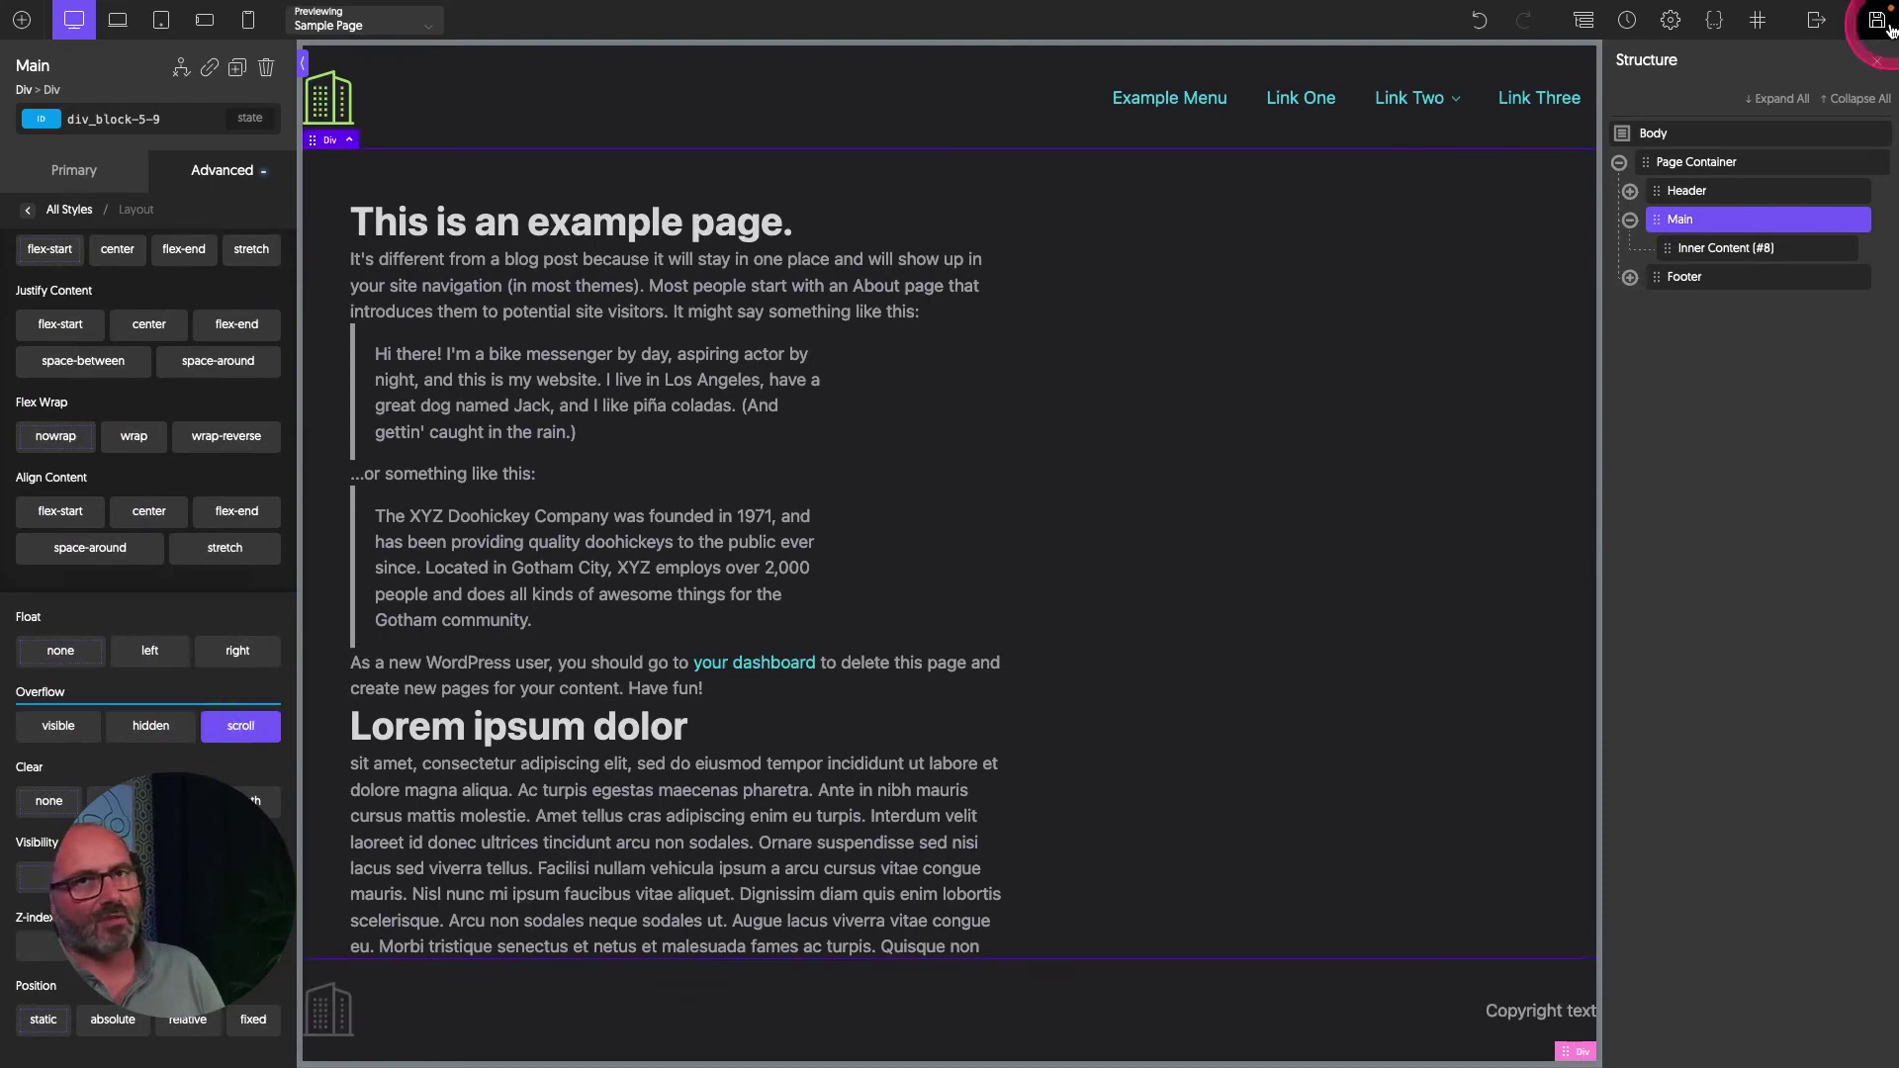
right_click(1226, 374)
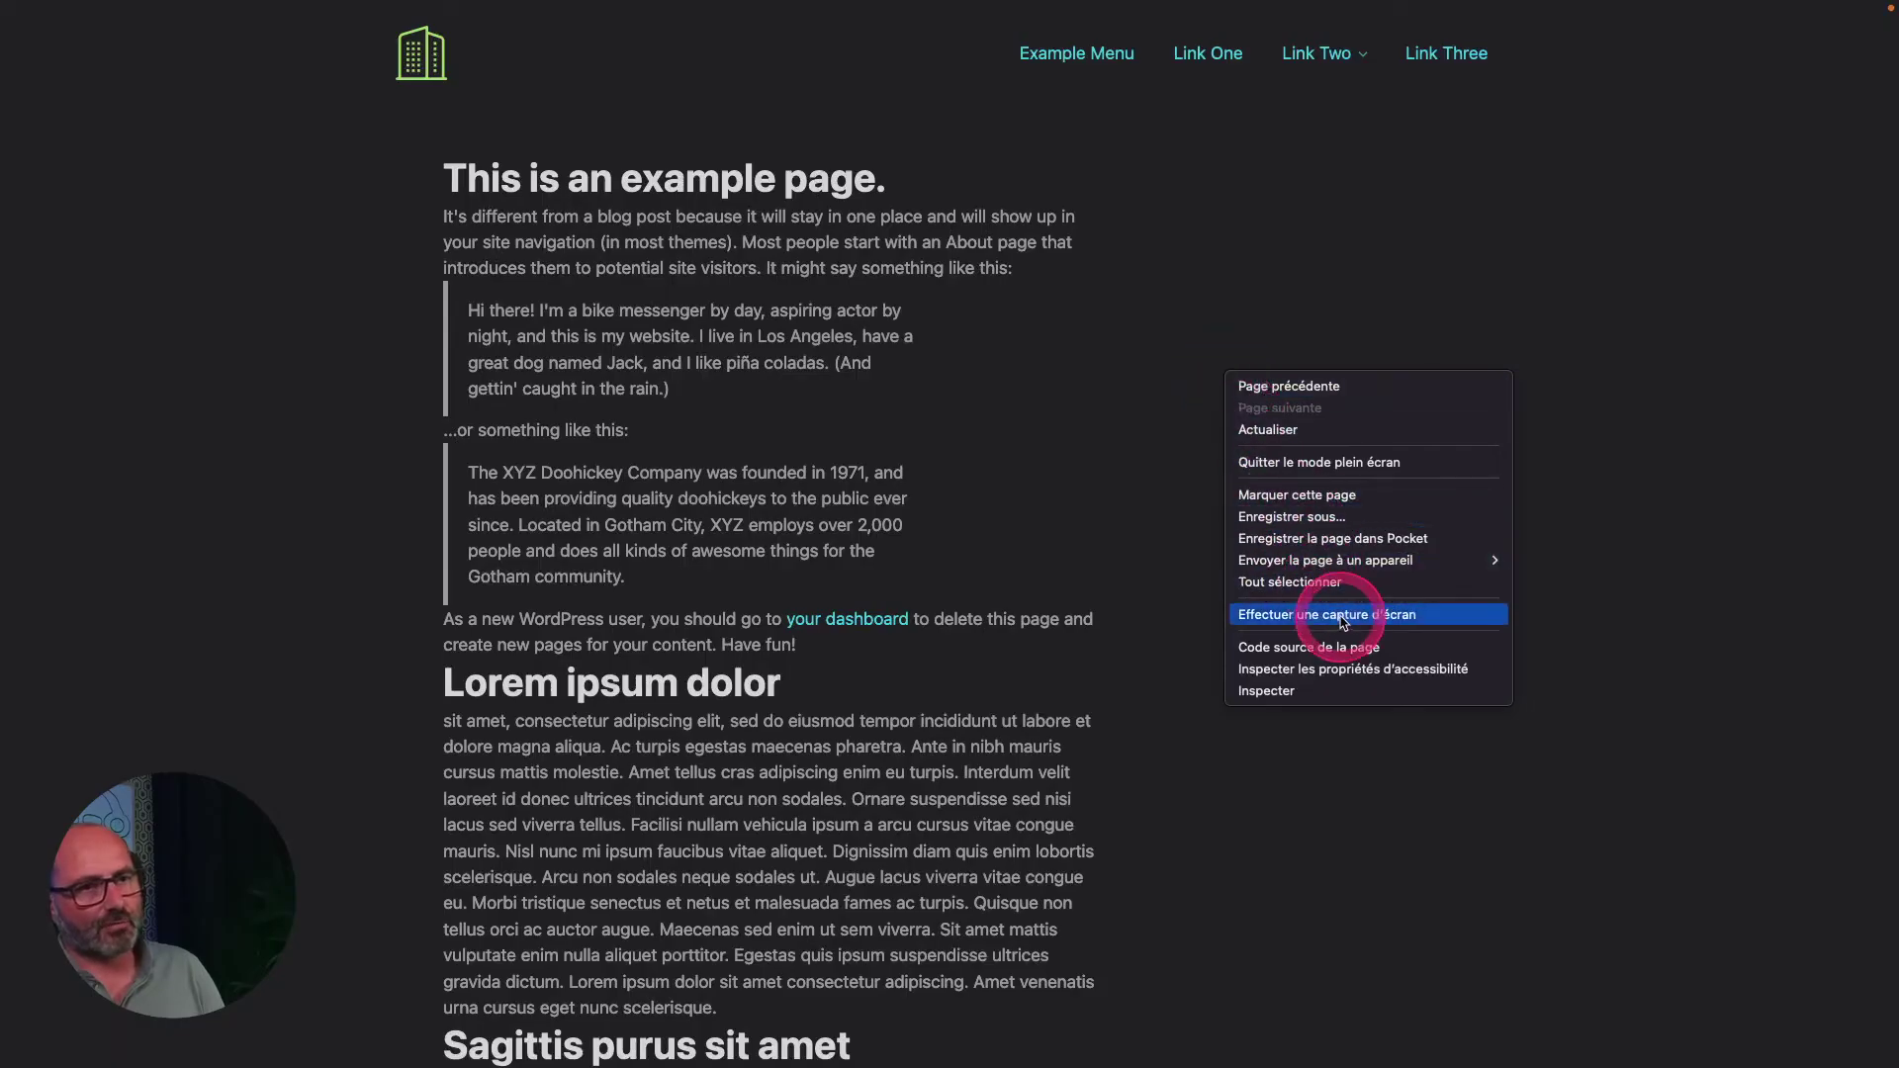
click(1454, 429)
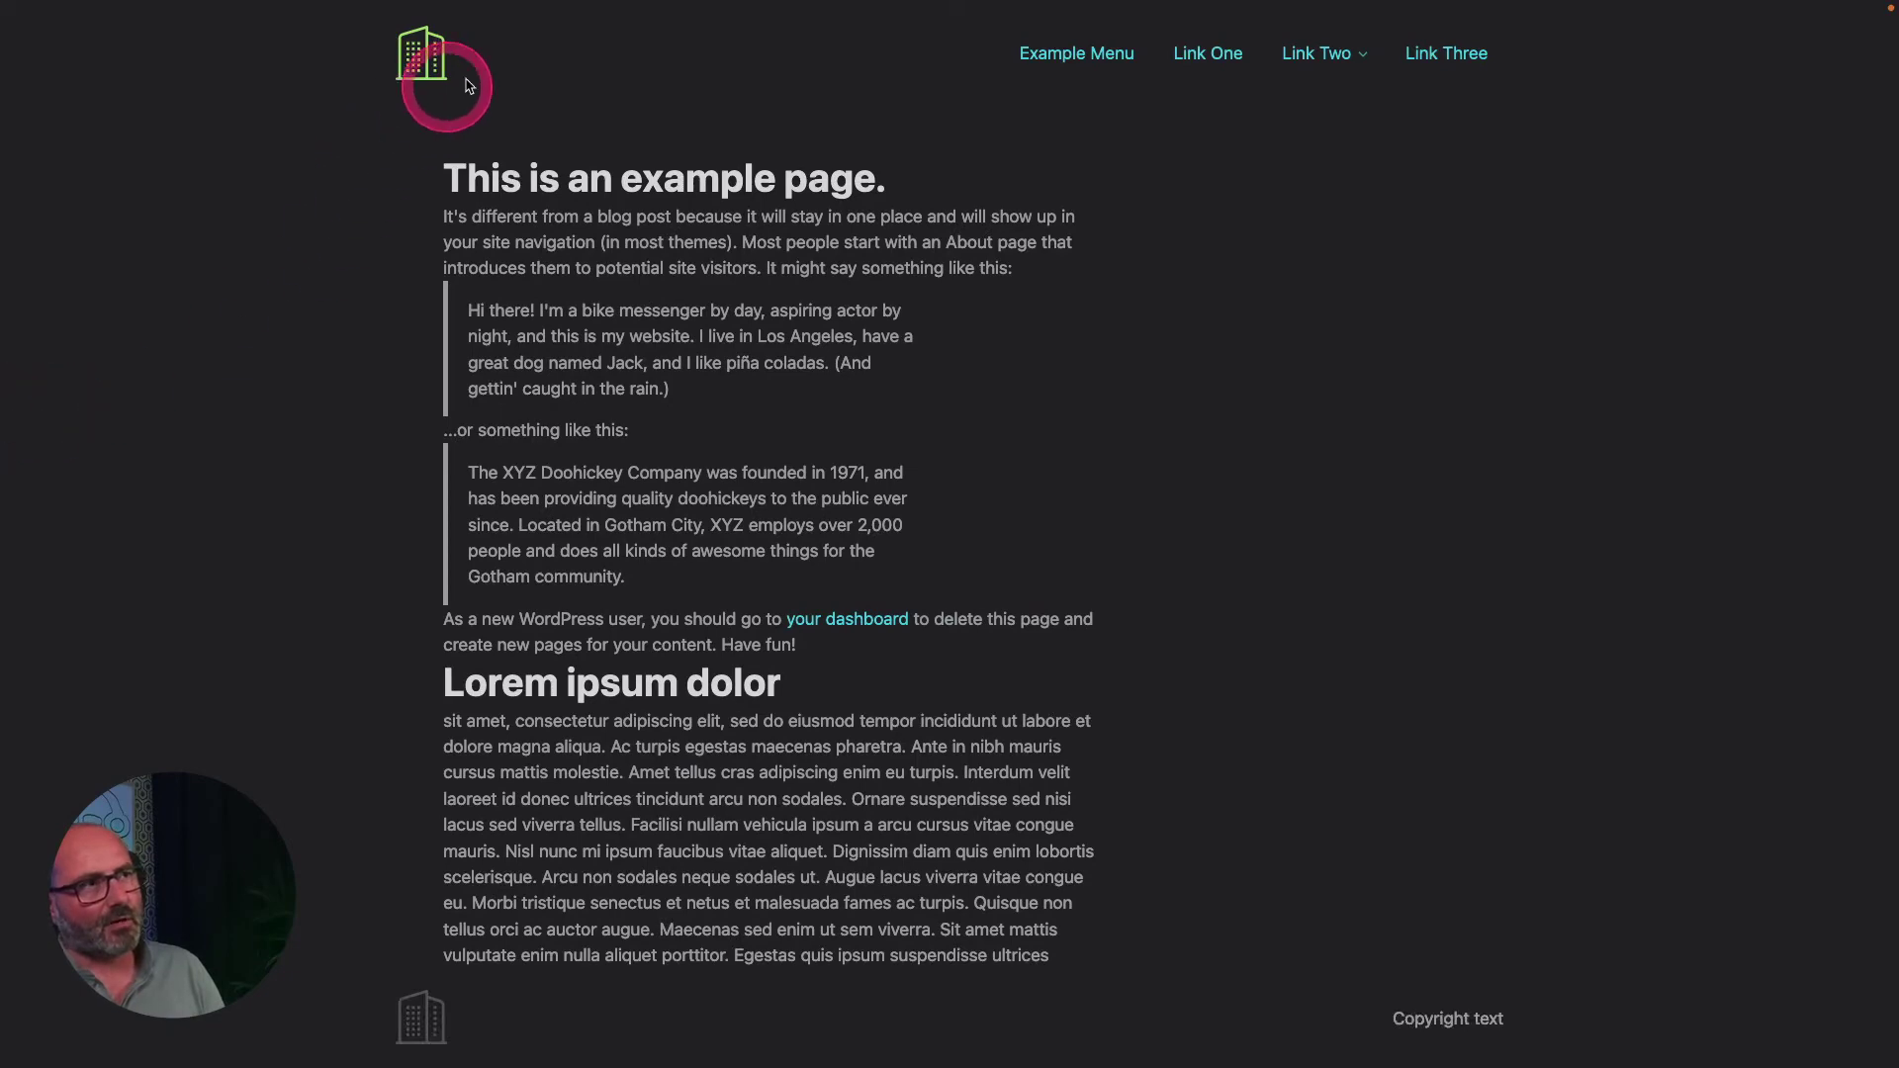
scroll(952, 663, down, 10)
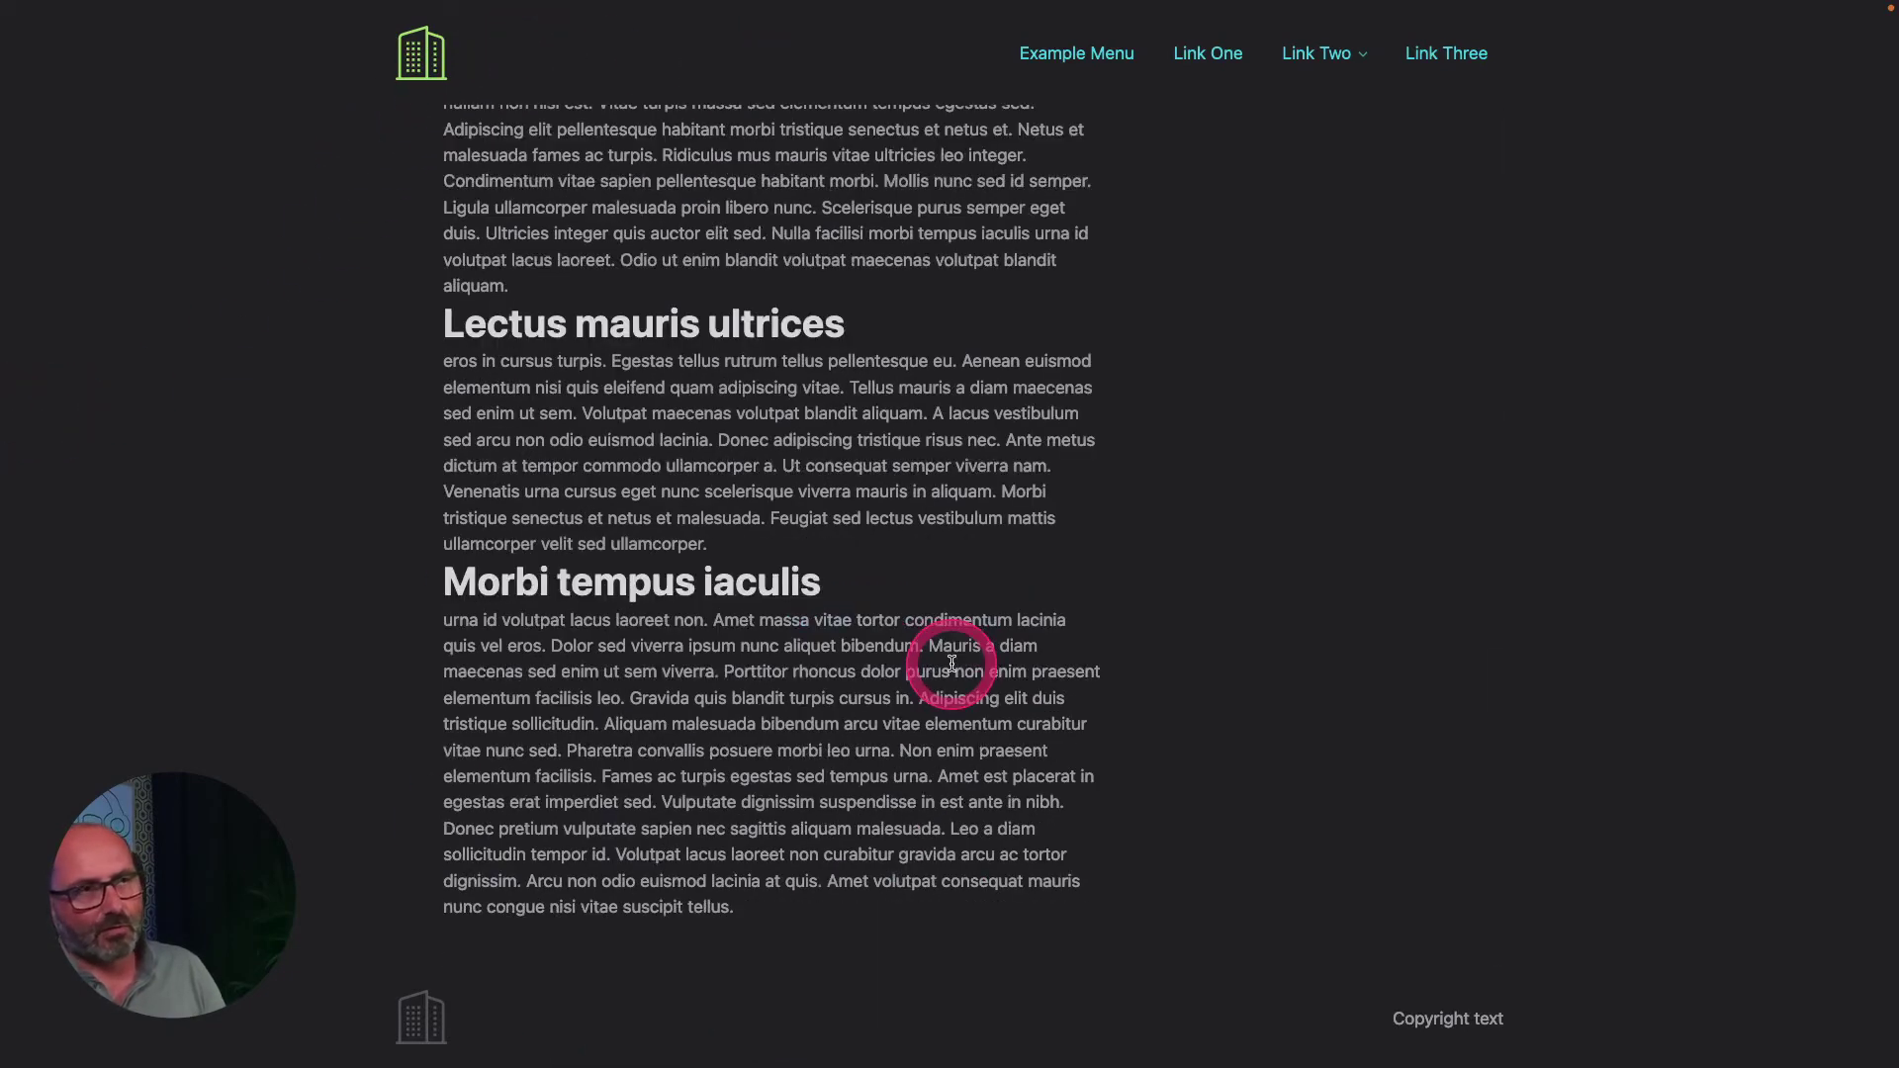
scroll(952, 663, up, 10)
scroll(954, 669, down, 5)
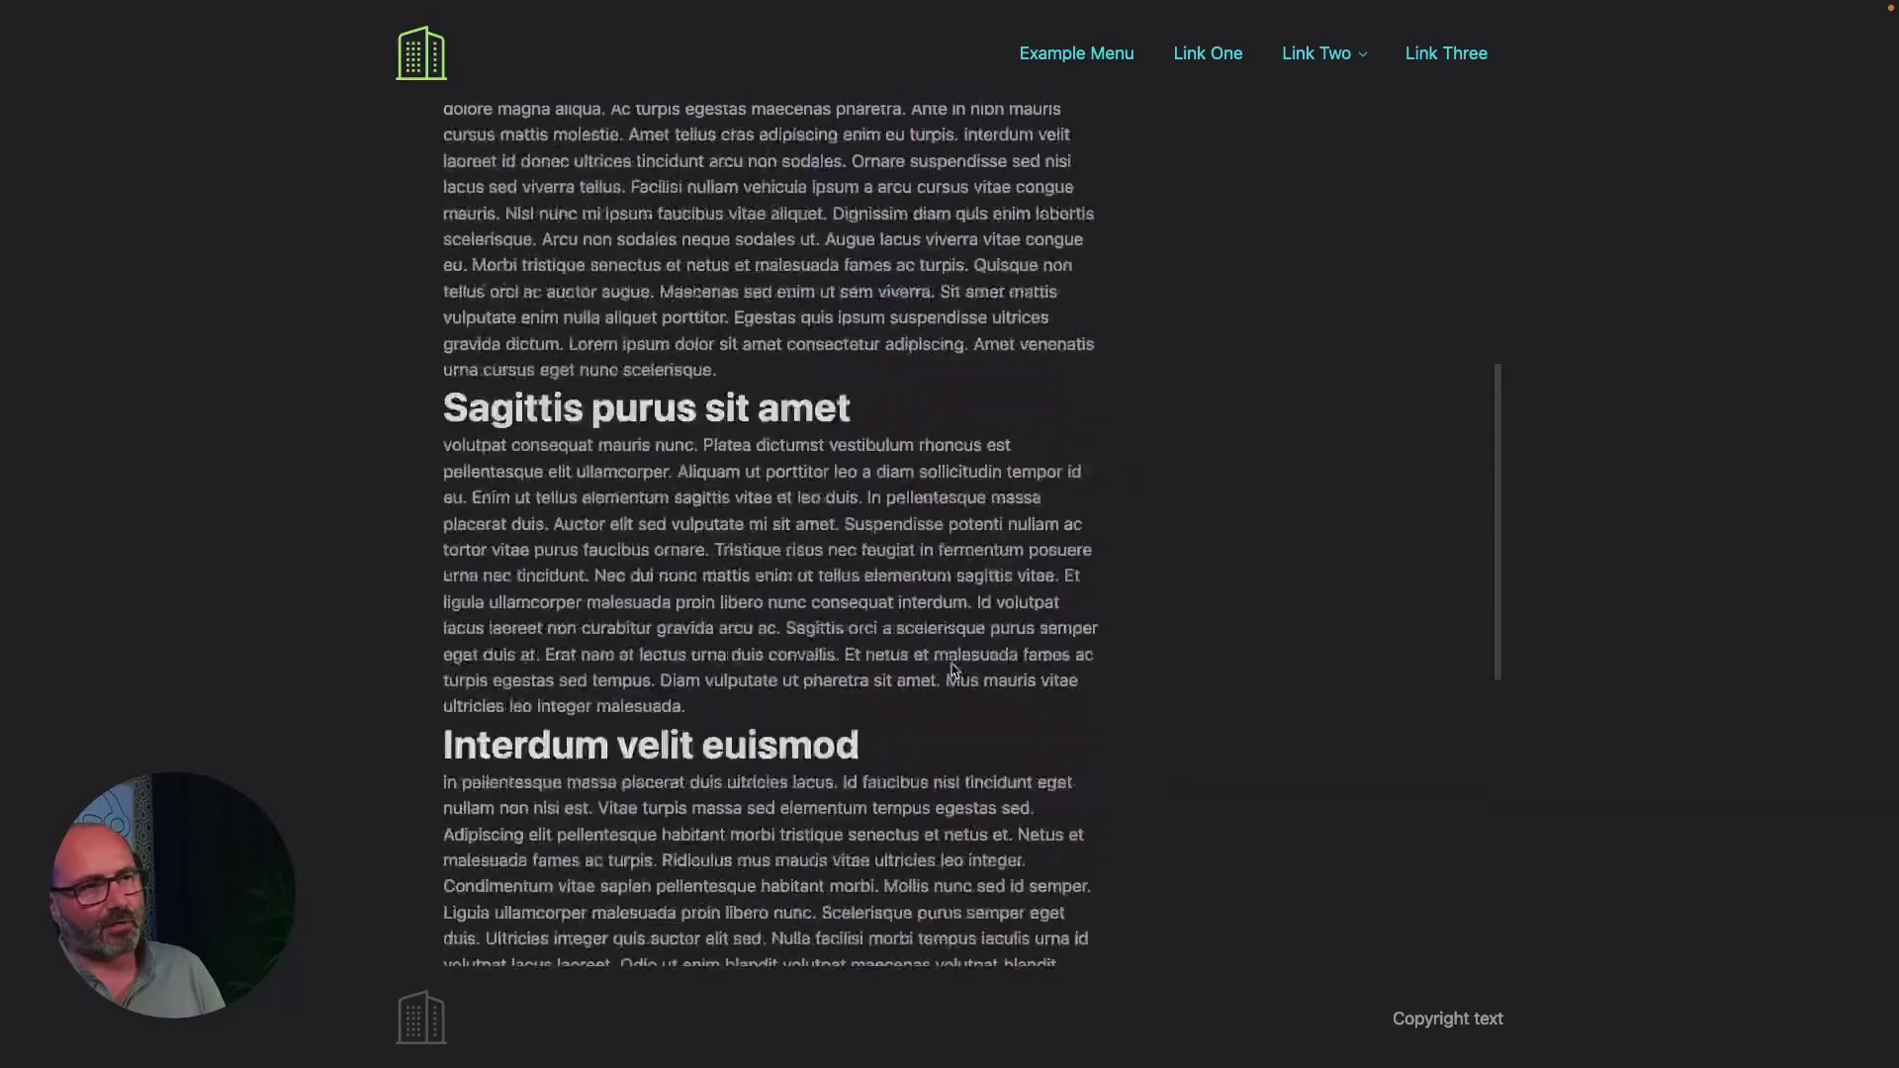
scroll(955, 670, down, 4)
scroll(952, 663, up, 8)
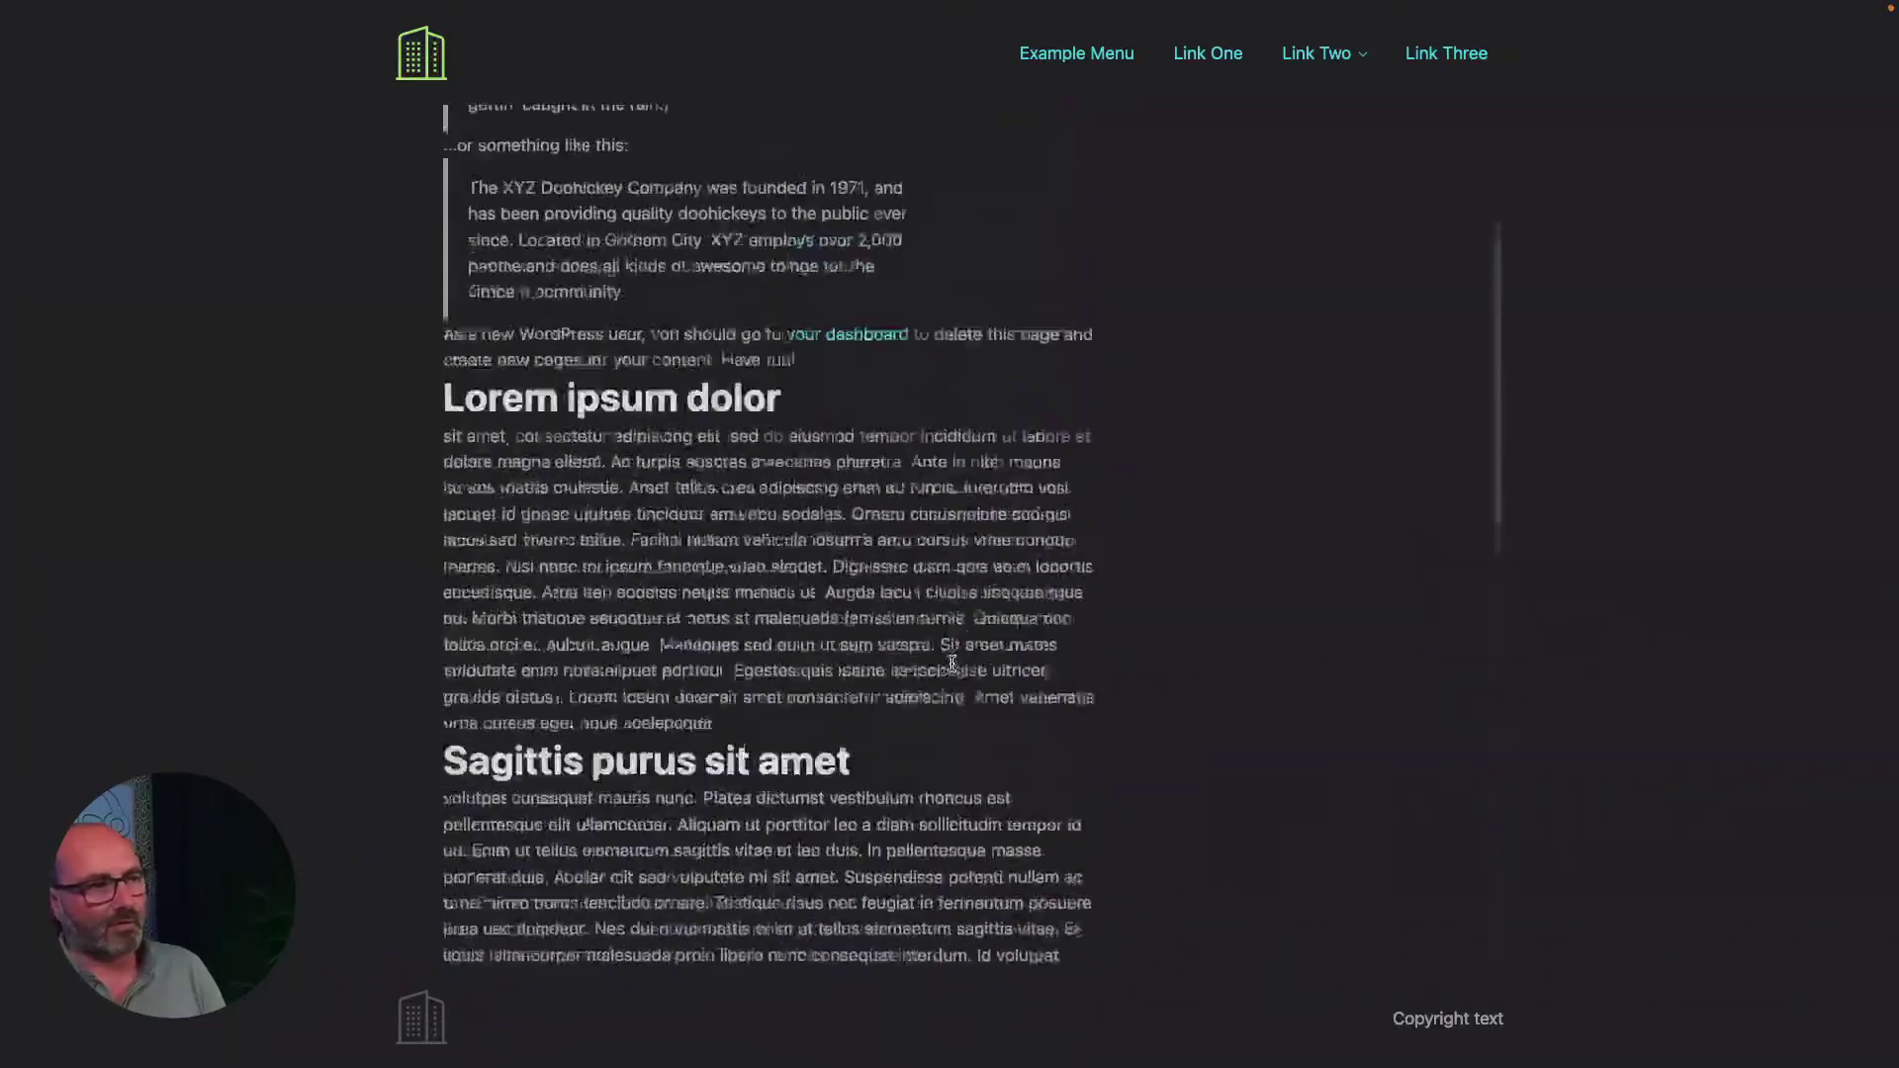
click(87, 119)
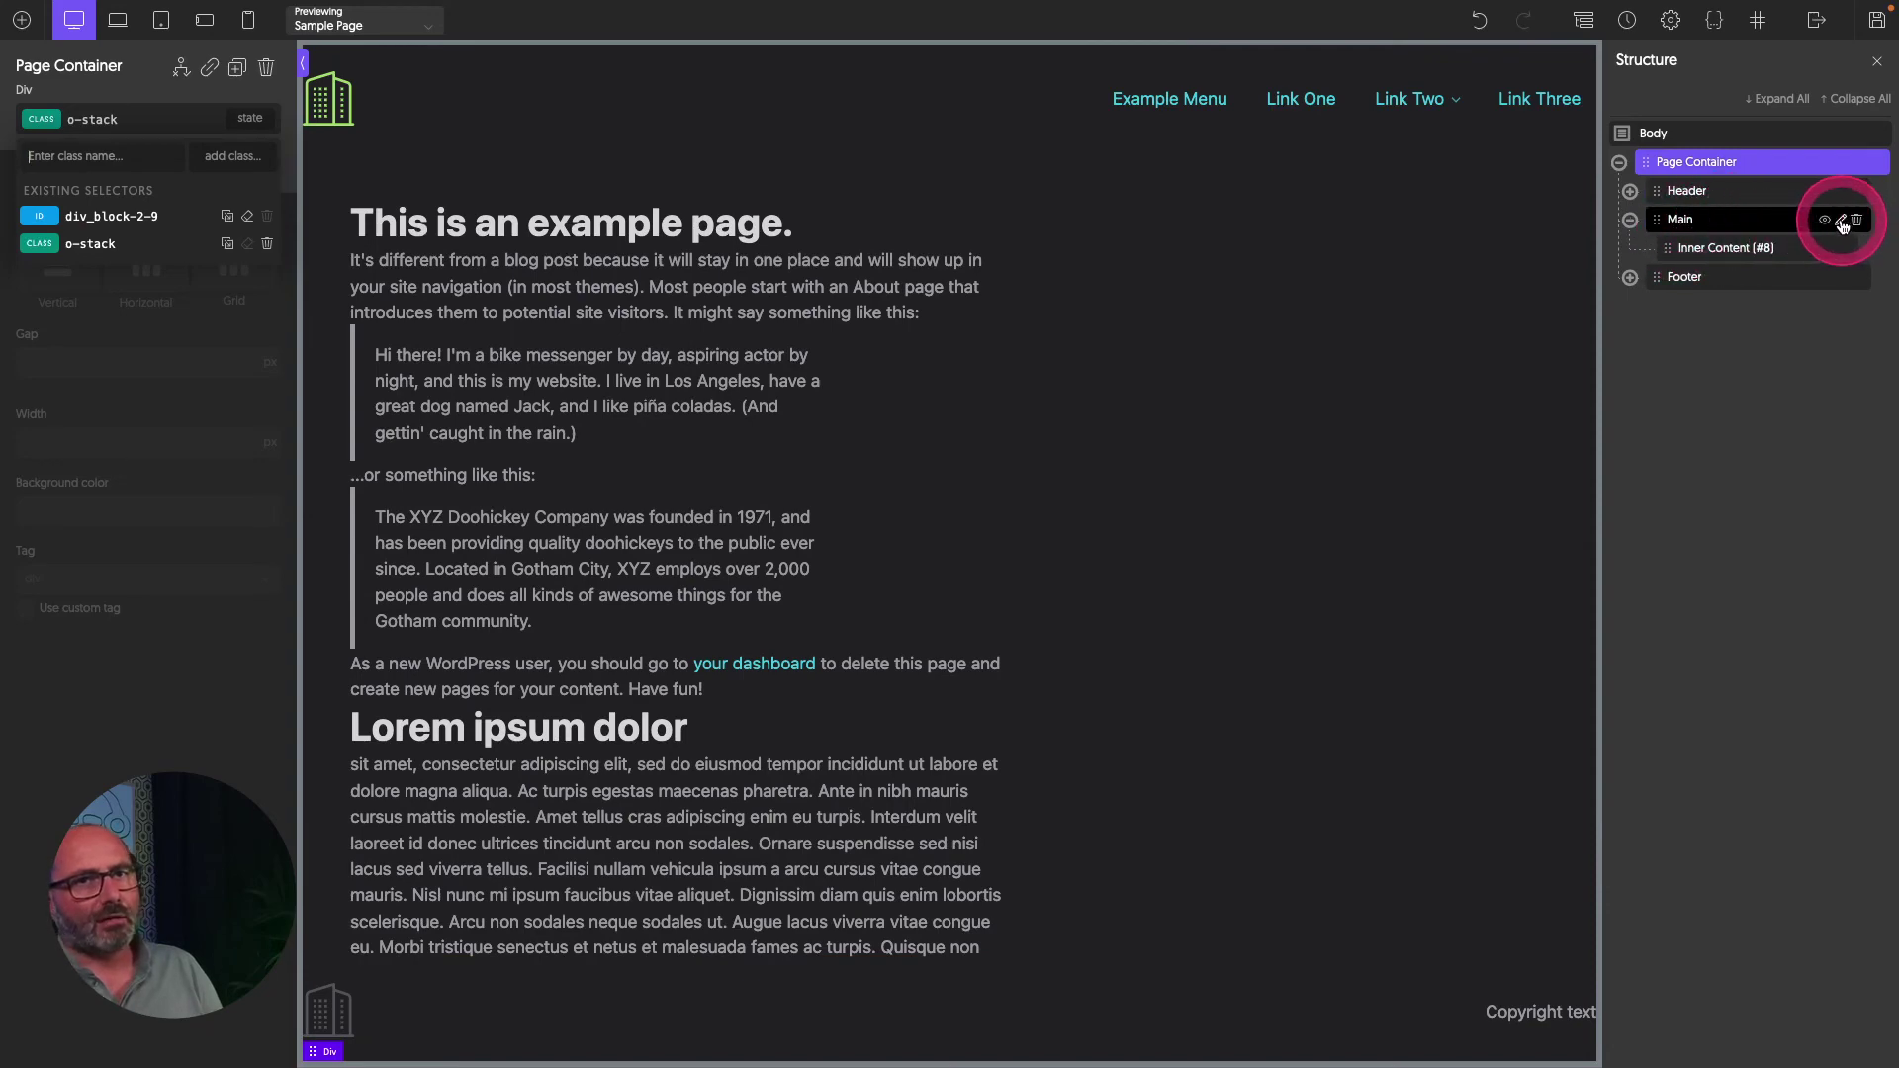
Wrap the Main element in a new div named Meat.
click(1839, 220)
click(1764, 293)
double_click(1701, 220)
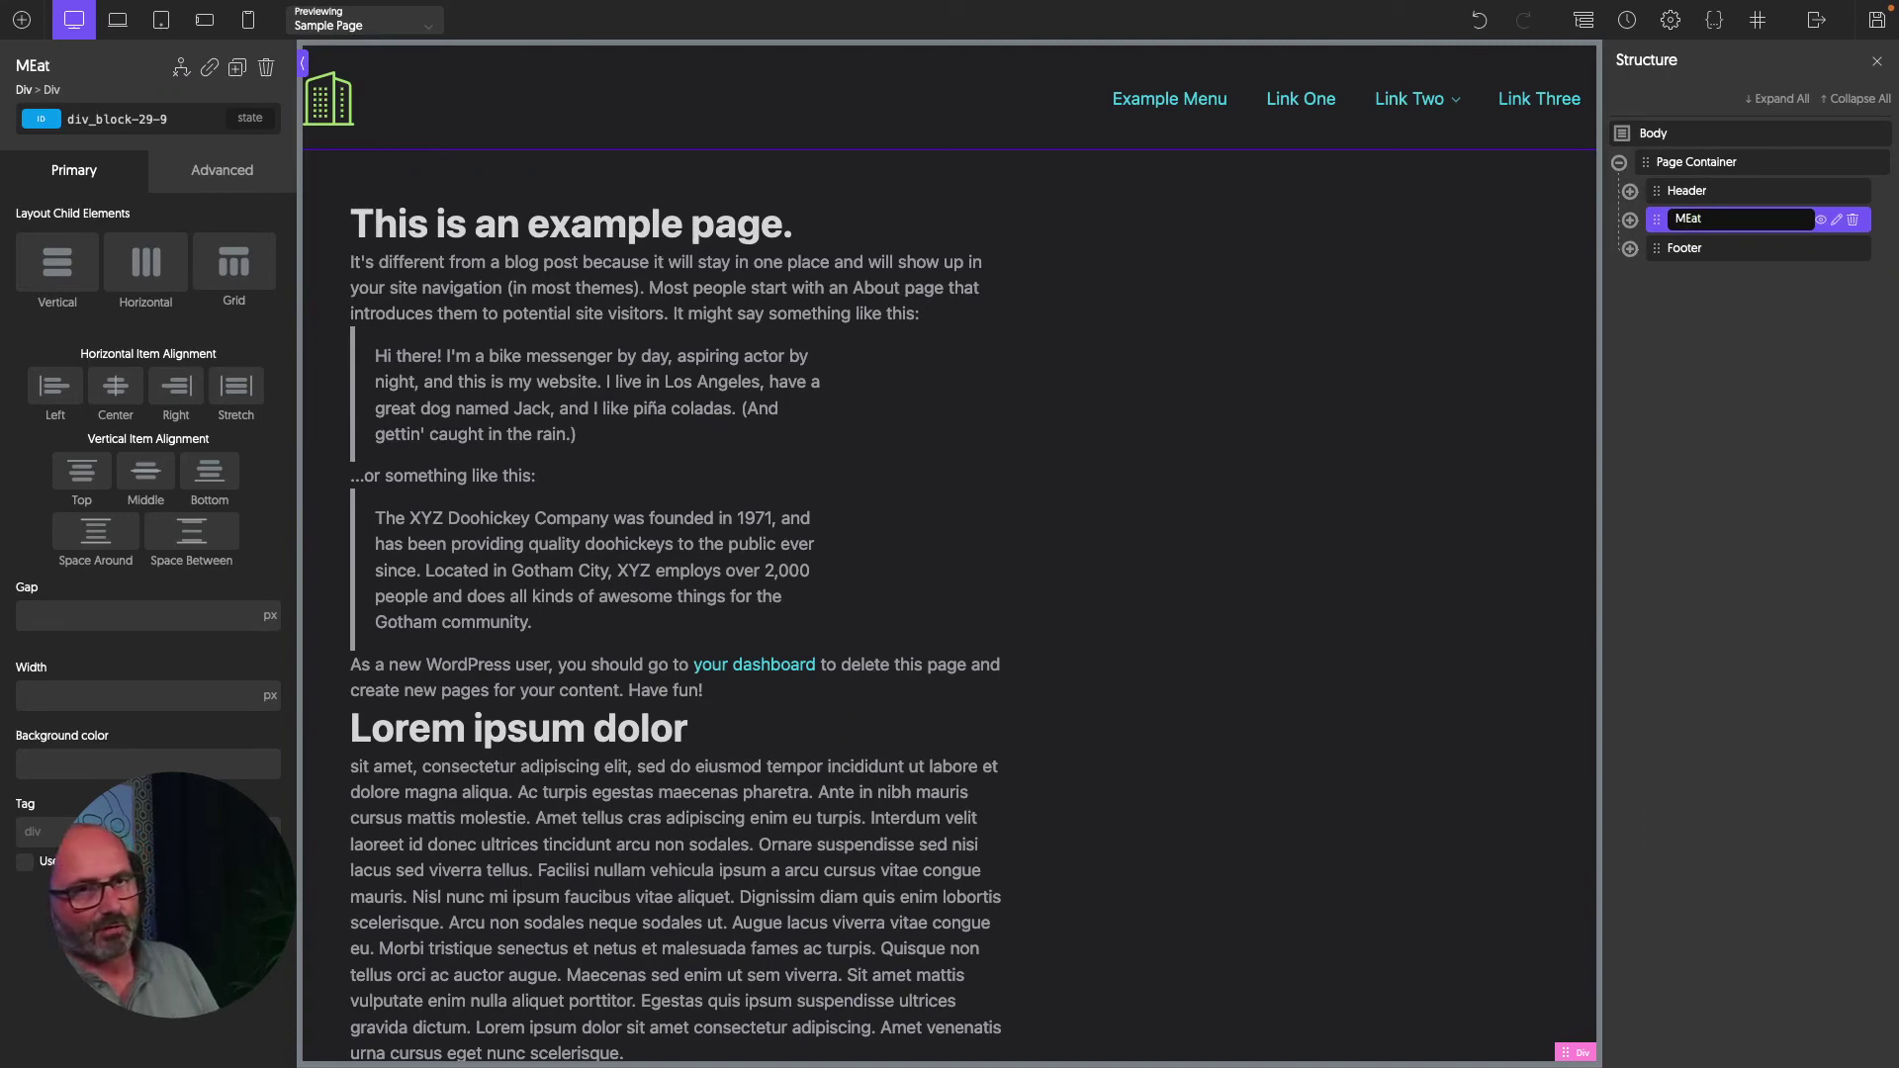
key(Return)
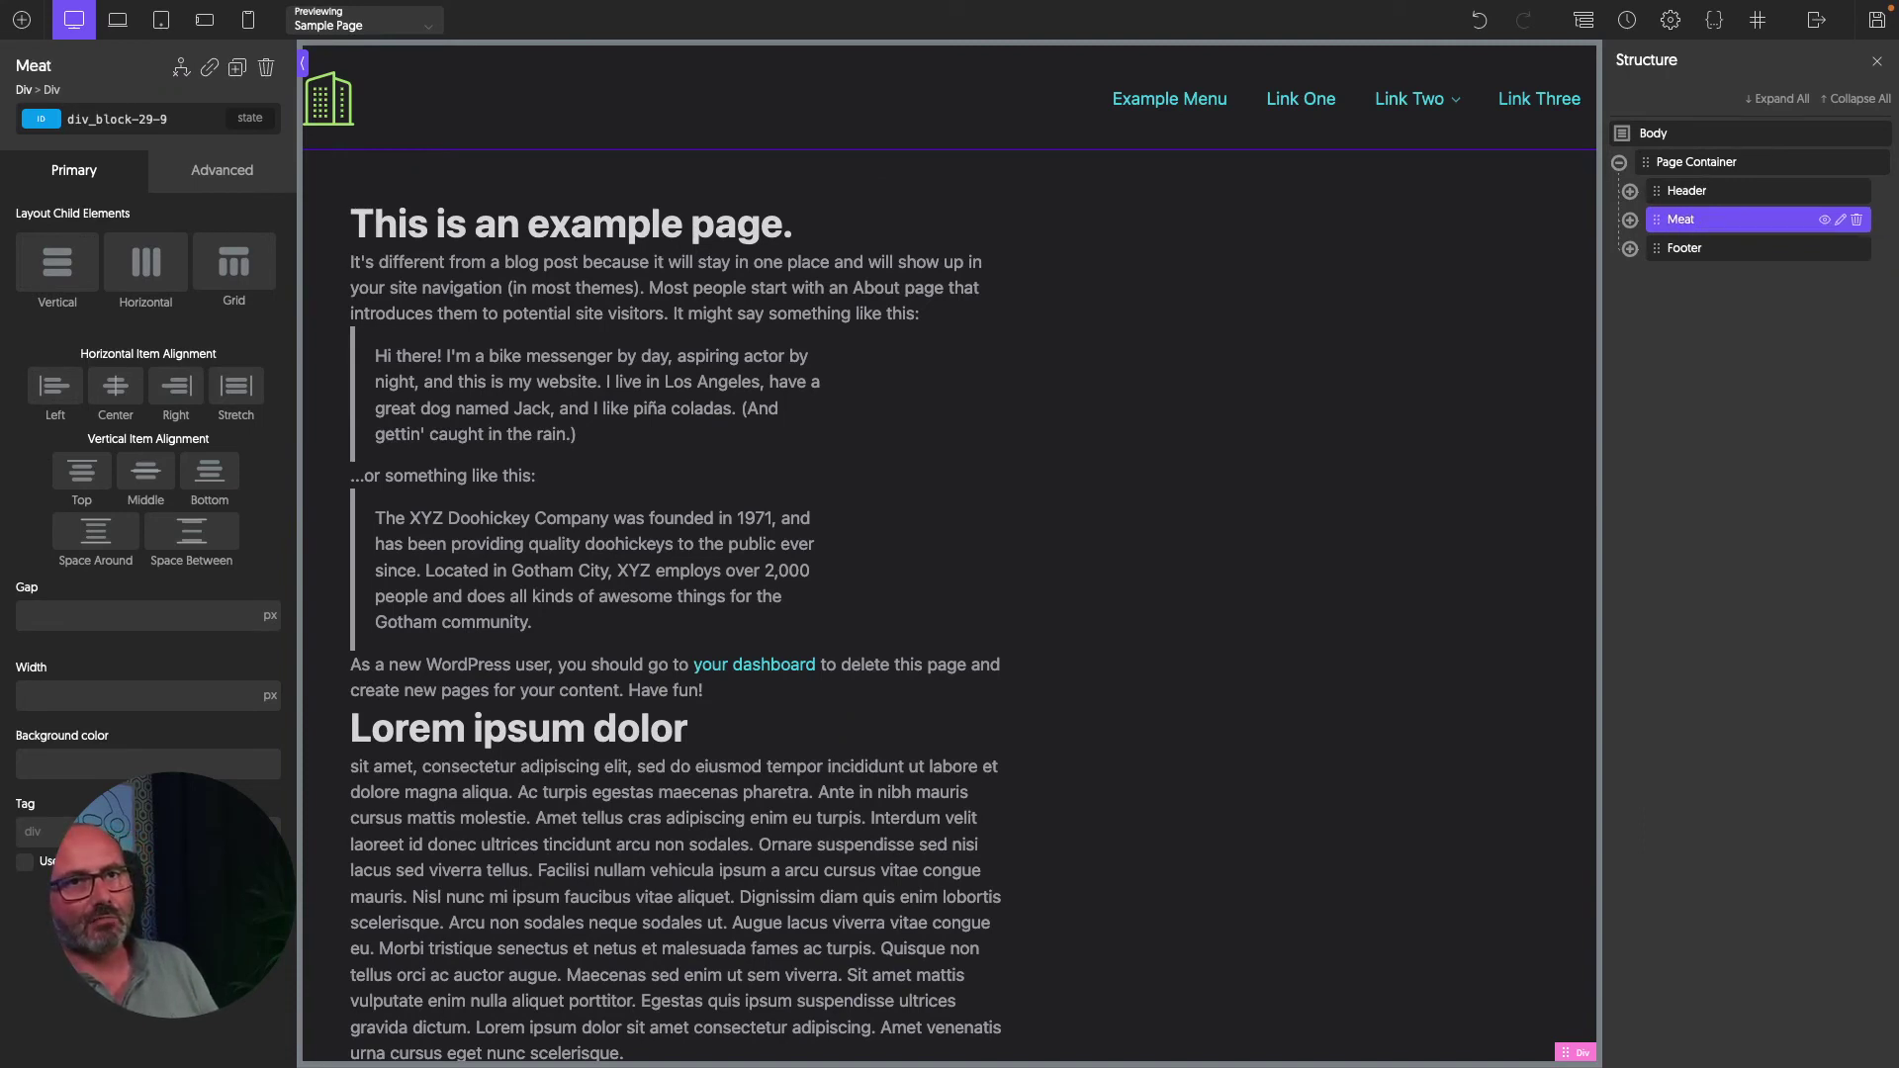
Add a Div named Left inside Meat with its HTML tag set to aside.
click(181, 67)
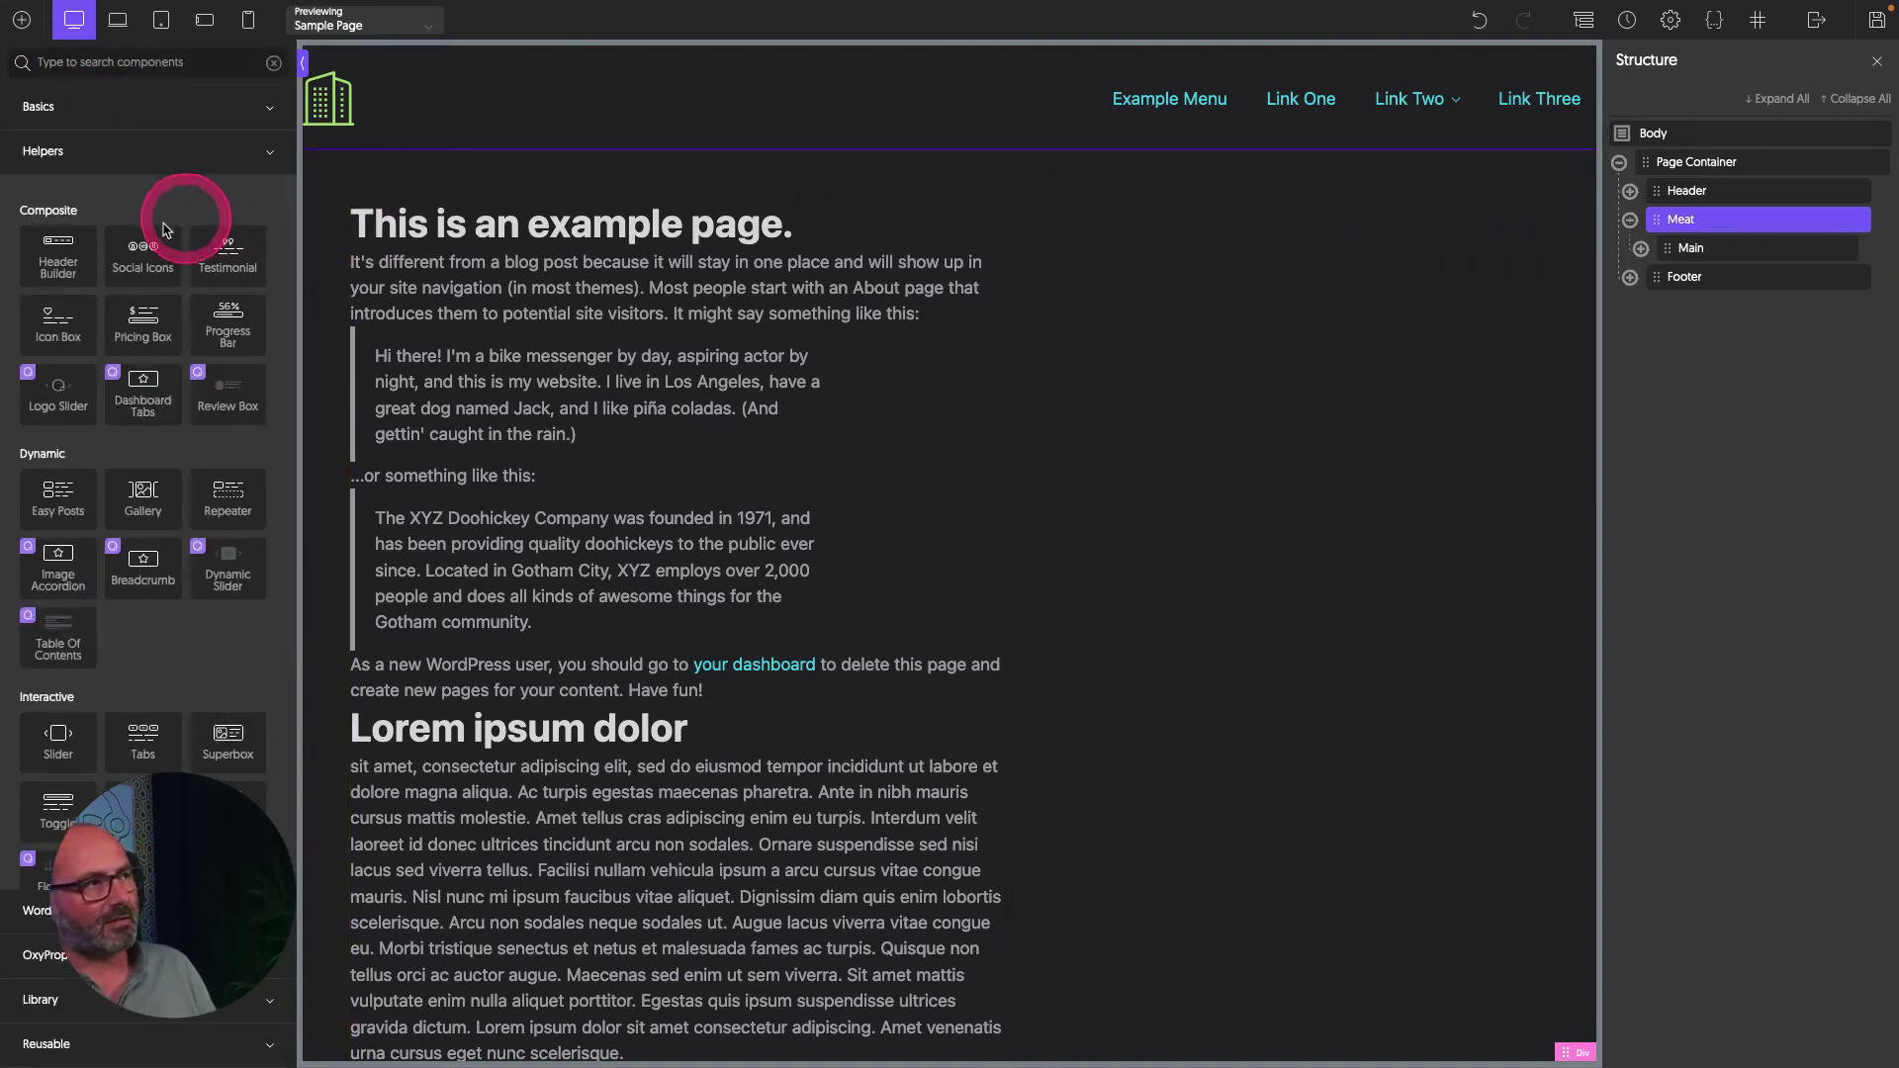
click(128, 345)
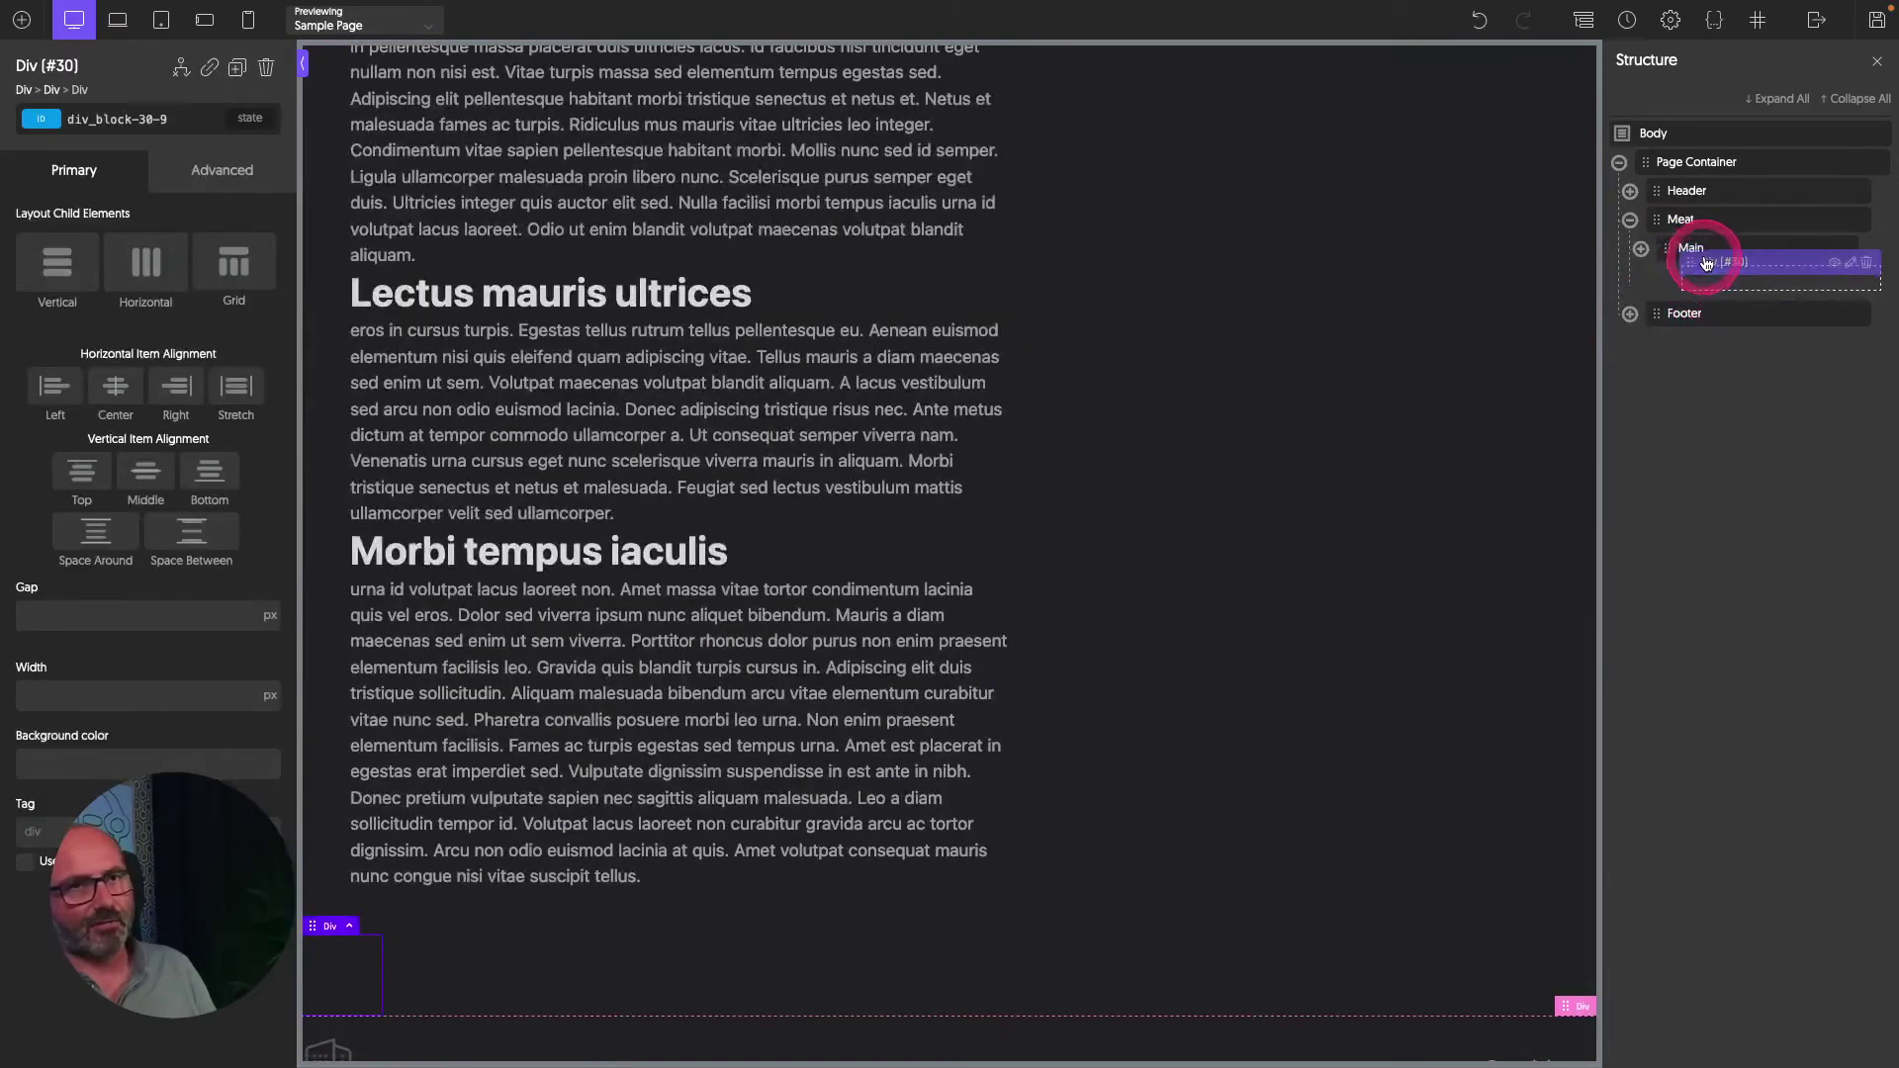
double_click(1697, 249)
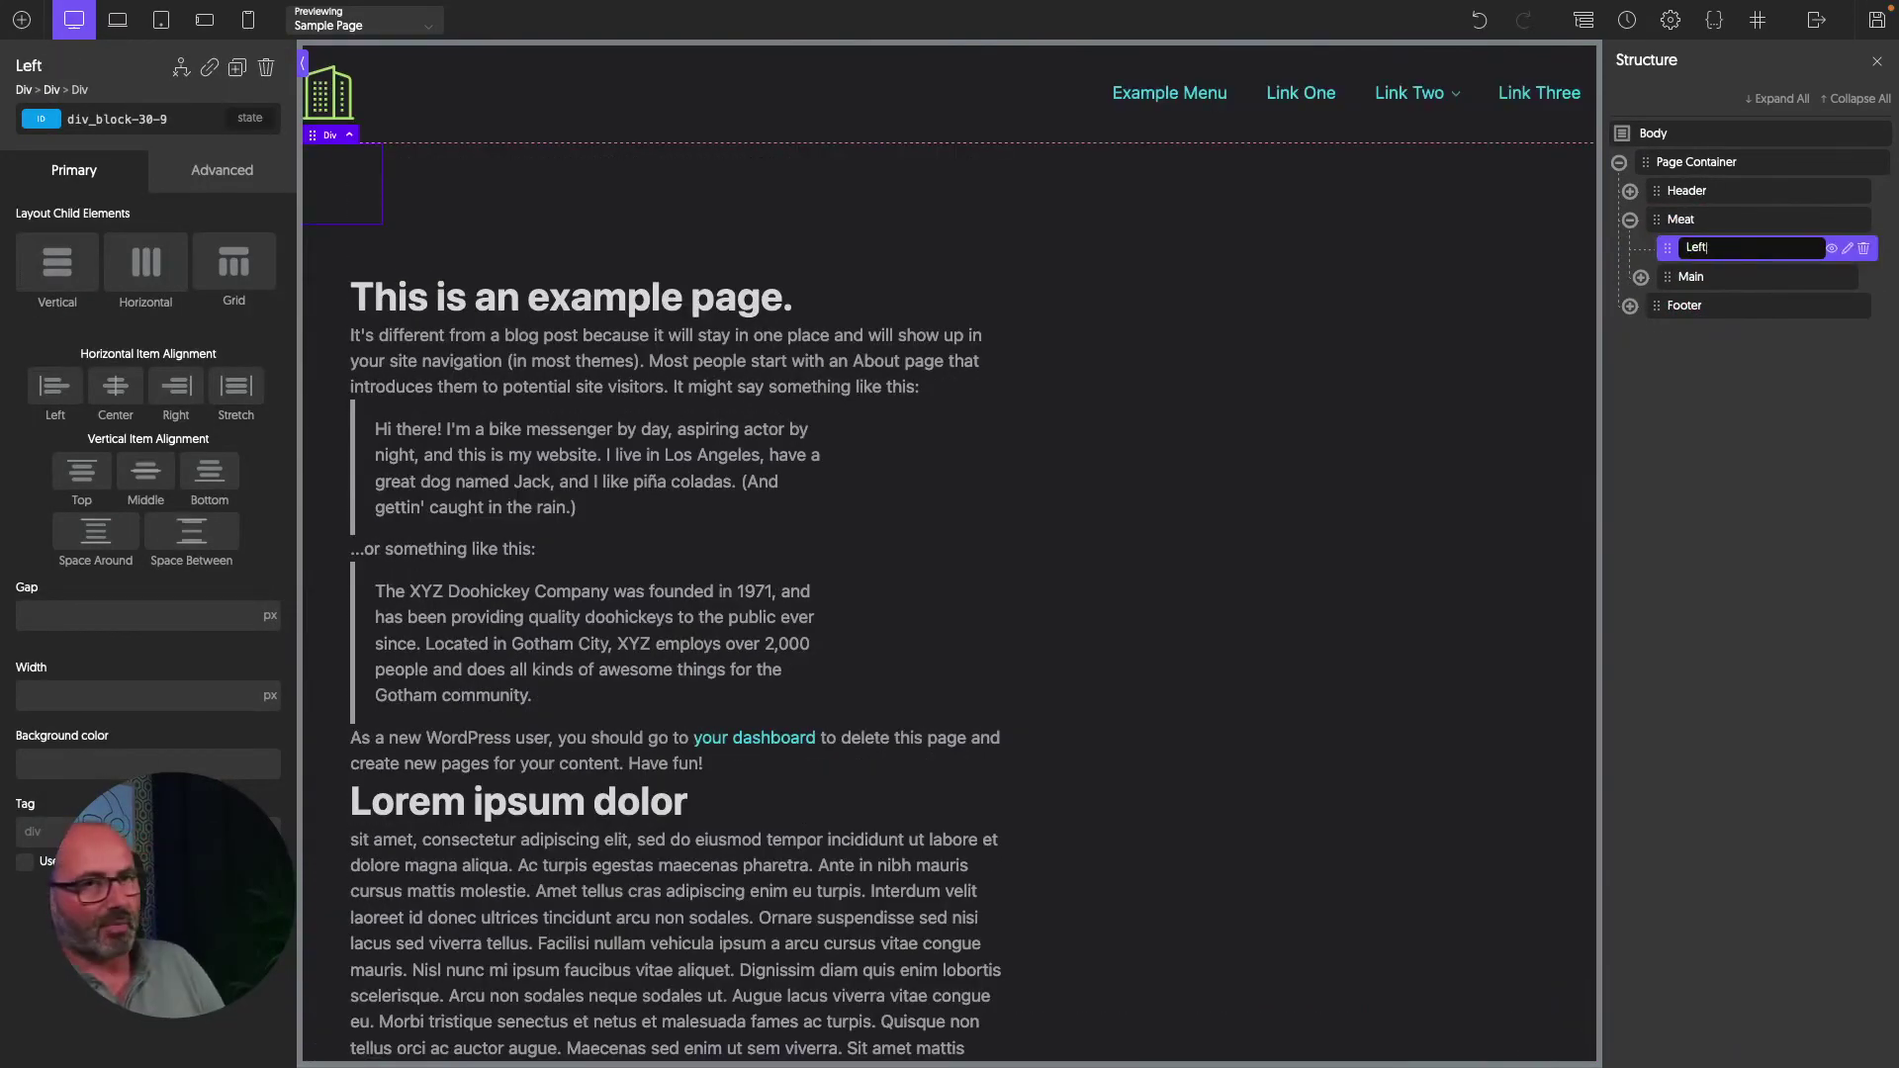
text(Left)
key(Return)
click(149, 831)
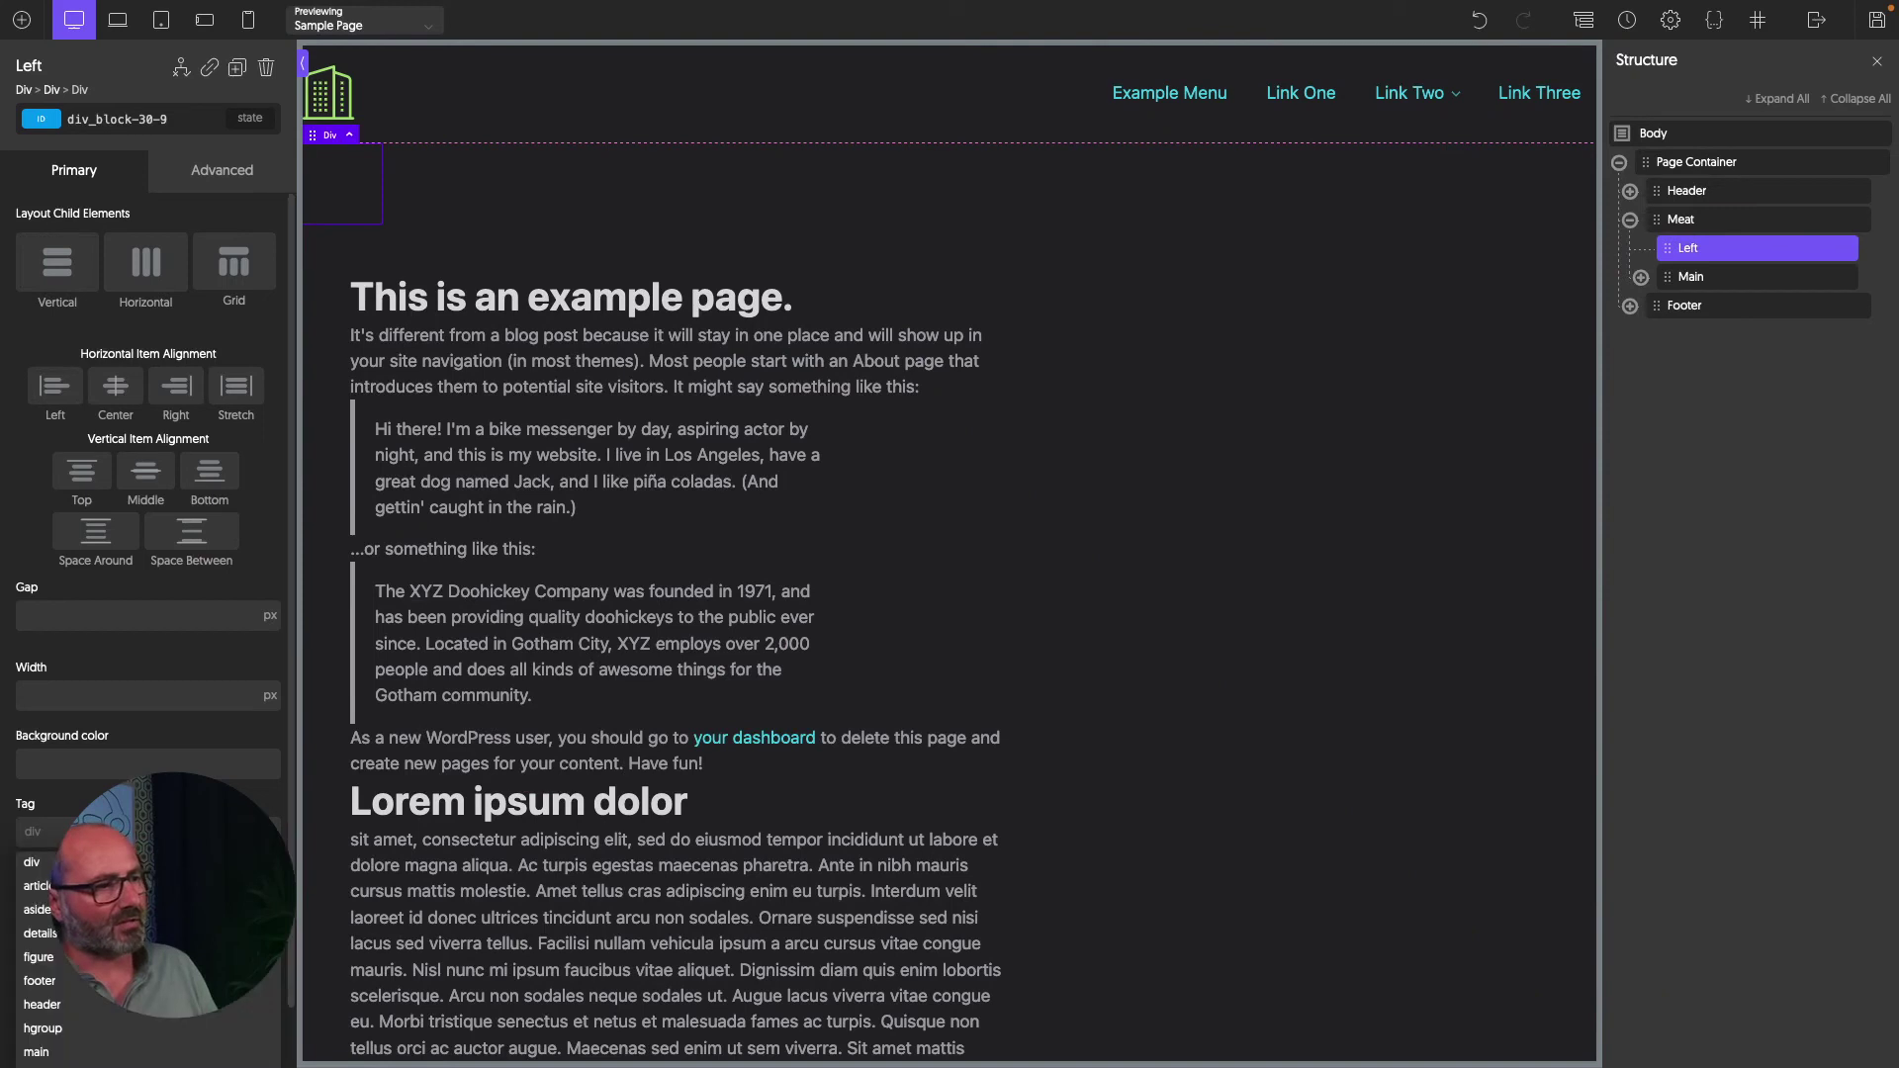
click(37, 909)
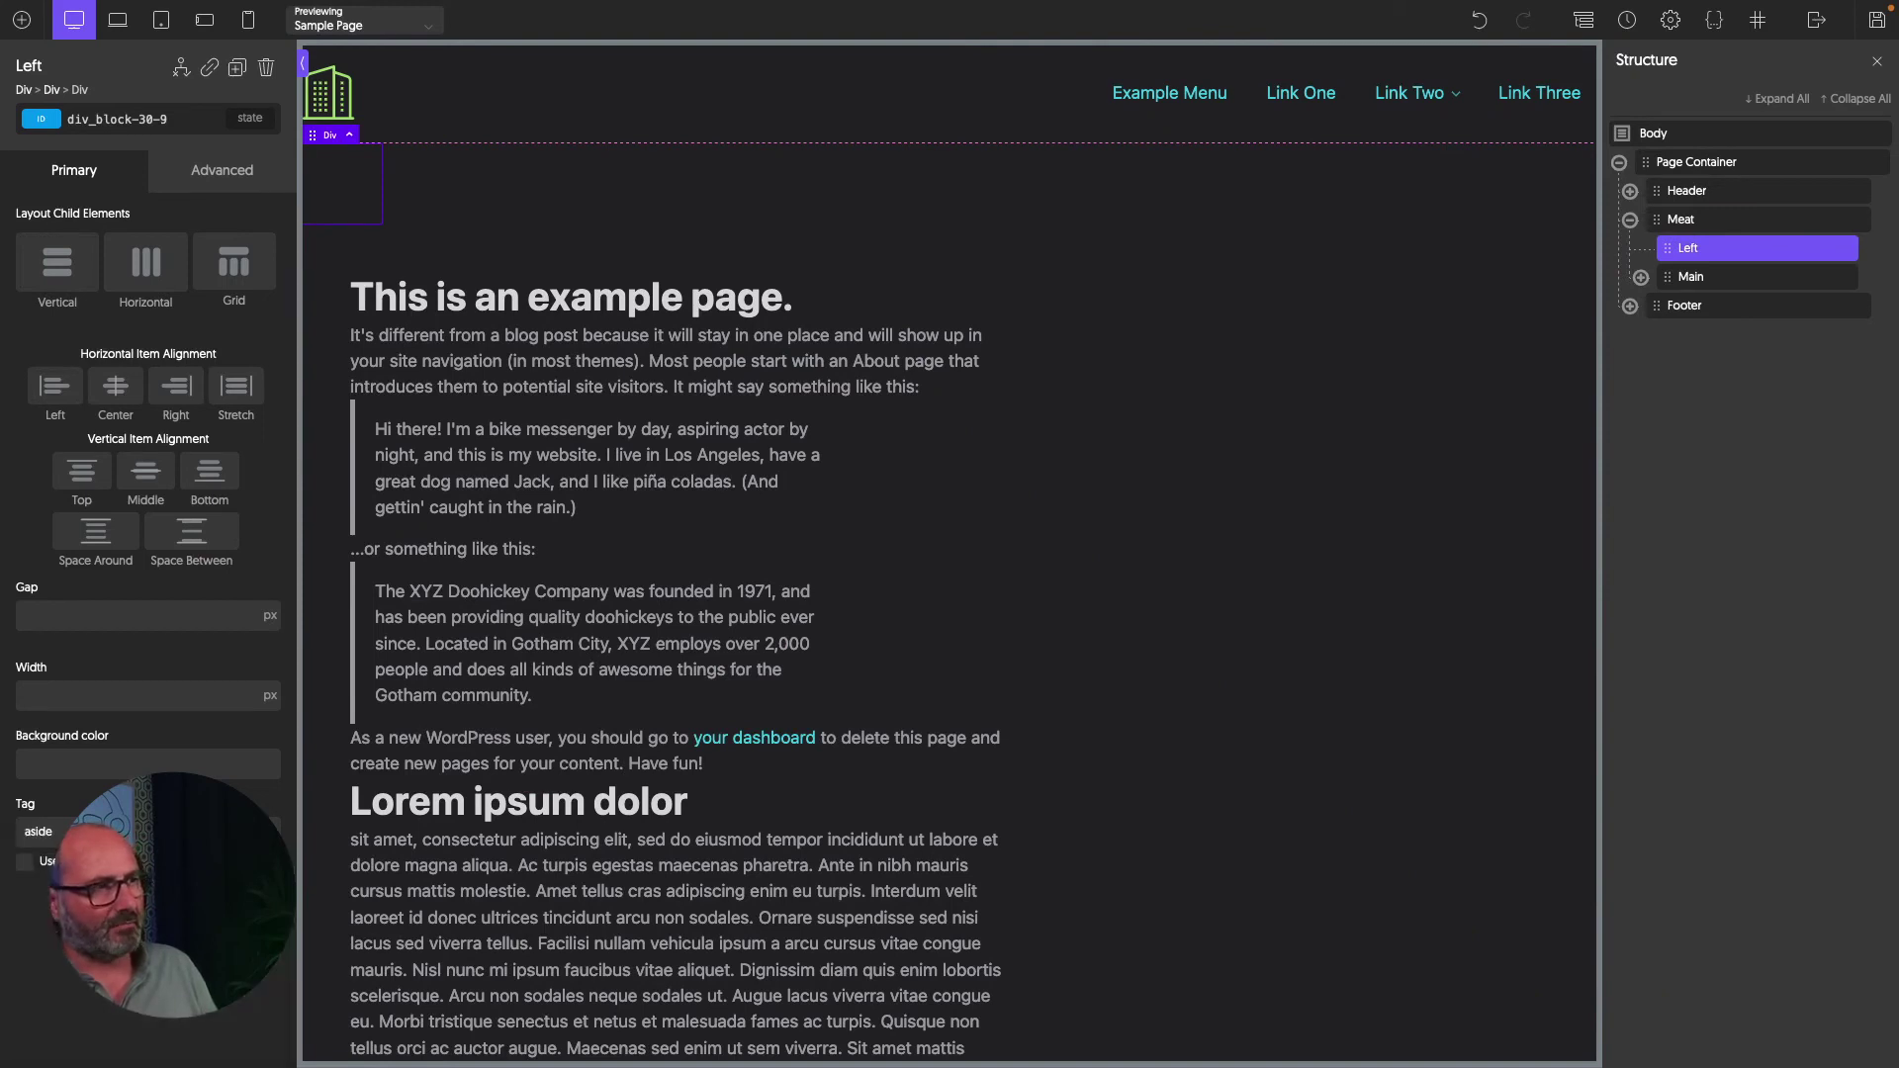
click(1714, 220)
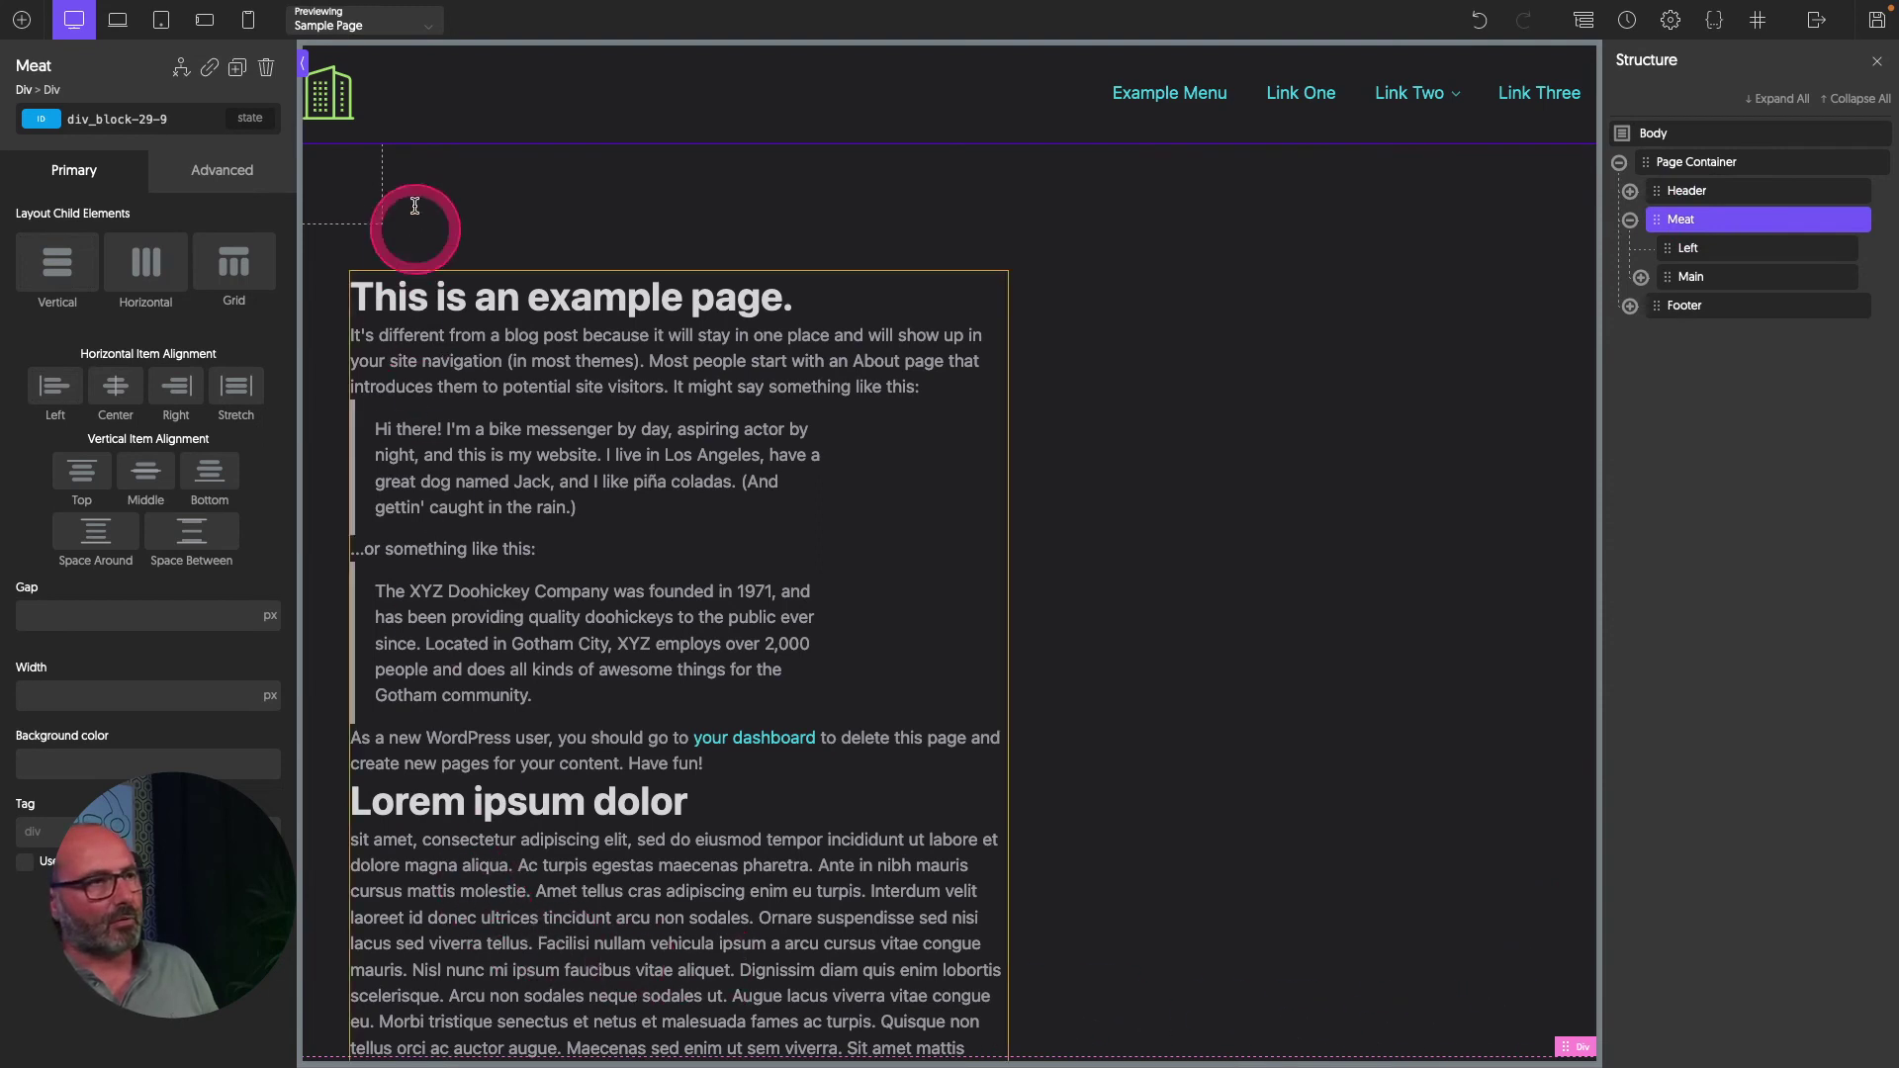
Give the Meat div the o-left-sidebar-1 class.
click(194, 125)
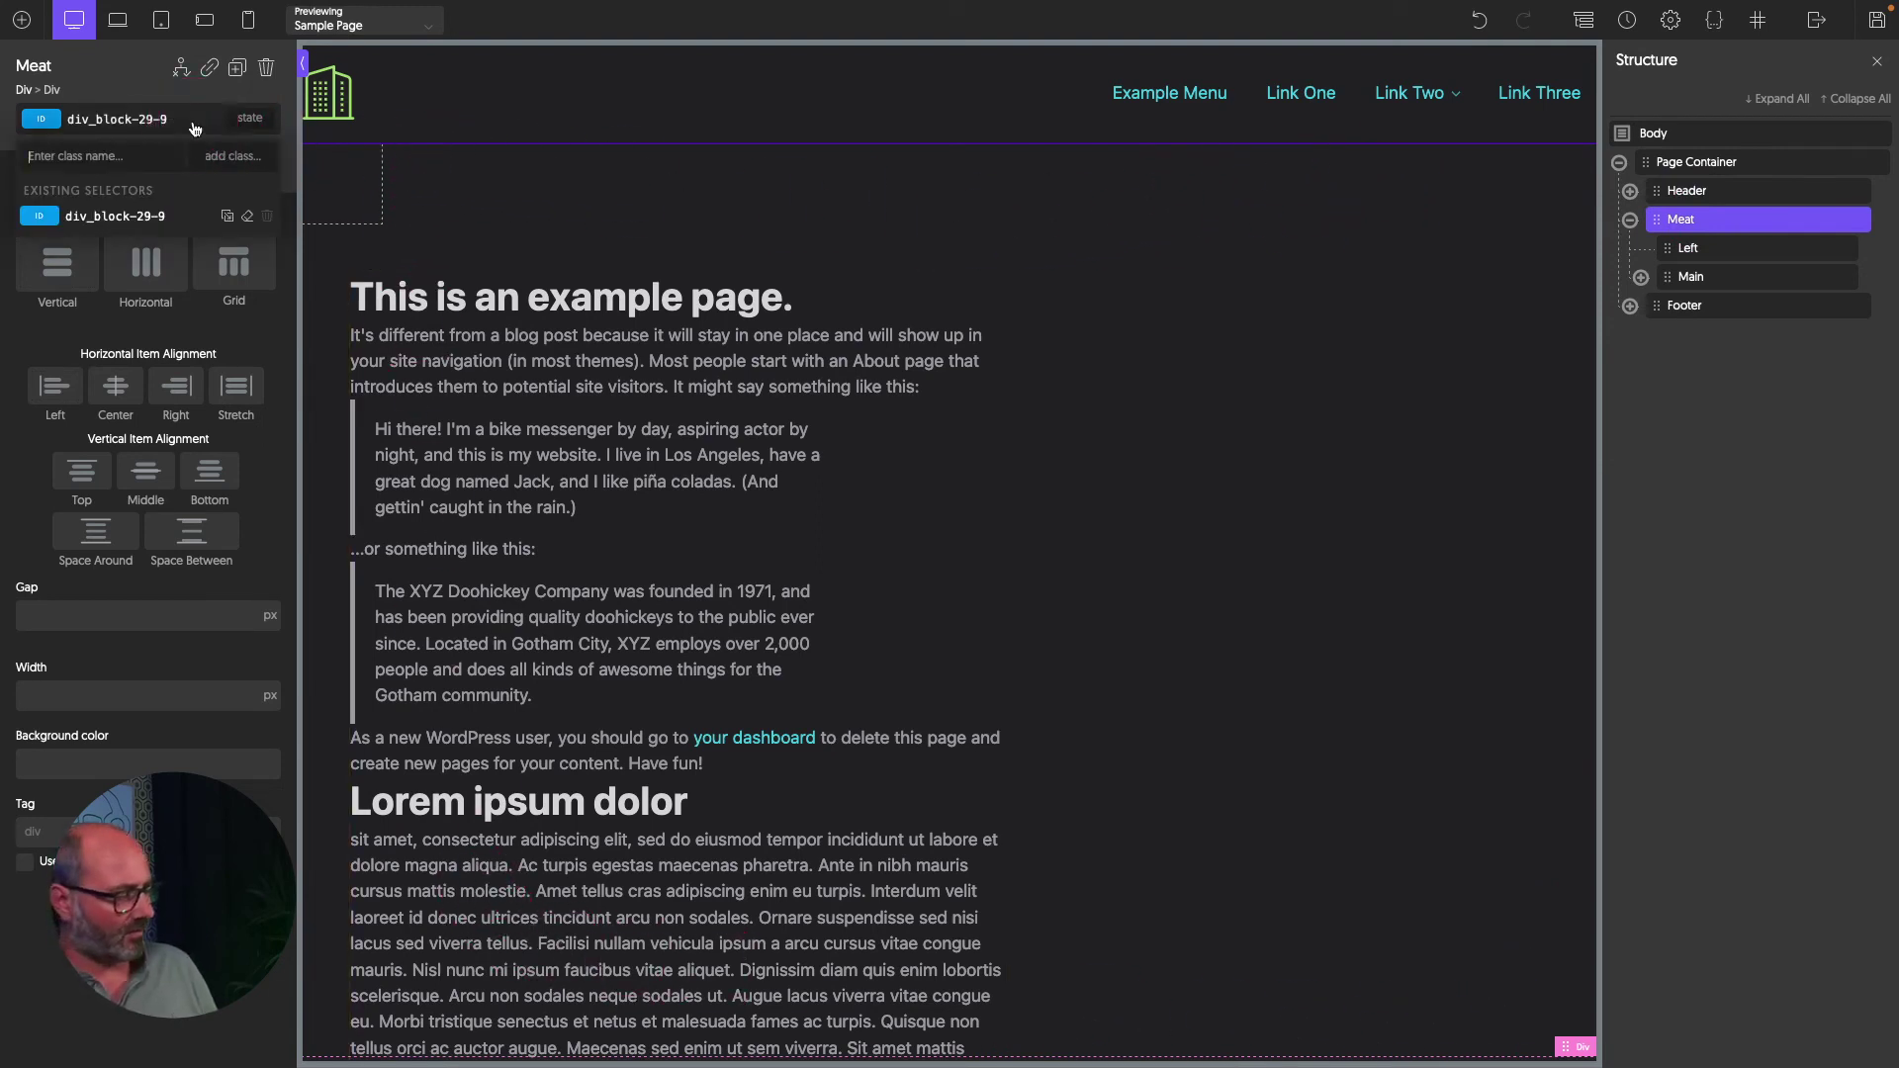
text(side)
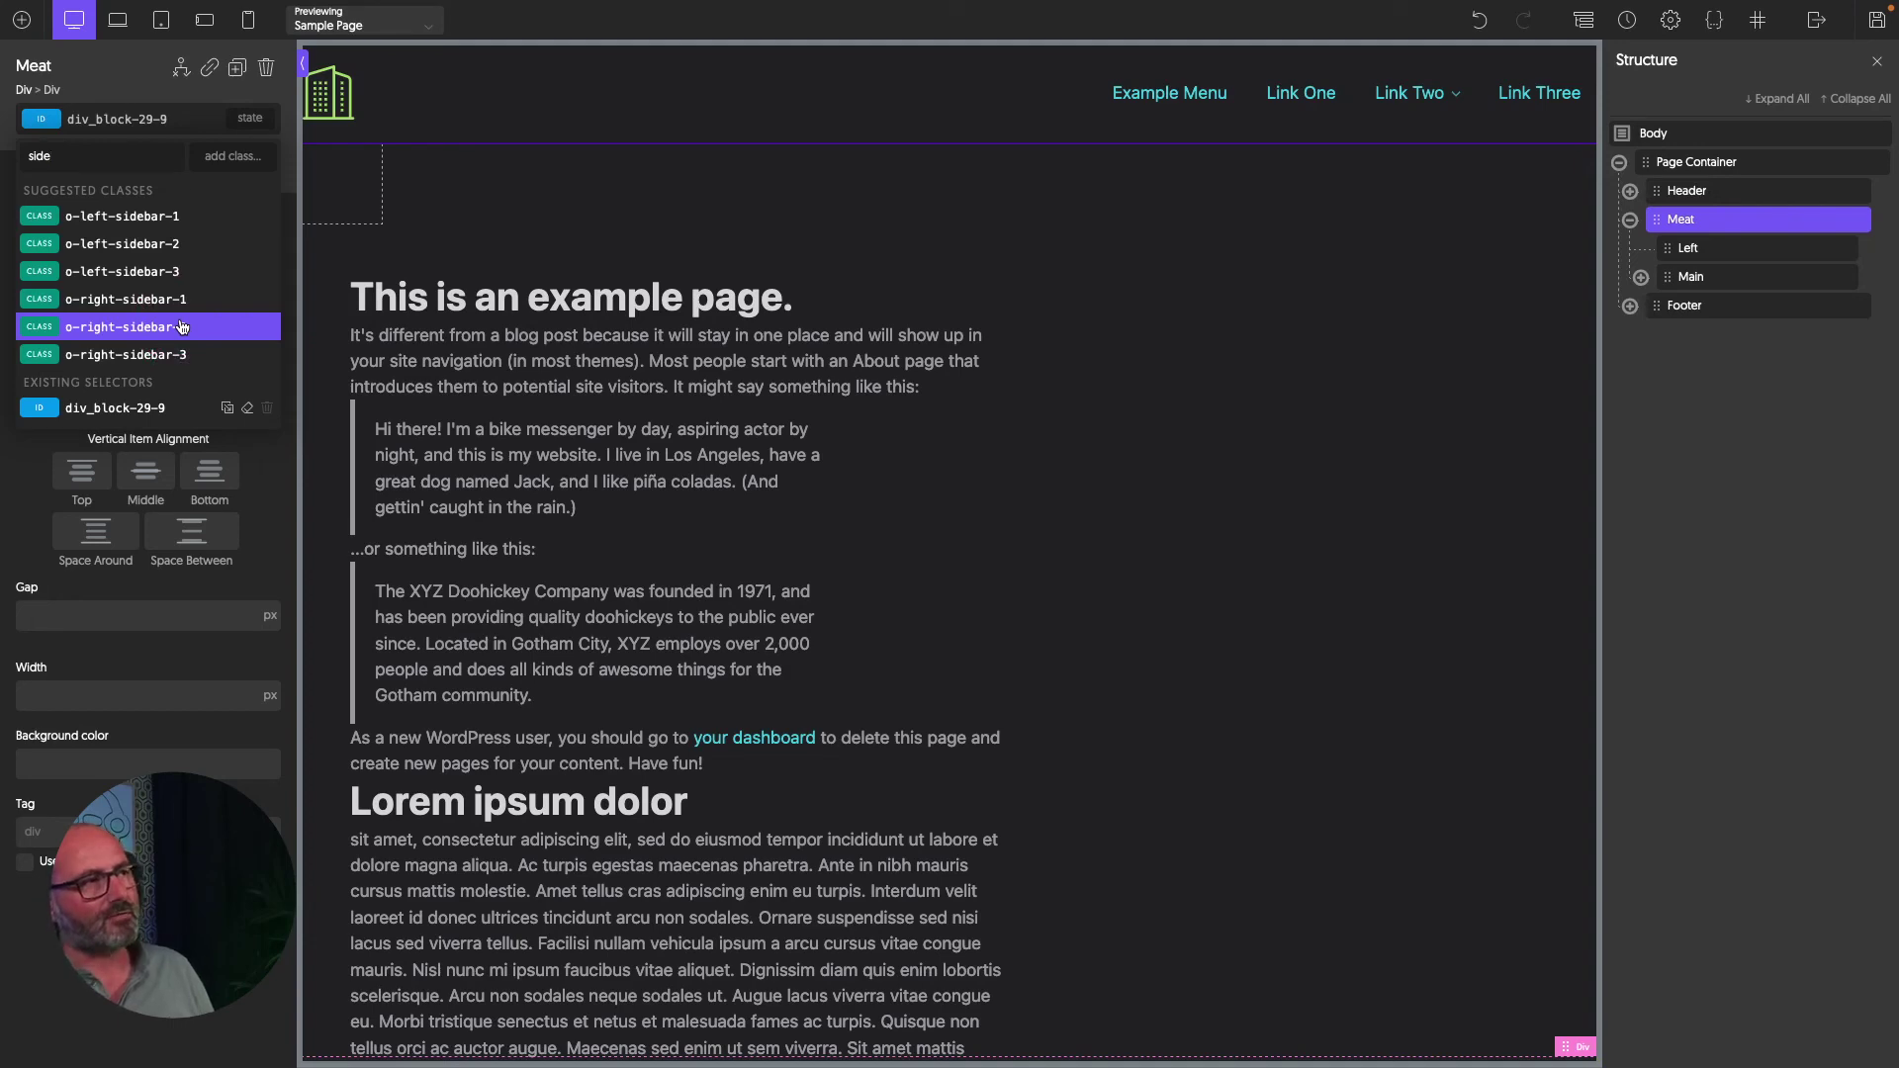
click(170, 220)
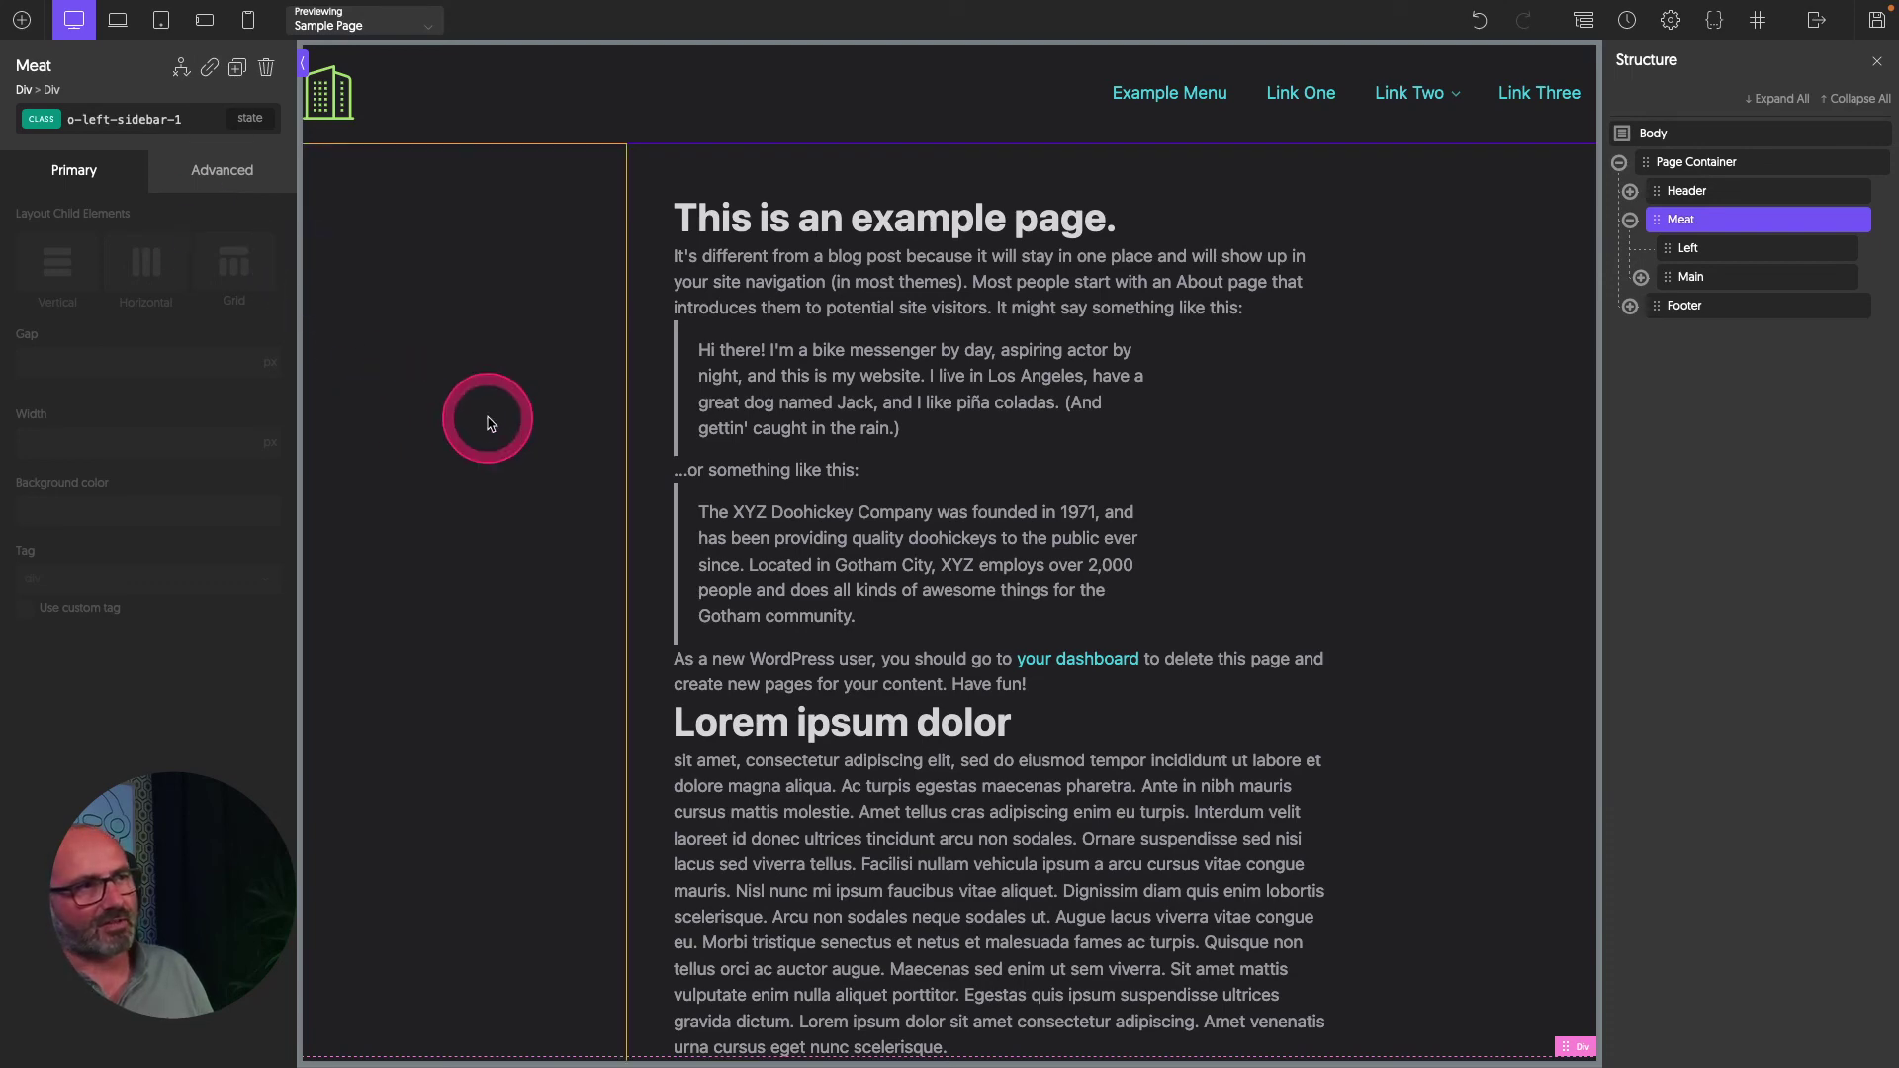
Set the Left sidebar's background colour to the Surf 2 swatch.
click(1715, 250)
click(185, 763)
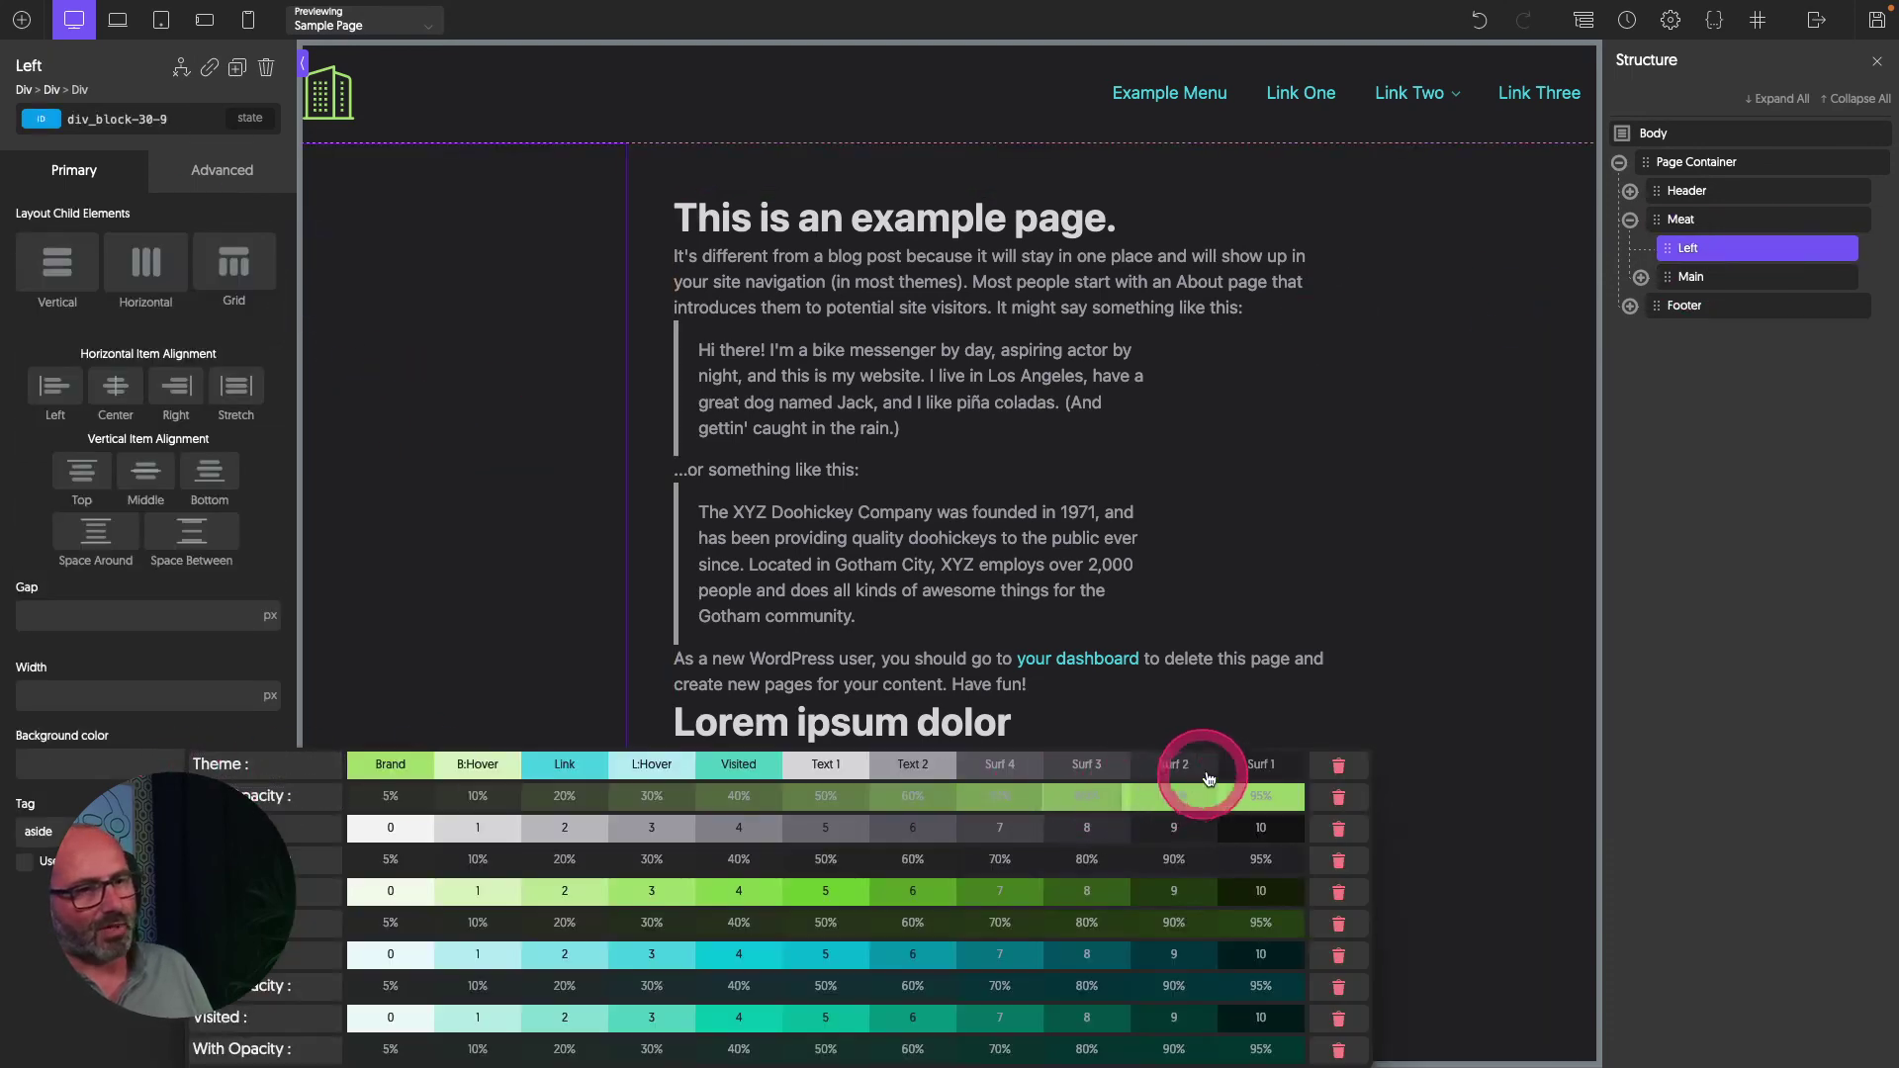
click(1171, 762)
Add a Helpers > Table of Contents element inside the Left sidebar.
click(22, 21)
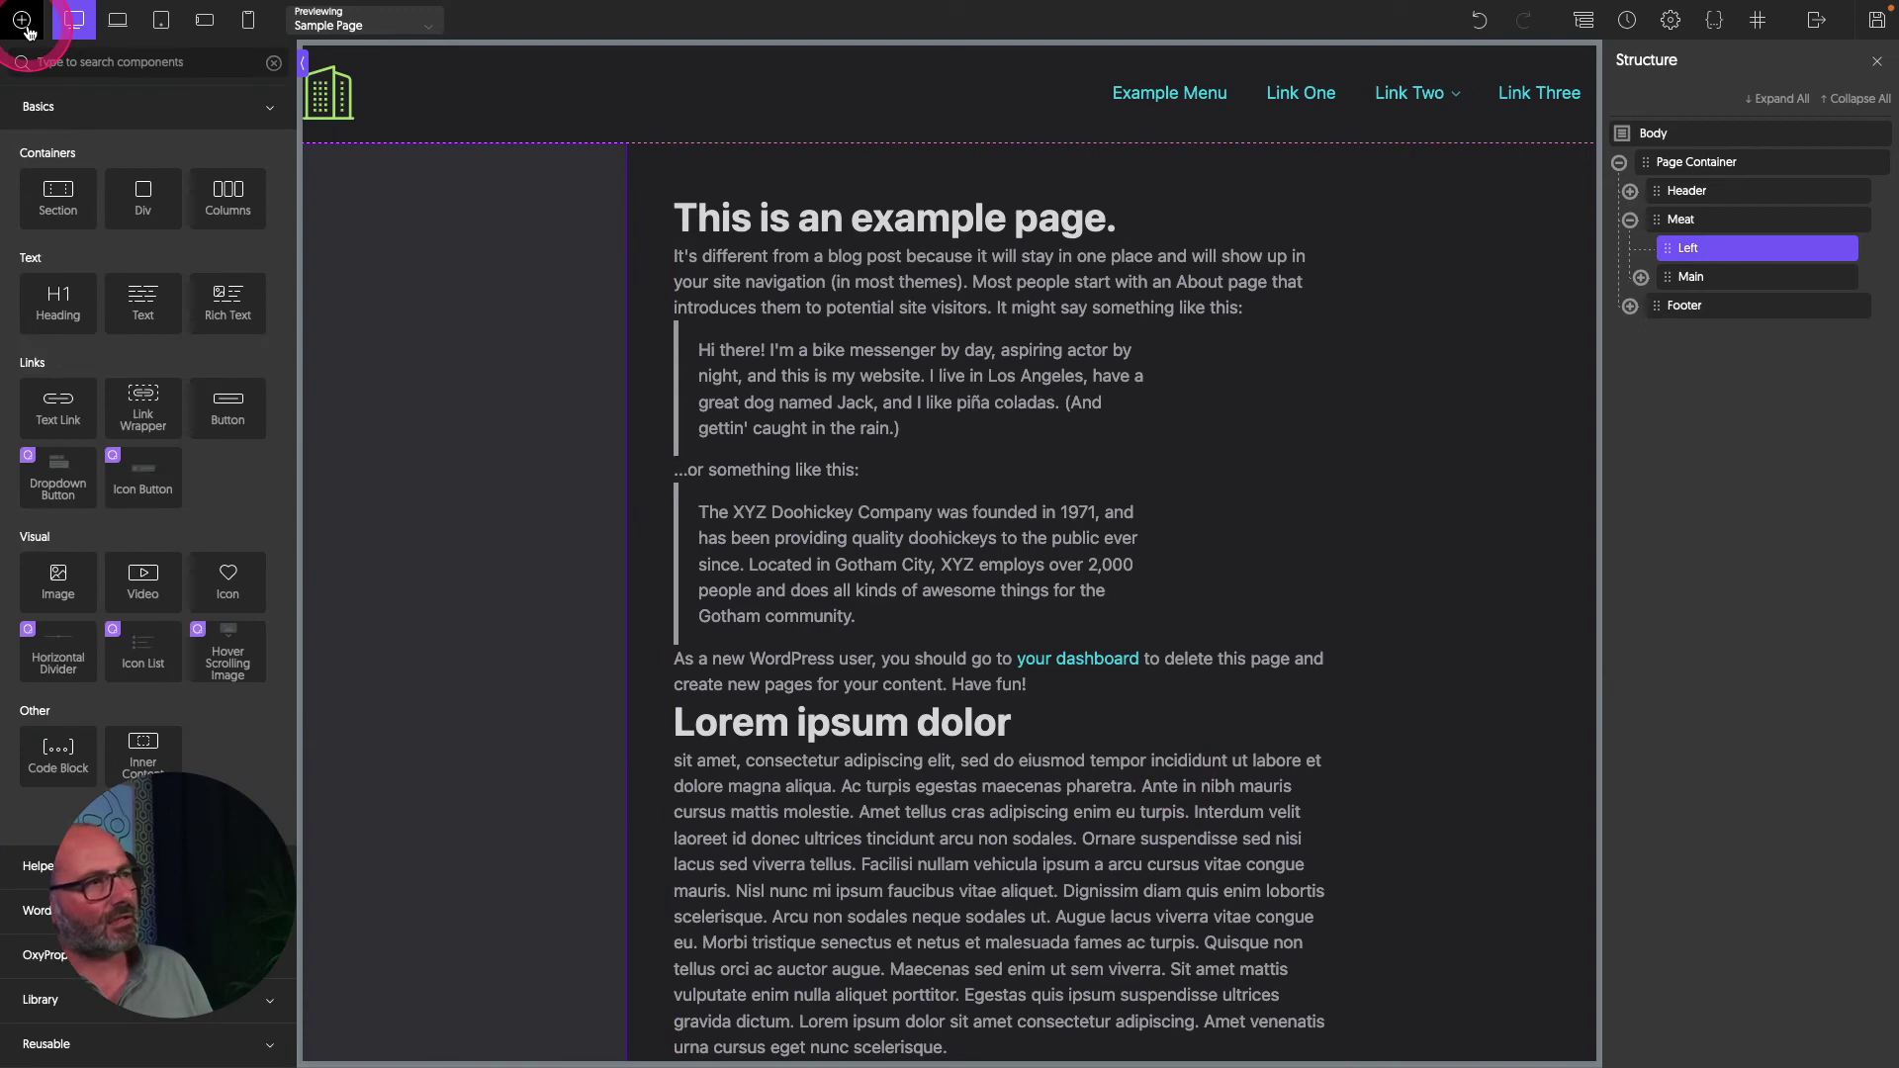
click(39, 866)
click(63, 629)
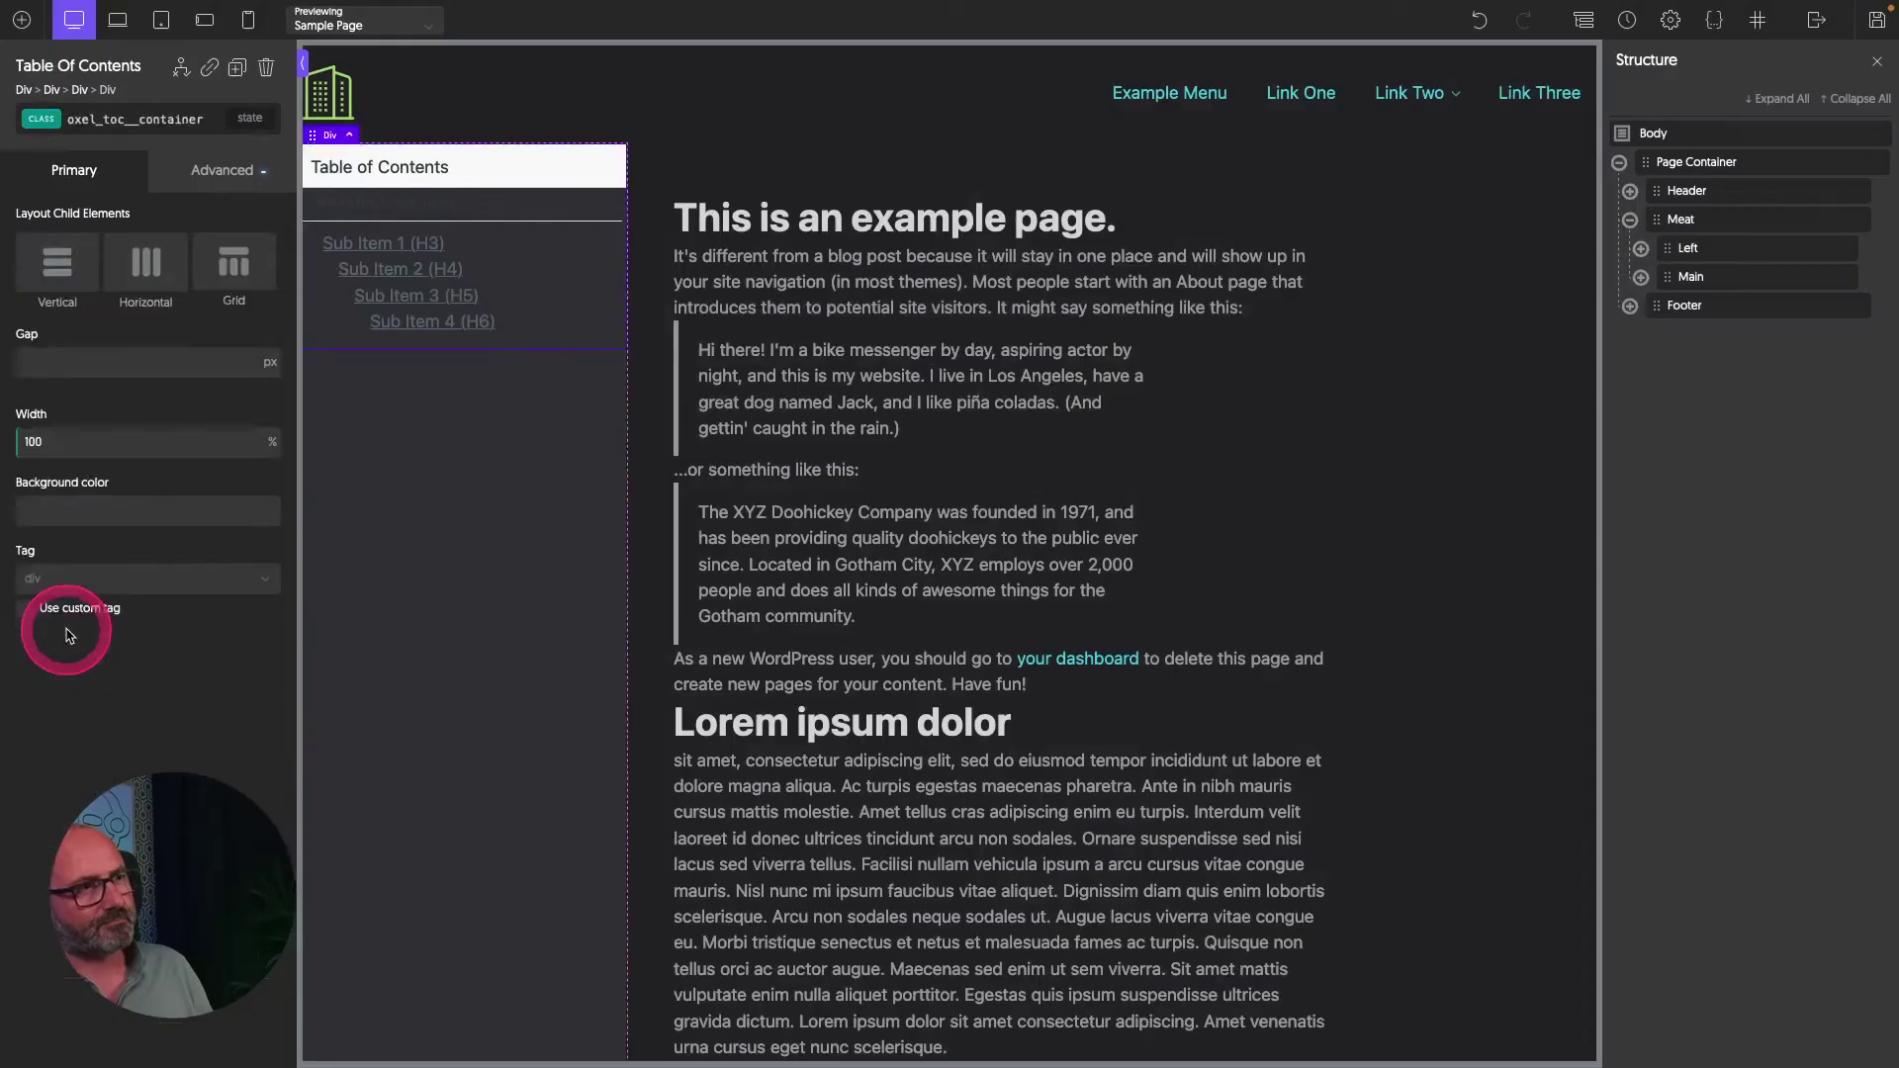
click(63, 606)
click(248, 326)
click(500, 347)
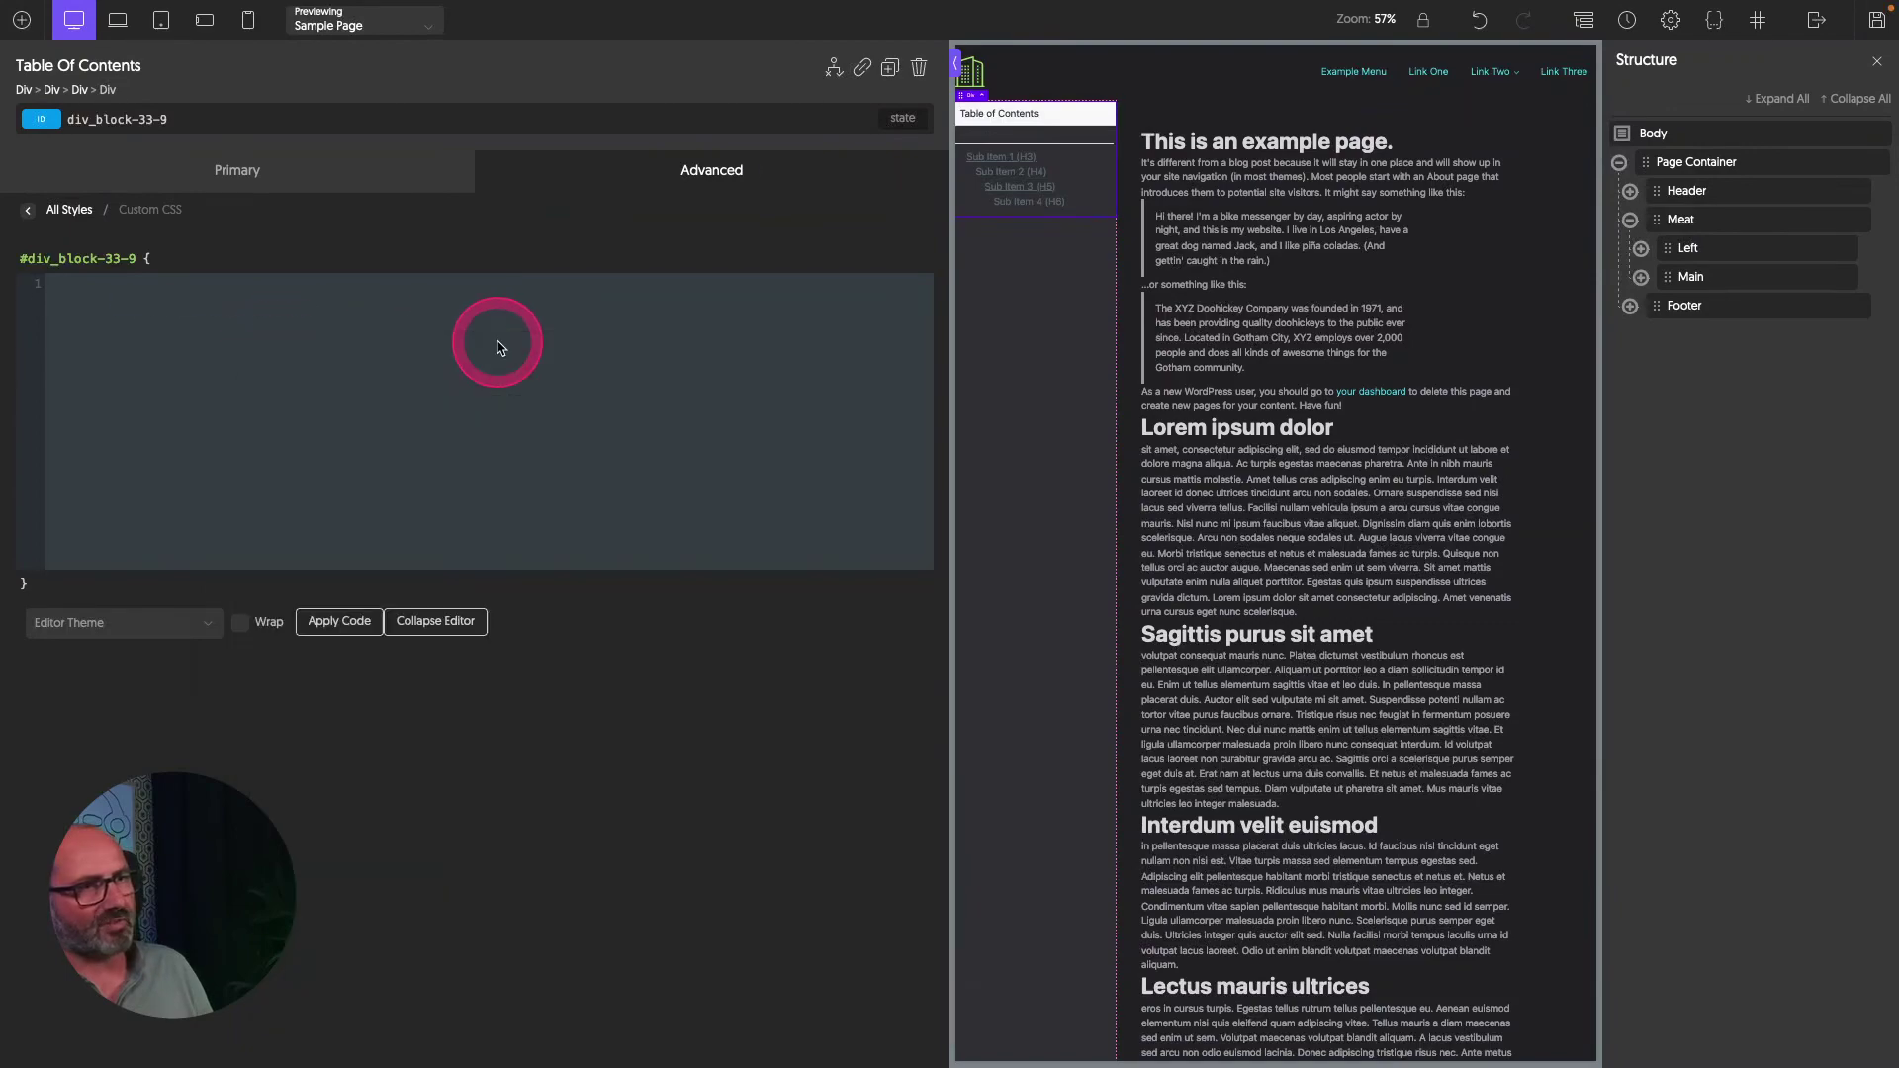
click(189, 123)
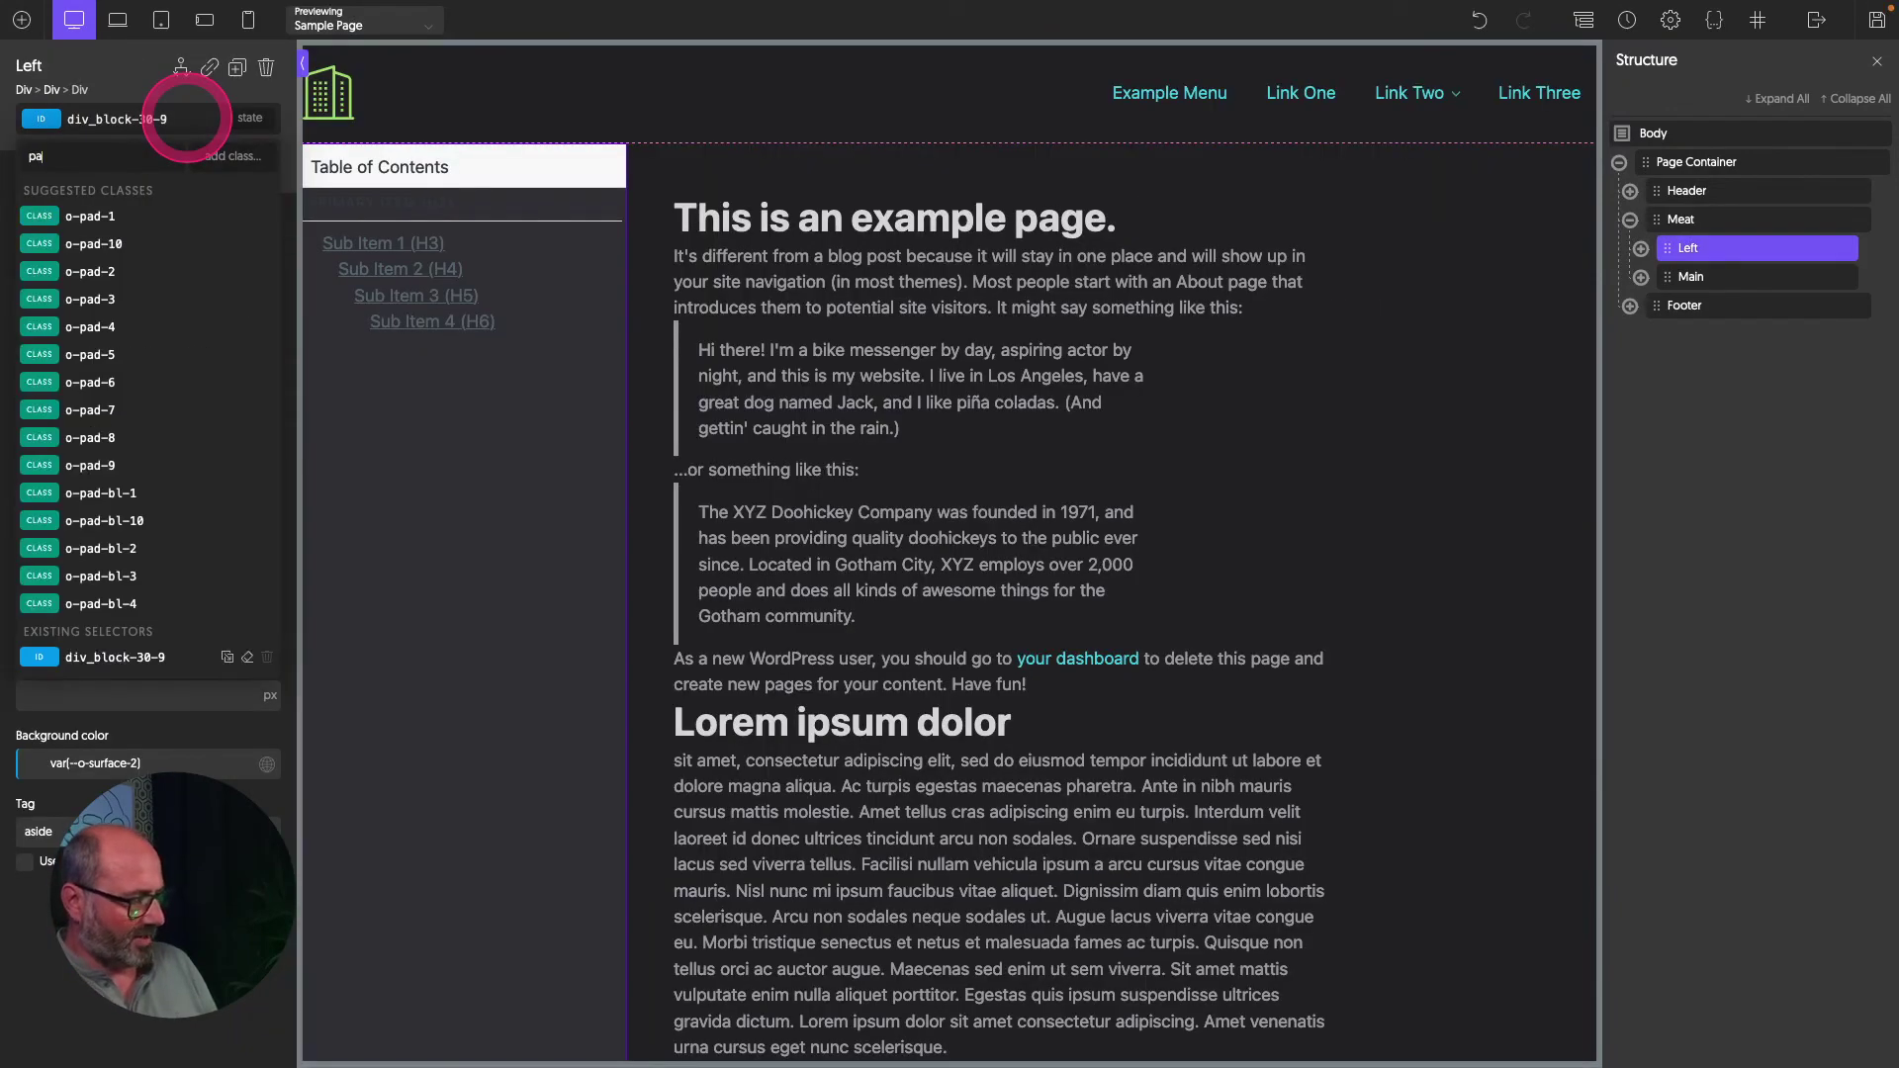
click(1092, 447)
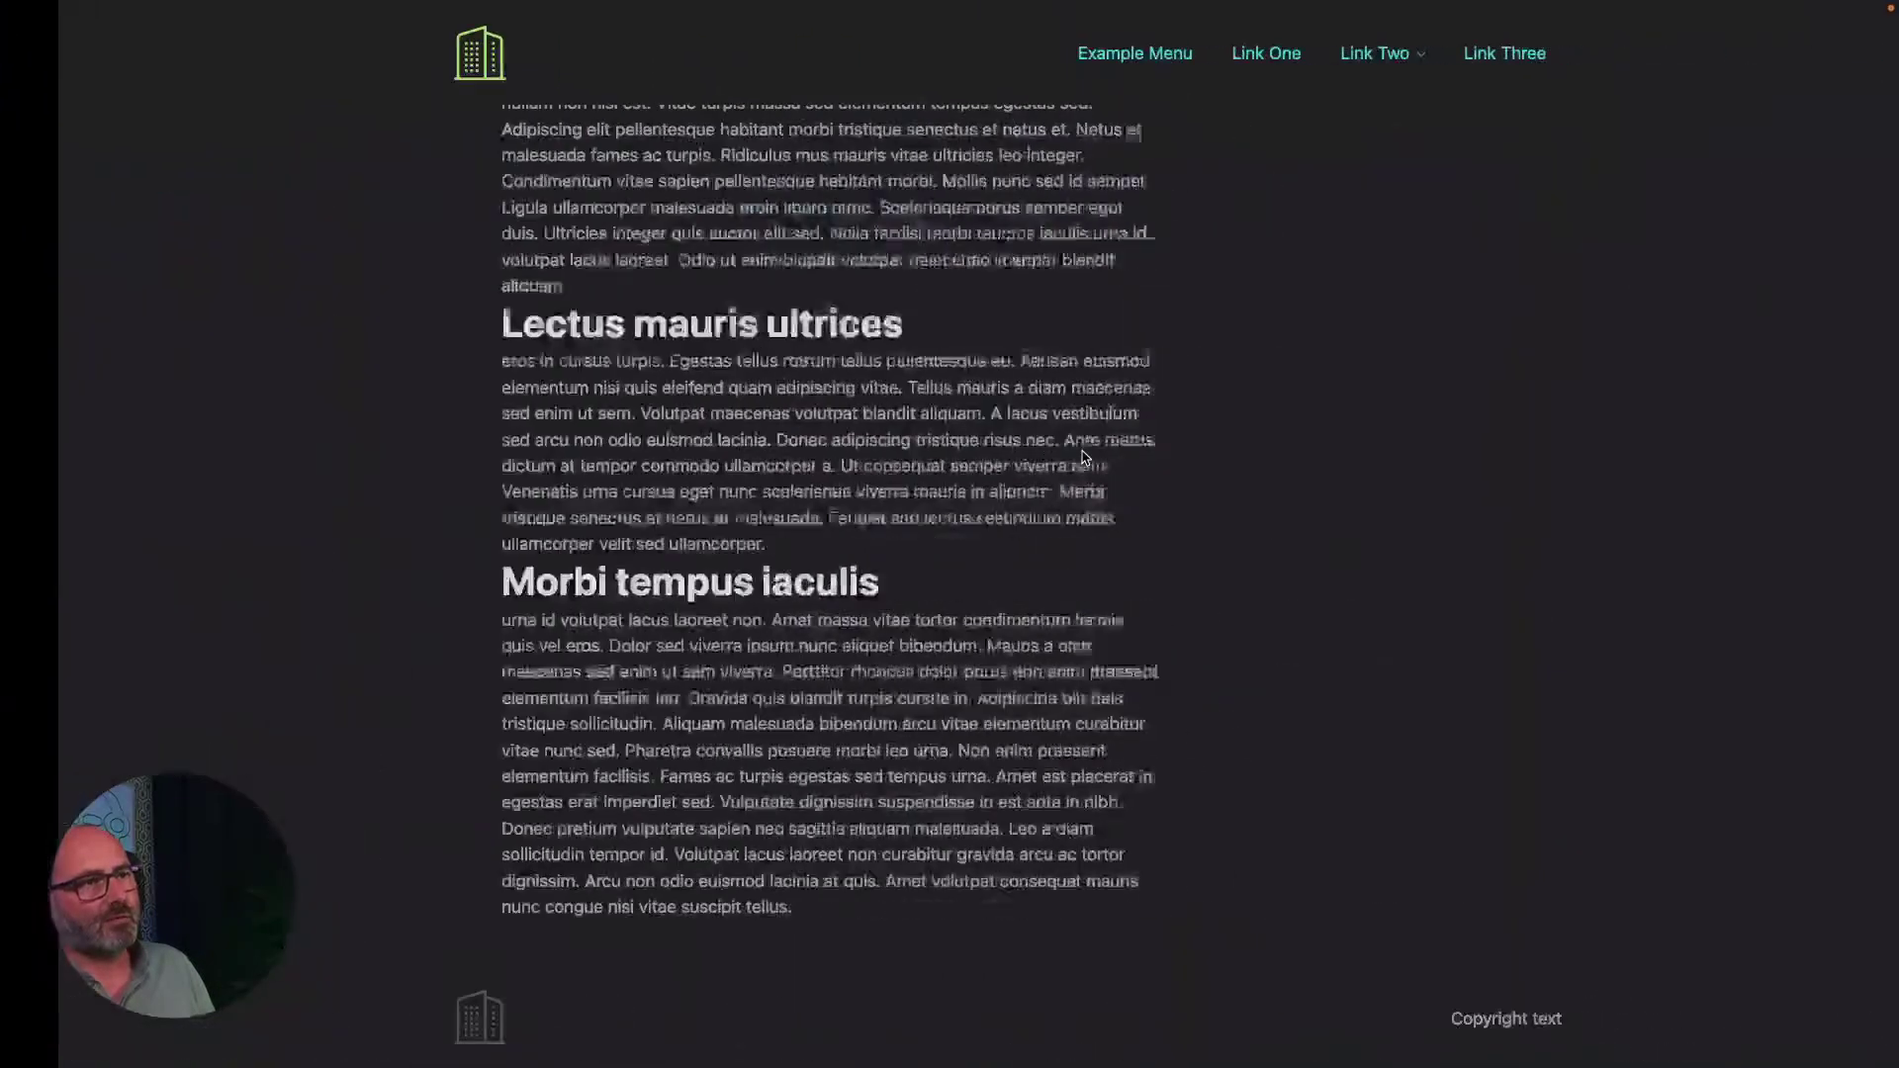
click(1208, 445)
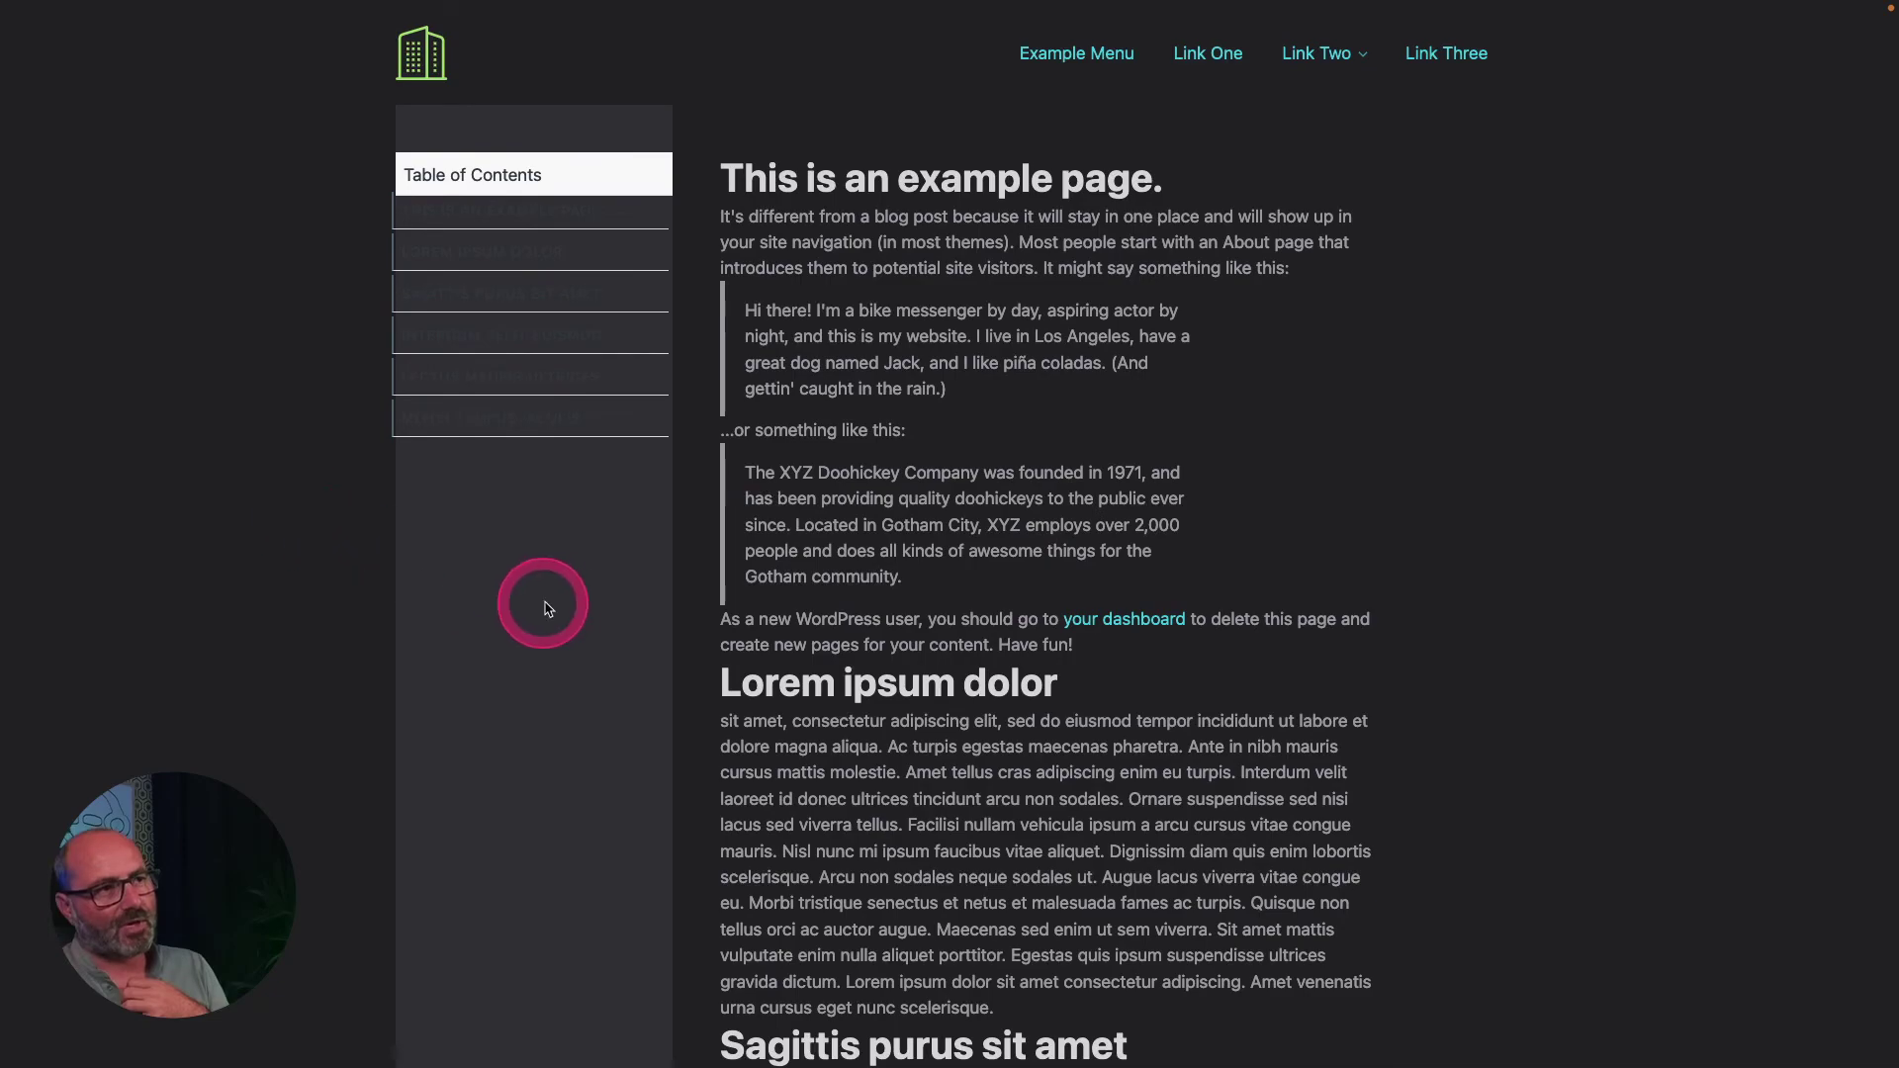
scroll(543, 600, down, 12)
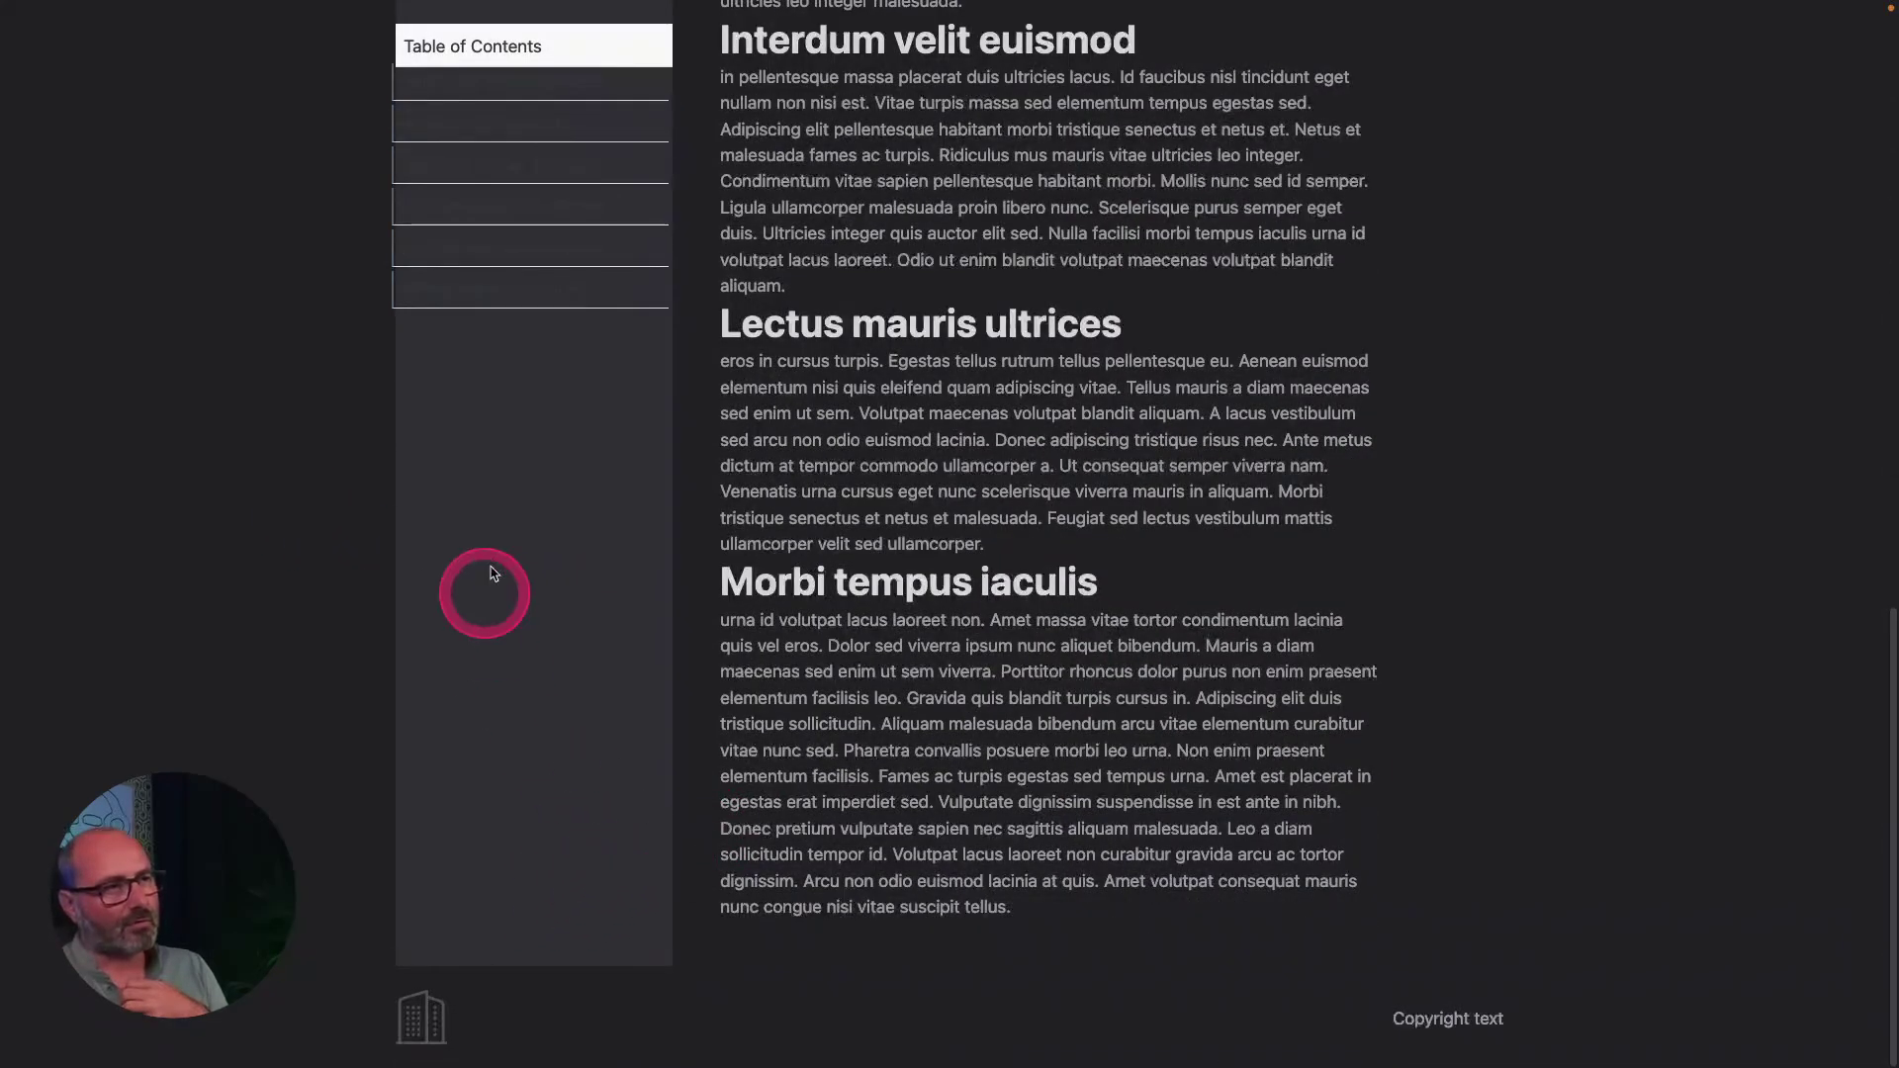
scroll(495, 555, up, 12)
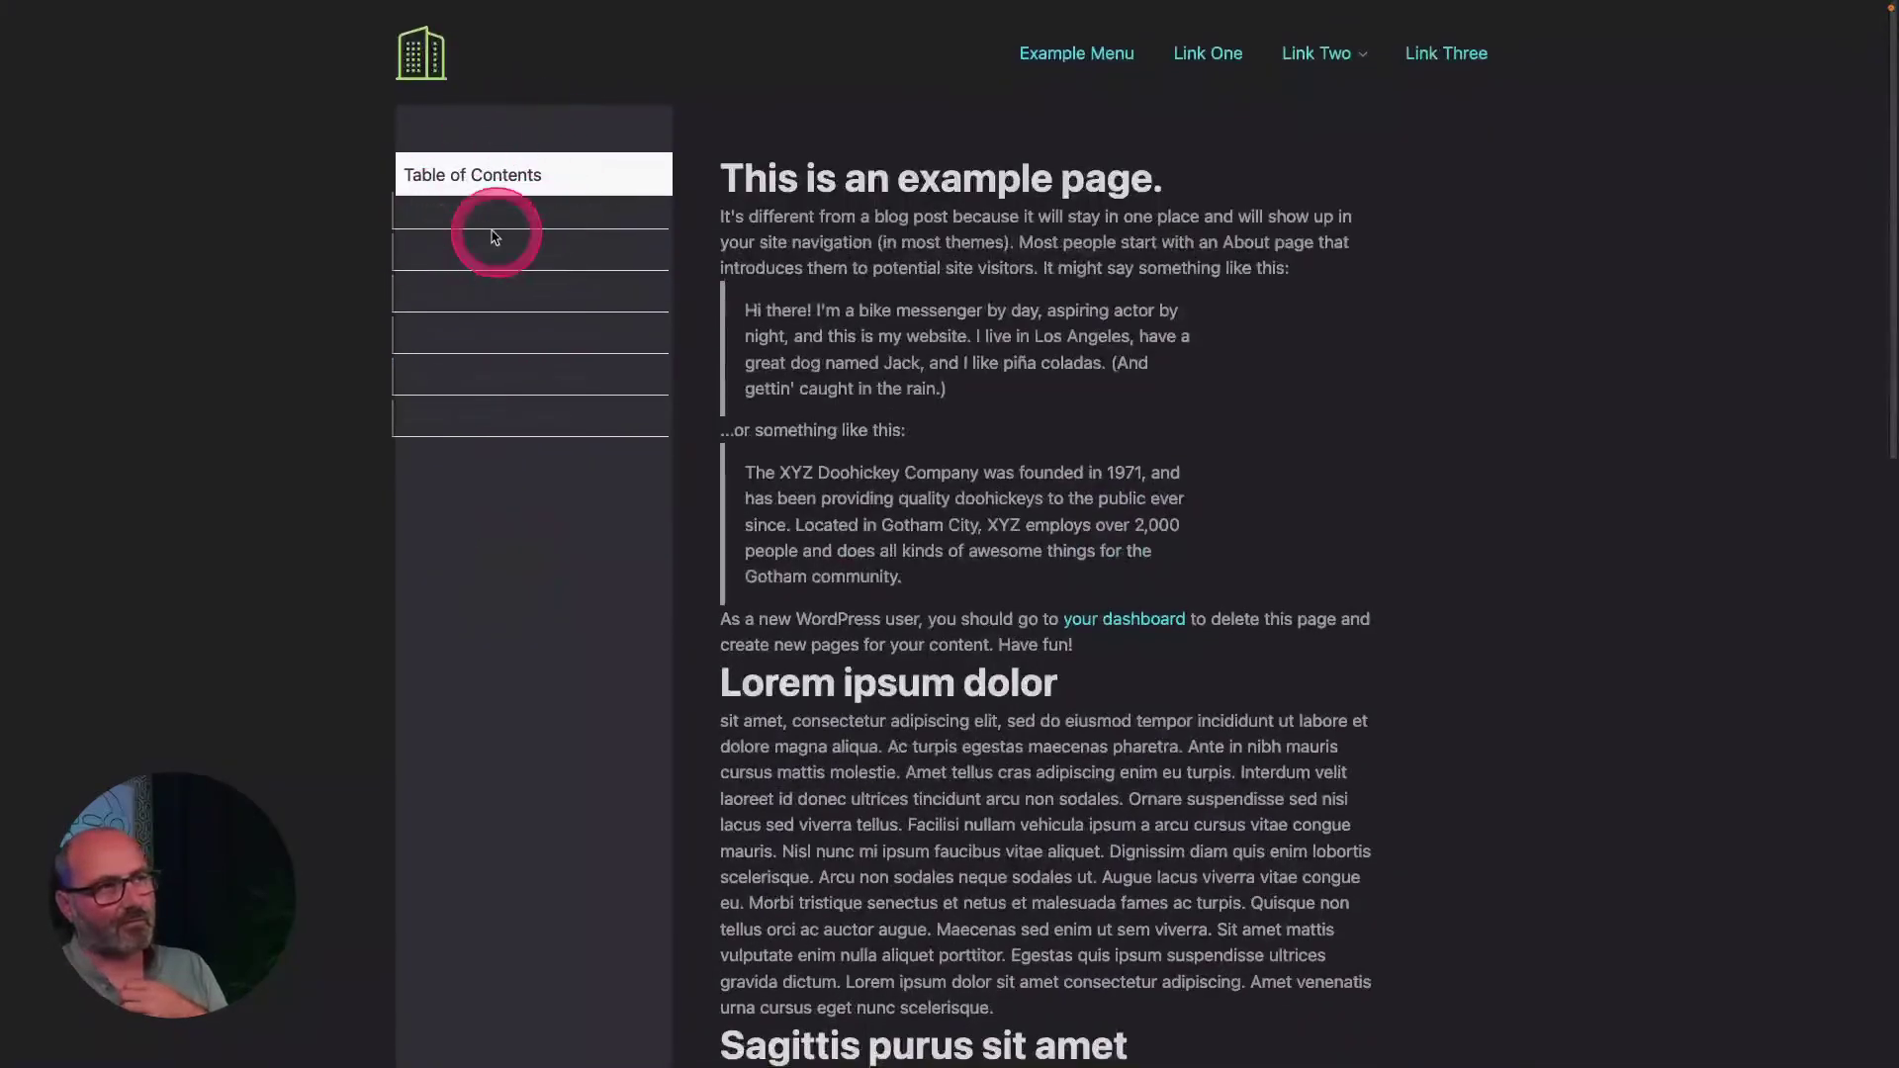
scroll(557, 569, down, 10)
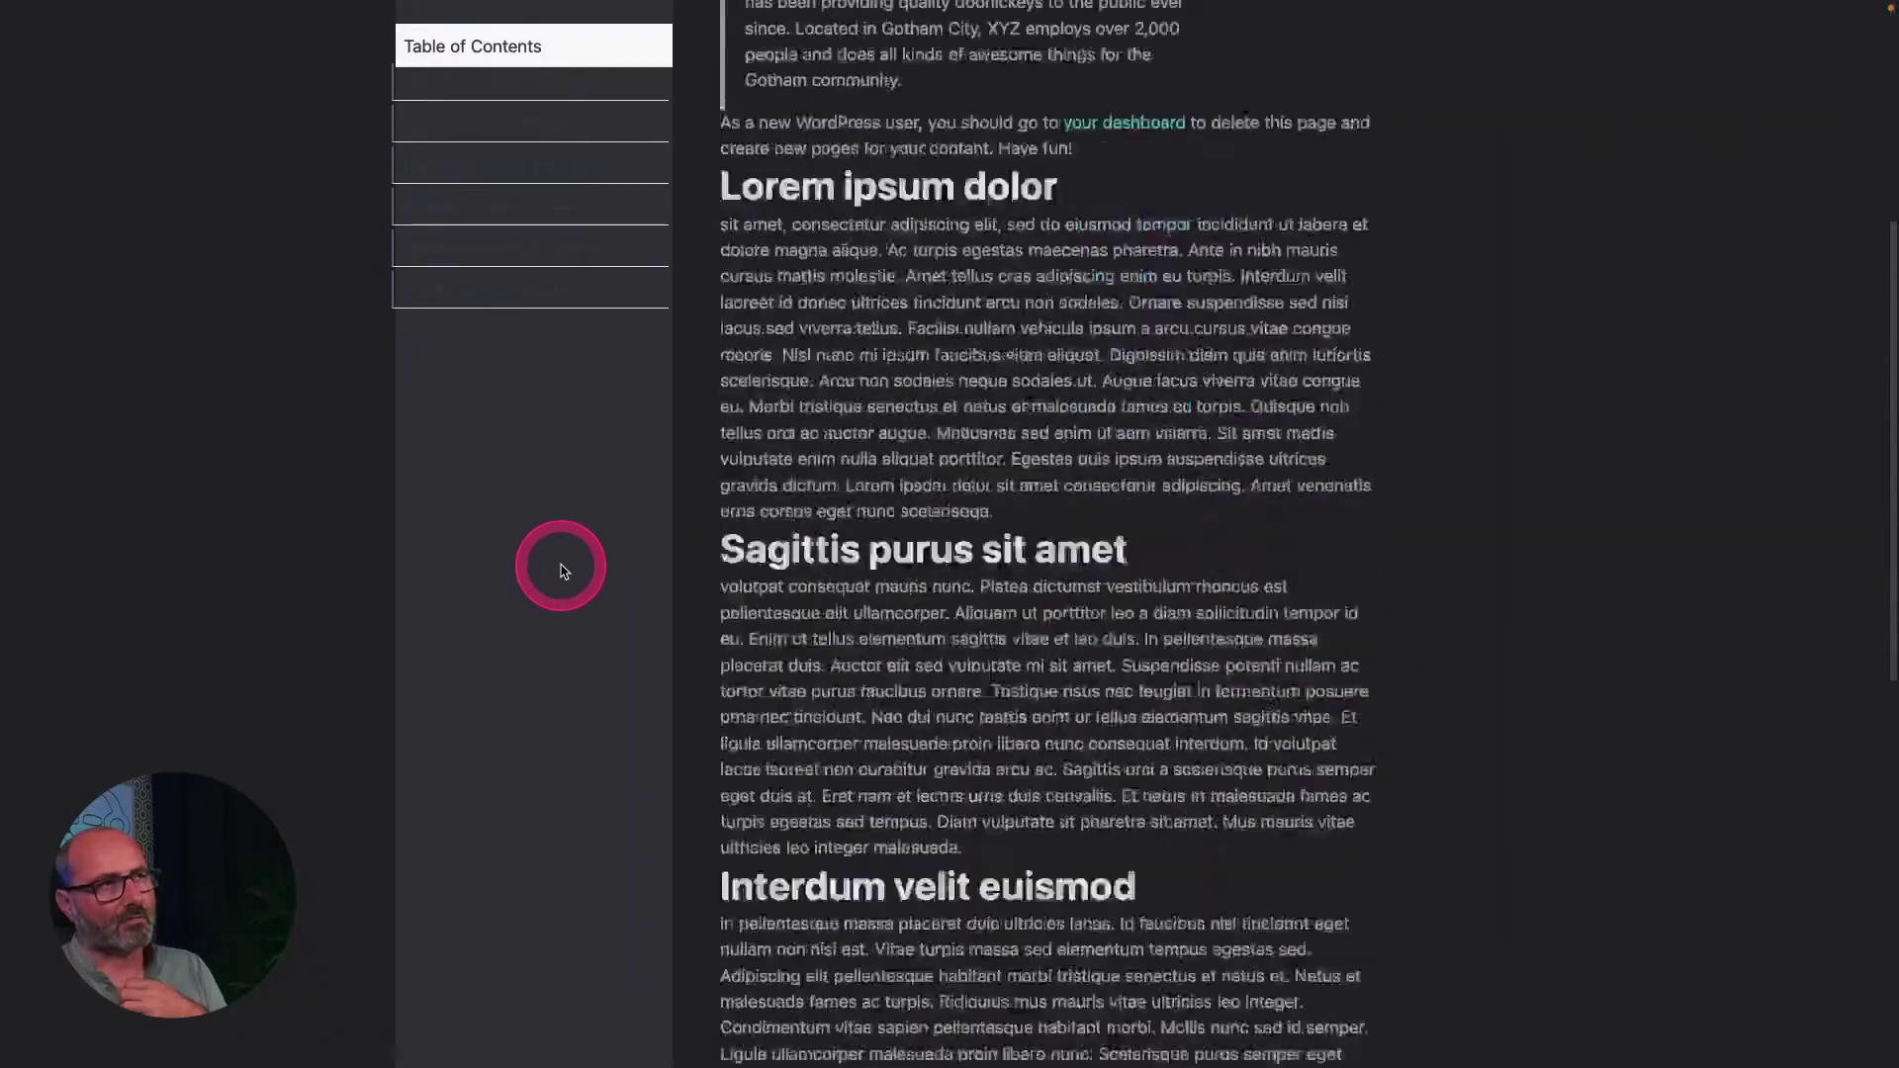
scroll(1457, 221, up, 10)
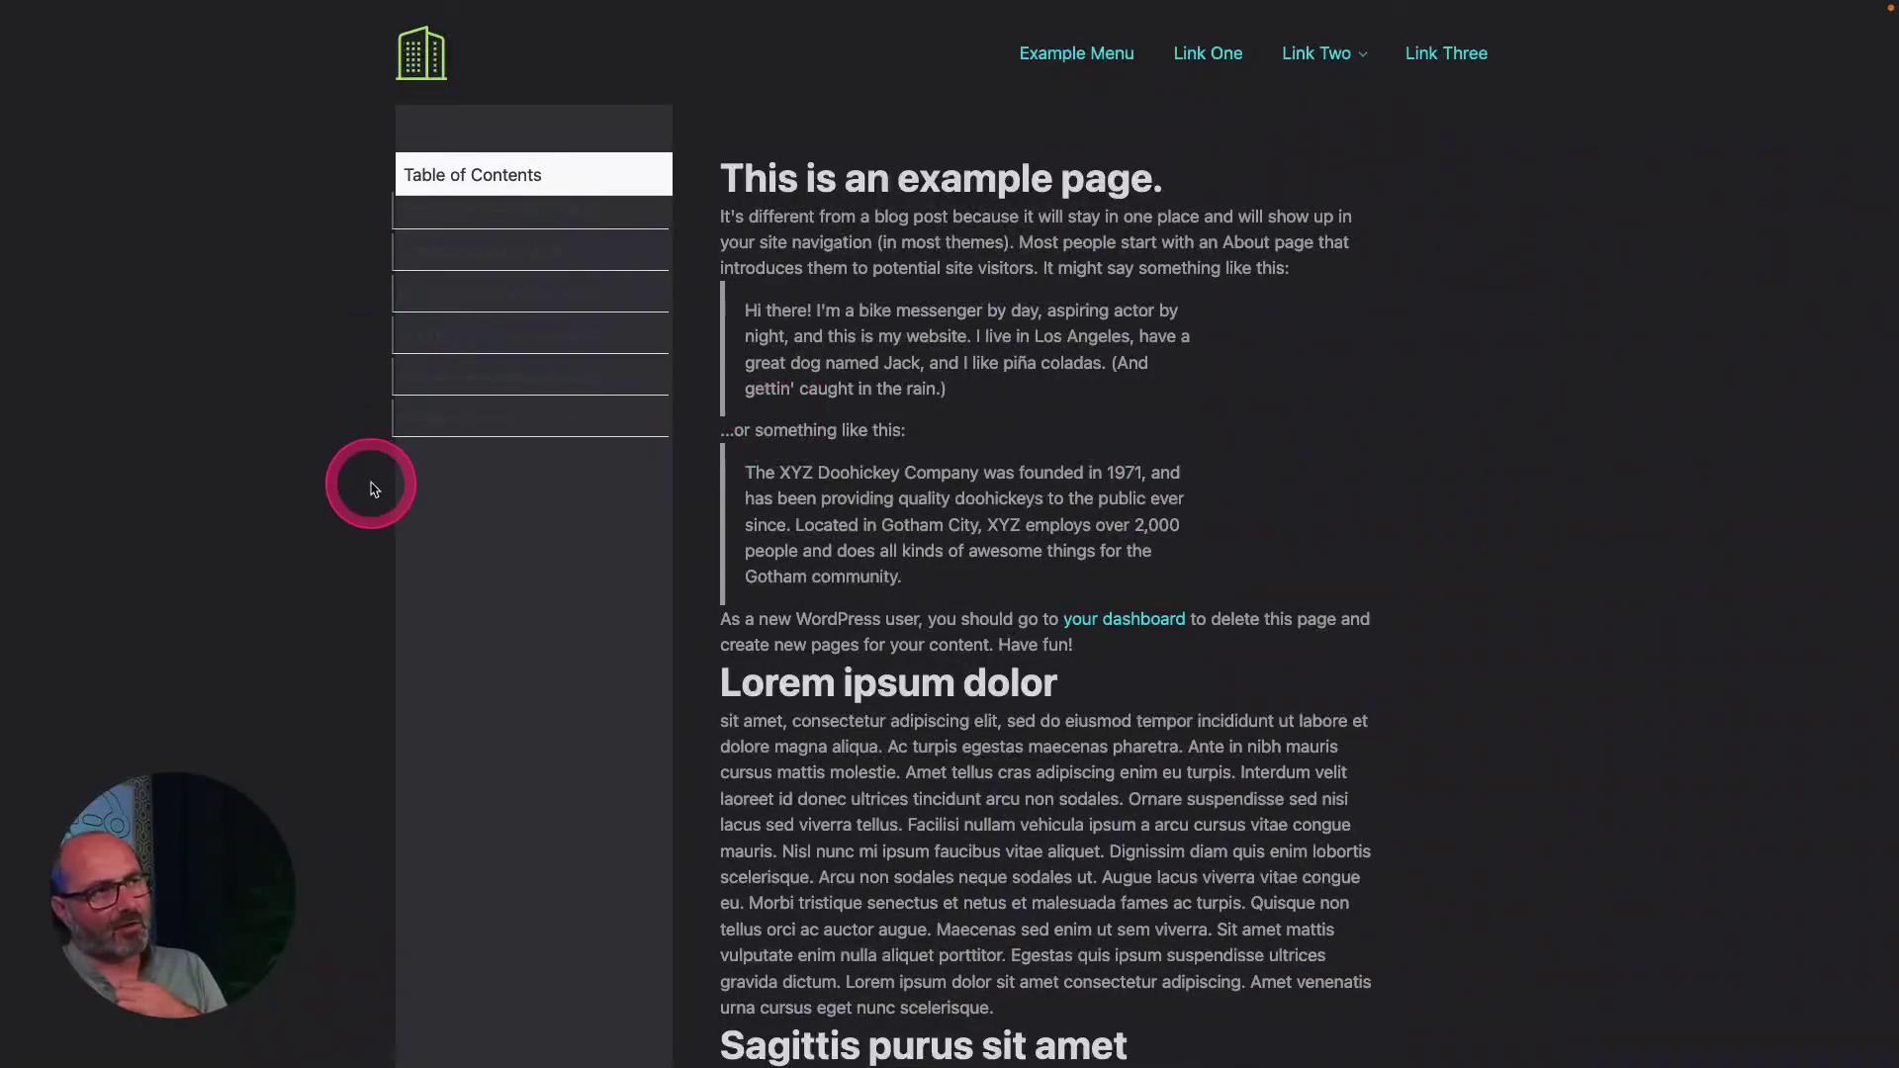
Clear the Page Container's max-width and add the o-pad-in-4 inner-padding class.
key(ctrl+Left)
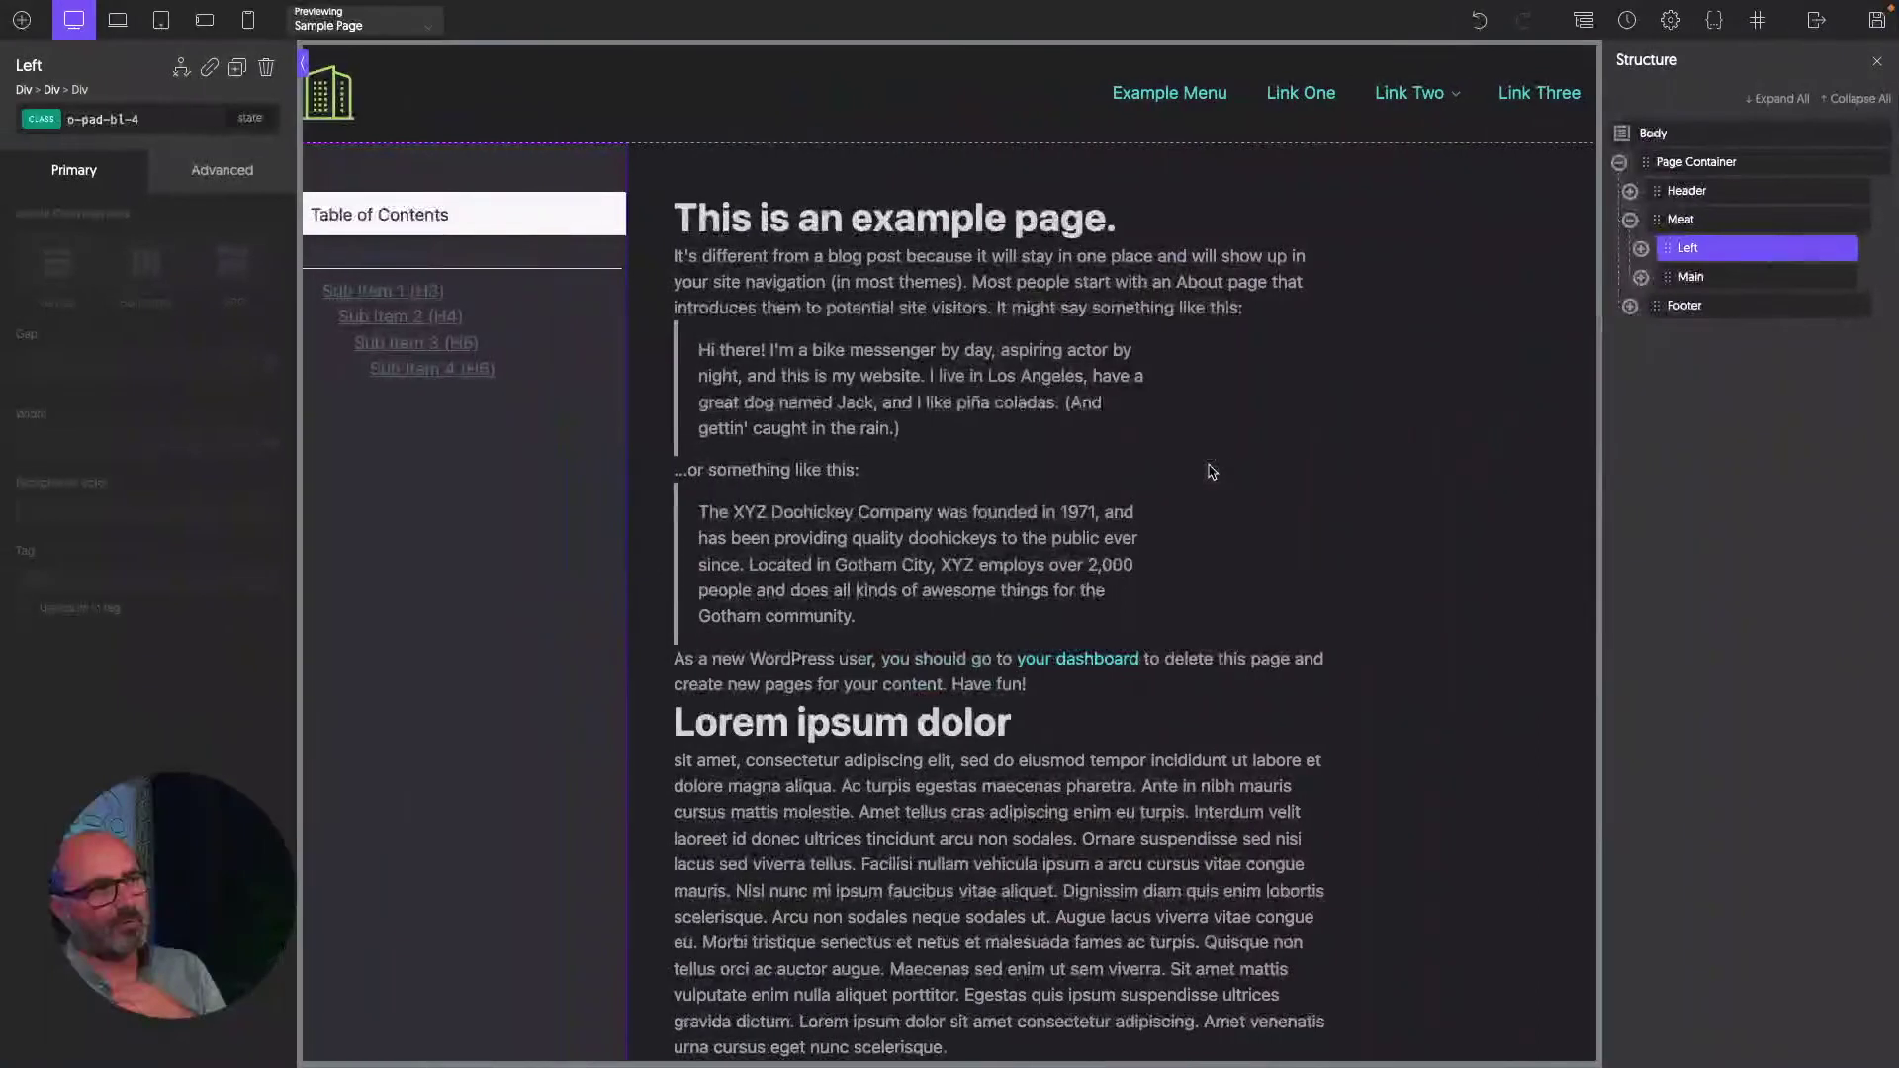
click(1696, 161)
click(237, 455)
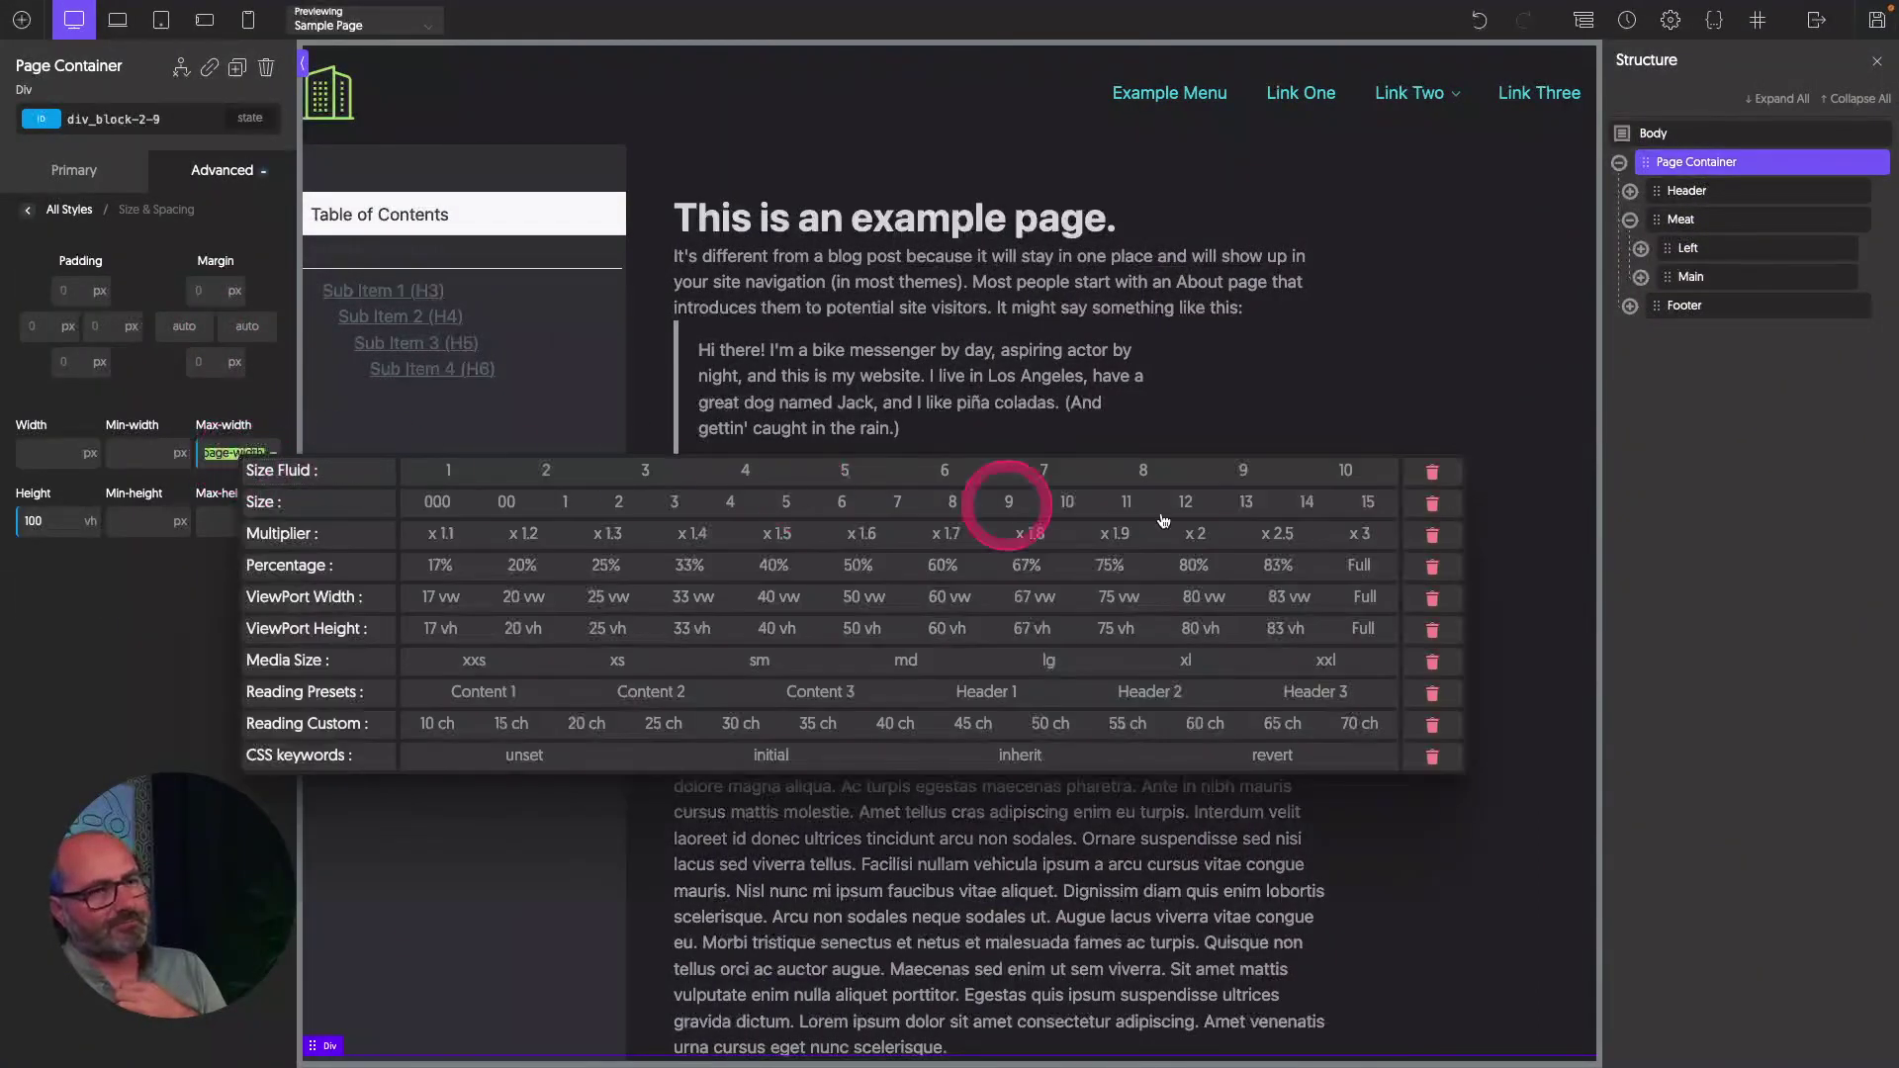
click(1431, 473)
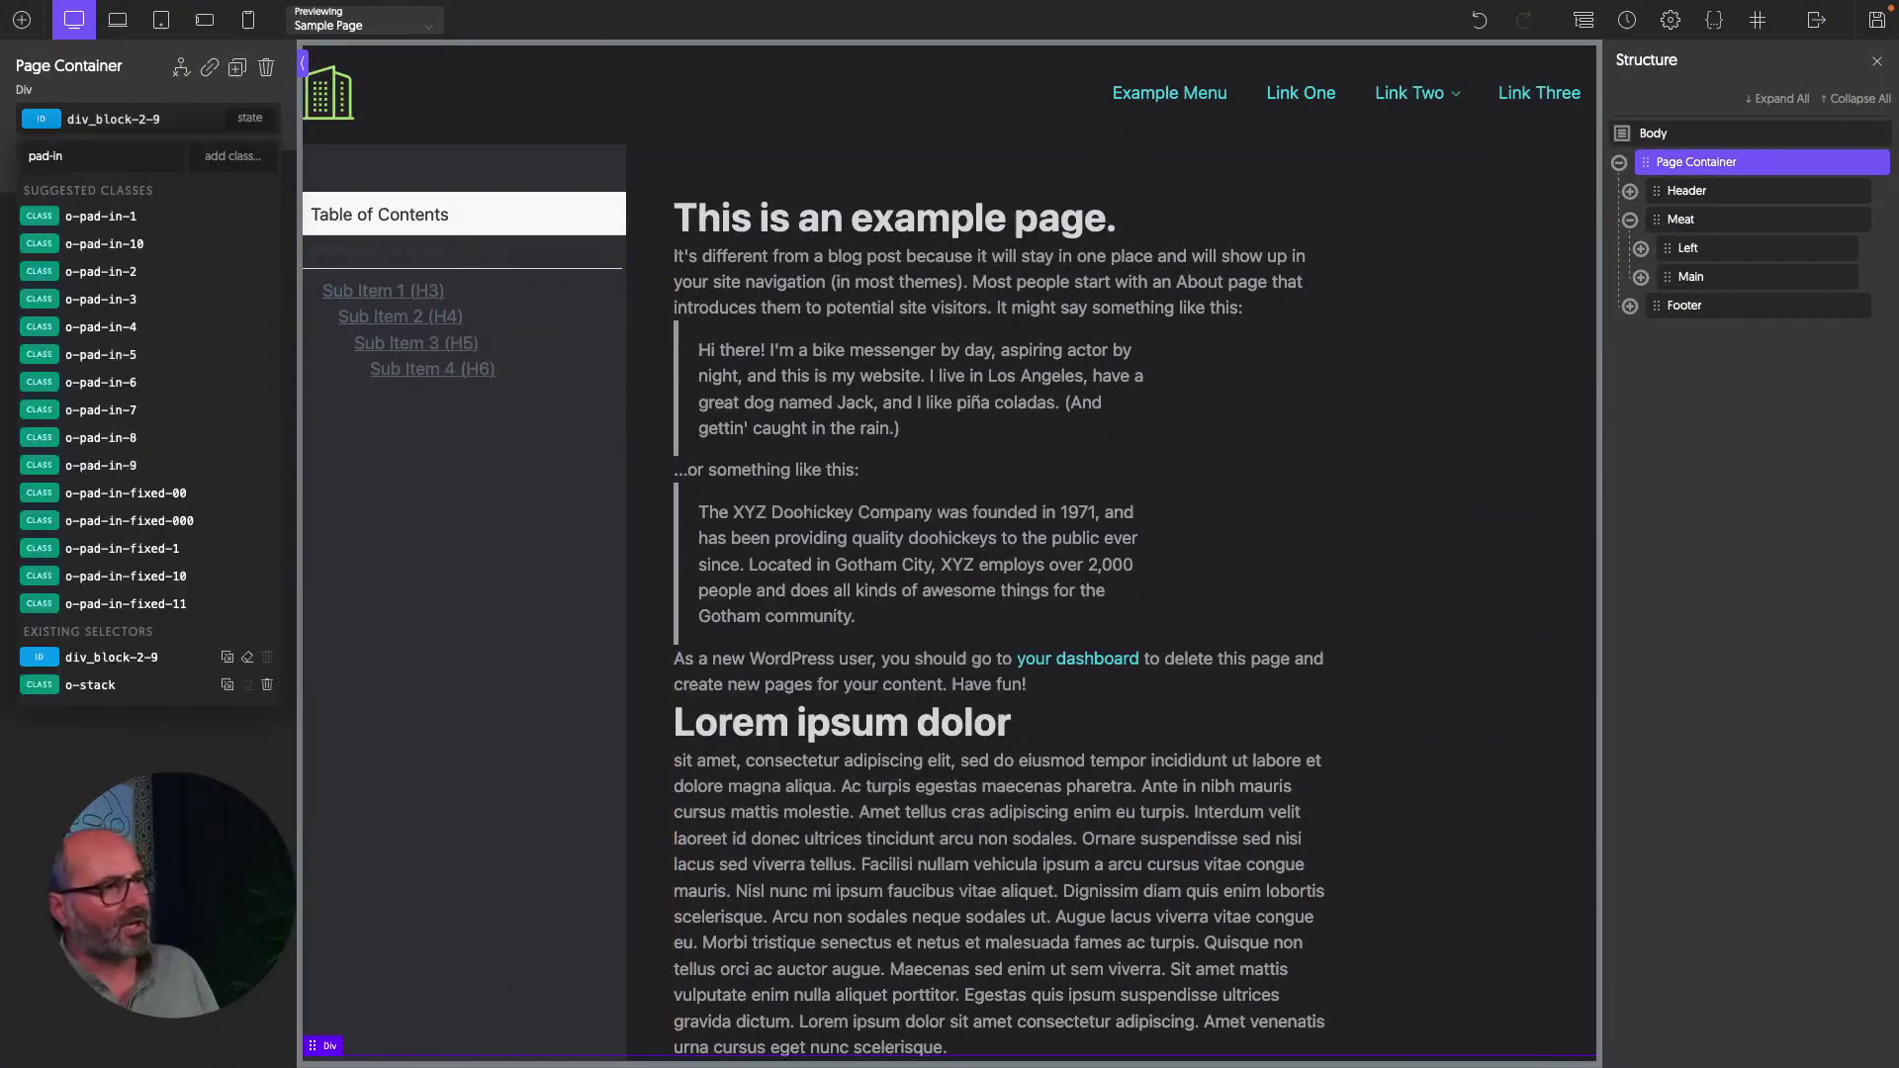
click(128, 263)
key(ctrl+Right)
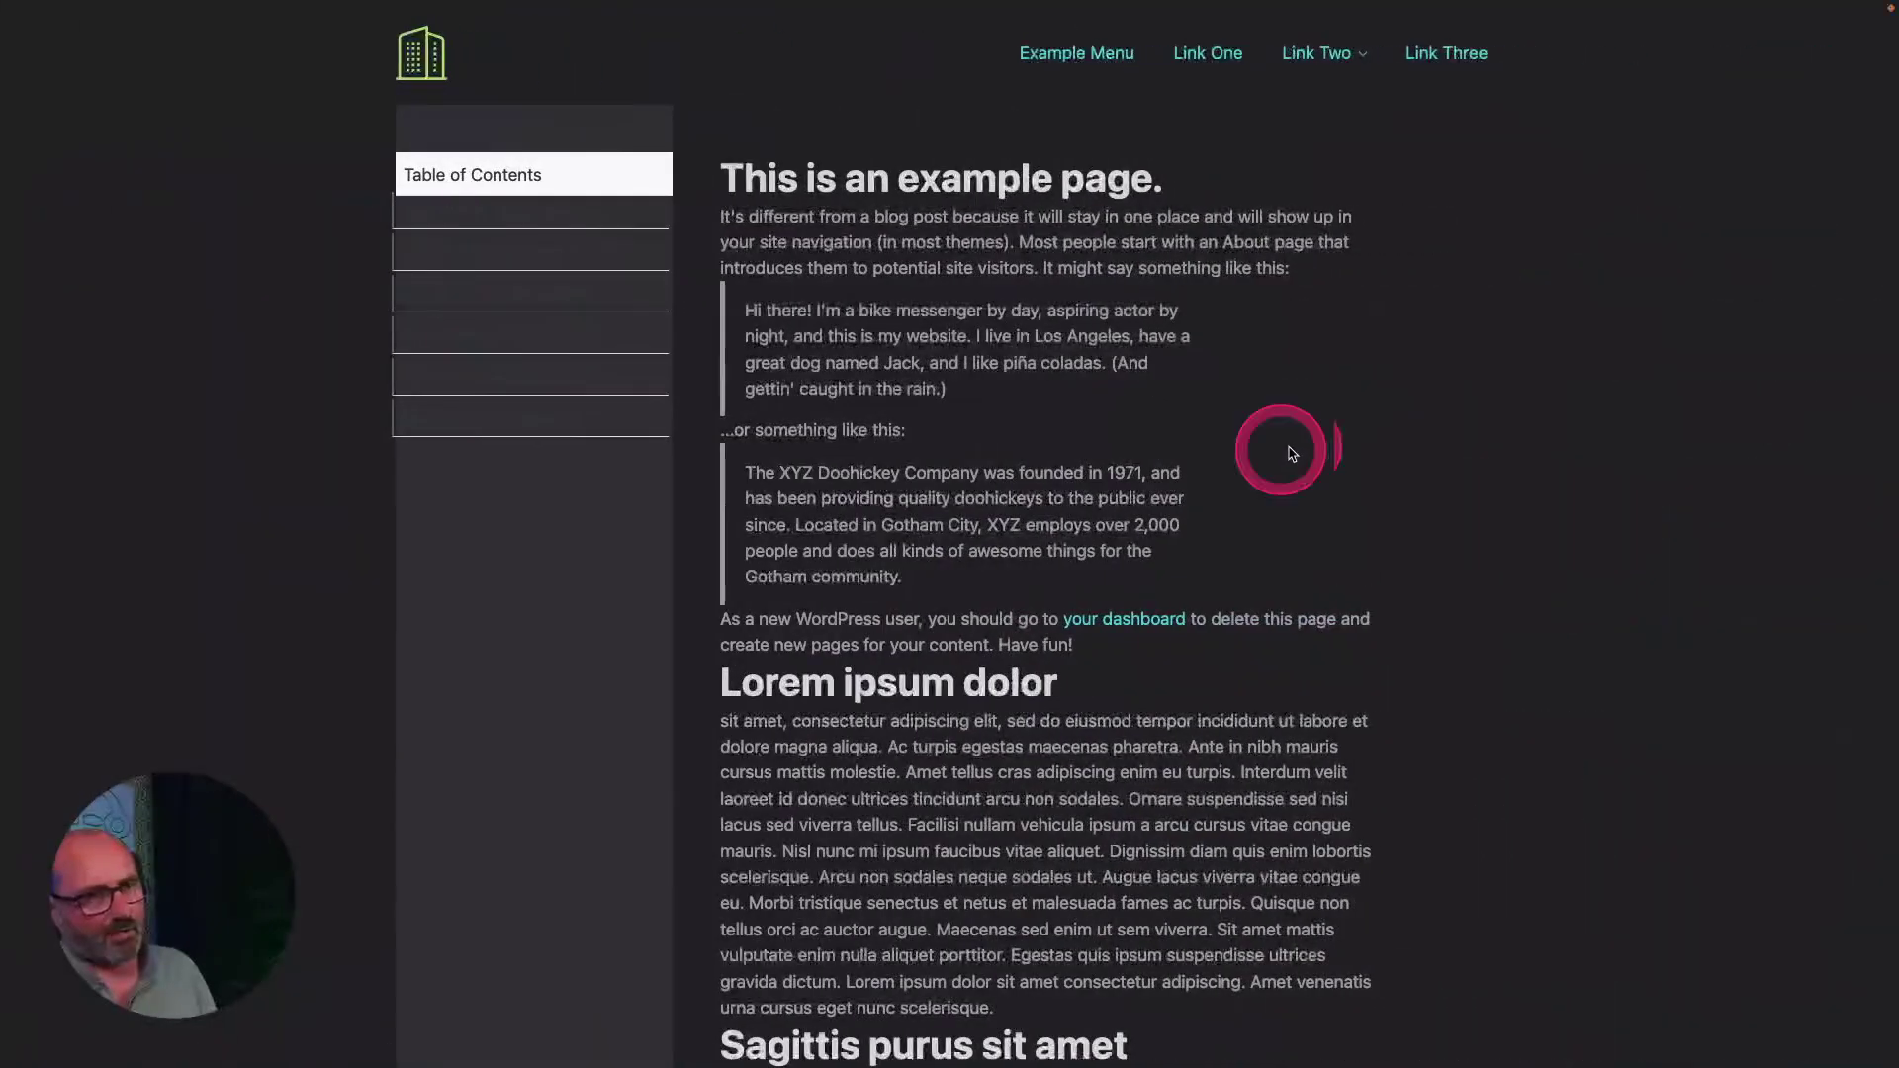
right_click(1455, 404)
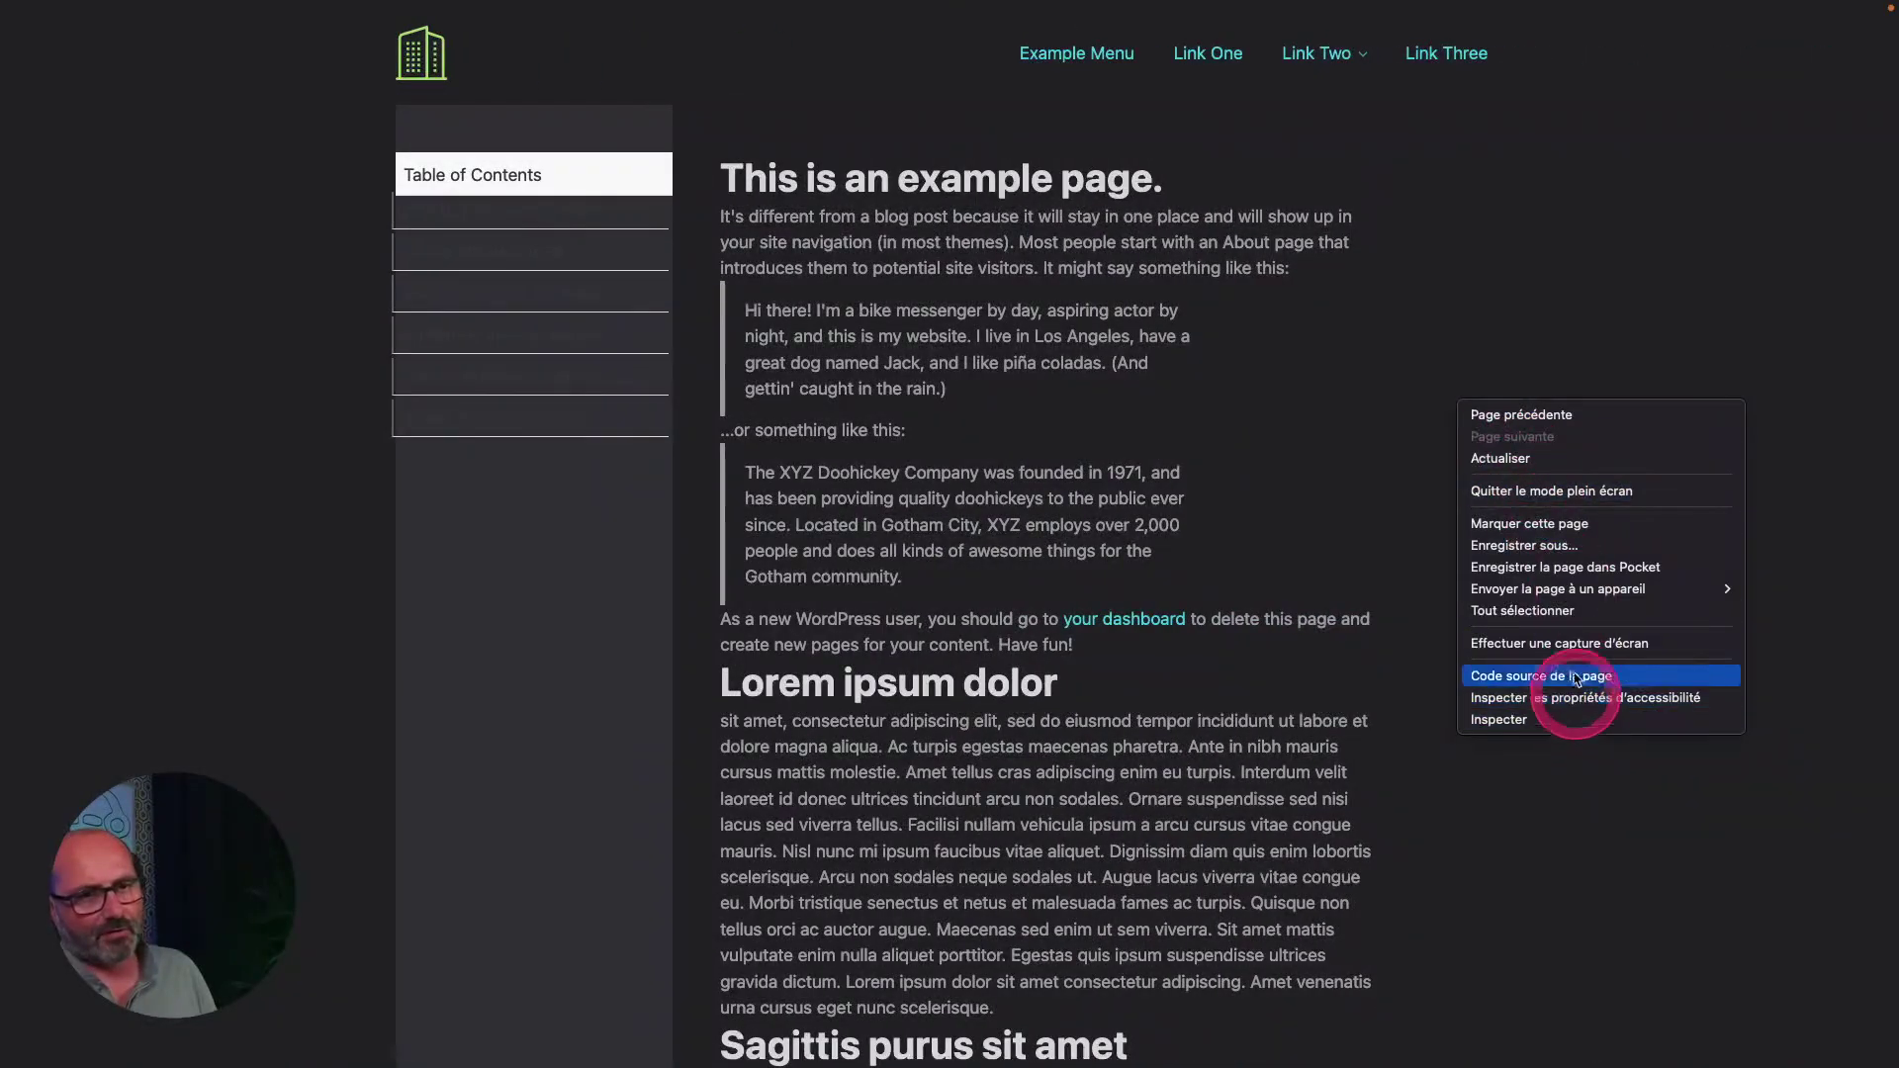
Reload the live page with Actualiser, then bring up its context menu again.
click(1571, 461)
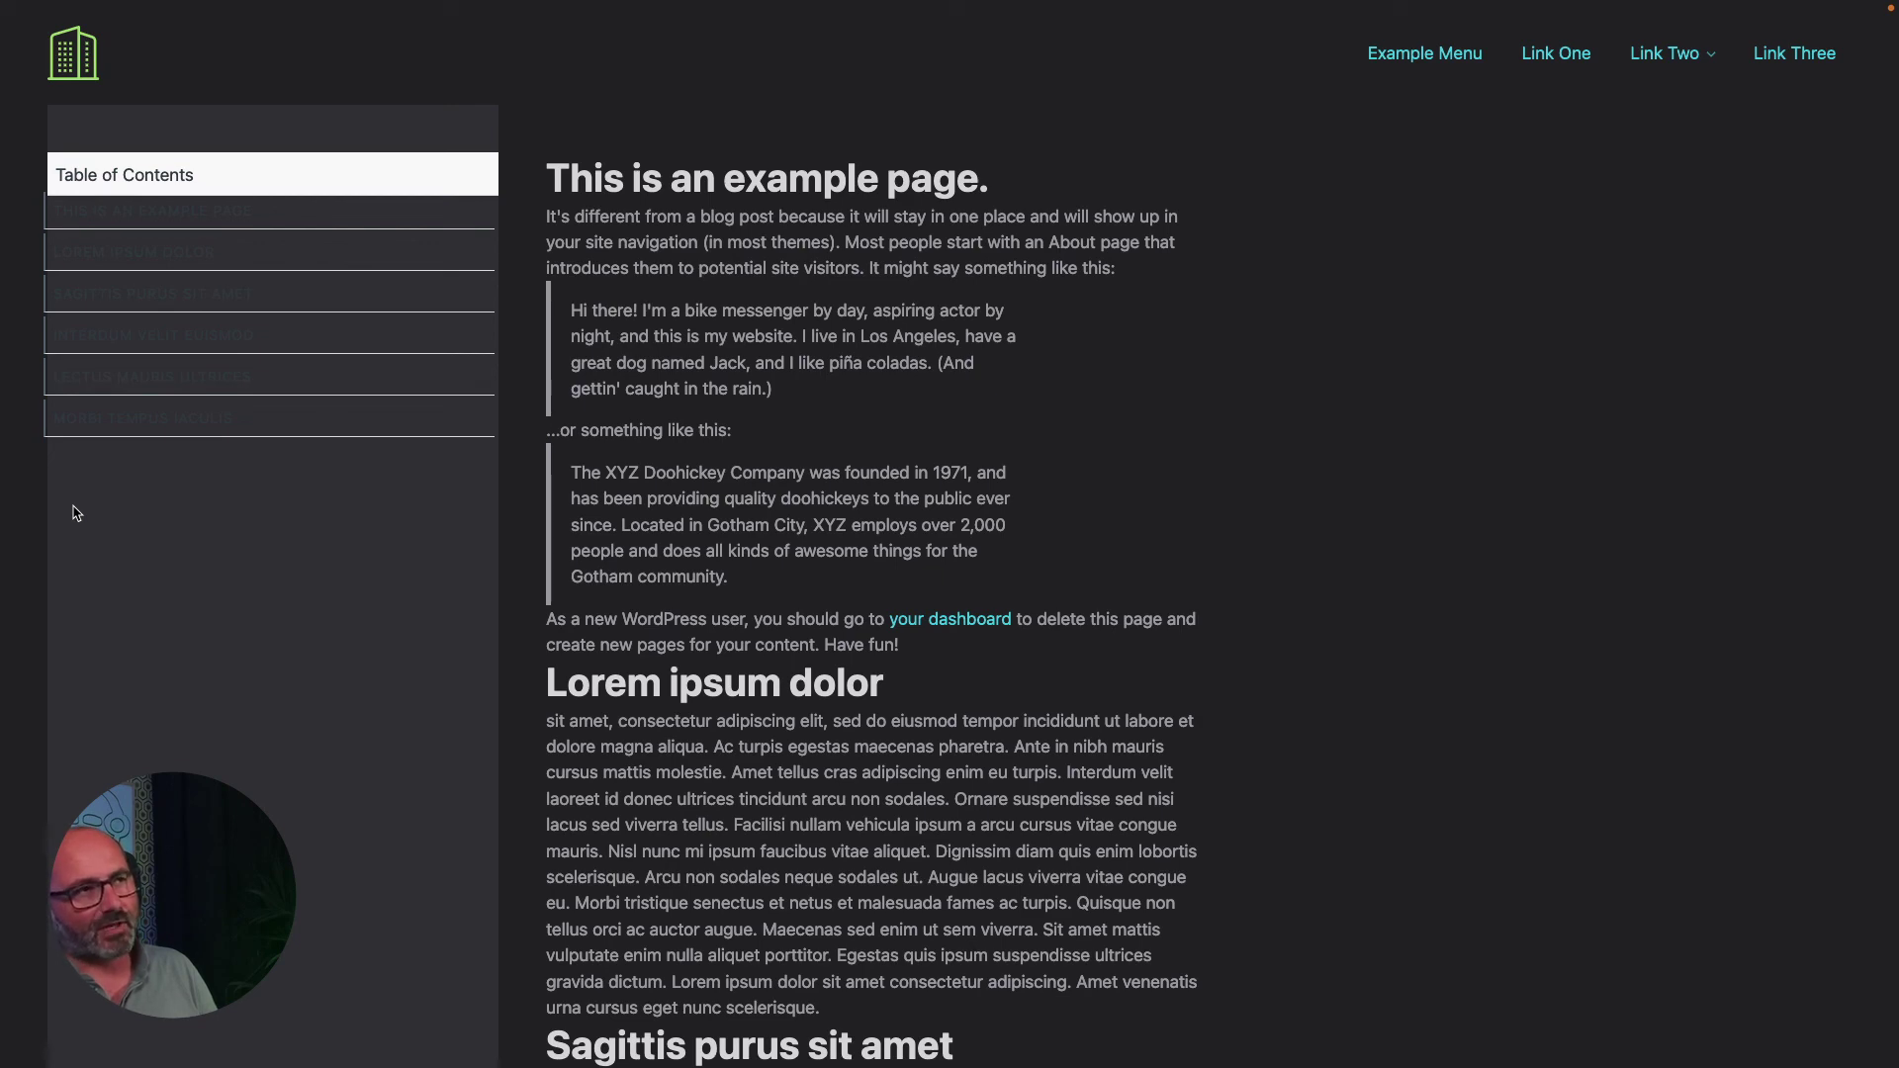
right_click(400, 530)
Inspect the page, overlay the o-left-sidebar-1 grid, and review its minmax column rule.
click(593, 967)
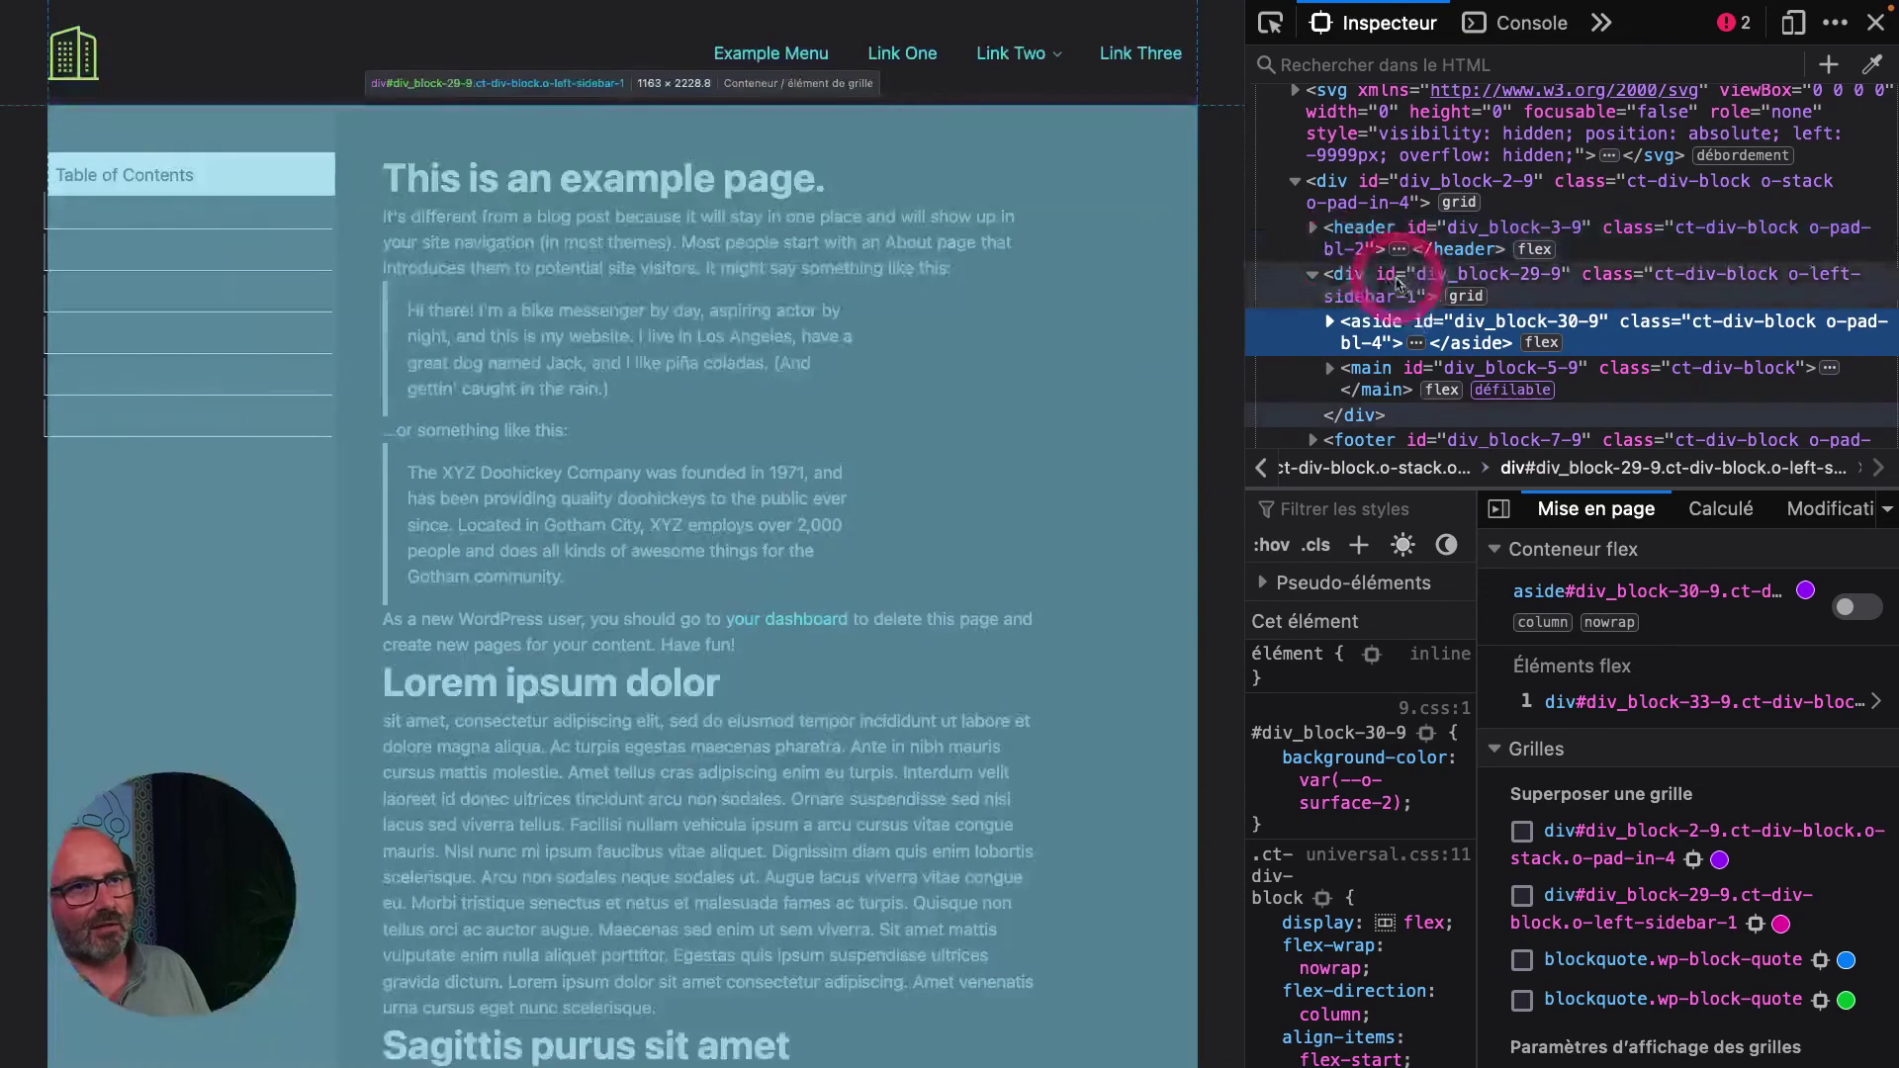
click(1467, 297)
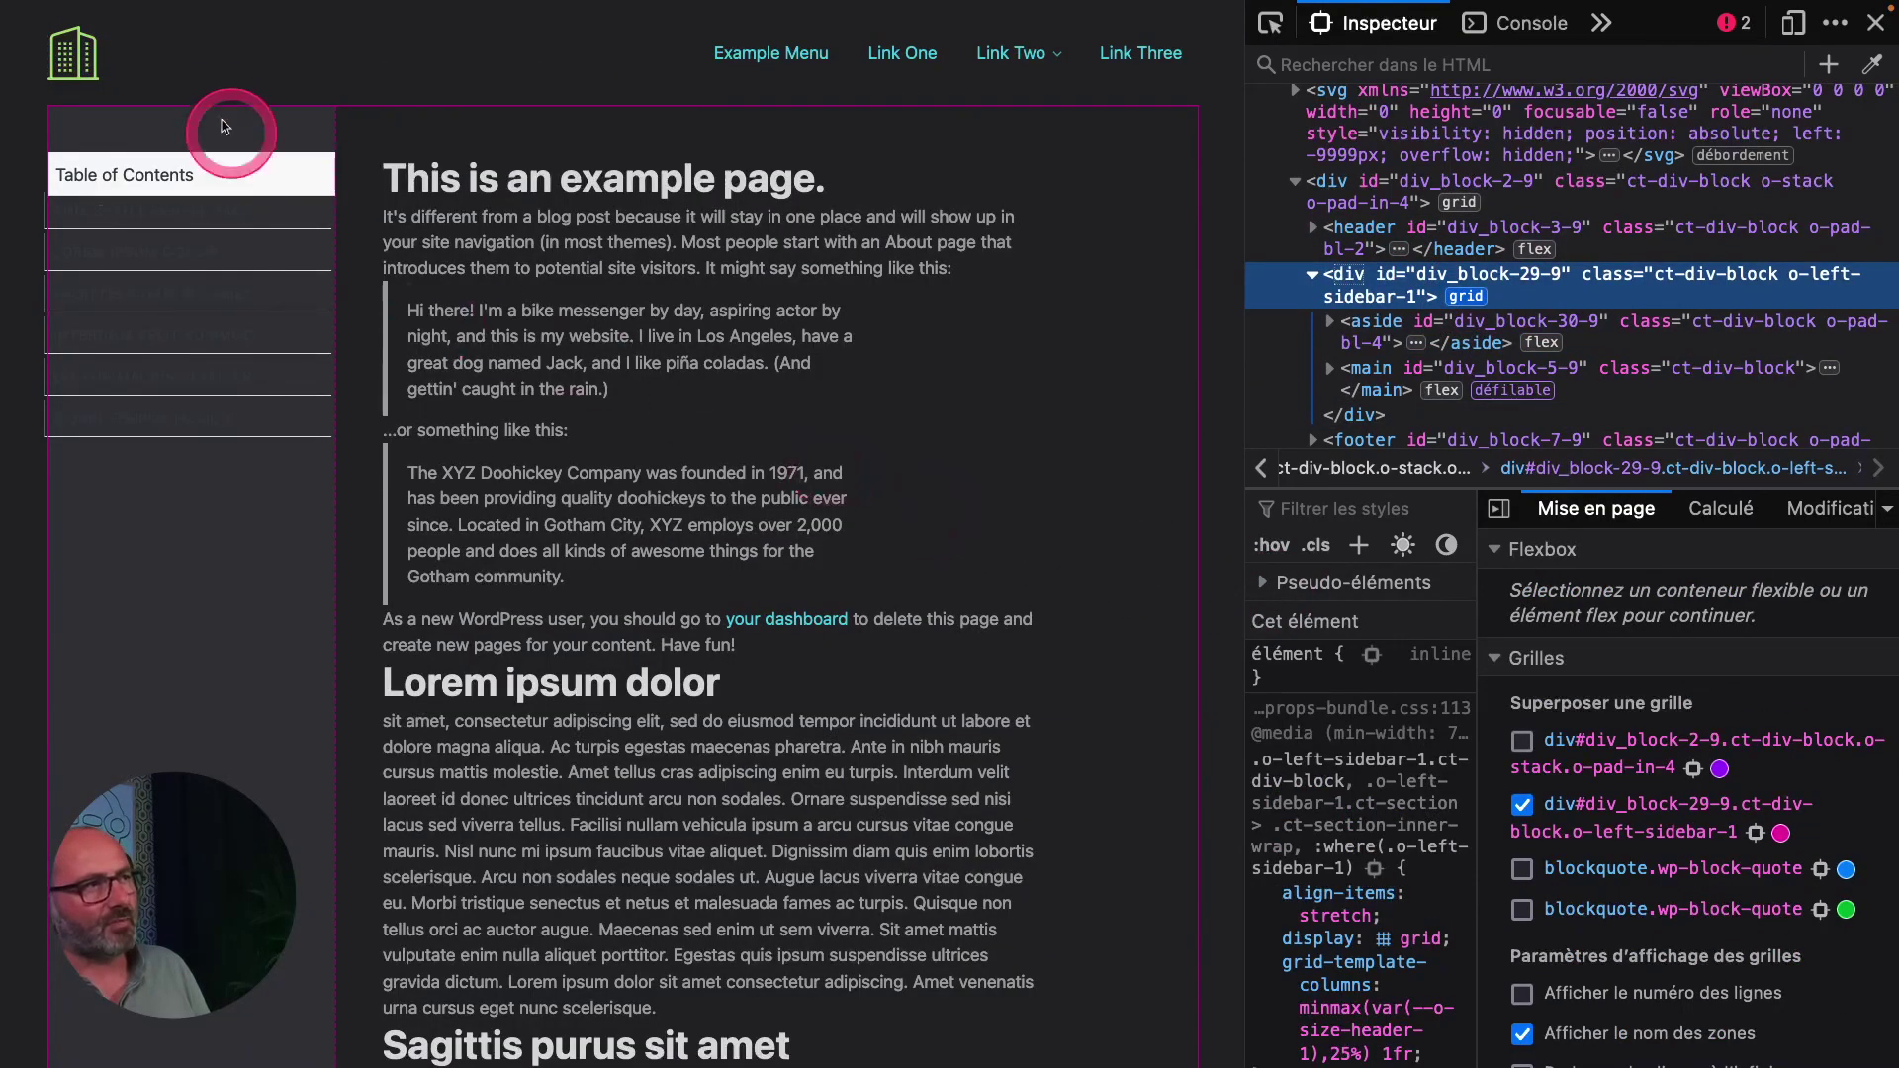
scroll(1345, 661, down, 3)
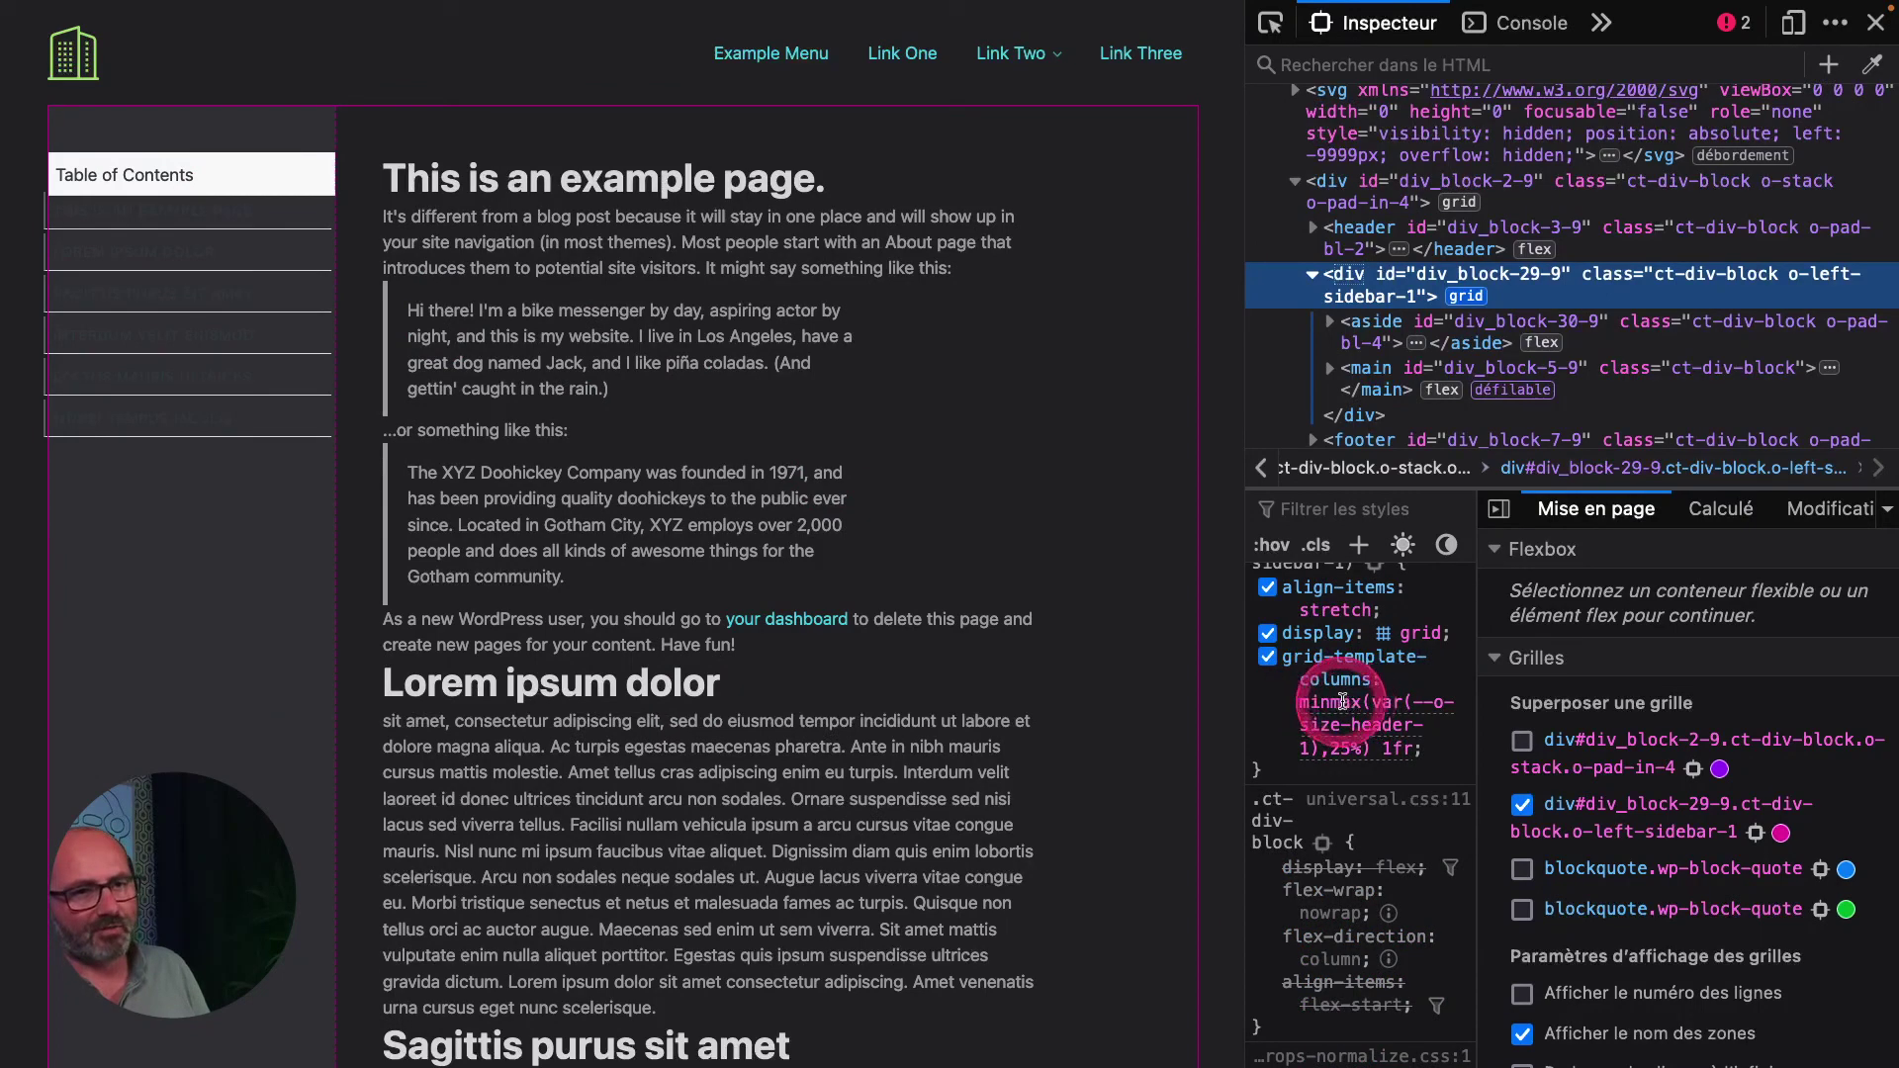
click(1353, 700)
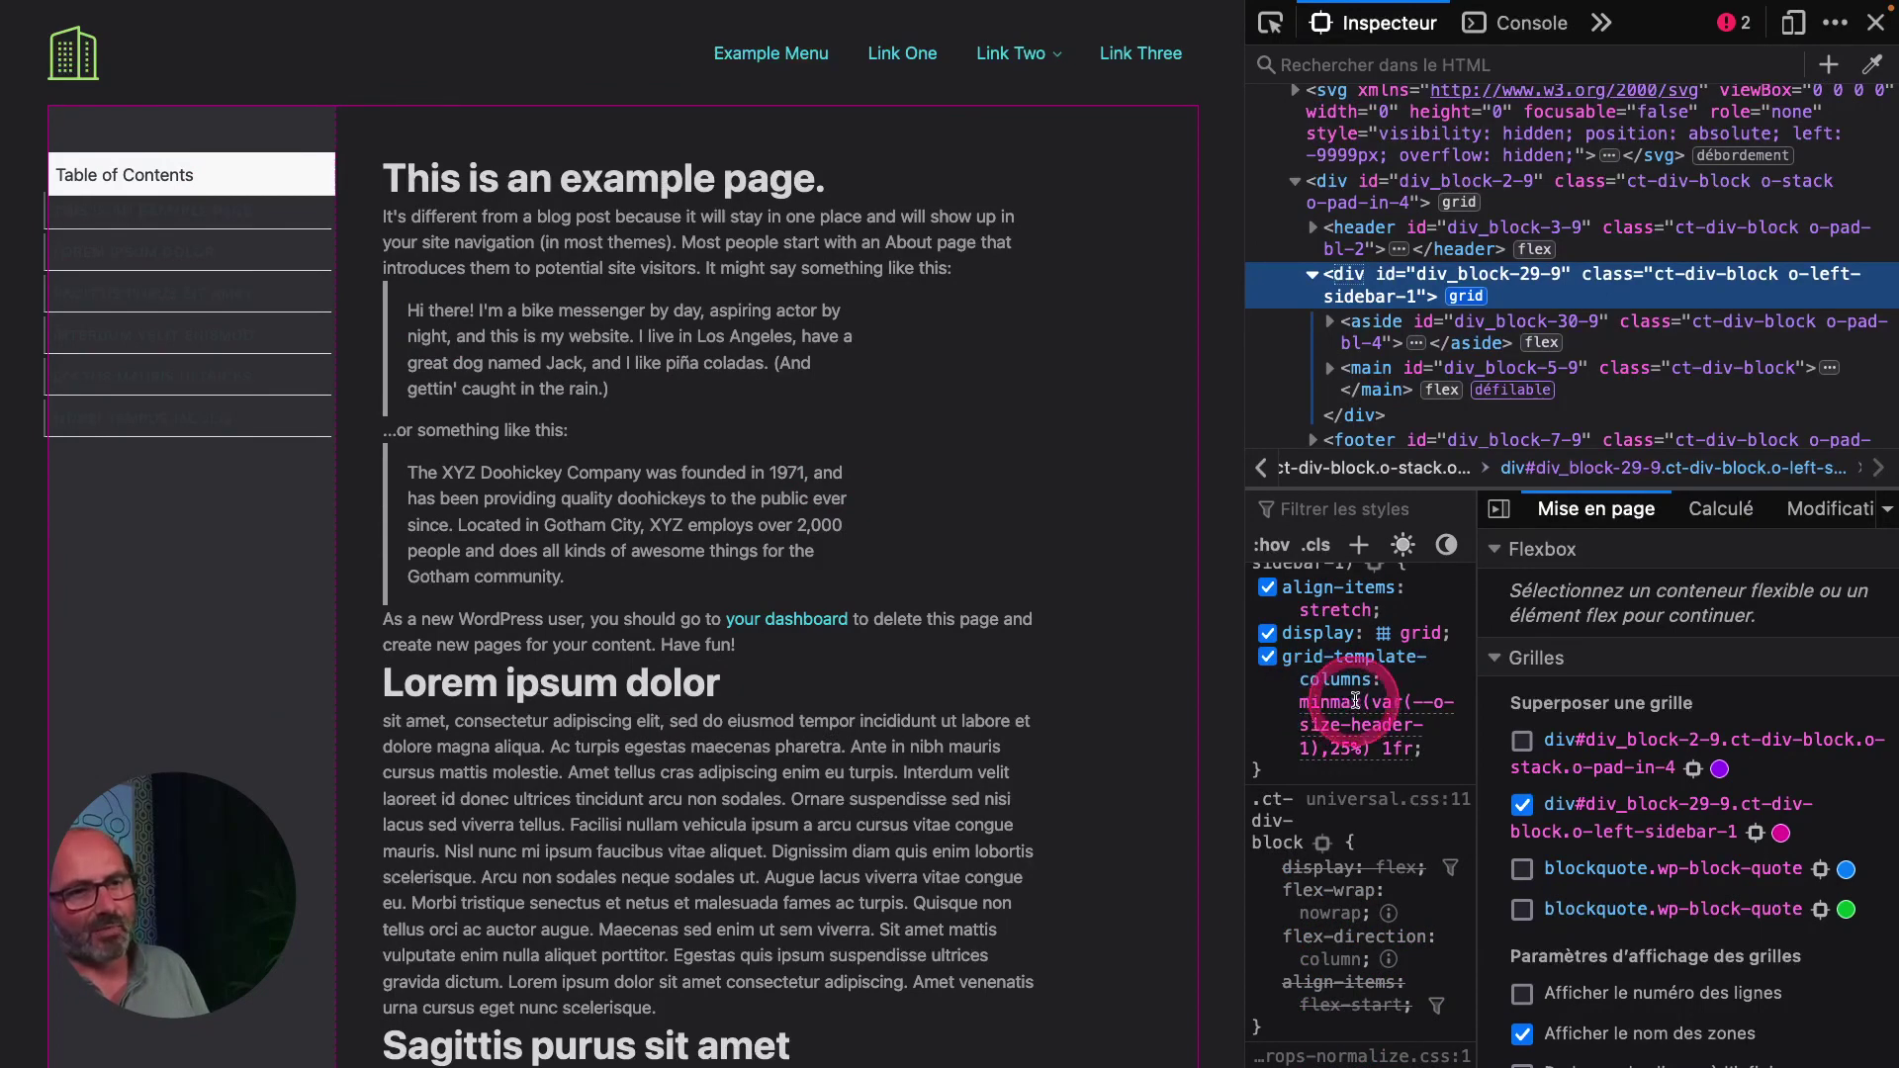
click(1381, 712)
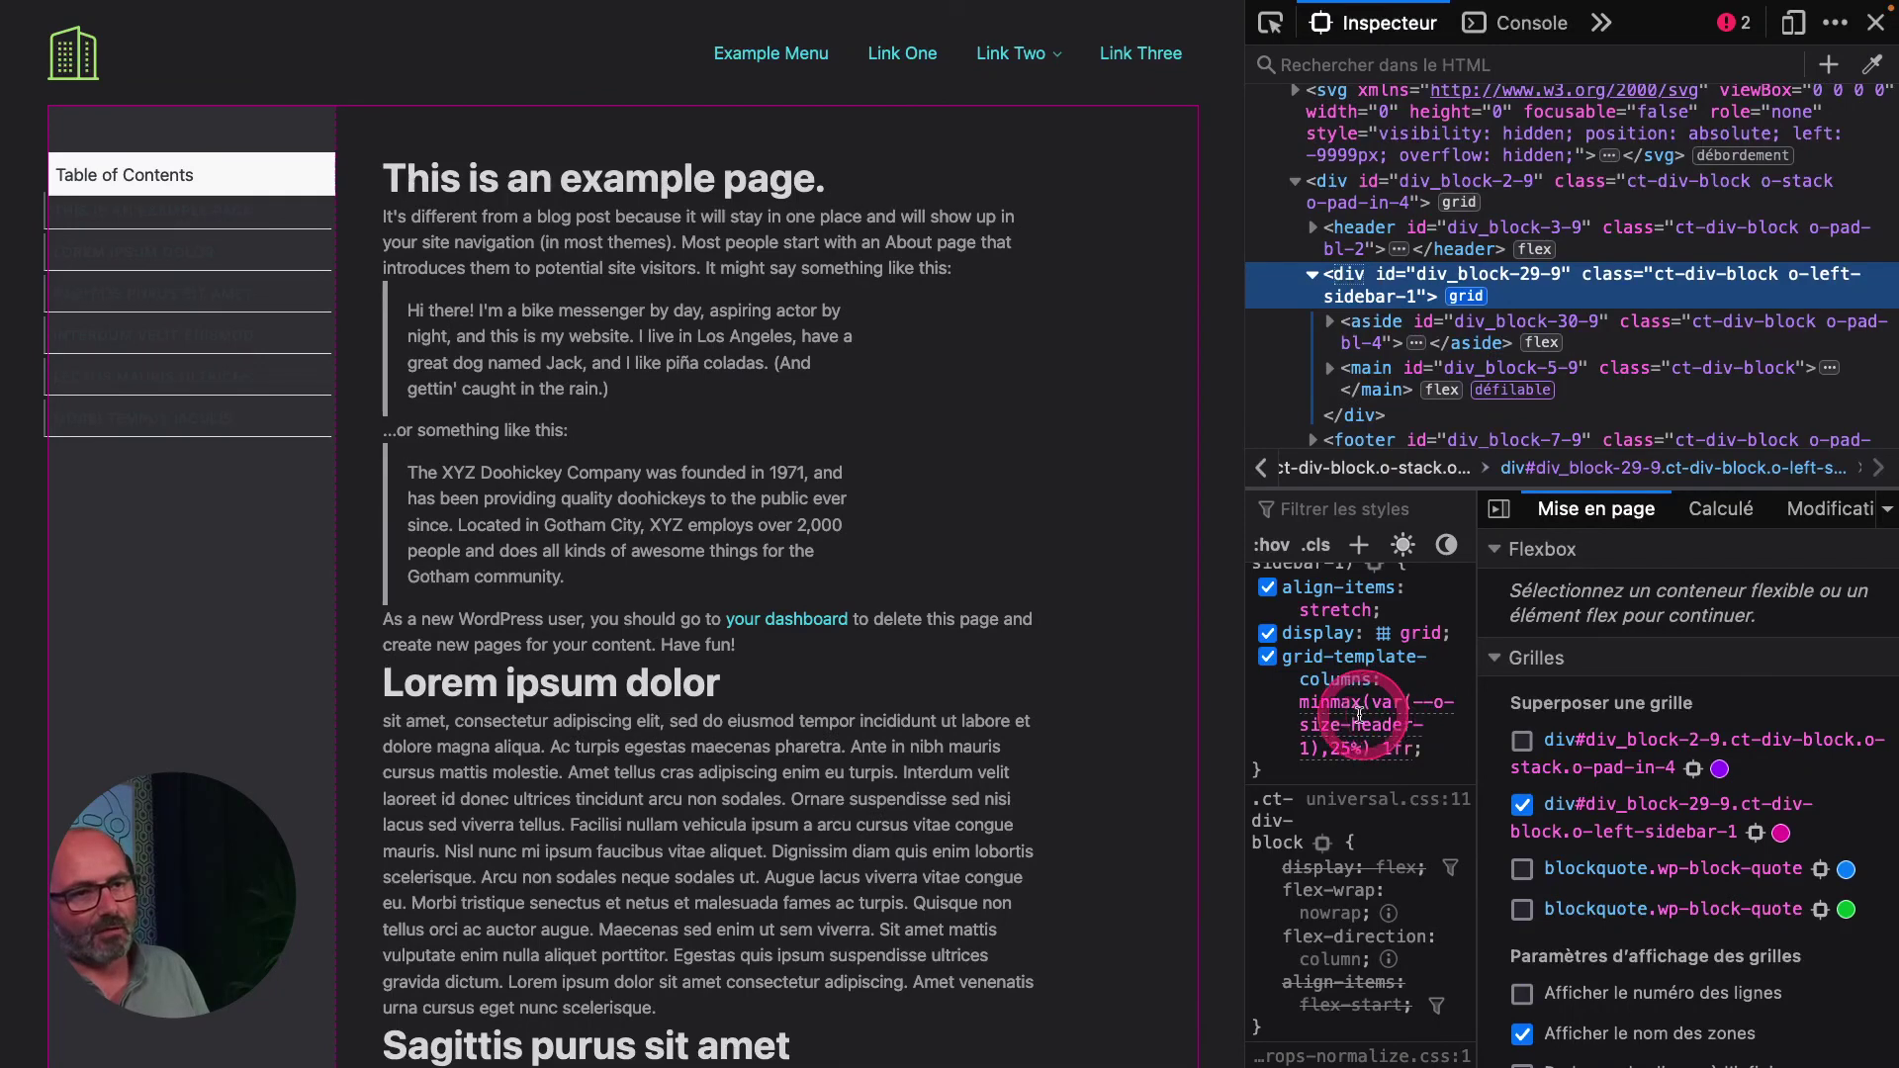
click(1346, 750)
click(1413, 756)
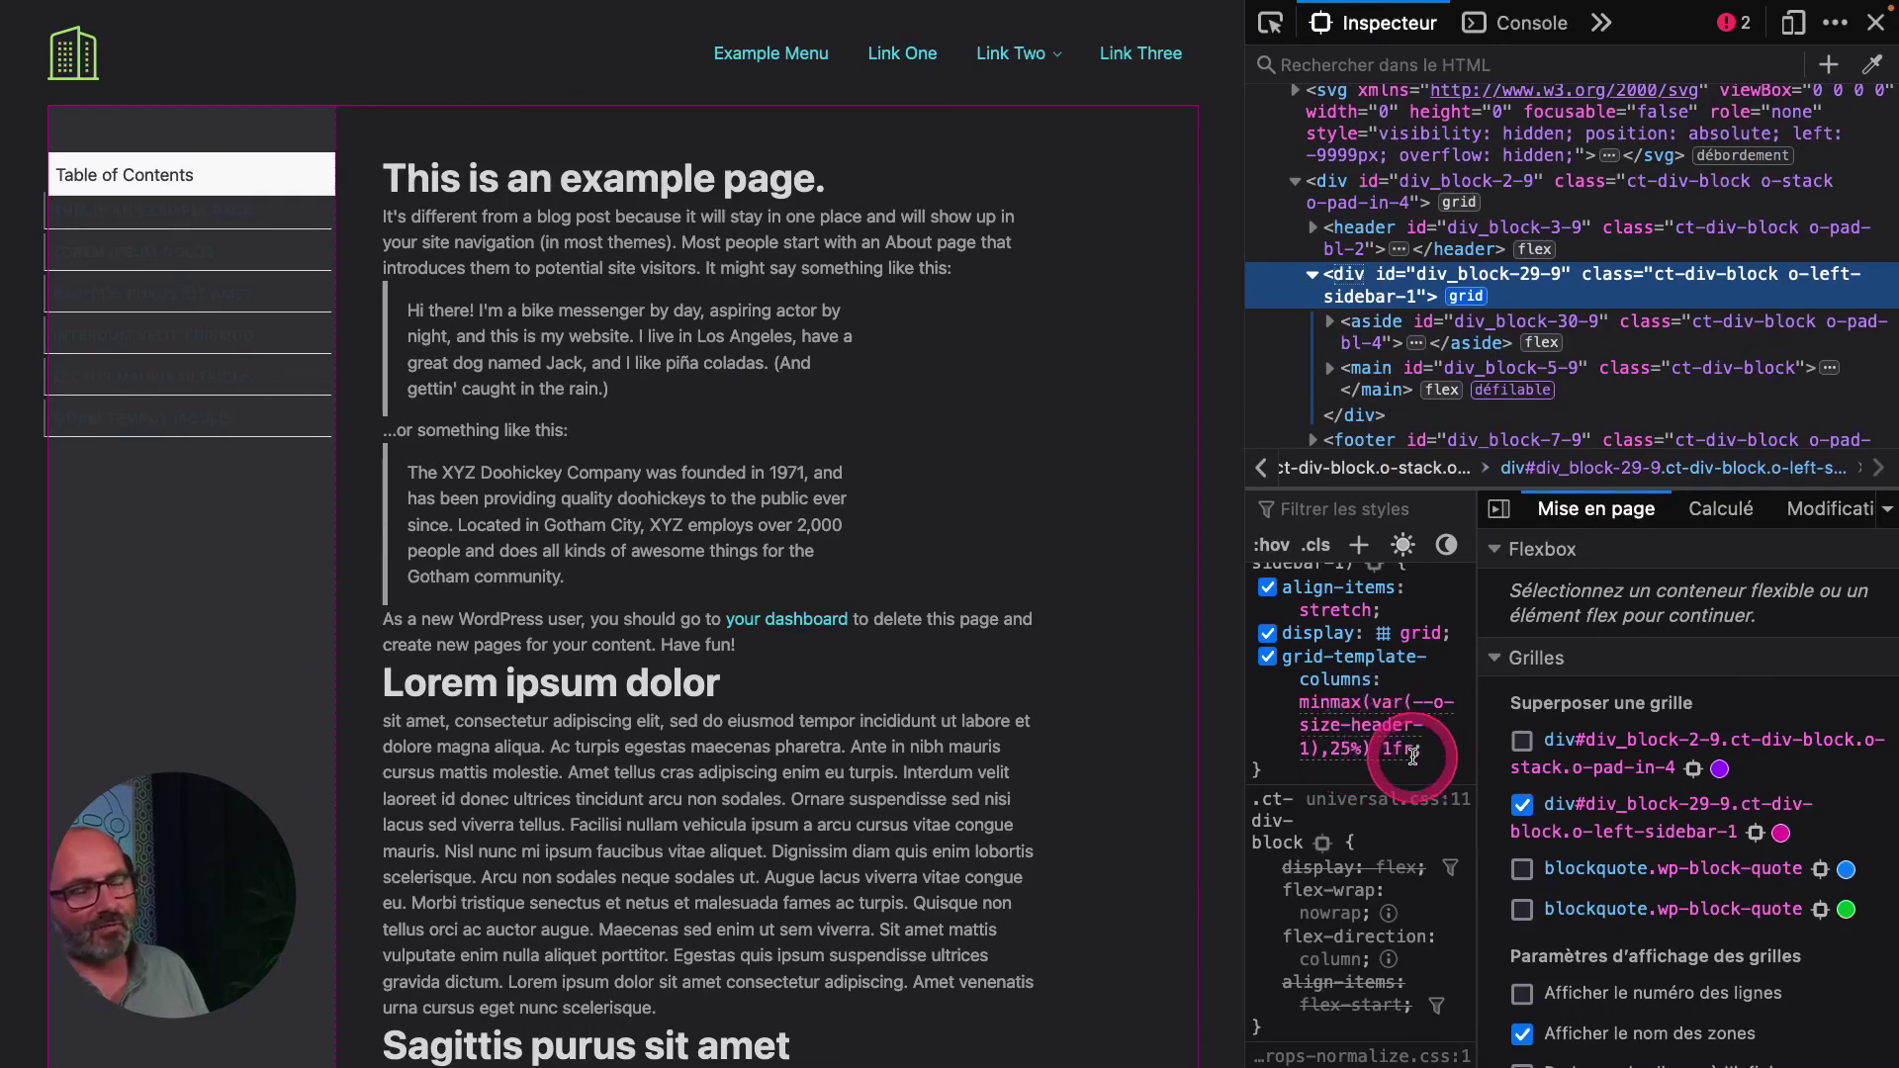